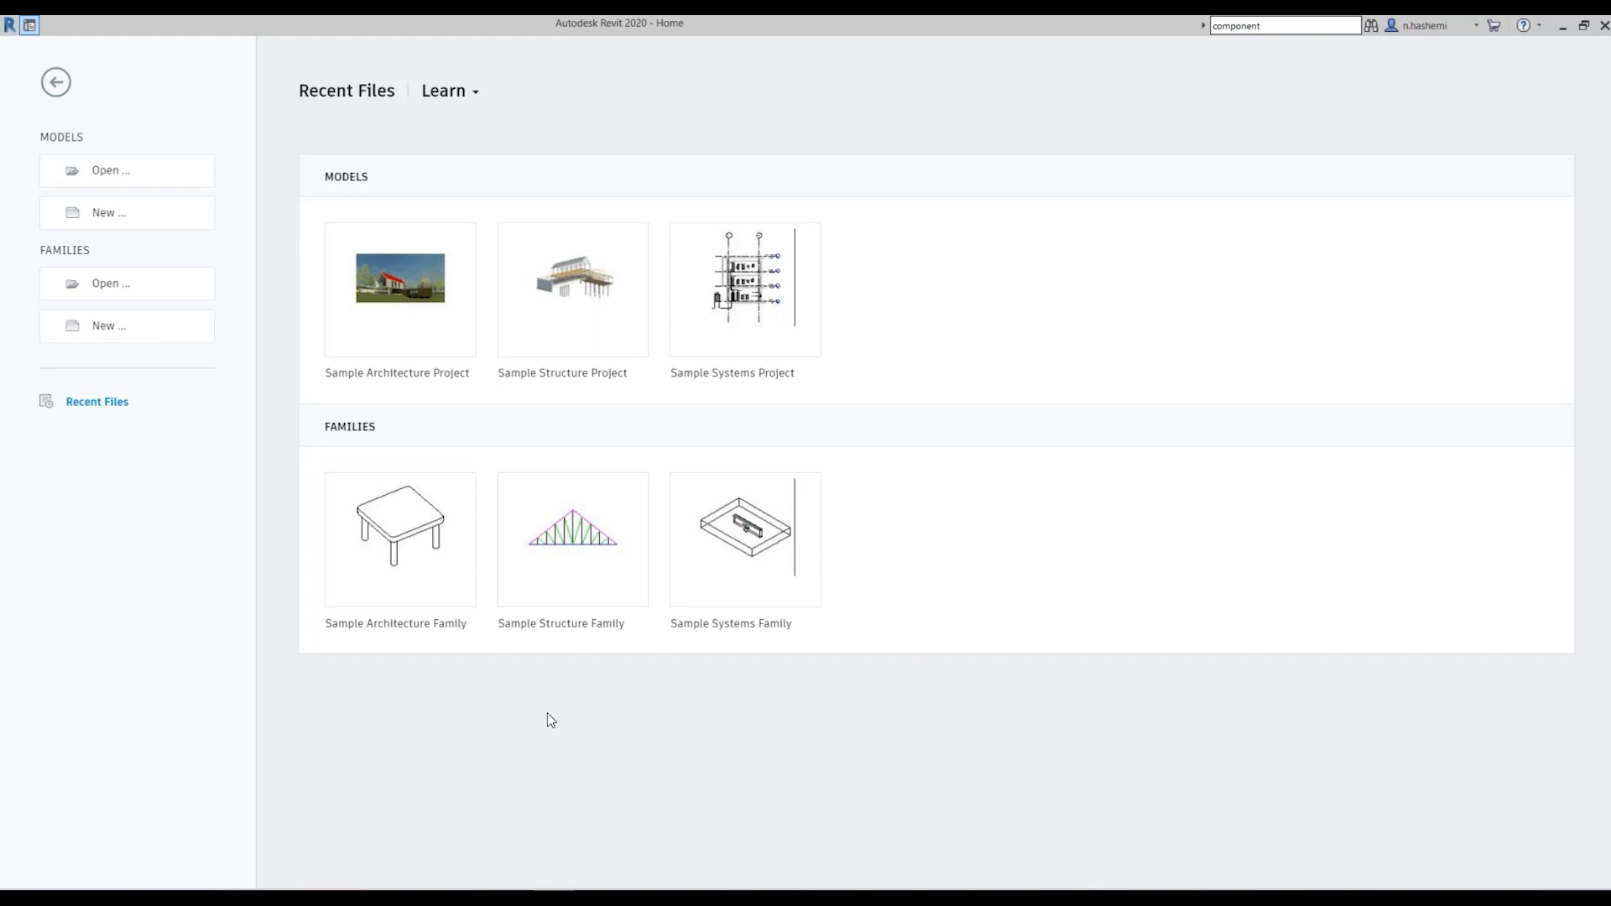
Create a new project from the Architectural Template
{"action": "left_click", "coordinate": [128, 213]}
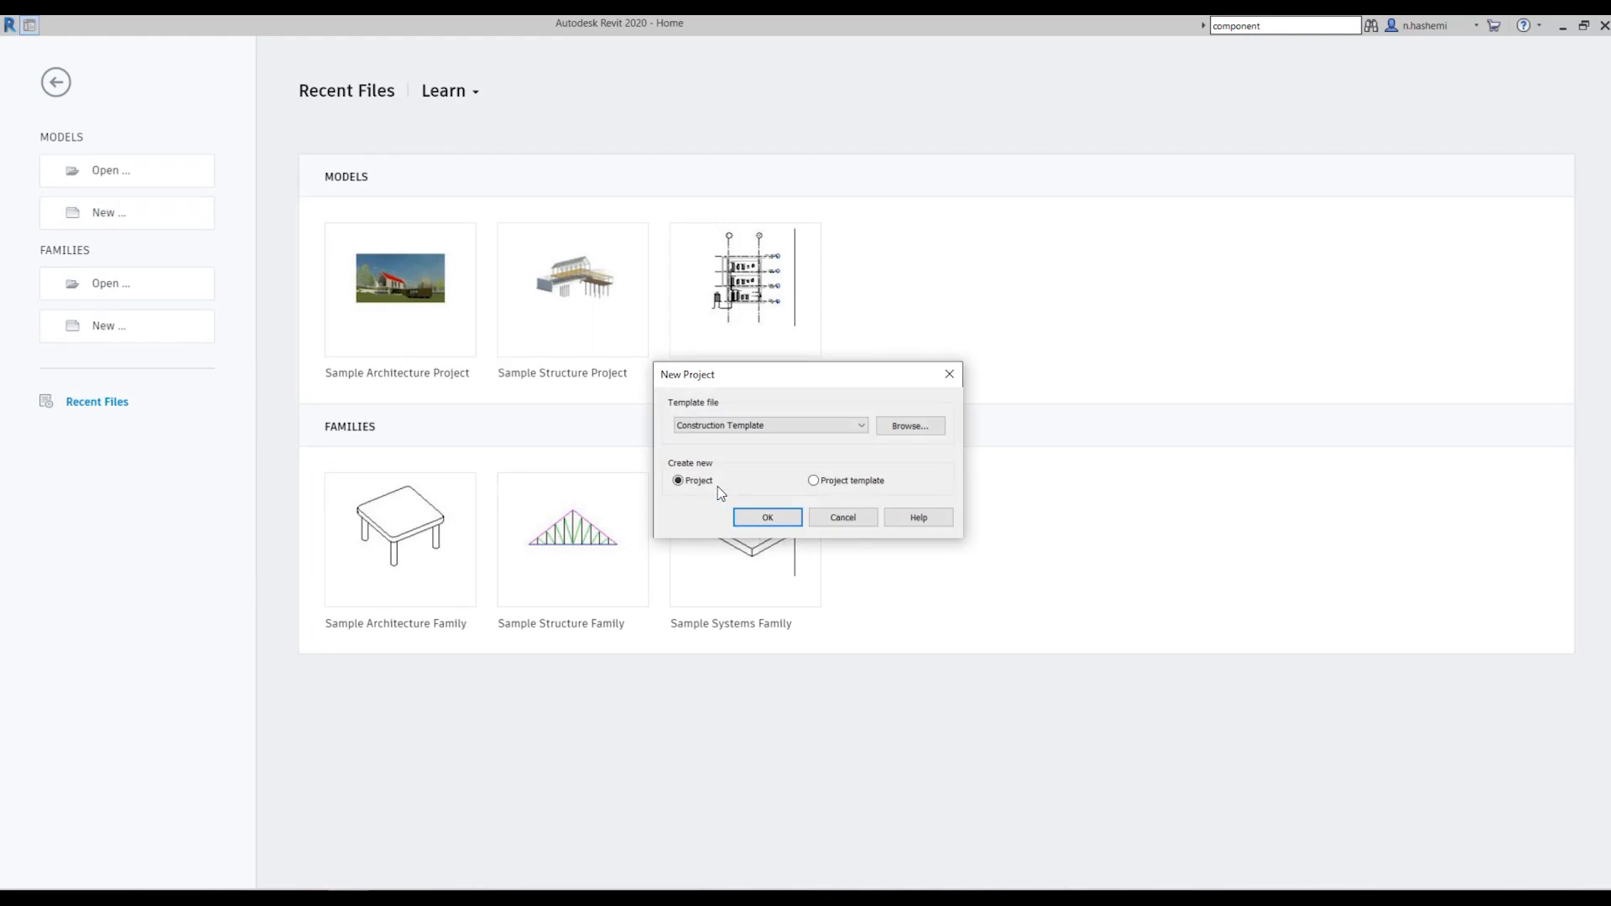
{"action": "left_click", "coordinate": [783, 426]}
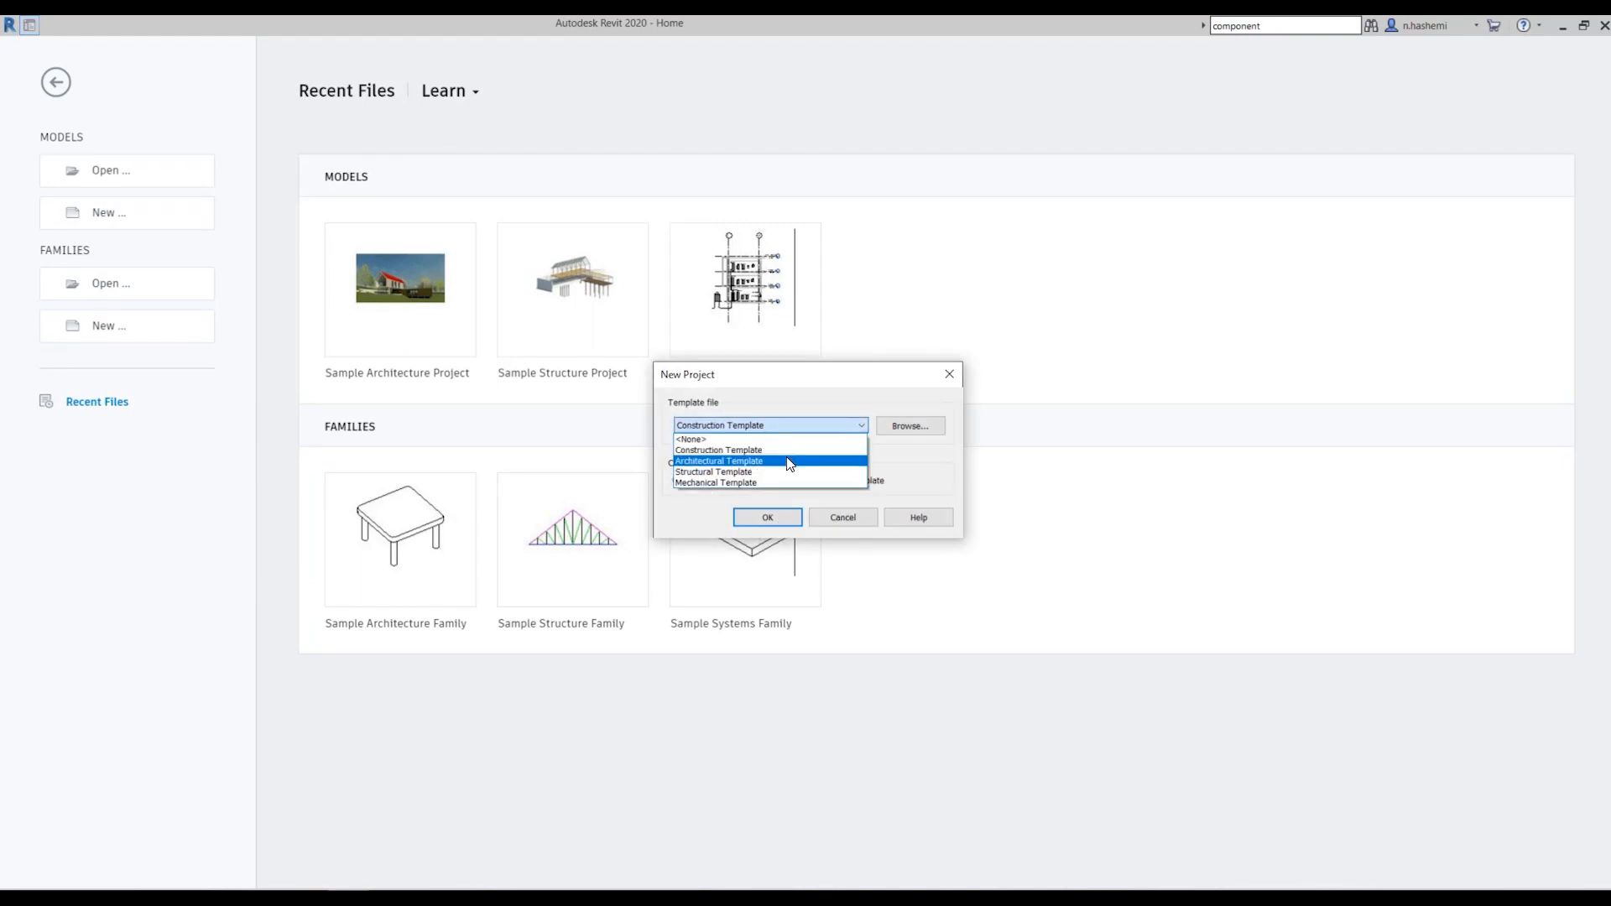
{"action": "left_click", "coordinate": [789, 461]}
{"action": "left_click", "coordinate": [784, 515]}
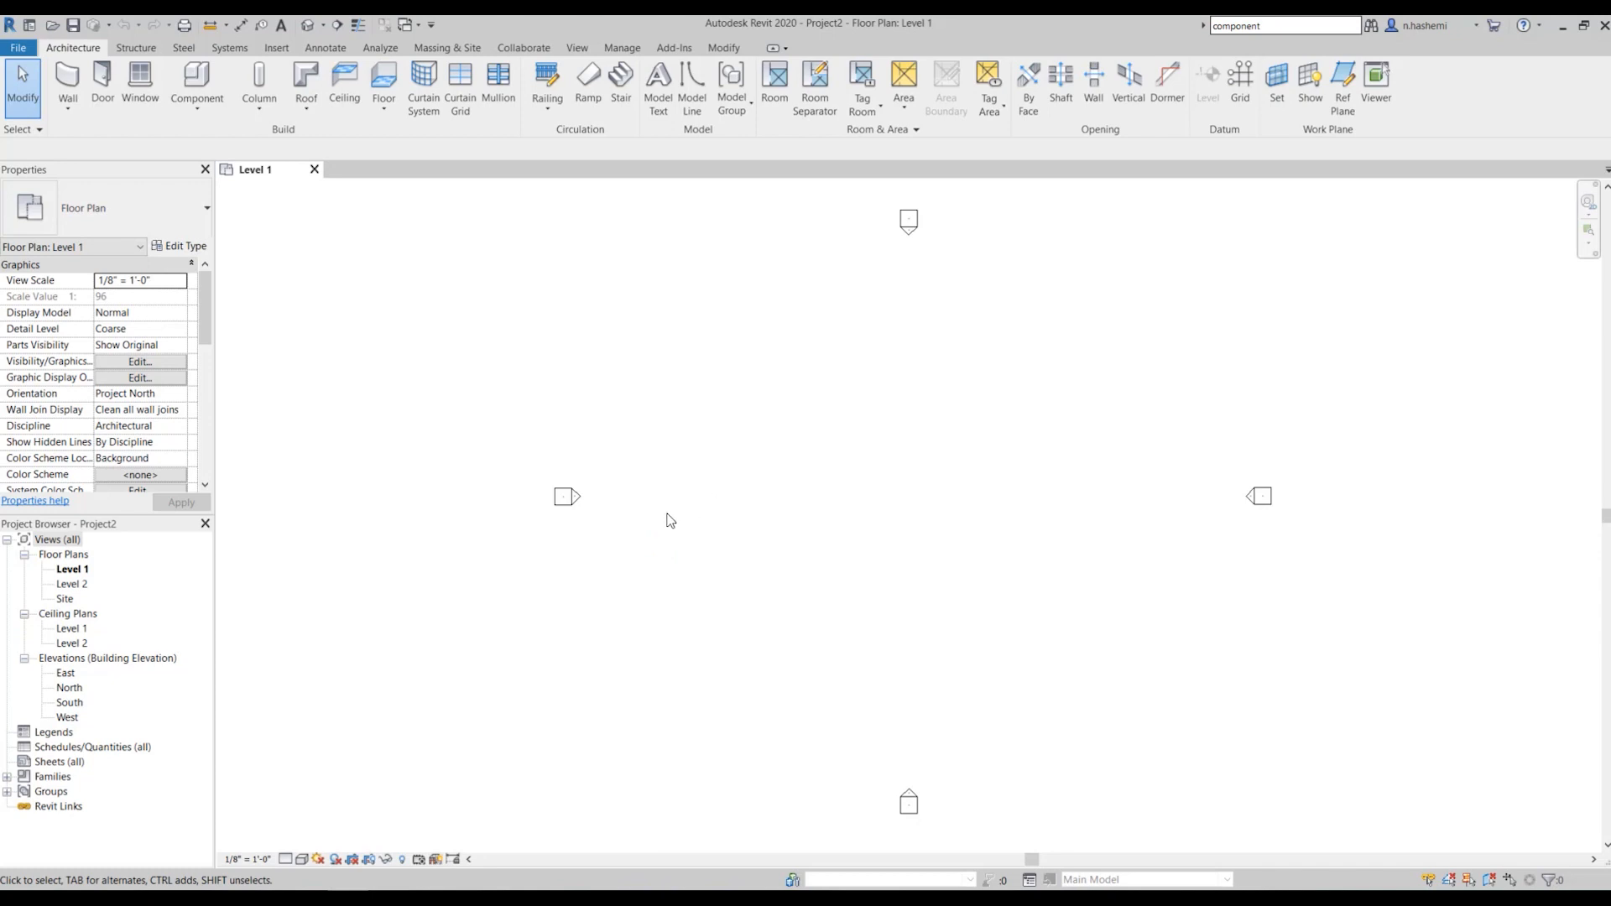
Open the project-wide Object Styles settings for viewing and close them without changing anything
{"action": "left_click", "coordinate": [618, 49]}
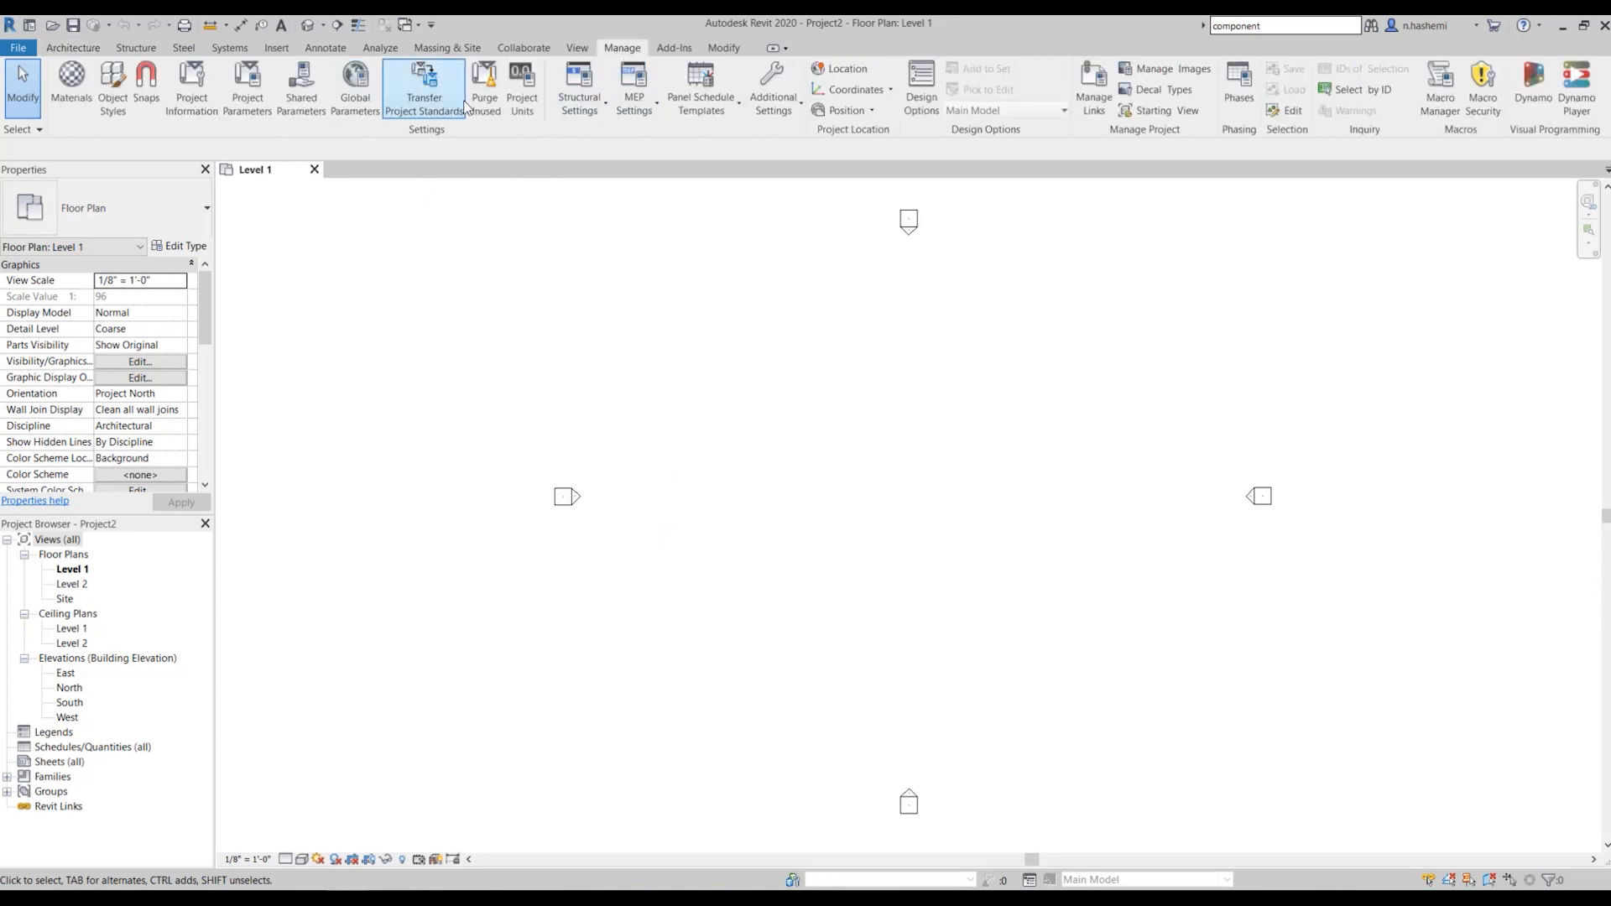
{"action": "left_click", "coordinate": [115, 94]}
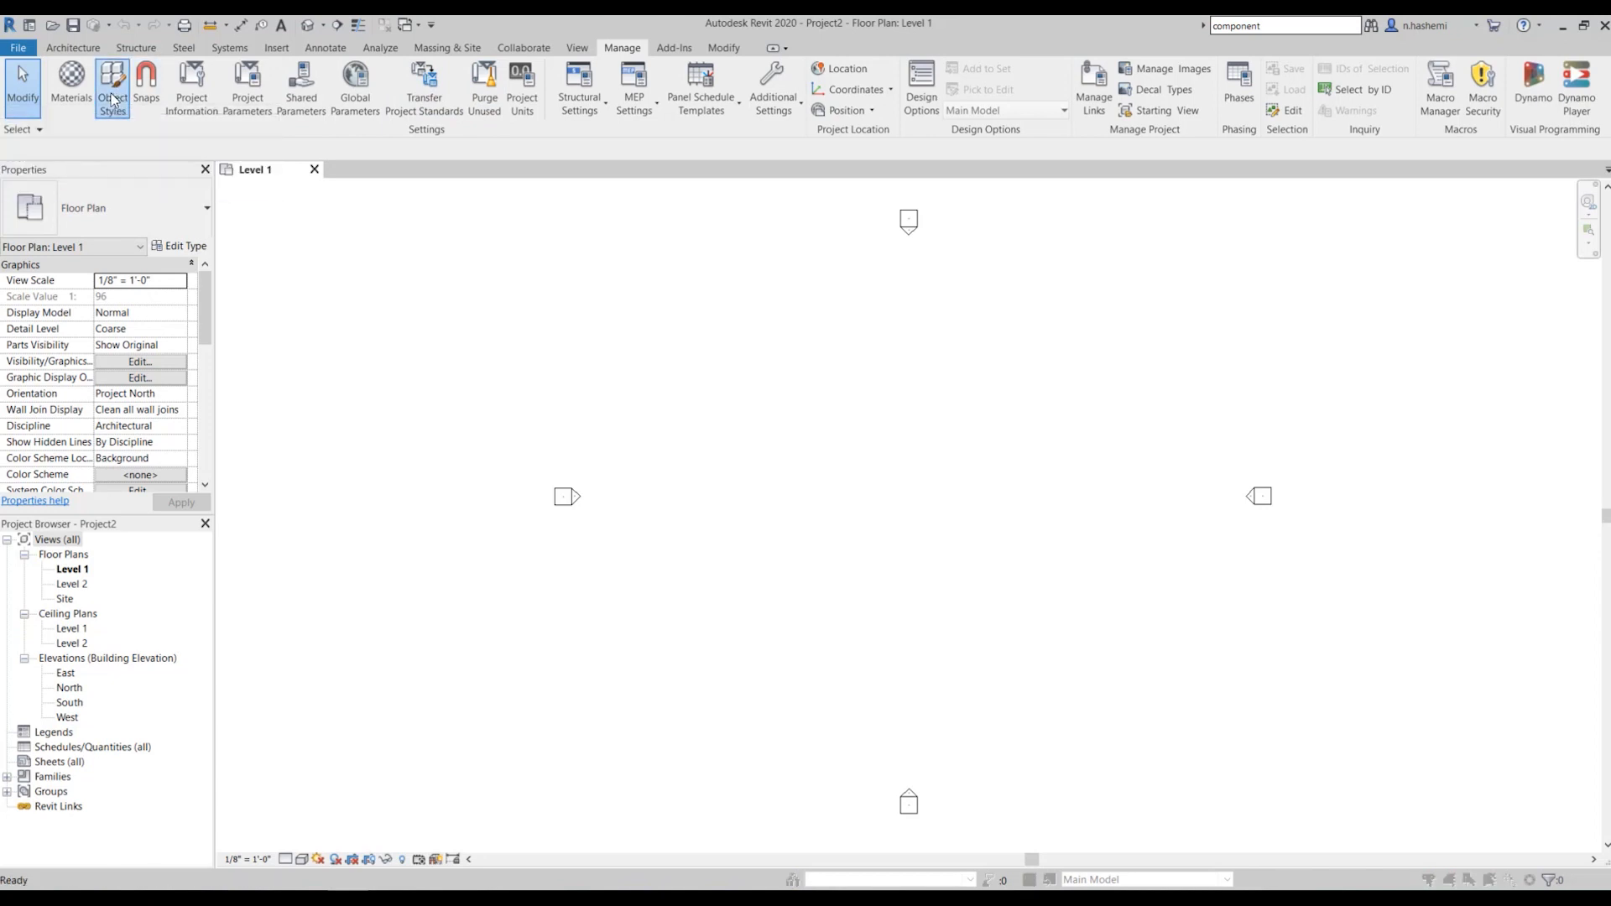
{"action": "left_click", "coordinate": [1008, 666]}
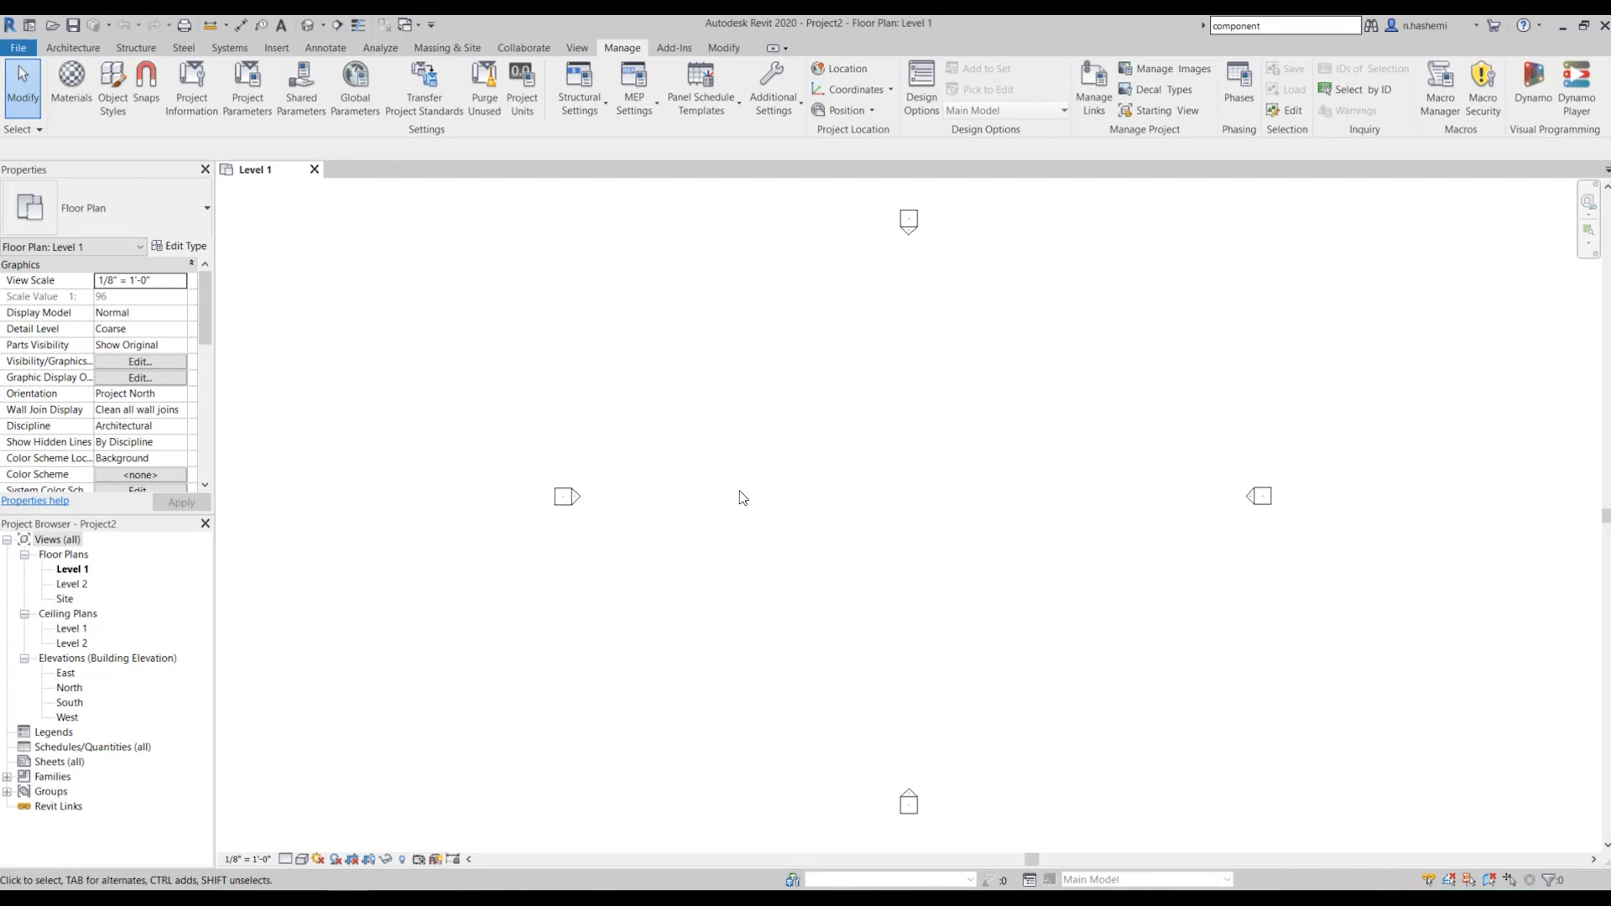
Open the Object Styles from the Visibility/Graphic Overrides of the Level 1 floor plan
{"action": "key", "text": "v"}
{"action": "key", "text": "g"}
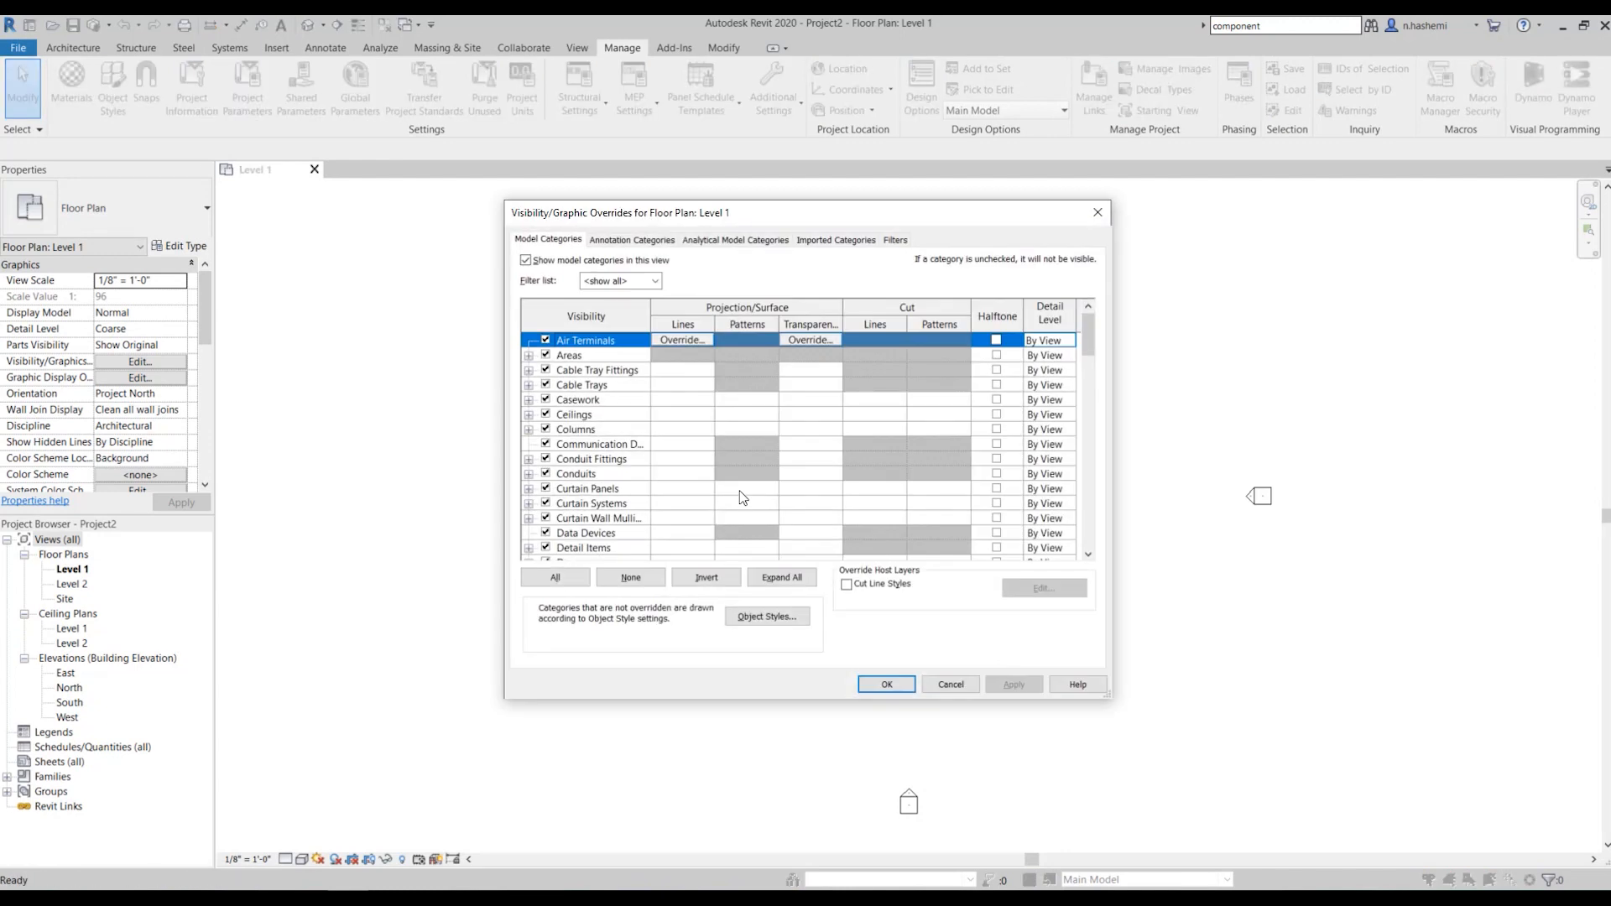
{"action": "left_click", "coordinate": [768, 618]}
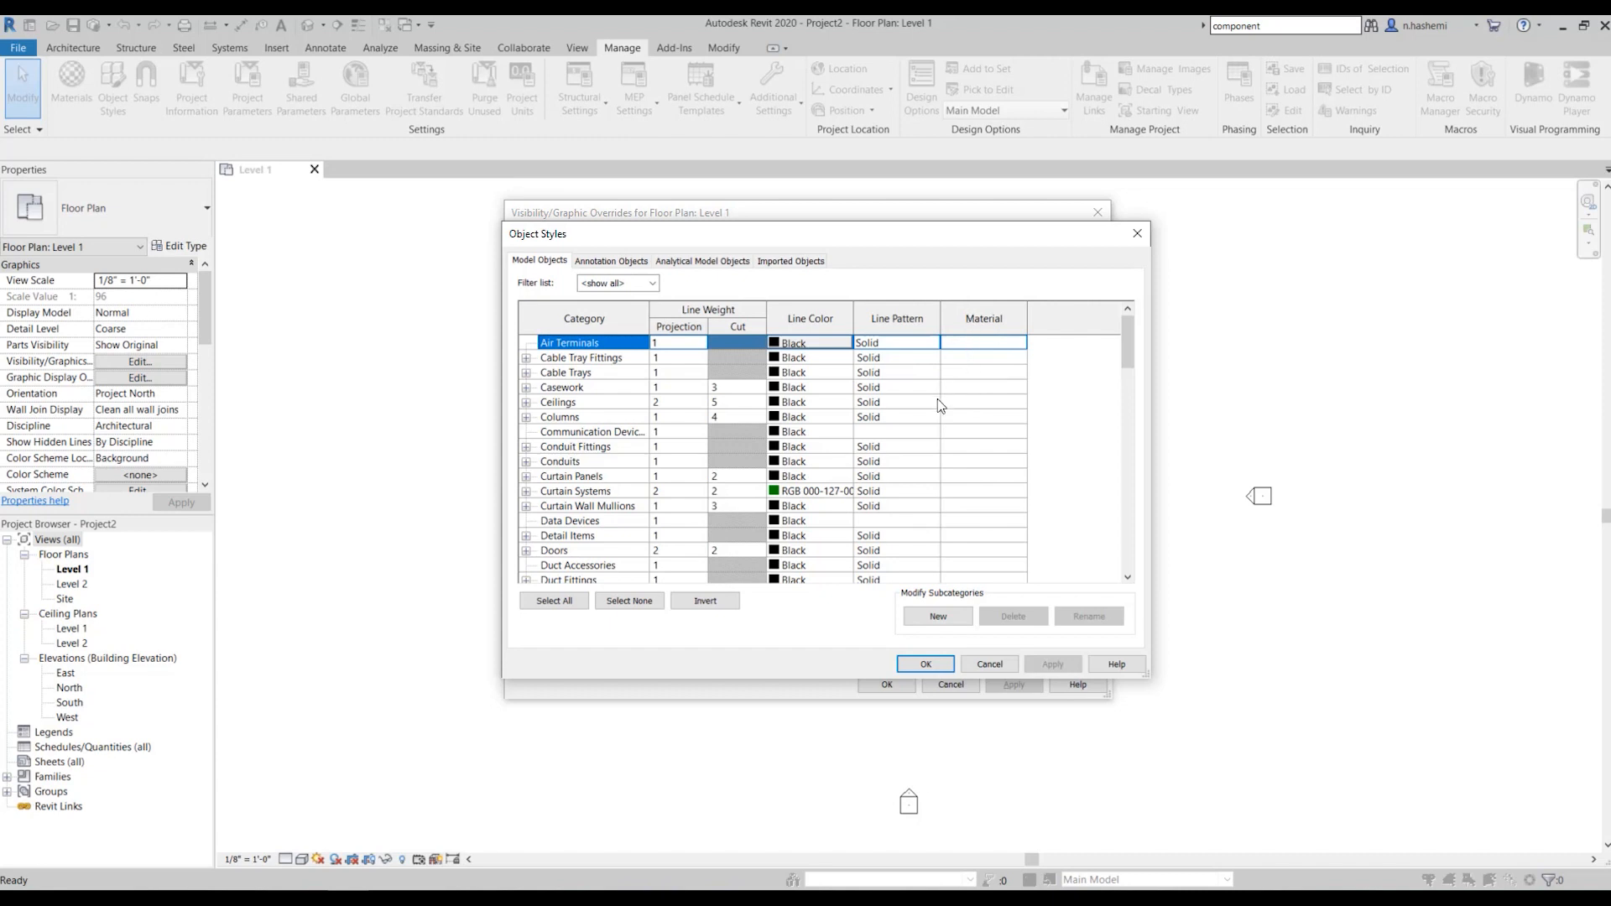
Browse the project materials for the Communication Devices category in Object Styles, then close all dialogs without changes
{"action": "left_click", "coordinate": [1001, 432]}
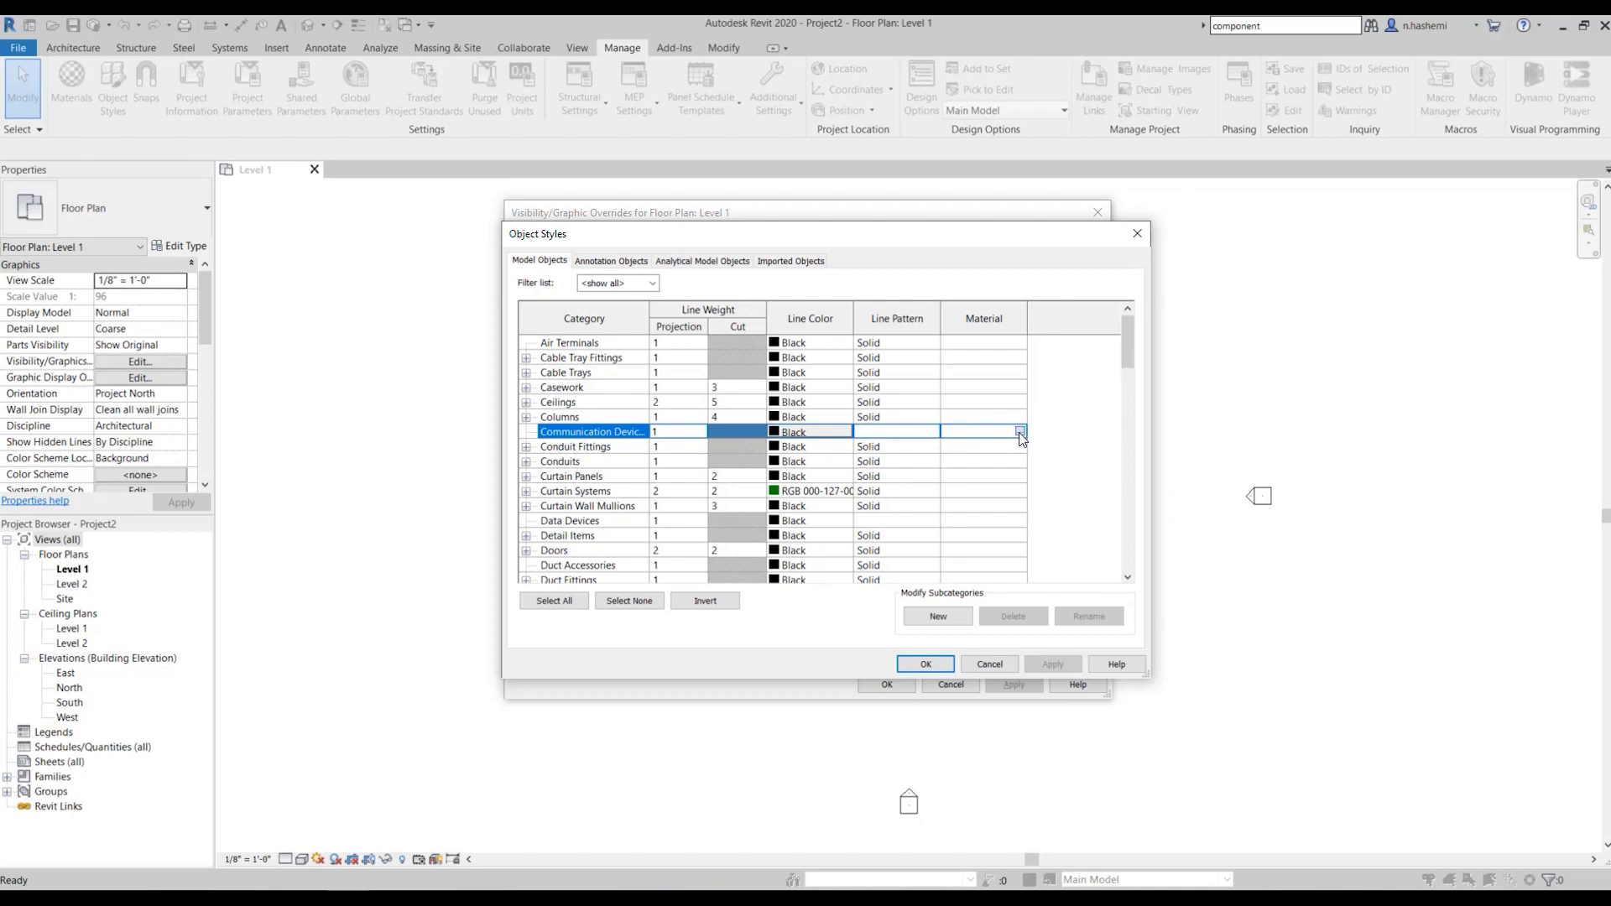
{"action": "left_click", "coordinate": [1021, 433]}
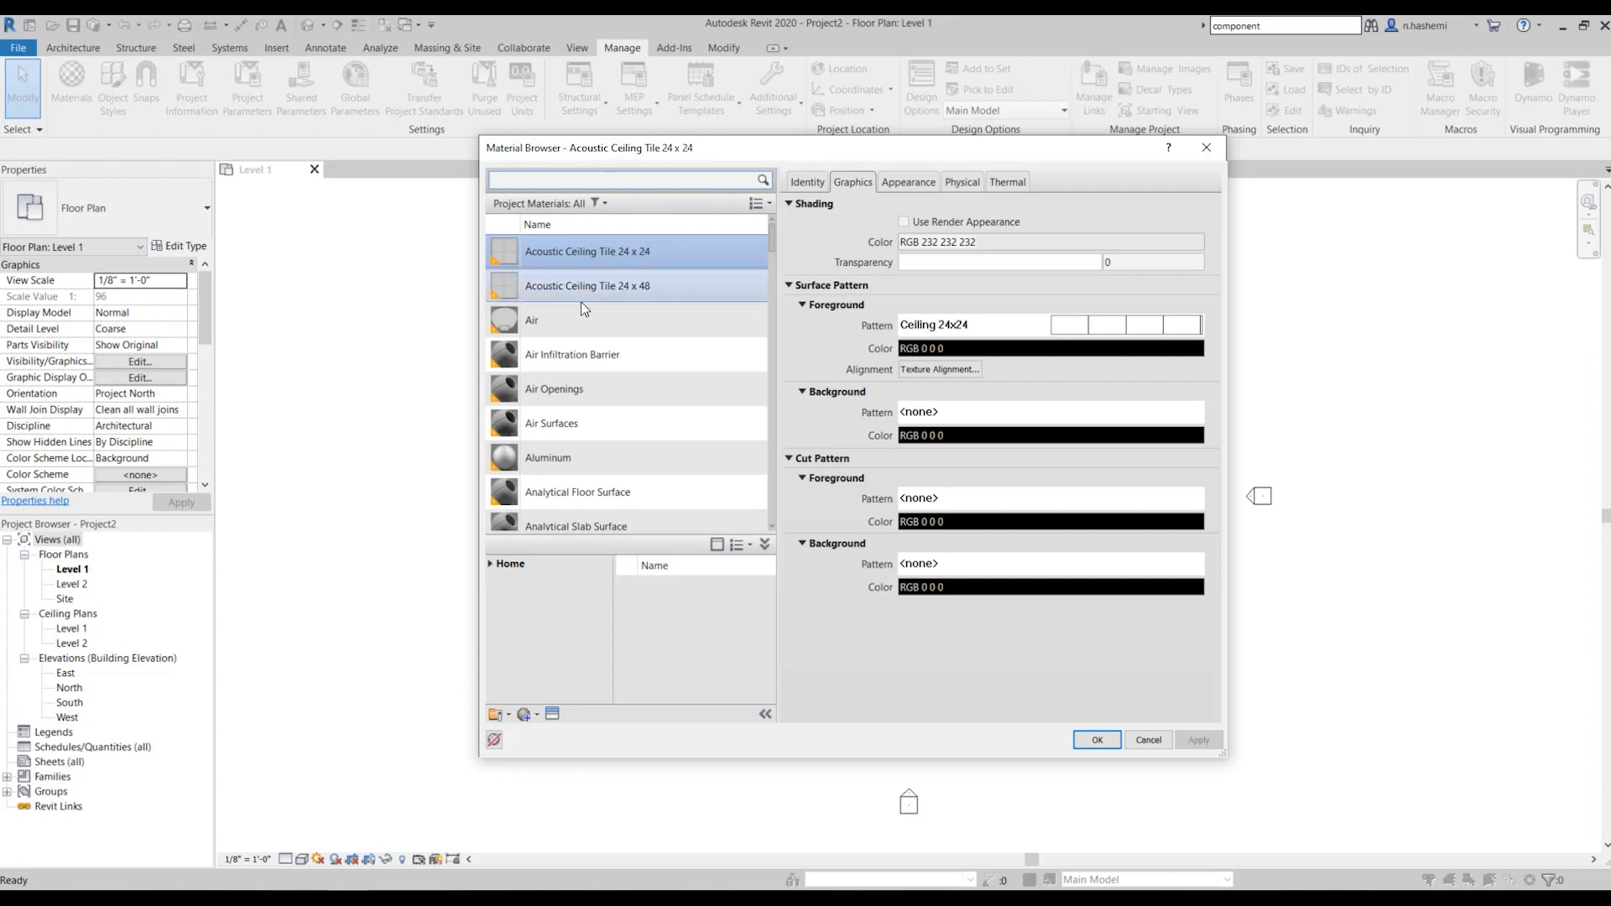
{"action": "scroll", "coordinate": [718, 409], "scroll_direction": "down", "scroll_amount": 1}
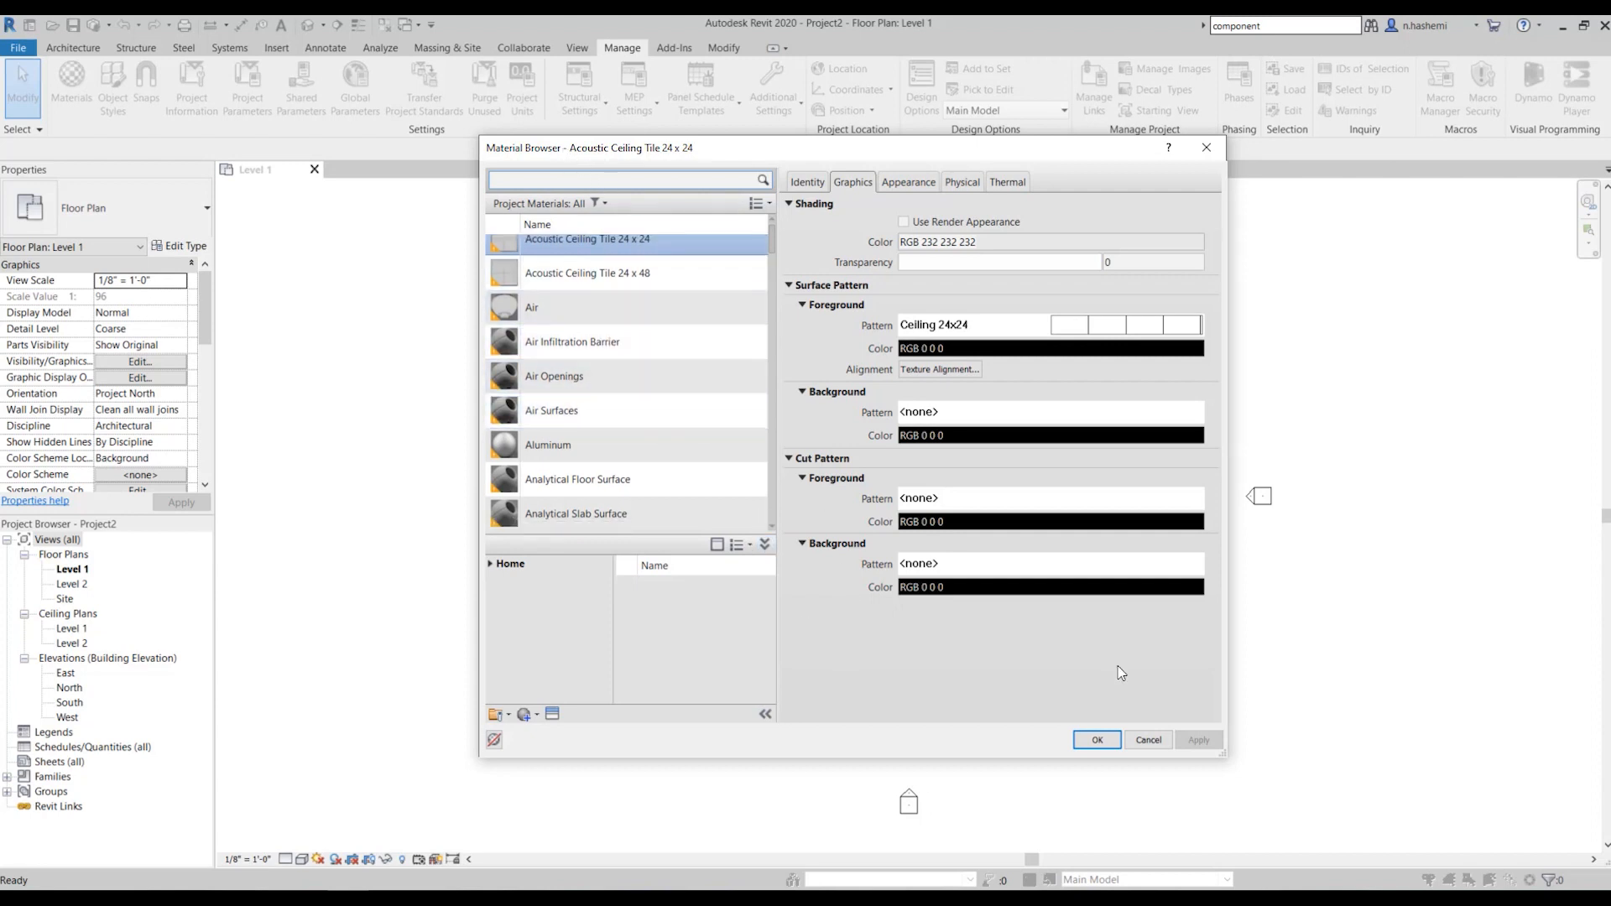
{"action": "left_click", "coordinate": [1116, 737]}
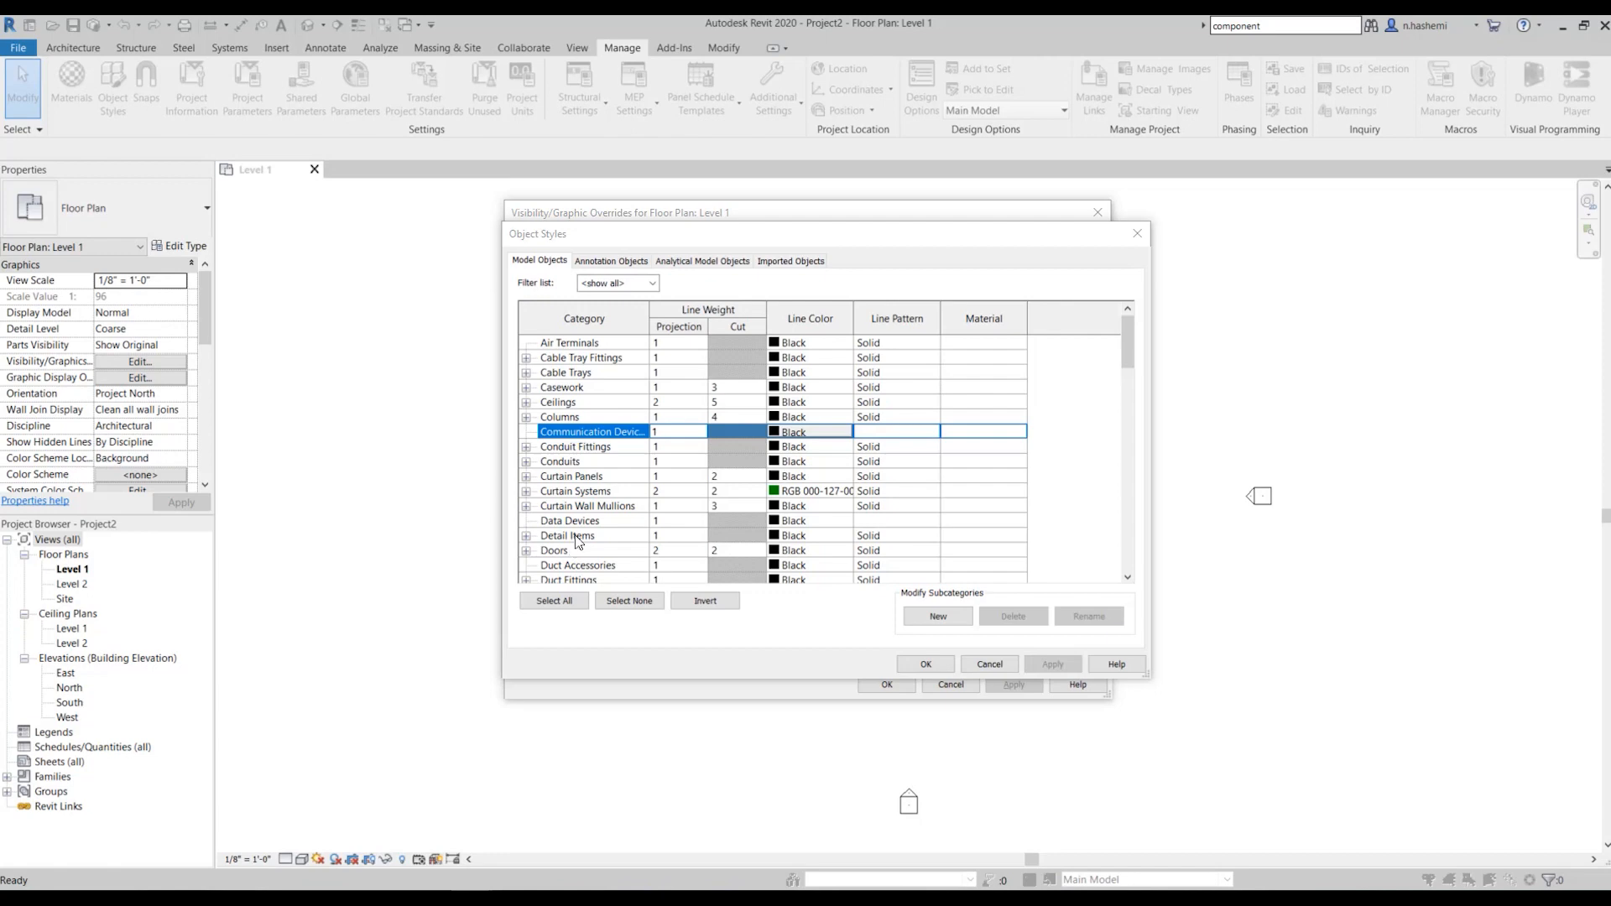
{"action": "left_click", "coordinate": [1000, 667]}
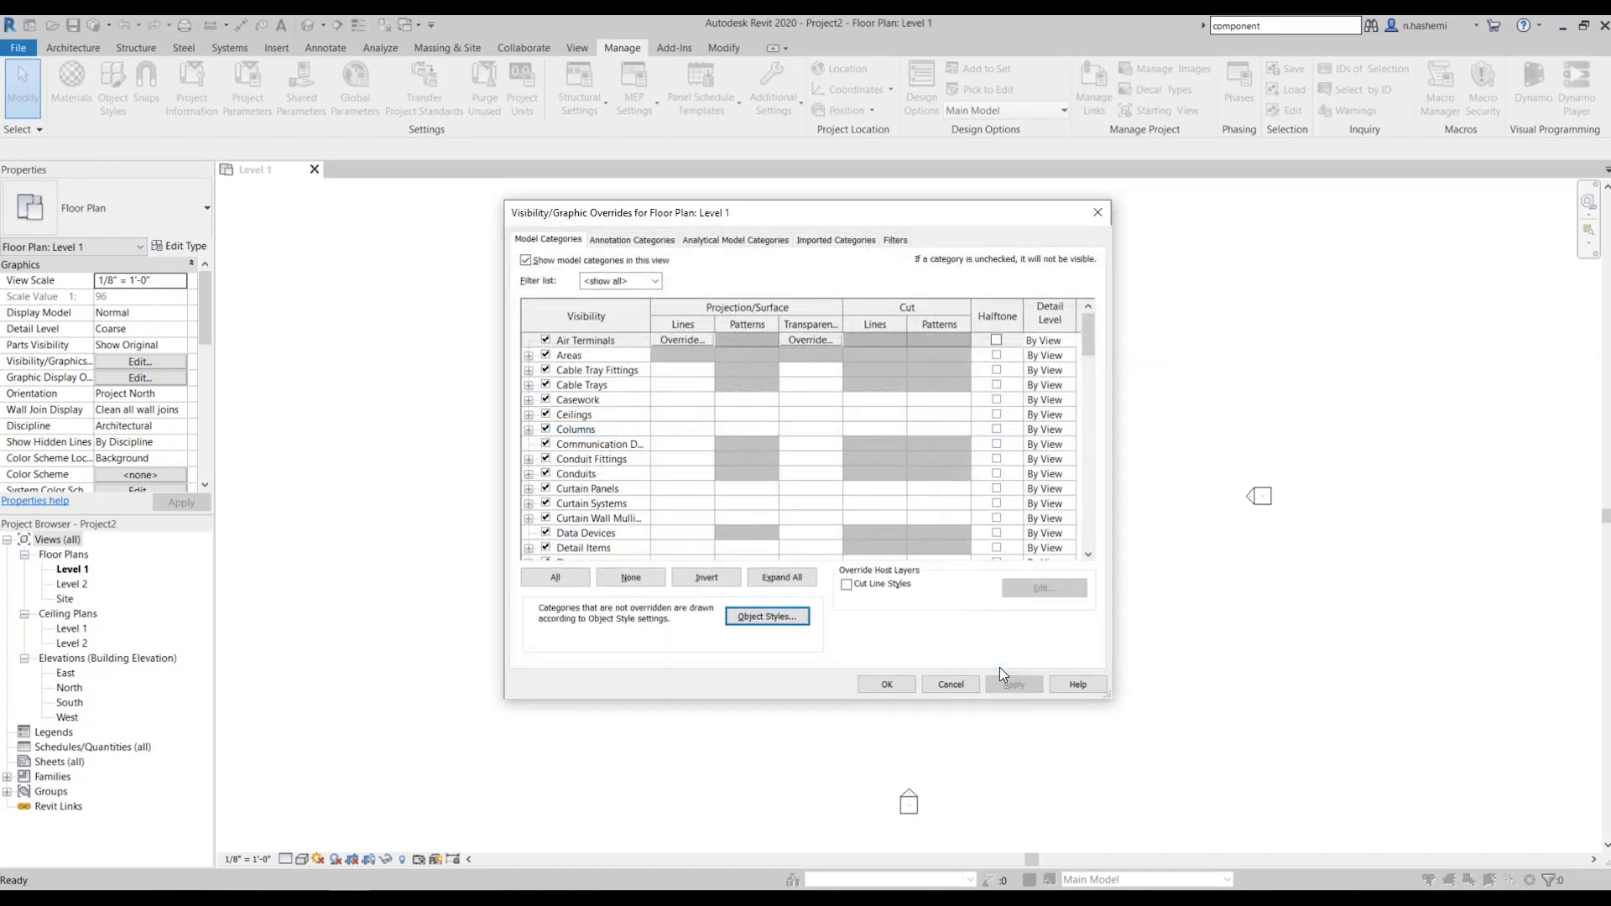
{"action": "left_click", "coordinate": [952, 685]}
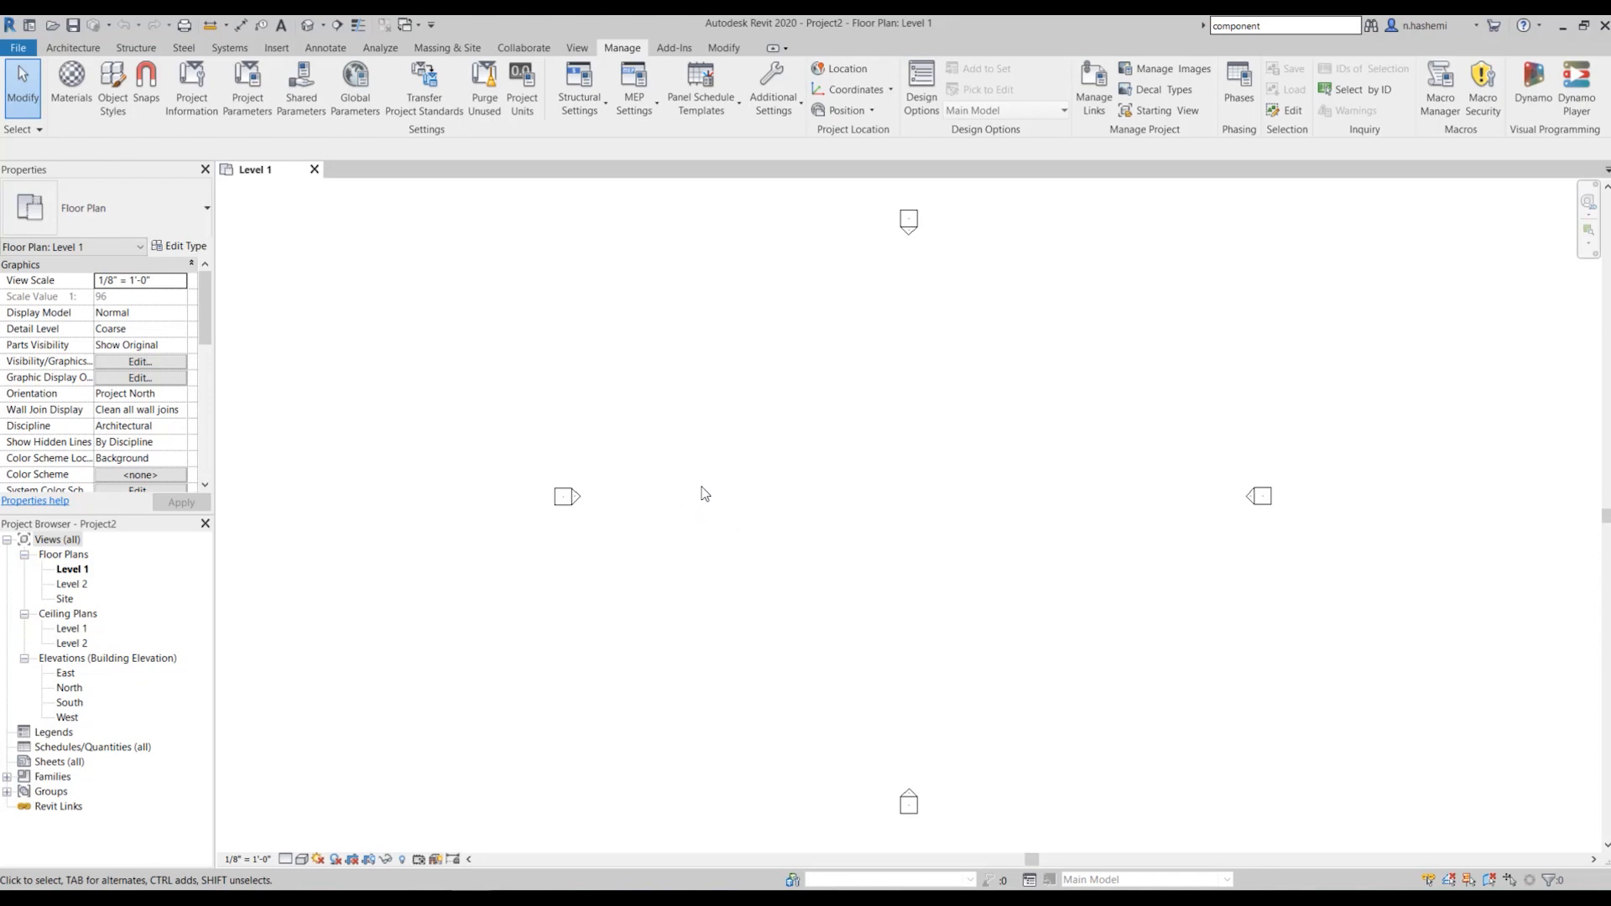
Start placing a Single-Flush 36" x 84" door and examine its Frame Material and Finish instance properties
{"action": "left_click", "coordinate": [73, 48]}
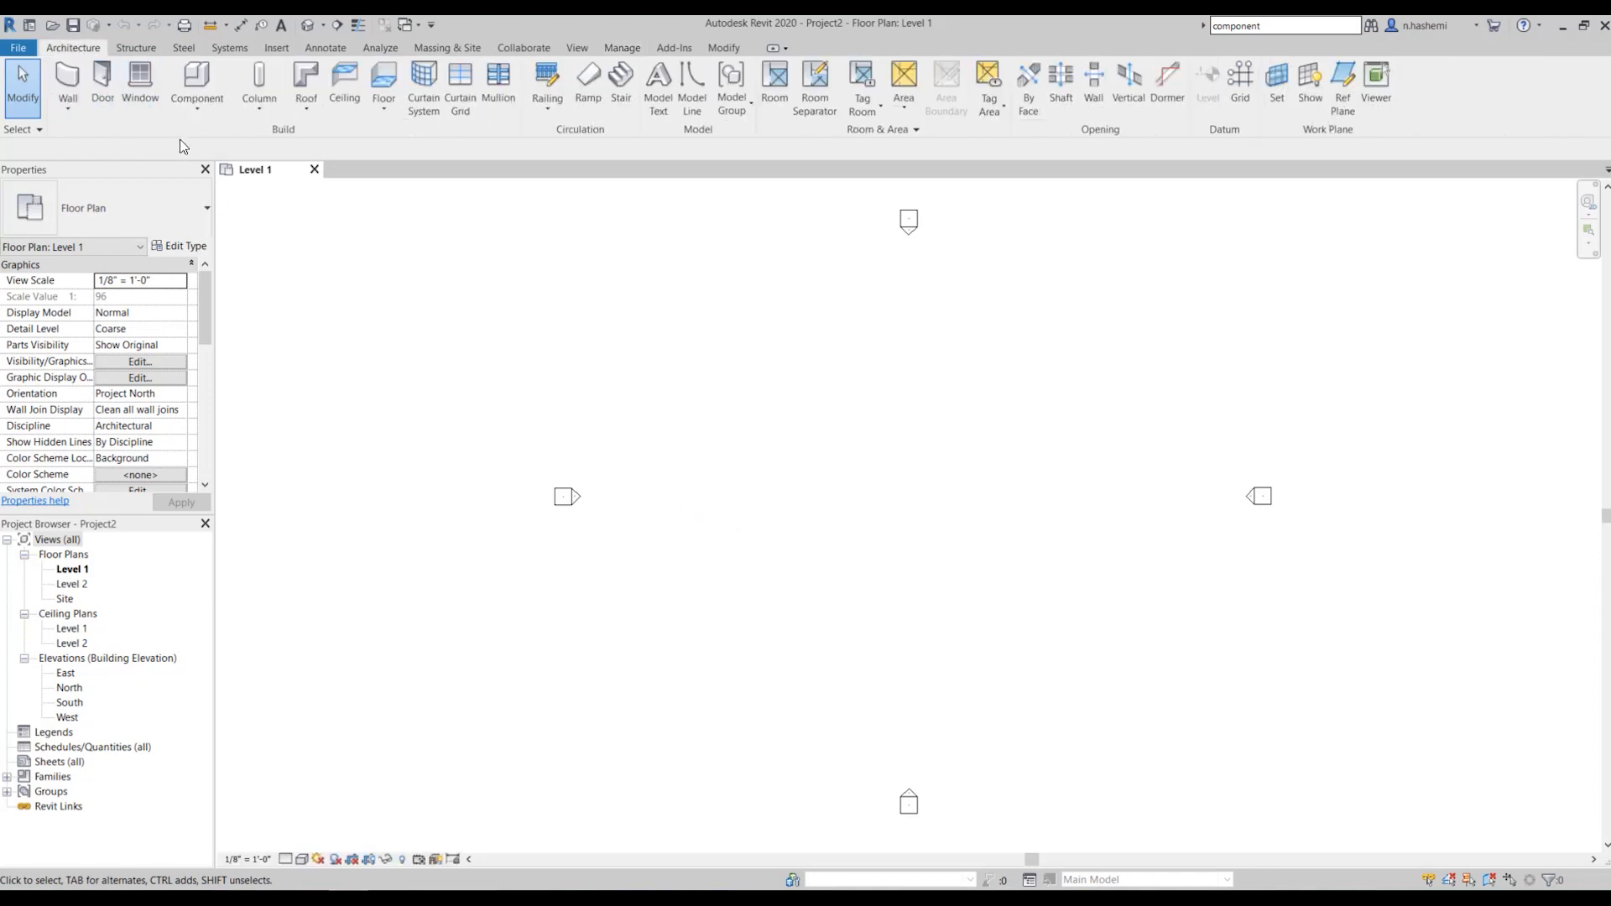
{"action": "left_click", "coordinate": [102, 84]}
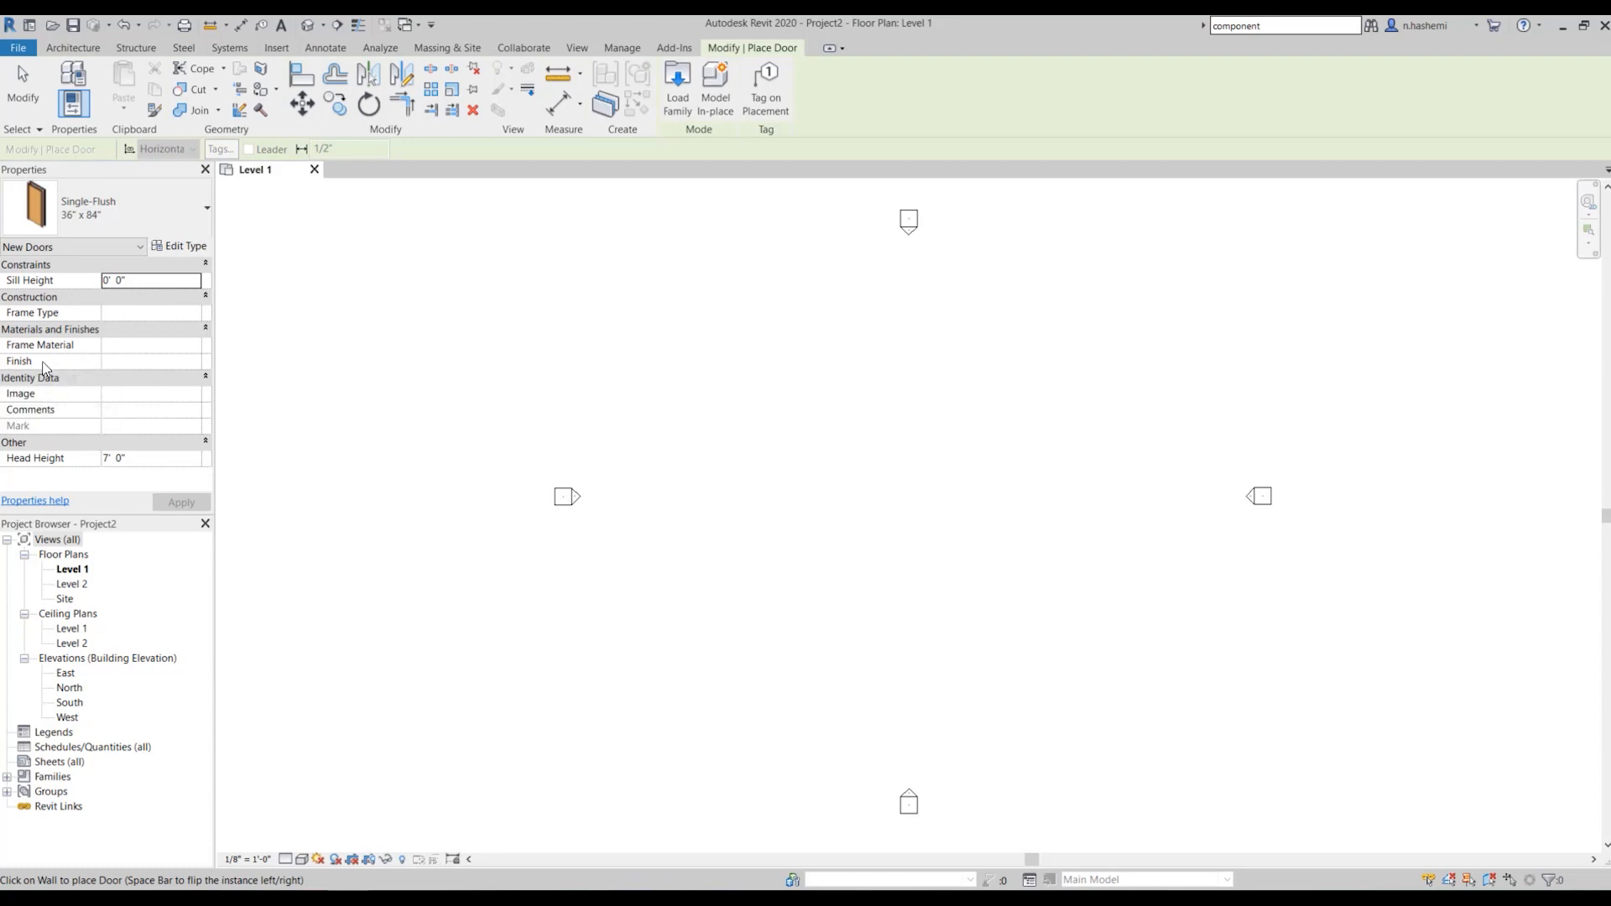
{"action": "left_click", "coordinate": [177, 351]}
{"action": "left_click", "coordinate": [195, 346]}
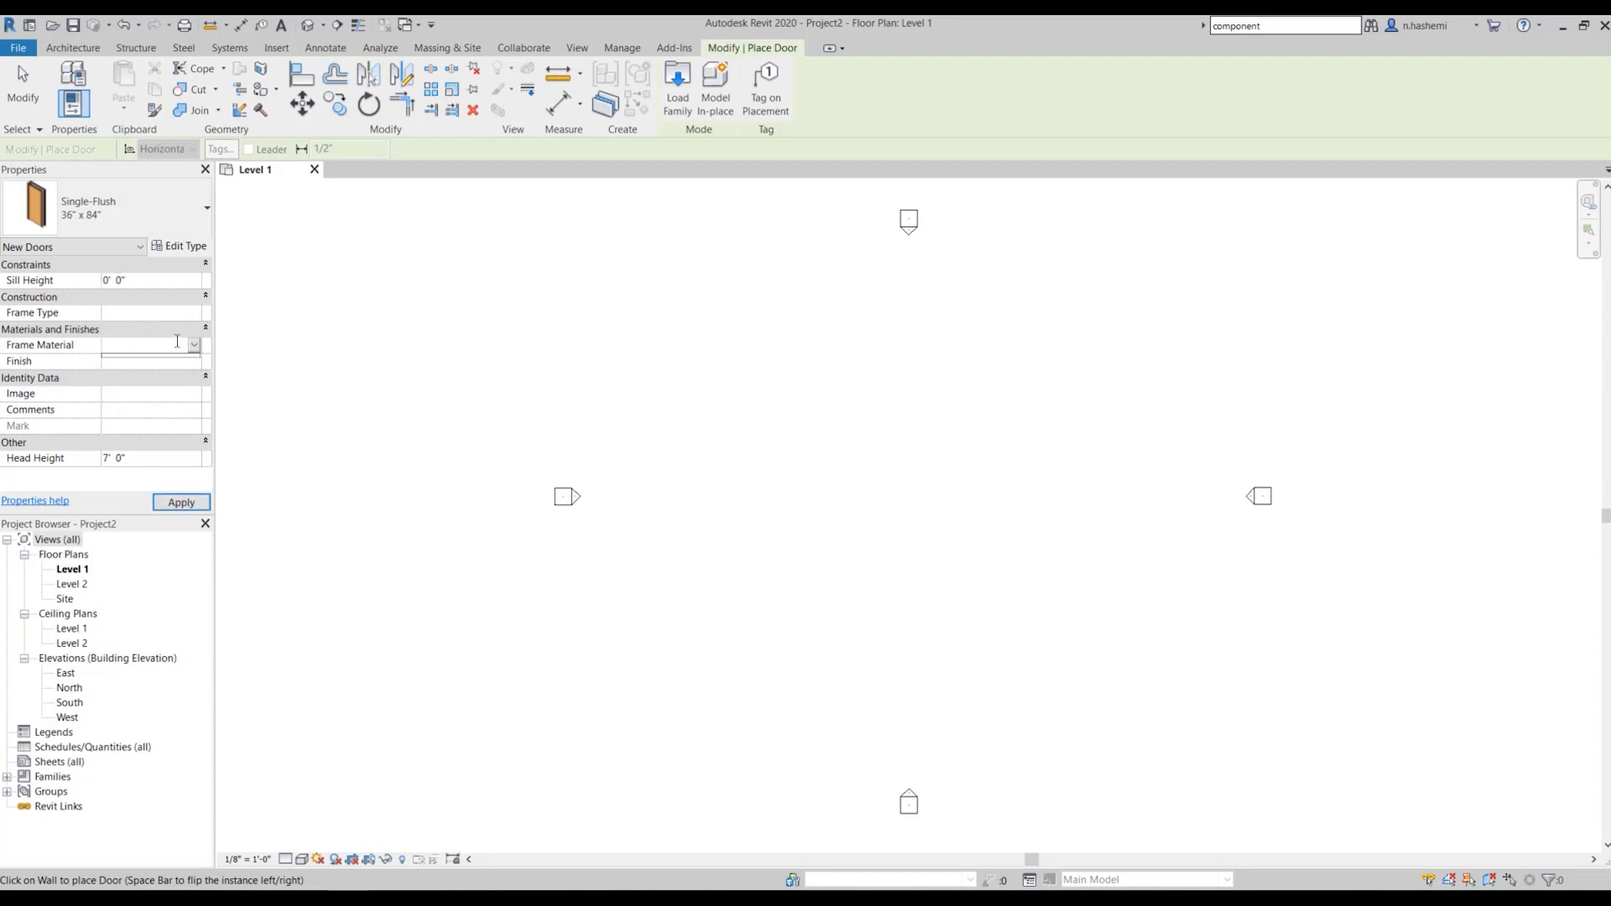
{"action": "left_click", "coordinate": [195, 361]}
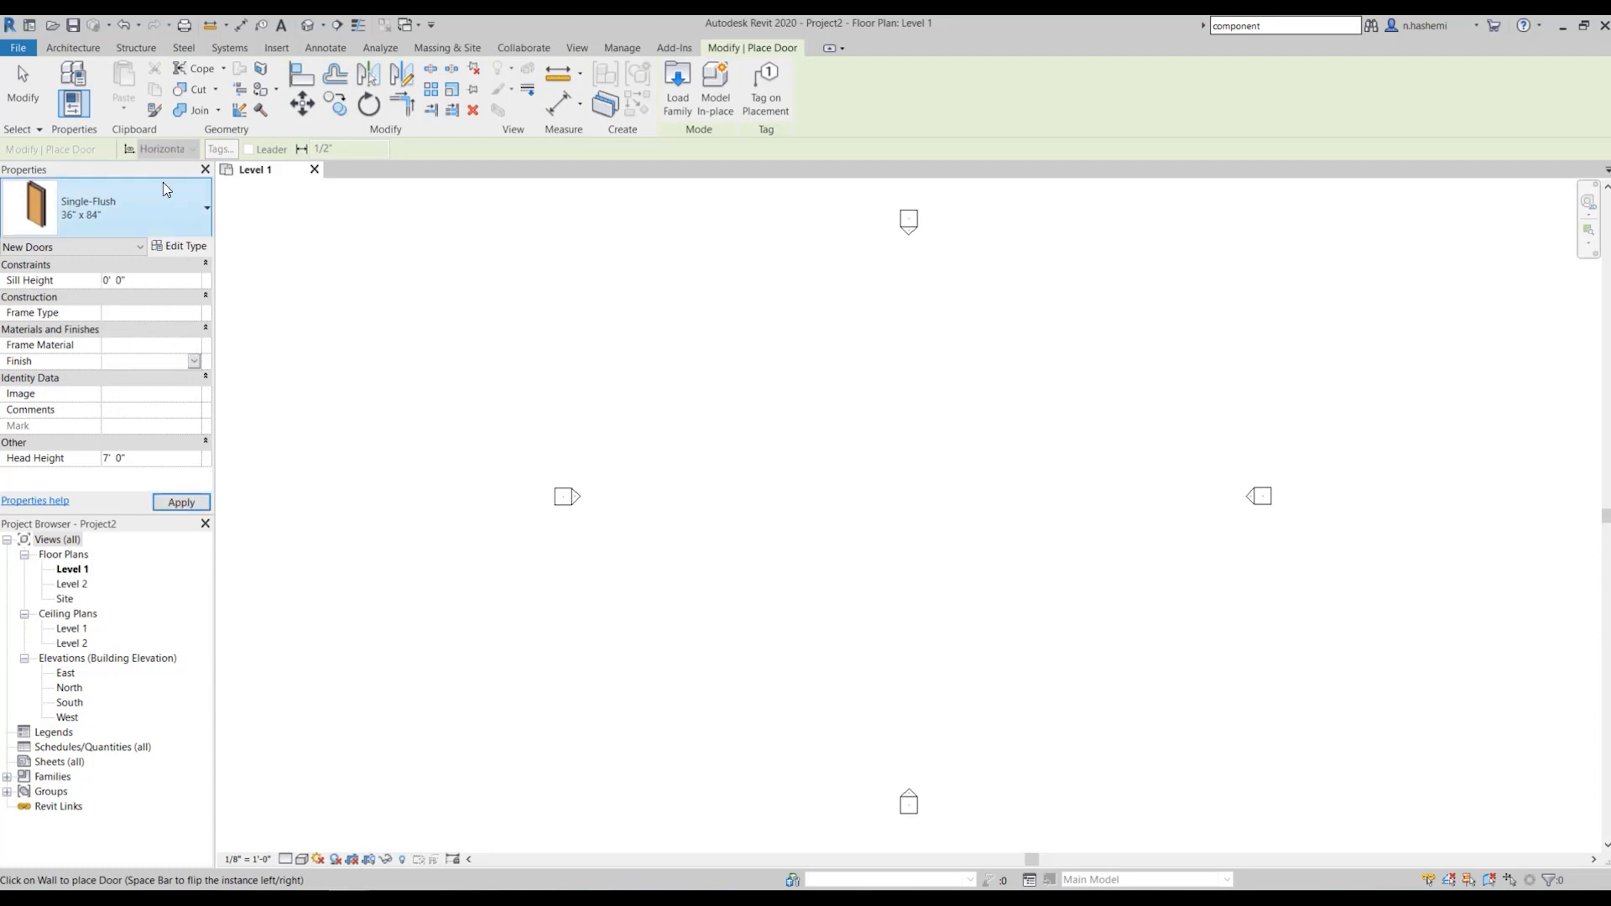
View the door type's Frame Material in the Material Browser and close the type properties without changes
{"action": "left_click", "coordinate": [180, 250]}
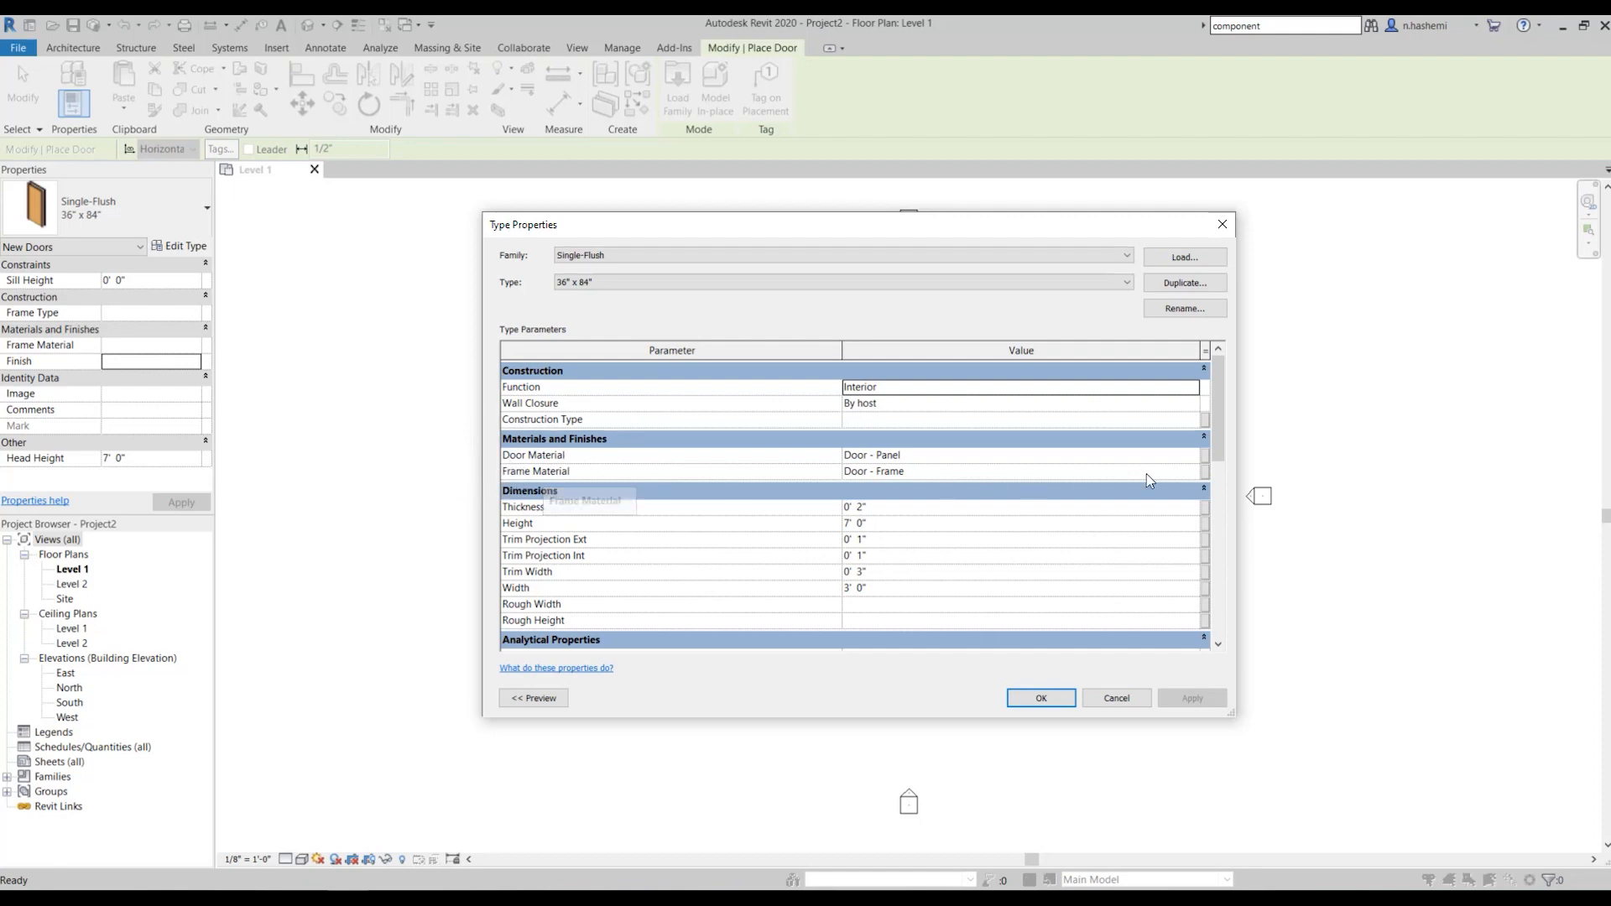
{"action": "left_click", "coordinate": [1174, 471]}
{"action": "left_click", "coordinate": [1194, 471]}
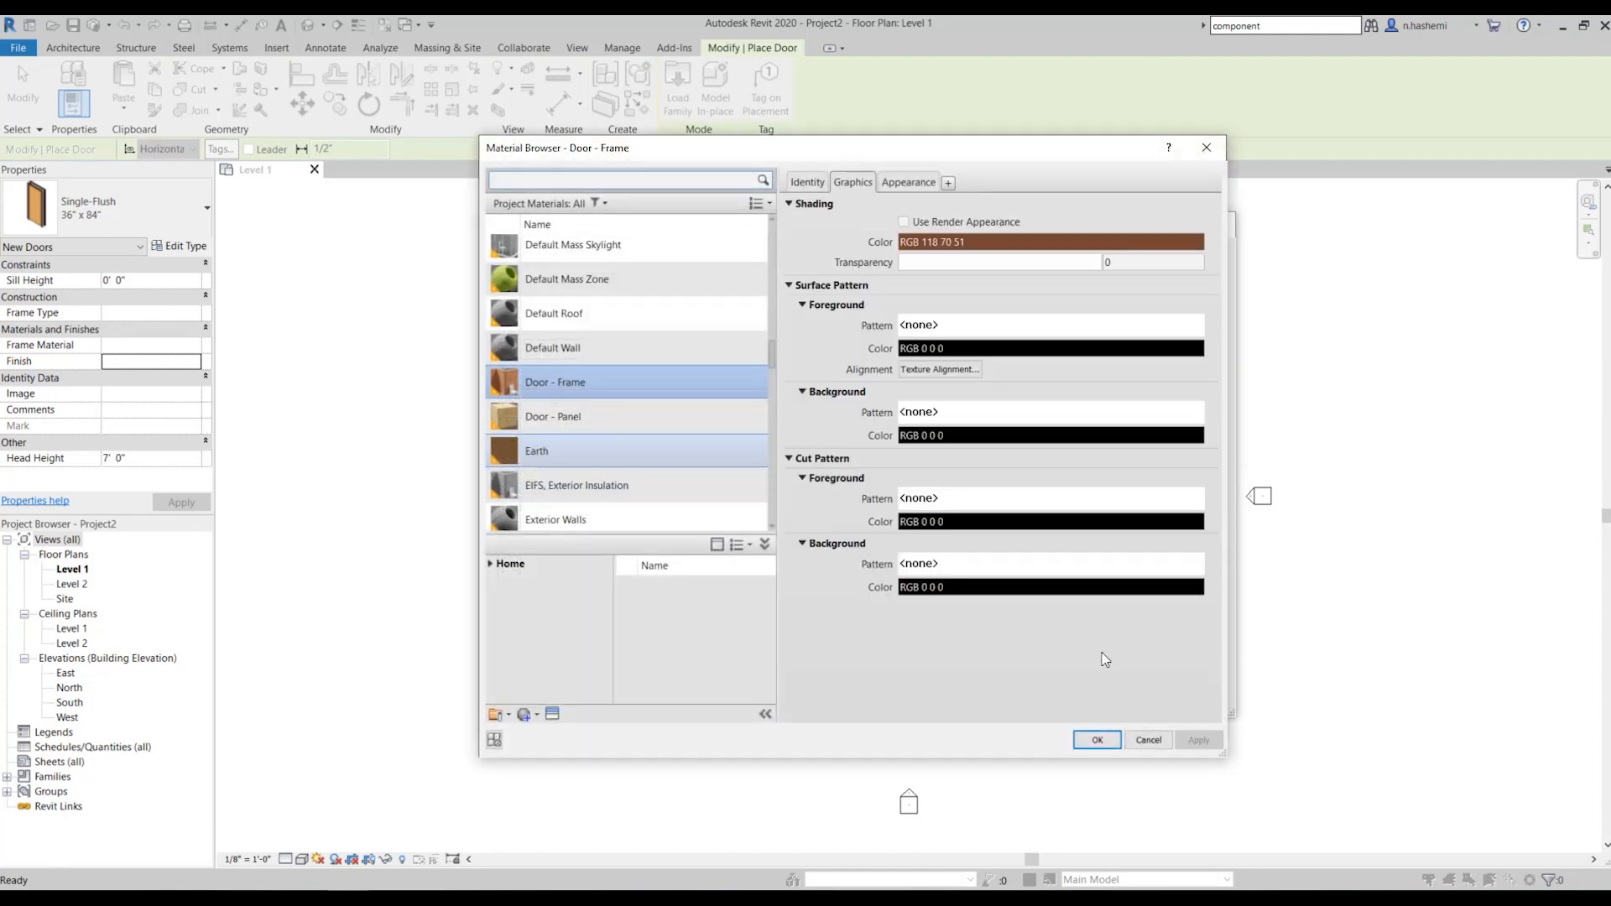
{"action": "left_click", "coordinate": [1156, 739]}
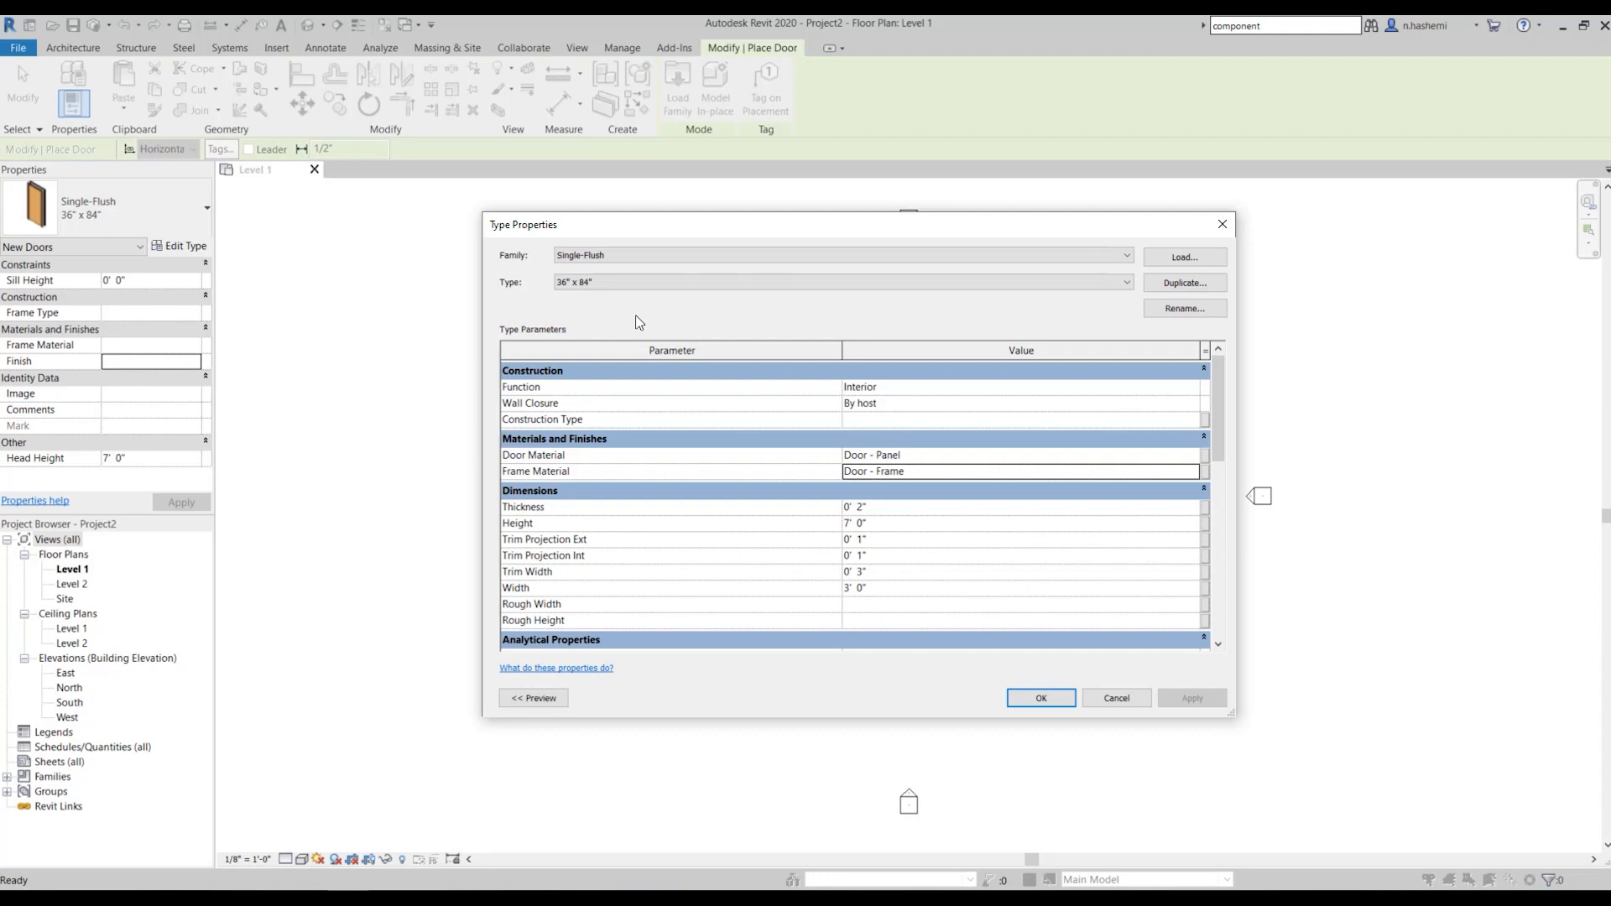
{"action": "left_click", "coordinate": [1039, 702]}
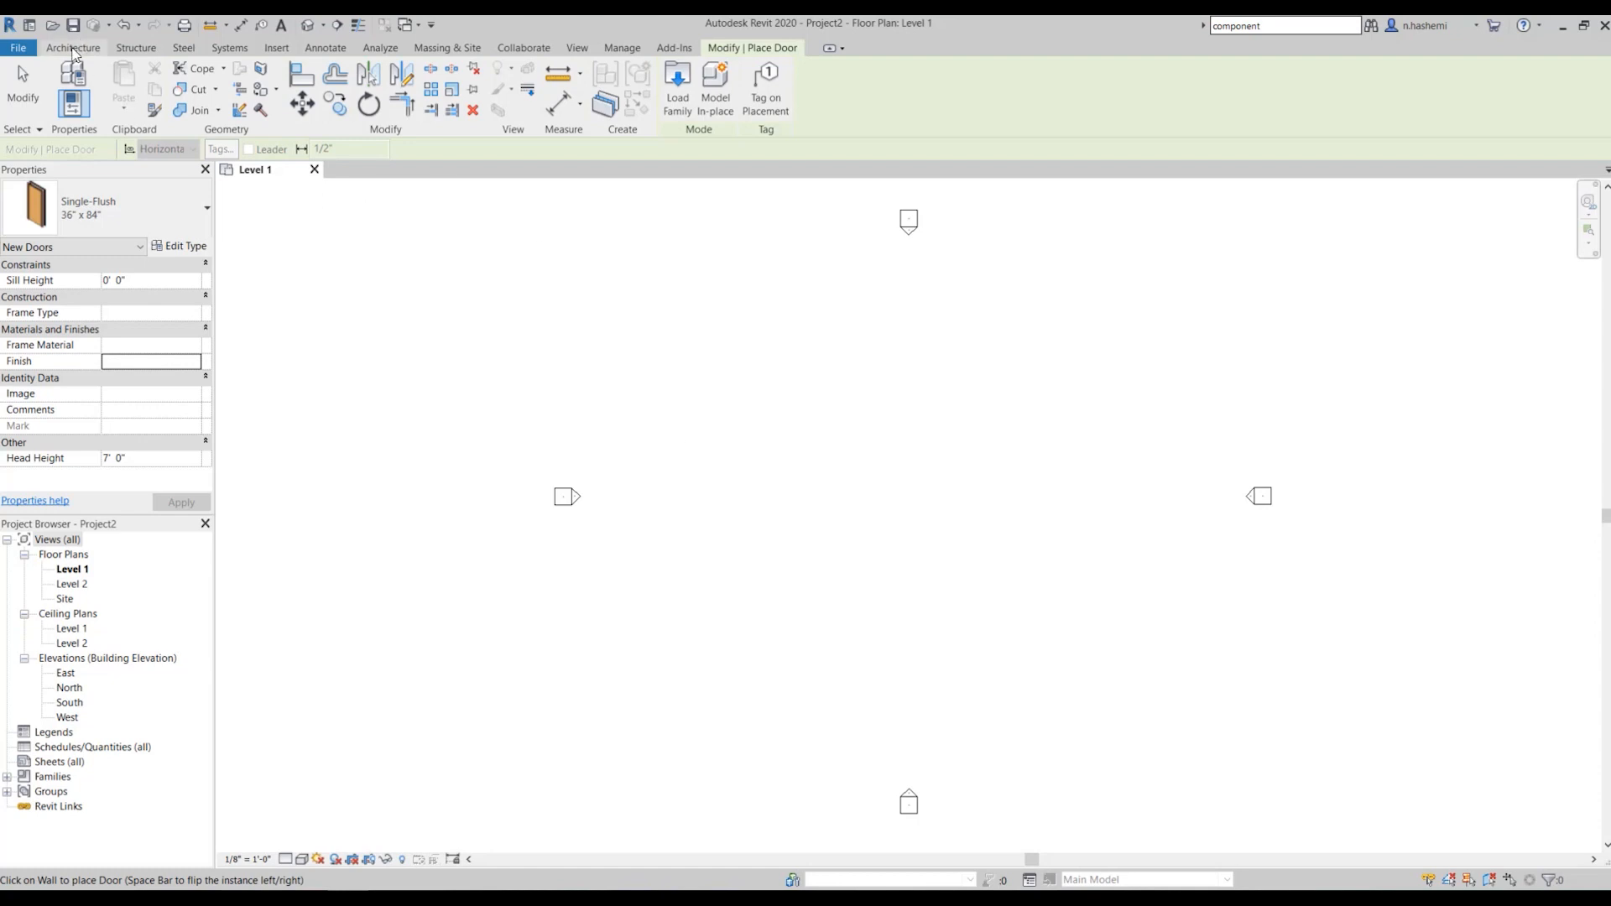
Draw a horizontal Exterior - Brick on CMU wall about 89' long between the elevation markers on Level 1
{"action": "left_click", "coordinate": [73, 47]}
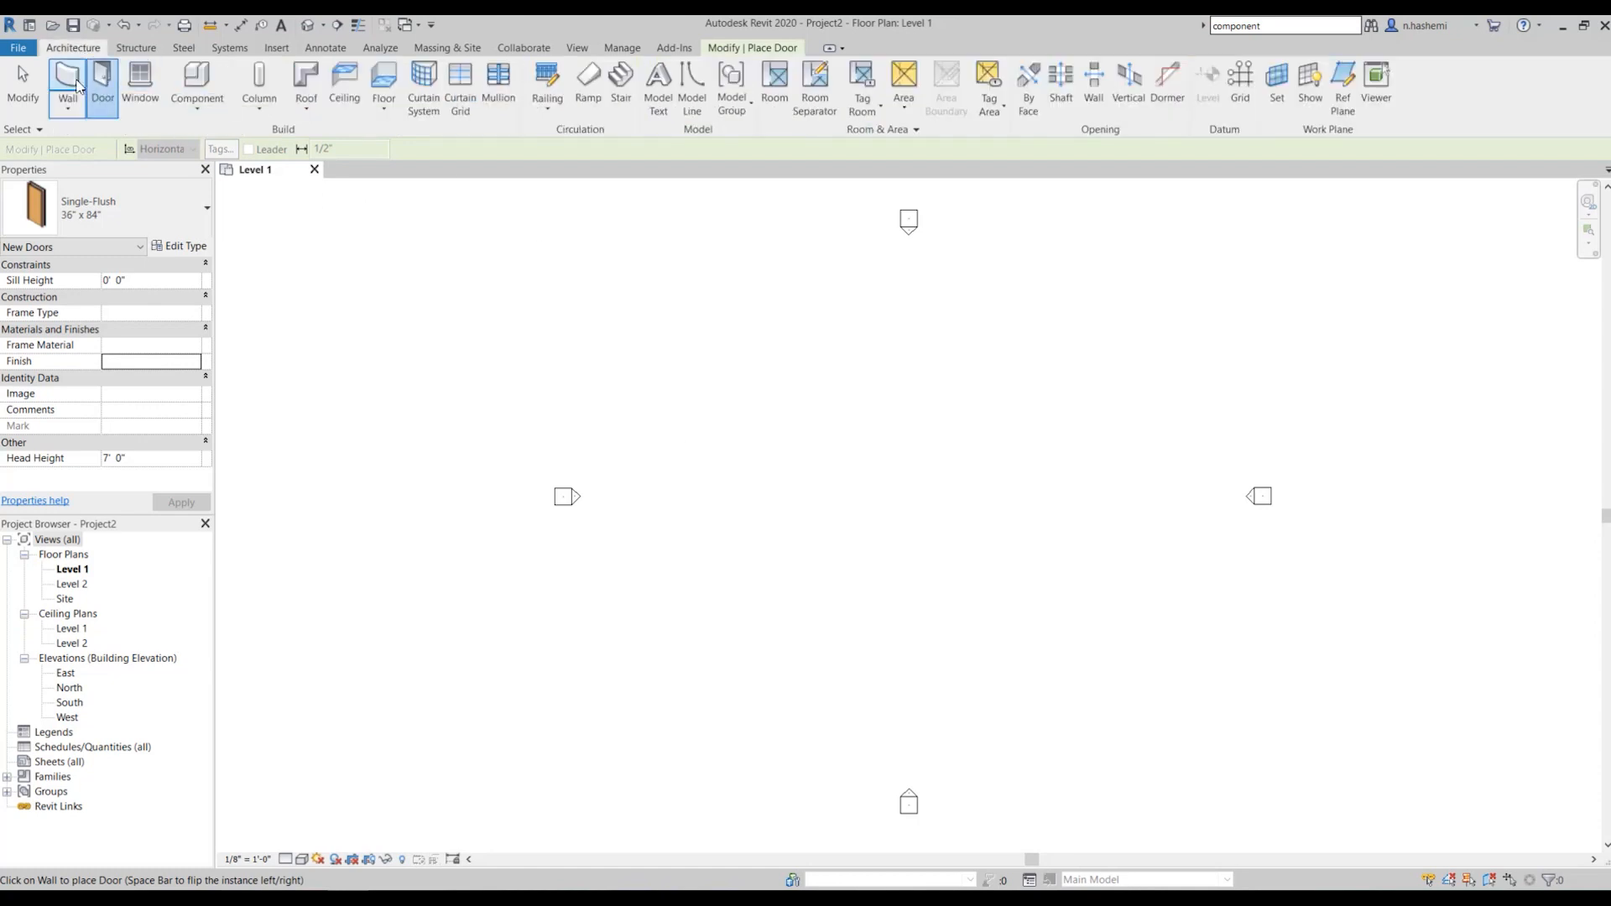
{"action": "left_click", "coordinate": [68, 84]}
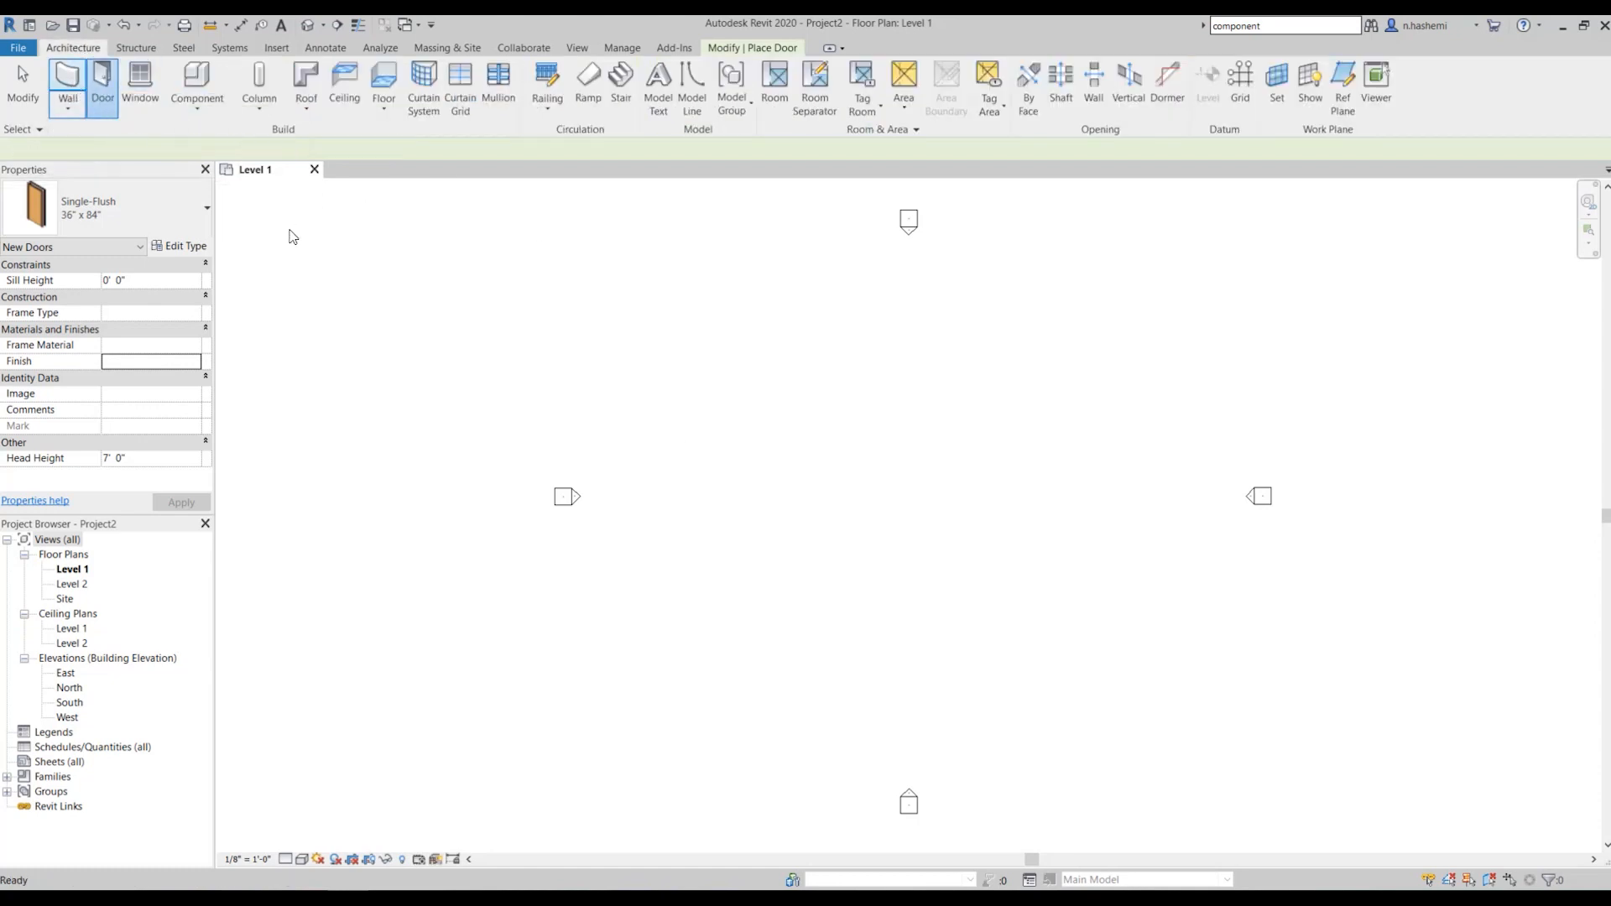
{"action": "left_click", "coordinate": [185, 232]}
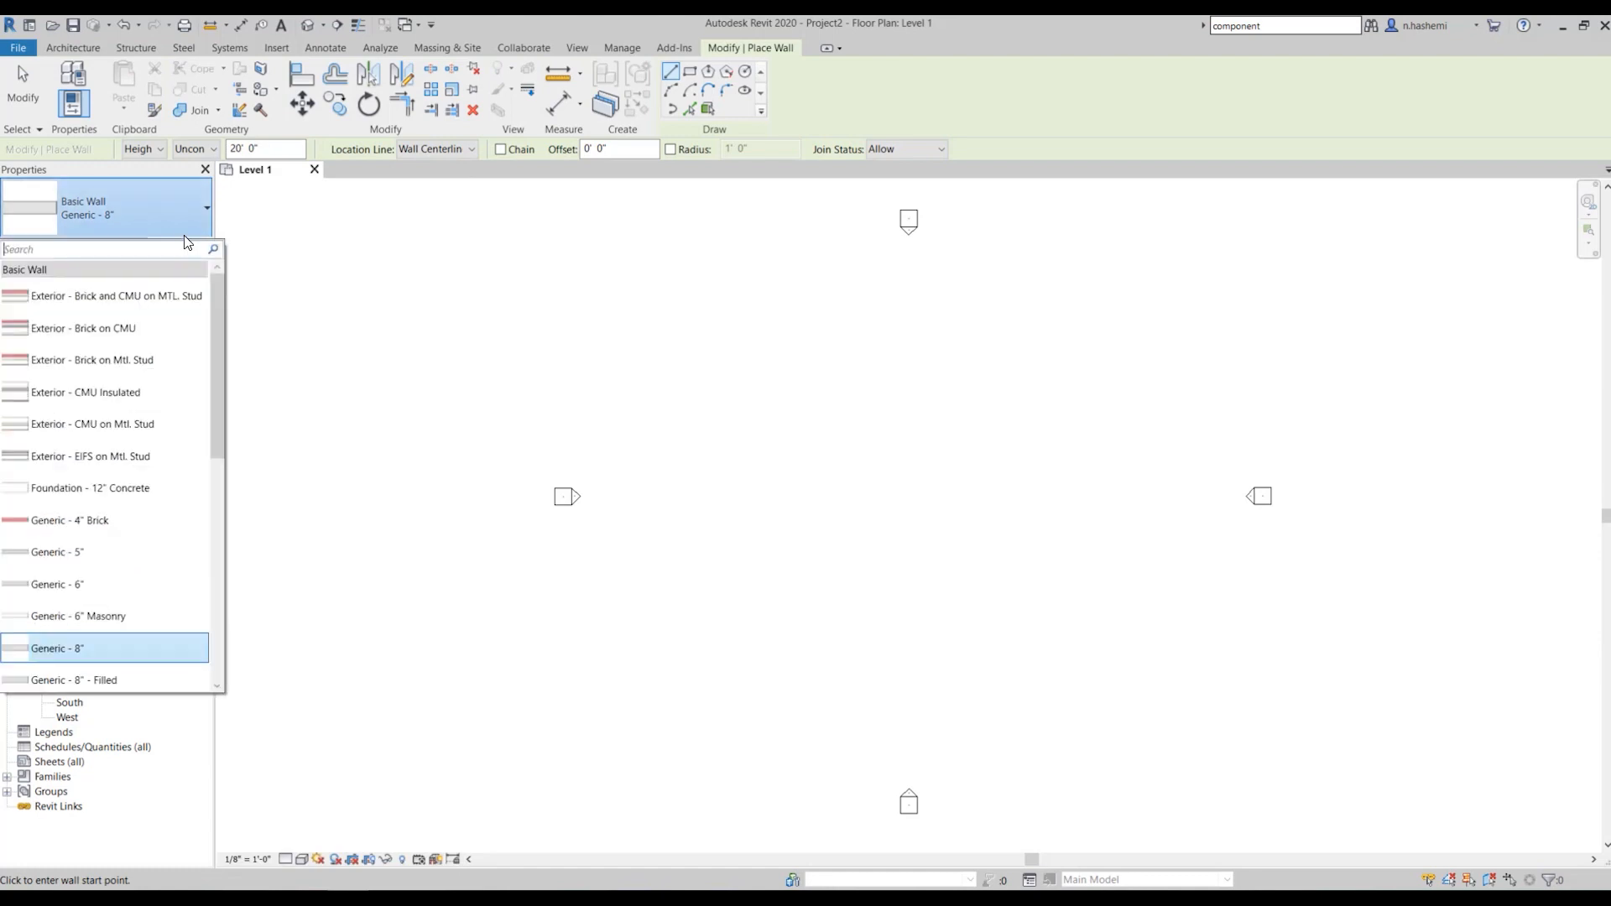
{"action": "left_click", "coordinate": [125, 323]}
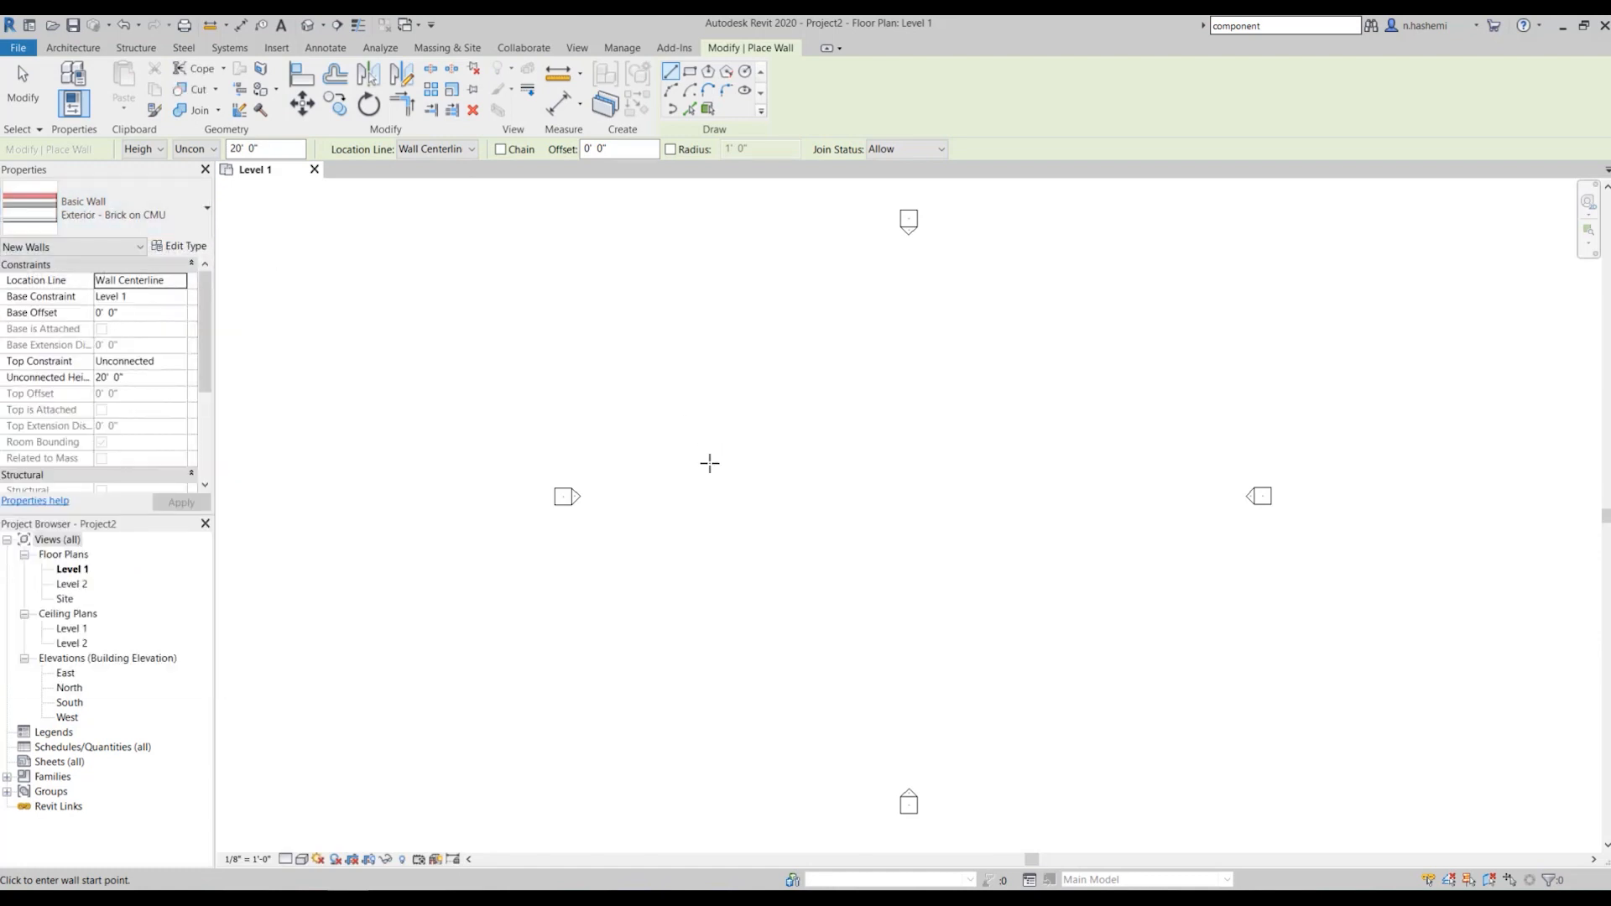
{"action": "scroll", "coordinate": [889, 414], "scroll_direction": "up", "scroll_amount": 2}
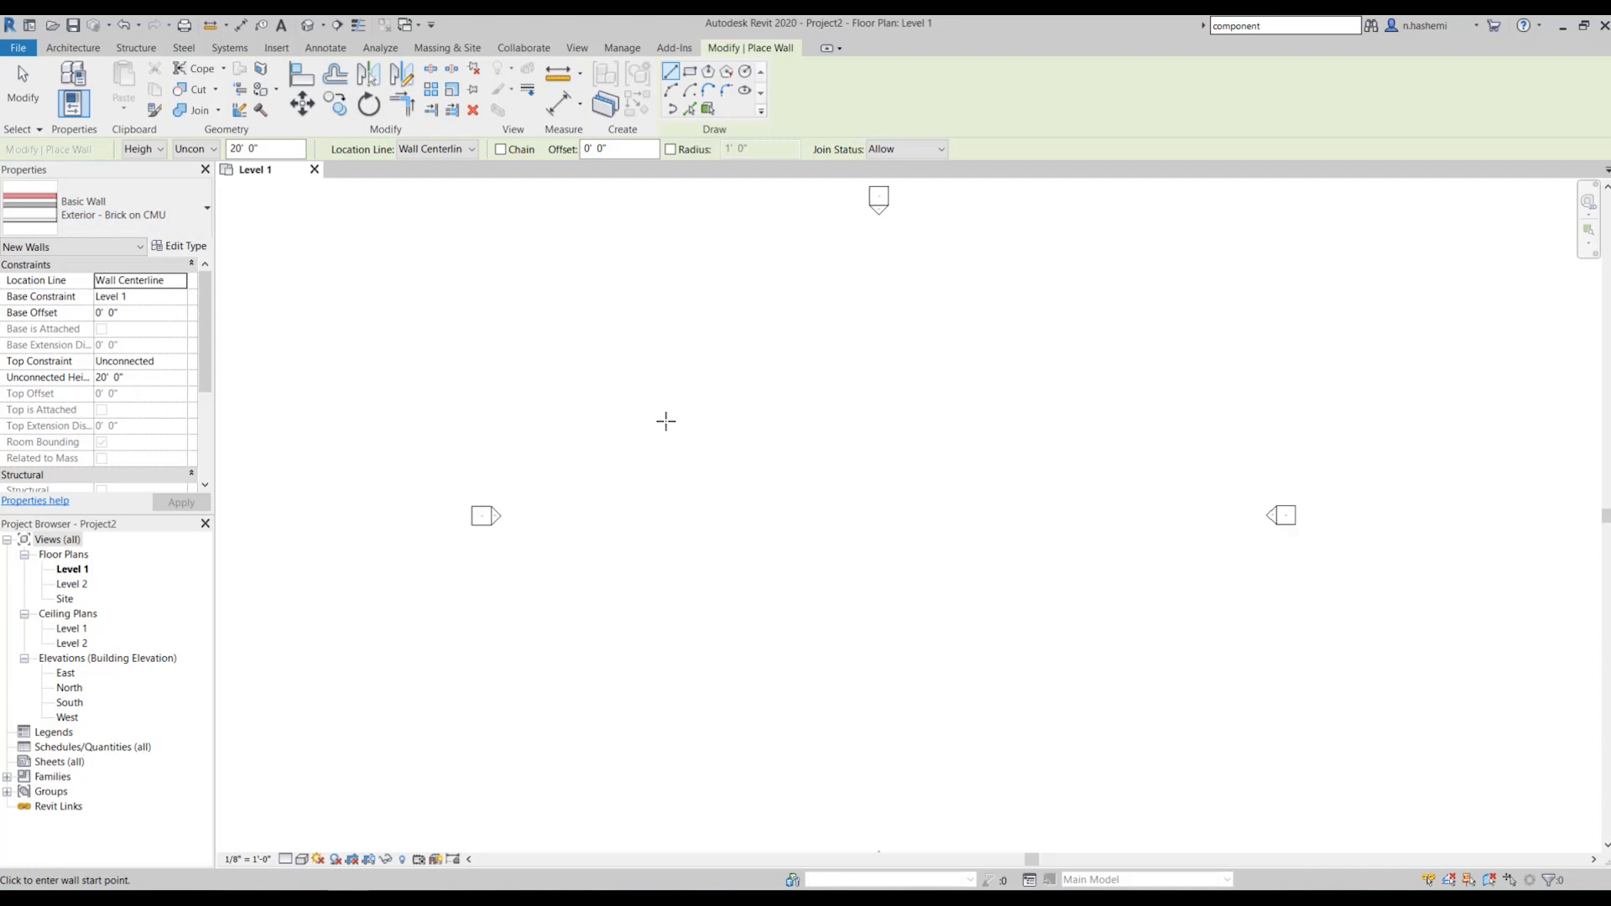
{"action": "left_click", "coordinate": [625, 411]}
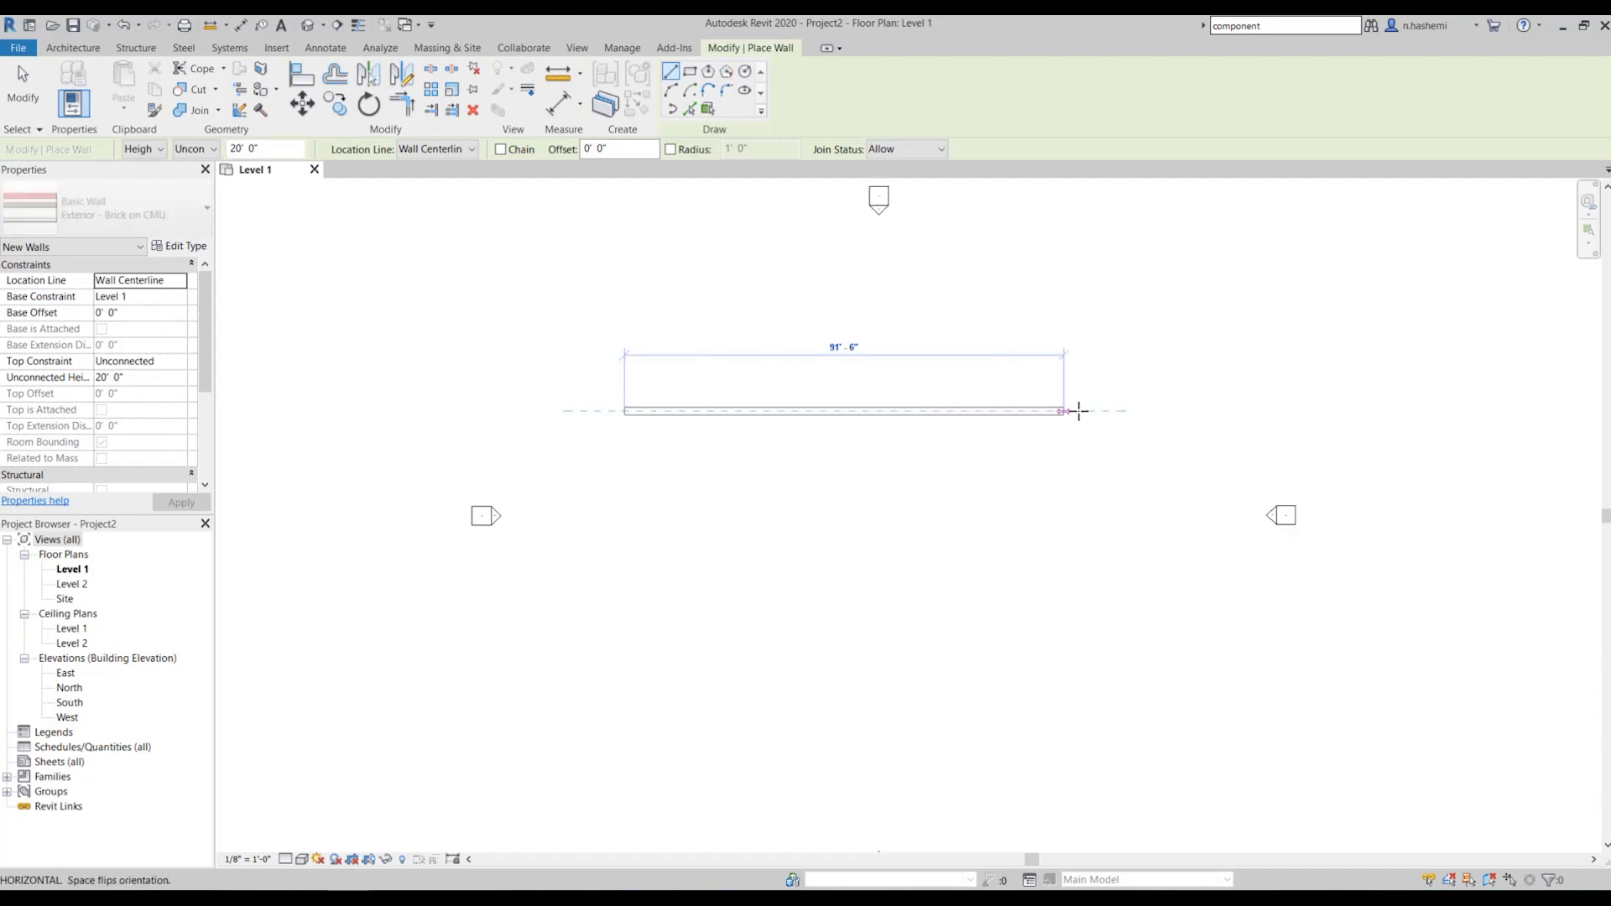
{"action": "left_click", "coordinate": [1052, 411]}
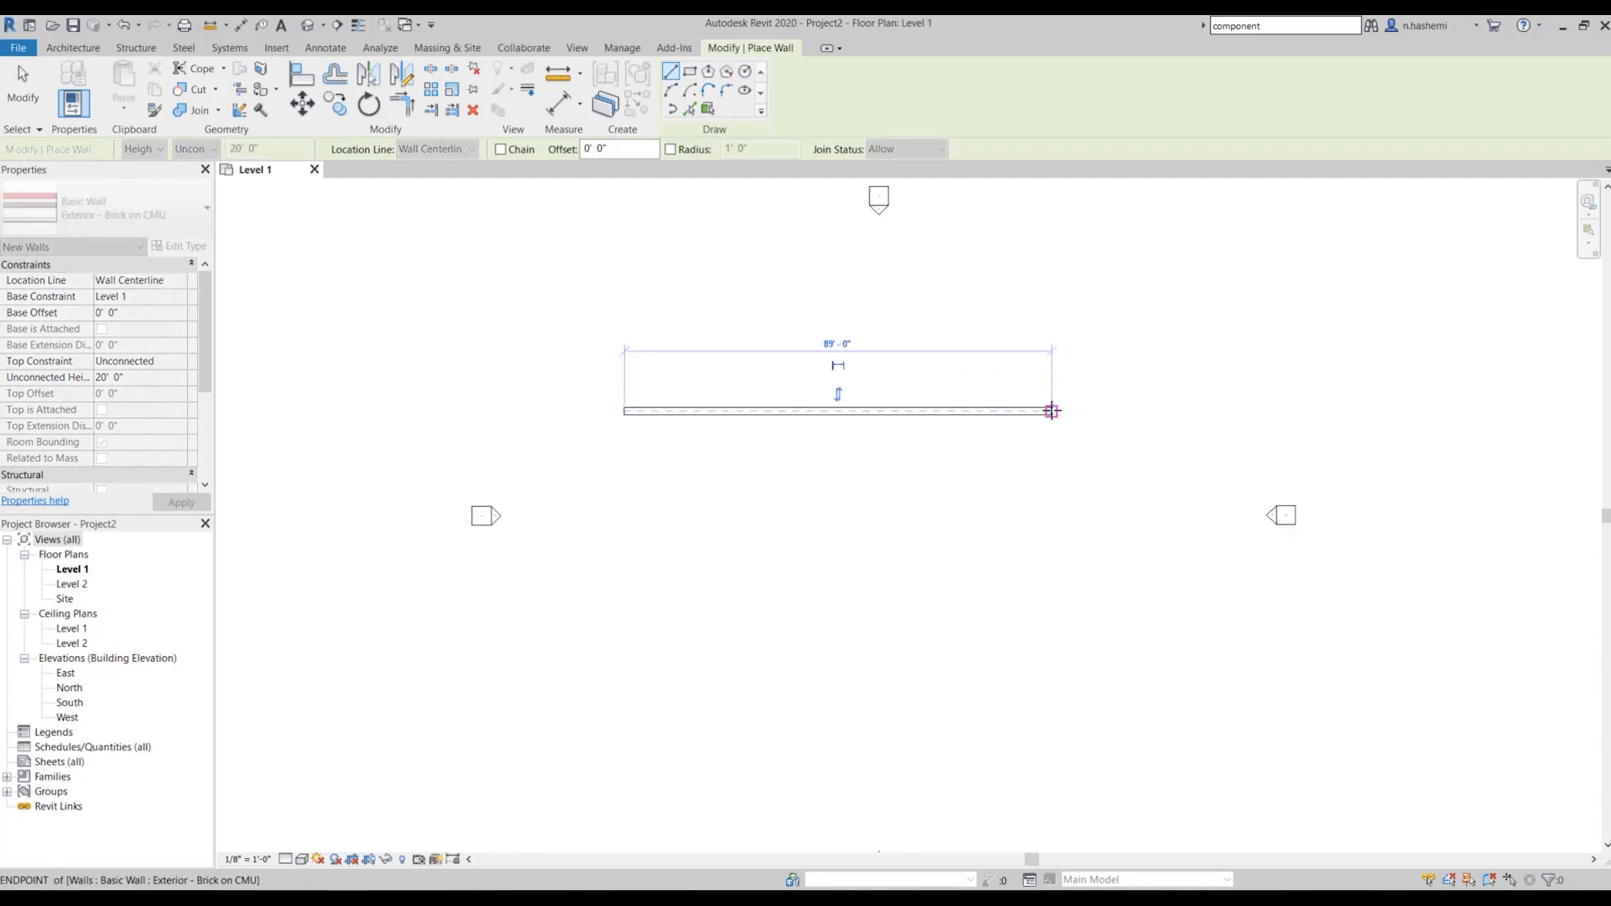
{"action": "key", "text": "Escape"}
{"action": "key", "text": "Escape"}
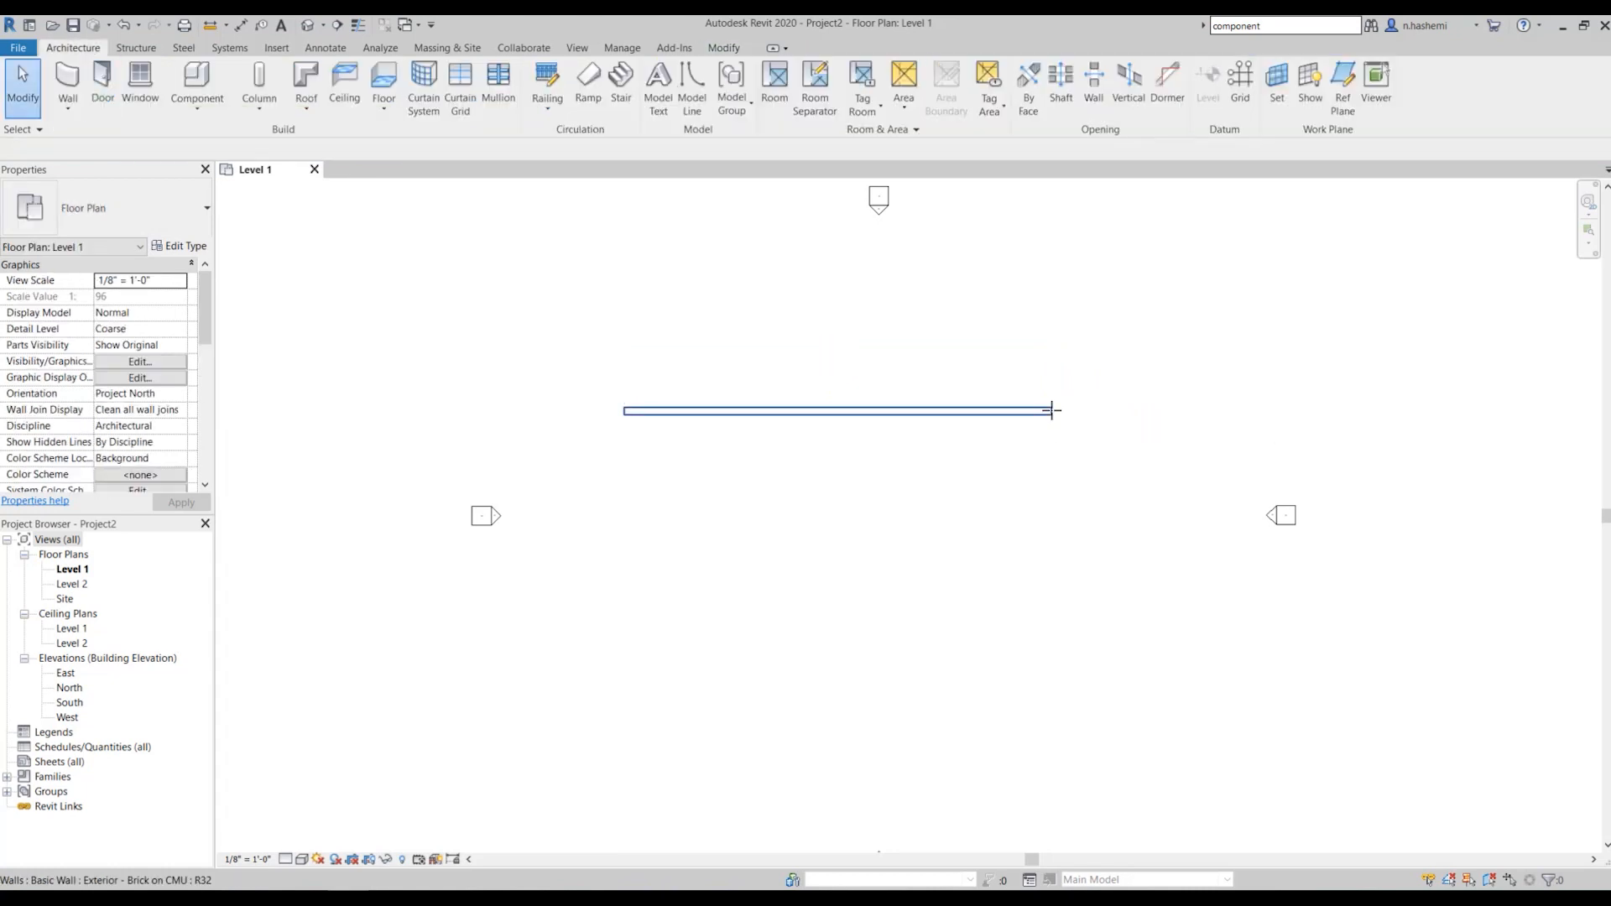
Review the type properties of the drawn brick wall and open its Structure layer assembly
{"action": "left_click", "coordinate": [802, 410]}
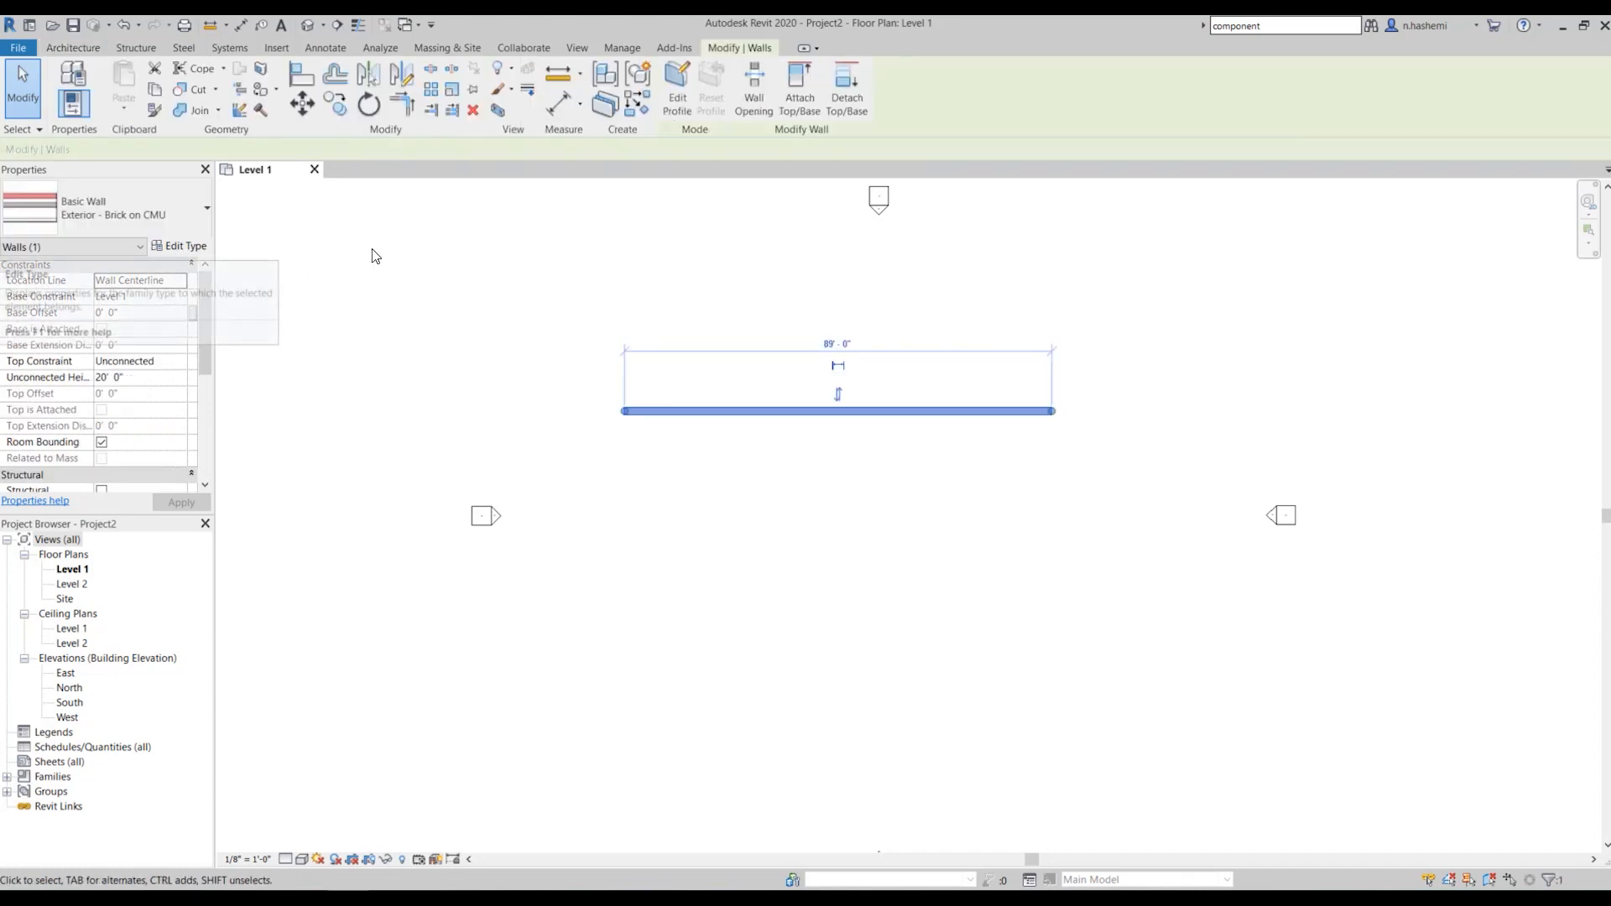
{"action": "left_click", "coordinate": [184, 247]}
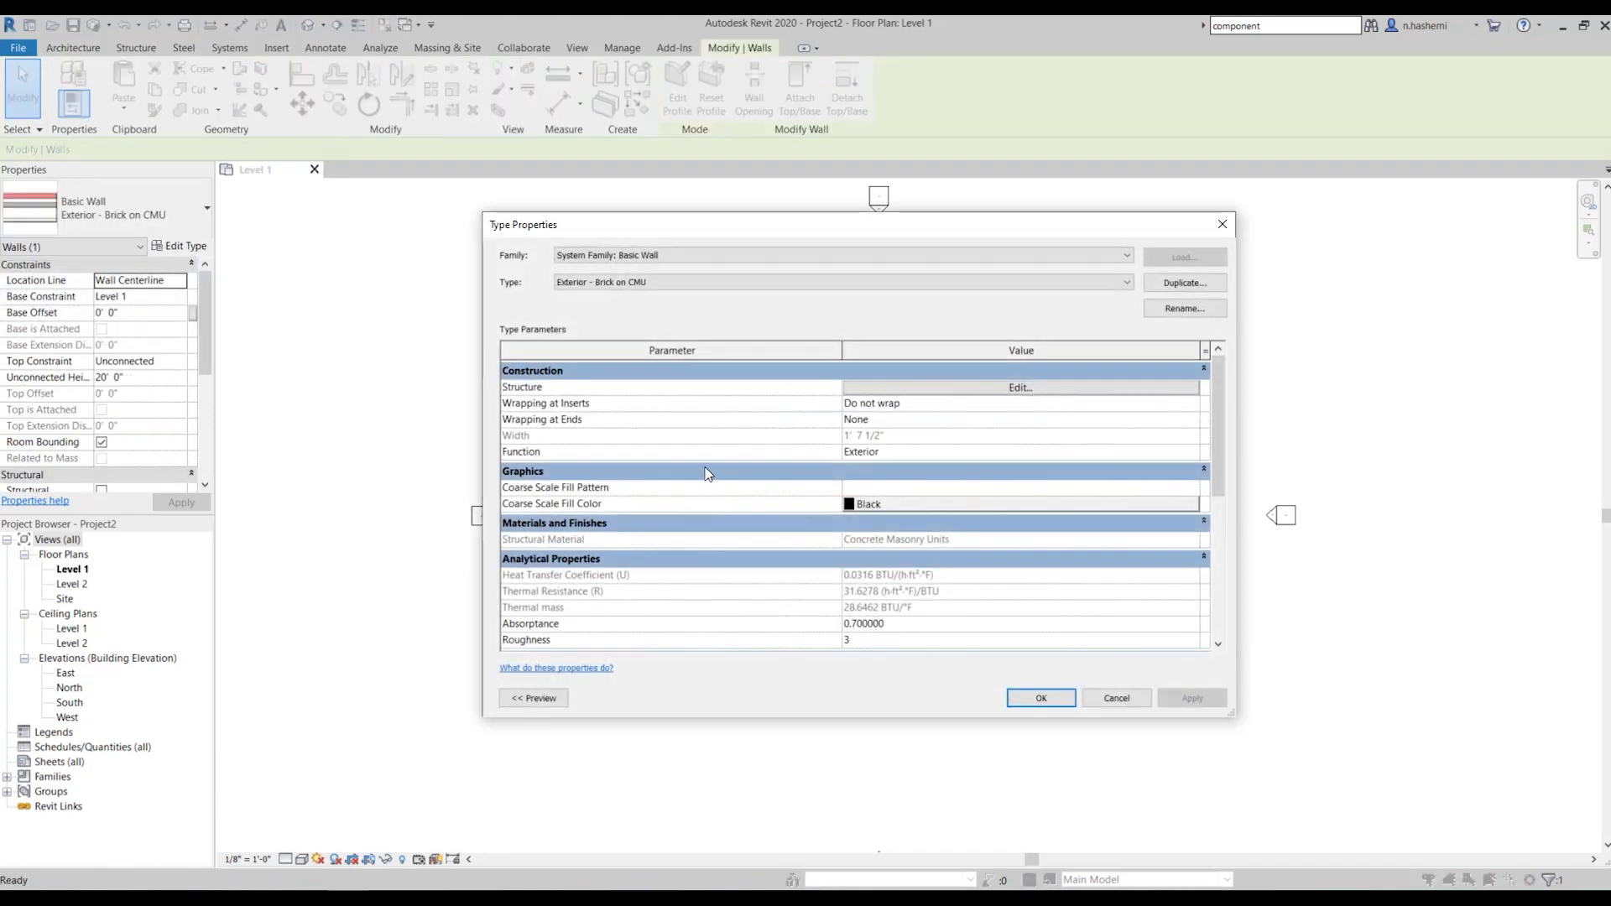
{"action": "scroll", "coordinate": [705, 474], "scroll_direction": "down", "scroll_amount": 1}
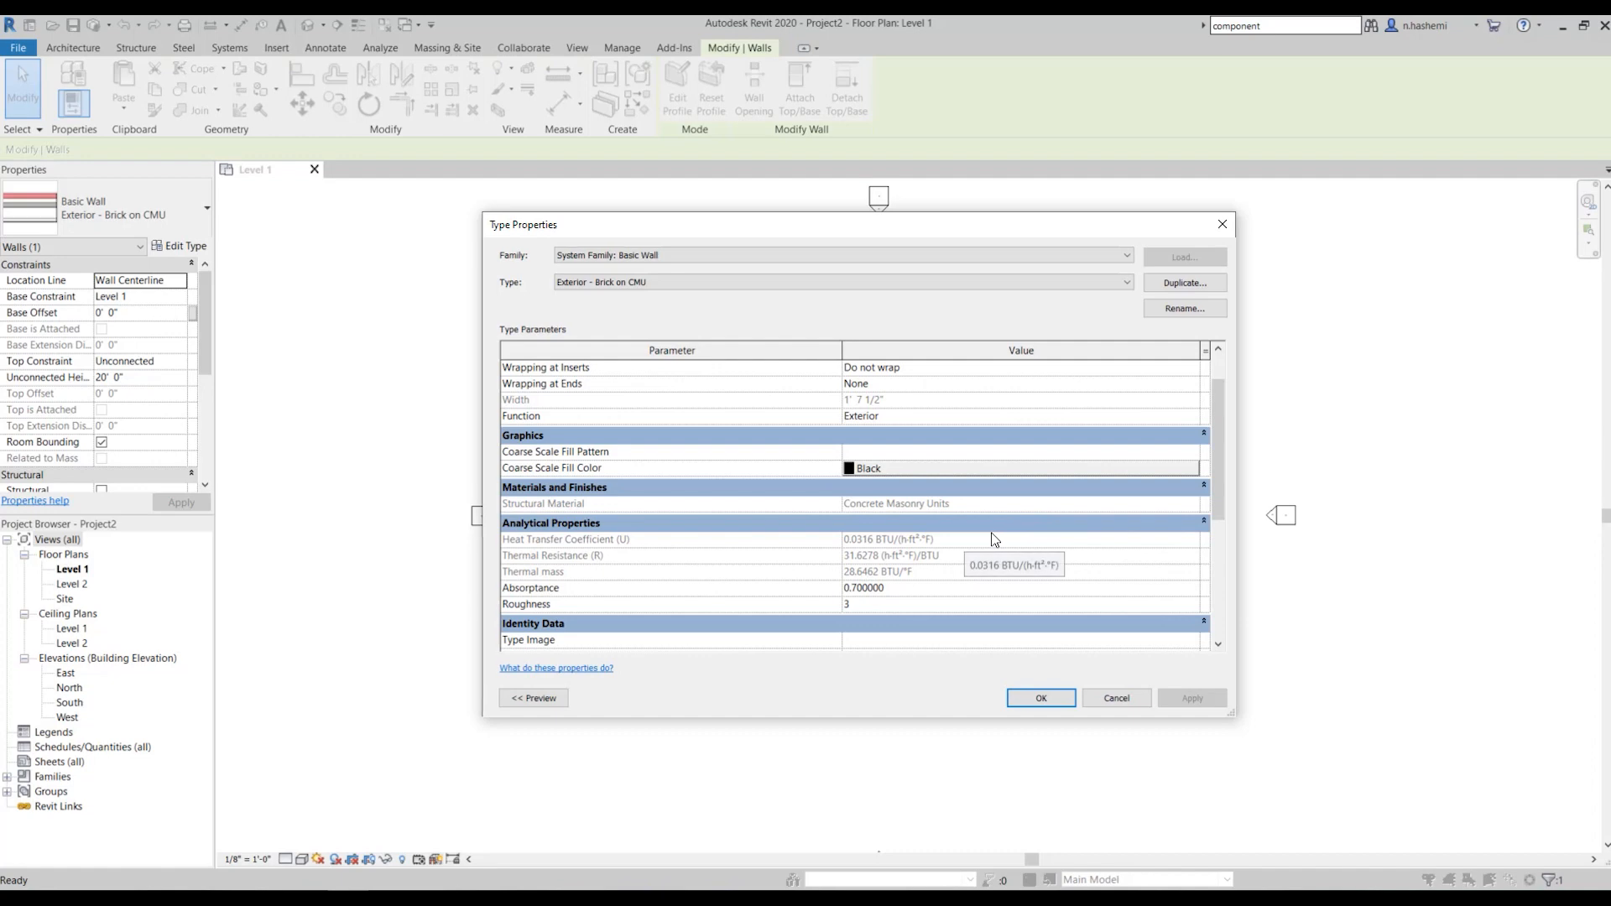
{"action": "scroll", "coordinate": [881, 538], "scroll_direction": "up", "scroll_amount": 2}
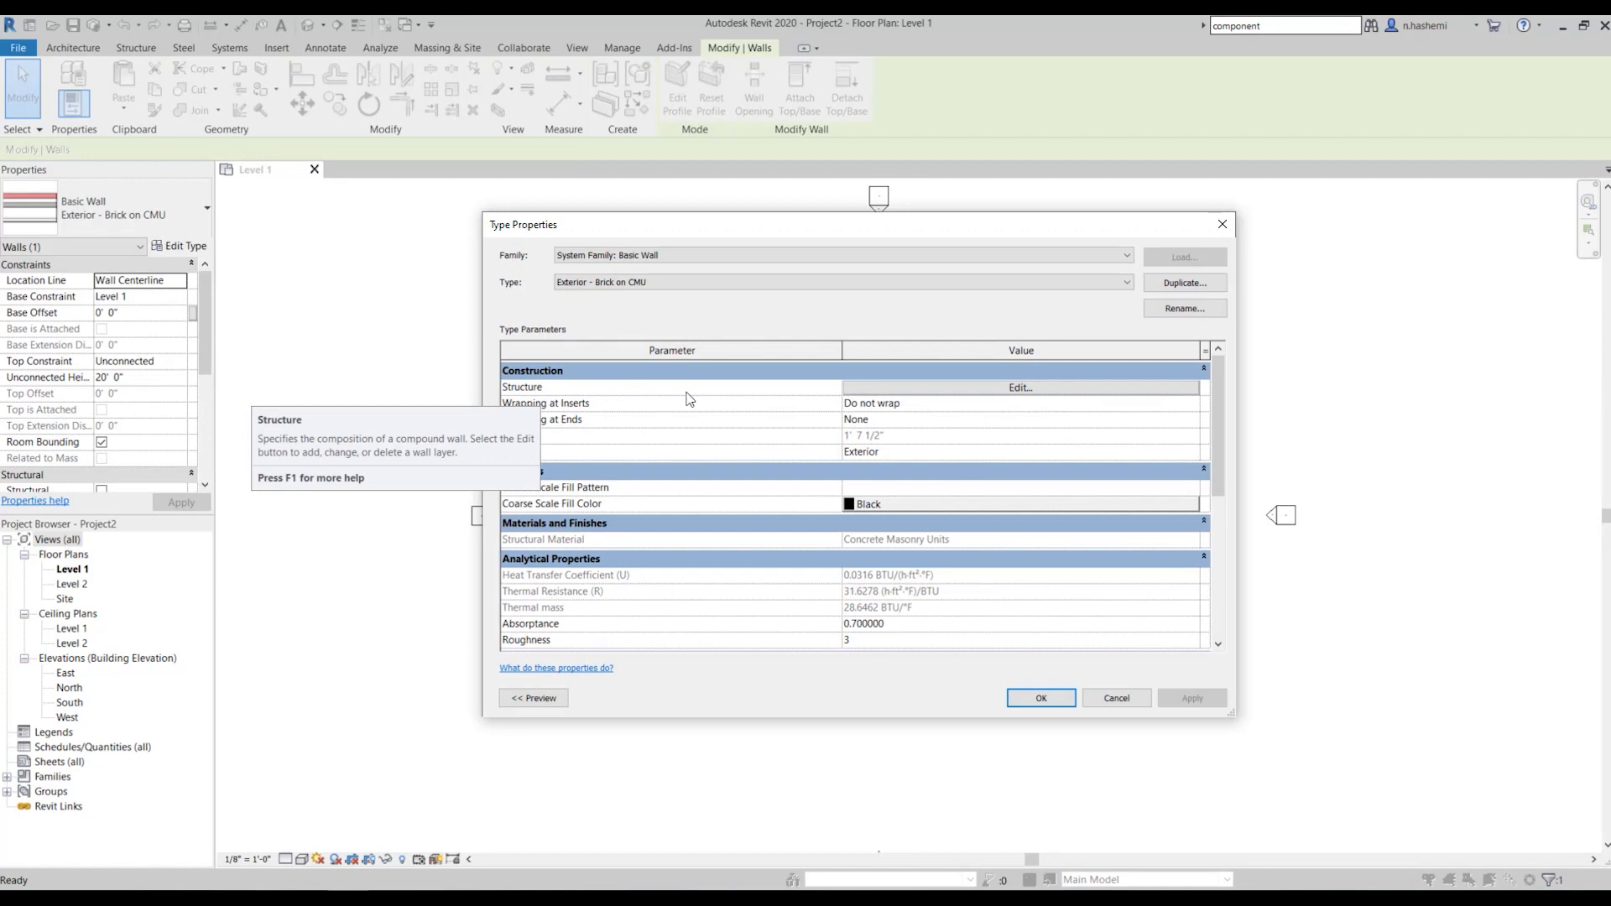
{"action": "left_click", "coordinate": [1032, 390]}
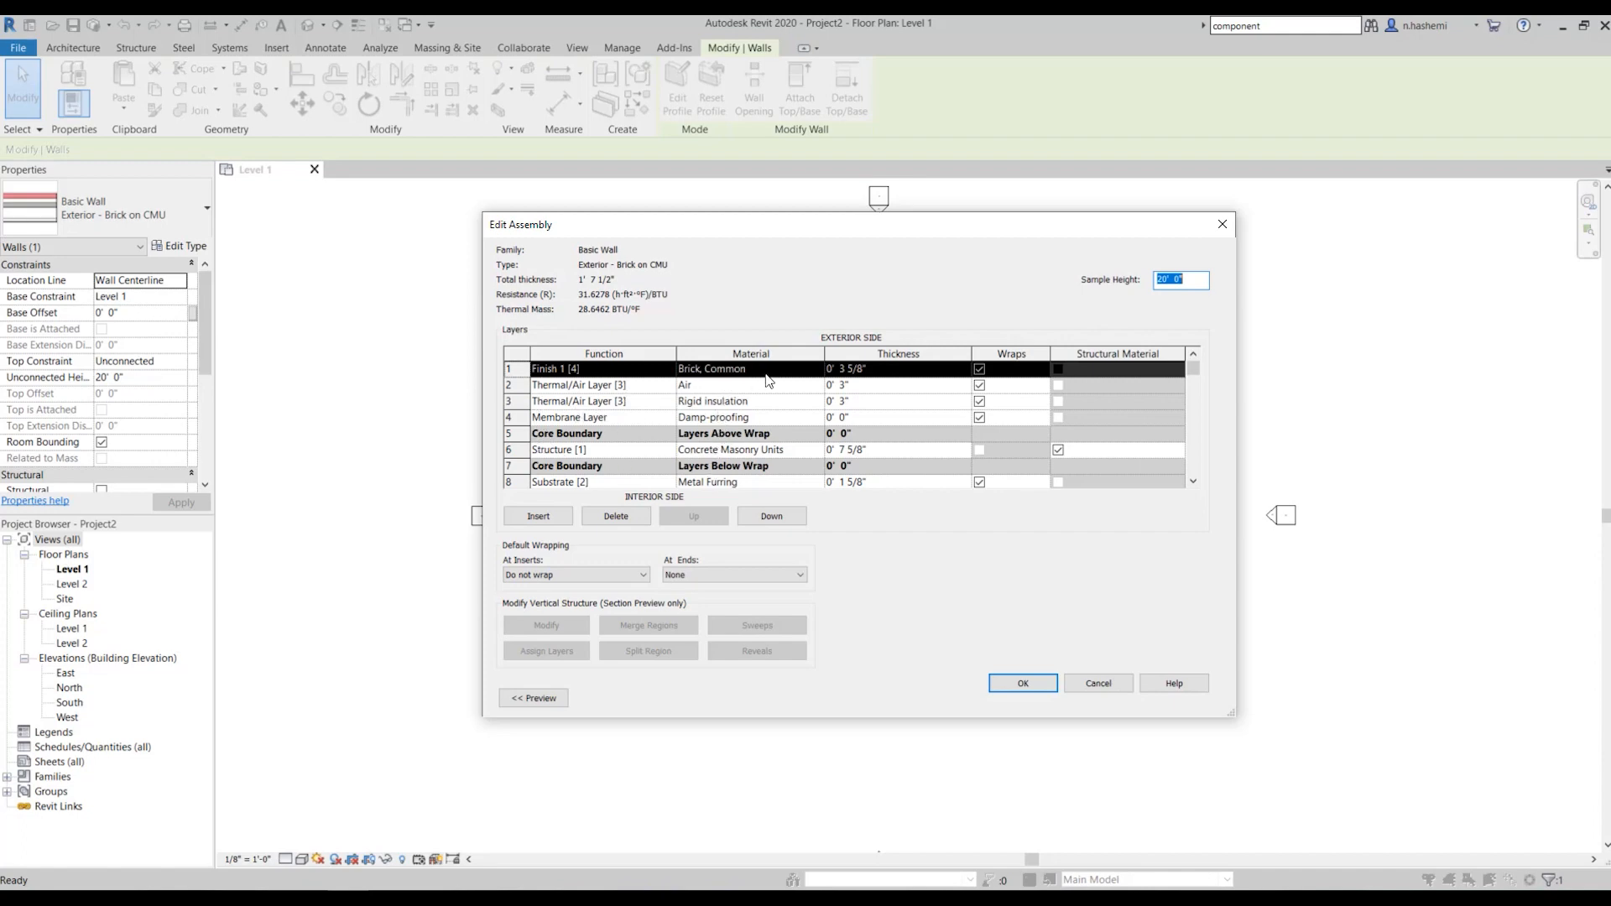
Examine the materials assigned to the exterior Finish 1 and interior Finish 2 layers in the wall assembly
{"action": "left_click", "coordinate": [804, 372]}
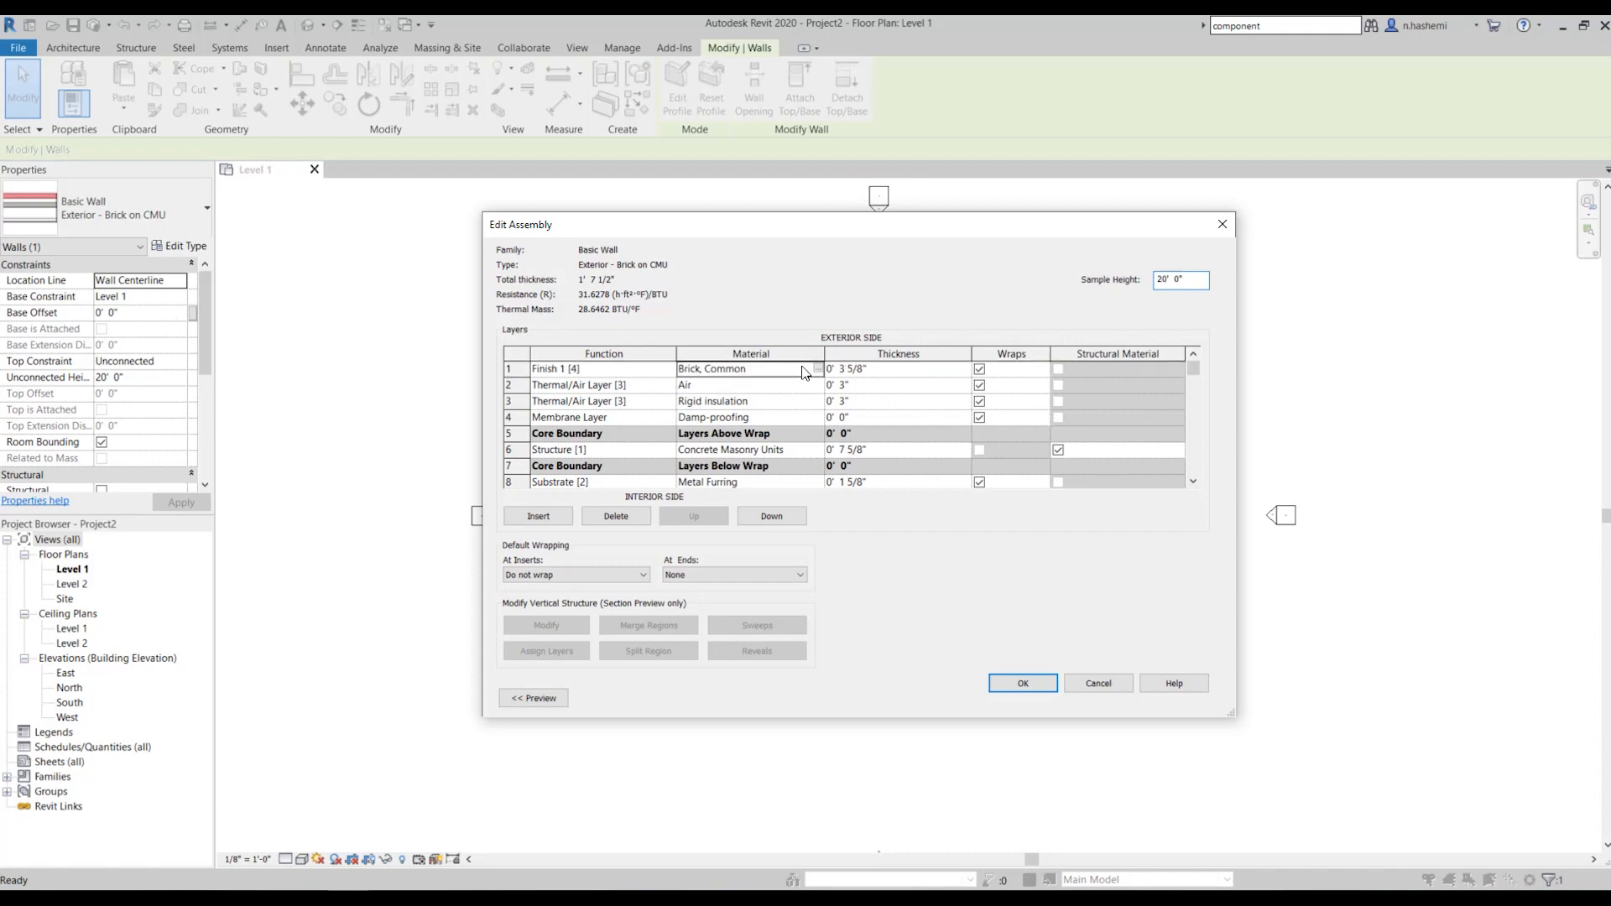
{"action": "scroll", "coordinate": [797, 420], "scroll_direction": "down", "scroll_amount": 1}
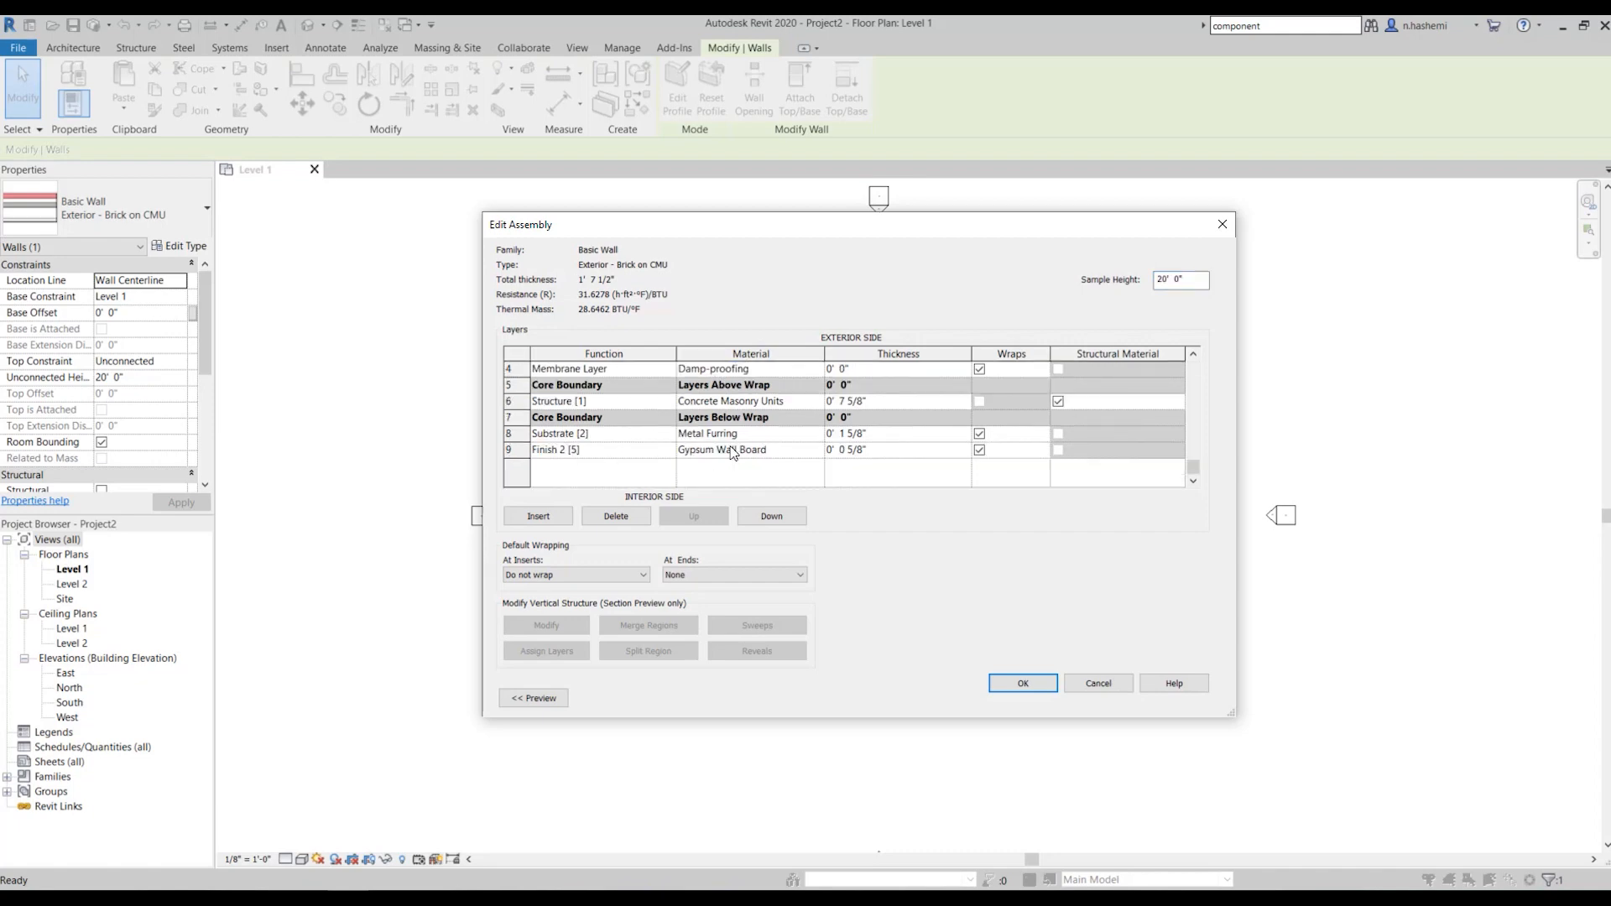
{"action": "left_click", "coordinate": [798, 453]}
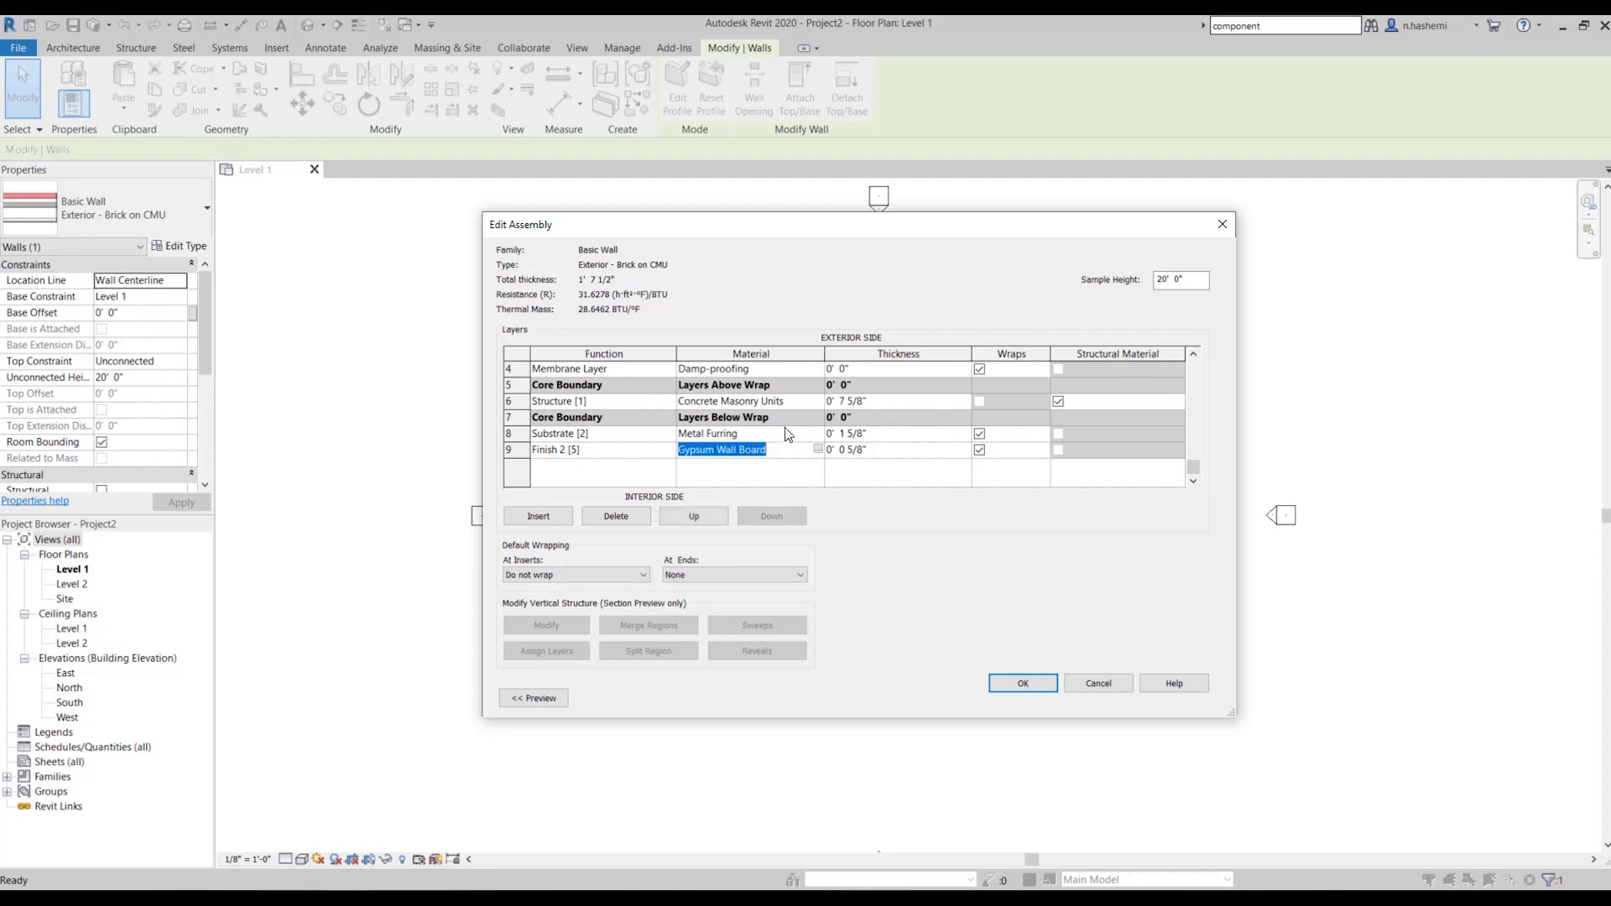
{"action": "scroll", "coordinate": [789, 445], "scroll_direction": "up", "scroll_amount": 3}
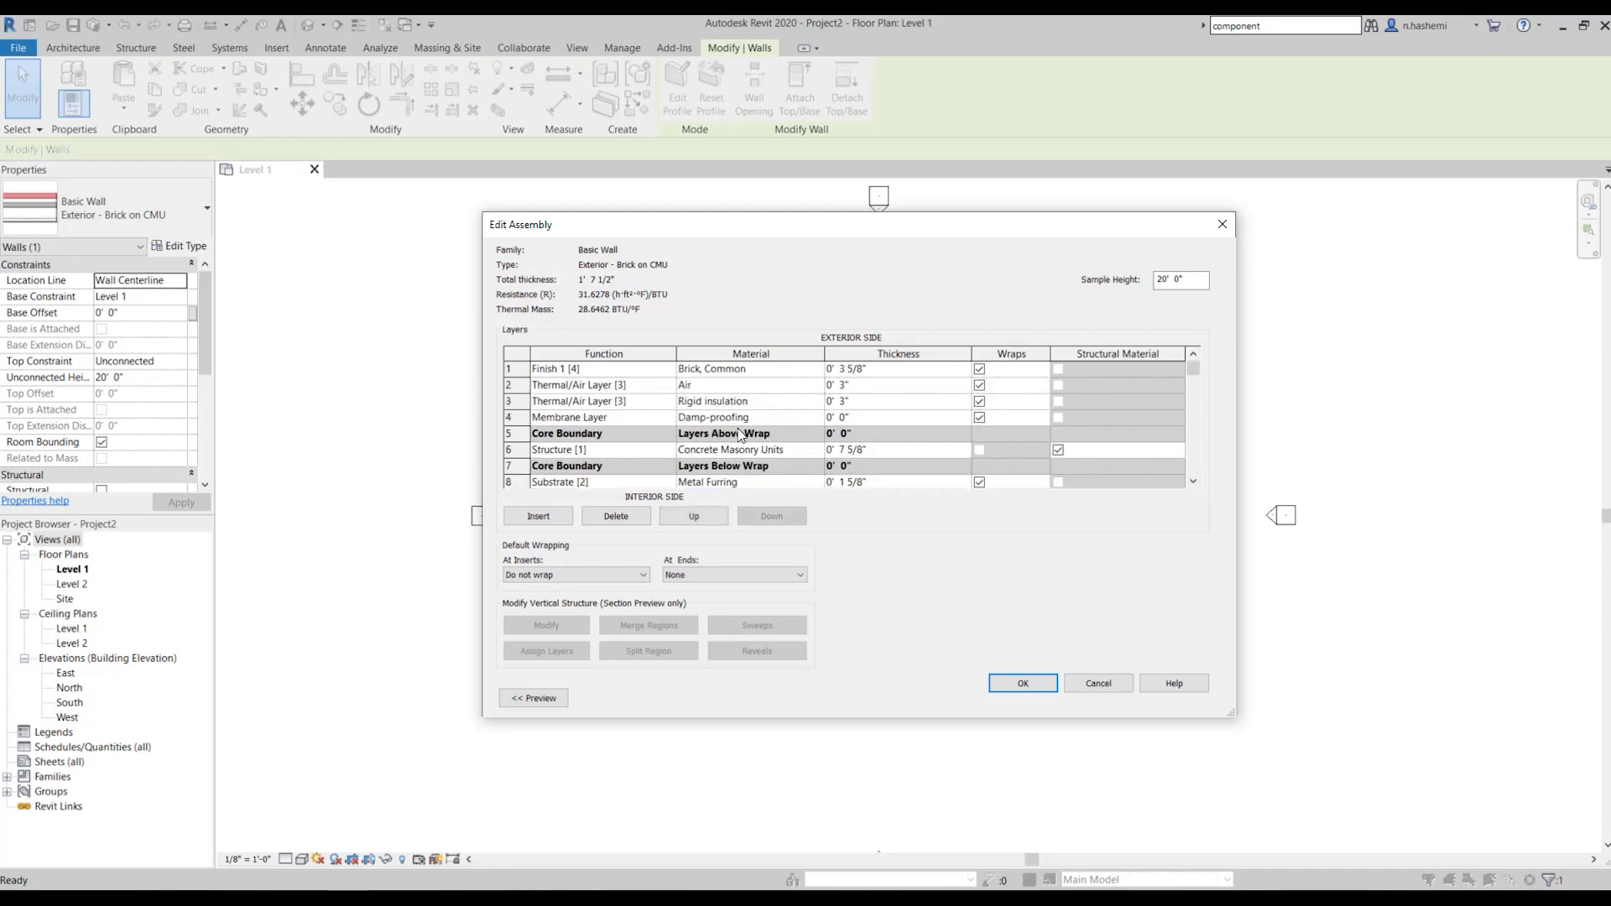
View the Structure layer's material in the Material Browser, and close the wall's assembly and type properties without changes
{"action": "left_click", "coordinate": [813, 453]}
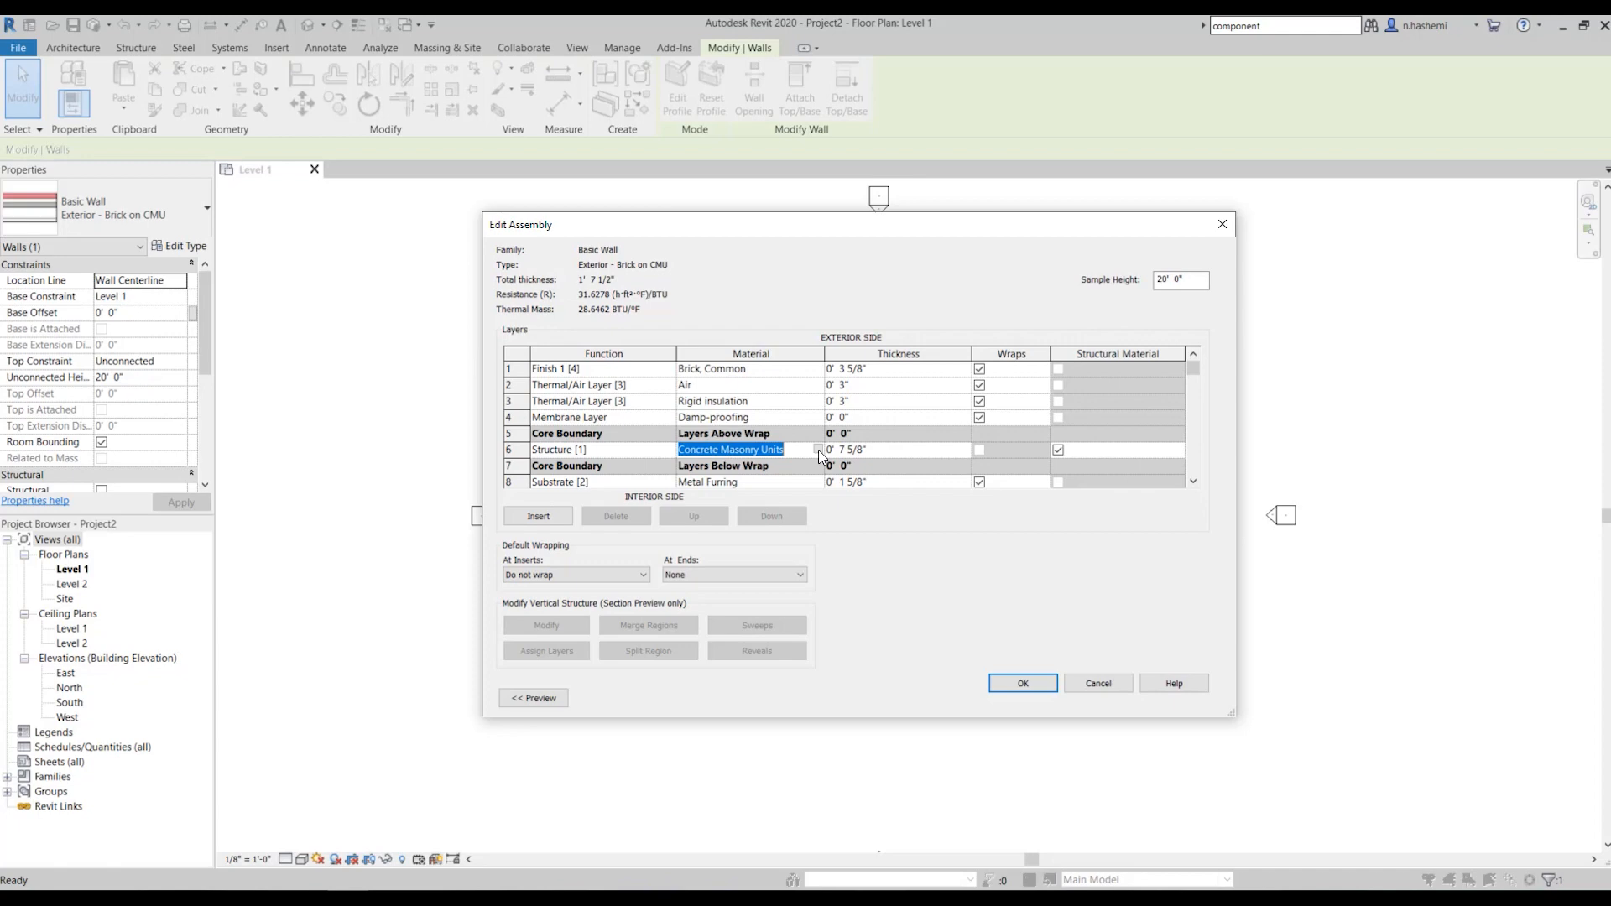
{"action": "left_click", "coordinate": [819, 450]}
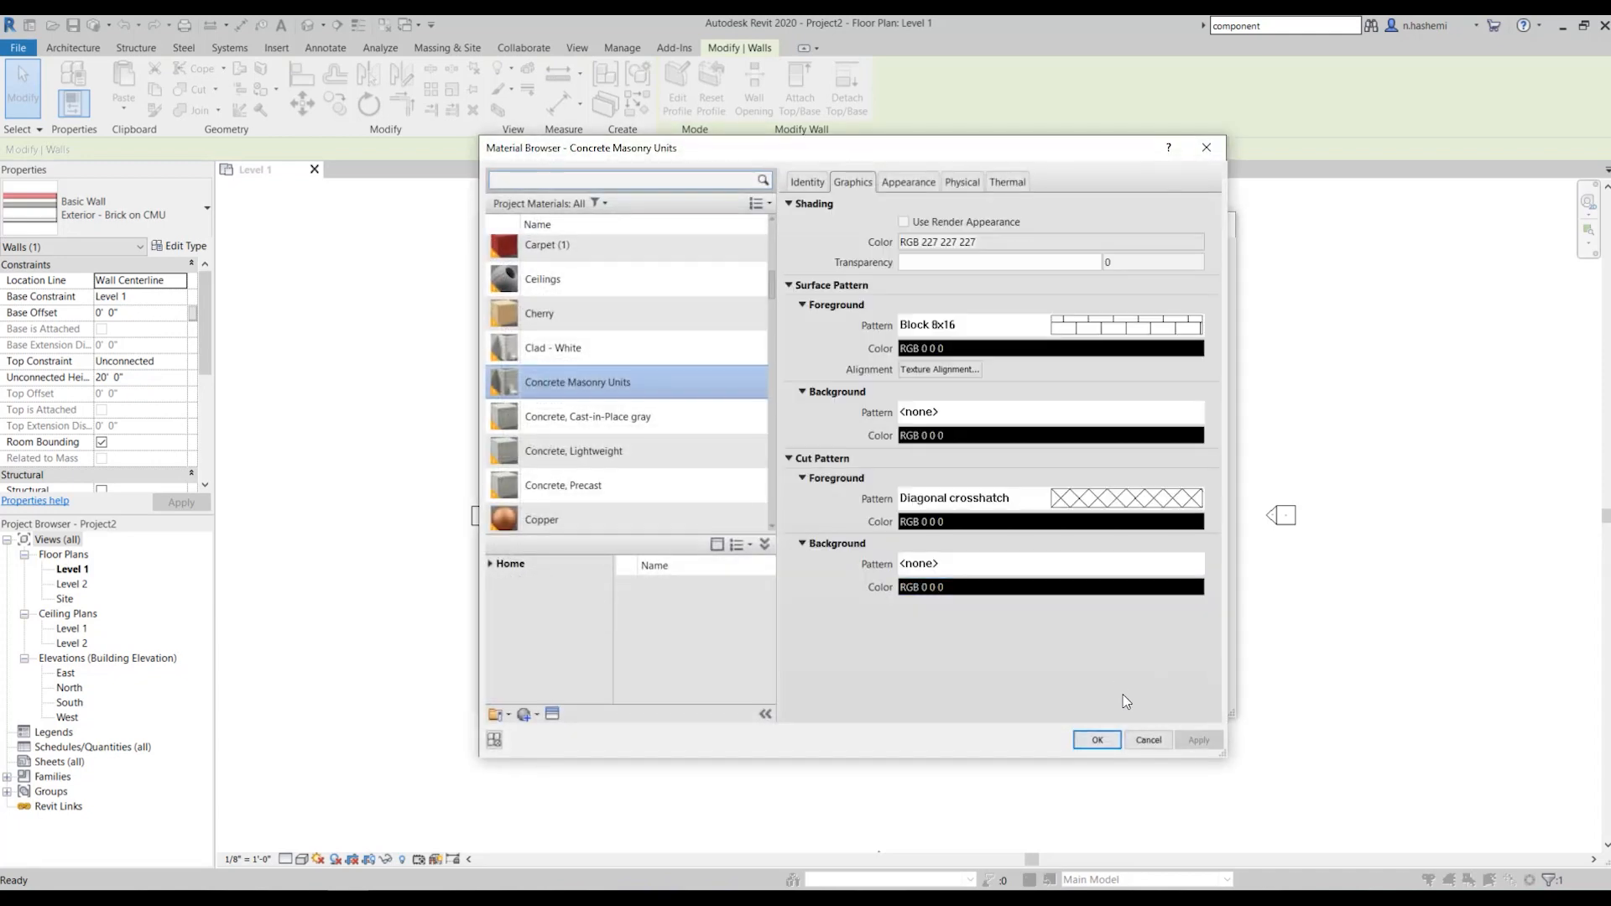
{"action": "left_click", "coordinate": [1148, 740]}
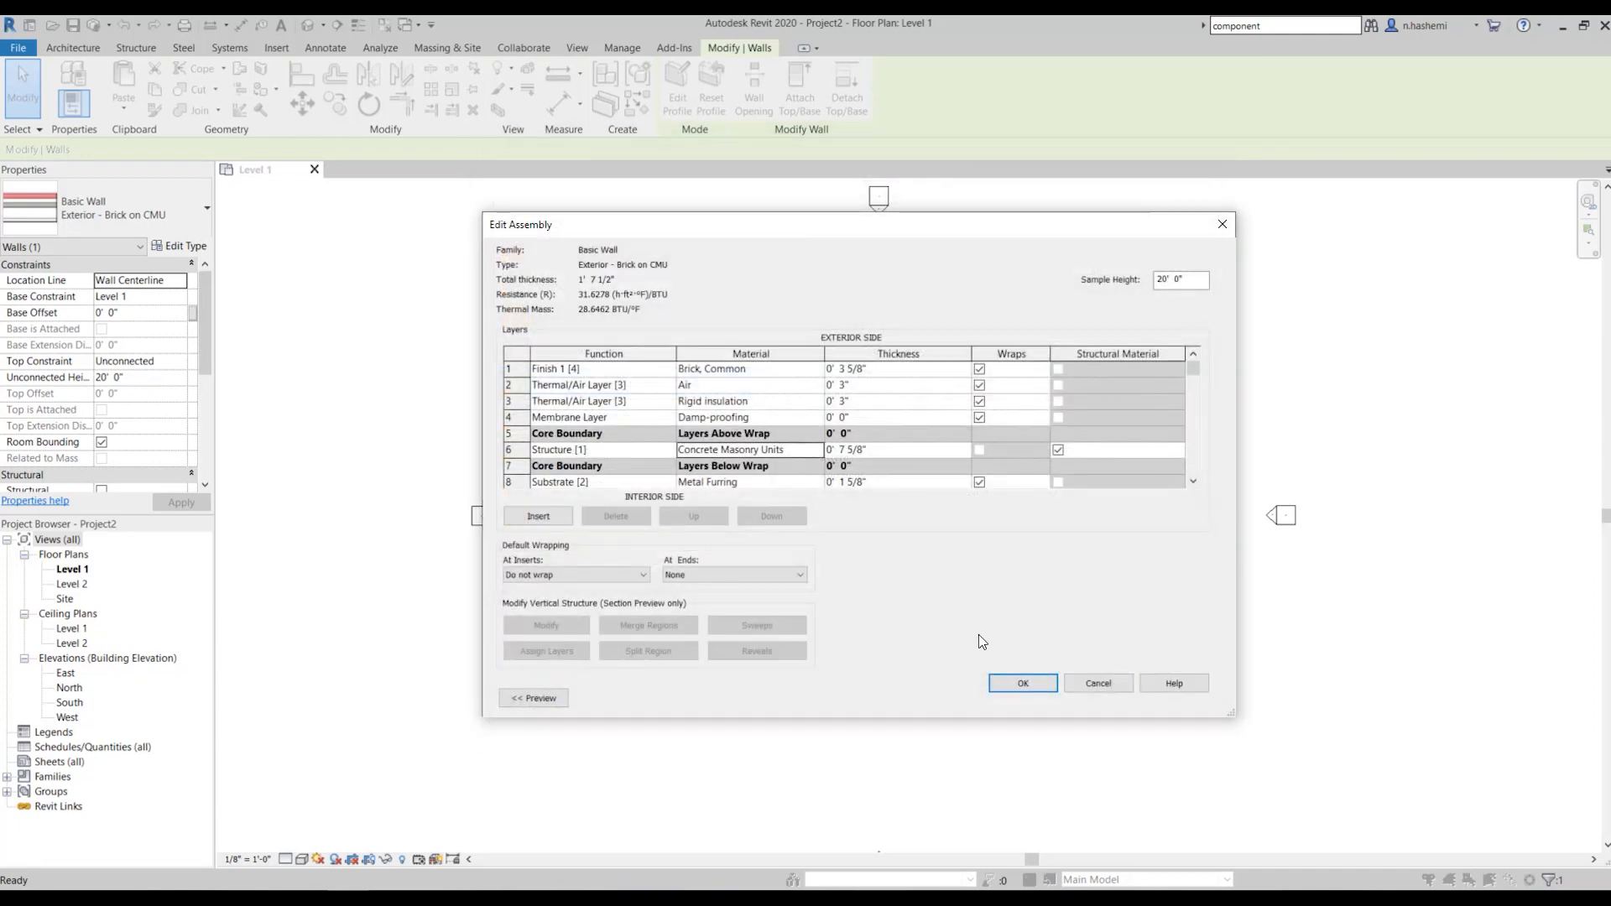
{"action": "left_click", "coordinate": [1110, 684]}
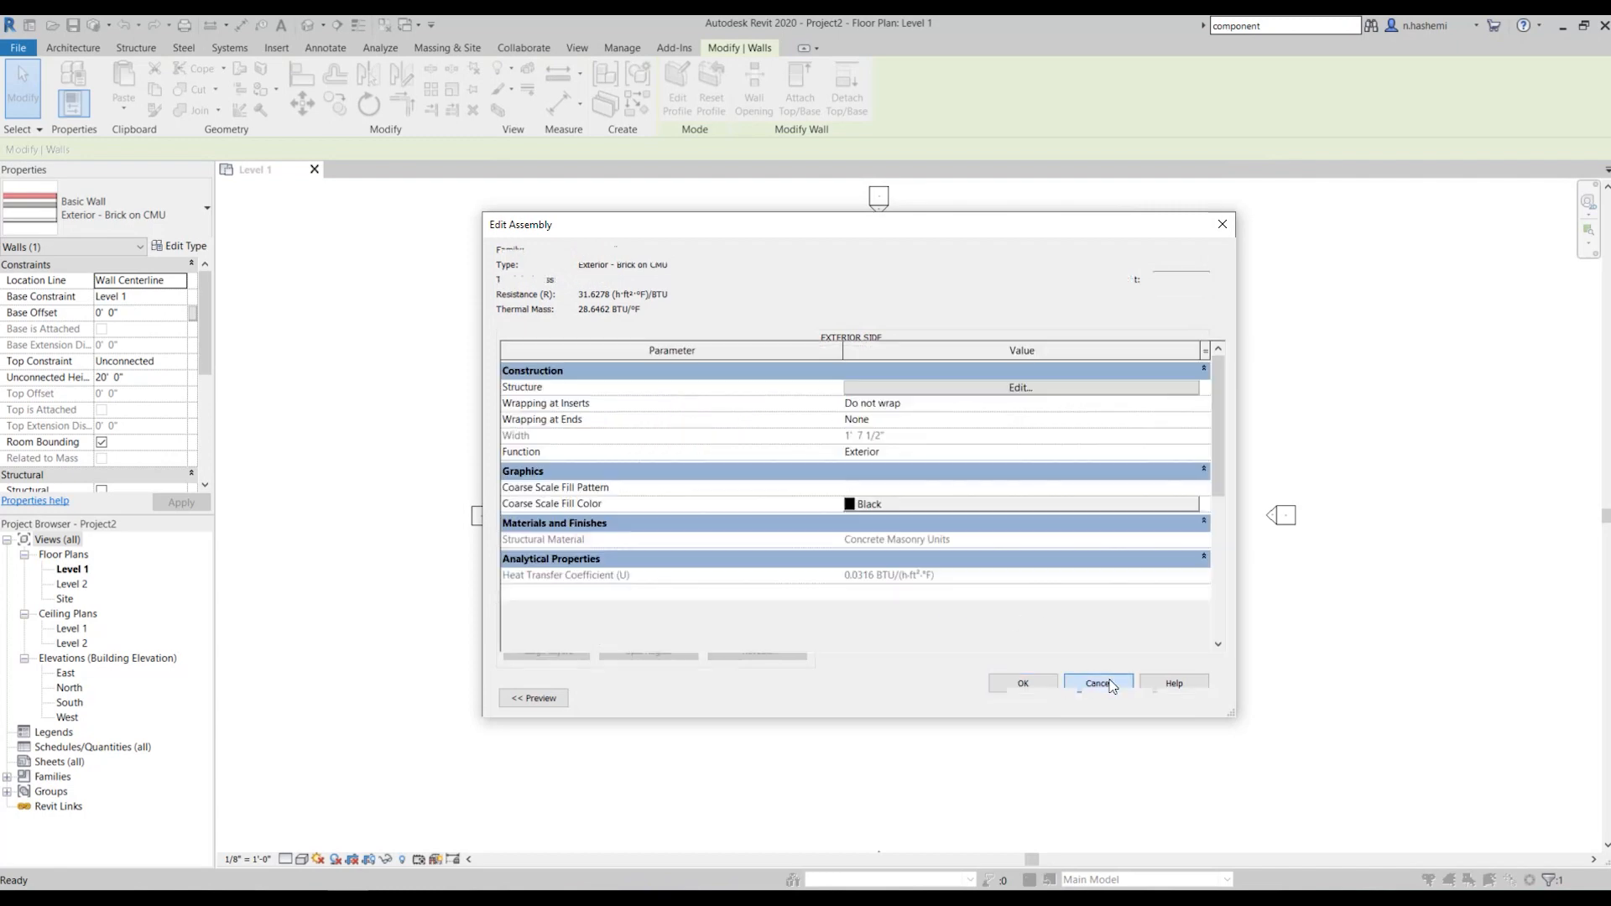
{"action": "left_click", "coordinate": [1116, 697]}
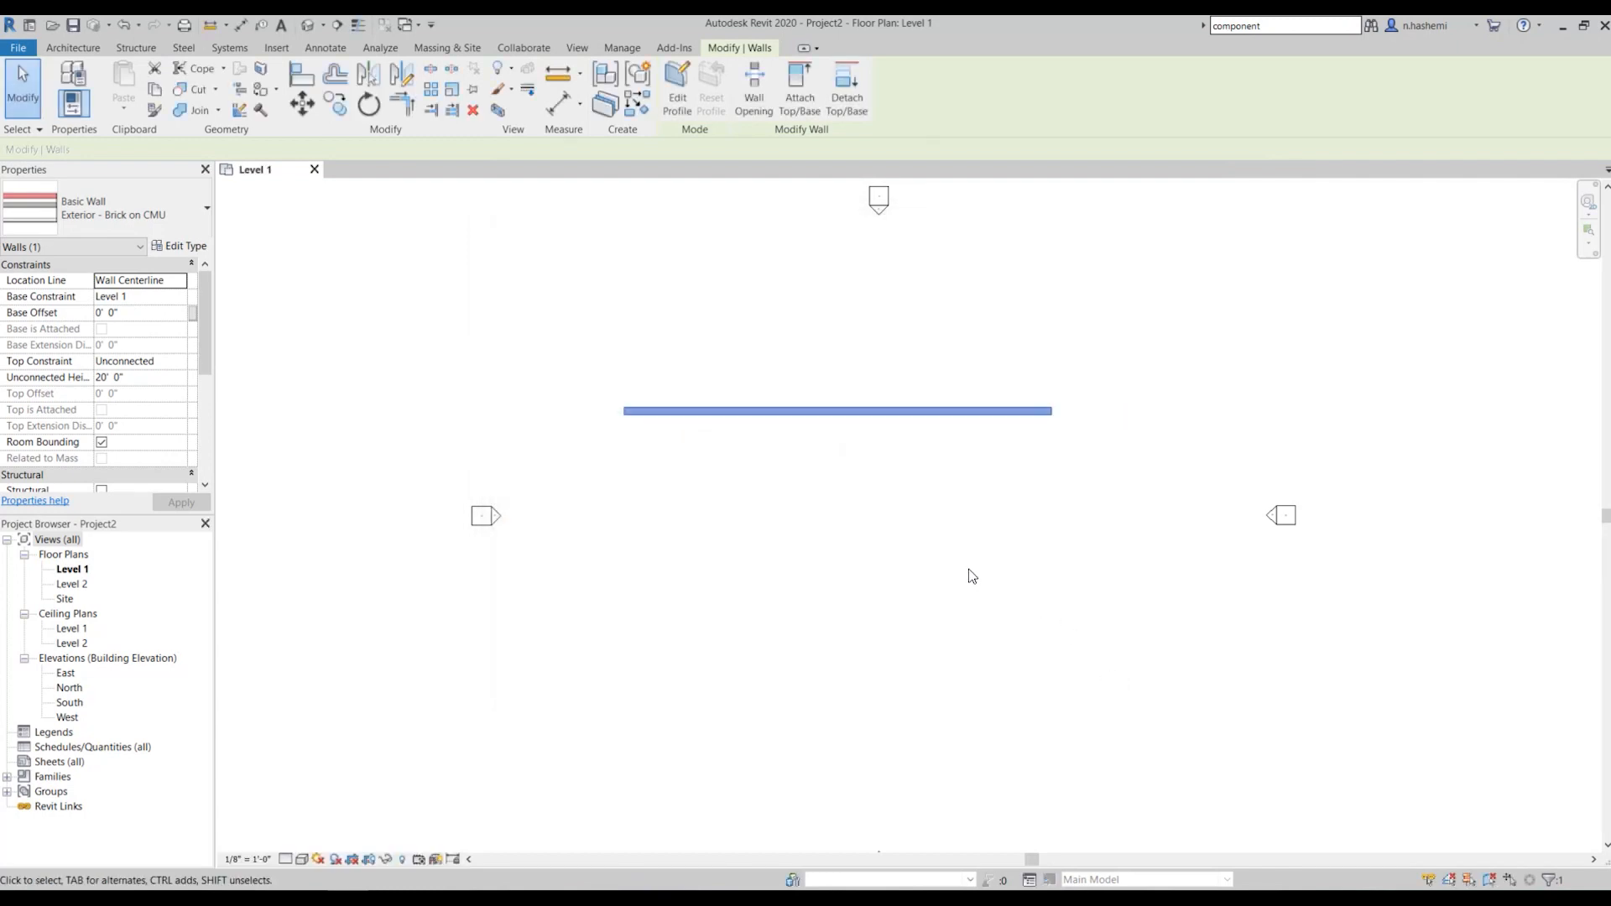
{"action": "left_click", "coordinate": [957, 503]}
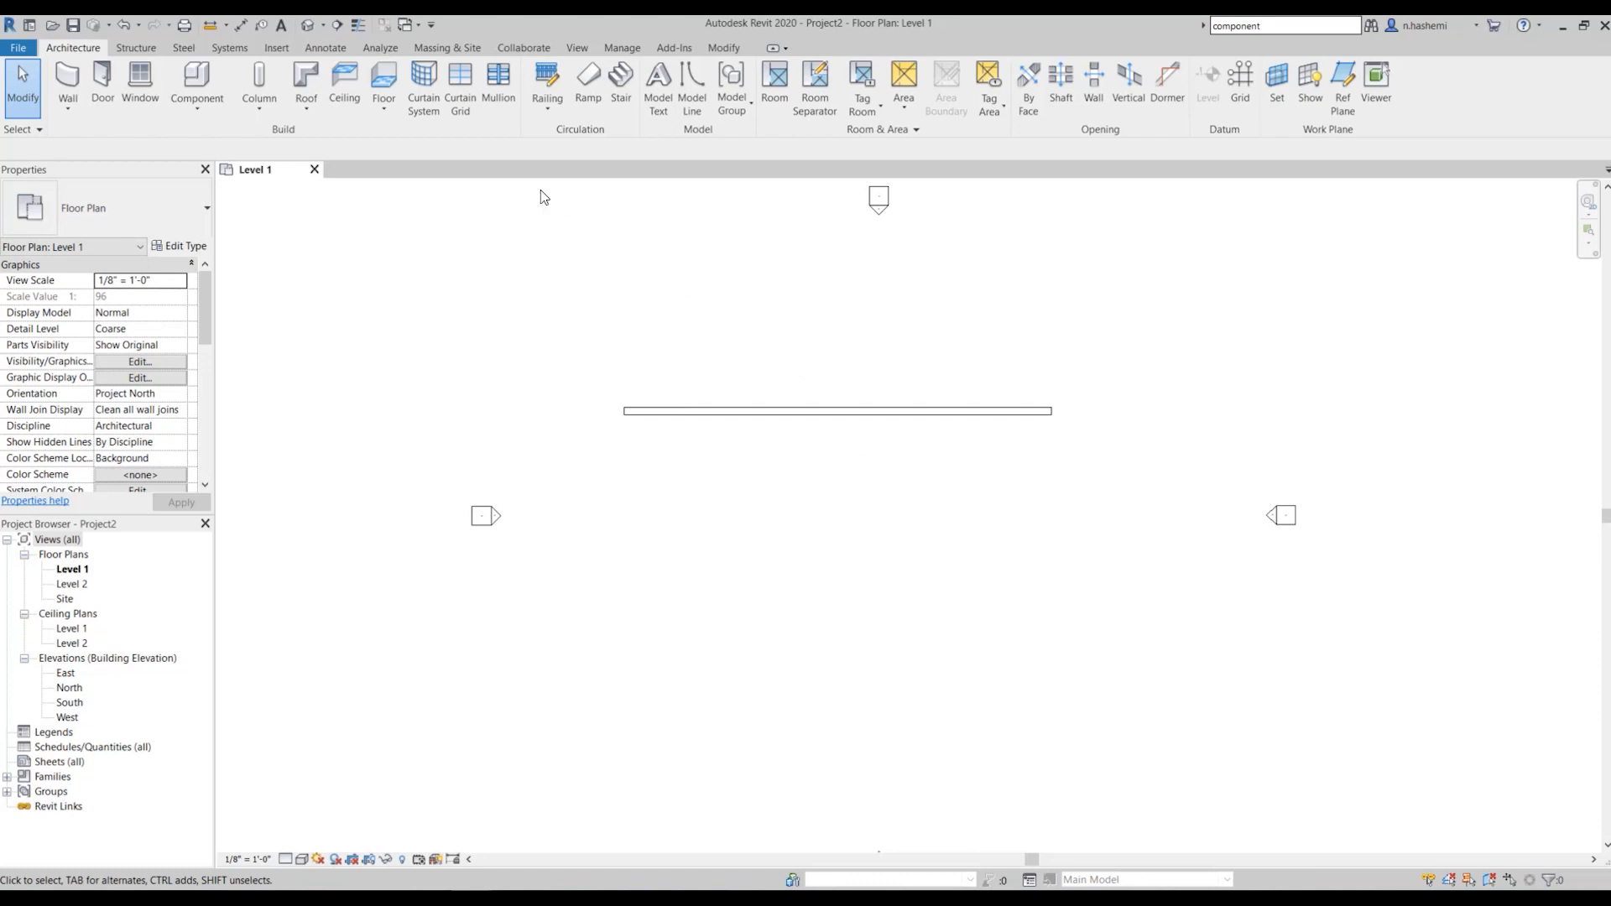
Browse the loadable family library from the Seating folder up to US Imperial and close it without loading anything
{"action": "left_click", "coordinate": [276, 48]}
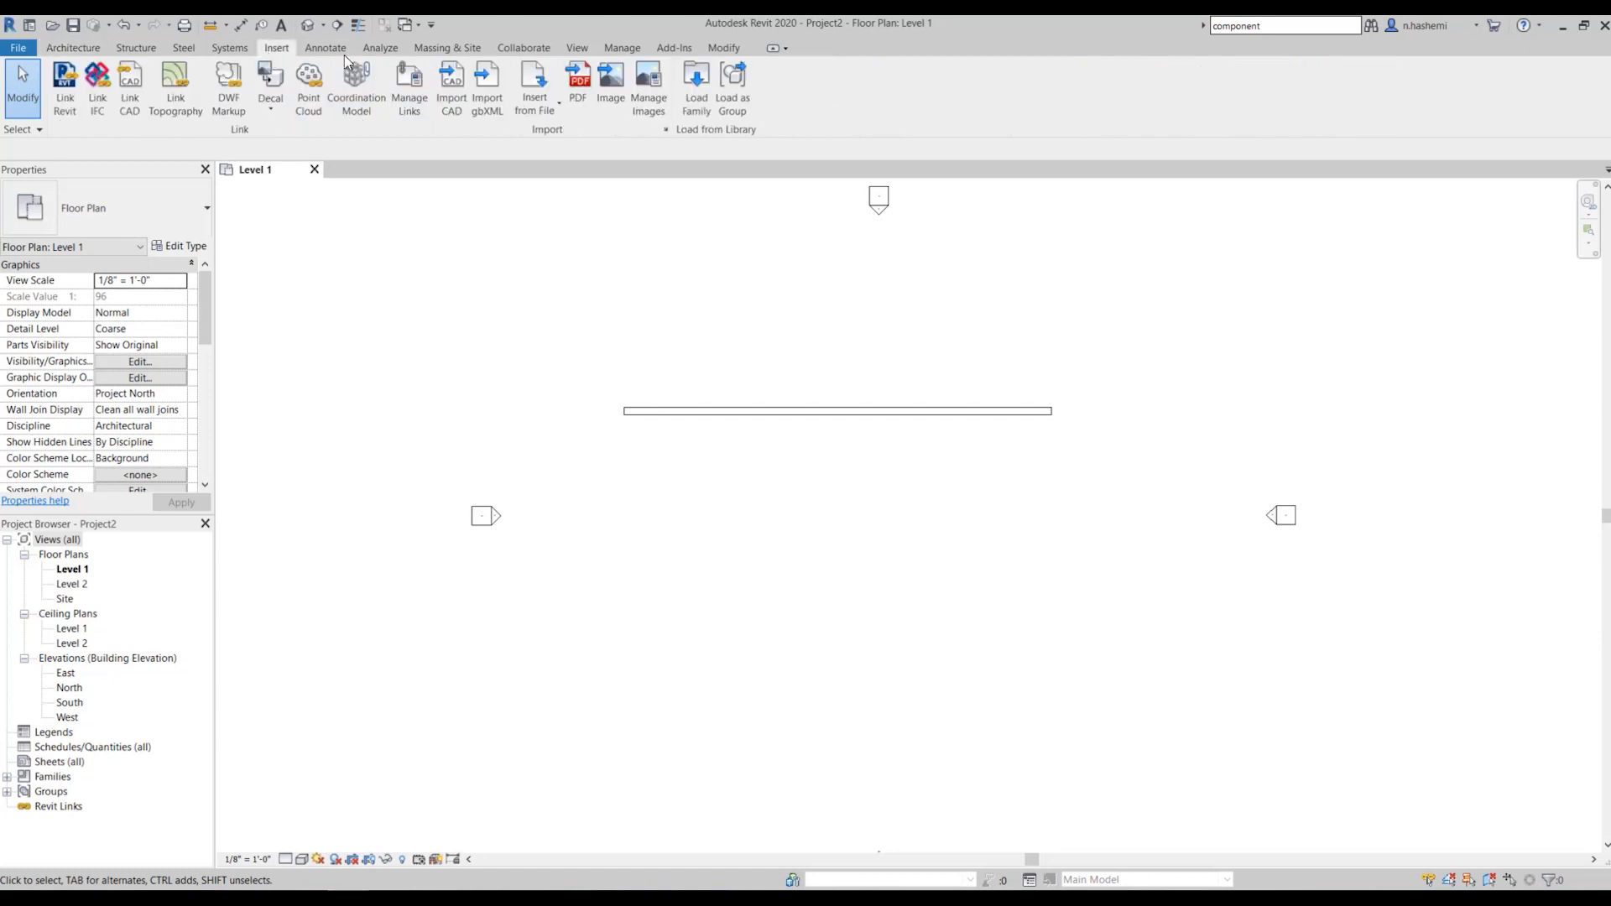
{"action": "left_click", "coordinate": [697, 98]}
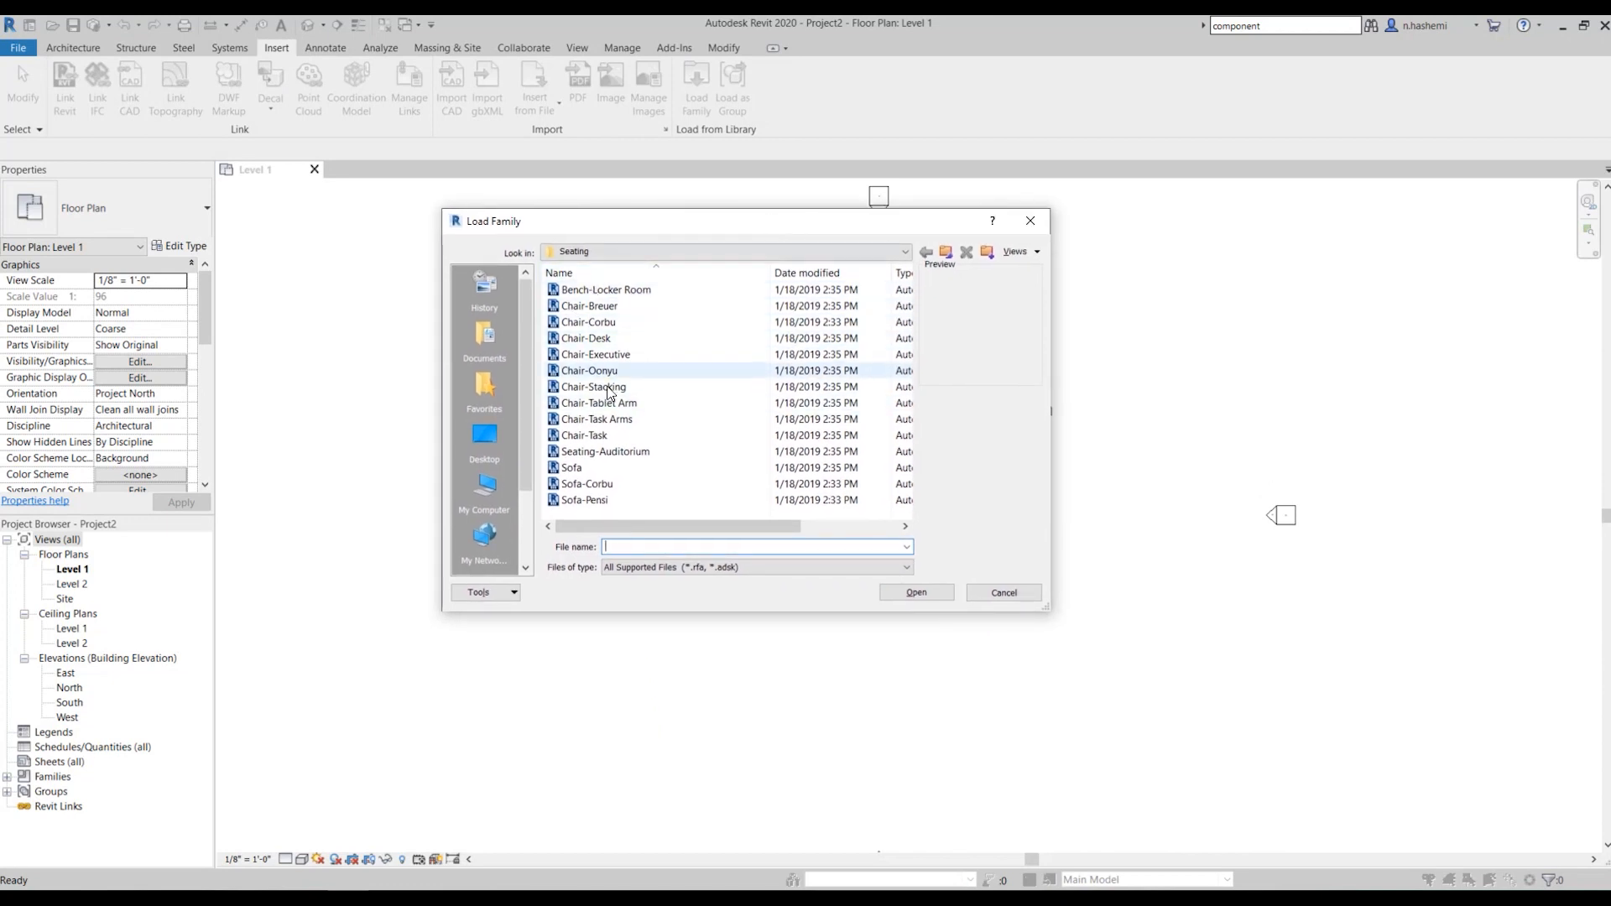
{"action": "left_click", "coordinate": [946, 255]}
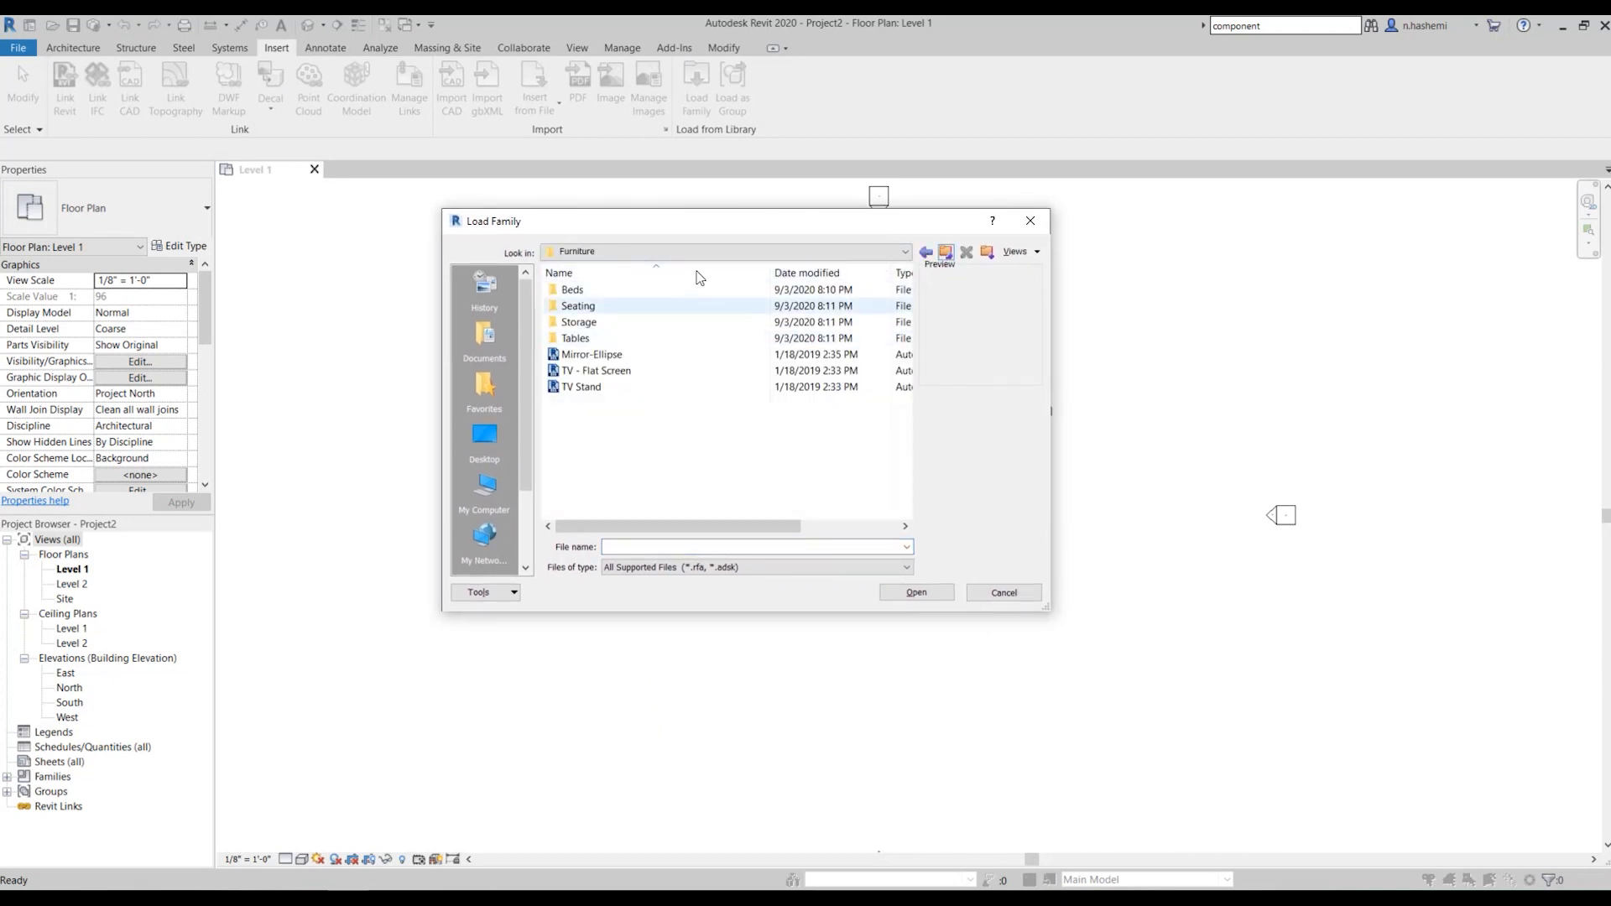
{"action": "left_click", "coordinate": [946, 256]}
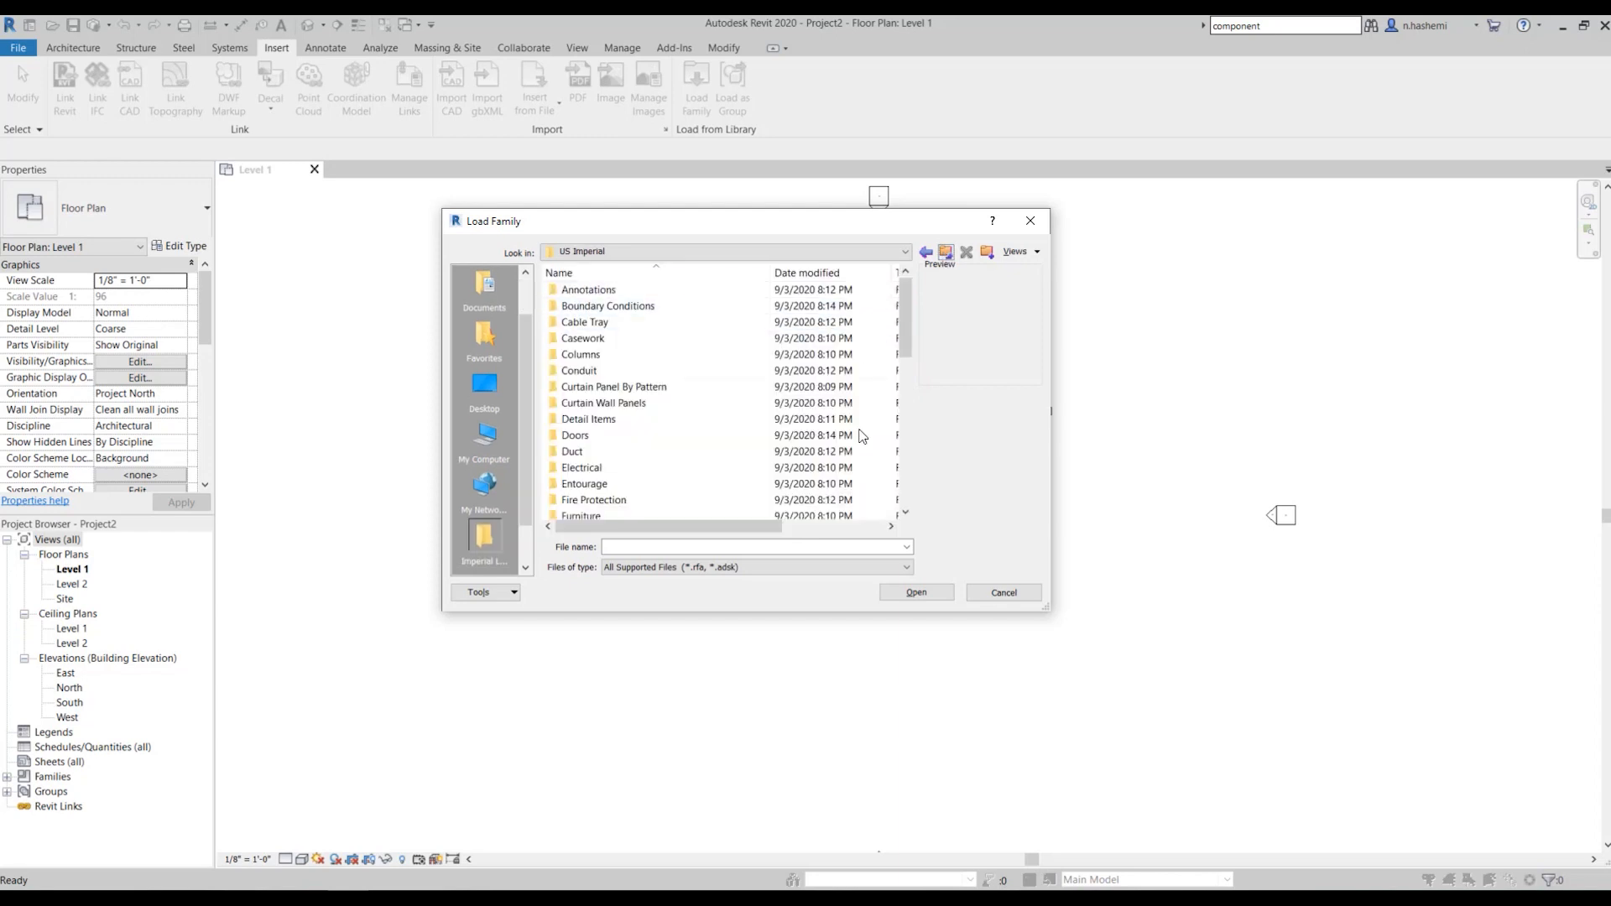
{"action": "left_click", "coordinate": [992, 590]}
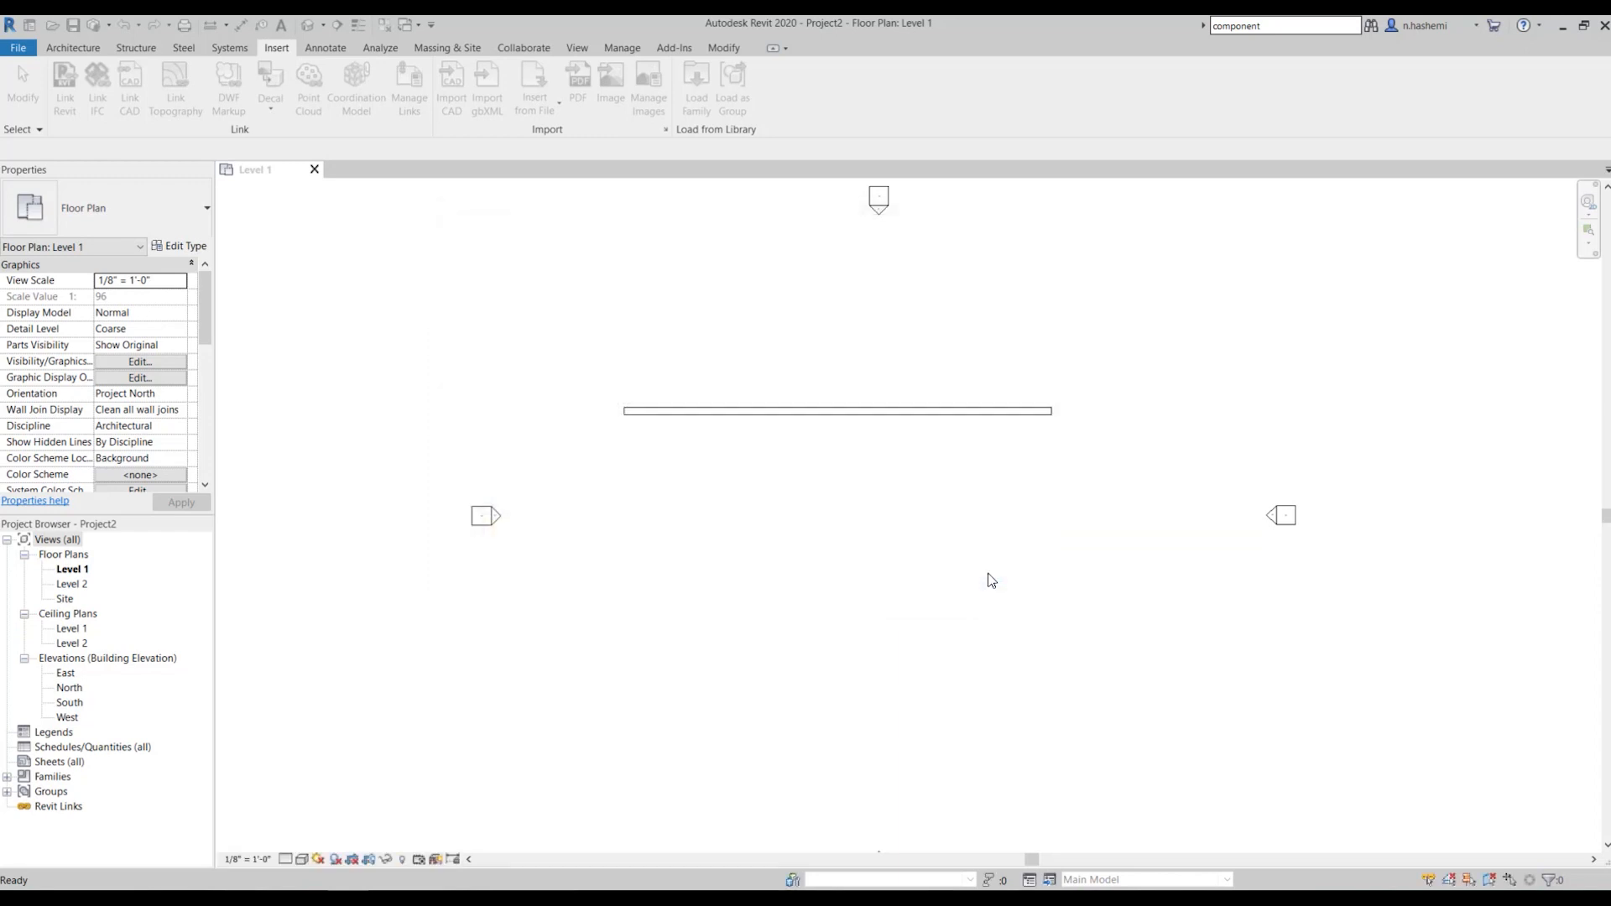
Start placing a component and look through the component families and types already loaded in the project
{"action": "left_click", "coordinate": [73, 48]}
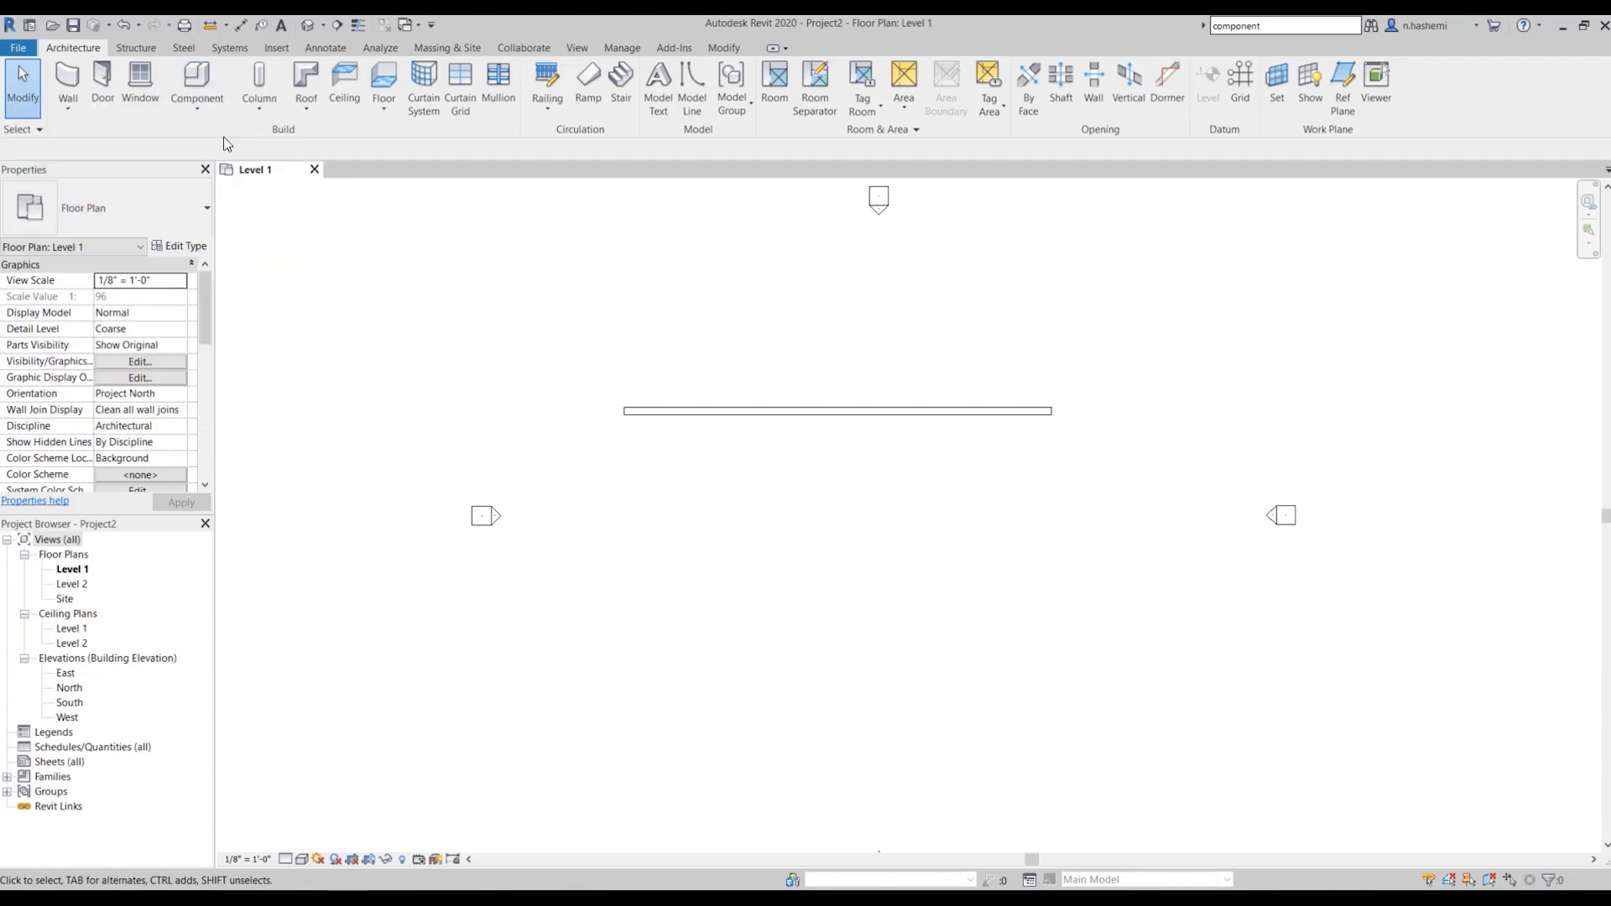
{"action": "left_click", "coordinate": [207, 72]}
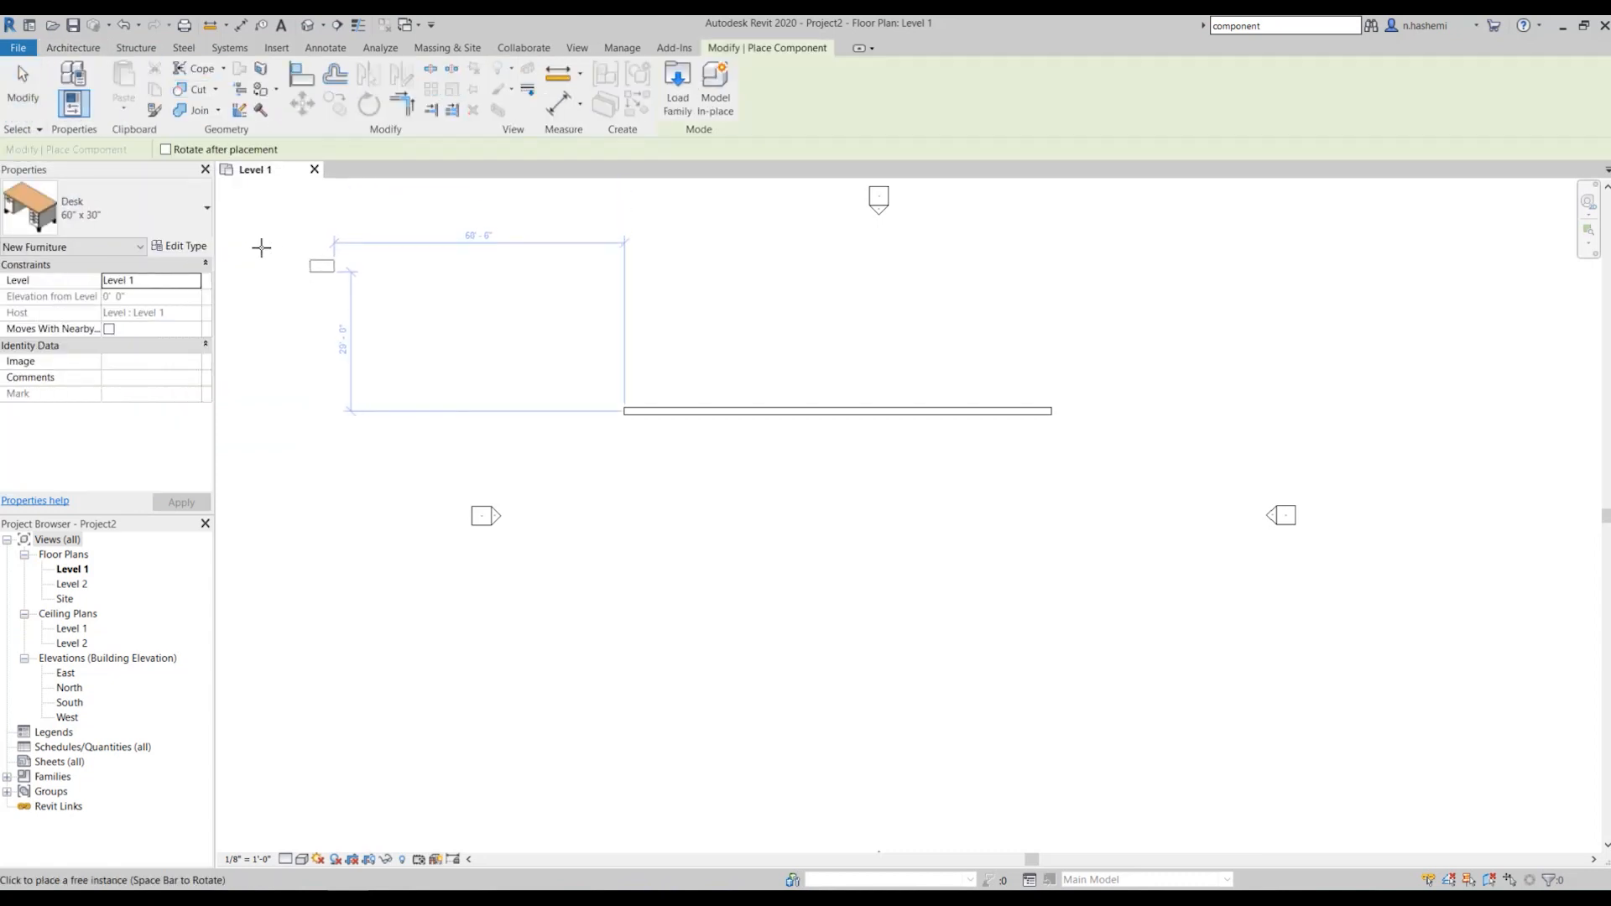
{"action": "left_click", "coordinate": [203, 209]}
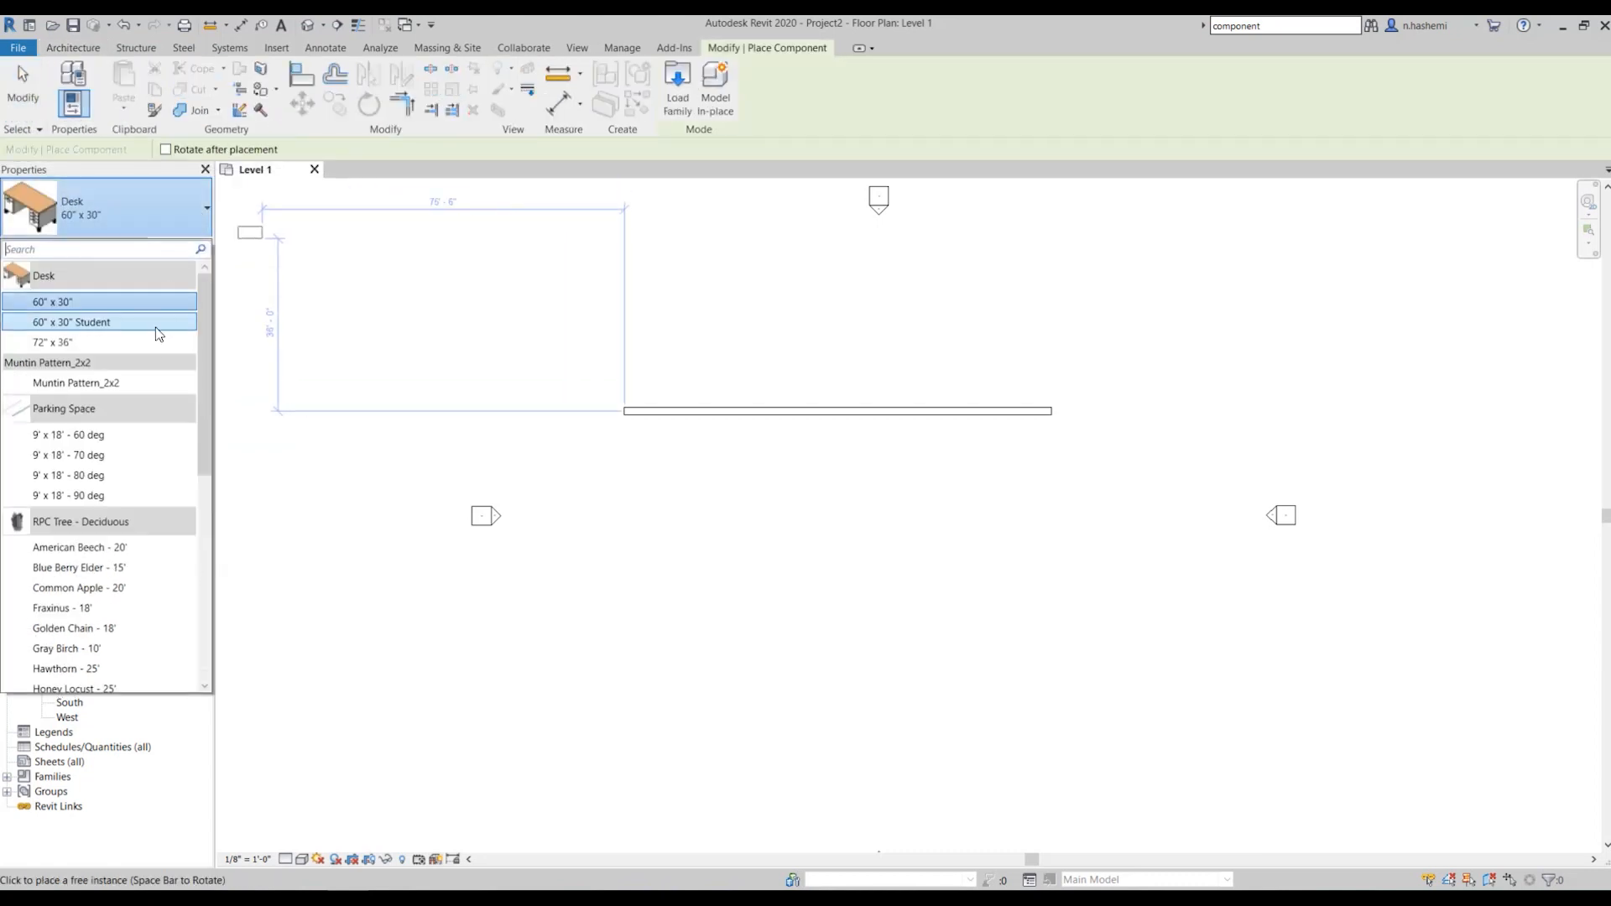
{"action": "scroll", "coordinate": [153, 403], "scroll_direction": "down", "scroll_amount": 5}
{"action": "scroll", "coordinate": [154, 394], "scroll_direction": "down", "scroll_amount": 3}
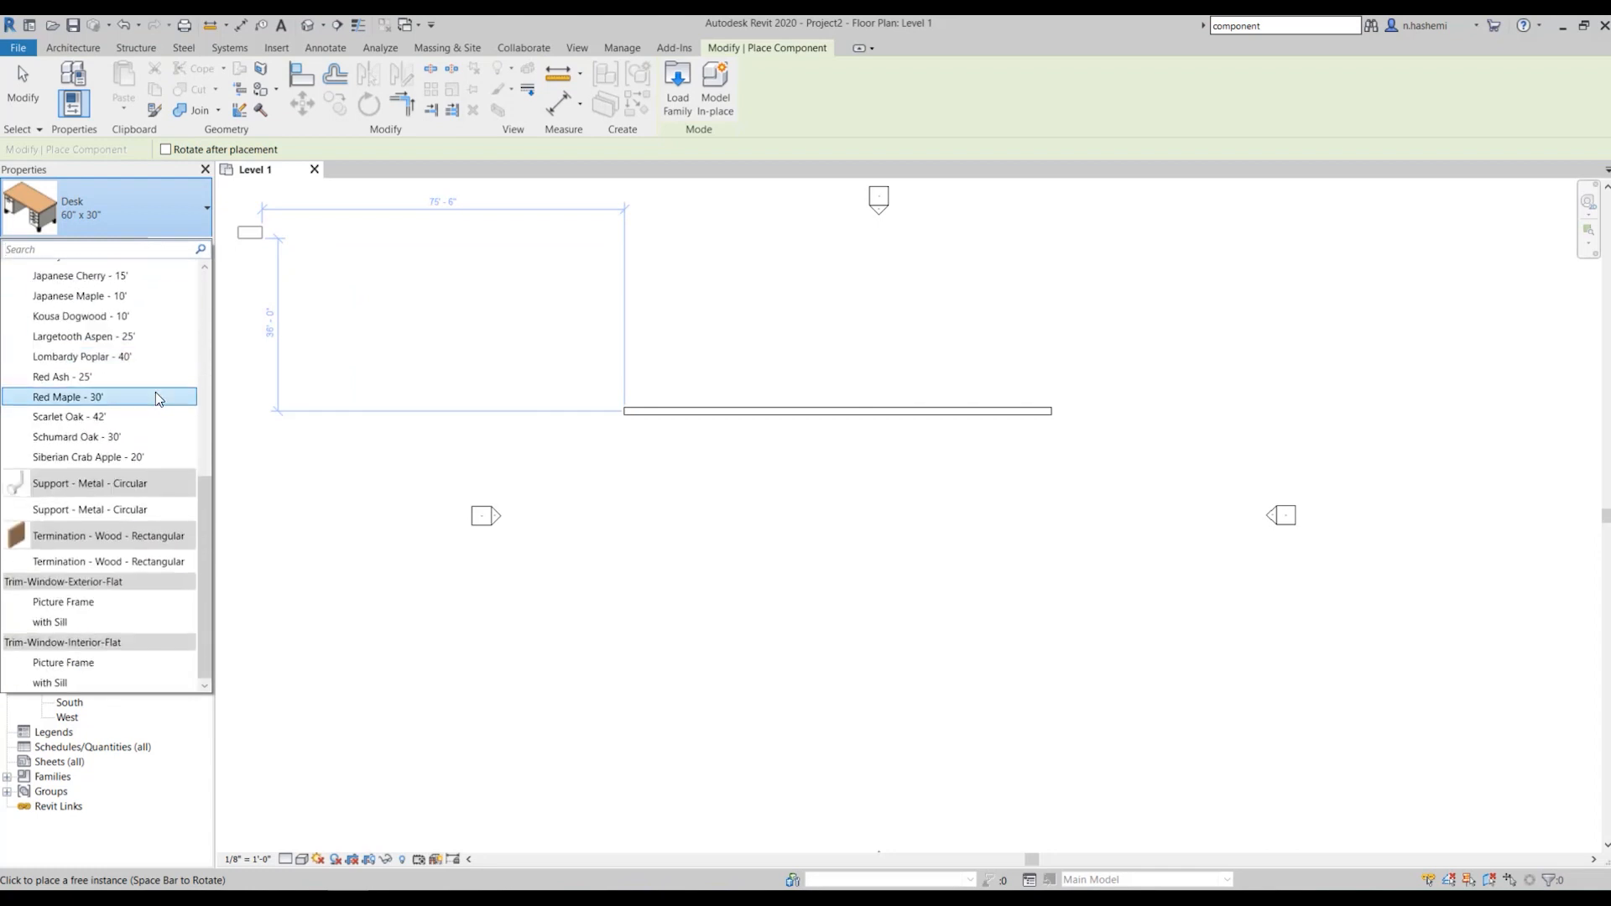
{"action": "scroll", "coordinate": [171, 360], "scroll_direction": "down", "scroll_amount": 1}
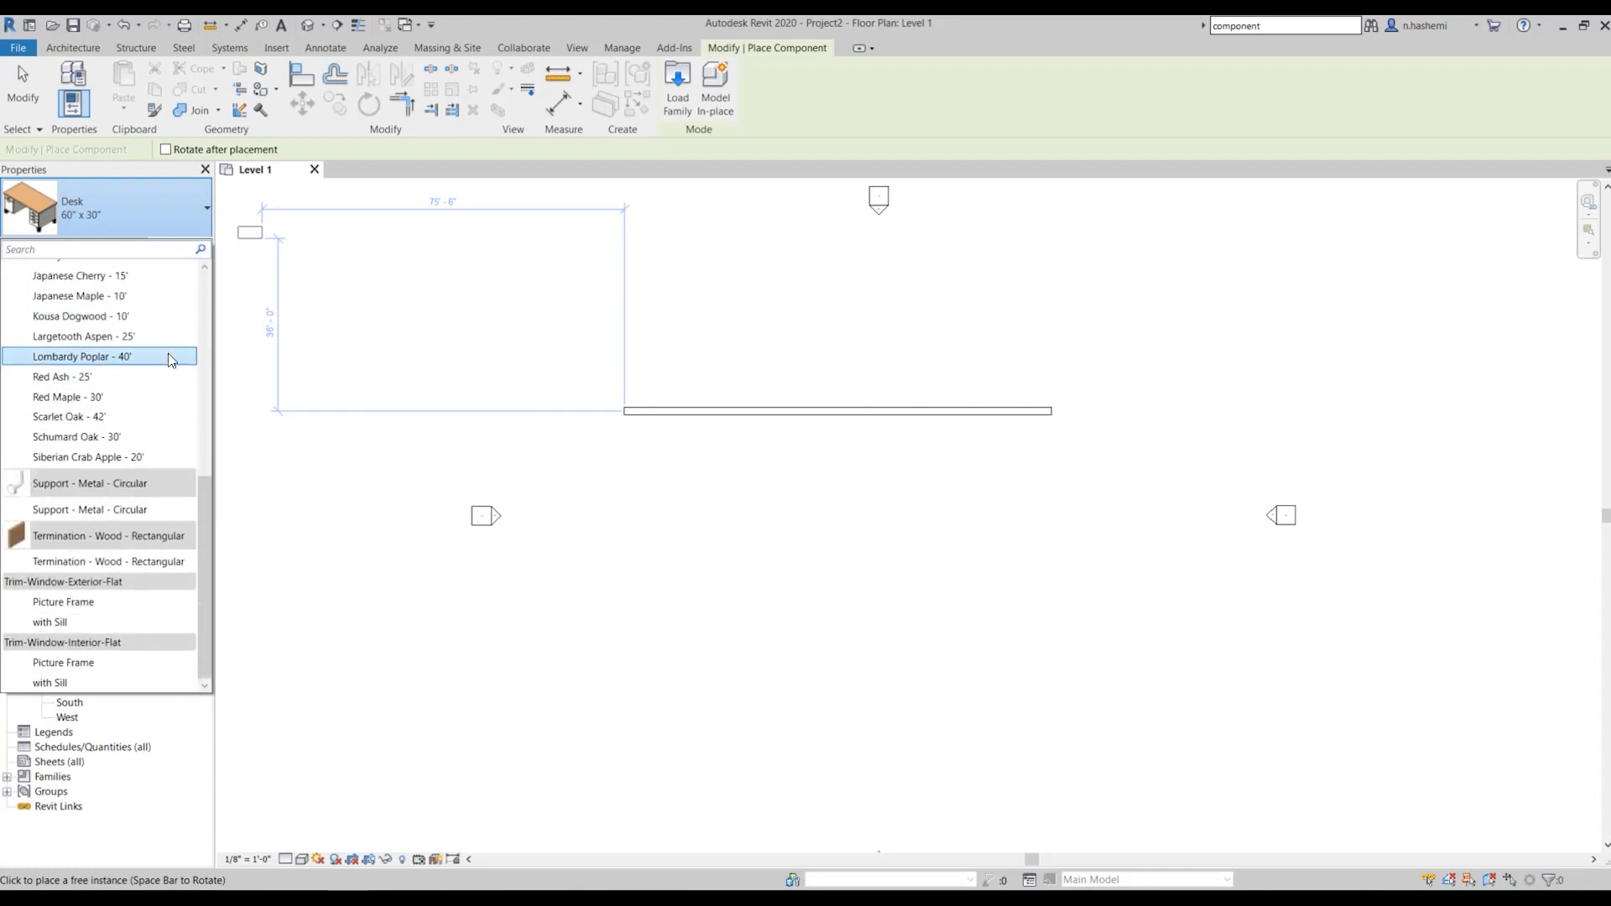
{"action": "scroll", "coordinate": [171, 360], "scroll_direction": "up", "scroll_amount": 4}
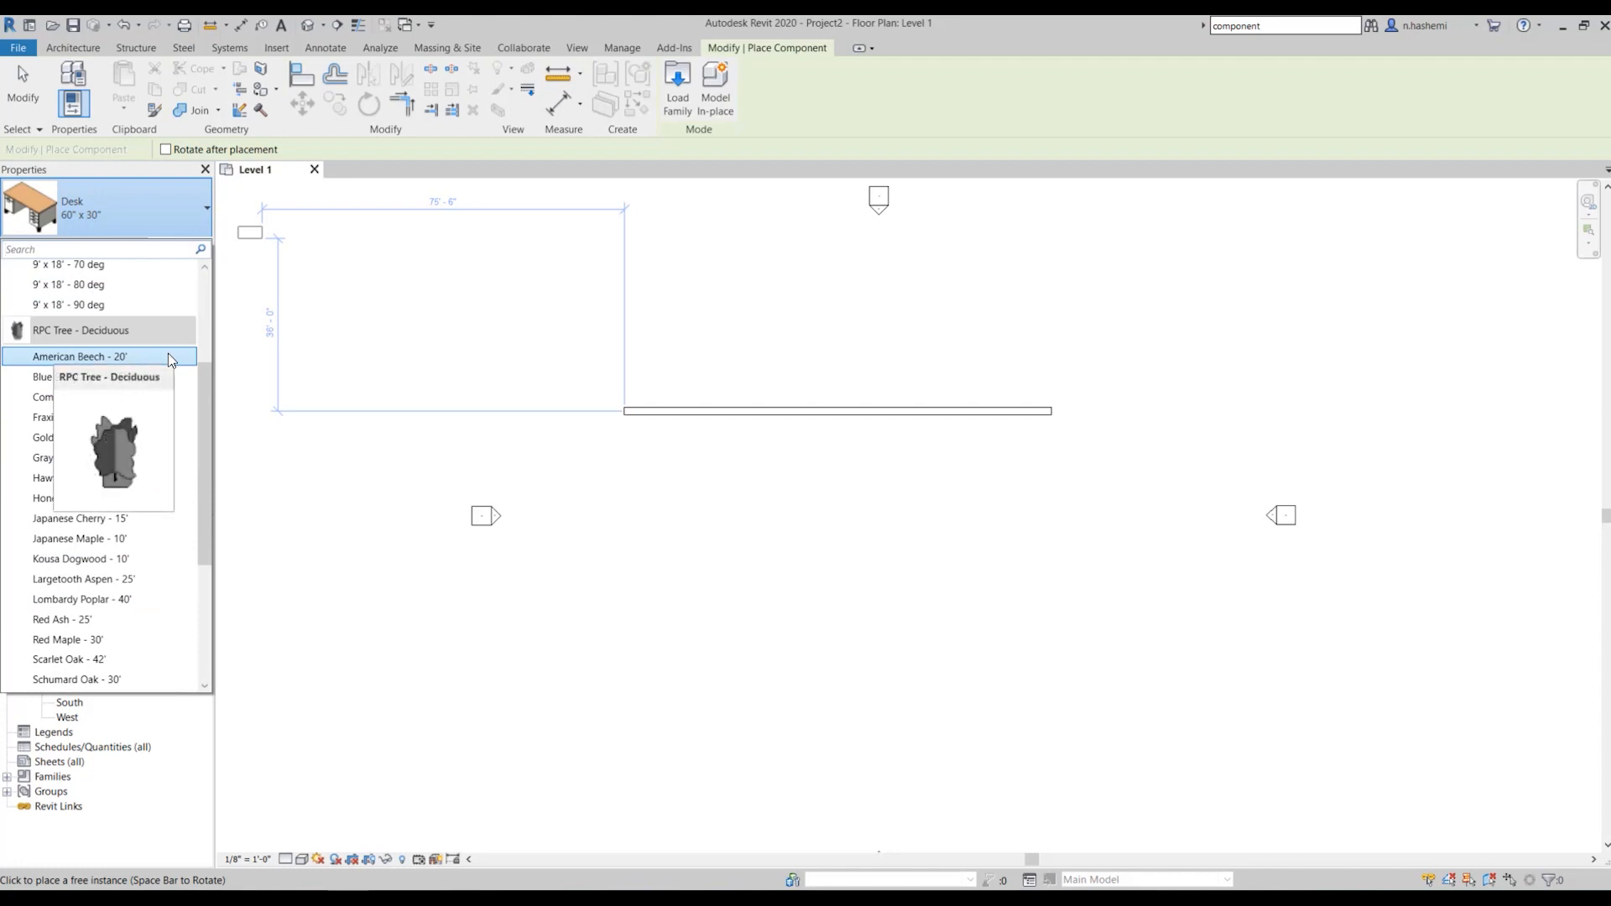
{"action": "scroll", "coordinate": [171, 360], "scroll_direction": "up", "scroll_amount": 3}
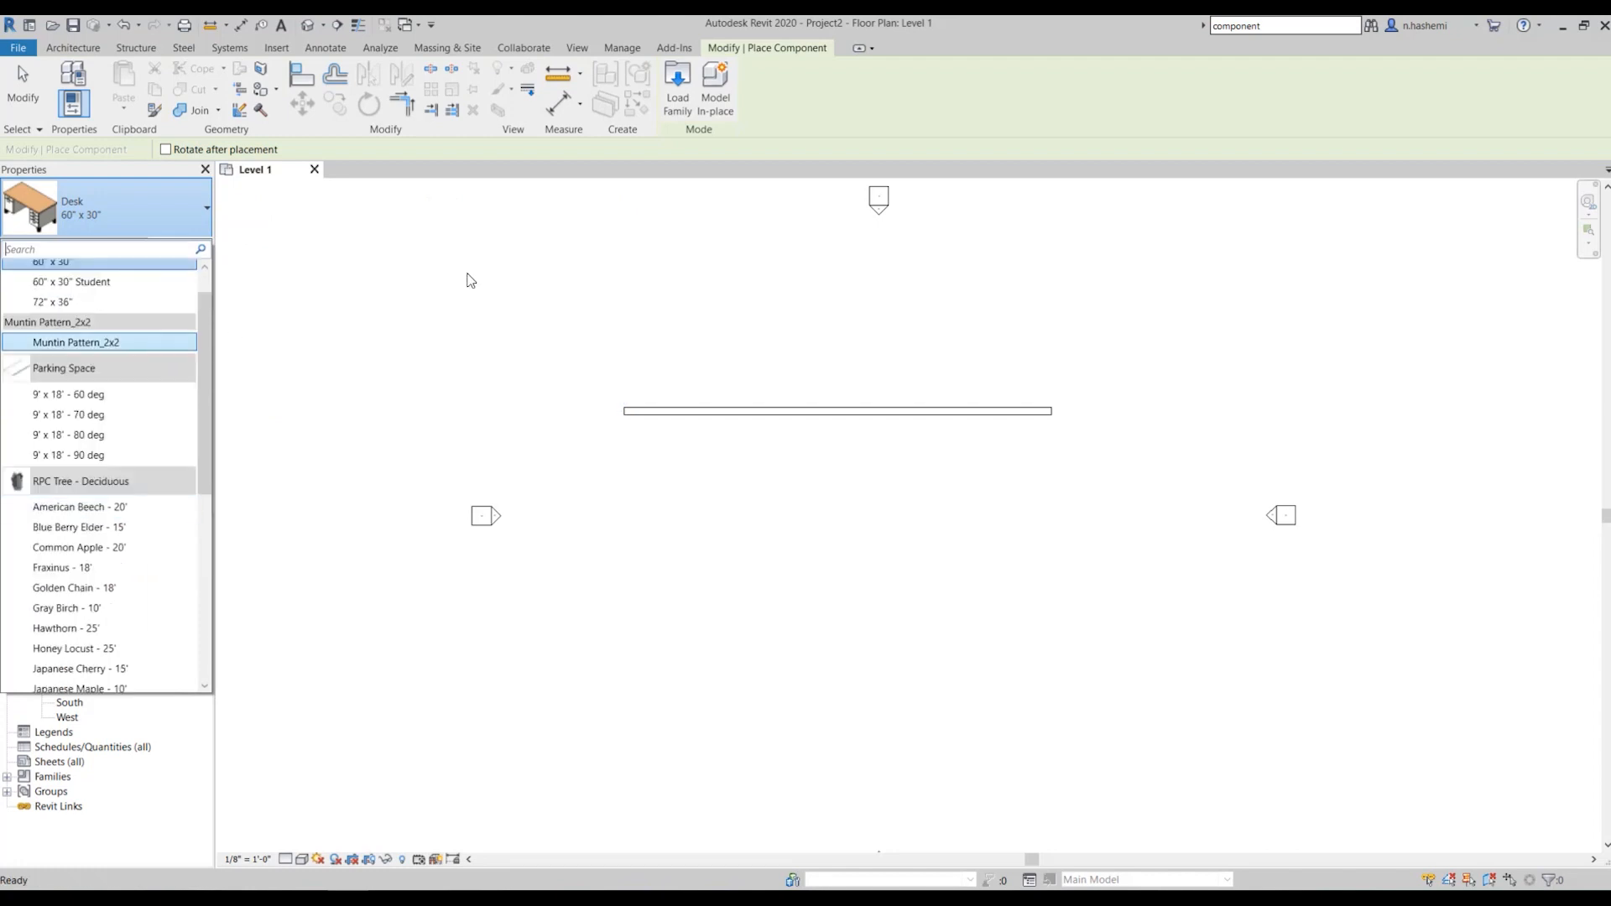
Preview several chairs in the Seating library folder and load the Chair-Tablet Arm family
{"action": "left_click", "coordinate": [277, 48]}
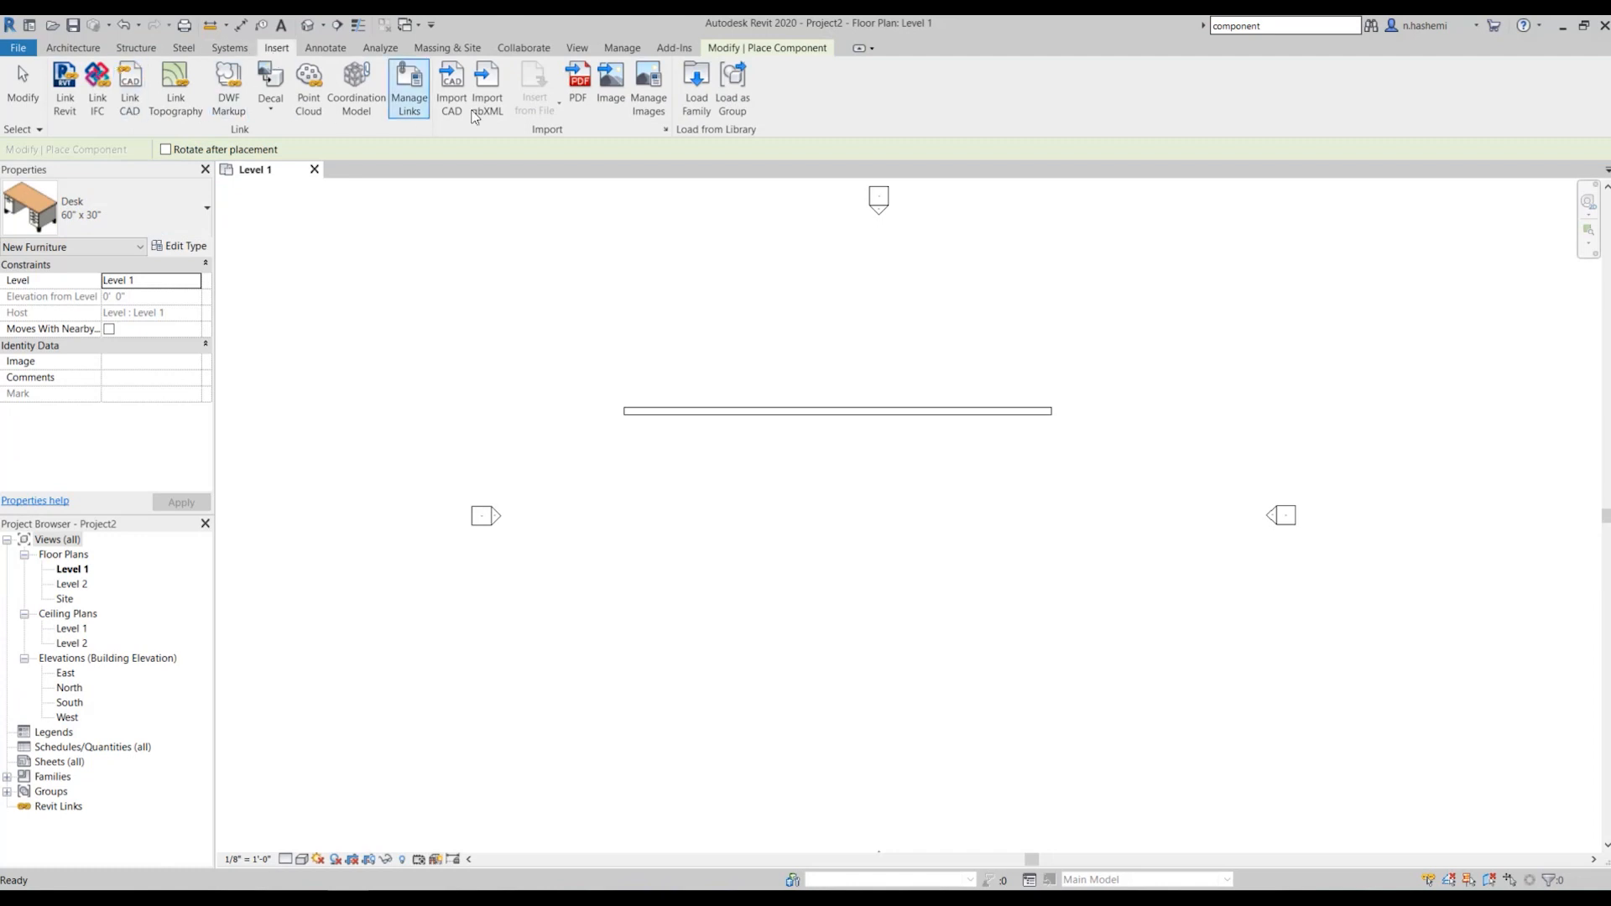
{"action": "left_click", "coordinate": [697, 88]}
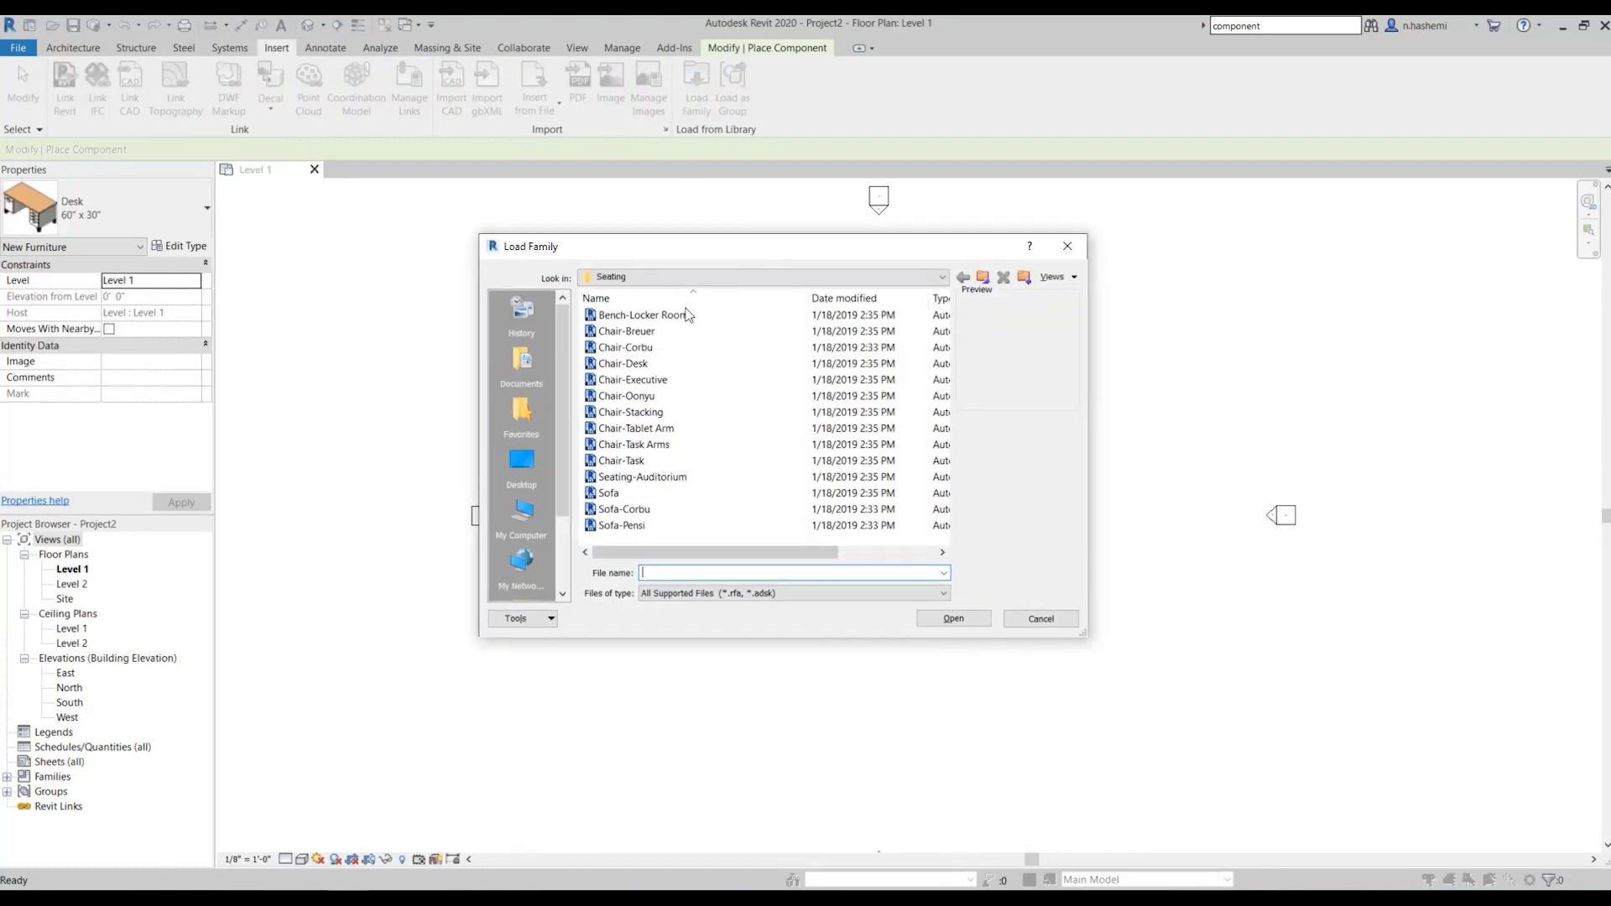
{"action": "left_click", "coordinate": [625, 348]}
{"action": "left_click", "coordinate": [630, 366]}
{"action": "left_click", "coordinate": [635, 395]}
{"action": "left_click", "coordinate": [635, 381]}
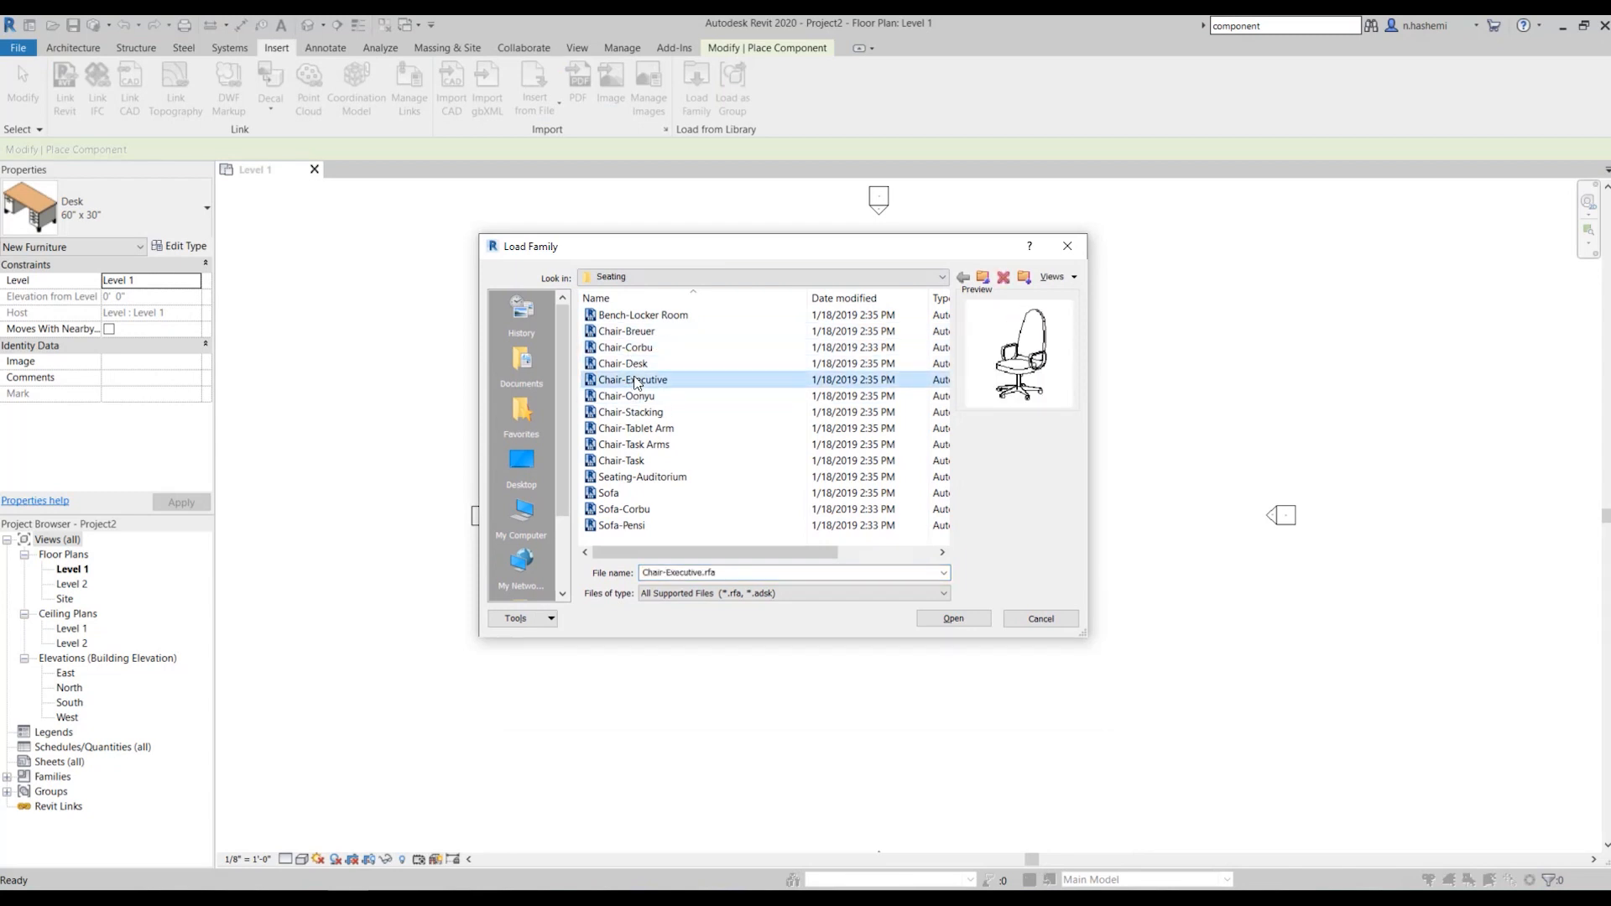
{"action": "left_click", "coordinate": [636, 429]}
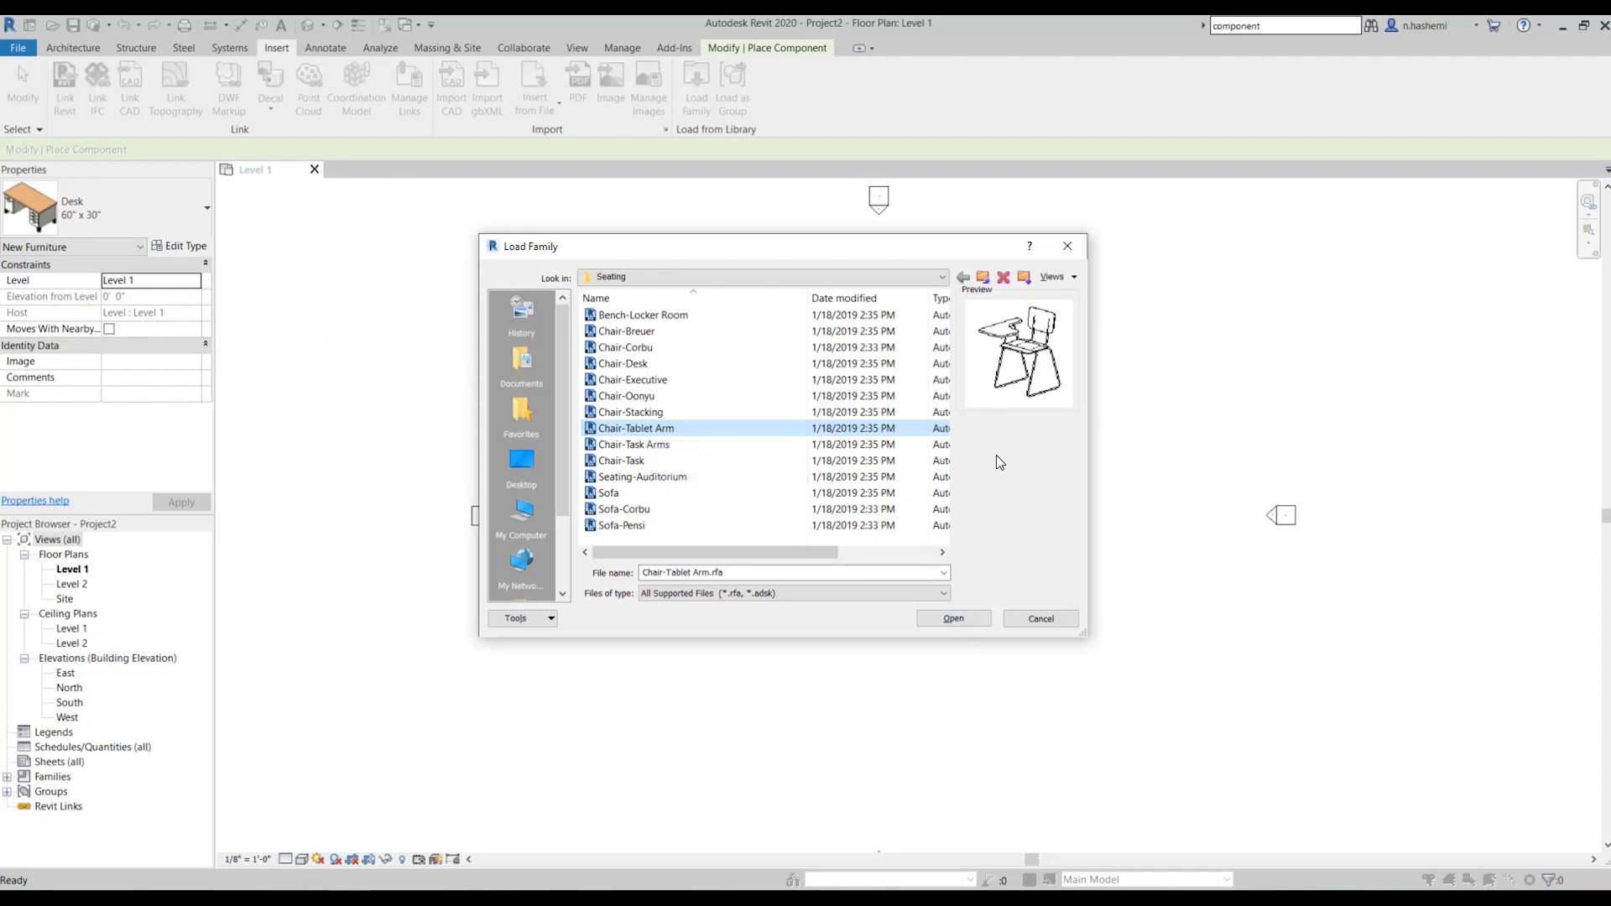
{"action": "left_click", "coordinate": [935, 621]}
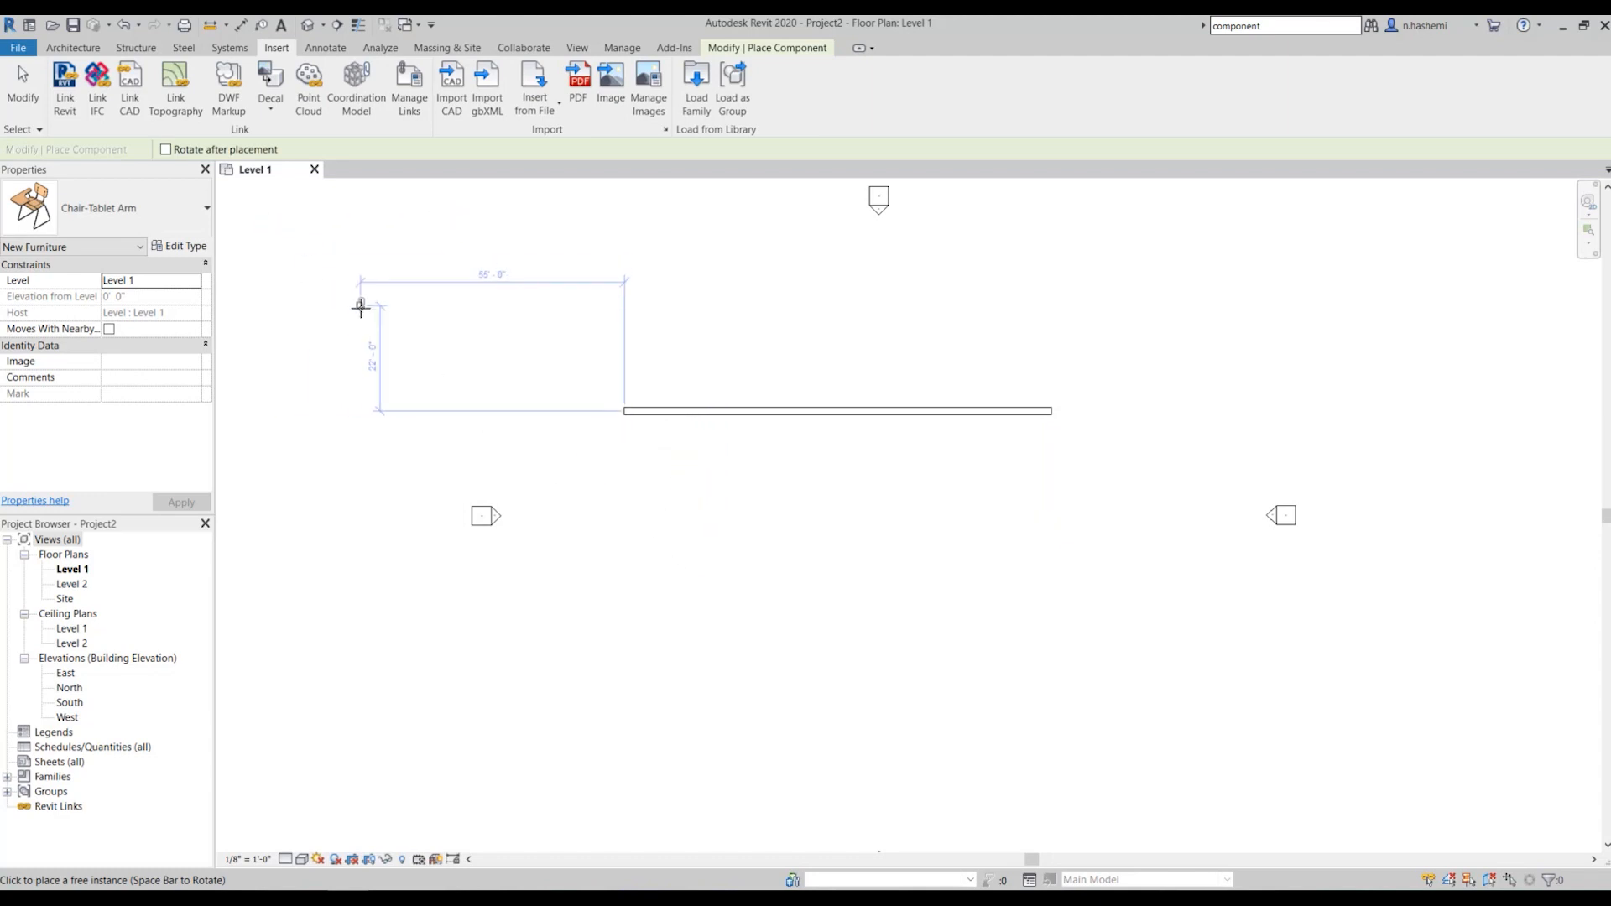
Place one Chair-Tablet Arm on Level 1, about 12' left of and 11' below the wall's left end
{"action": "scroll", "coordinate": [685, 562], "scroll_direction": "up", "scroll_amount": 5}
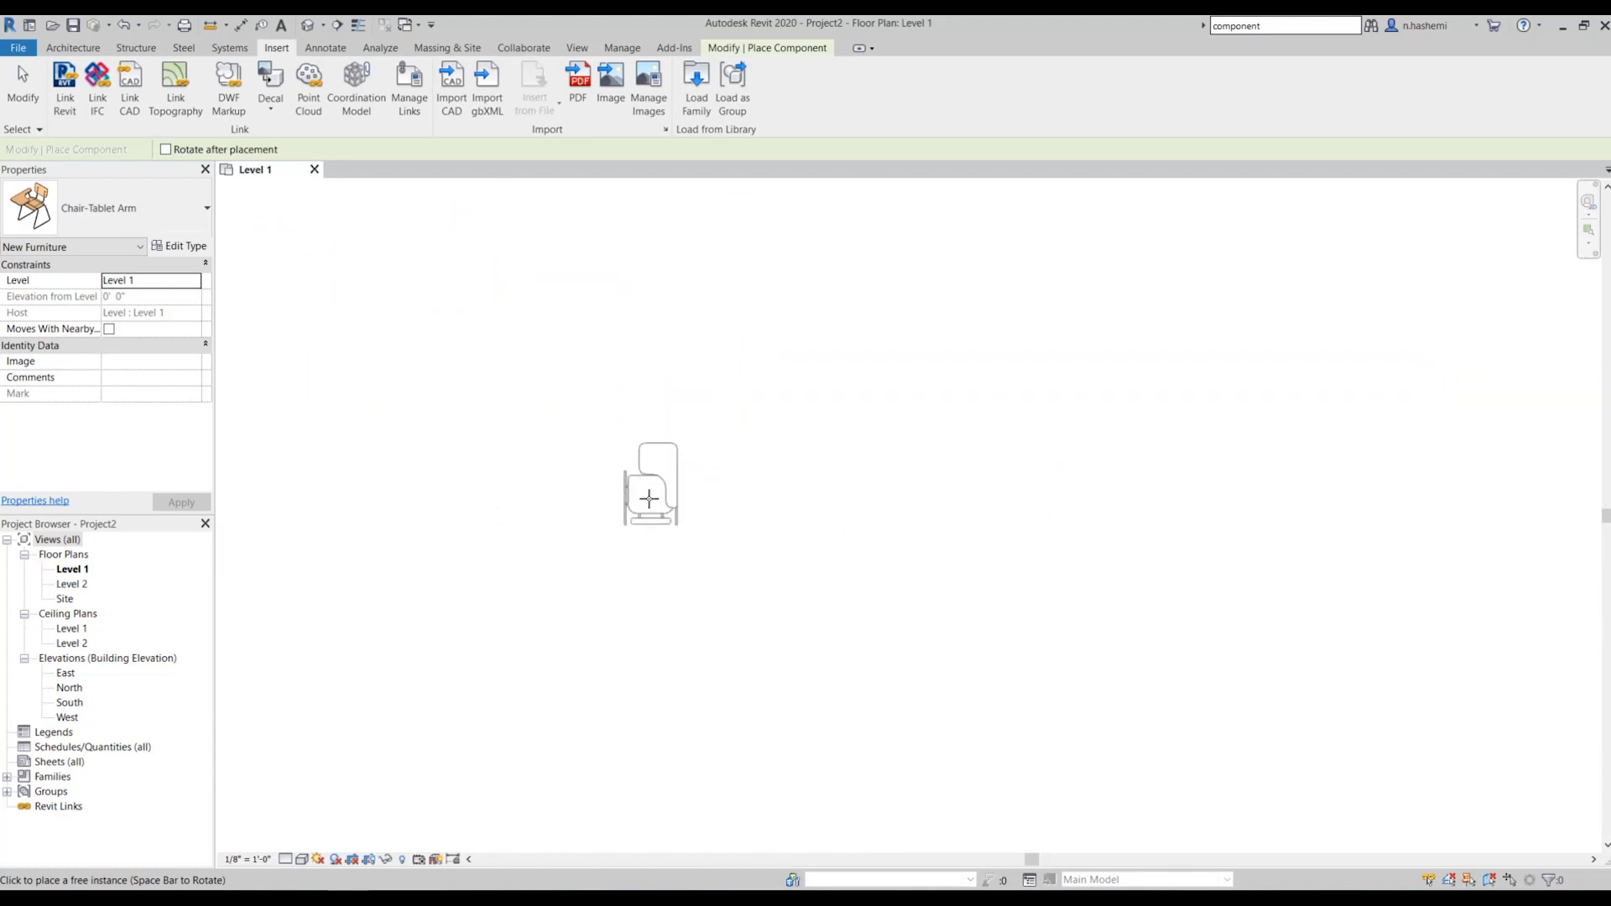
{"action": "scroll", "coordinate": [778, 410], "scroll_direction": "down", "scroll_amount": 1}
{"action": "scroll", "coordinate": [777, 410], "scroll_direction": "down", "scroll_amount": 2}
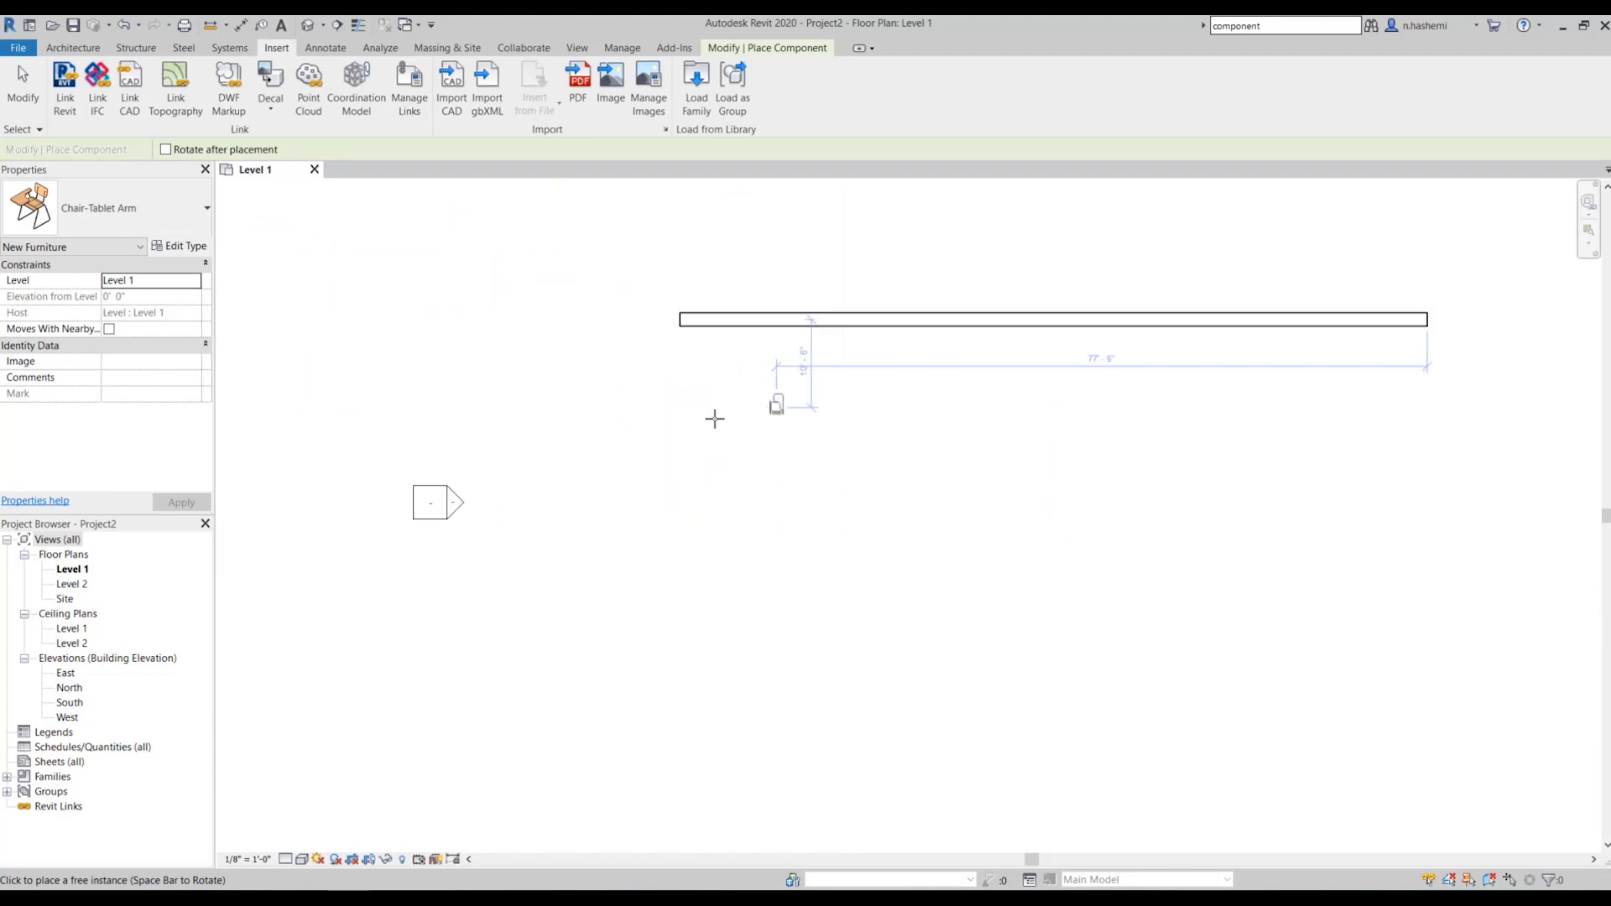
{"action": "scroll", "coordinate": [579, 406], "scroll_direction": "up", "scroll_amount": 2}
{"action": "left_click", "coordinate": [581, 400]}
{"action": "scroll", "coordinate": [588, 403], "scroll_direction": "up", "scroll_amount": 3}
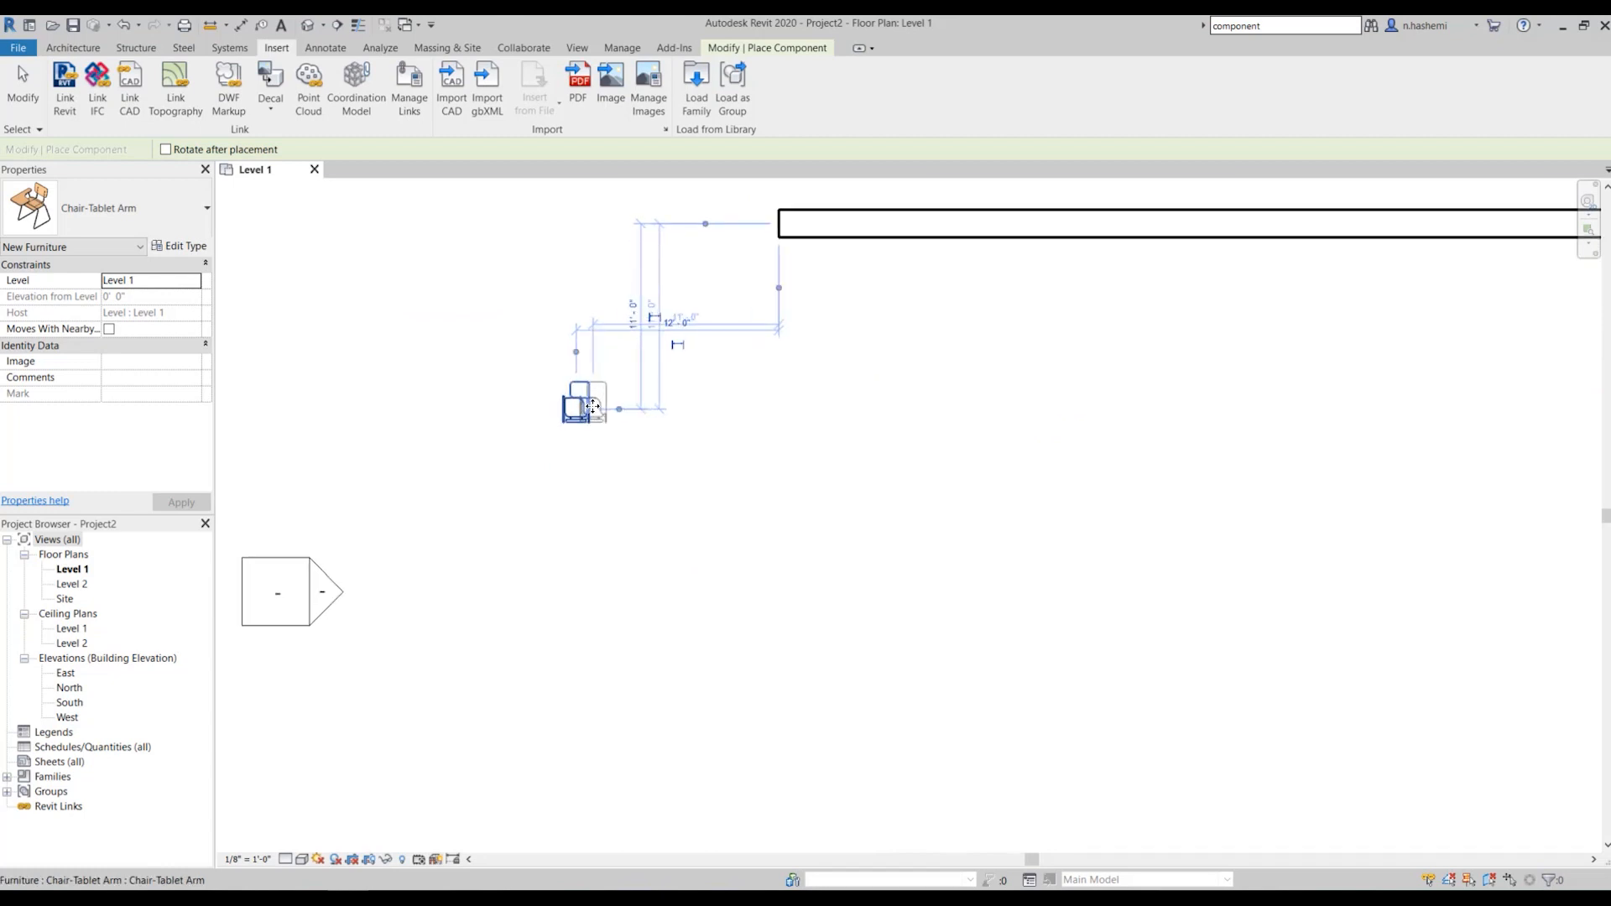
{"action": "key", "text": "Escape"}
{"action": "key", "text": "Escape"}
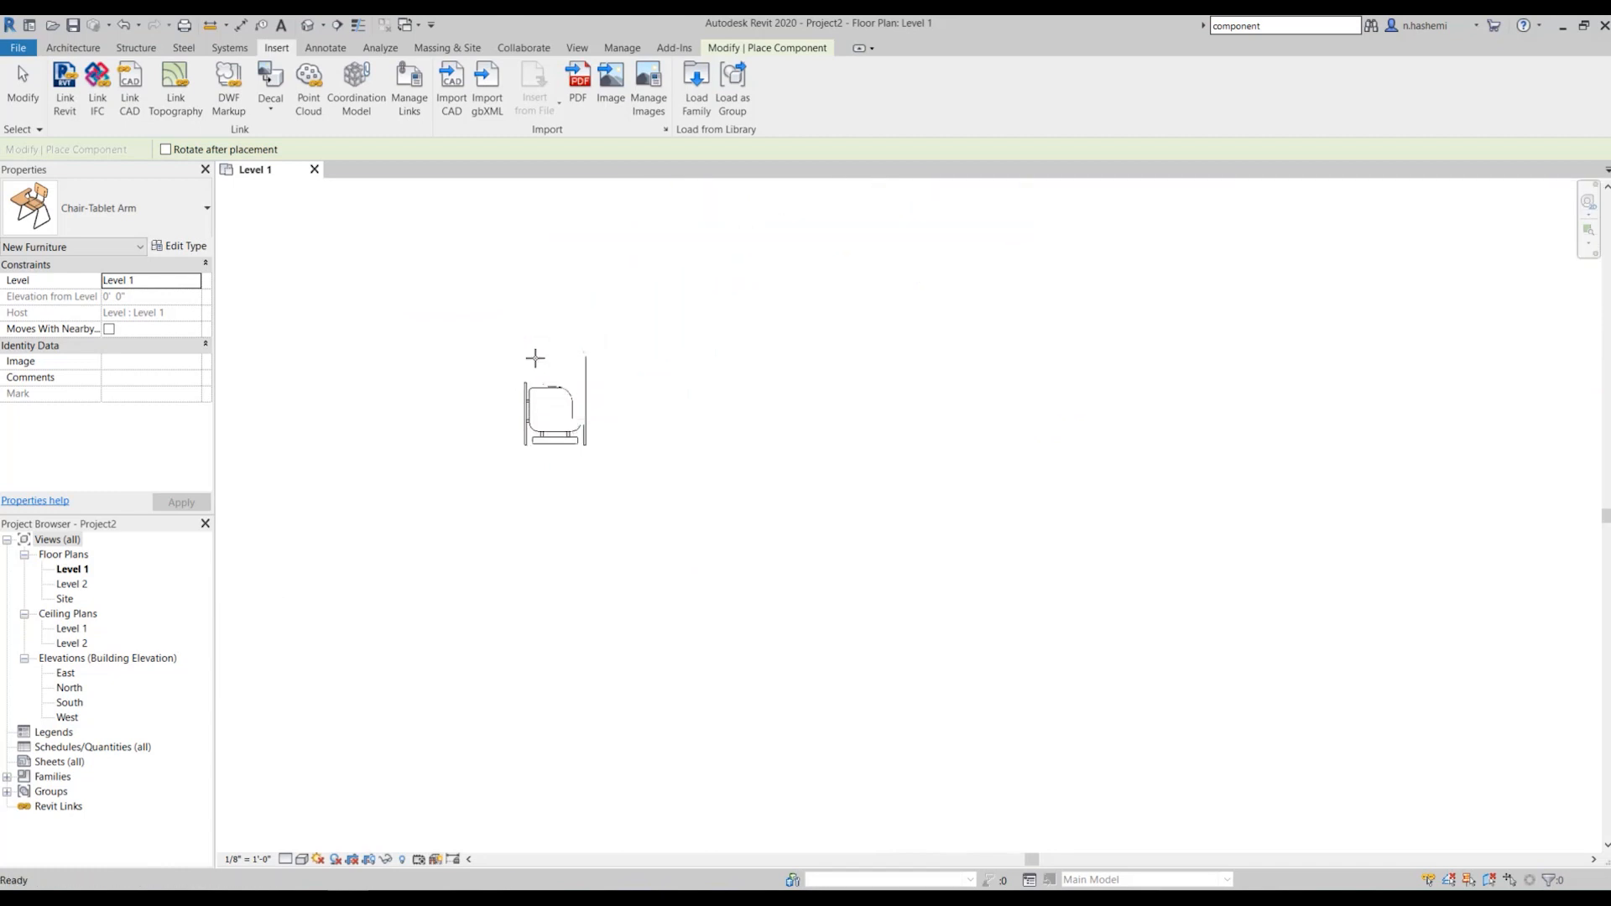
Open the default 3D view and select the placed tablet-arm chair
{"action": "left_click", "coordinate": [308, 24]}
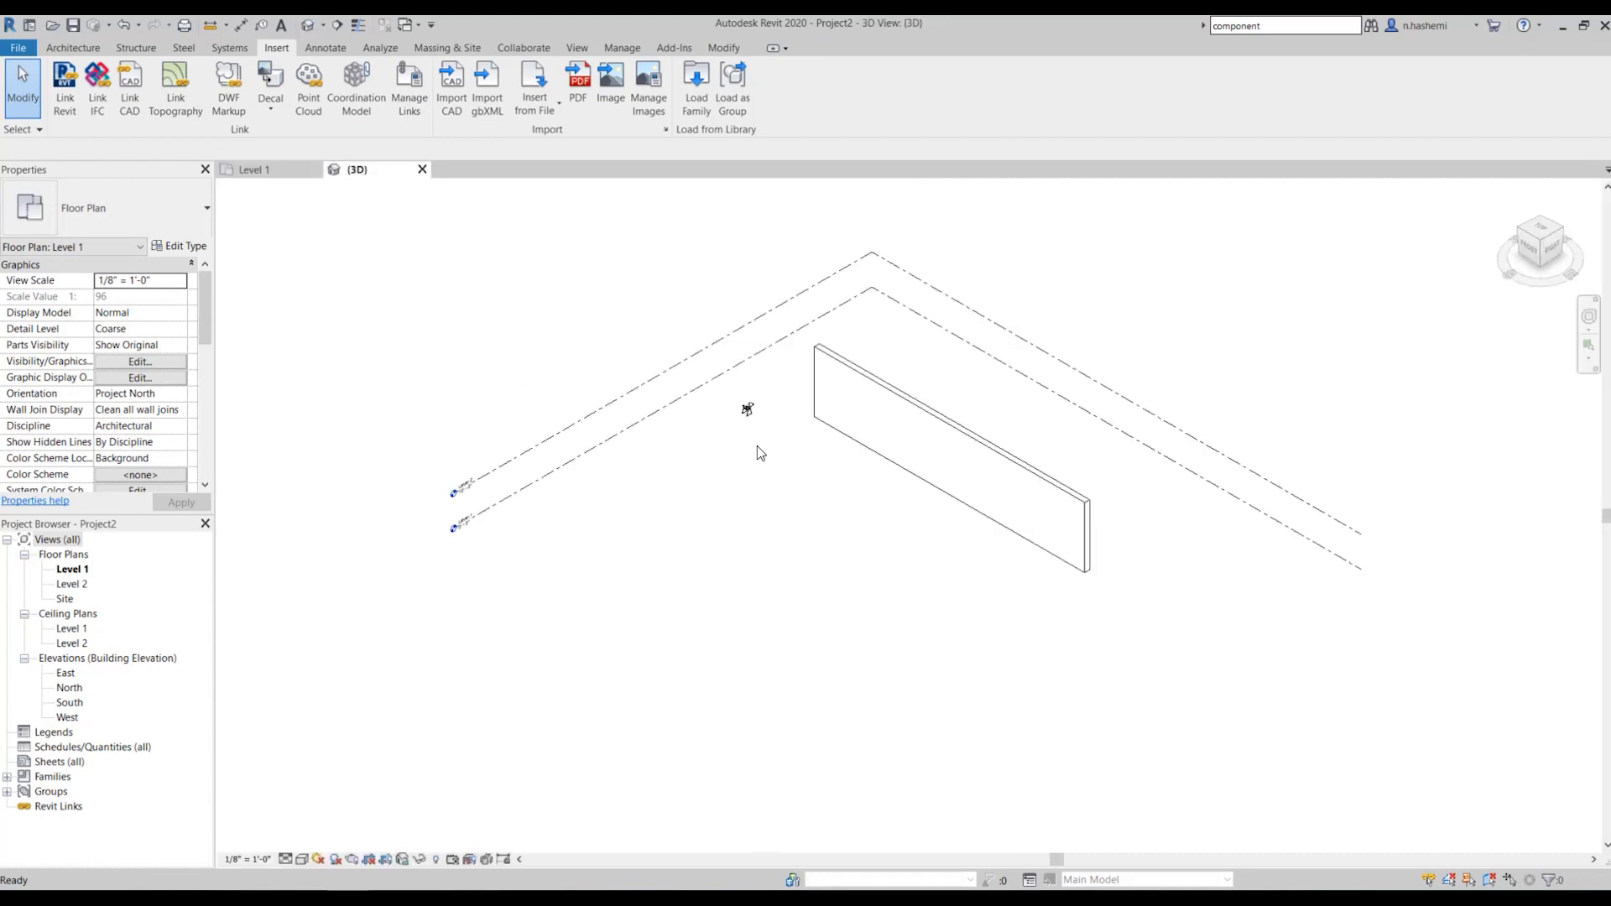
{"action": "scroll", "coordinate": [743, 423], "scroll_direction": "up", "scroll_amount": 8}
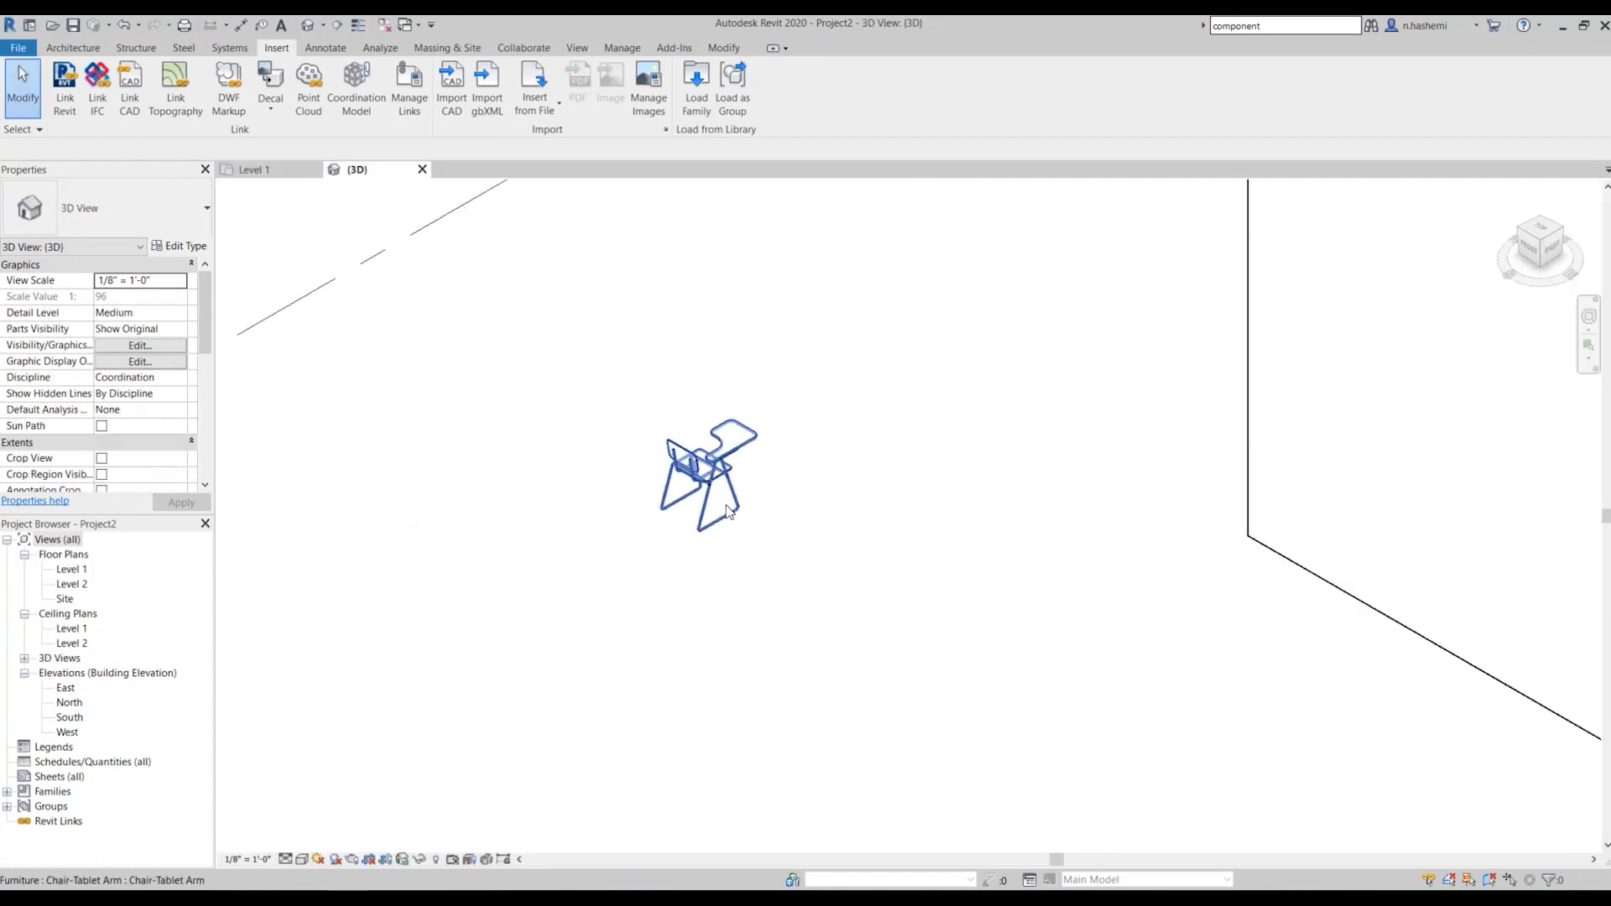
{"action": "scroll", "coordinate": [705, 548], "scroll_direction": "up", "scroll_amount": 3}
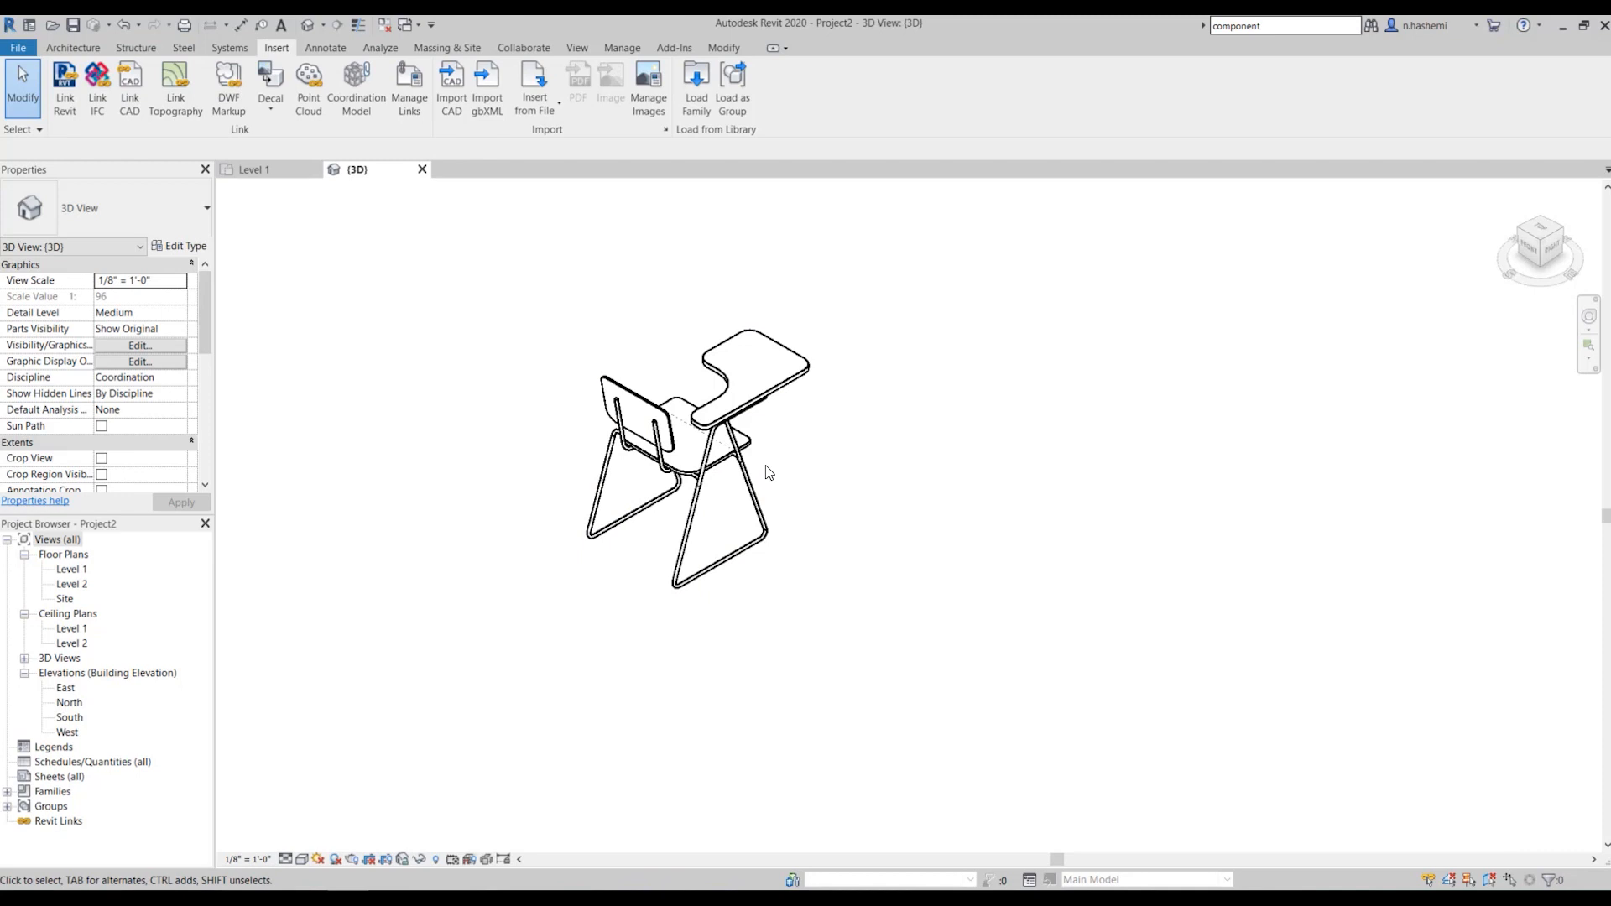
{"action": "left_click", "coordinate": [657, 394]}
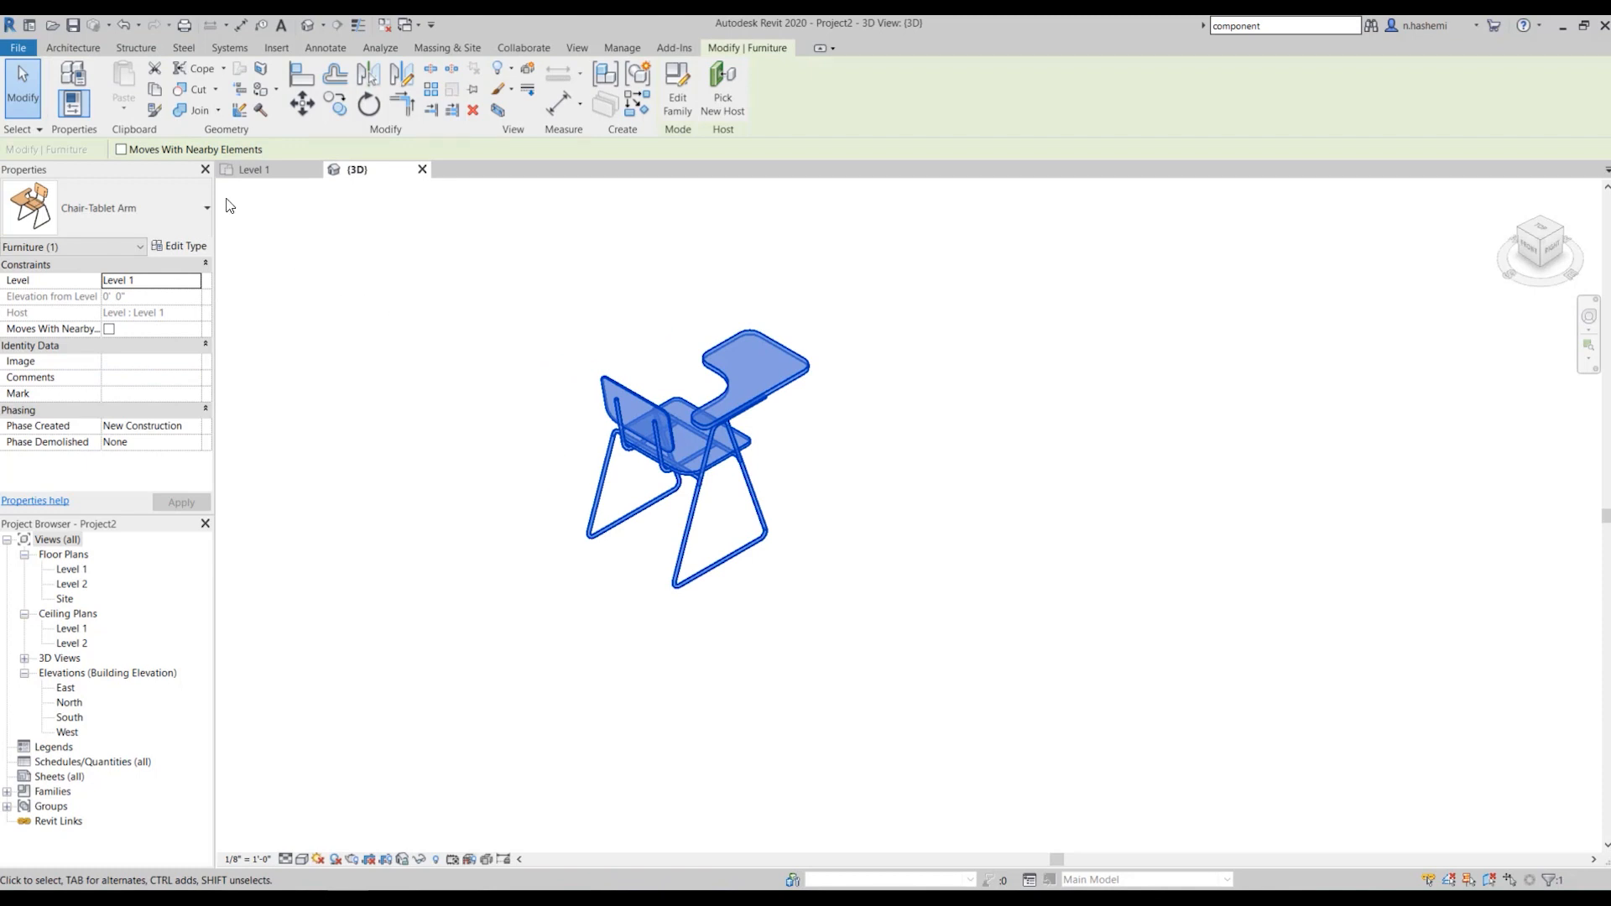
Examine the seat/back and tablet material parameters in the tablet-arm chair's type properties, then close them and deselect the chair
{"action": "left_click", "coordinate": [178, 245]}
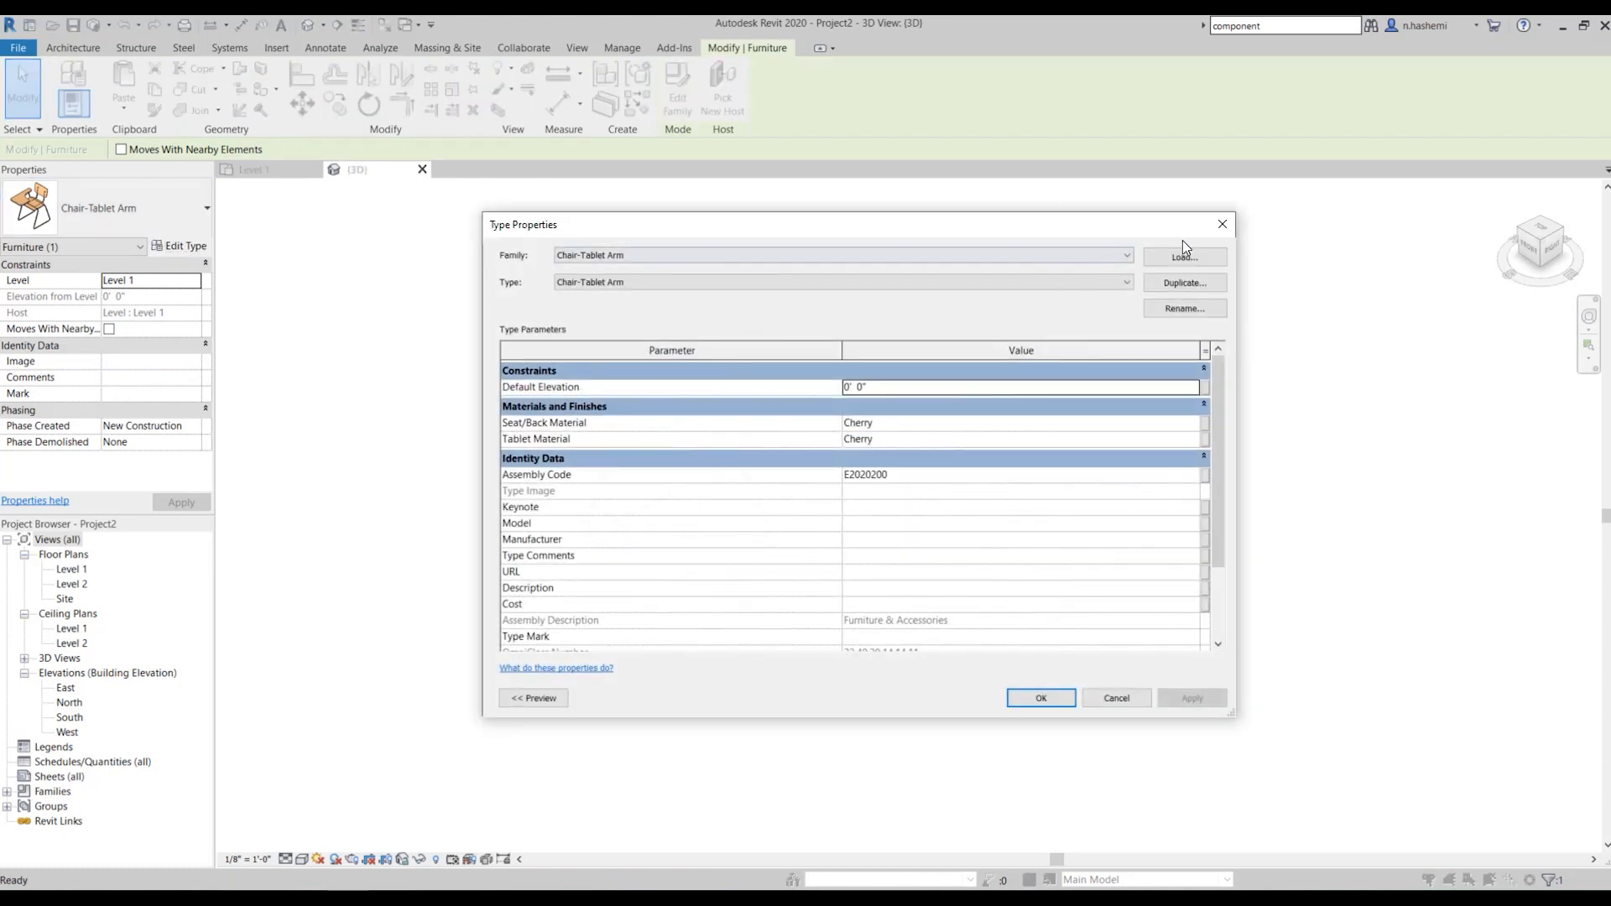
{"action": "left_click", "coordinate": [1223, 224]}
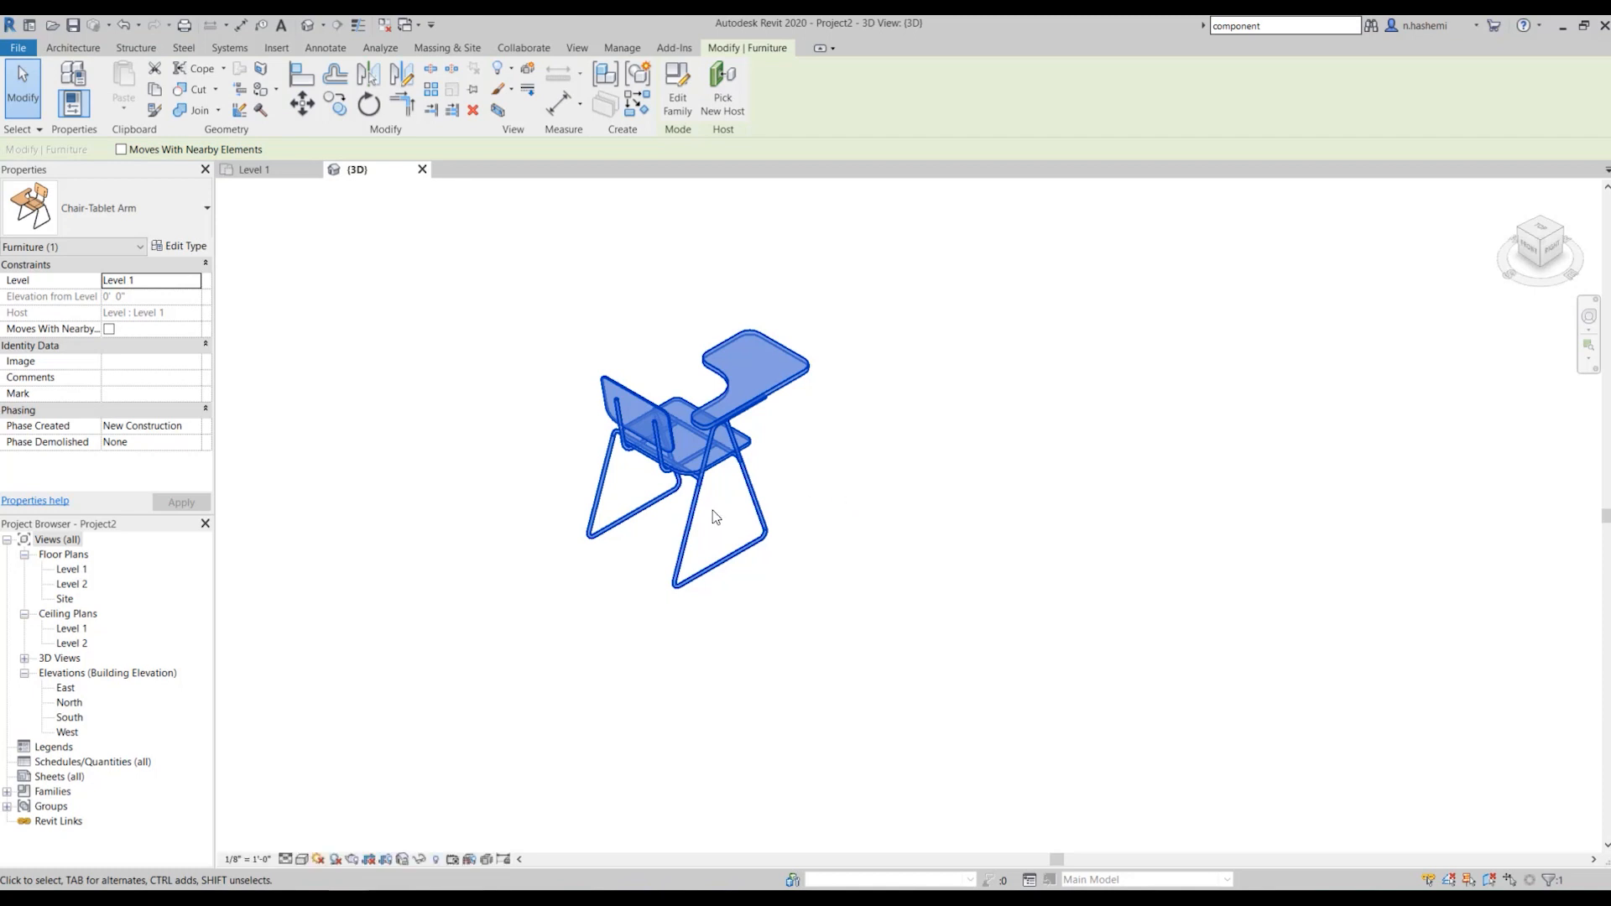
{"action": "scroll", "coordinate": [579, 558], "scroll_direction": "down", "scroll_amount": 5}
{"action": "scroll", "coordinate": [516, 499], "scroll_direction": "down", "scroll_amount": 5}
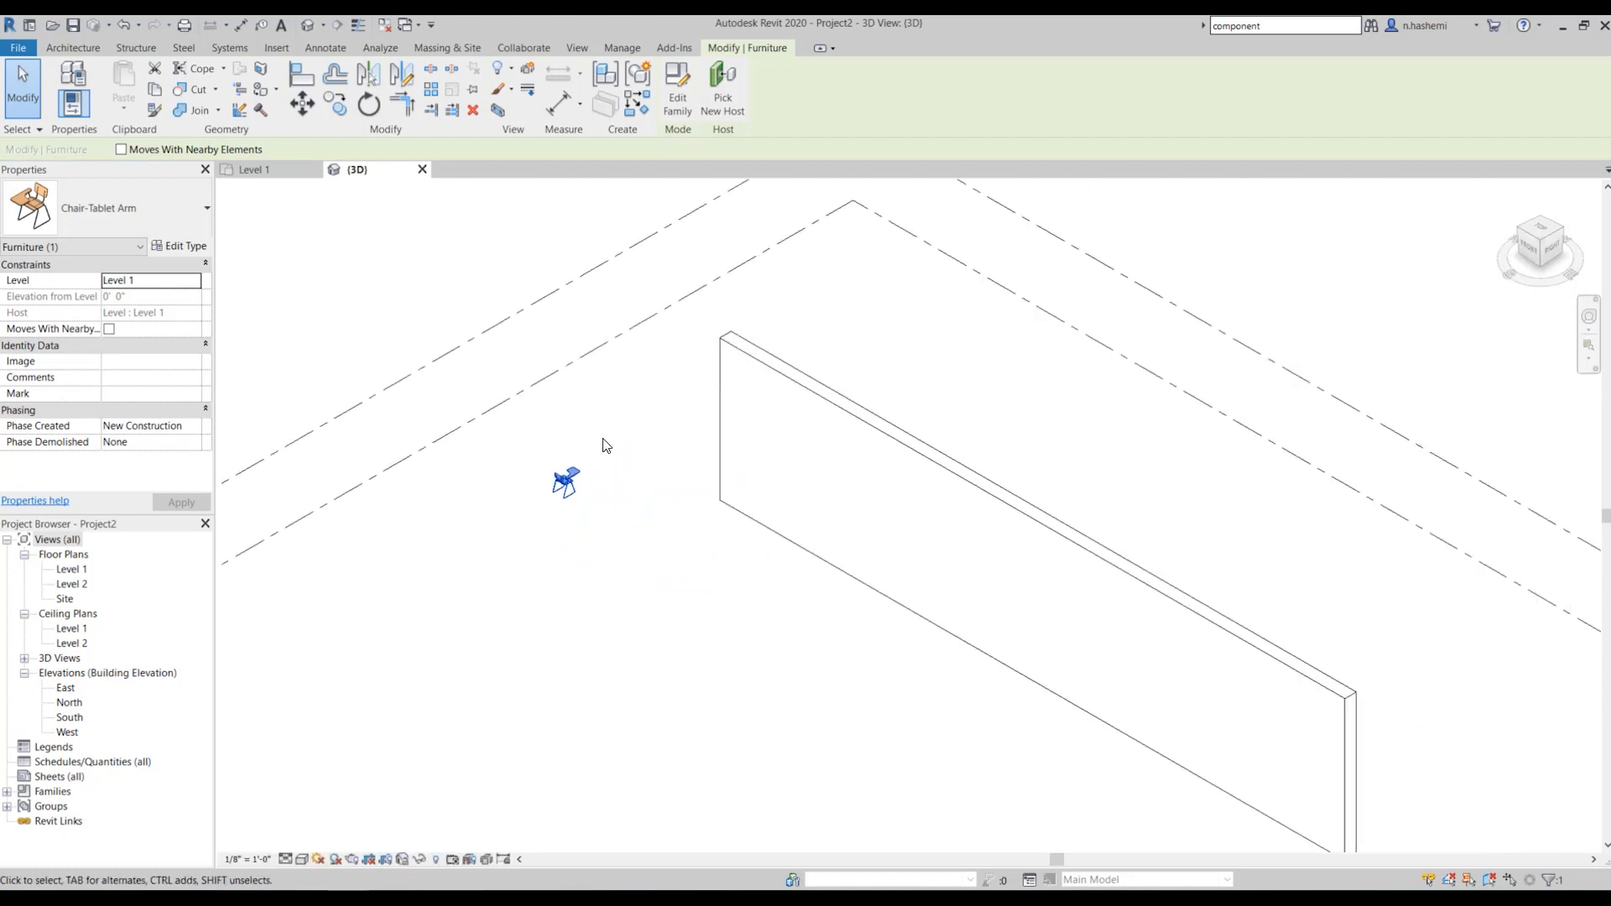
{"action": "scroll", "coordinate": [671, 470], "scroll_direction": "down", "scroll_amount": 1}
{"action": "scroll", "coordinate": [843, 546], "scroll_direction": "down", "scroll_amount": 1}
{"action": "scroll", "coordinate": [840, 543], "scroll_direction": "down", "scroll_amount": 1}
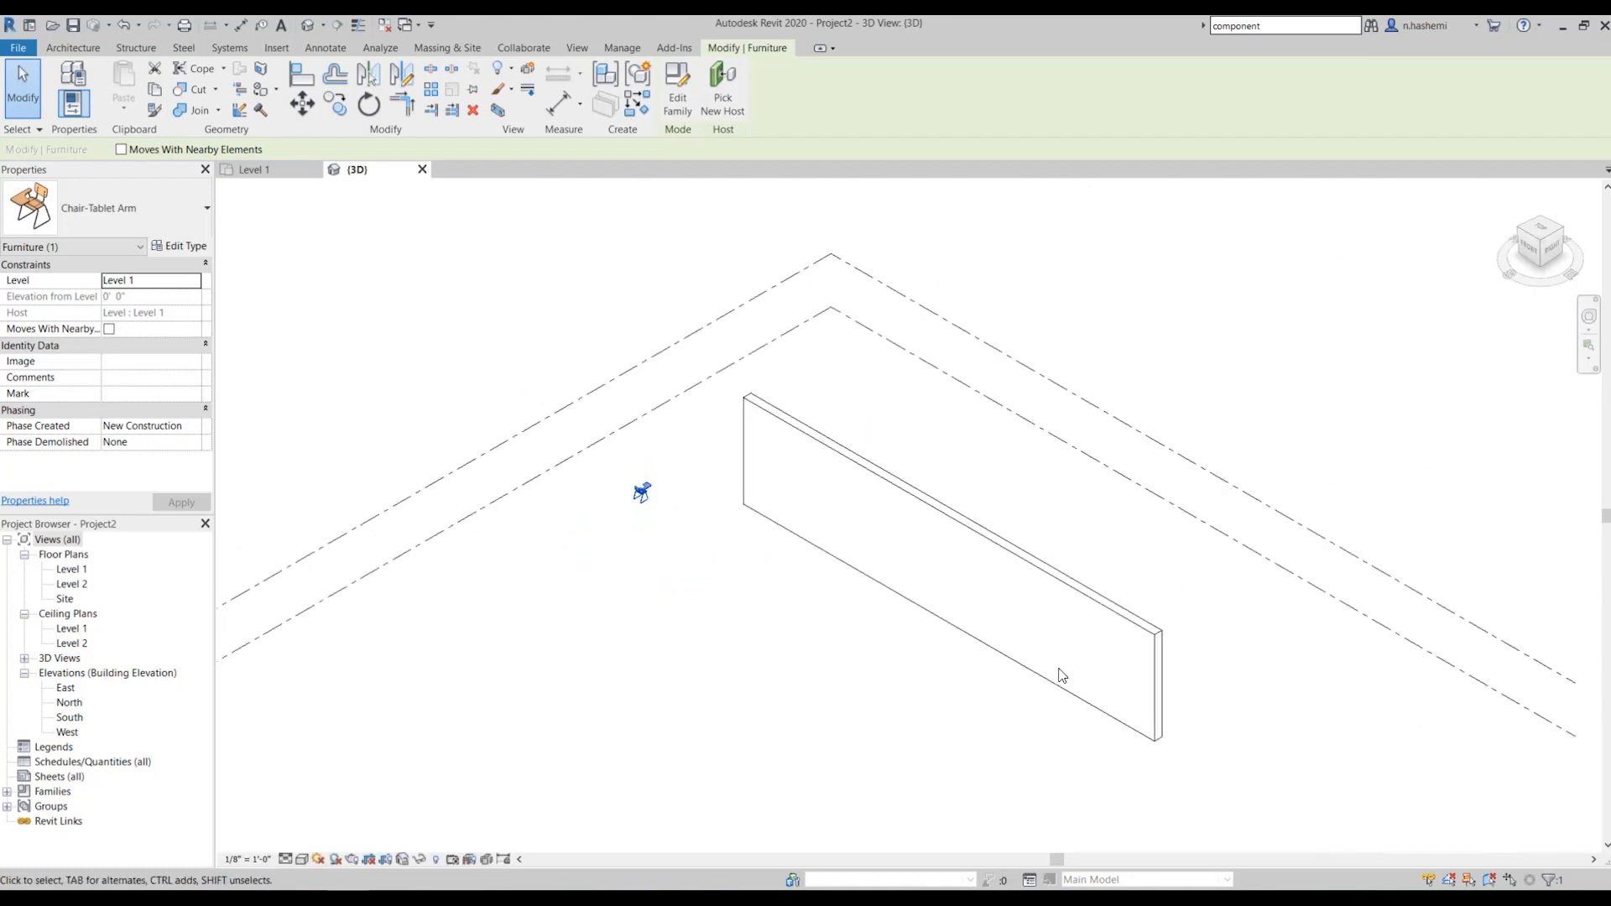
{"action": "scroll", "coordinate": [1058, 669], "scroll_direction": "up", "scroll_amount": 3}
{"action": "left_click", "coordinate": [712, 638]}
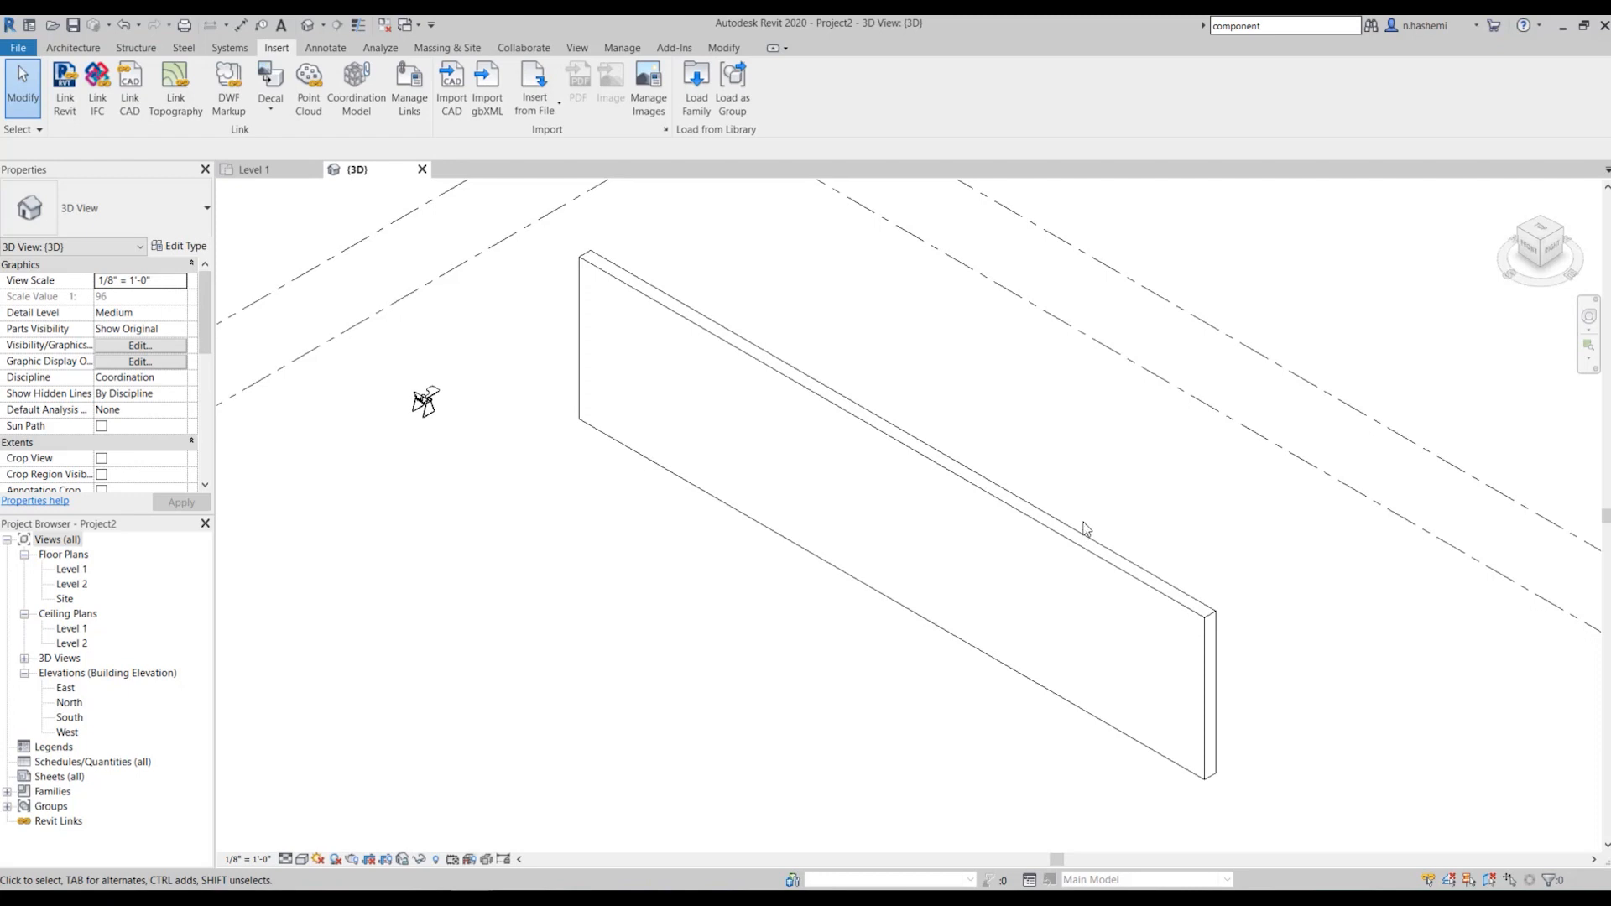
Open the South elevation and set its visual style to Shaded
{"action": "double_click", "coordinate": [71, 717]}
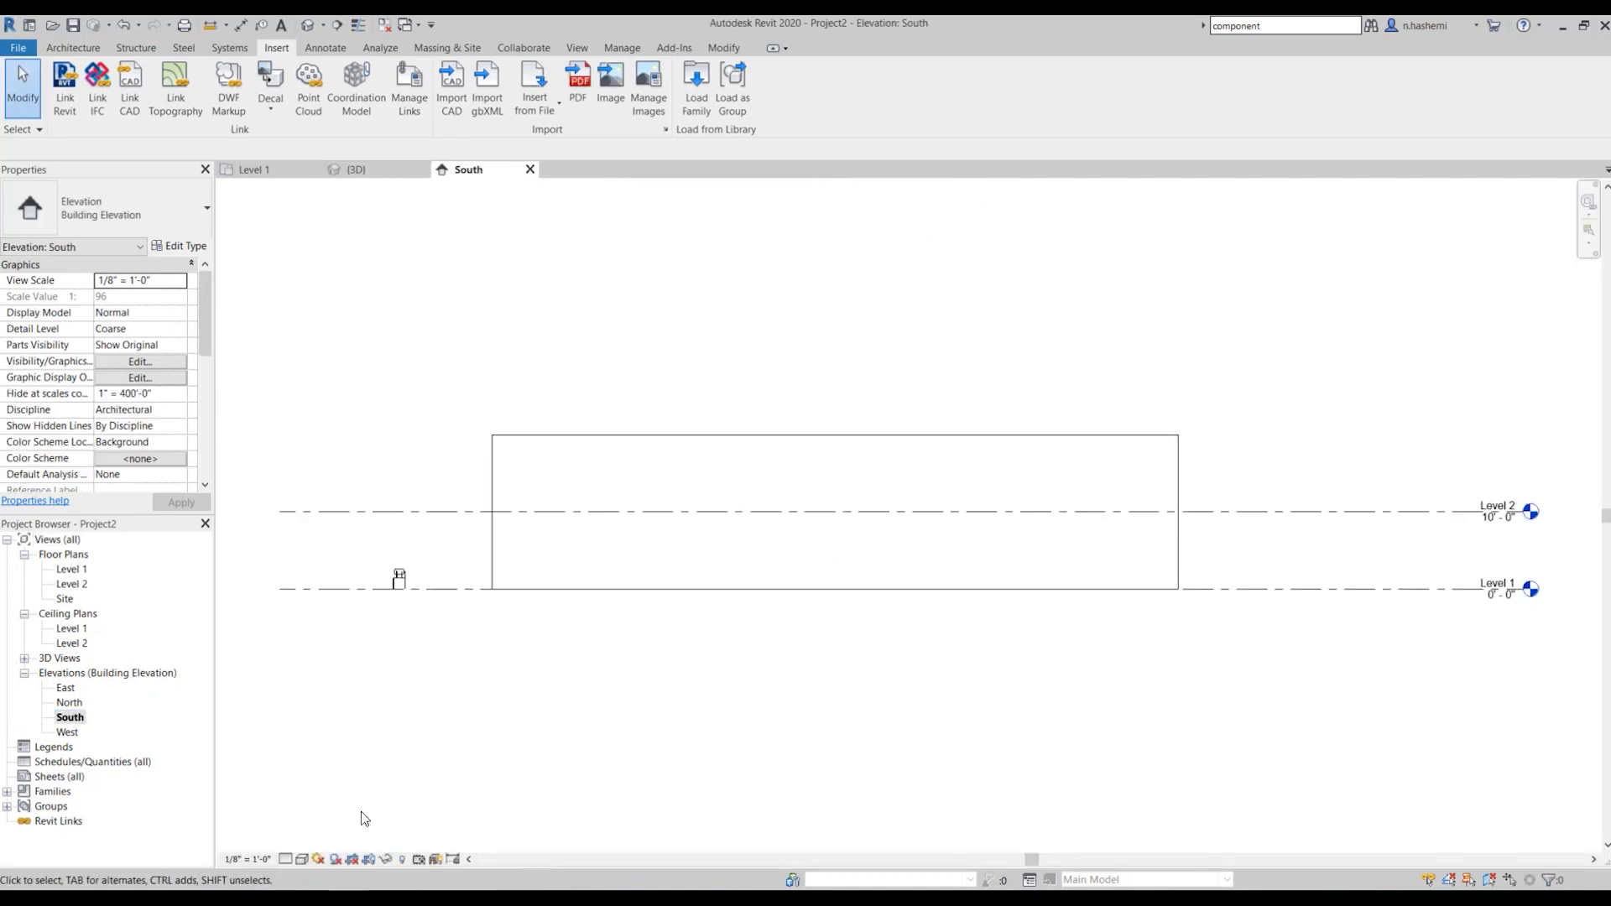
{"action": "left_click", "coordinate": [302, 859]}
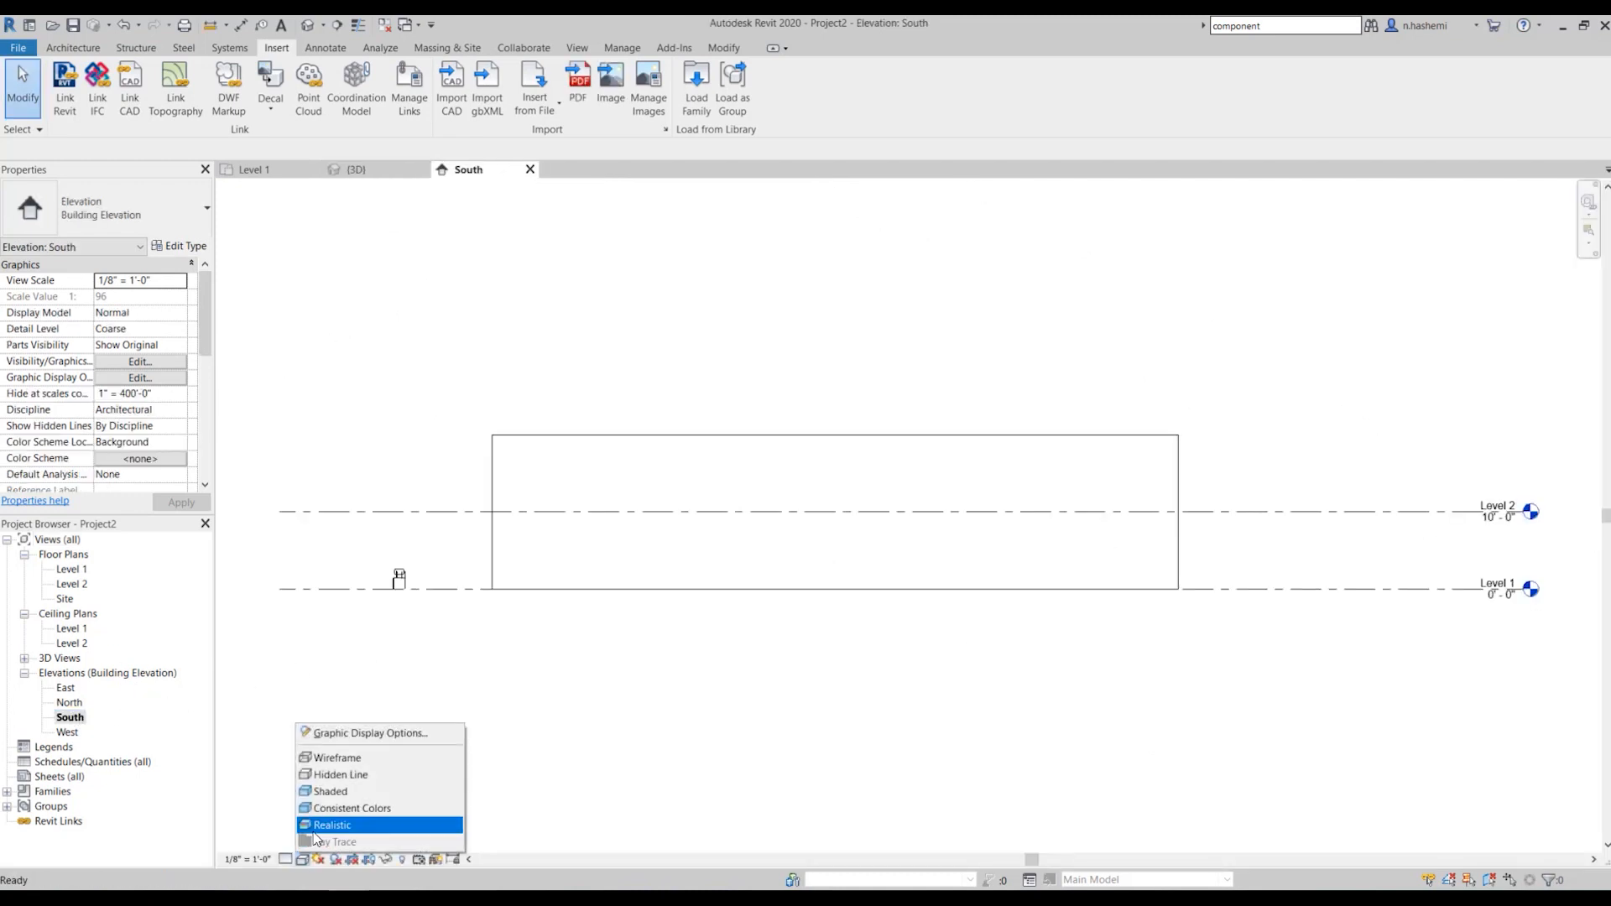
{"action": "left_click", "coordinate": [389, 794]}
{"action": "scroll", "coordinate": [714, 627], "scroll_direction": "up", "scroll_amount": 1}
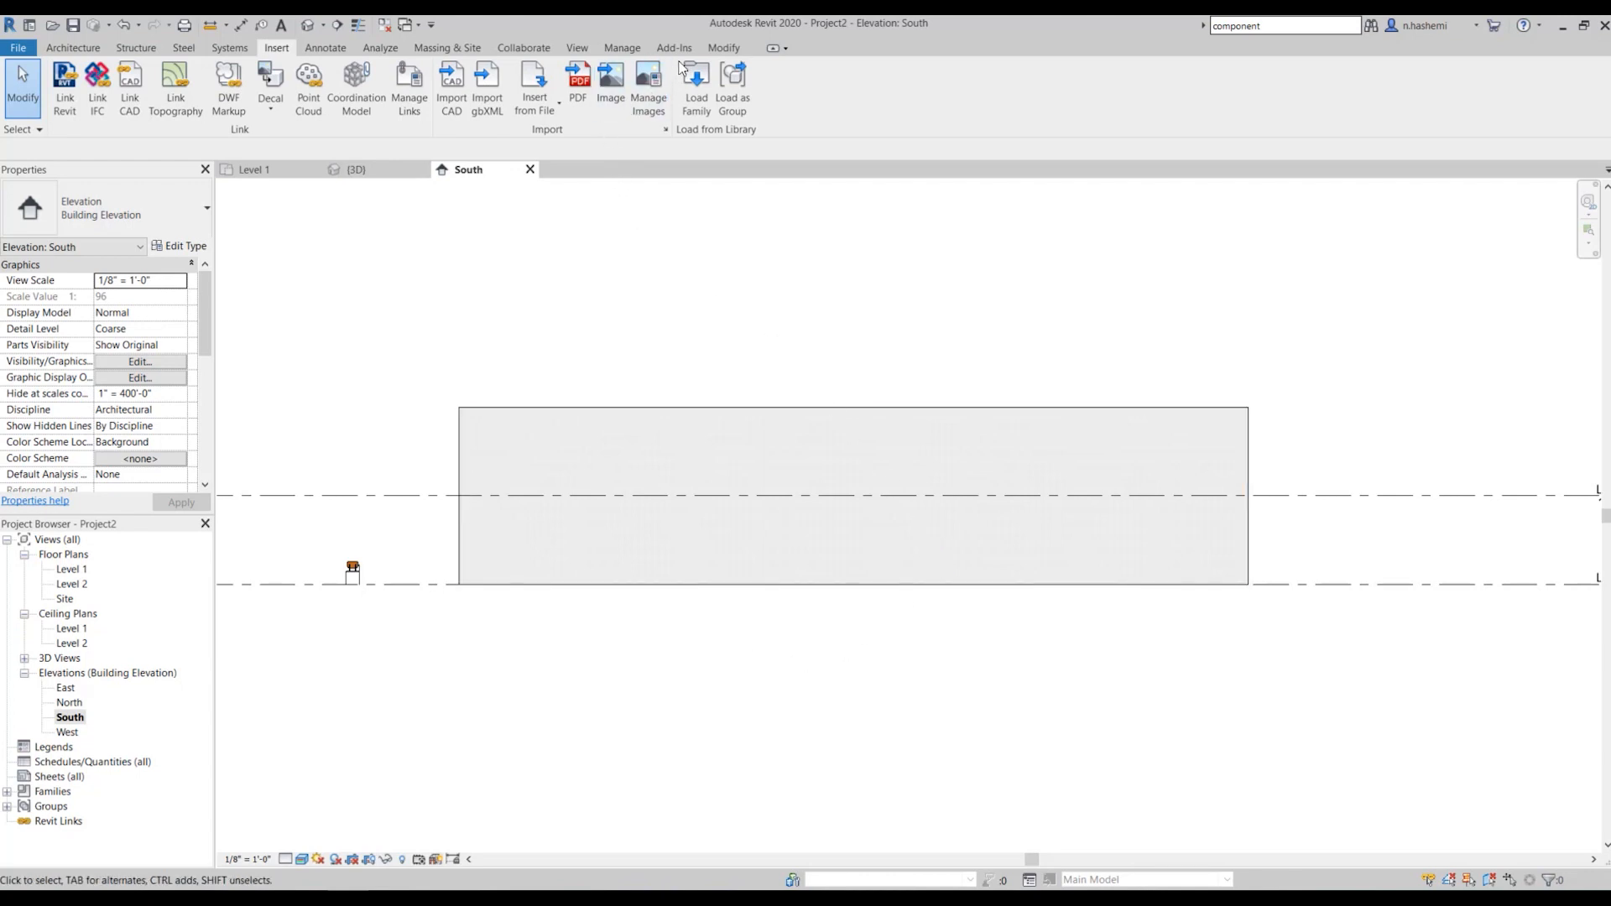
{"action": "left_click", "coordinate": [714, 51]}
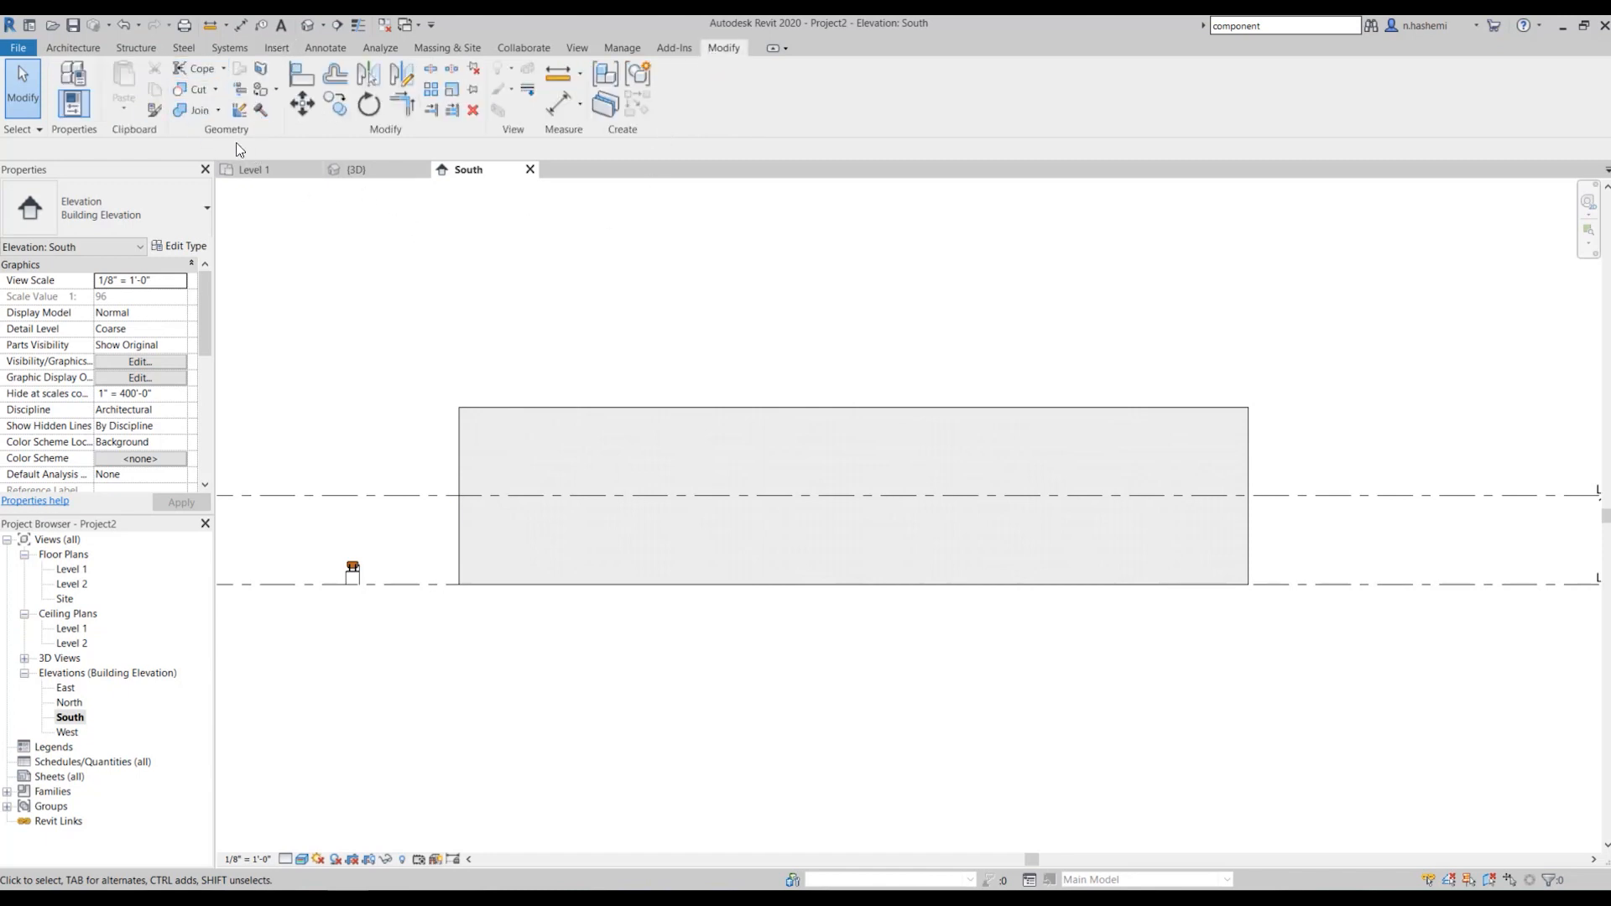
{"action": "left_click", "coordinate": [276, 91]}
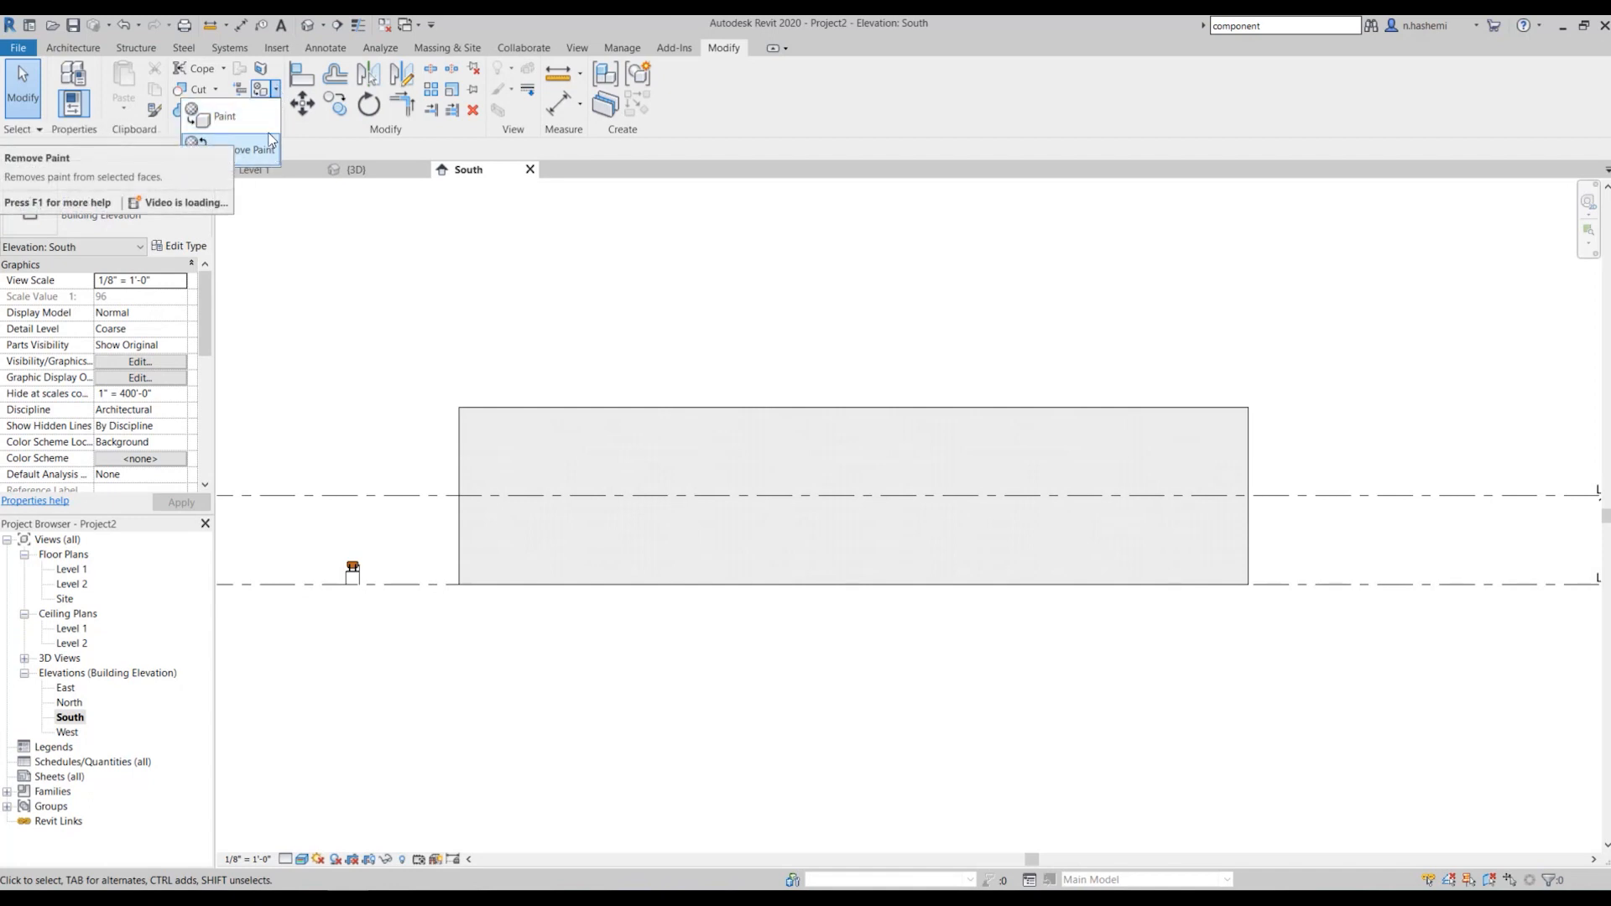
{"action": "left_click", "coordinate": [267, 89]}
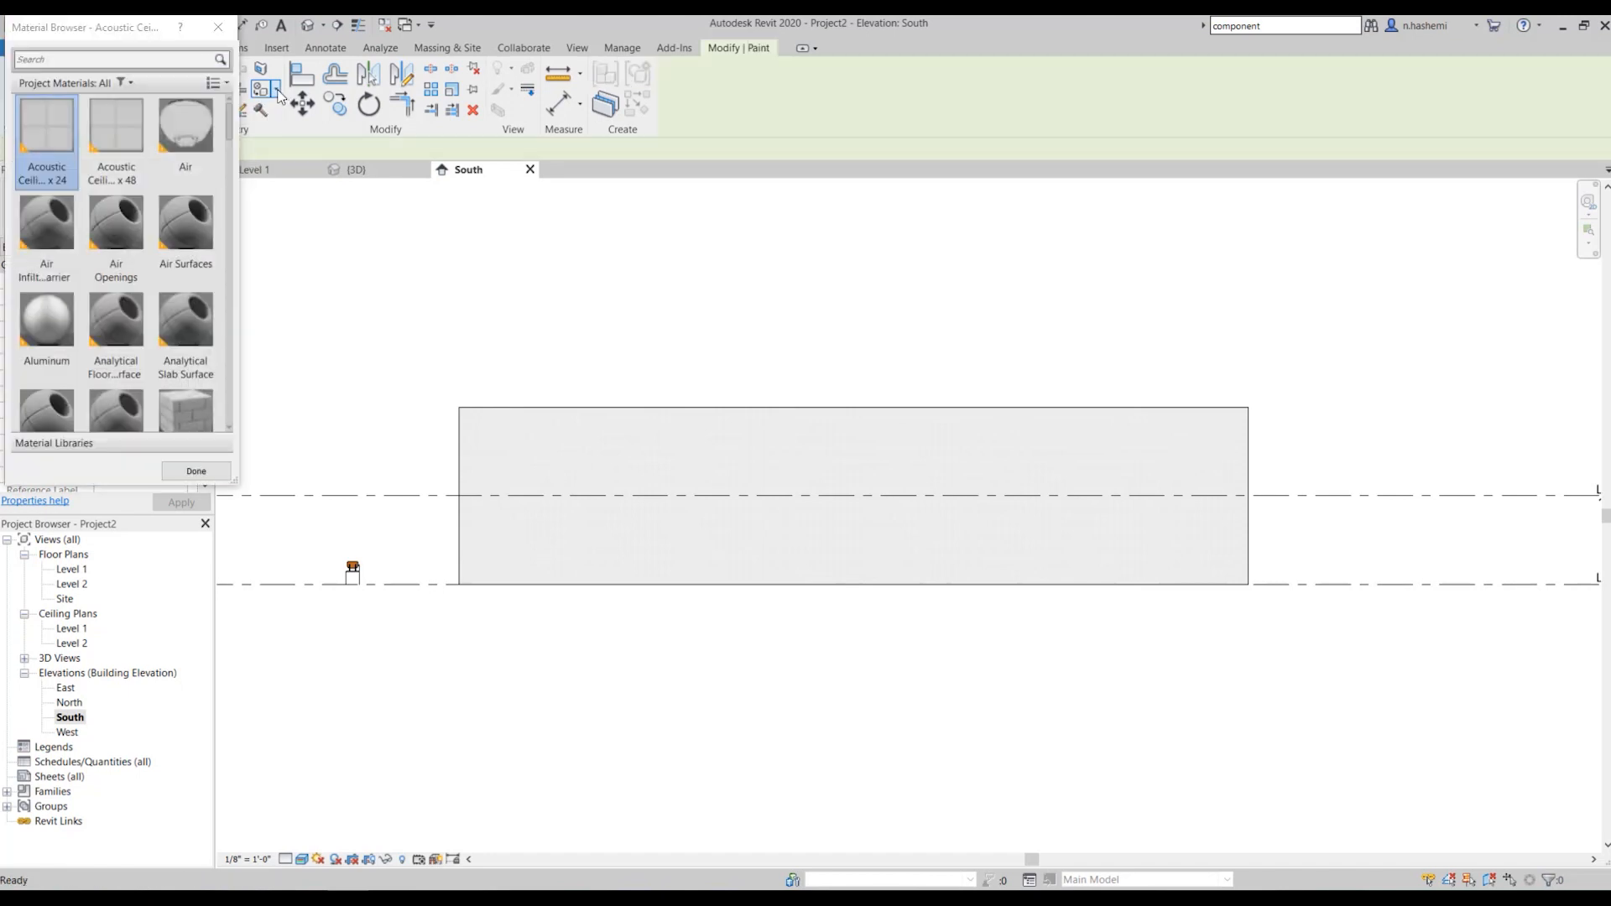
{"action": "left_click", "coordinate": [236, 27]}
Paint the wall's south face with the Brick, Common material, then finish painting and dismiss the save reminder without saving
{"action": "left_click", "coordinate": [276, 95]}
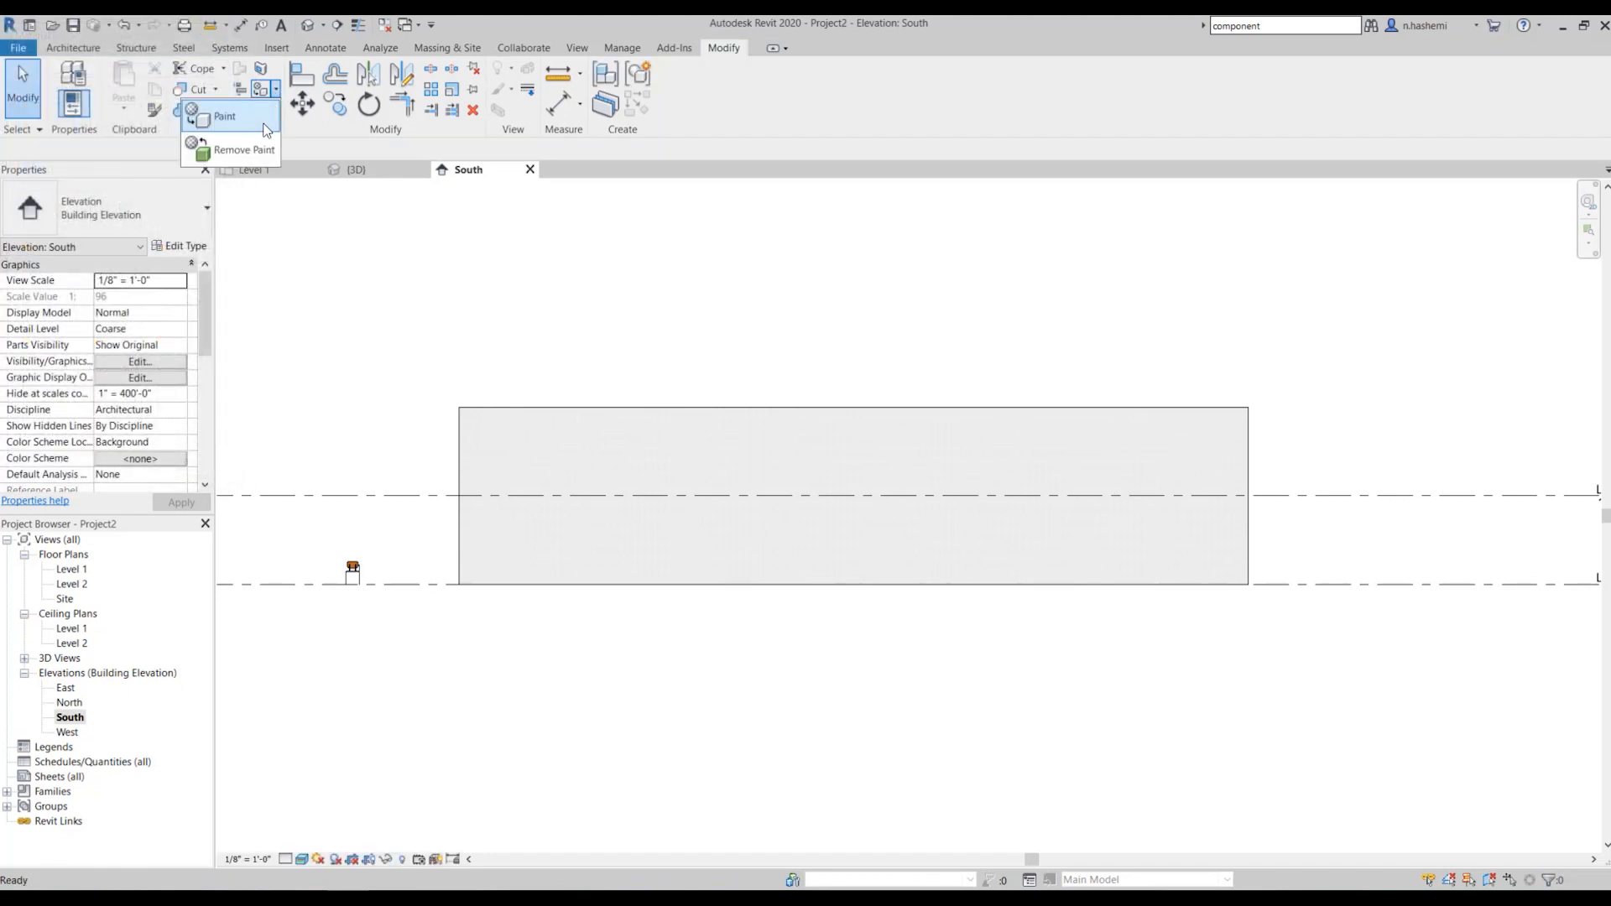
{"action": "left_click", "coordinate": [260, 151]}
{"action": "left_click", "coordinate": [225, 117]}
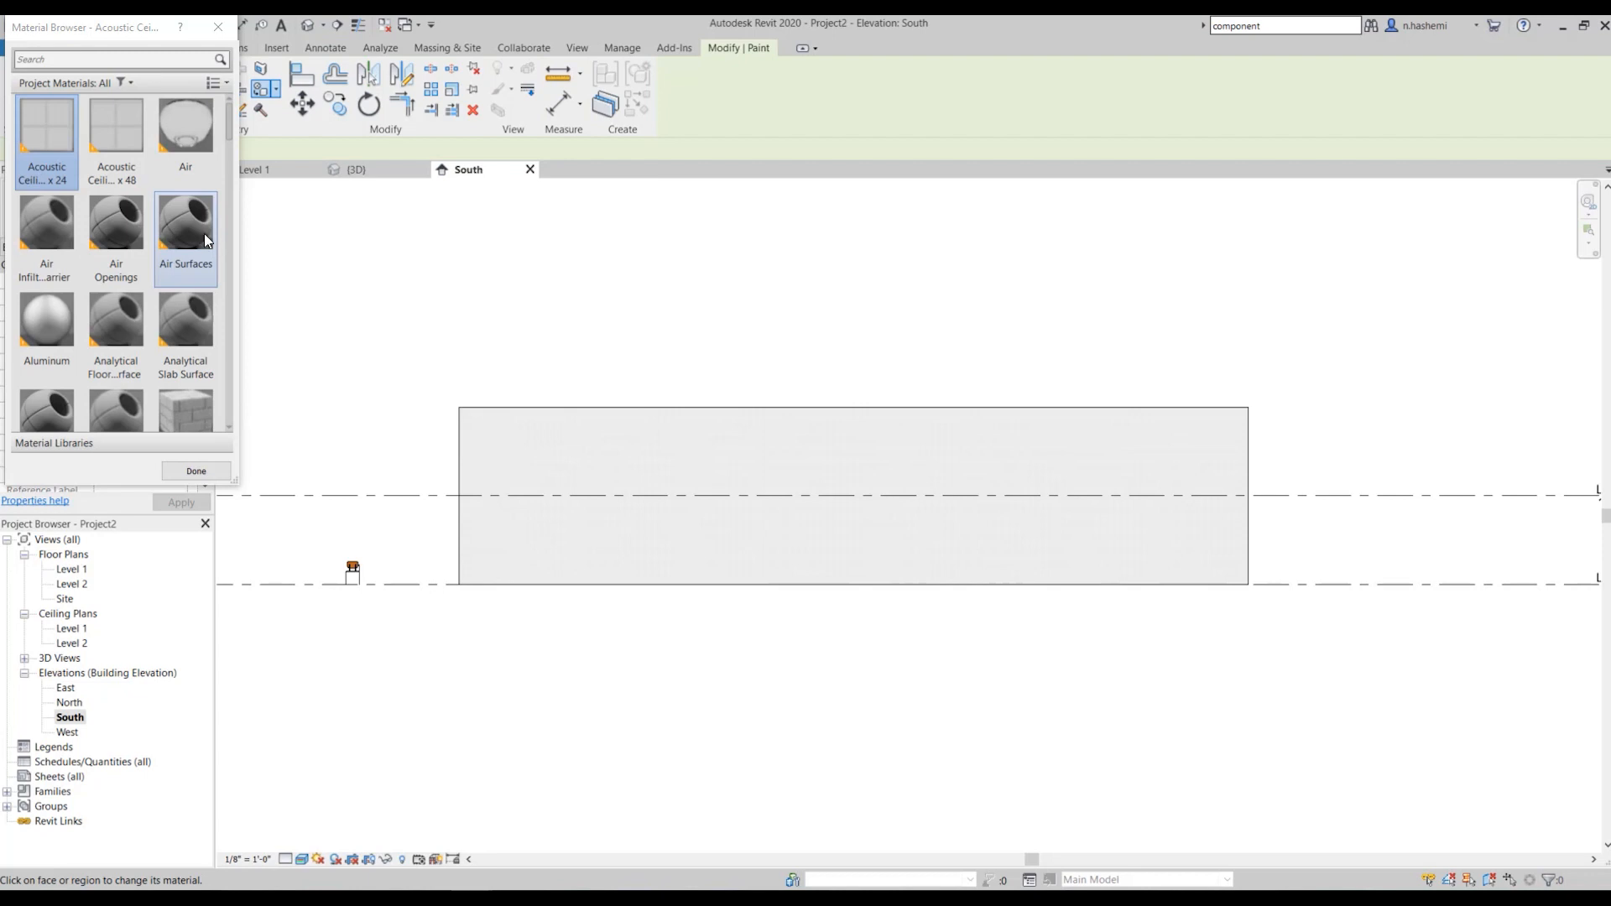
{"action": "scroll", "coordinate": [161, 258], "scroll_direction": "down", "scroll_amount": 6}
{"action": "scroll", "coordinate": [166, 245], "scroll_direction": "up", "scroll_amount": 3}
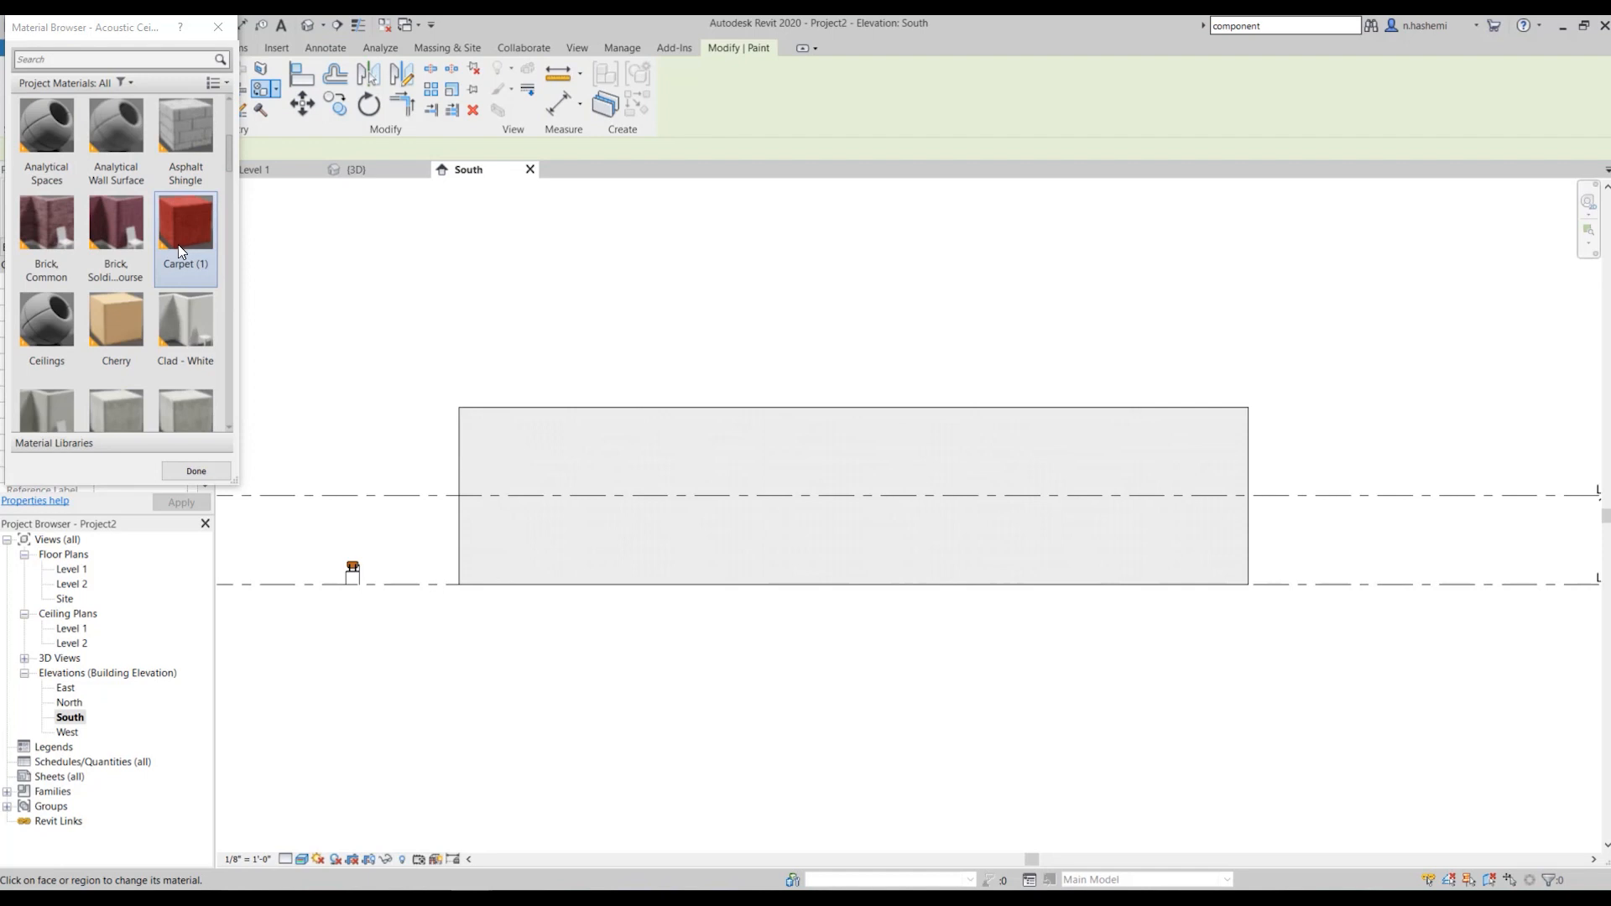
{"action": "scroll", "coordinate": [167, 353], "scroll_direction": "down", "scroll_amount": 1}
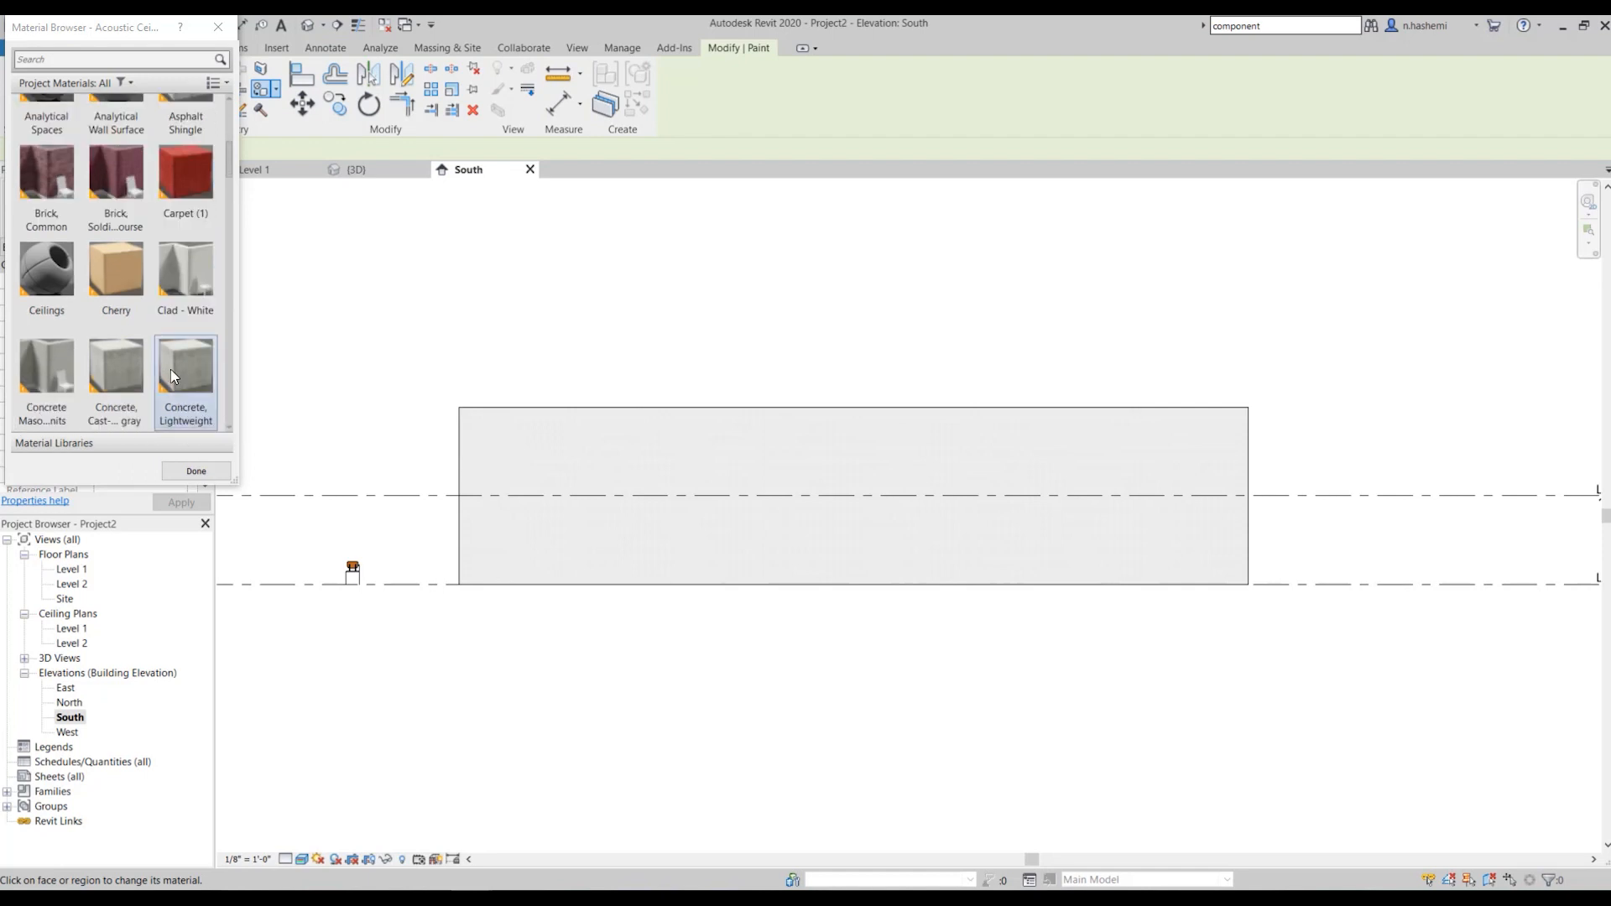
{"action": "left_click", "coordinate": [61, 178]}
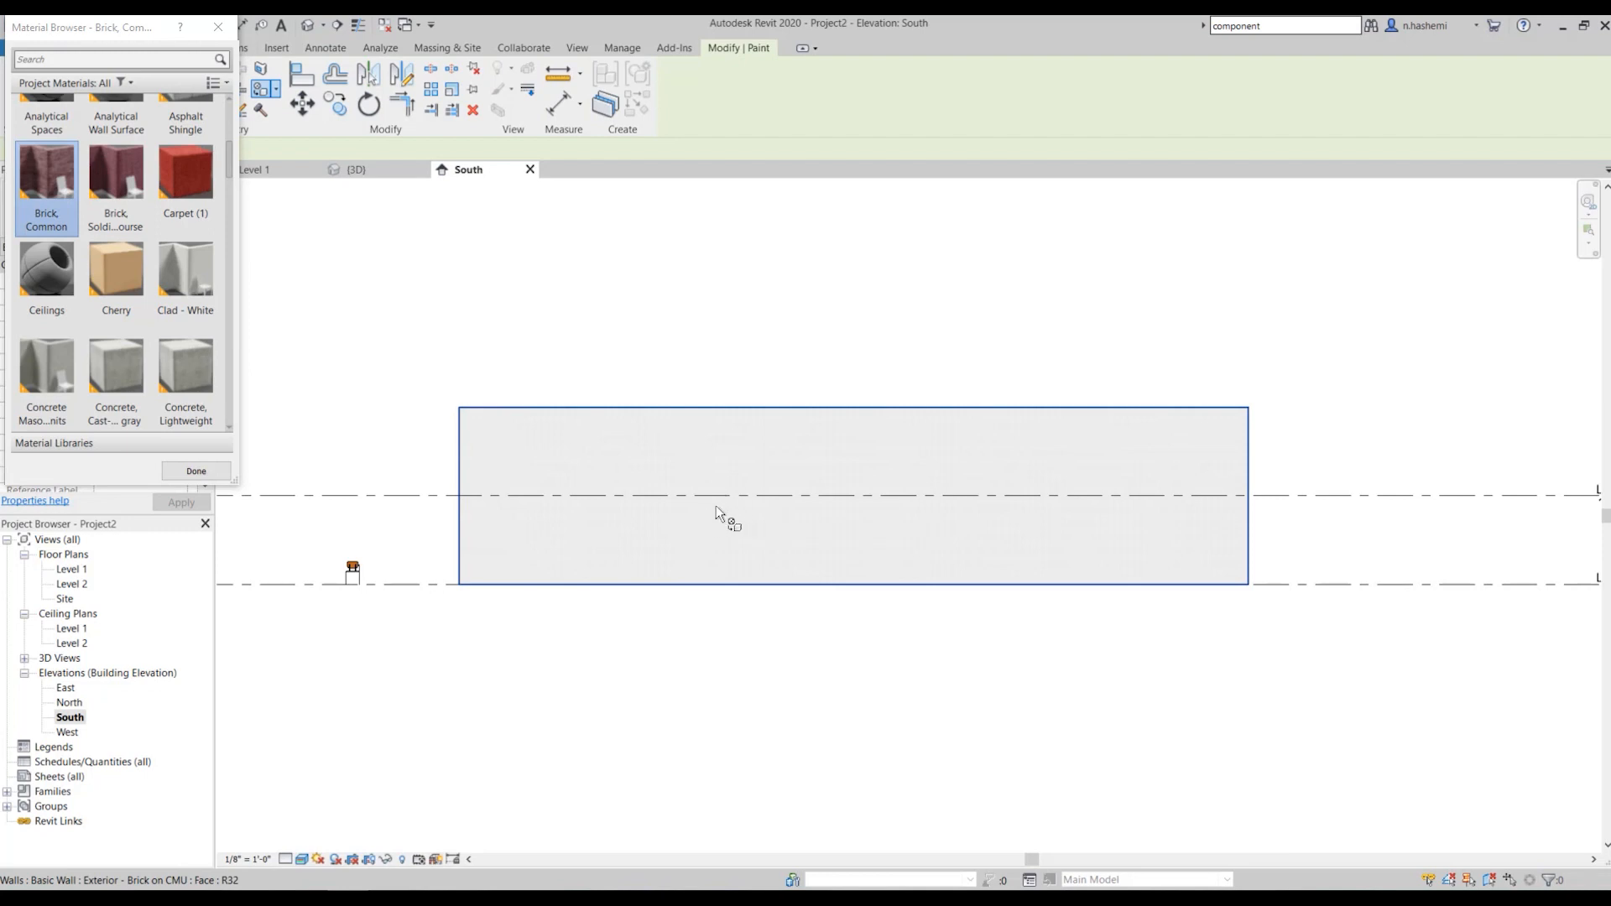
{"action": "left_click", "coordinate": [689, 466]}
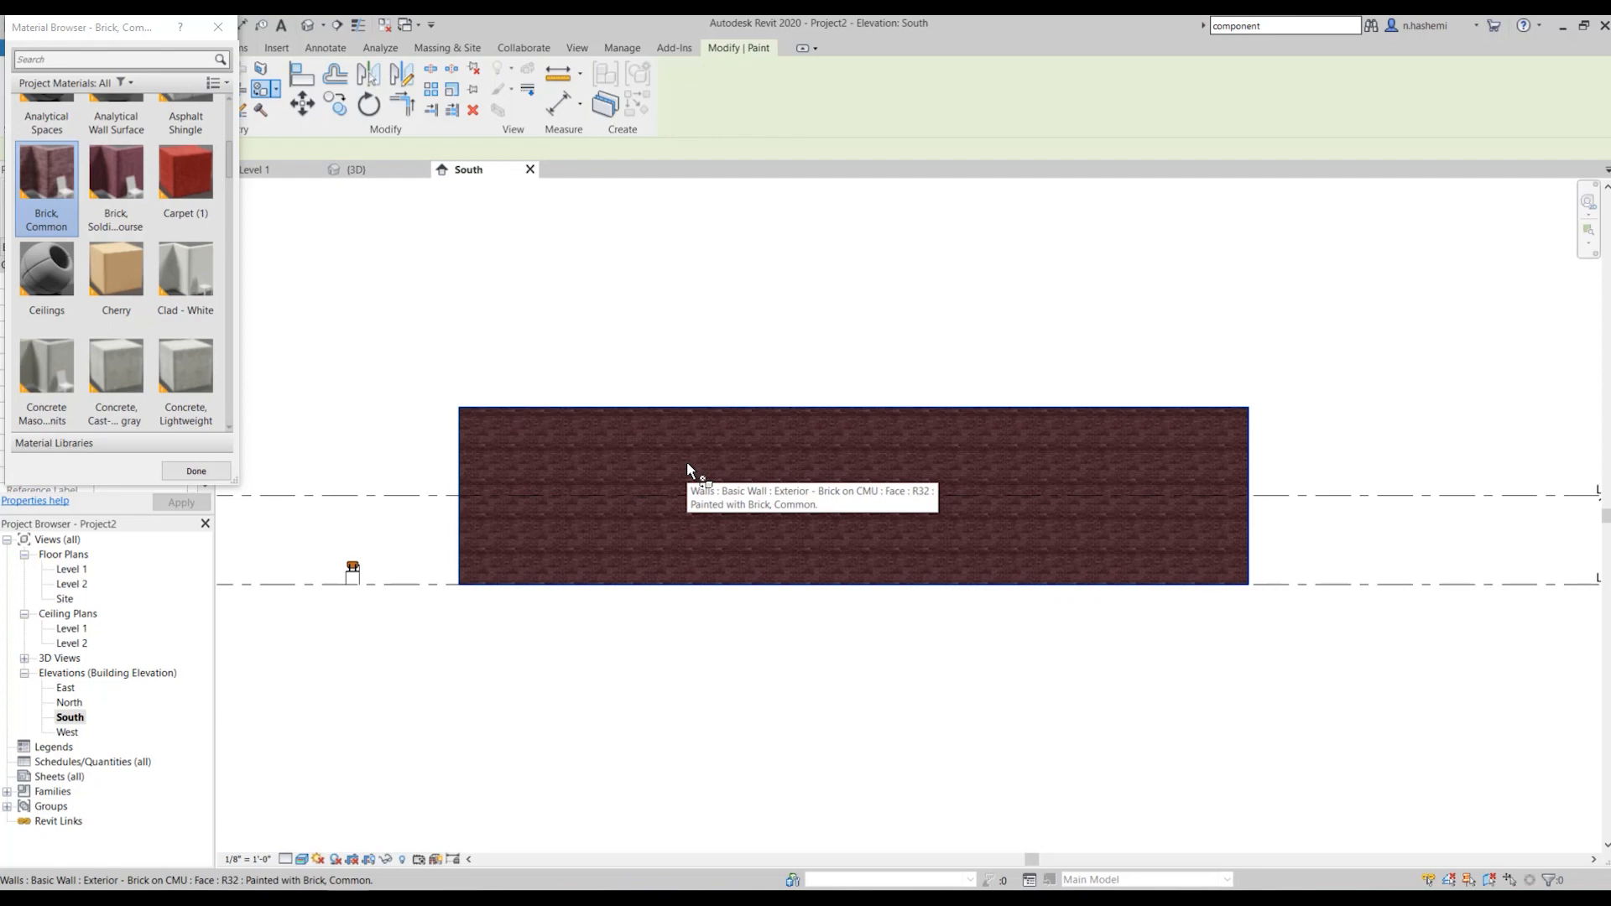
{"action": "left_click", "coordinate": [196, 471]}
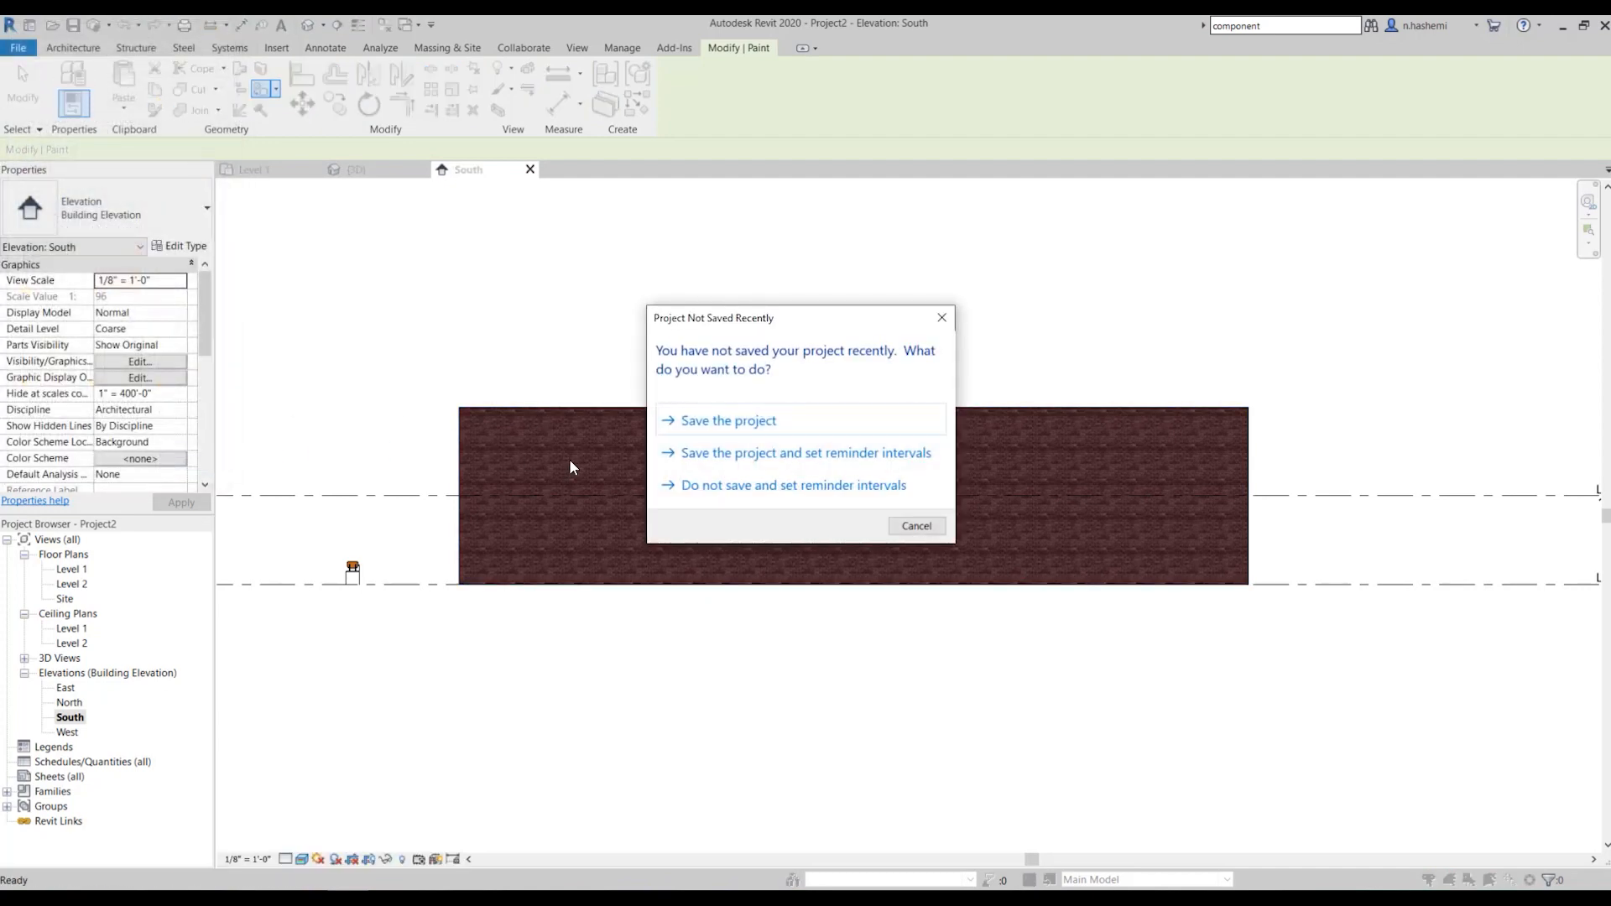
{"action": "left_click", "coordinate": [916, 526]}
{"action": "key", "text": "Escape"}
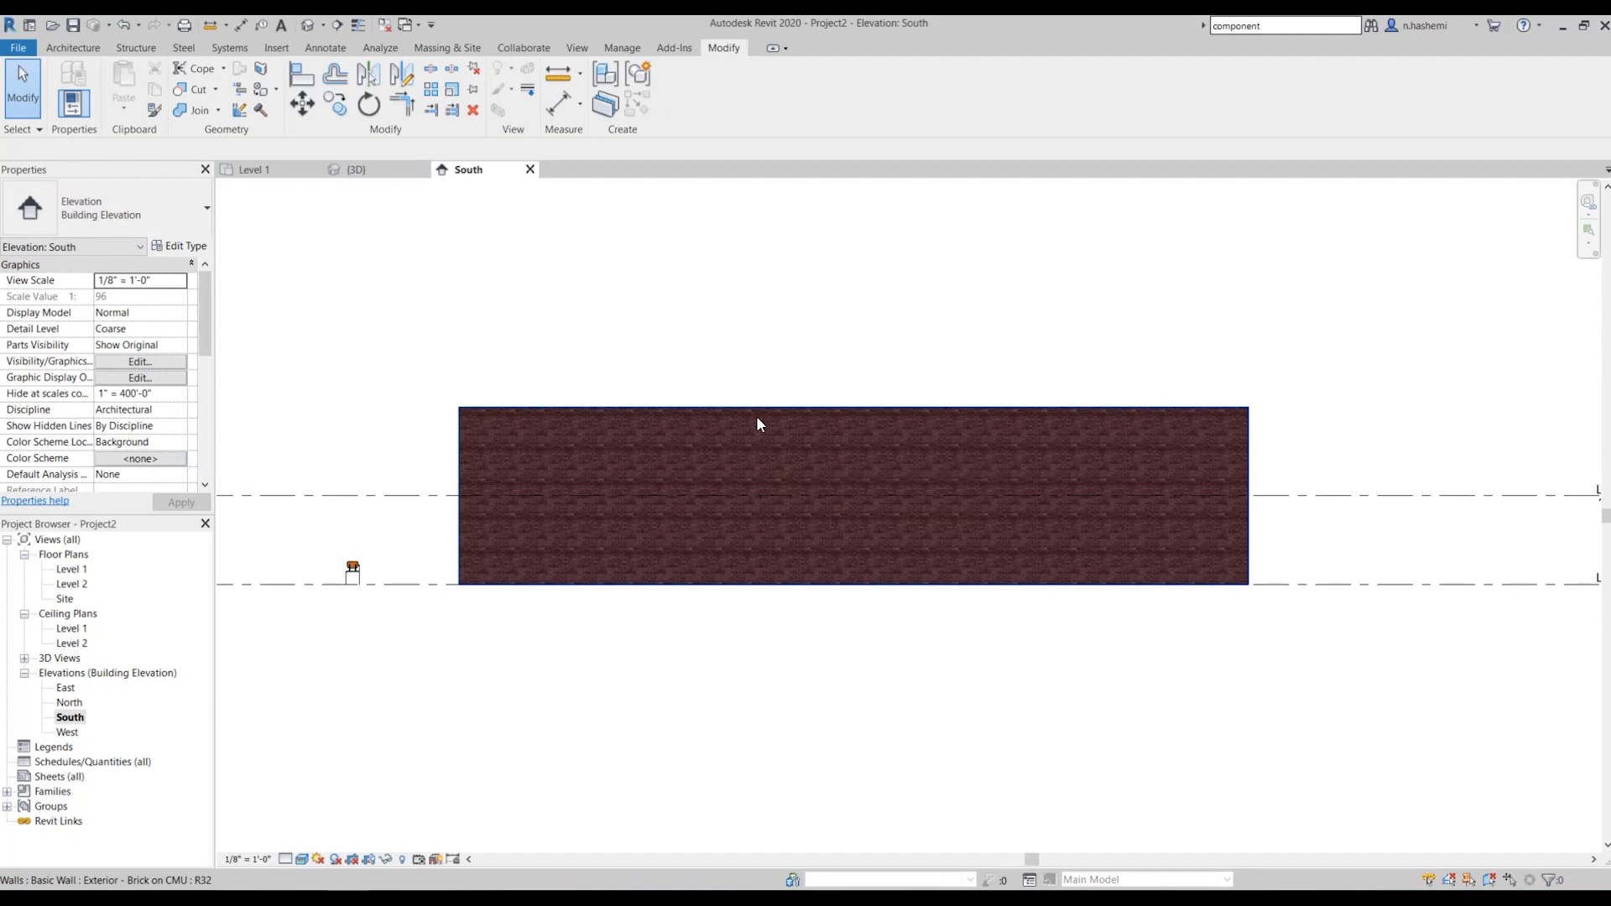
Remove the brick paint from the wall's south face
{"action": "left_click", "coordinate": [278, 90]}
{"action": "left_click", "coordinate": [251, 151]}
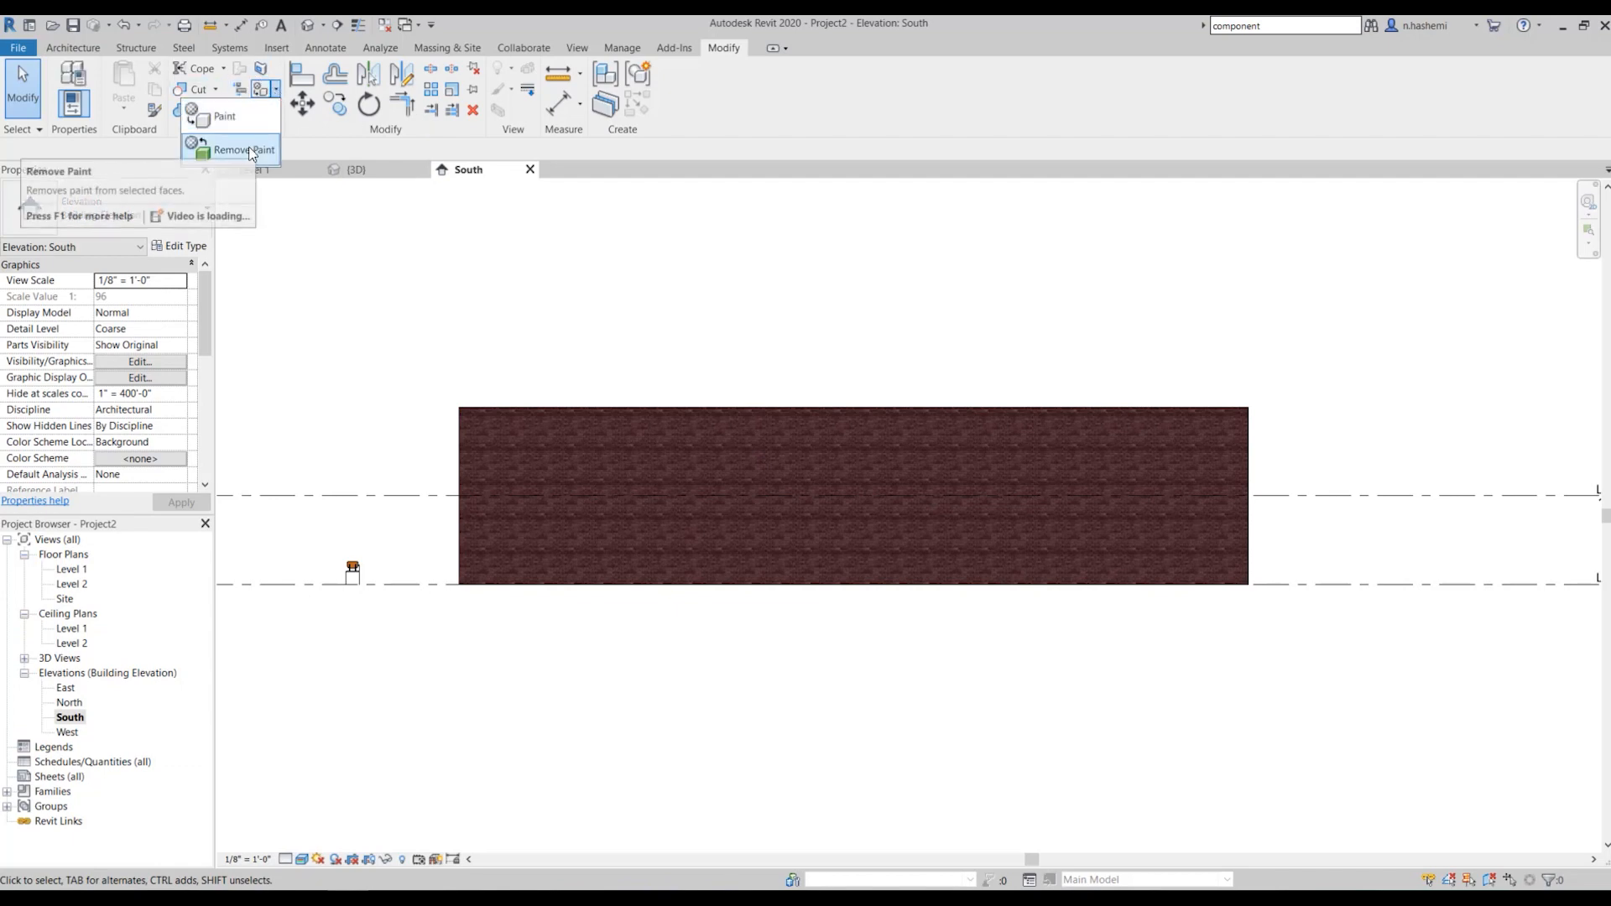
{"action": "left_click", "coordinate": [748, 445]}
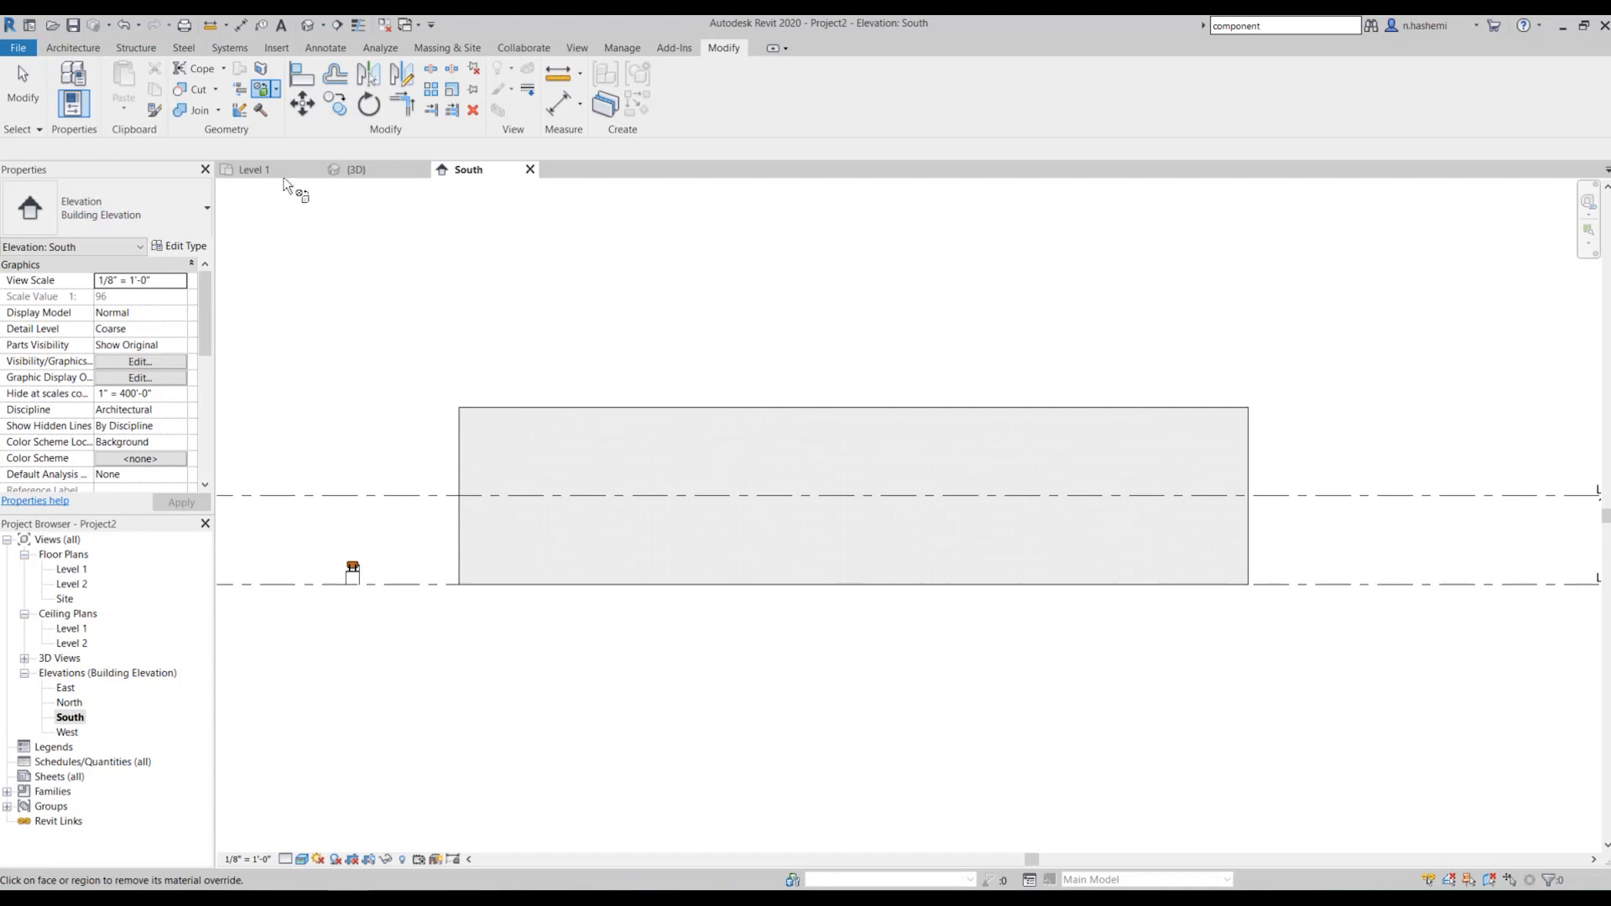
On the Level 1 plan, draw an Exterior - Brick on CMU wall 23' long straight down from the existing wall's left end
{"action": "left_click", "coordinate": [256, 170]}
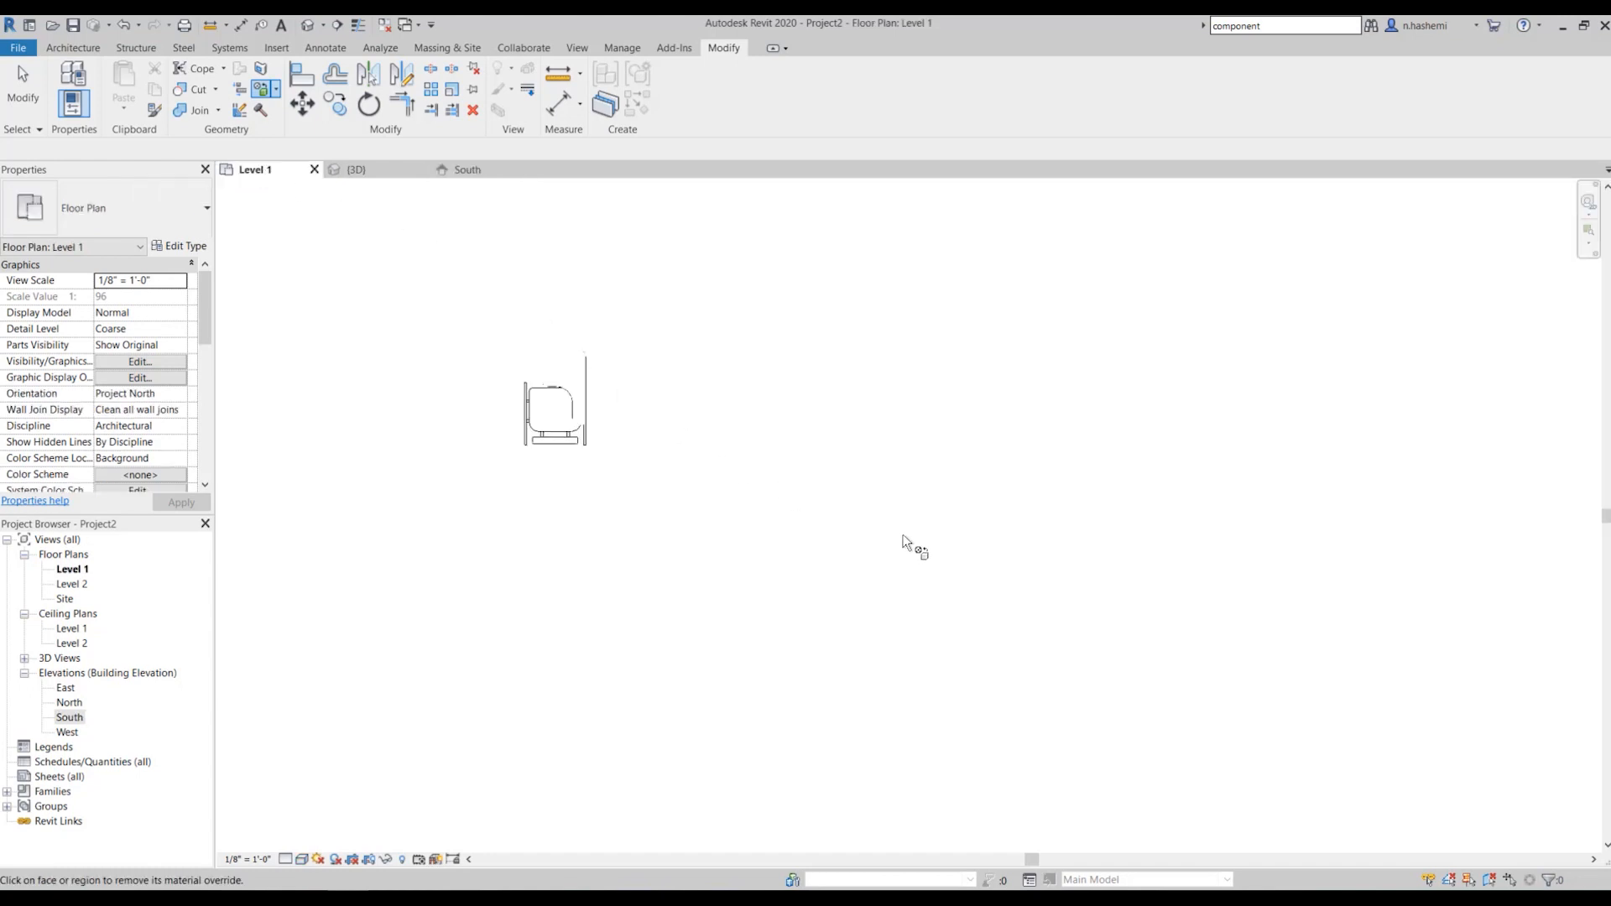
{"action": "scroll", "coordinate": [651, 547], "scroll_direction": "down", "scroll_amount": 5}
{"action": "scroll", "coordinate": [1032, 601], "scroll_direction": "up", "scroll_amount": 2}
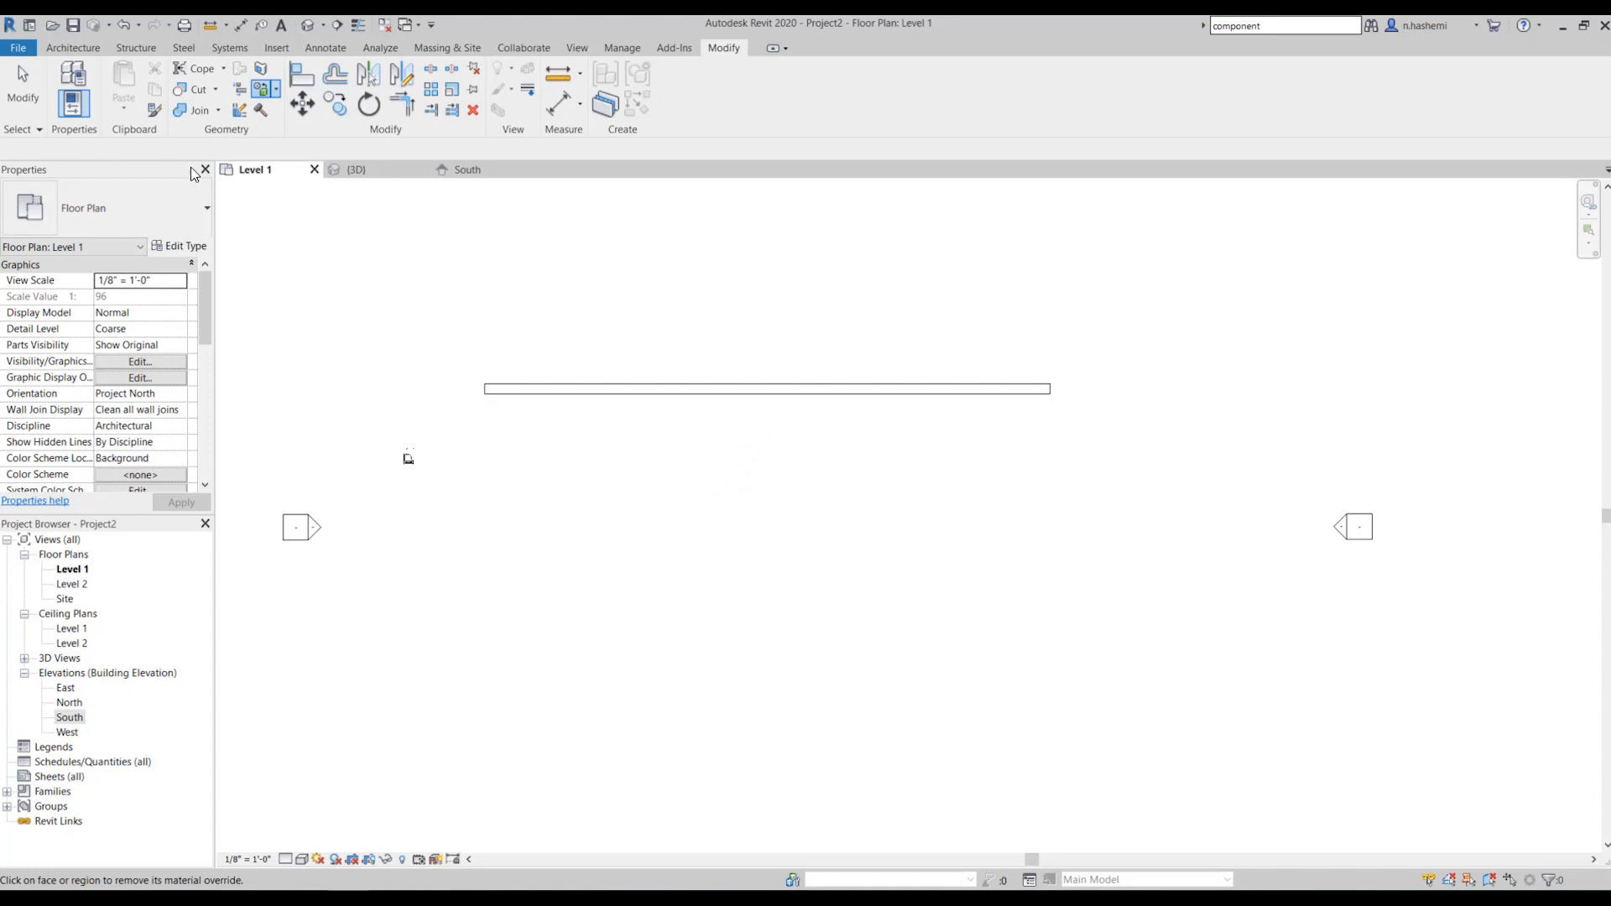
{"action": "left_click", "coordinate": [73, 80]}
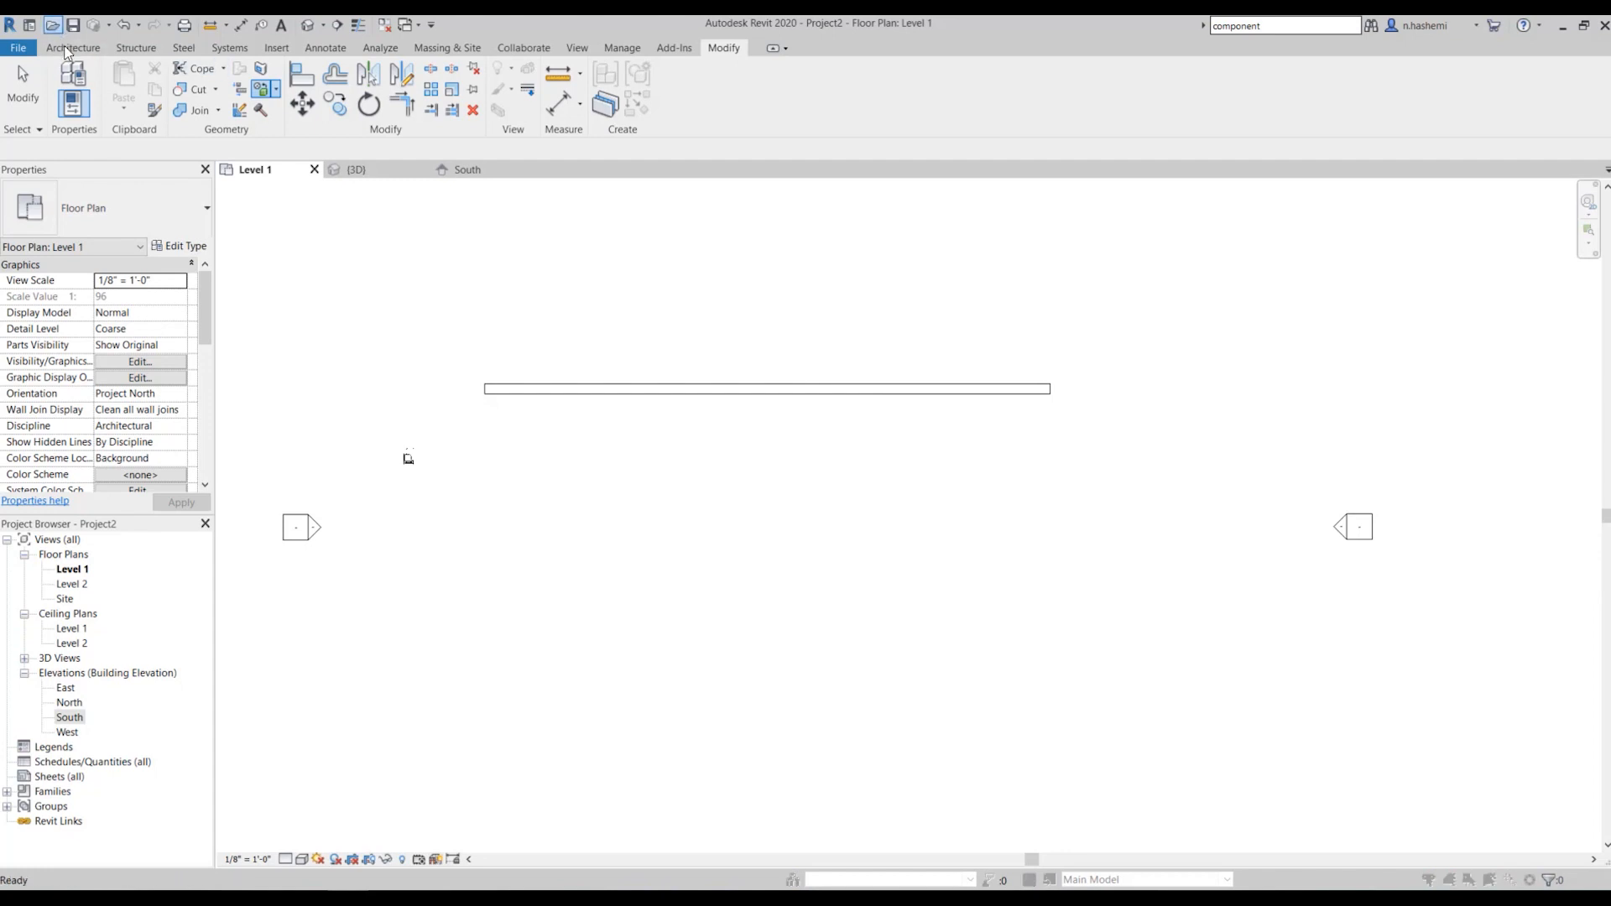
{"action": "left_click", "coordinate": [1093, 264]}
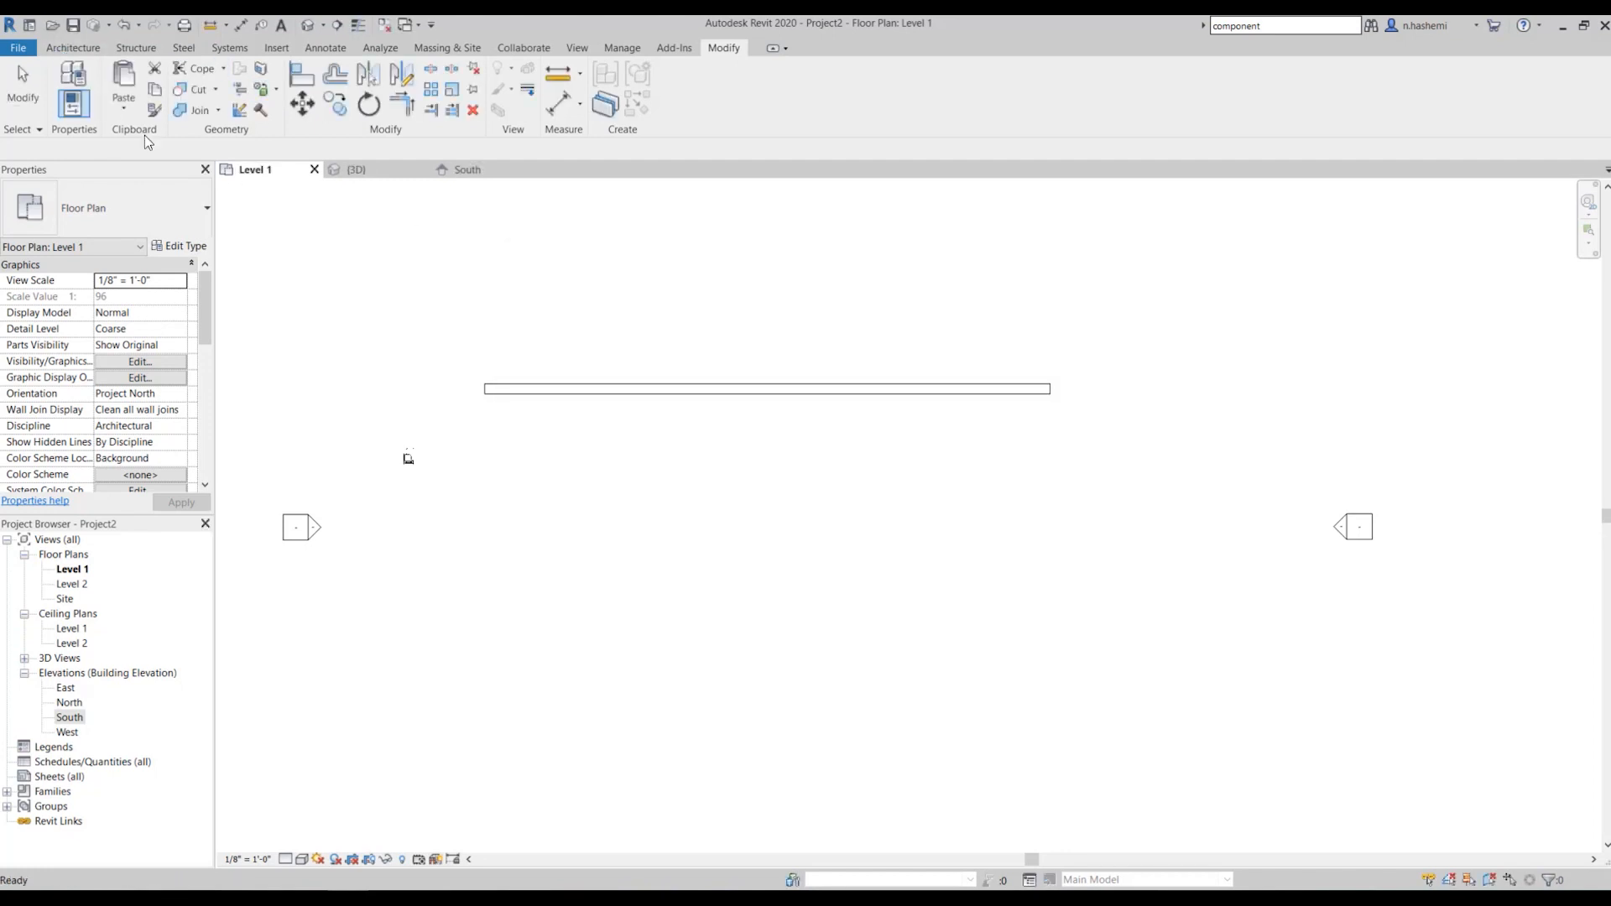
{"action": "left_click", "coordinate": [73, 48]}
{"action": "left_click", "coordinate": [68, 82]}
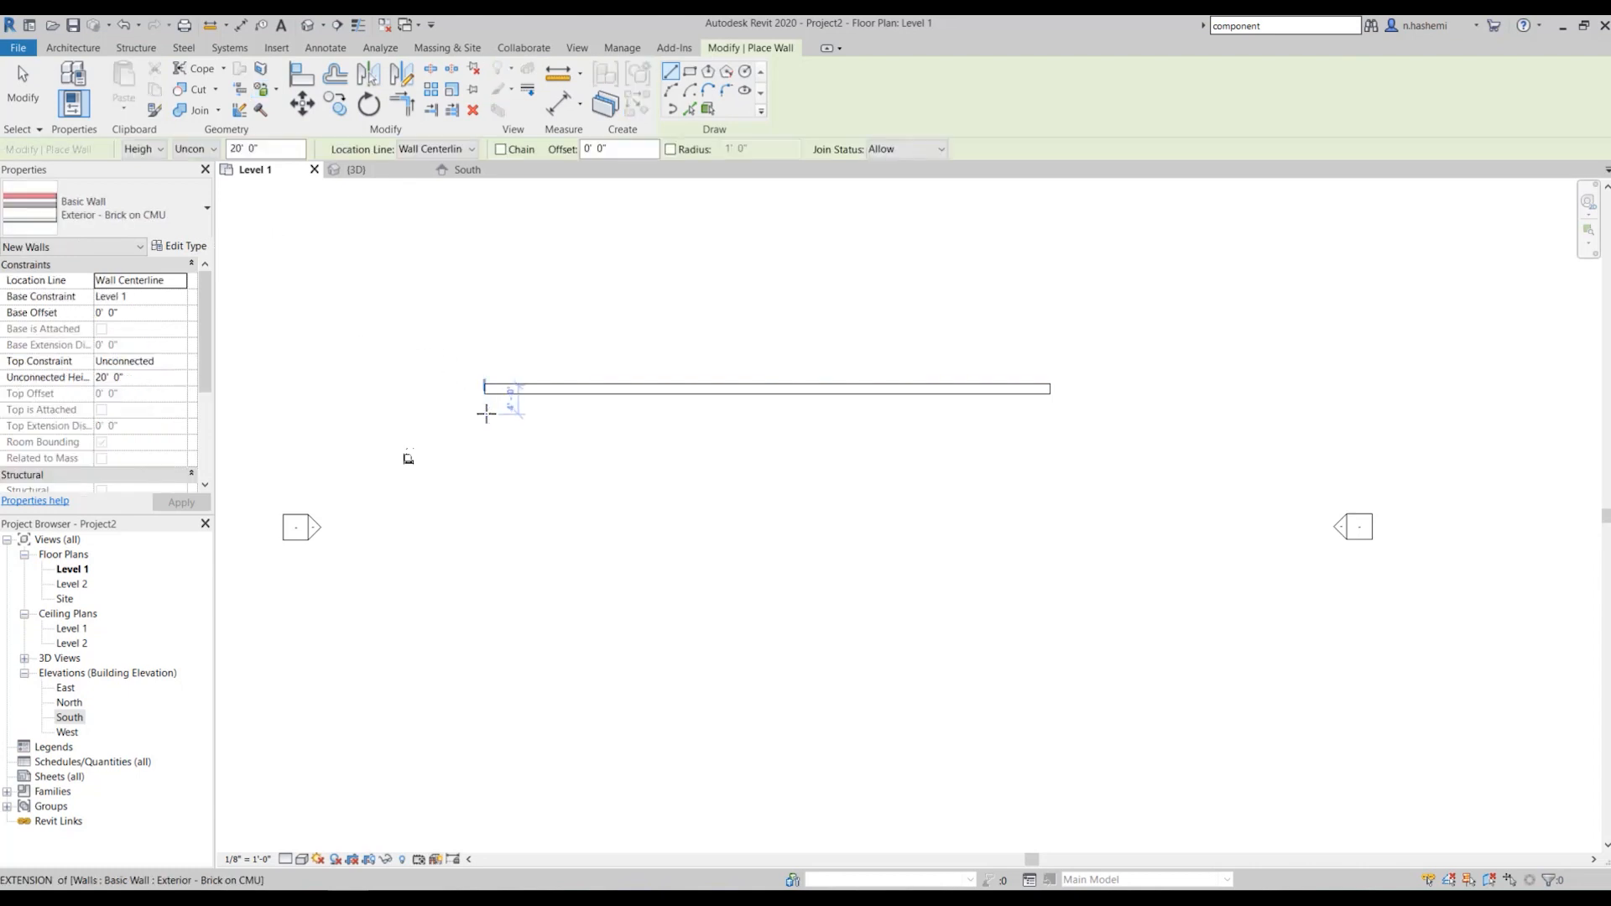
{"action": "scroll", "coordinate": [485, 394], "scroll_direction": "up", "scroll_amount": 1}
{"action": "left_click", "coordinate": [485, 380]}
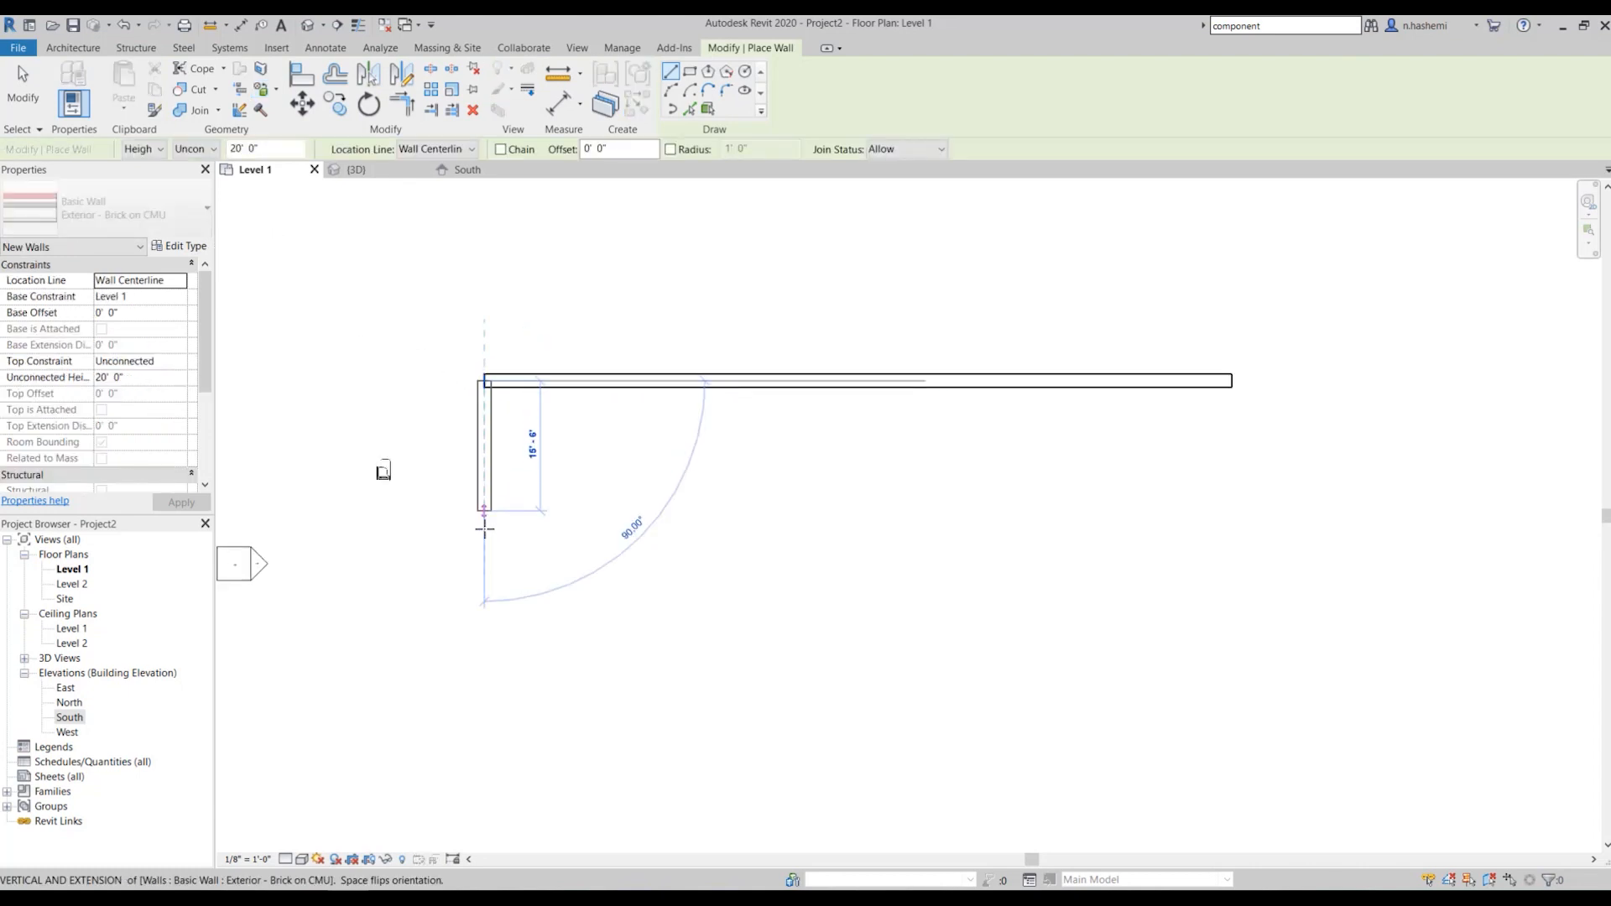
{"action": "left_click", "coordinate": [484, 574]}
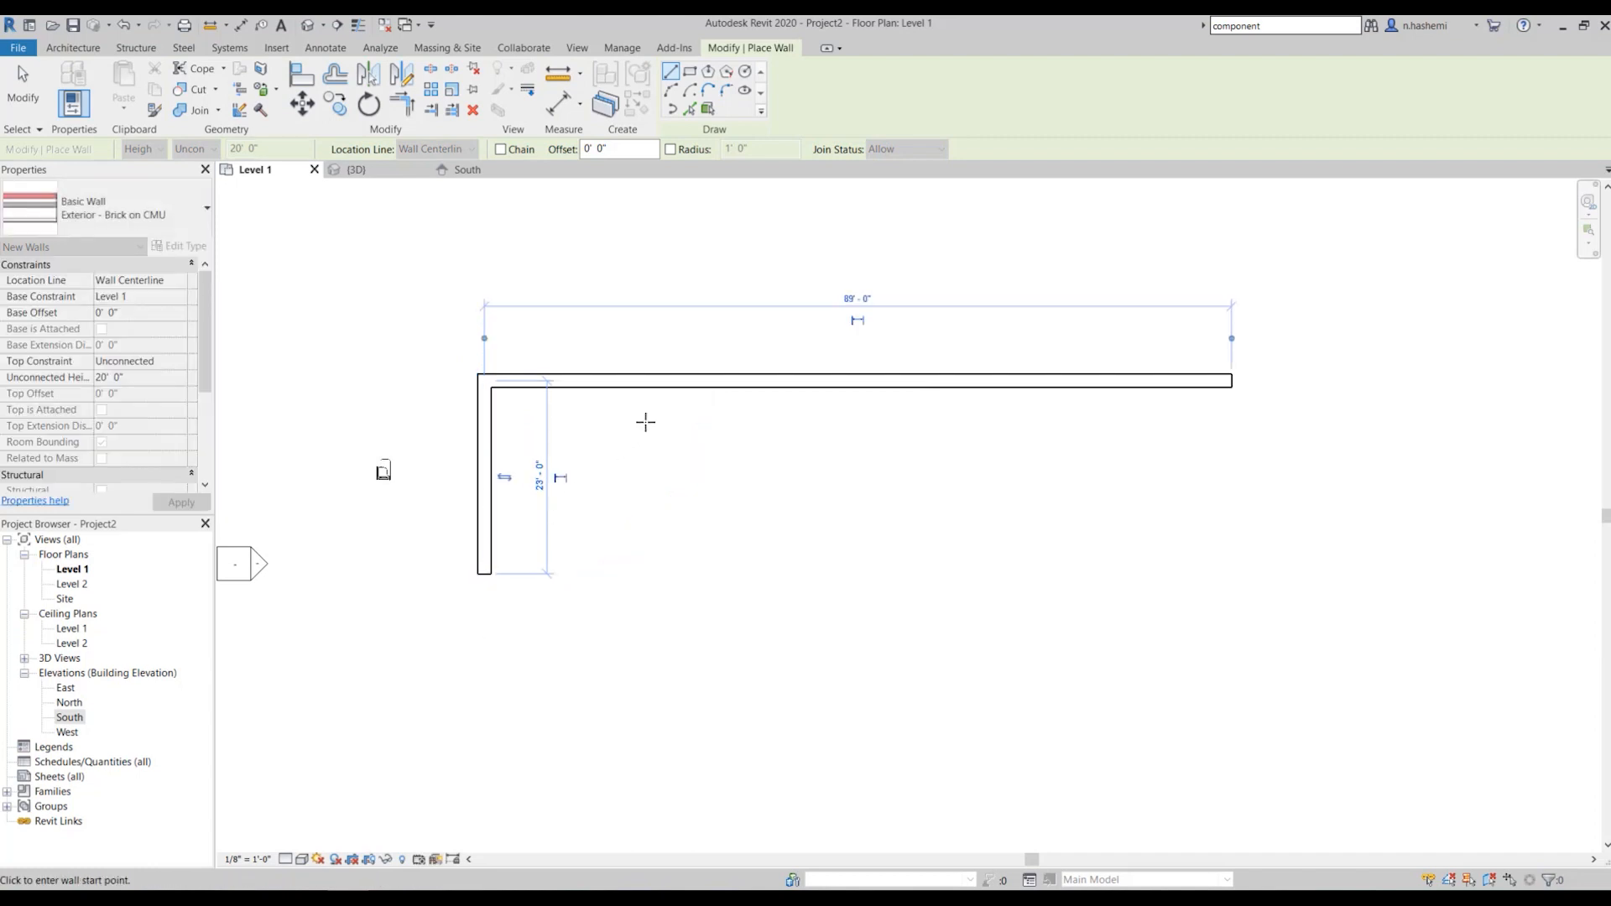
Draw four more 23' walls down from the long wall, spaced 21'-6", 23', 21'-6" and 23' apart, ending at its right end
{"action": "left_click", "coordinate": [661, 382]}
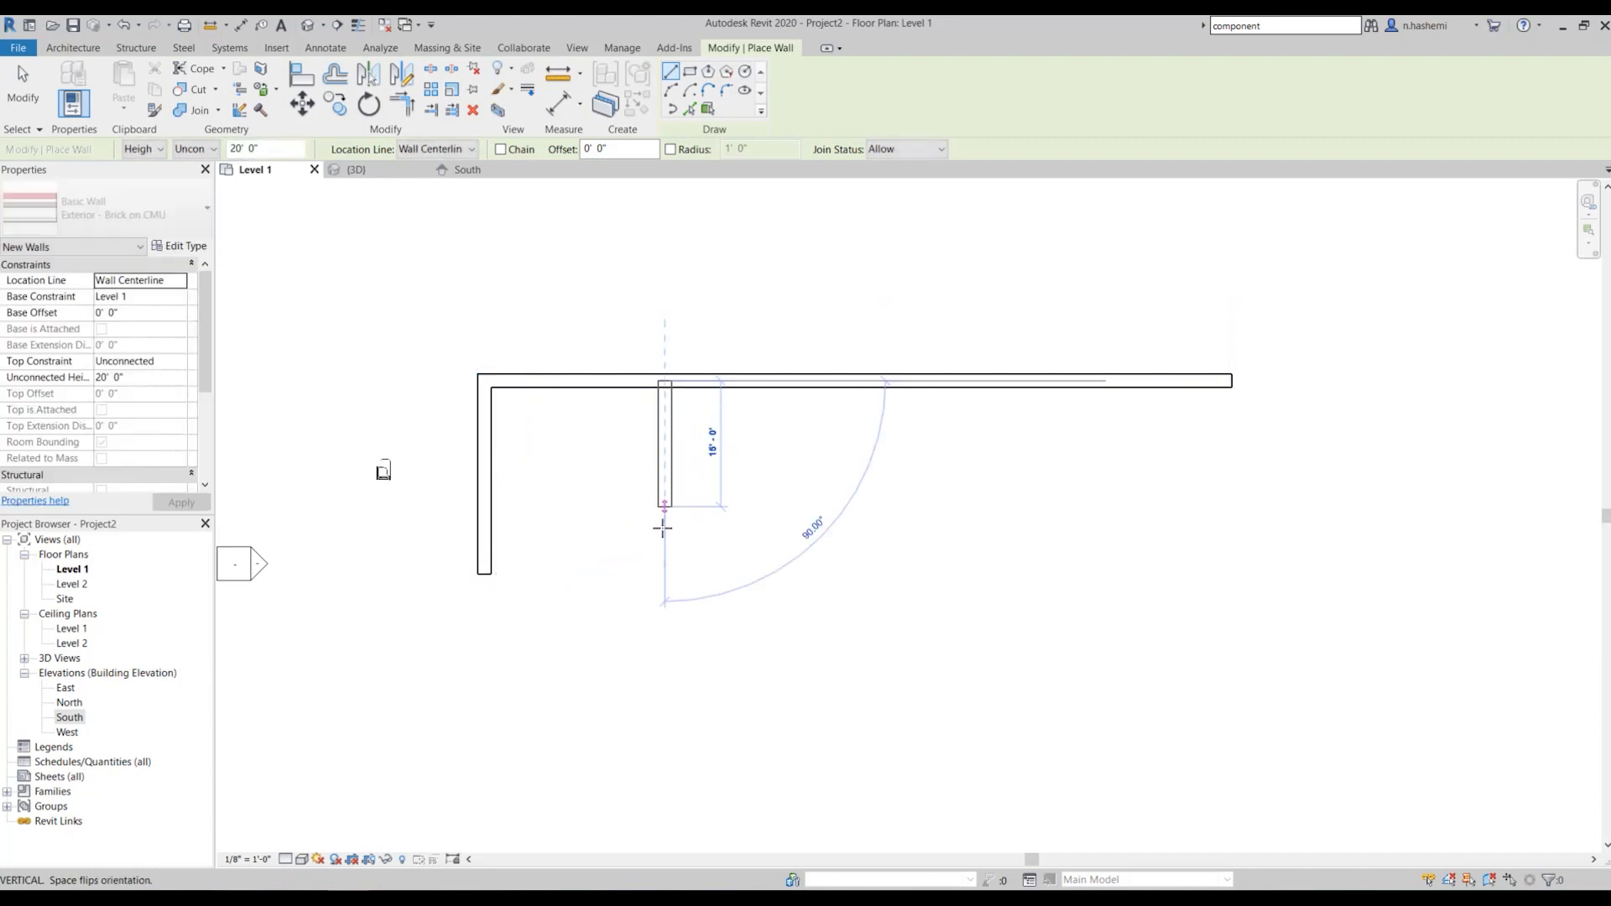
{"action": "left_click", "coordinate": [663, 574]}
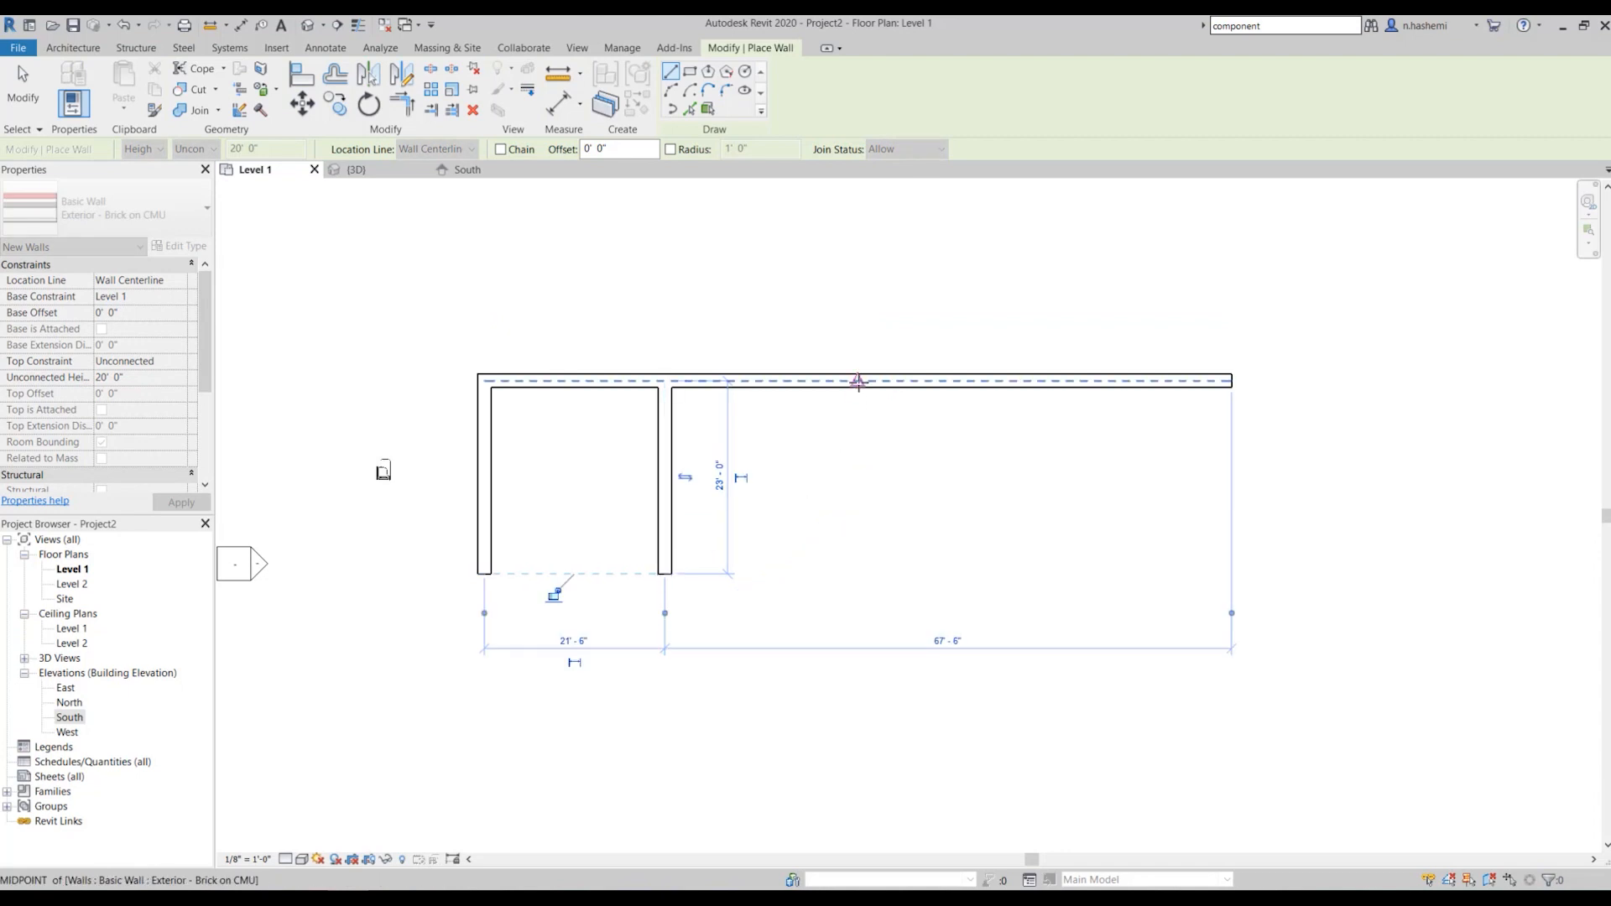
{"action": "left_click", "coordinate": [858, 382]}
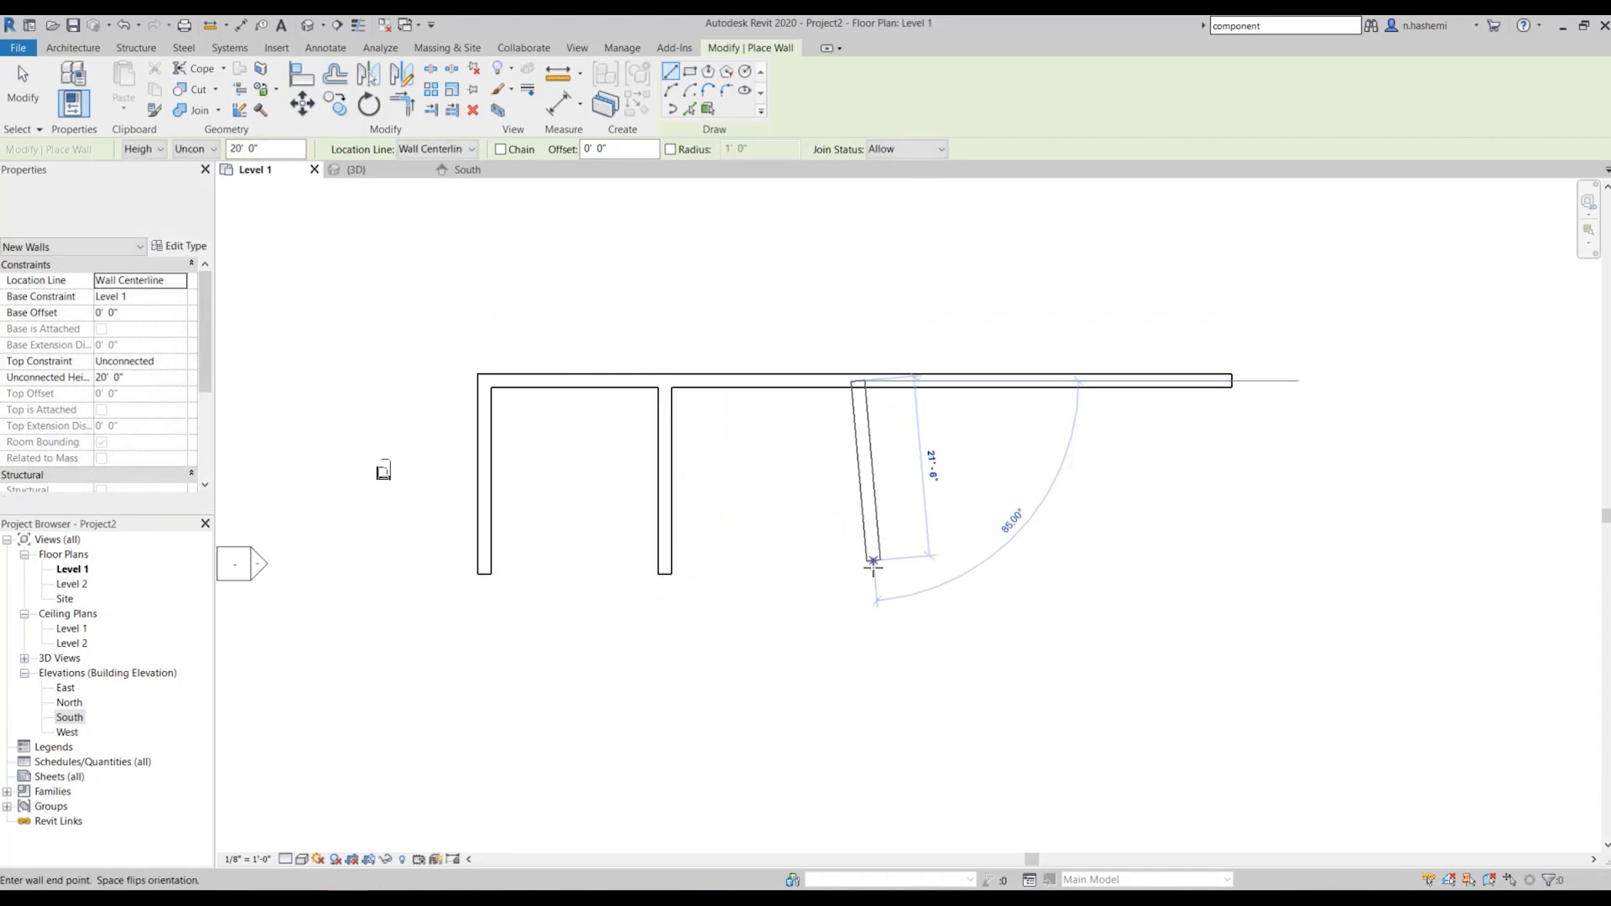
{"action": "left_click", "coordinate": [859, 574]}
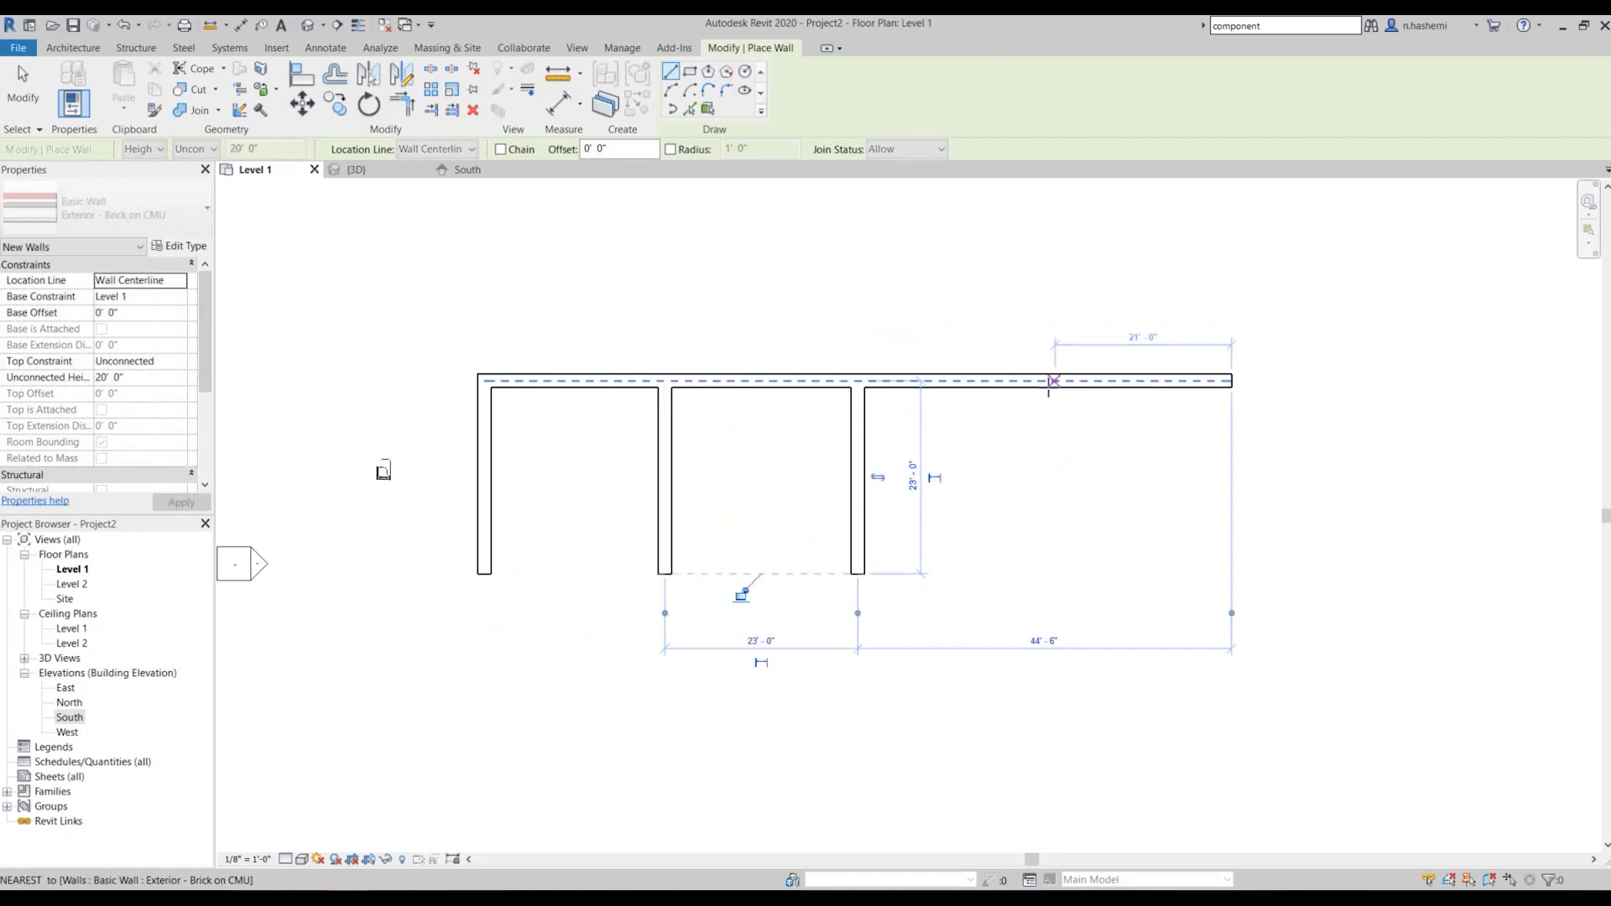
{"action": "left_click", "coordinate": [1039, 381]}
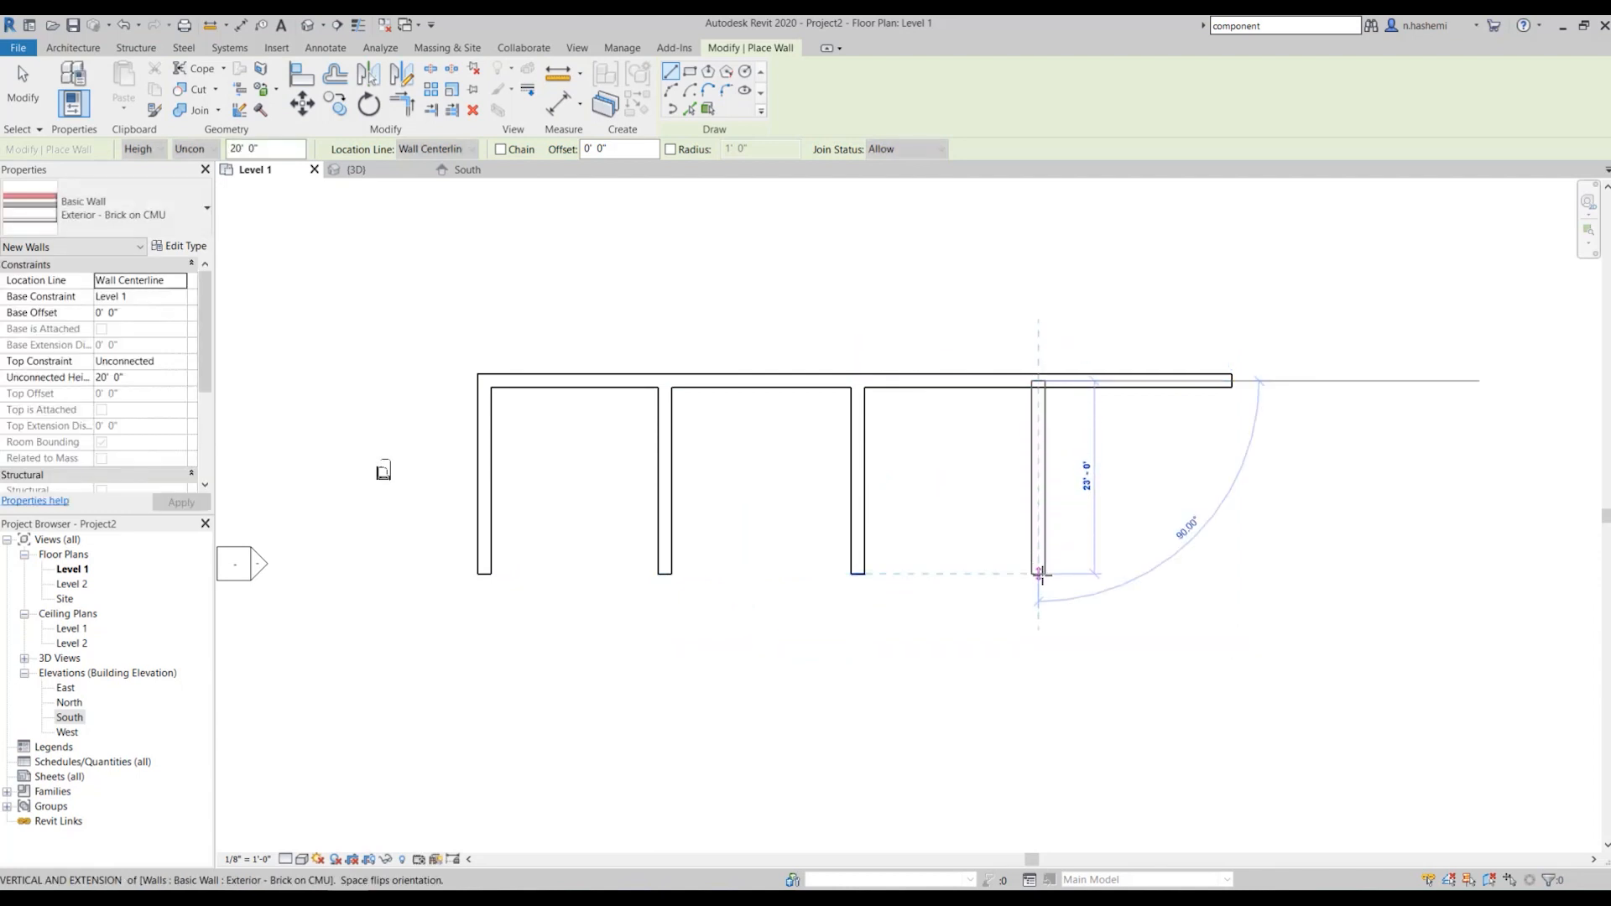
{"action": "left_click", "coordinate": [1039, 574]}
{"action": "left_click", "coordinate": [1231, 382]}
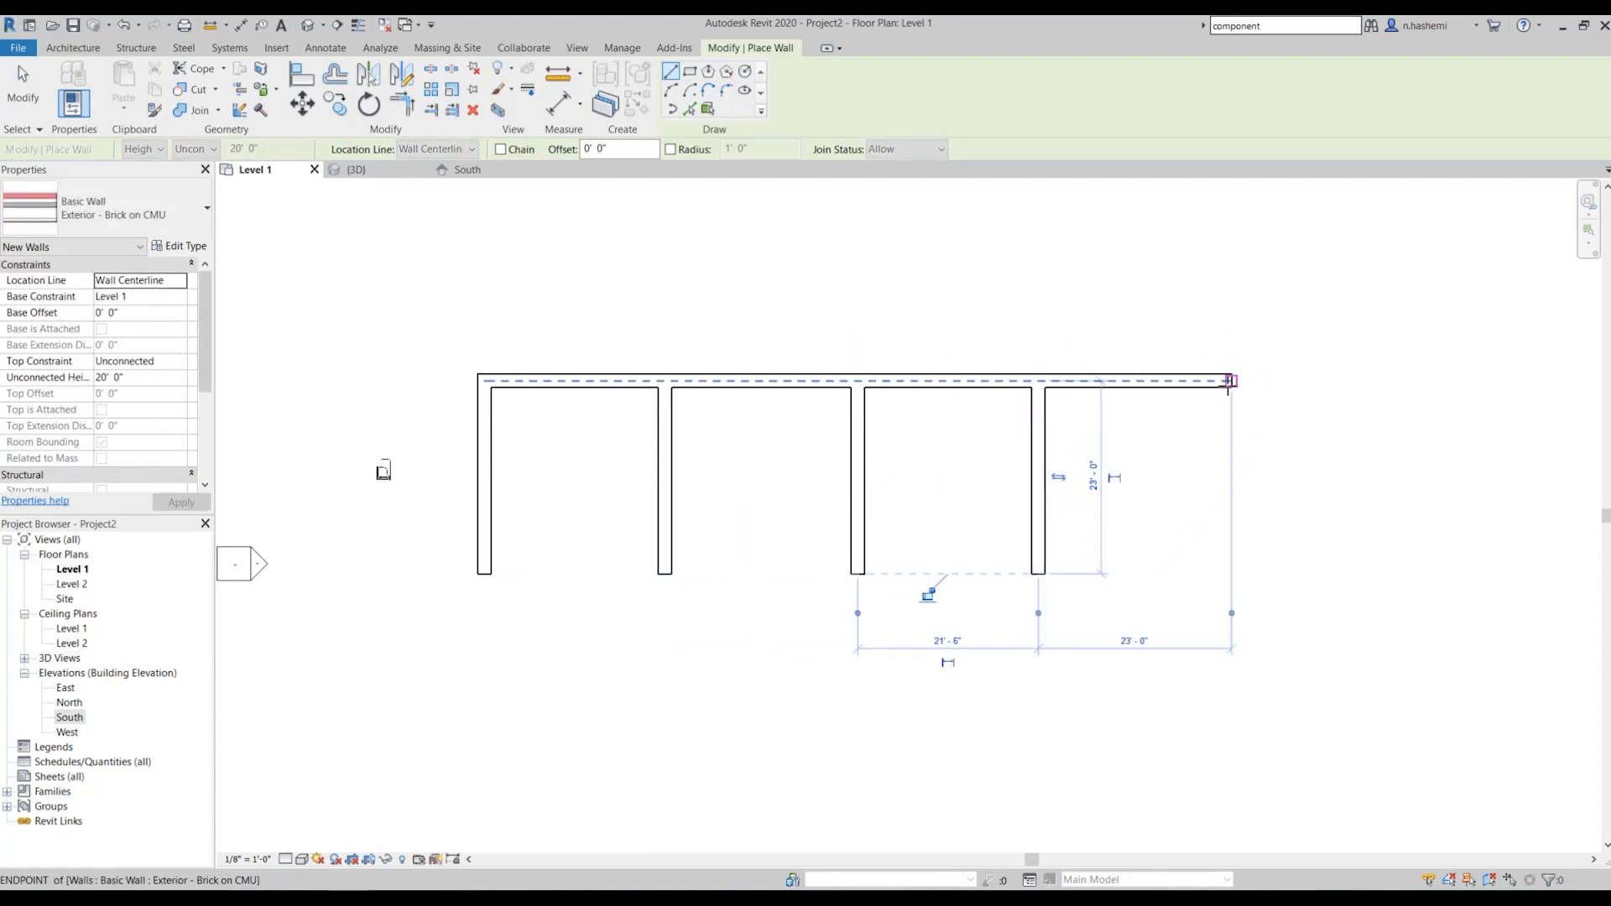
{"action": "left_click", "coordinate": [1231, 574]}
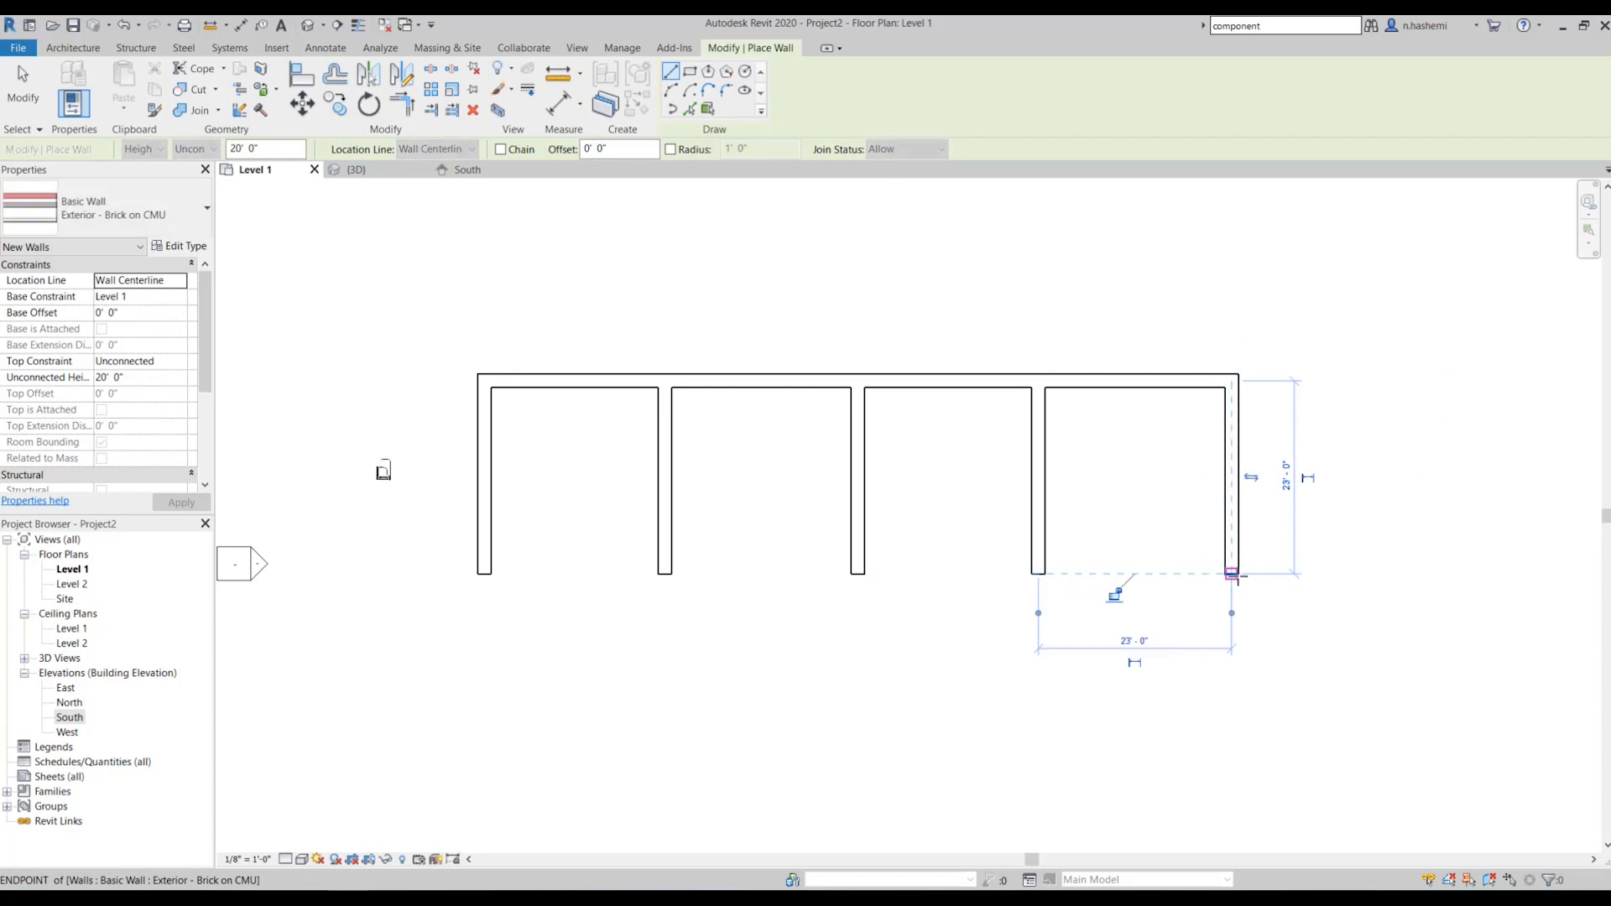
Finish placing walls and open the South building elevation view
{"action": "key", "text": "Escape"}
{"action": "key", "text": "Escape"}
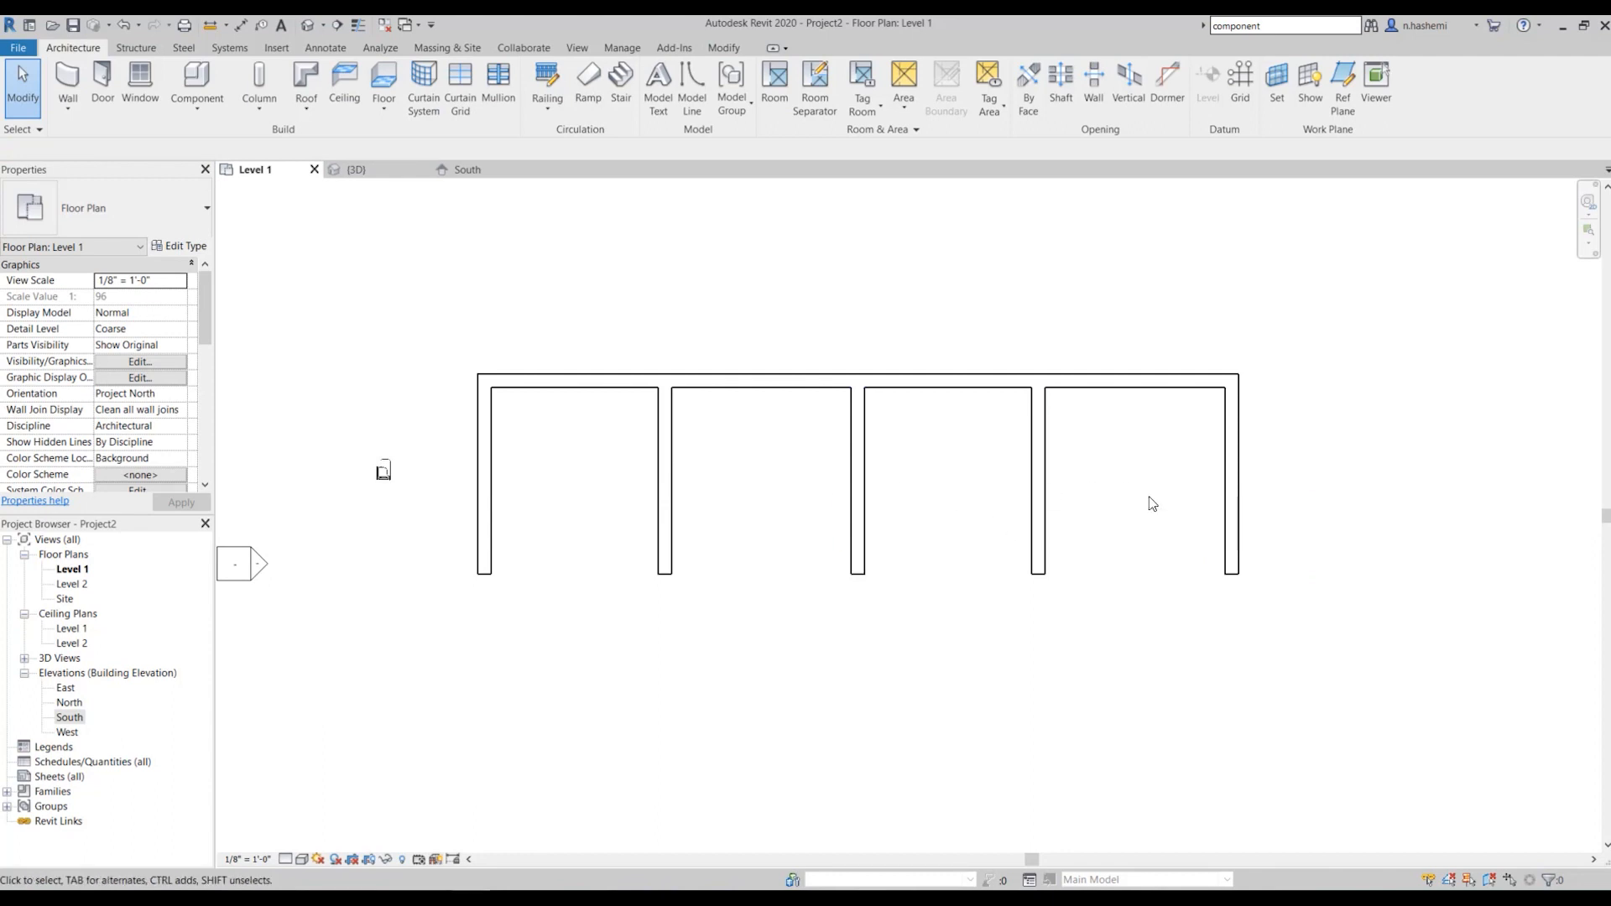
{"action": "double_click", "coordinate": [70, 718]}
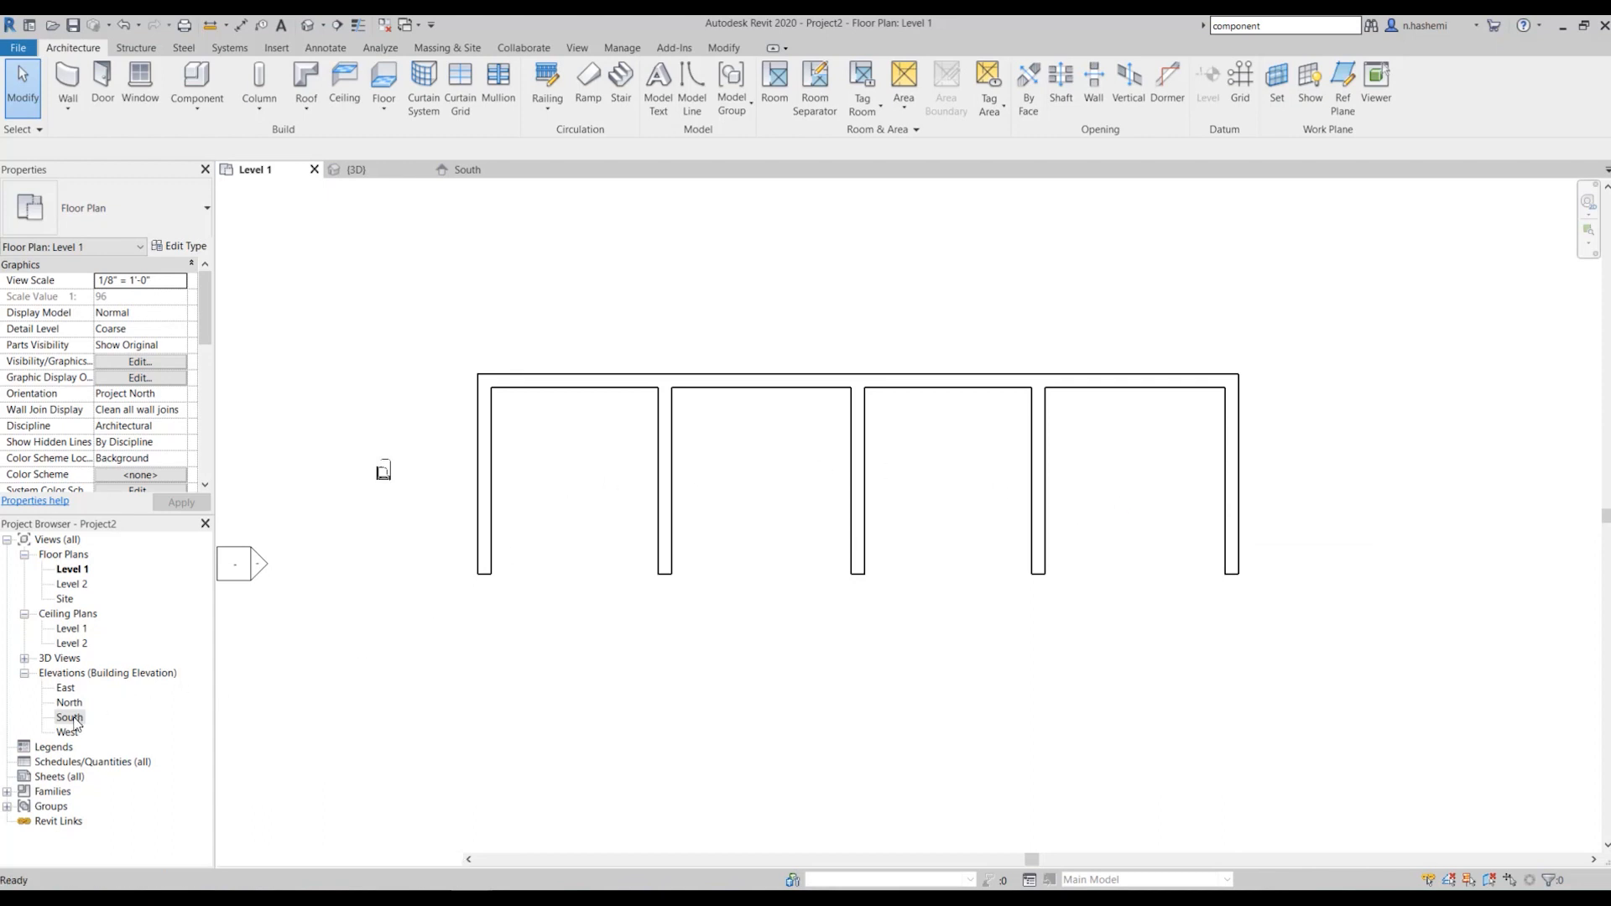
{"action": "left_click", "coordinate": [72, 719]}
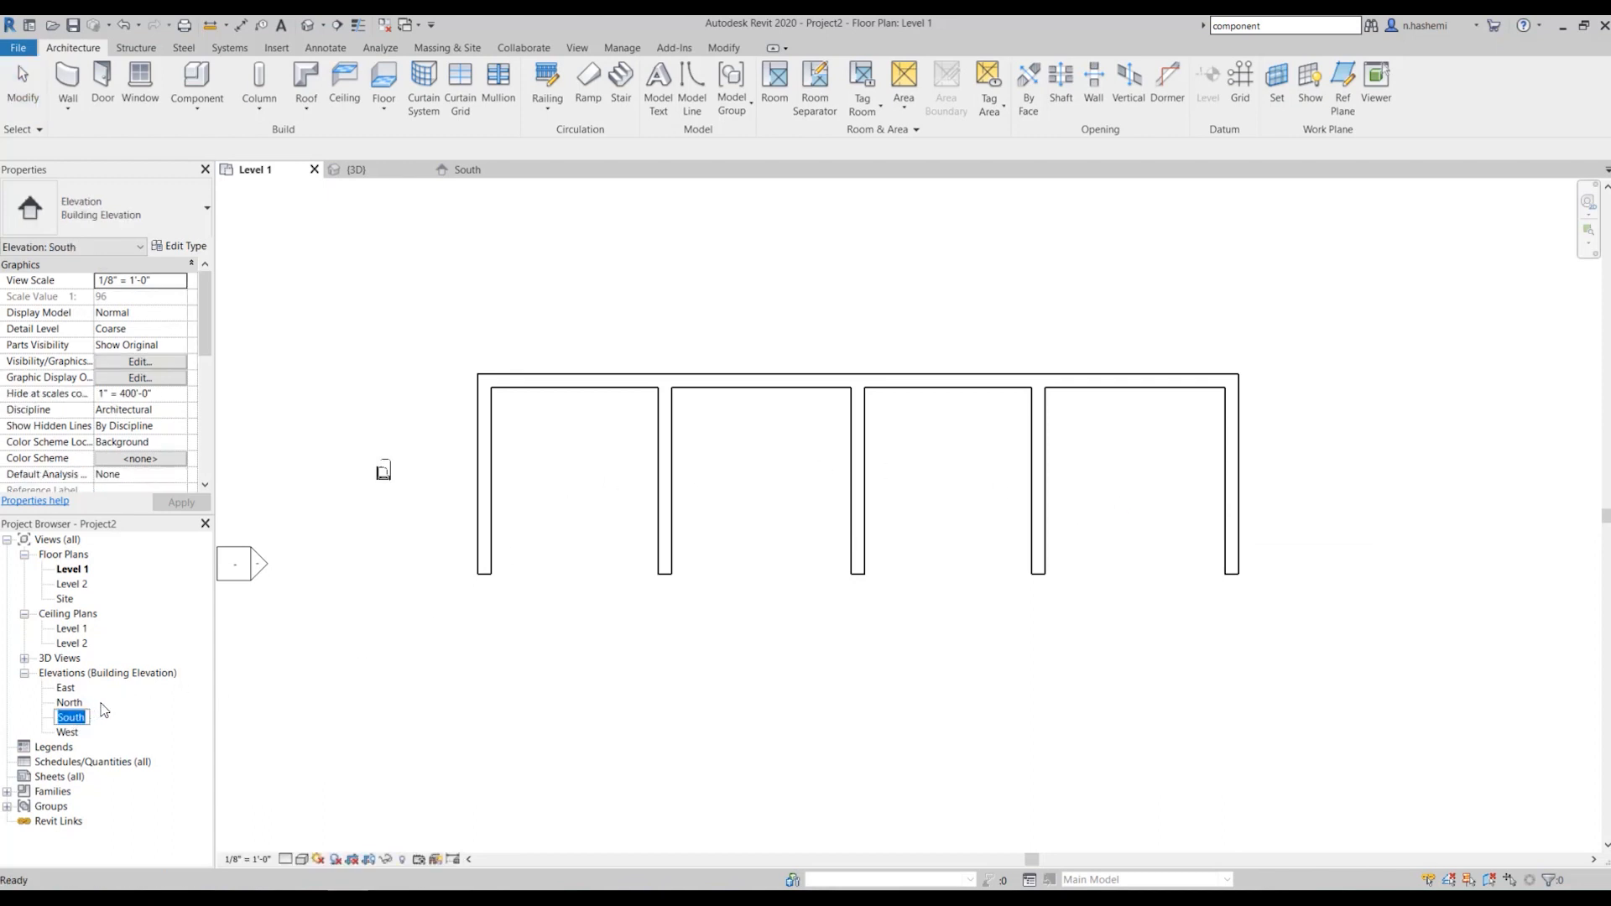
{"action": "left_click", "coordinate": [99, 722]}
{"action": "double_click", "coordinate": [72, 718]}
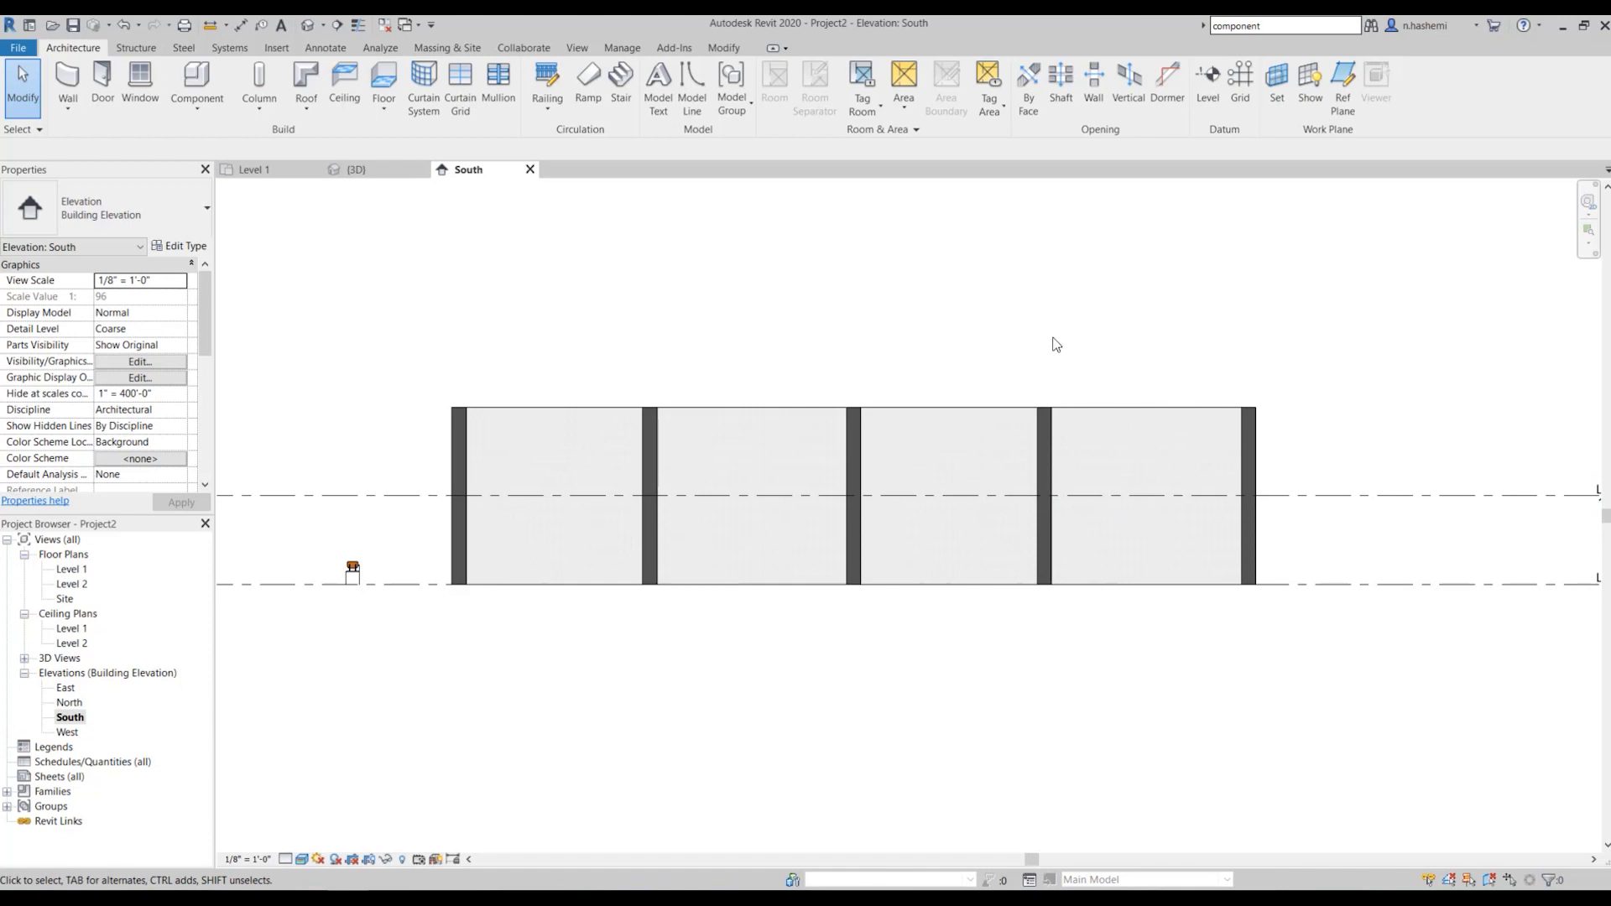
Paint the long wall's south face with the Parking Stripe material, then finish painting
{"action": "left_click", "coordinate": [625, 48]}
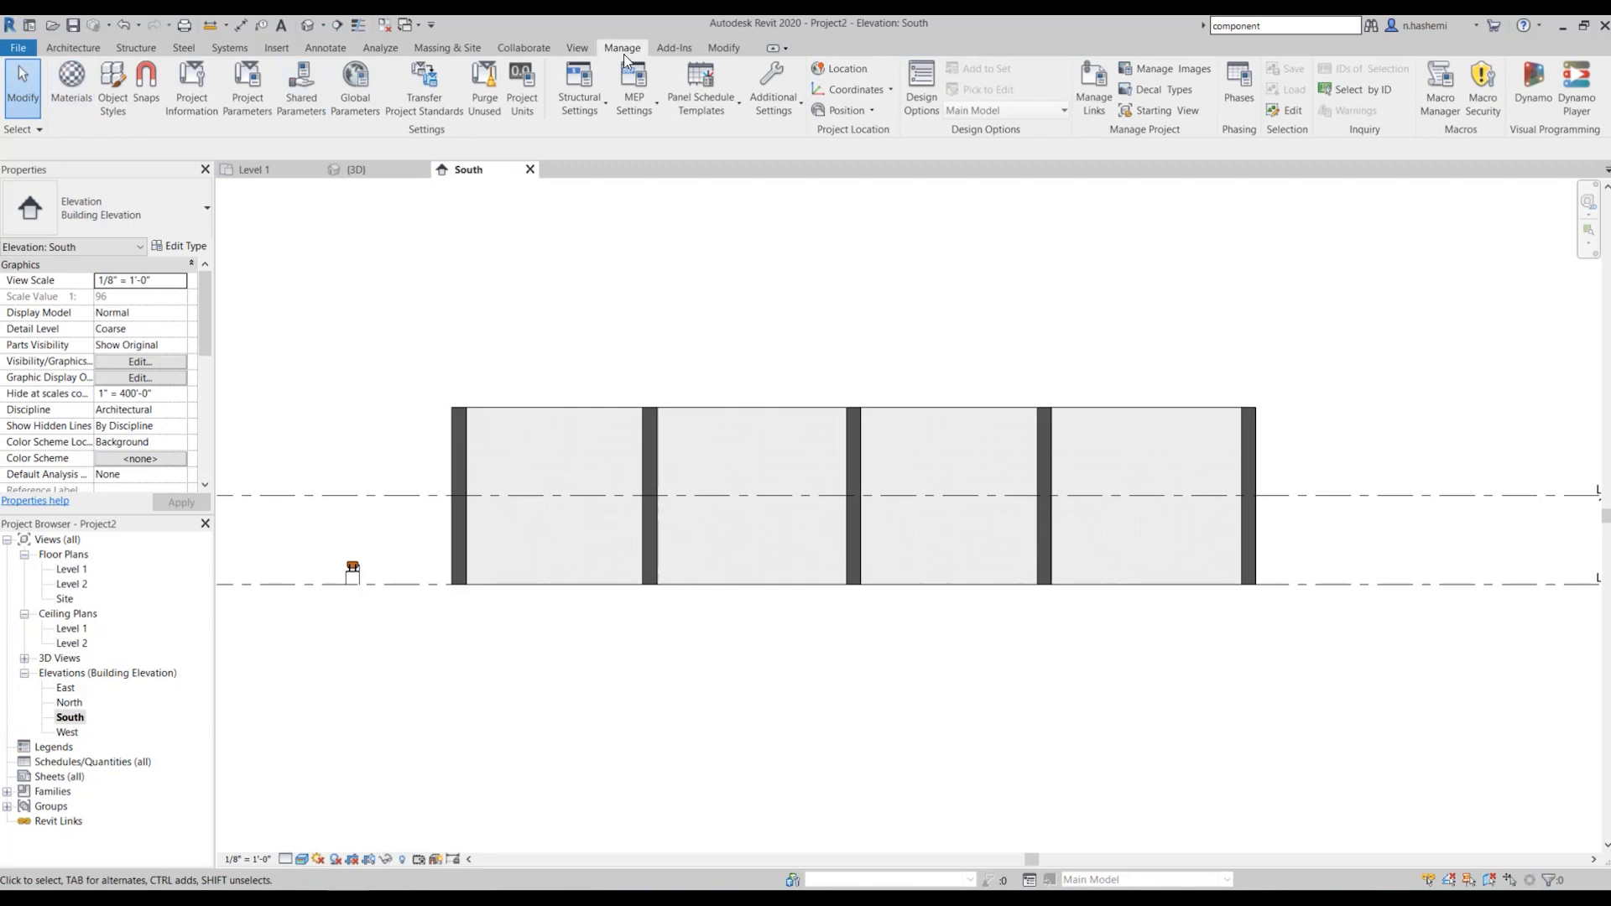
{"action": "left_click", "coordinate": [721, 50]}
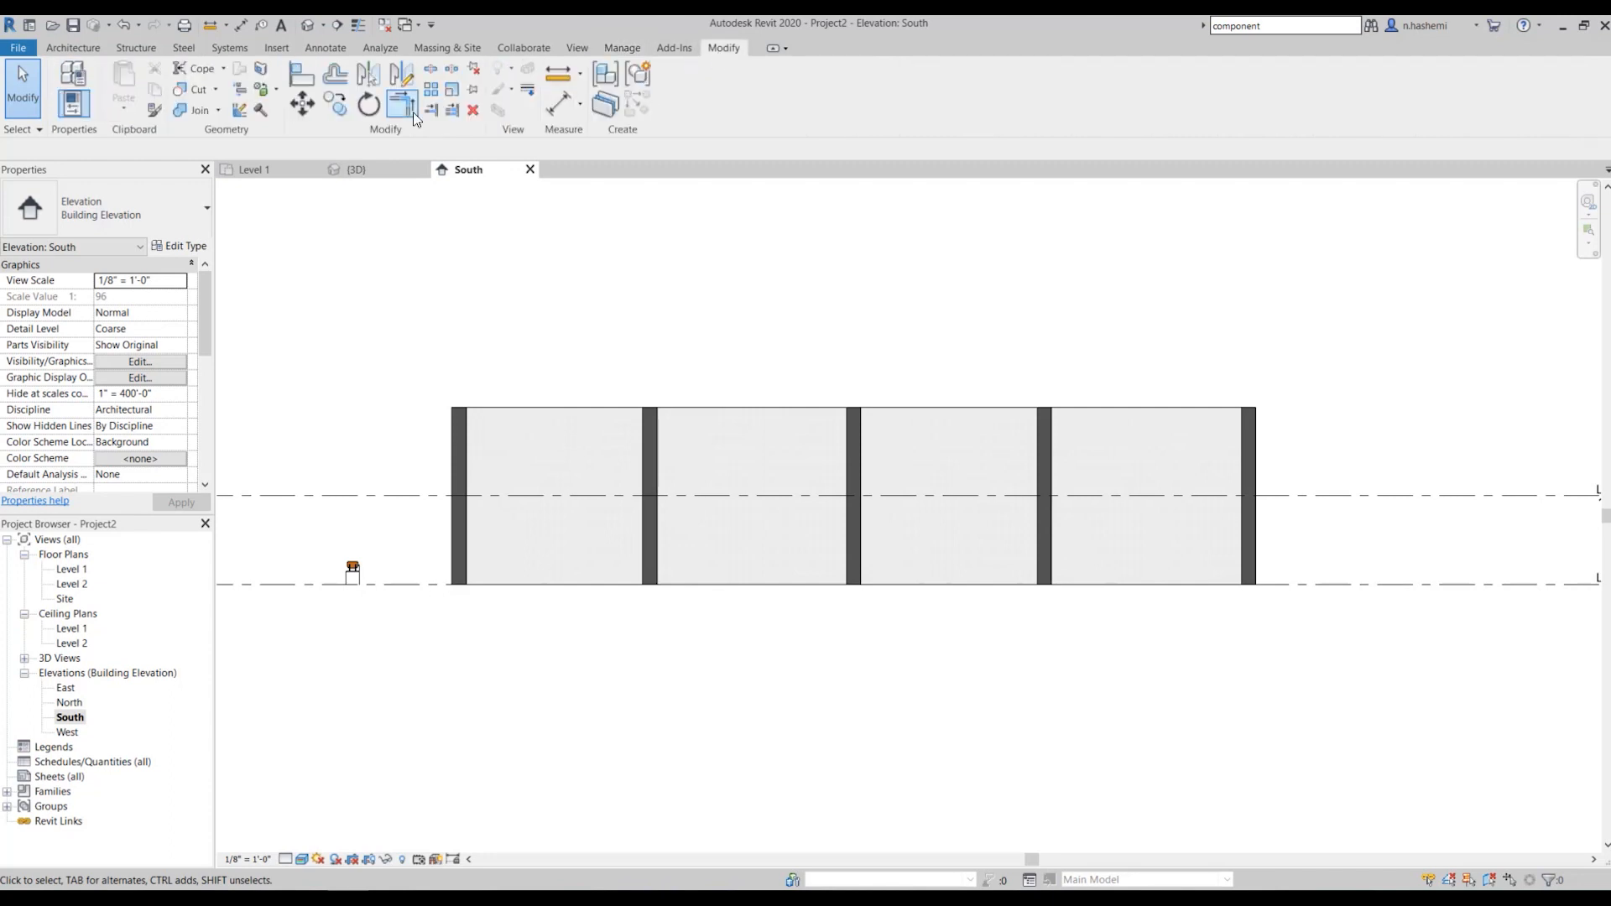
{"action": "left_click", "coordinate": [276, 89]}
{"action": "left_click", "coordinate": [249, 124]}
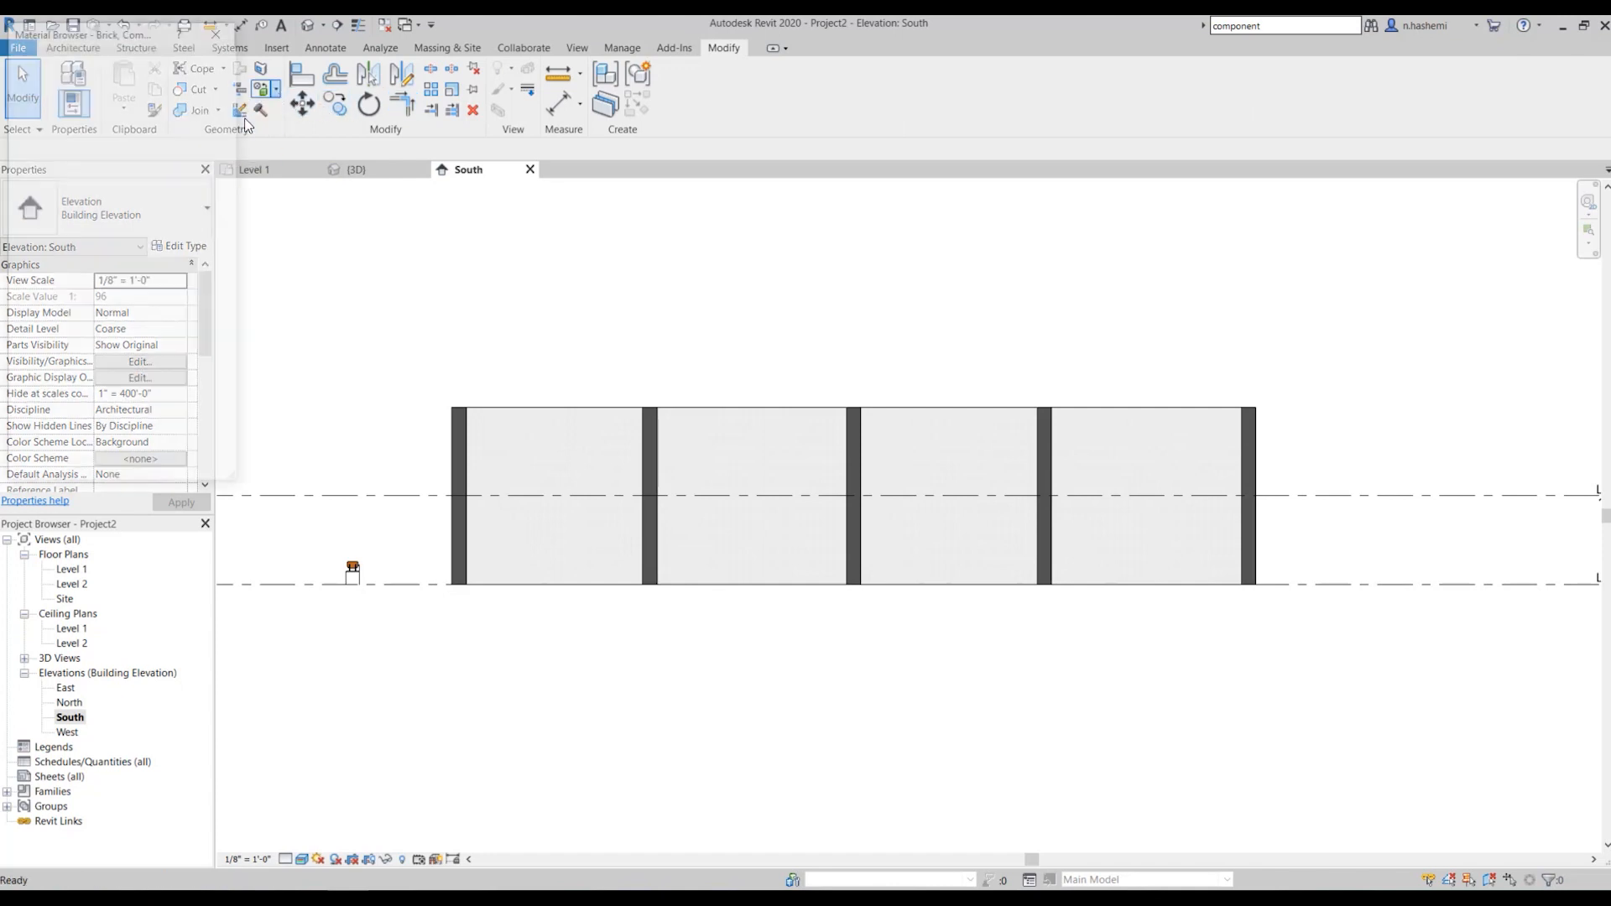
{"action": "scroll", "coordinate": [144, 285], "scroll_direction": "down", "scroll_amount": 10}
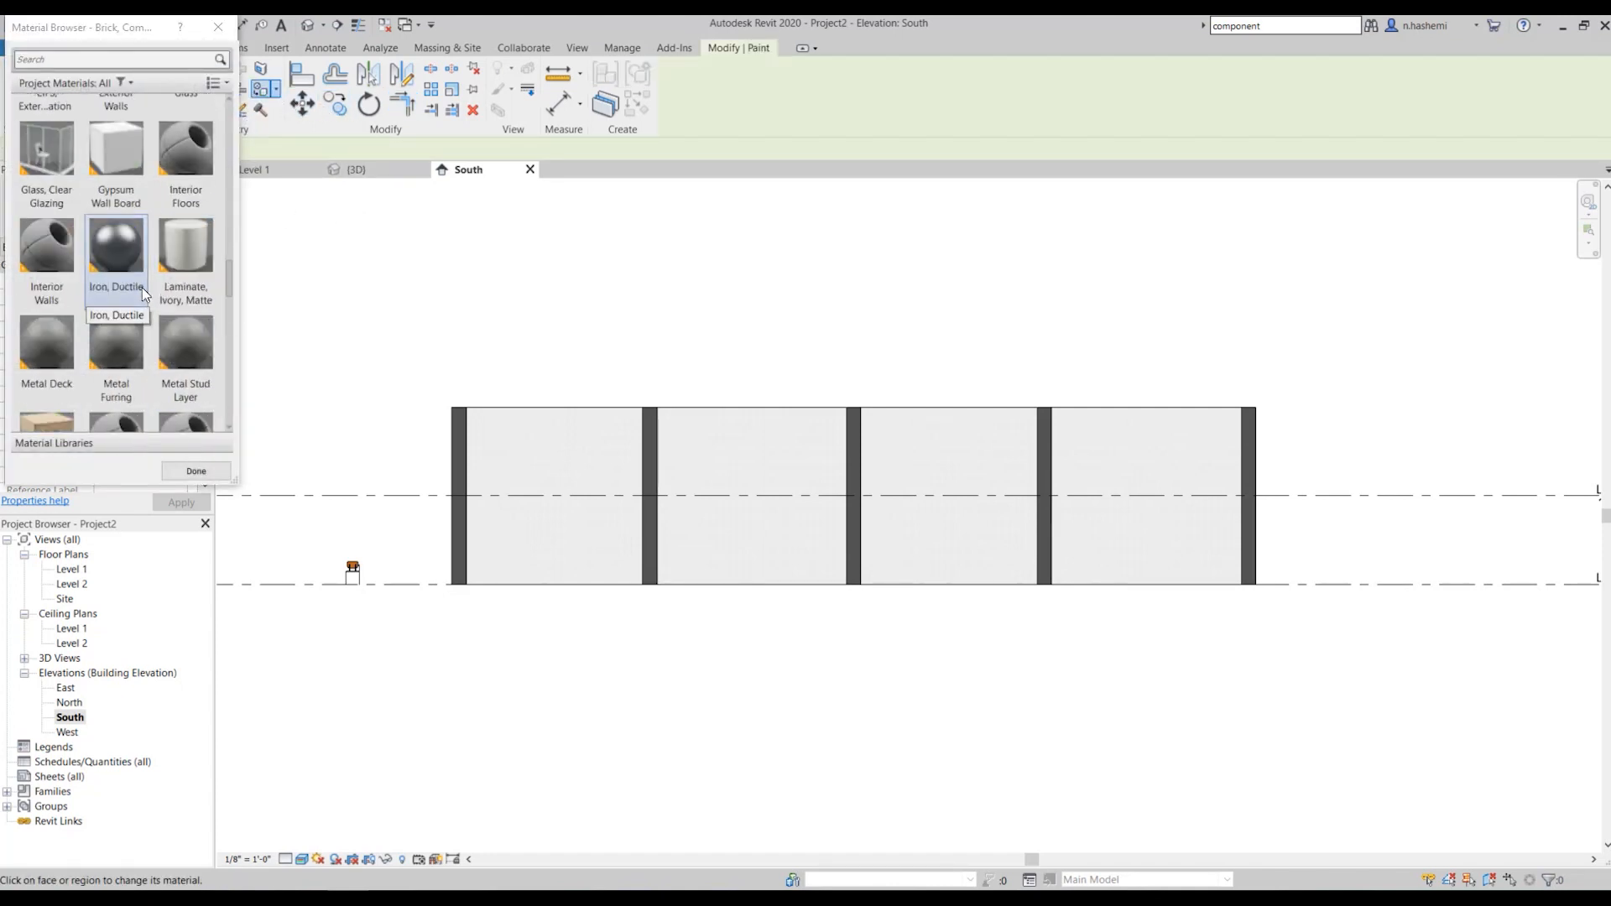
{"action": "scroll", "coordinate": [146, 287], "scroll_direction": "down", "scroll_amount": 6}
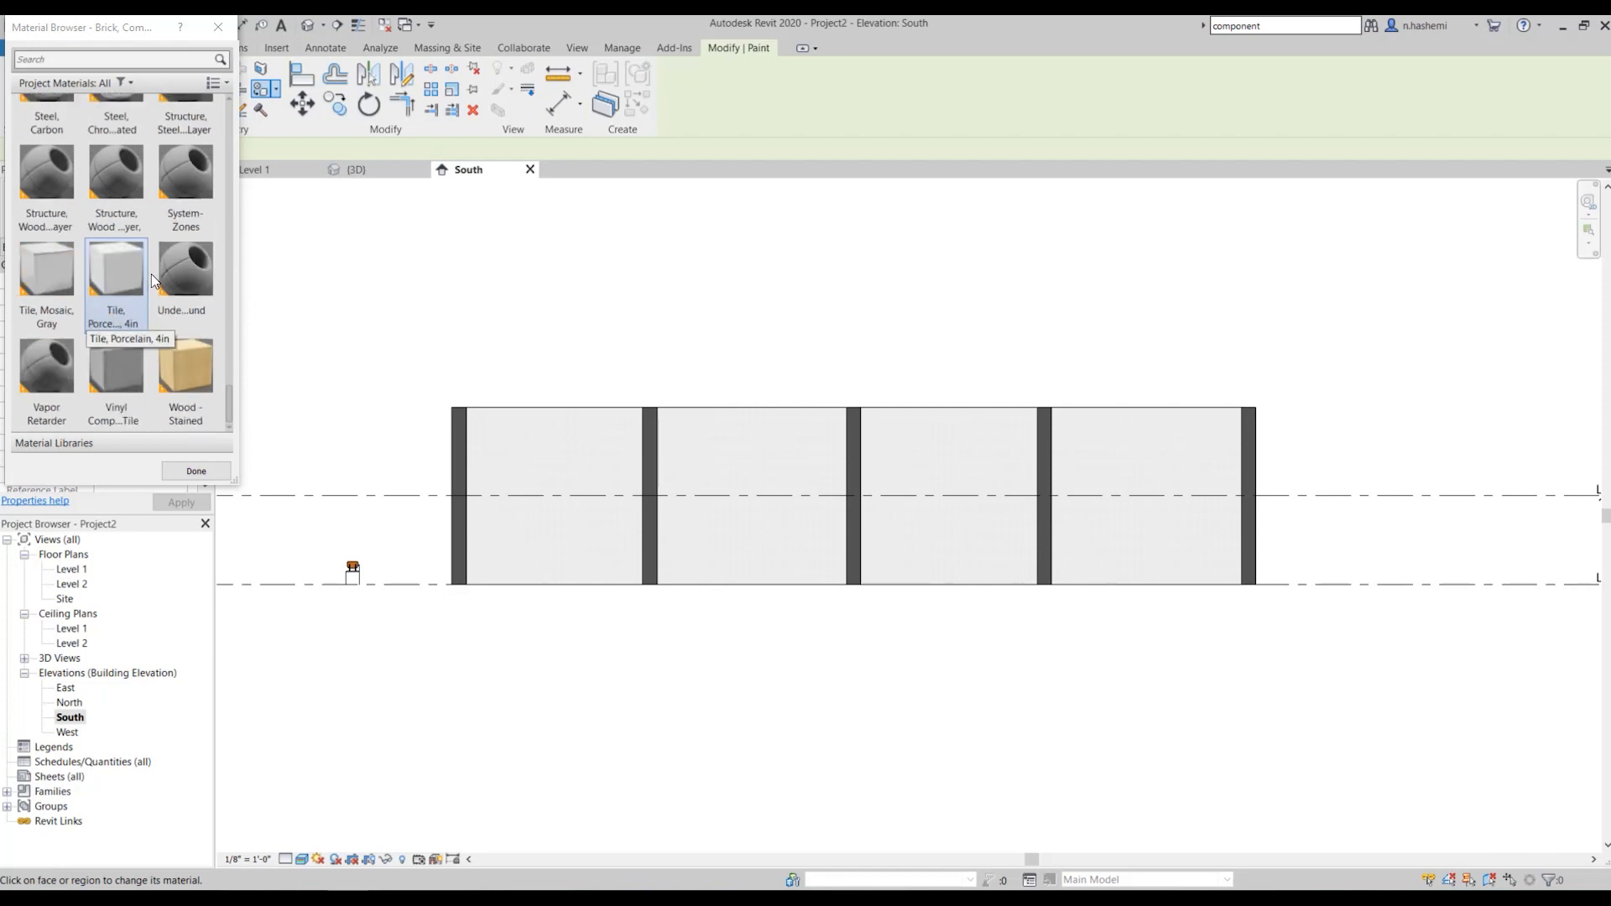
{"action": "scroll", "coordinate": [174, 335], "scroll_direction": "up", "scroll_amount": 10}
{"action": "scroll", "coordinate": [170, 310], "scroll_direction": "down", "scroll_amount": 3}
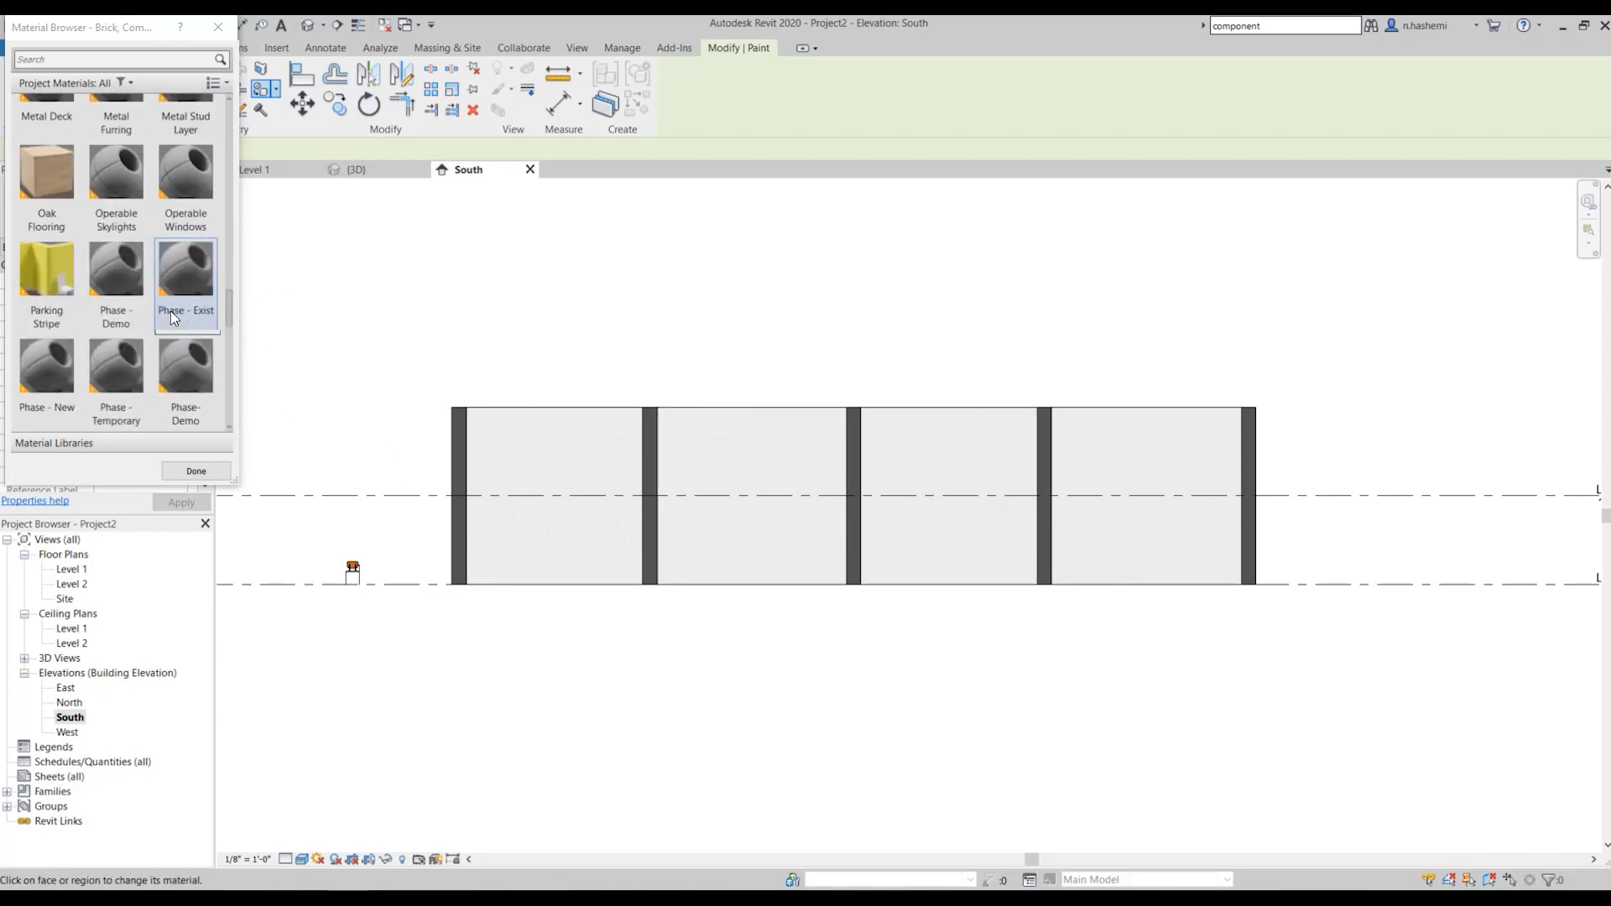
{"action": "left_click", "coordinate": [46, 277]}
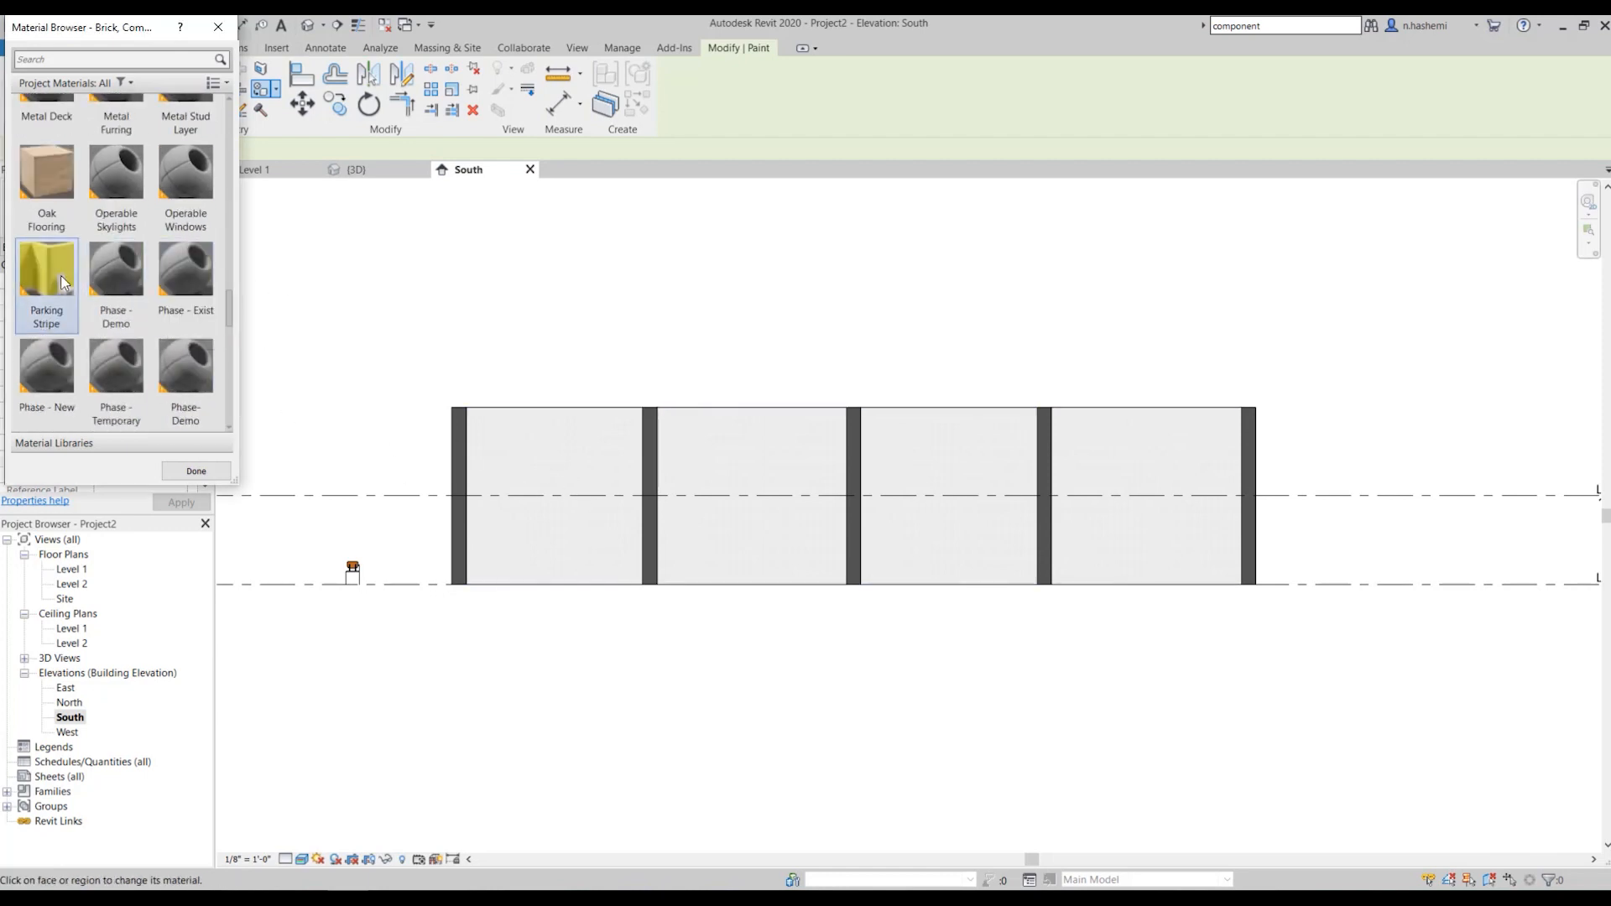
{"action": "left_click", "coordinate": [550, 461]}
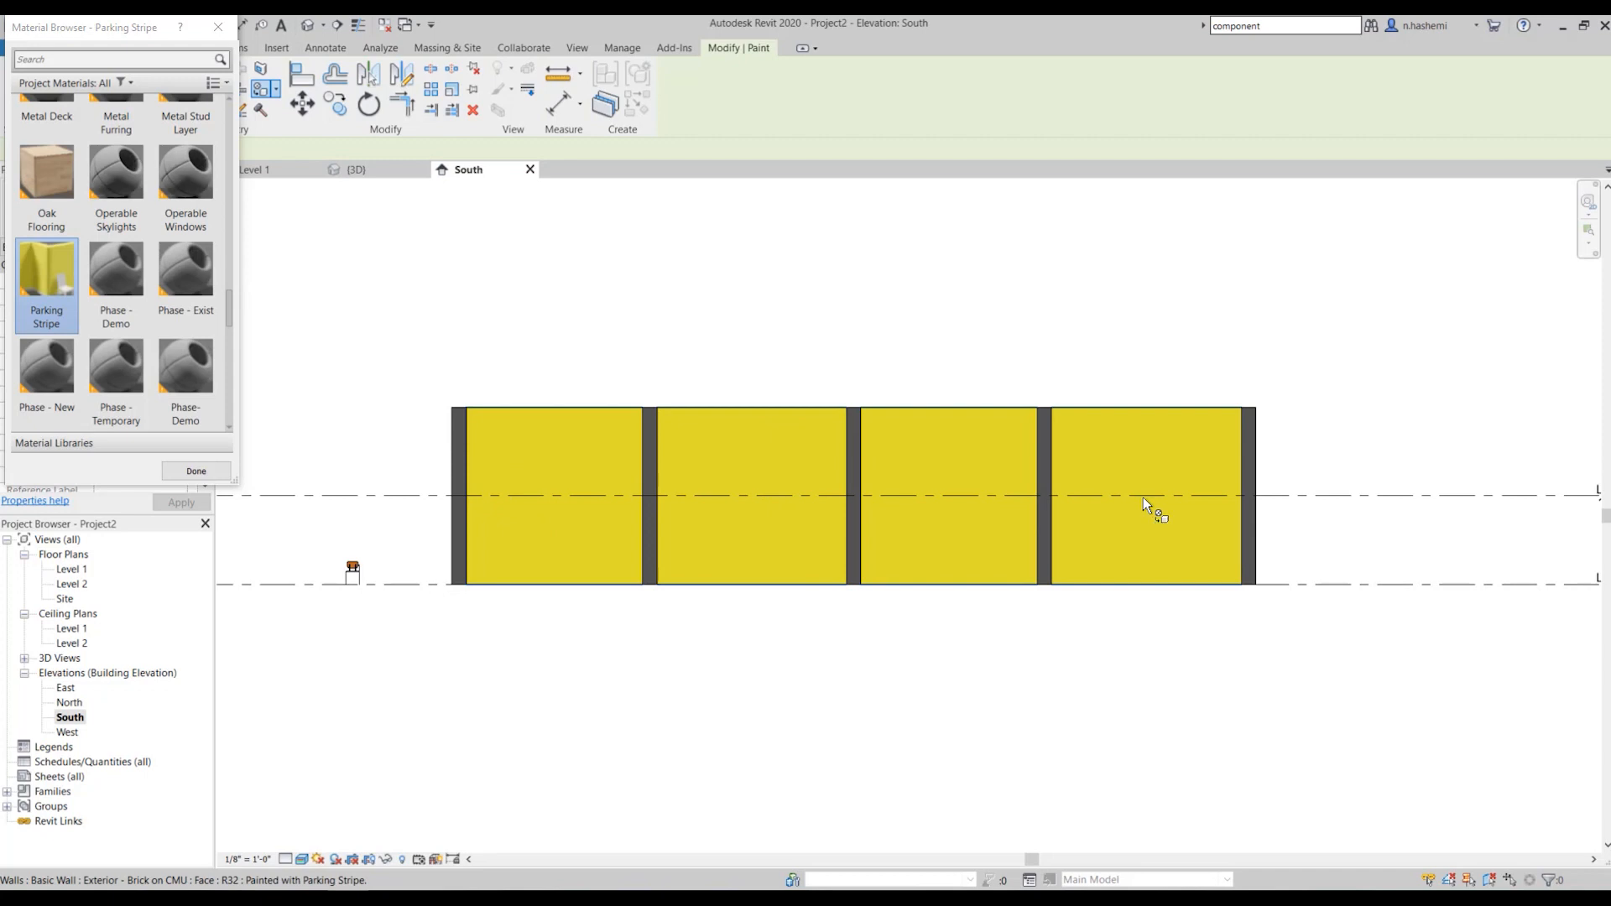
{"action": "left_click", "coordinate": [196, 471]}
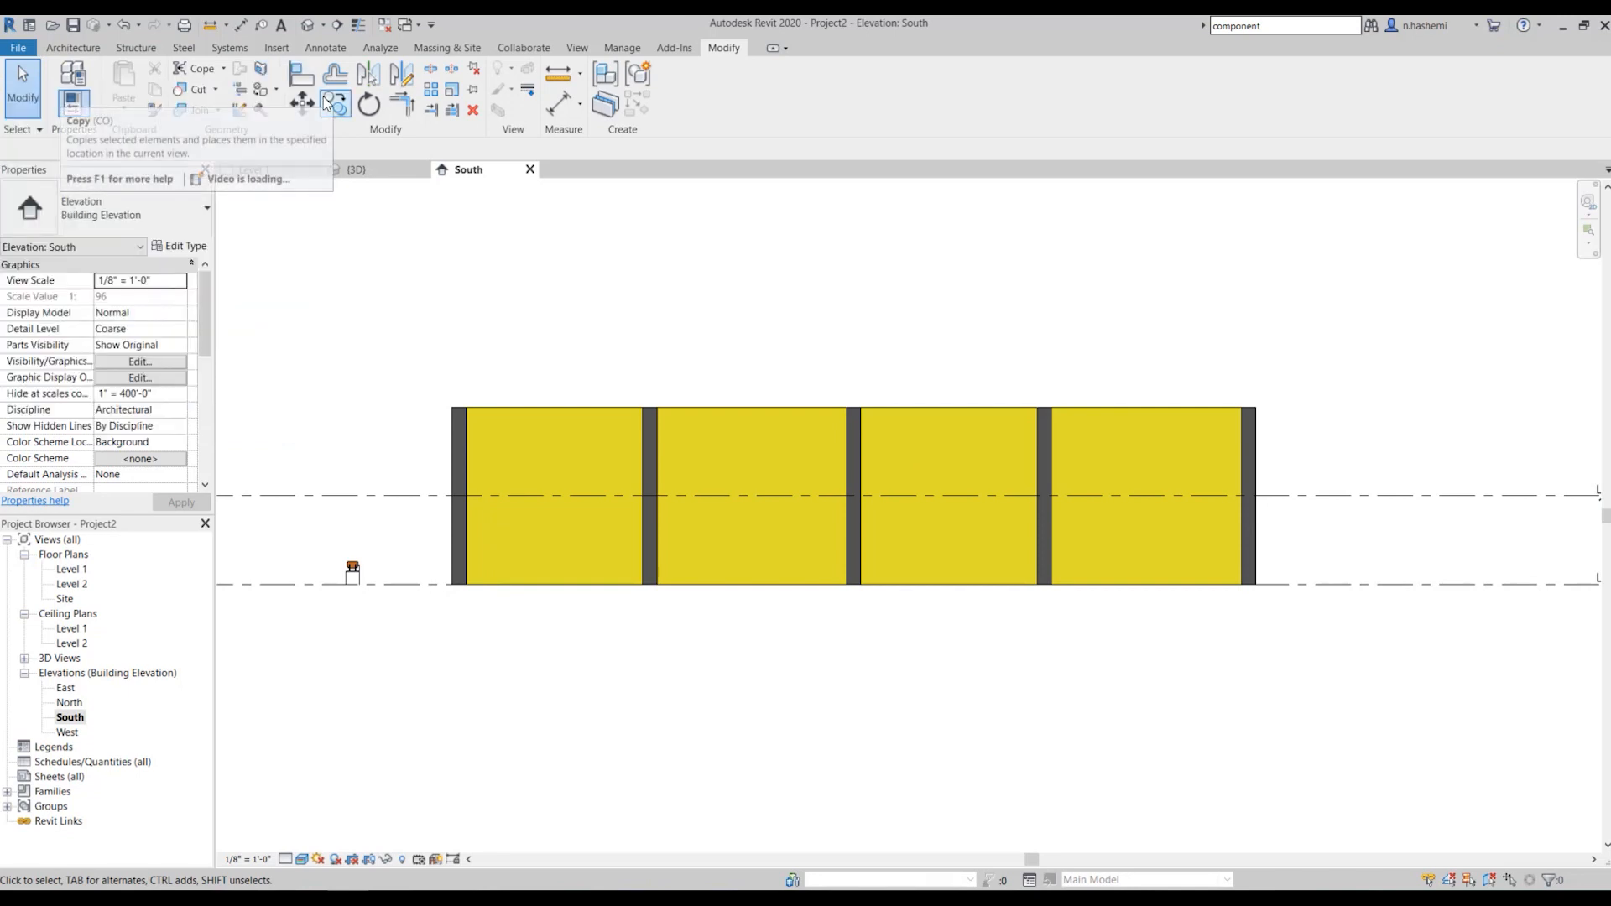
{"action": "left_click", "coordinate": [263, 74]}
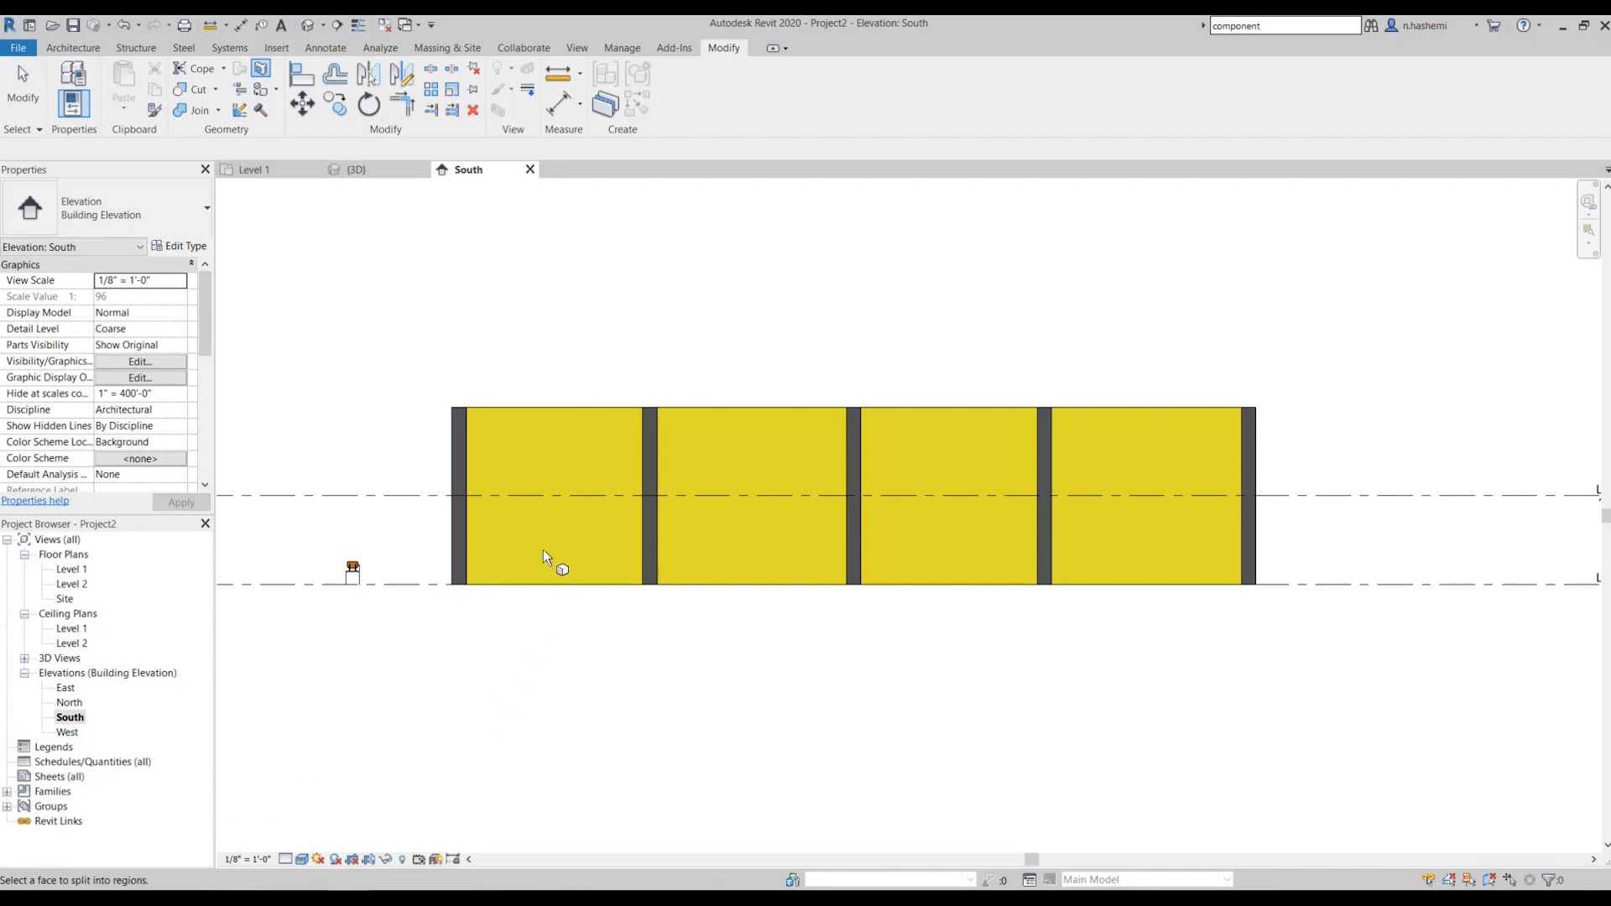
{"action": "left_click", "coordinate": [574, 411]}
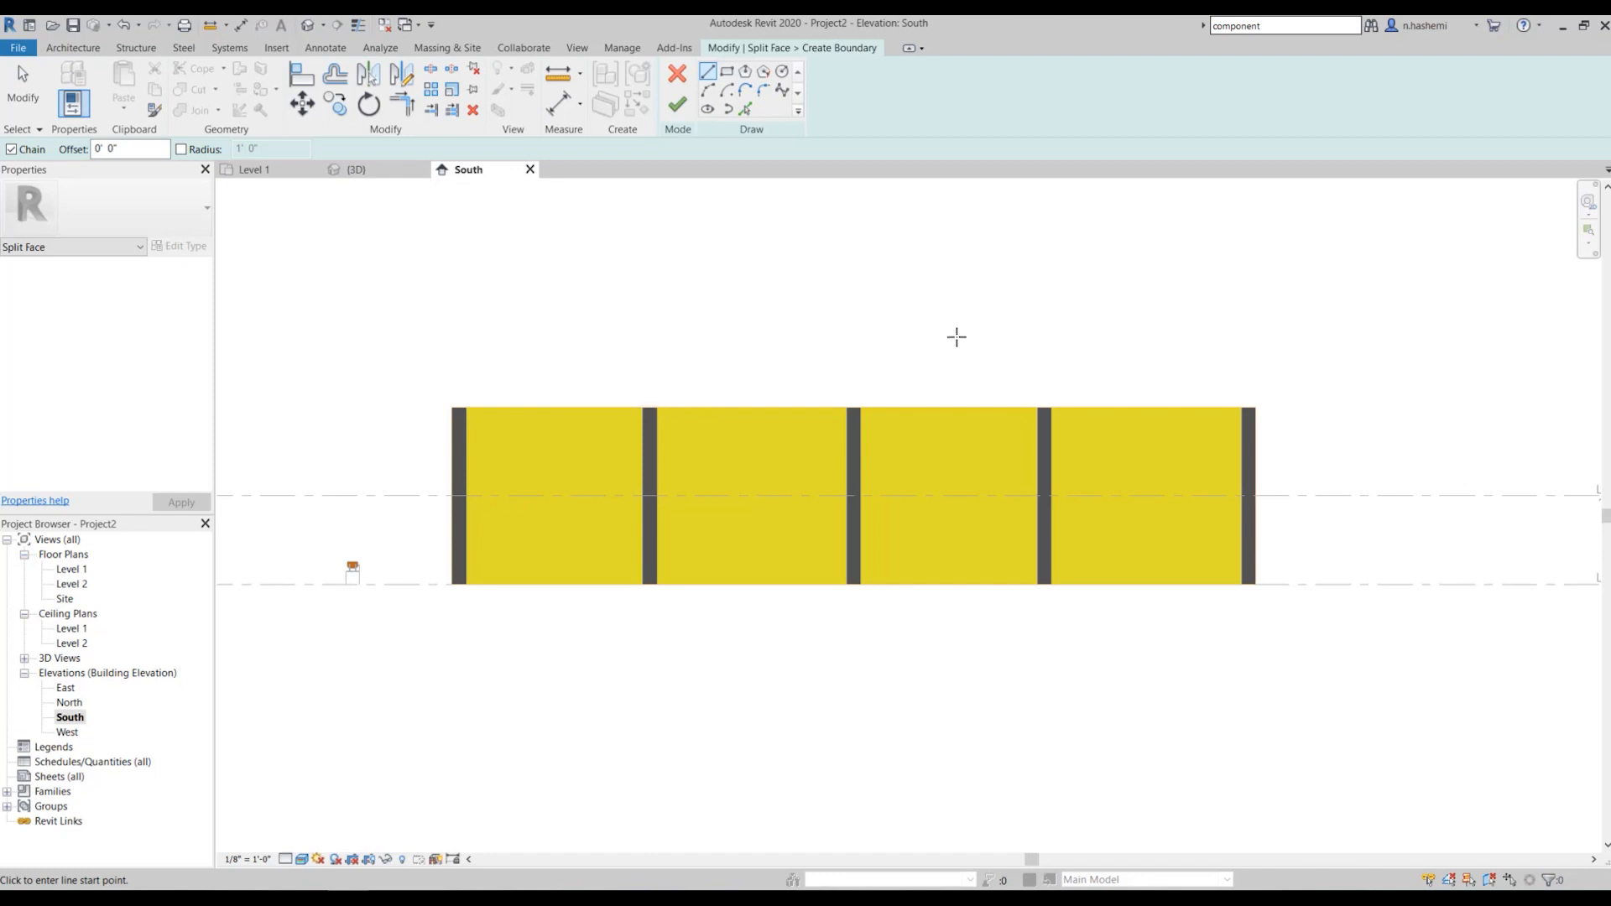
{"action": "scroll", "coordinate": [500, 457], "scroll_direction": "up", "scroll_amount": 3}
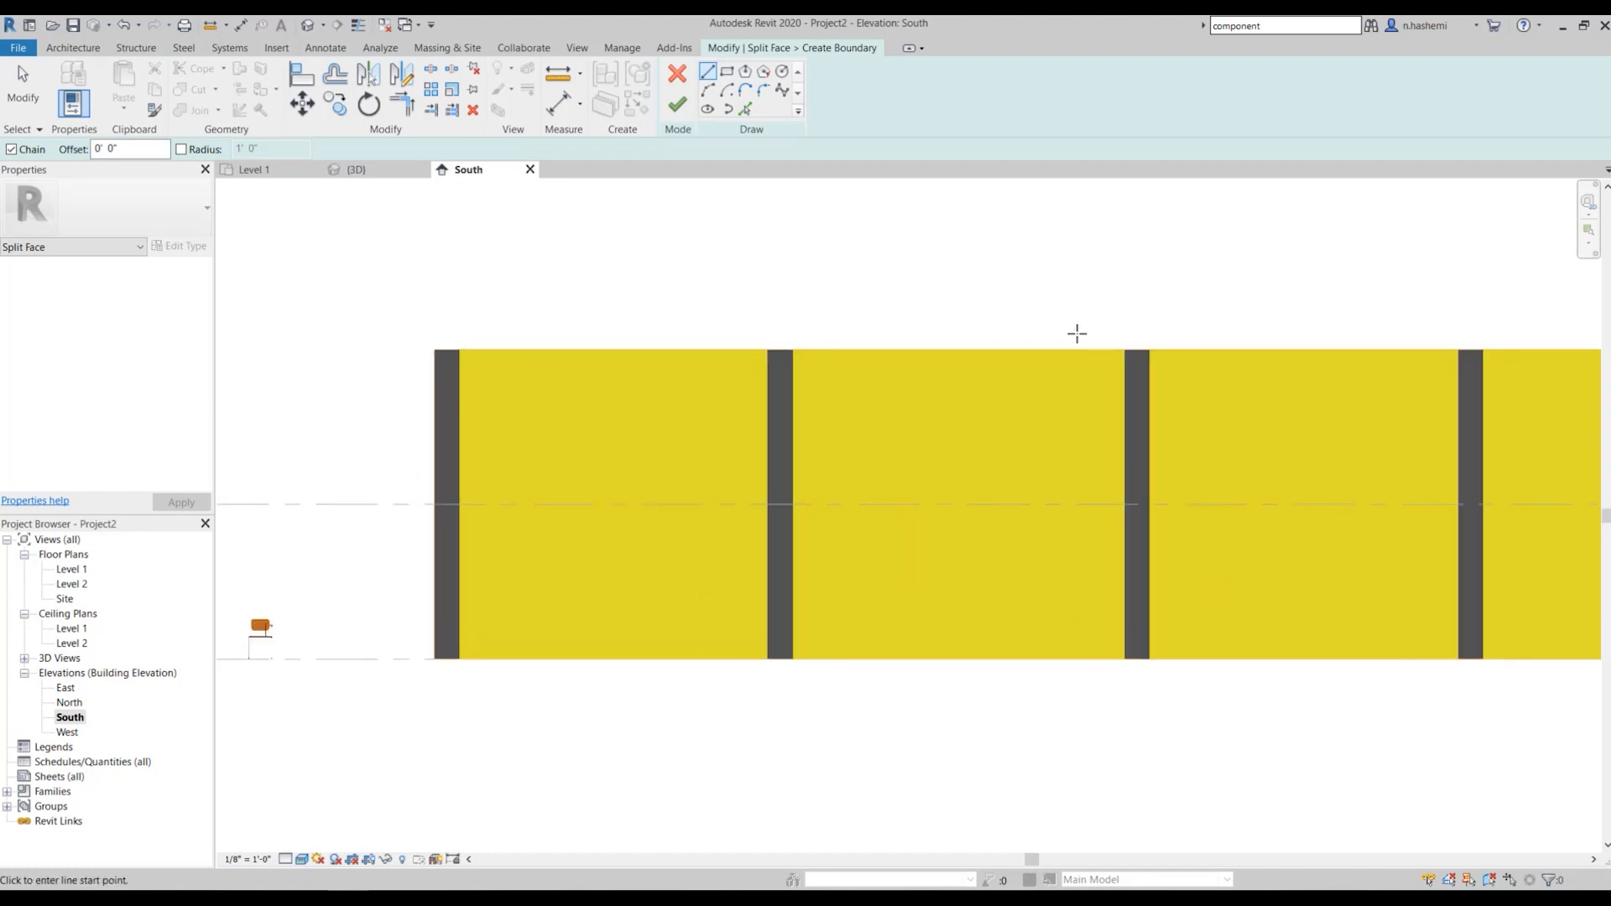
{"action": "scroll", "coordinate": [525, 424], "scroll_direction": "down", "scroll_amount": 2}
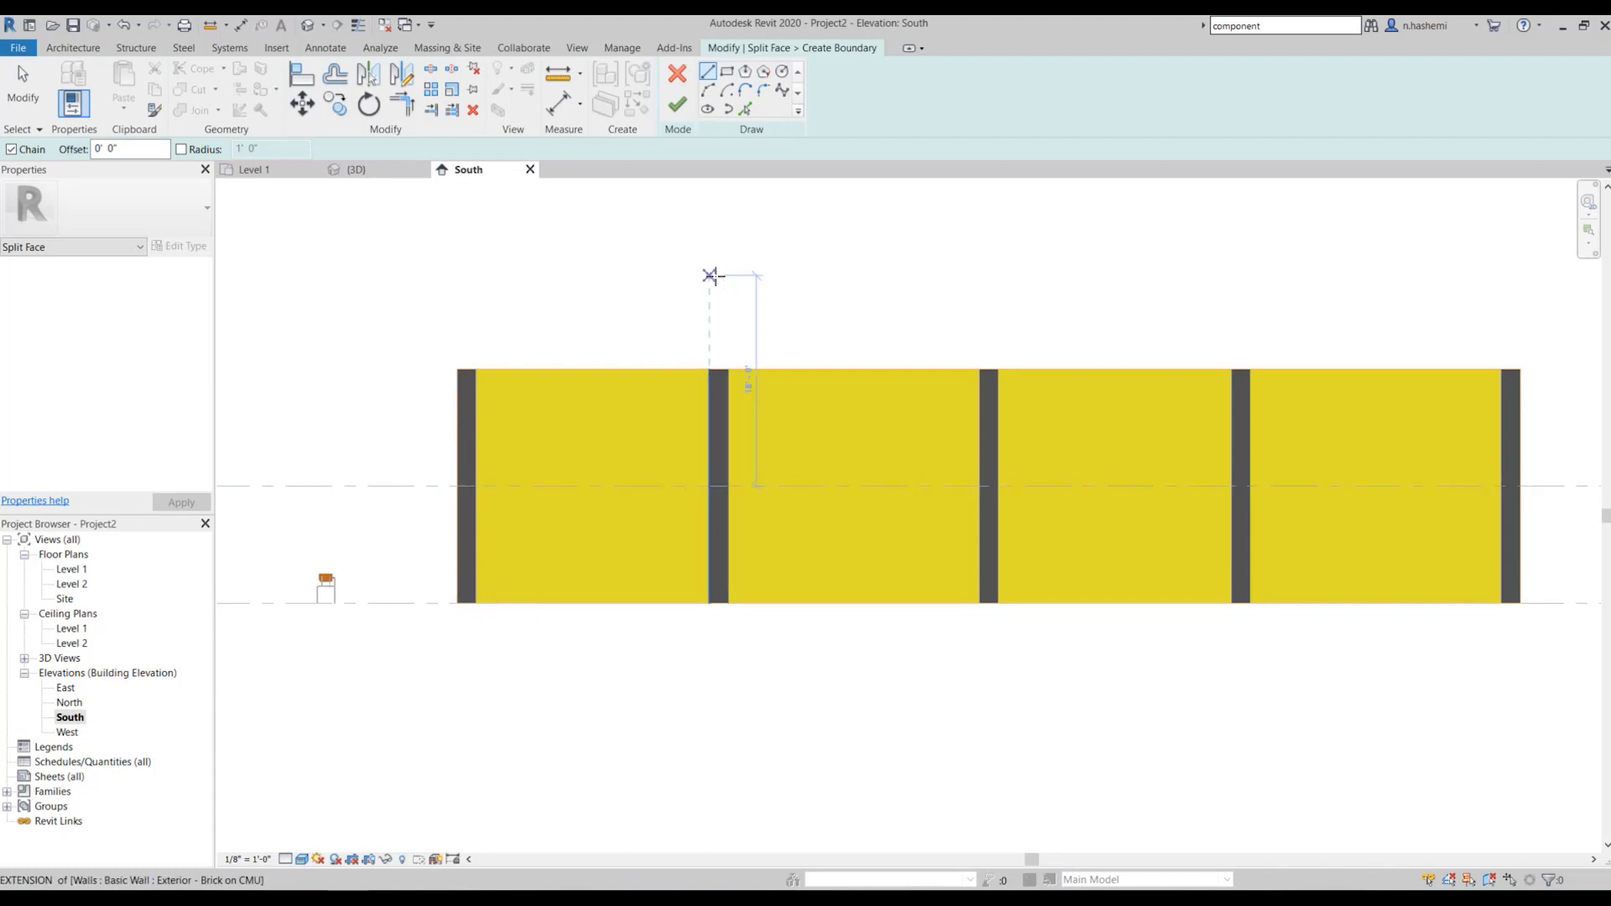
{"action": "left_click", "coordinate": [677, 74]}
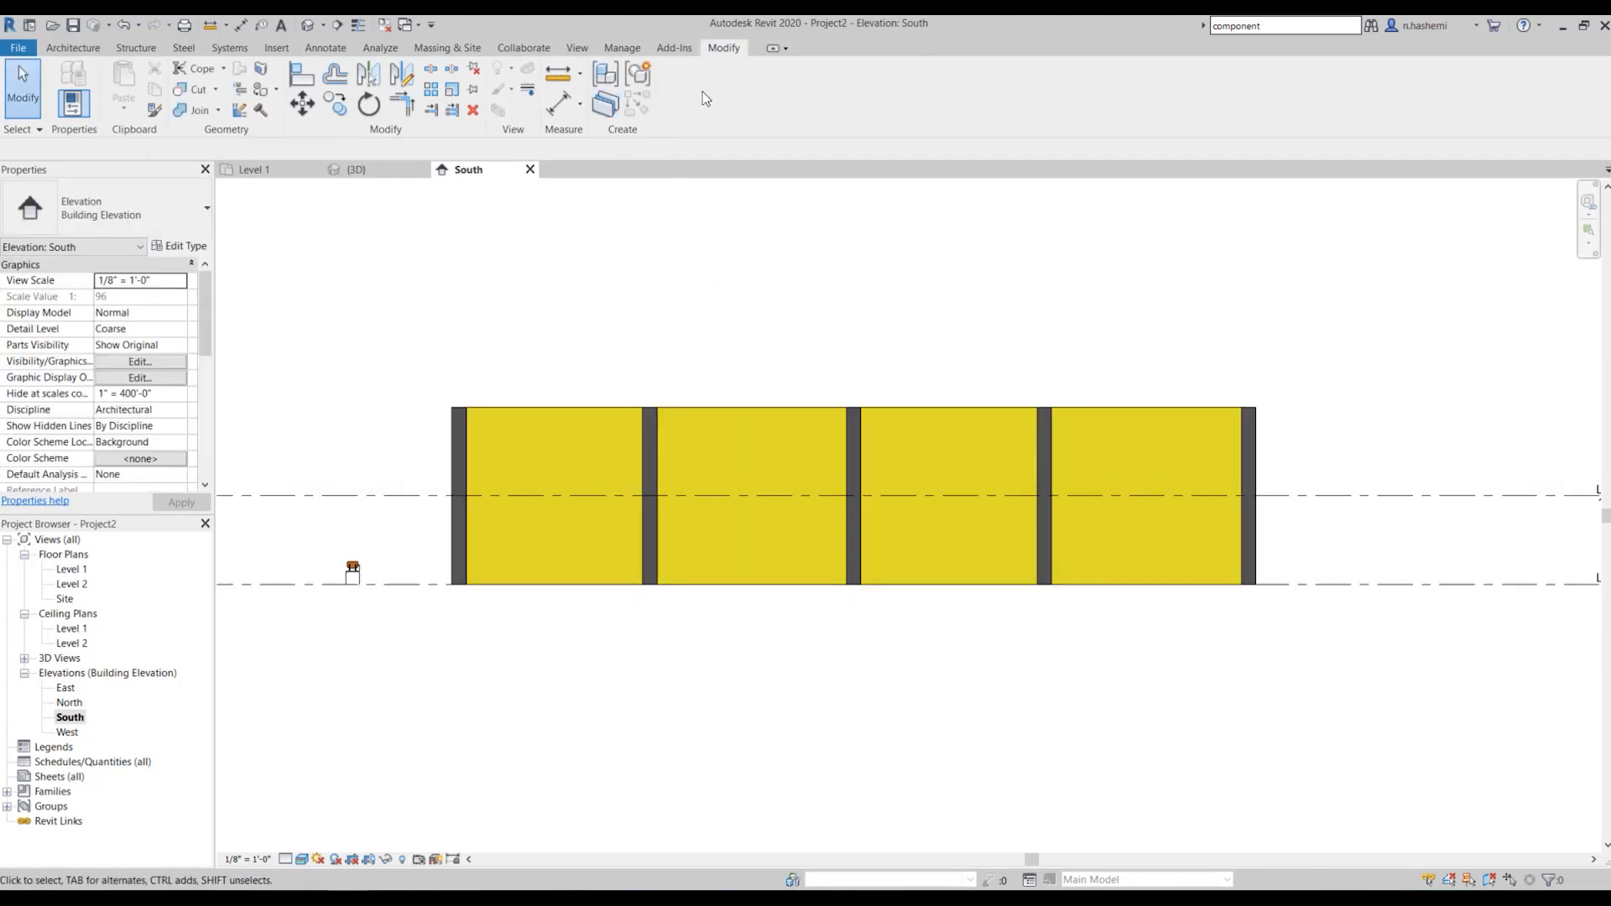
Remove the Parking Stripe paint from the long wall's south face and leave the paint removal command
{"action": "left_click", "coordinate": [275, 89]}
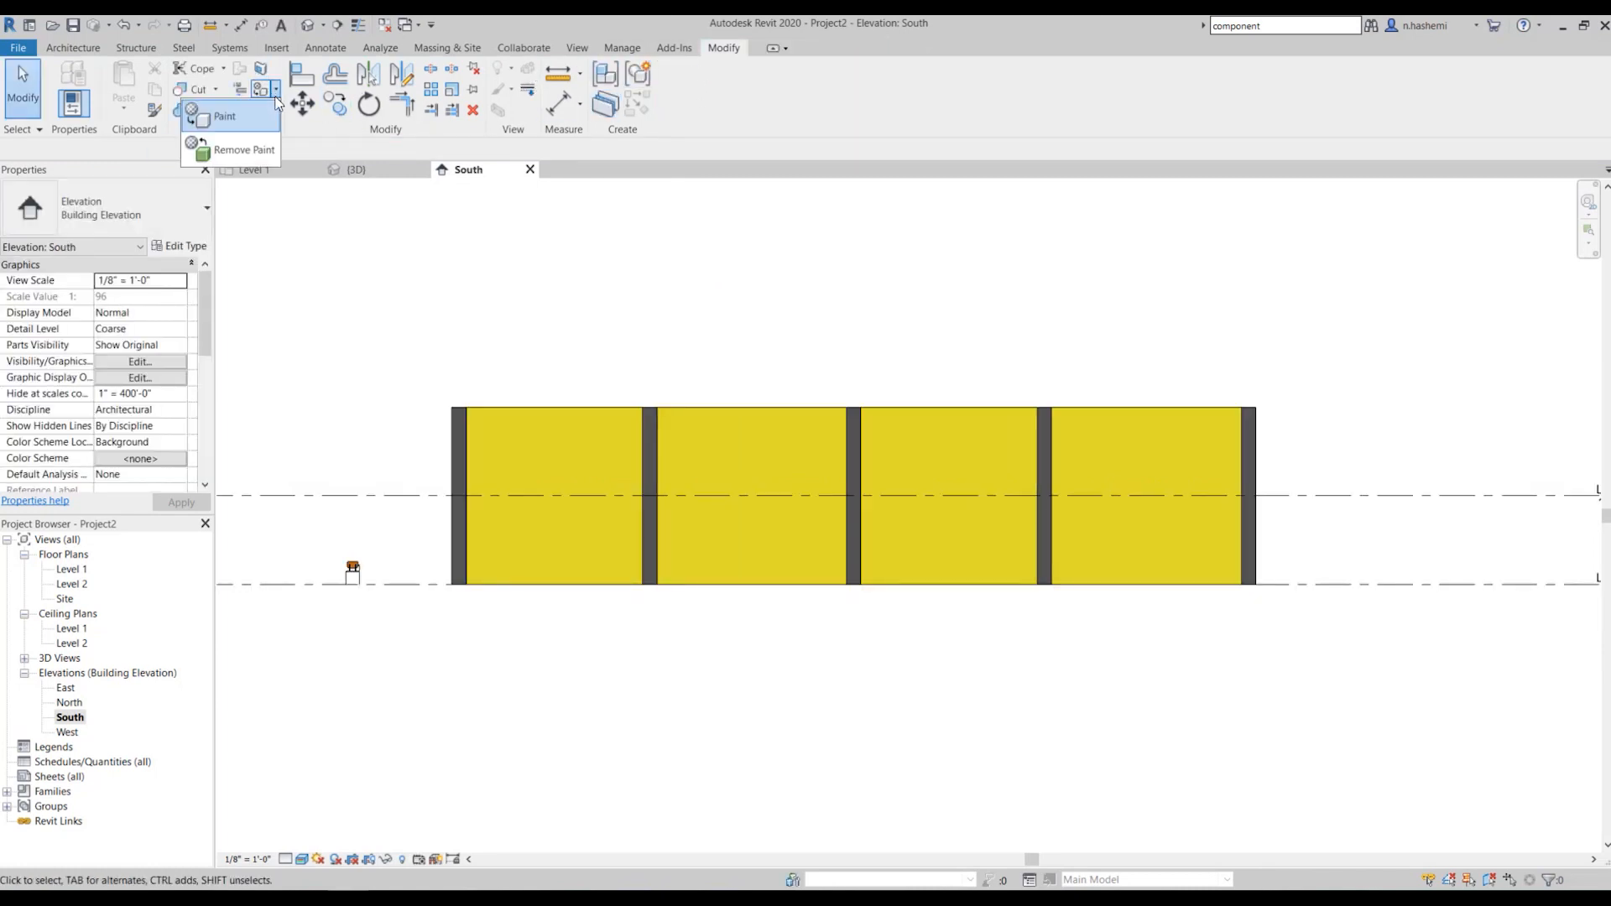
{"action": "left_click", "coordinate": [258, 151]}
{"action": "left_click", "coordinate": [547, 437]}
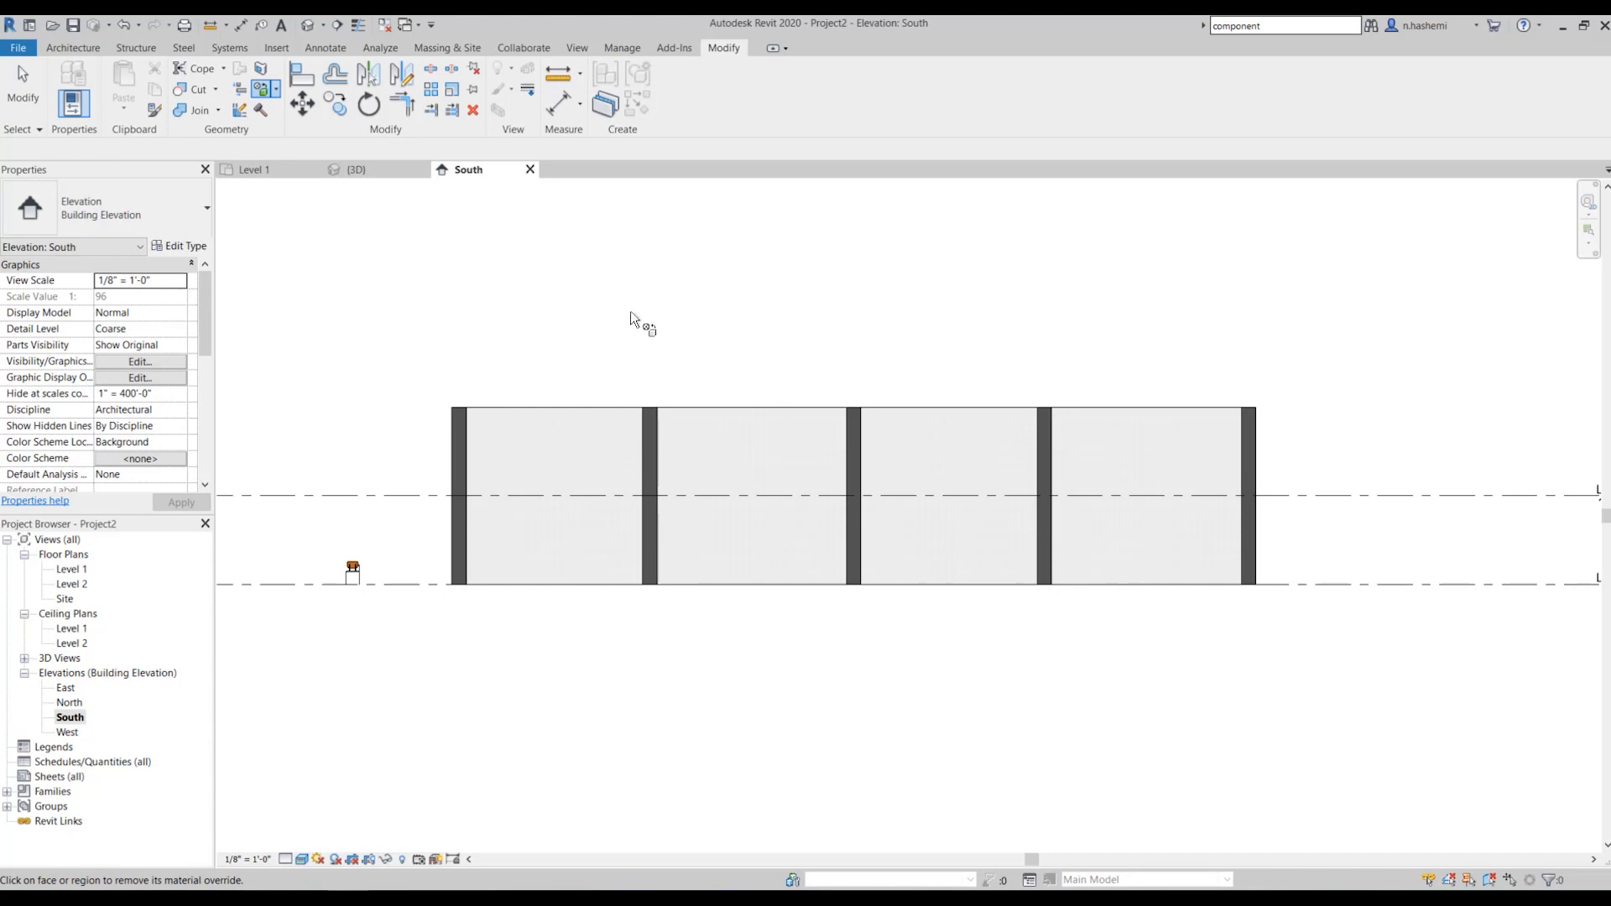
{"action": "key", "text": "Escape"}
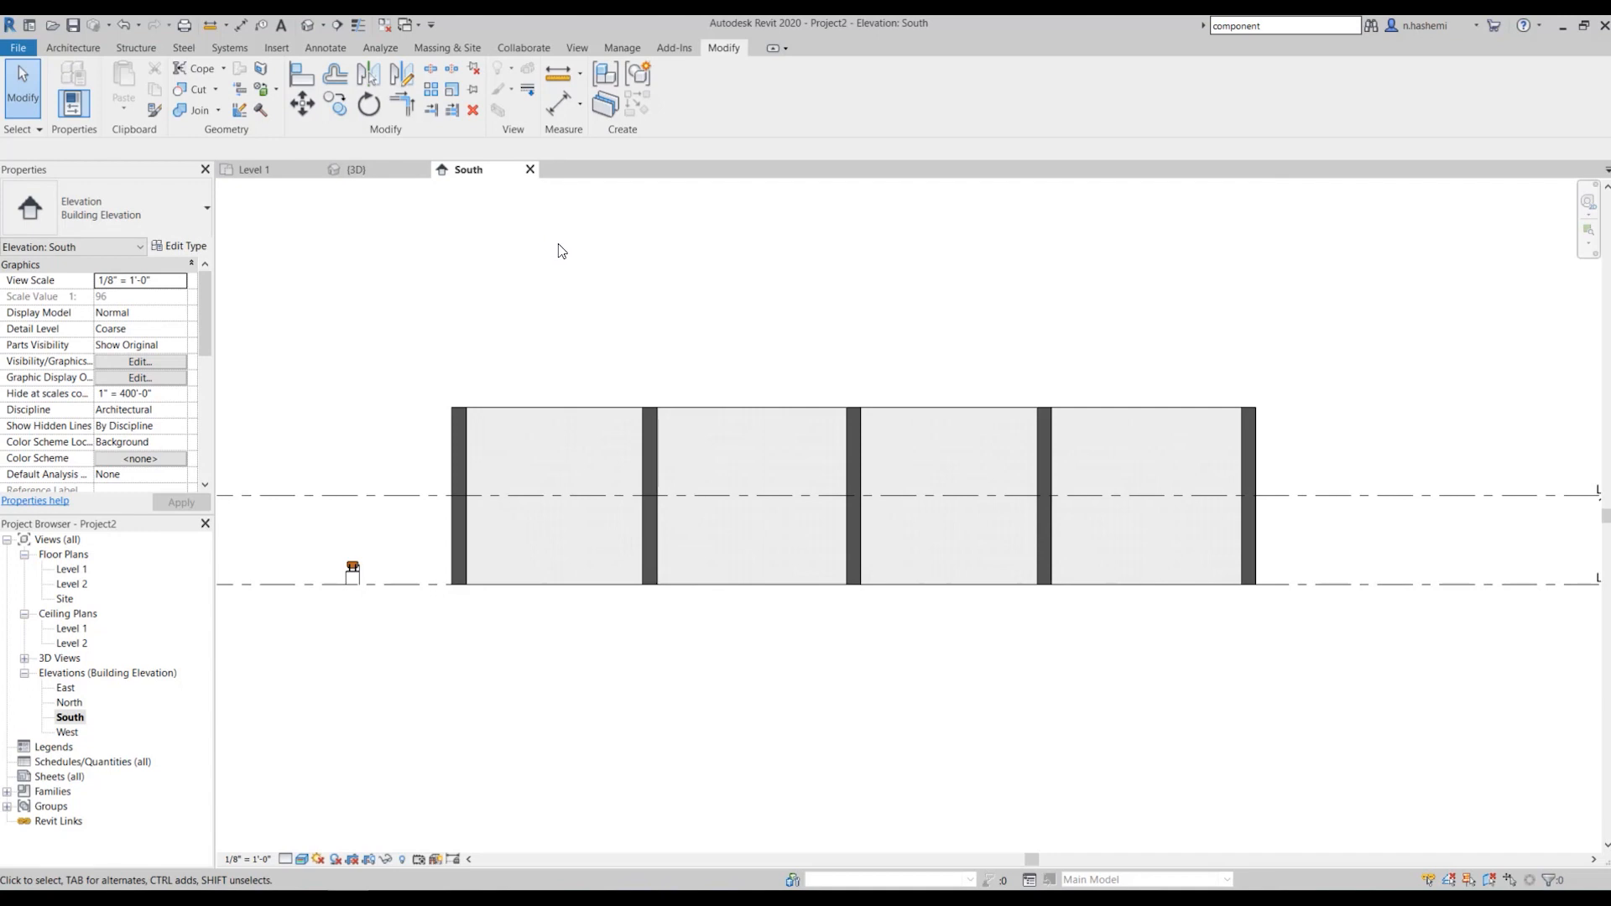
Try to split the long wall's south face with a rectangle about 19'-10 1/2" by 20' filling the leftmost bay
{"action": "left_click", "coordinate": [261, 69]}
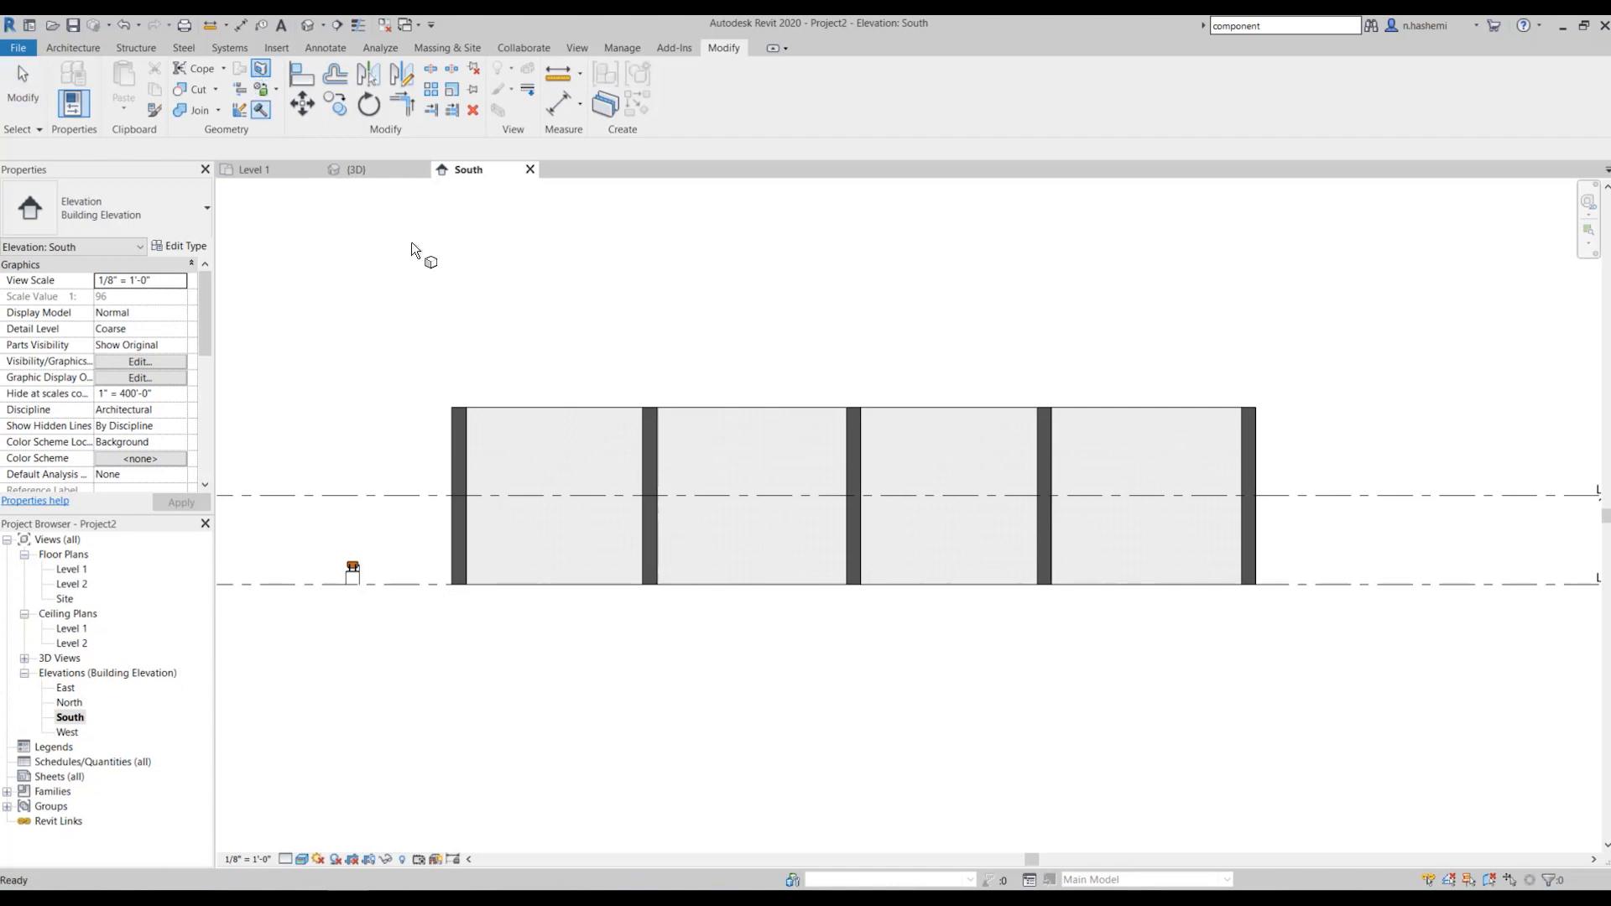
{"action": "left_click", "coordinate": [555, 411]}
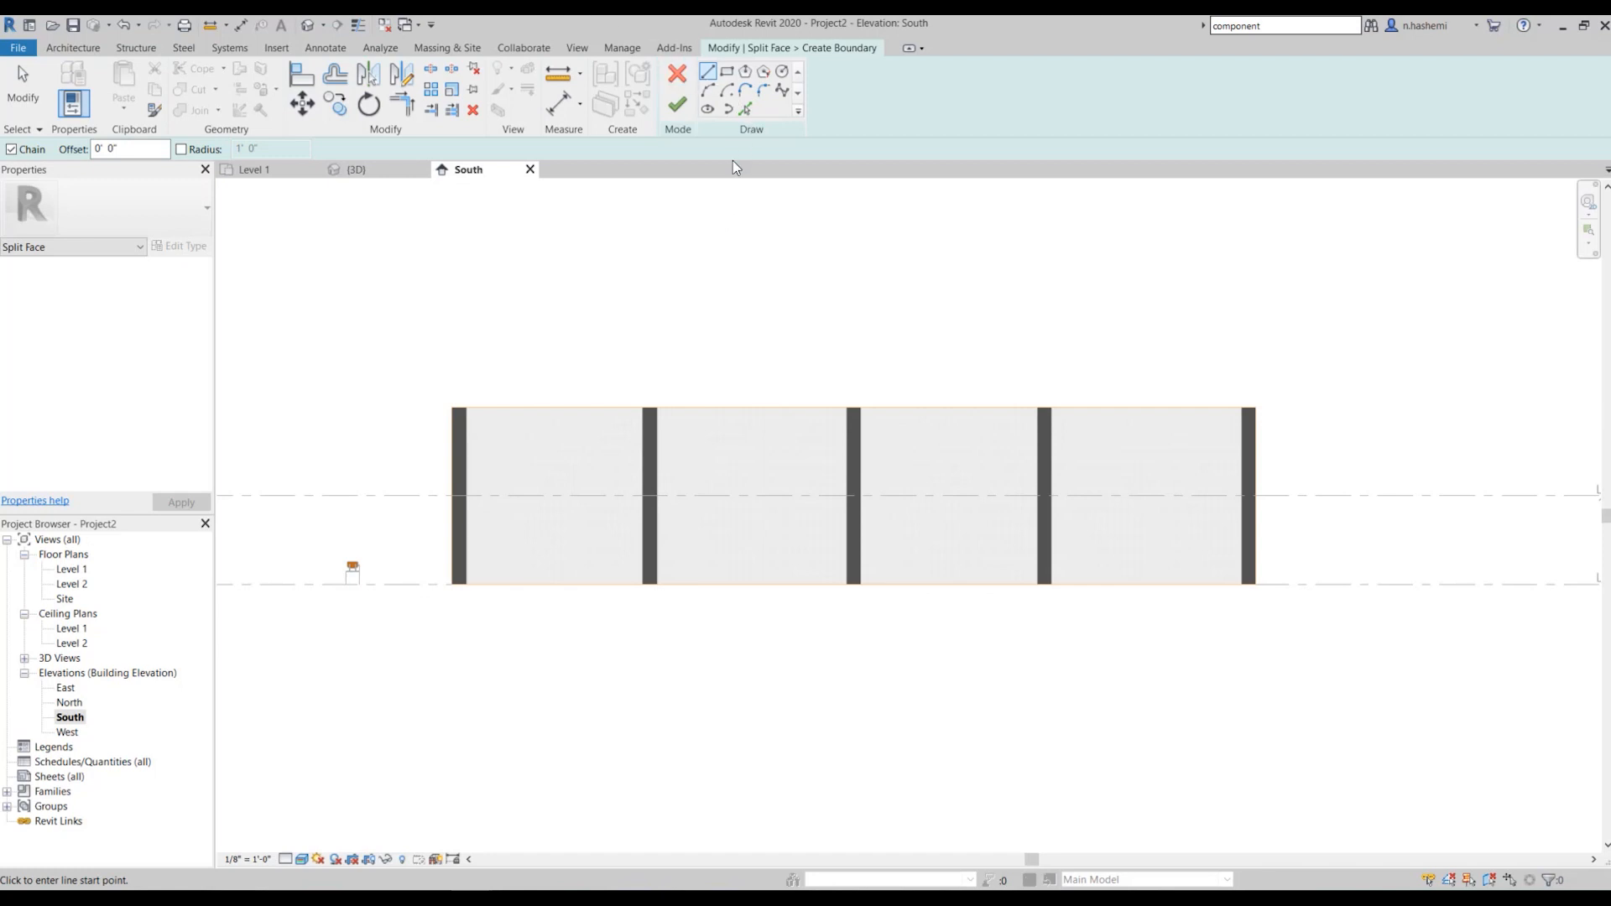
{"action": "left_click", "coordinate": [729, 73]}
{"action": "scroll", "coordinate": [431, 513], "scroll_direction": "up", "scroll_amount": 2}
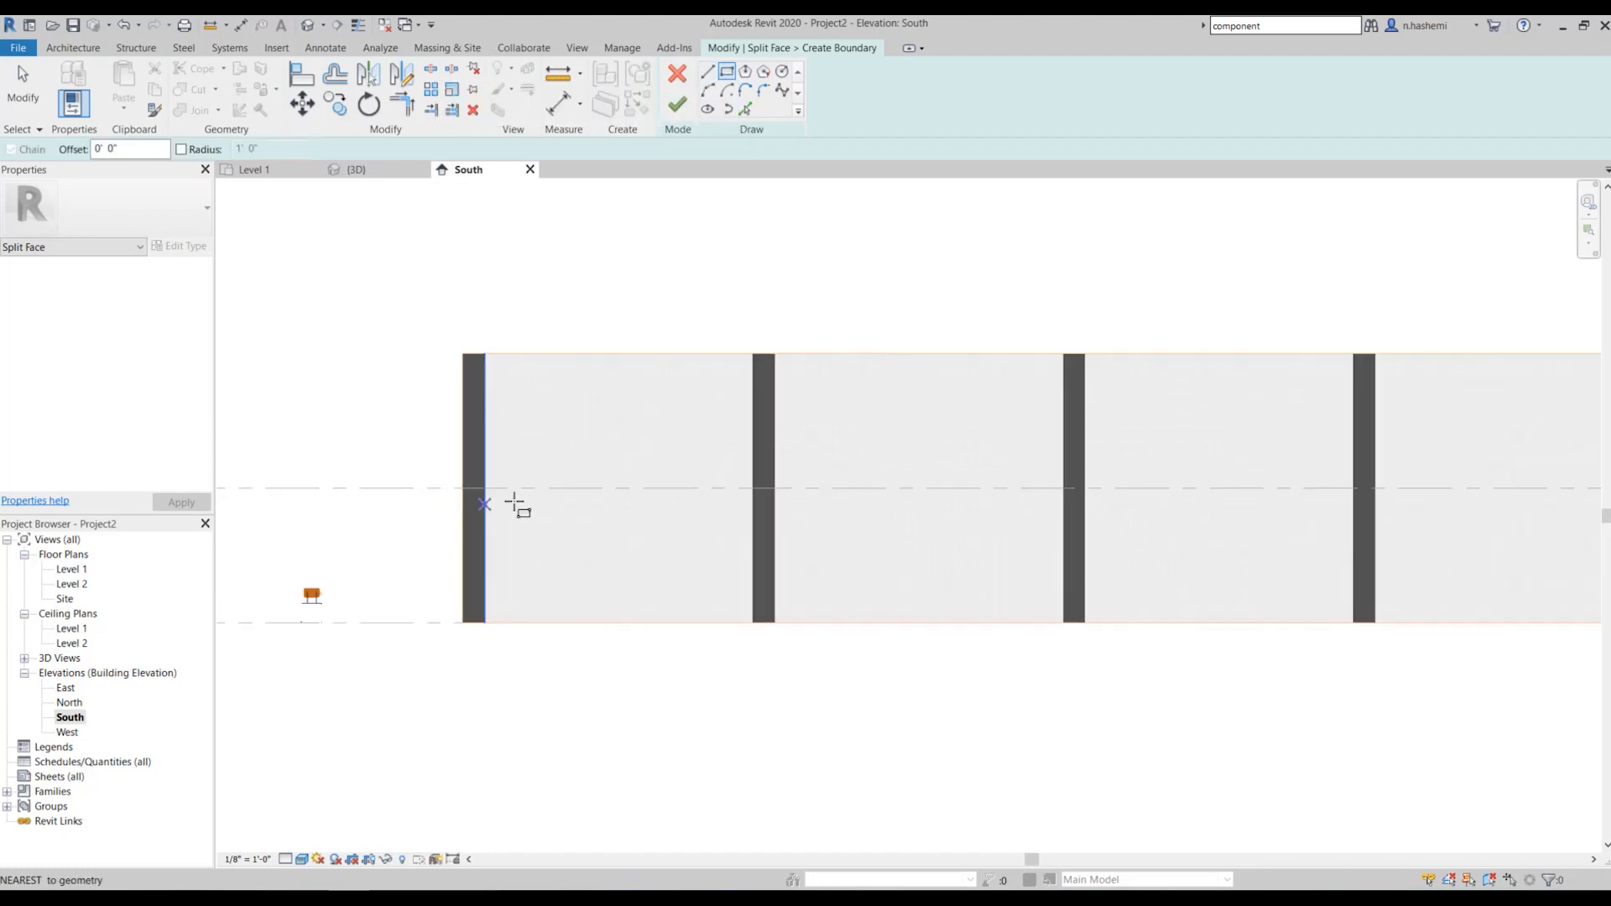
{"action": "scroll", "coordinate": [667, 411], "scroll_direction": "up", "scroll_amount": 1}
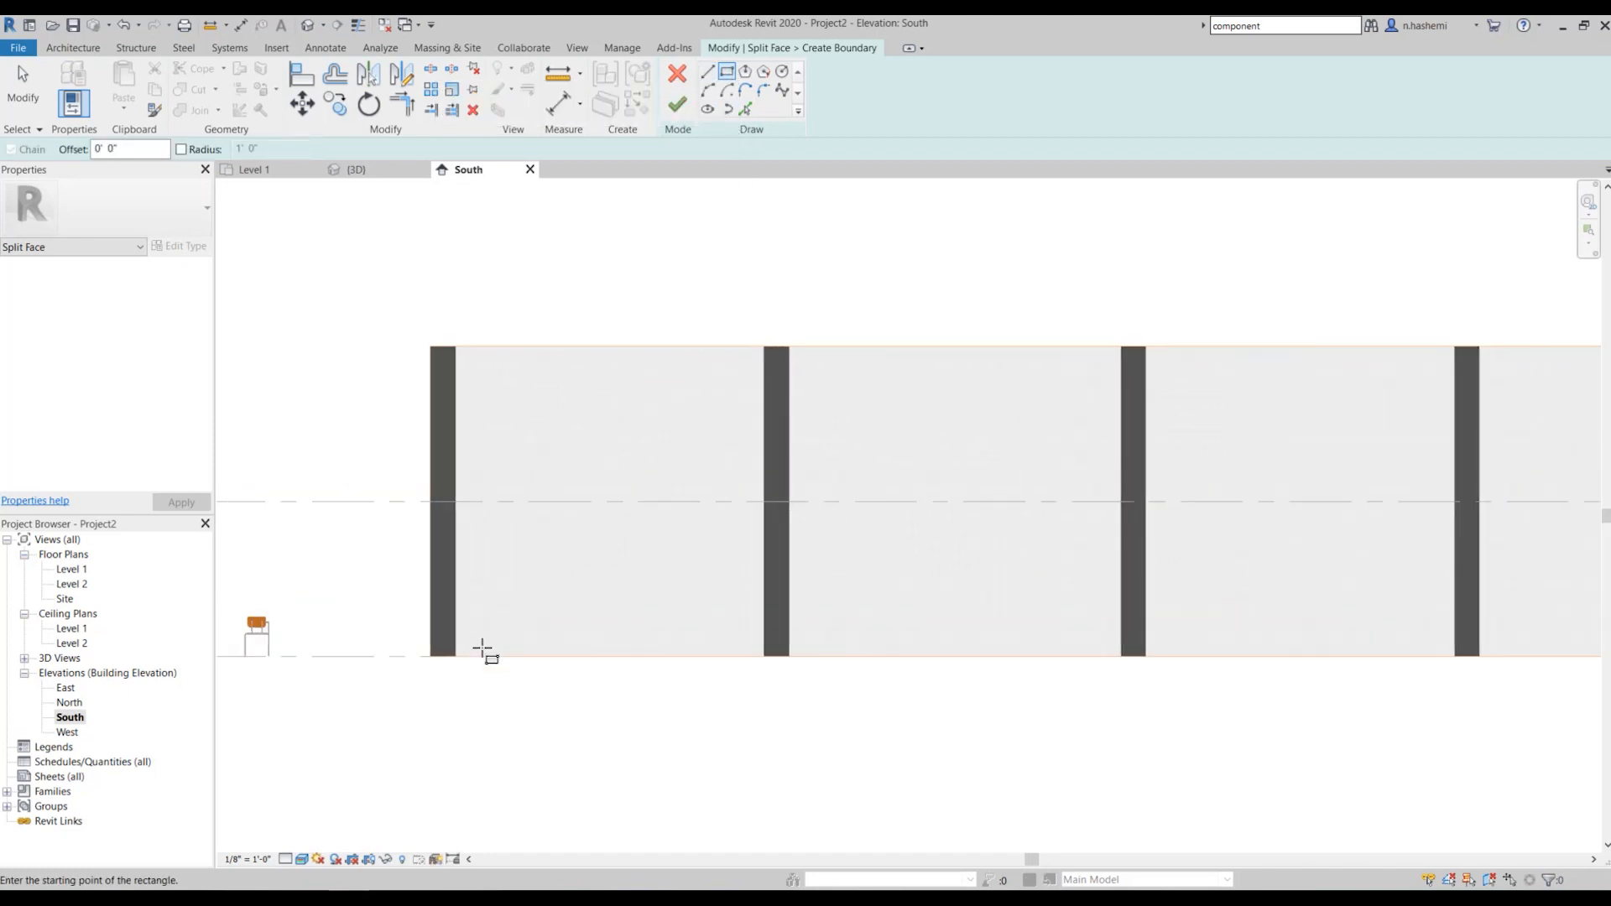
{"action": "left_click", "coordinate": [764, 347]}
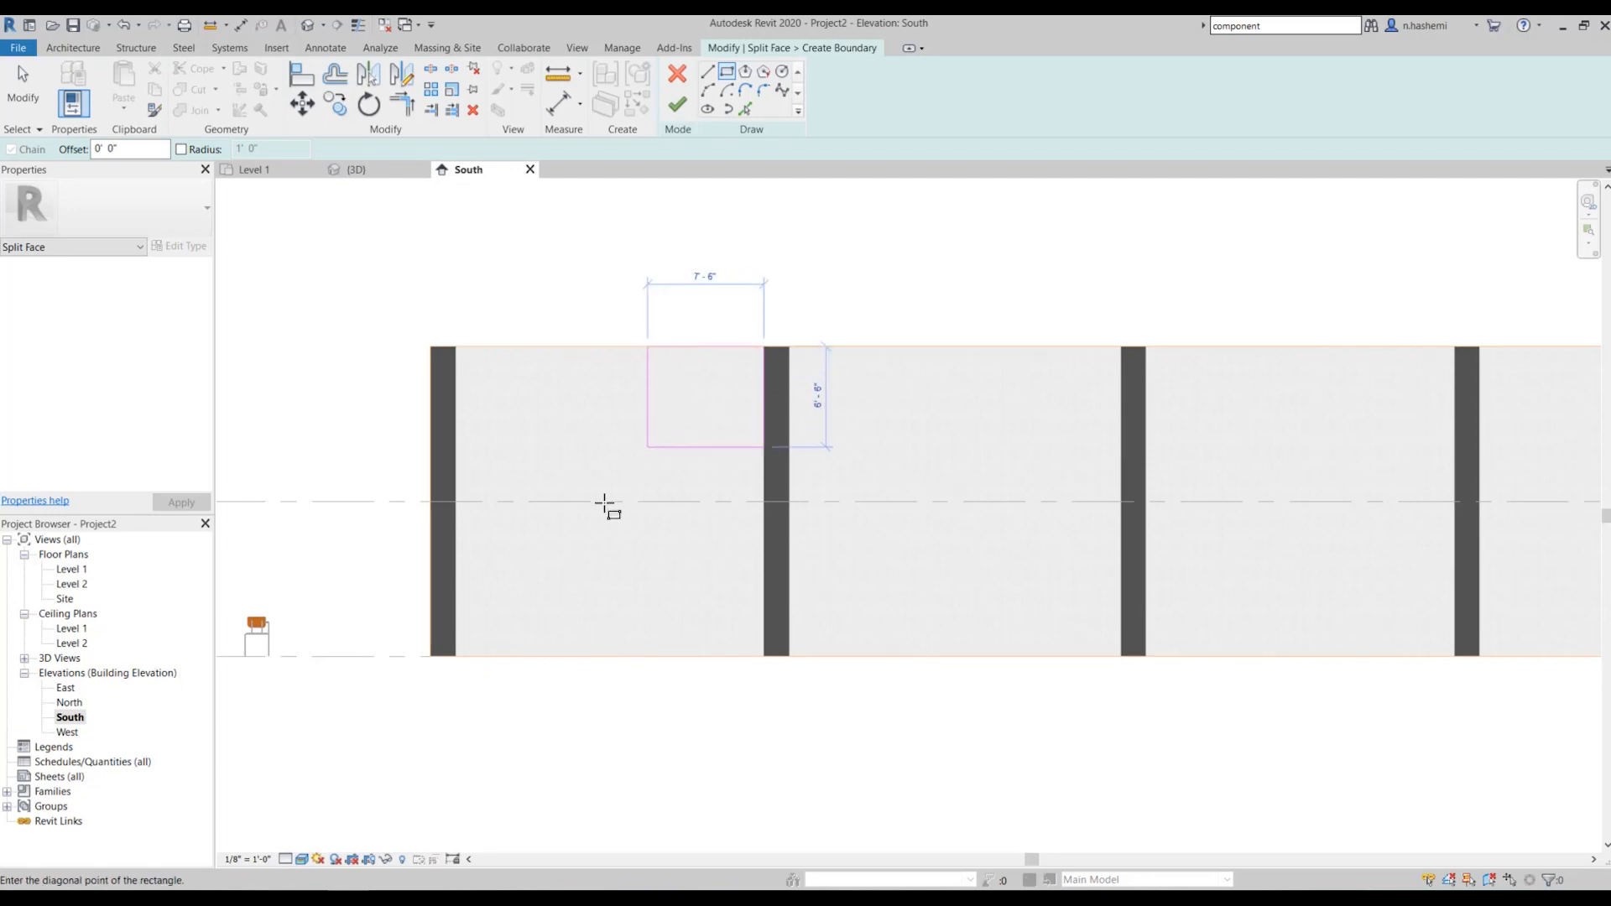
{"action": "left_click", "coordinate": [455, 656]}
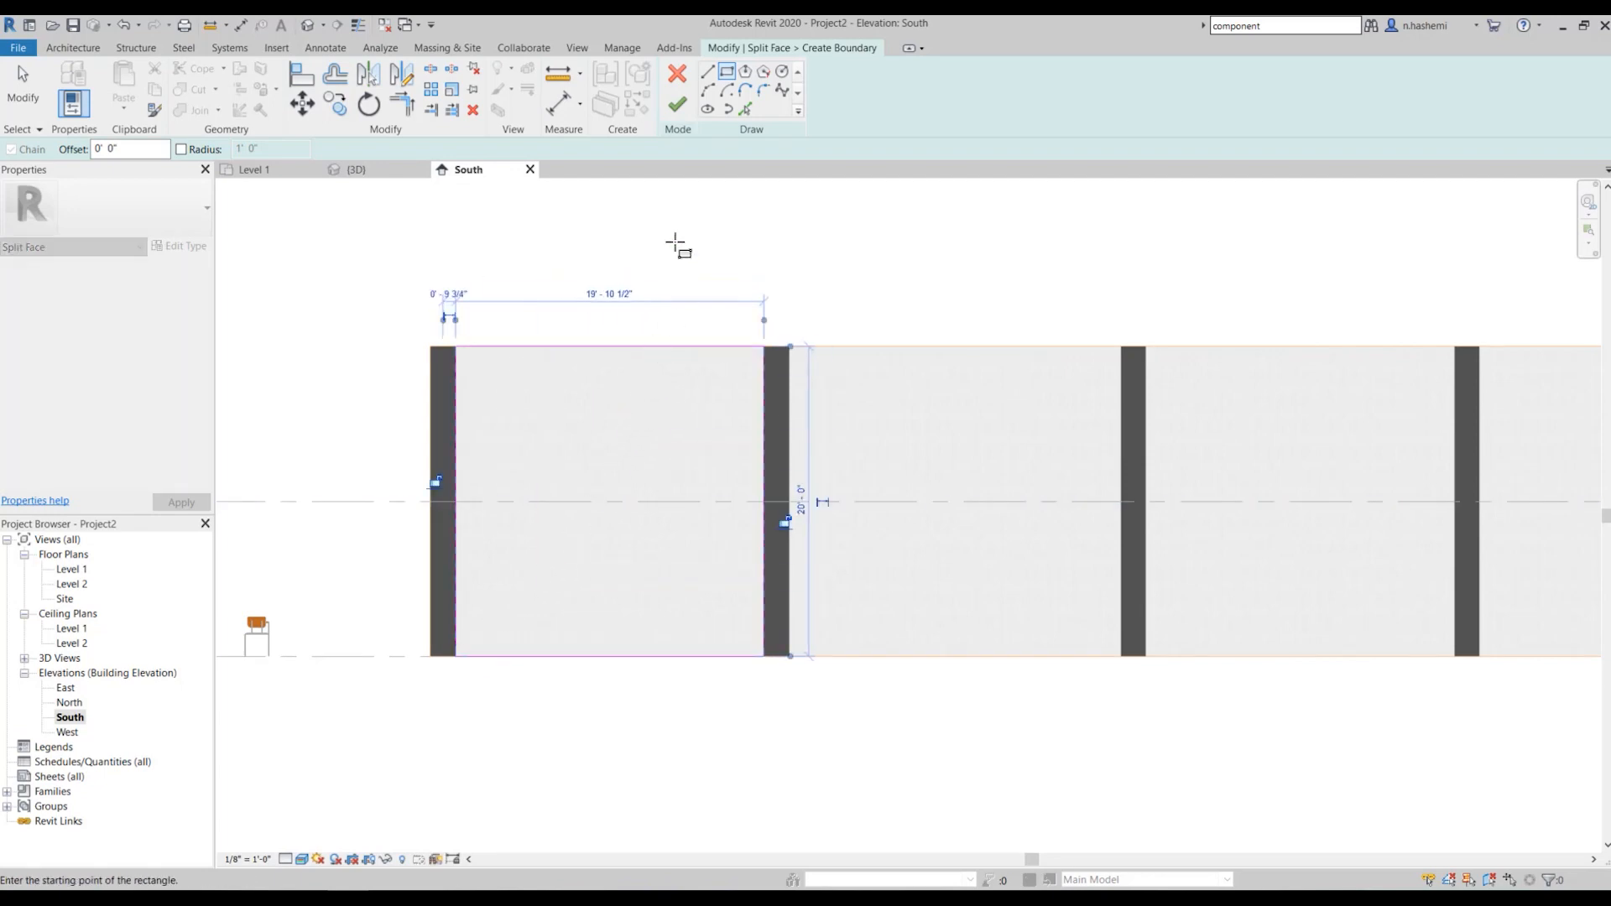
{"action": "left_click", "coordinate": [677, 106]}
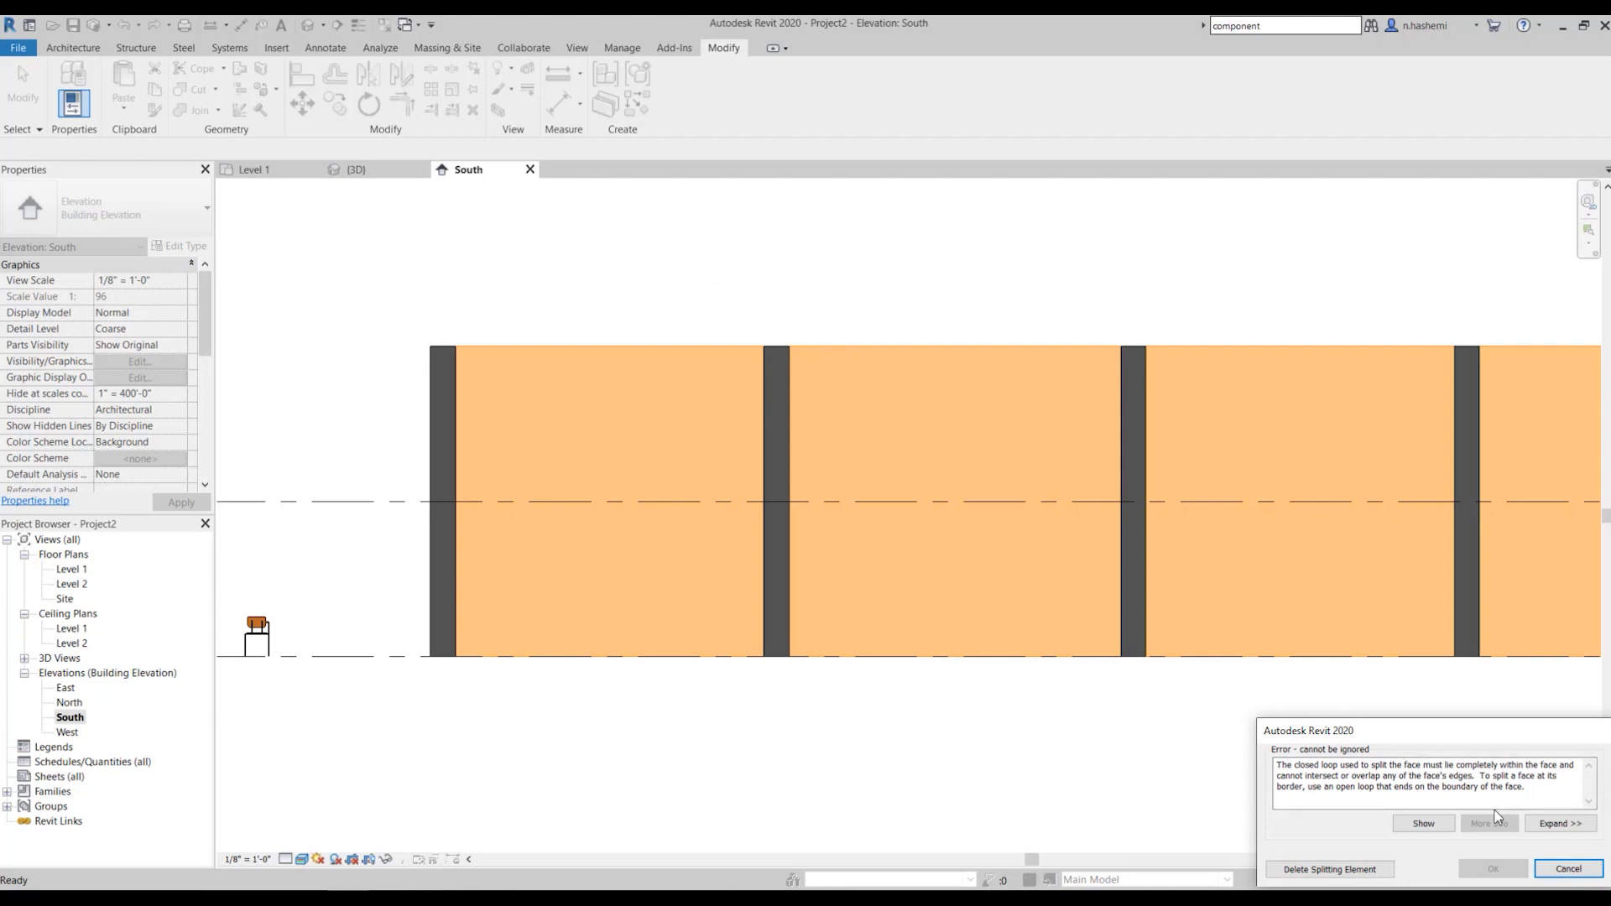
{"action": "left_click", "coordinate": [1570, 869]}
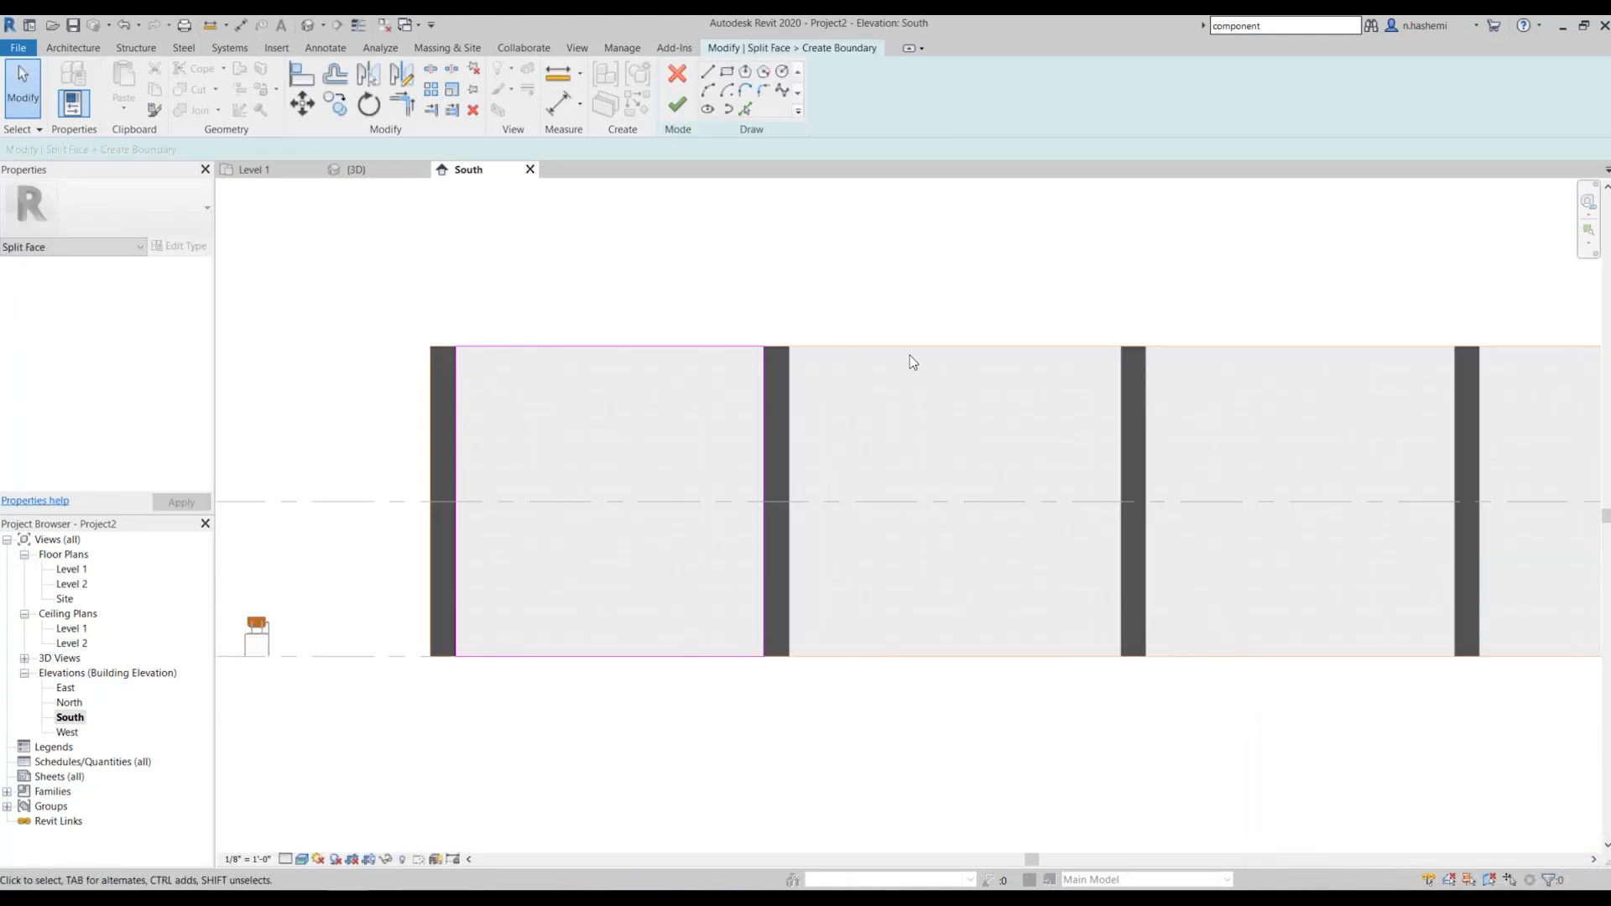
Quit the split-face sketch and discard its rectangular face region
{"action": "left_click", "coordinate": [747, 110]}
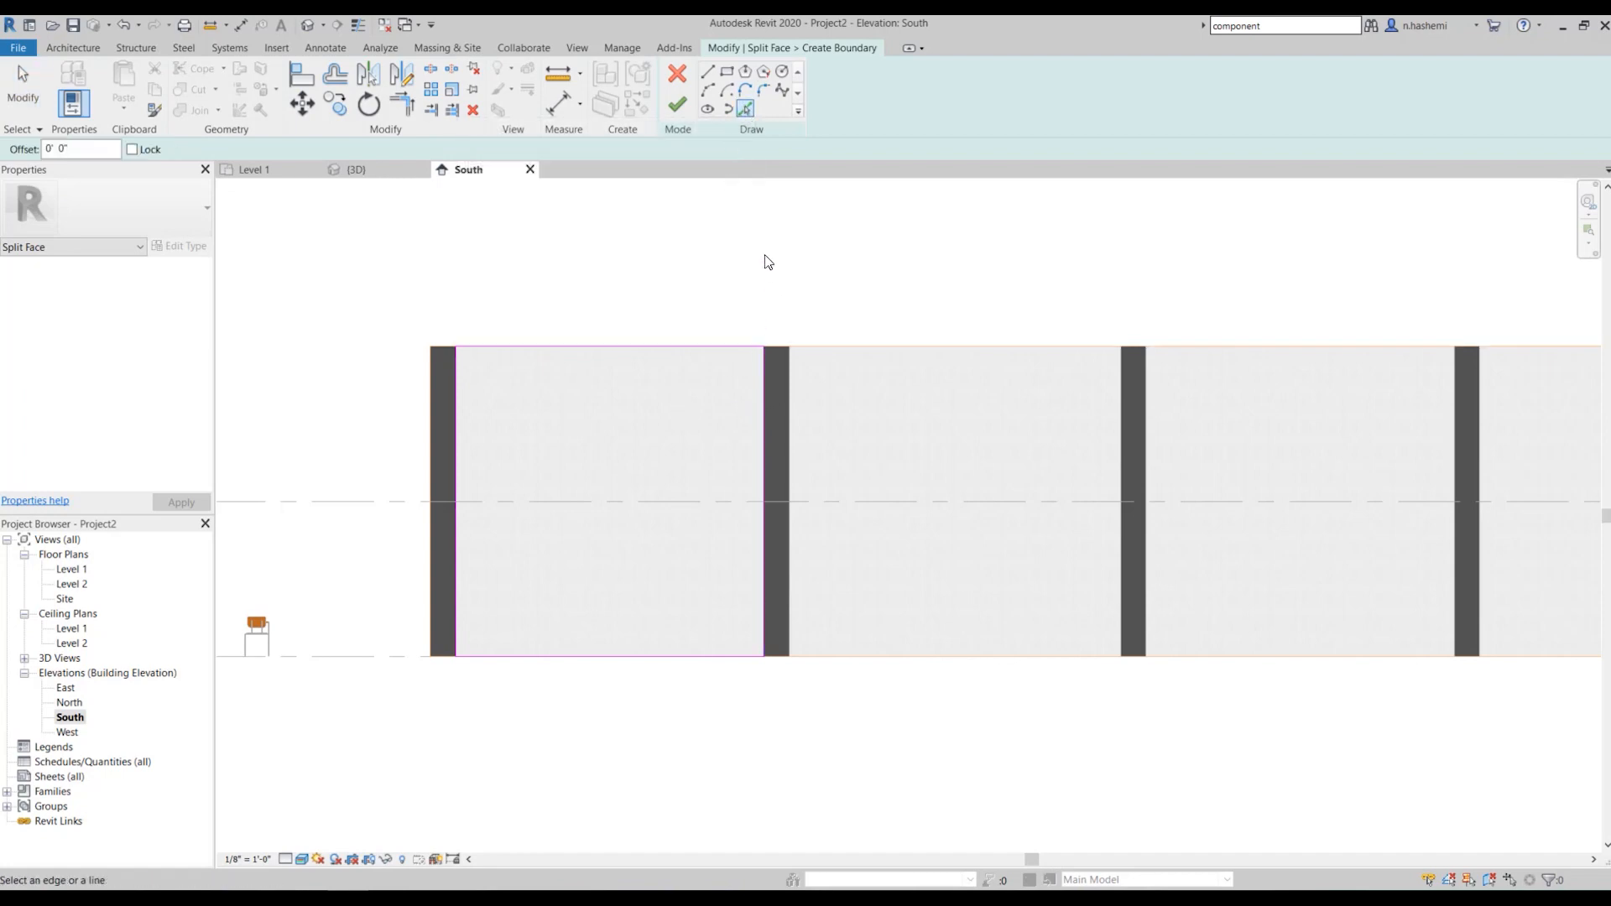
{"action": "left_click", "coordinate": [678, 77]}
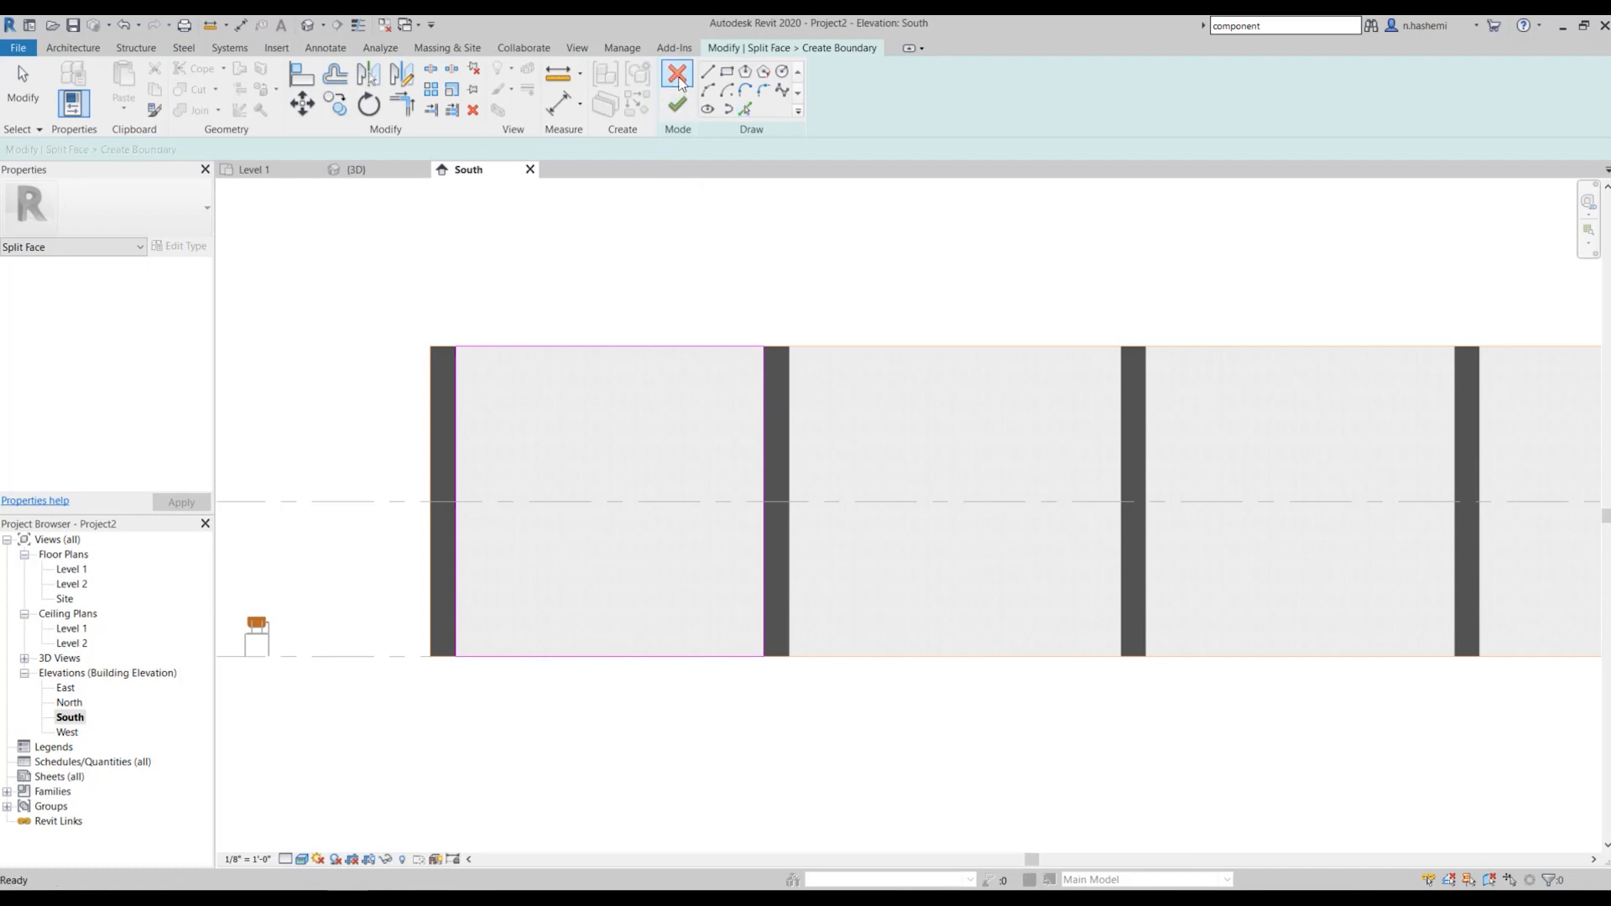
{"action": "left_click", "coordinate": [680, 80]}
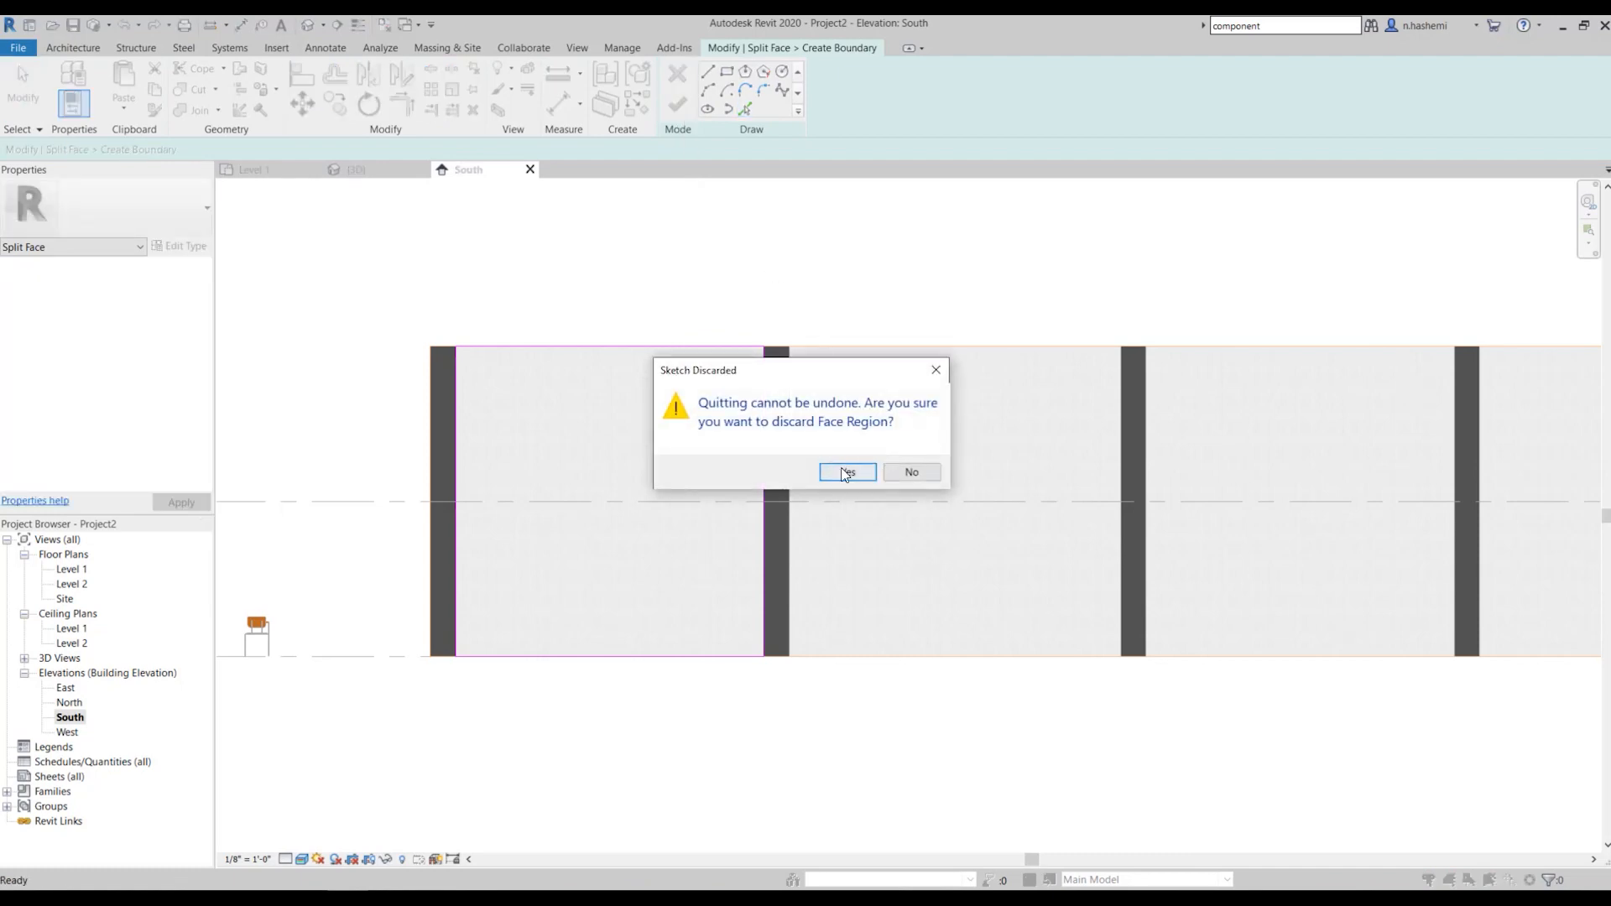
{"action": "left_click", "coordinate": [847, 472]}
Split the long wall's south face along the two inner edges of the perpendicular brick walls bounding the leftmost bay
{"action": "scroll", "coordinate": [458, 444], "scroll_direction": "up", "scroll_amount": 2}
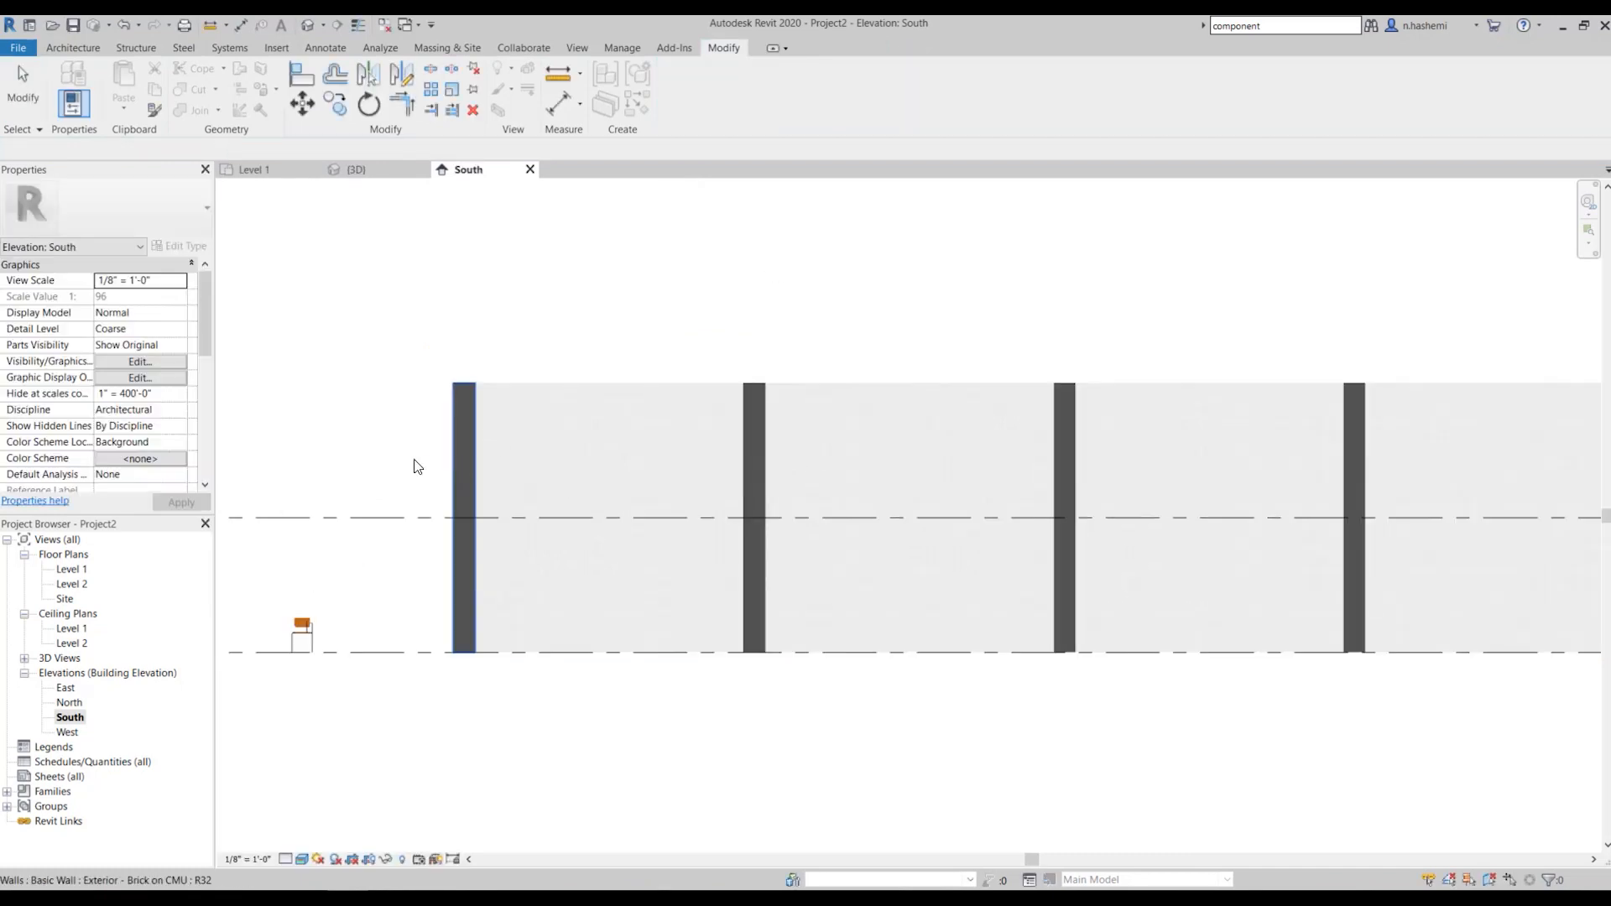
{"action": "scroll", "coordinate": [417, 466], "scroll_direction": "up", "scroll_amount": 1}
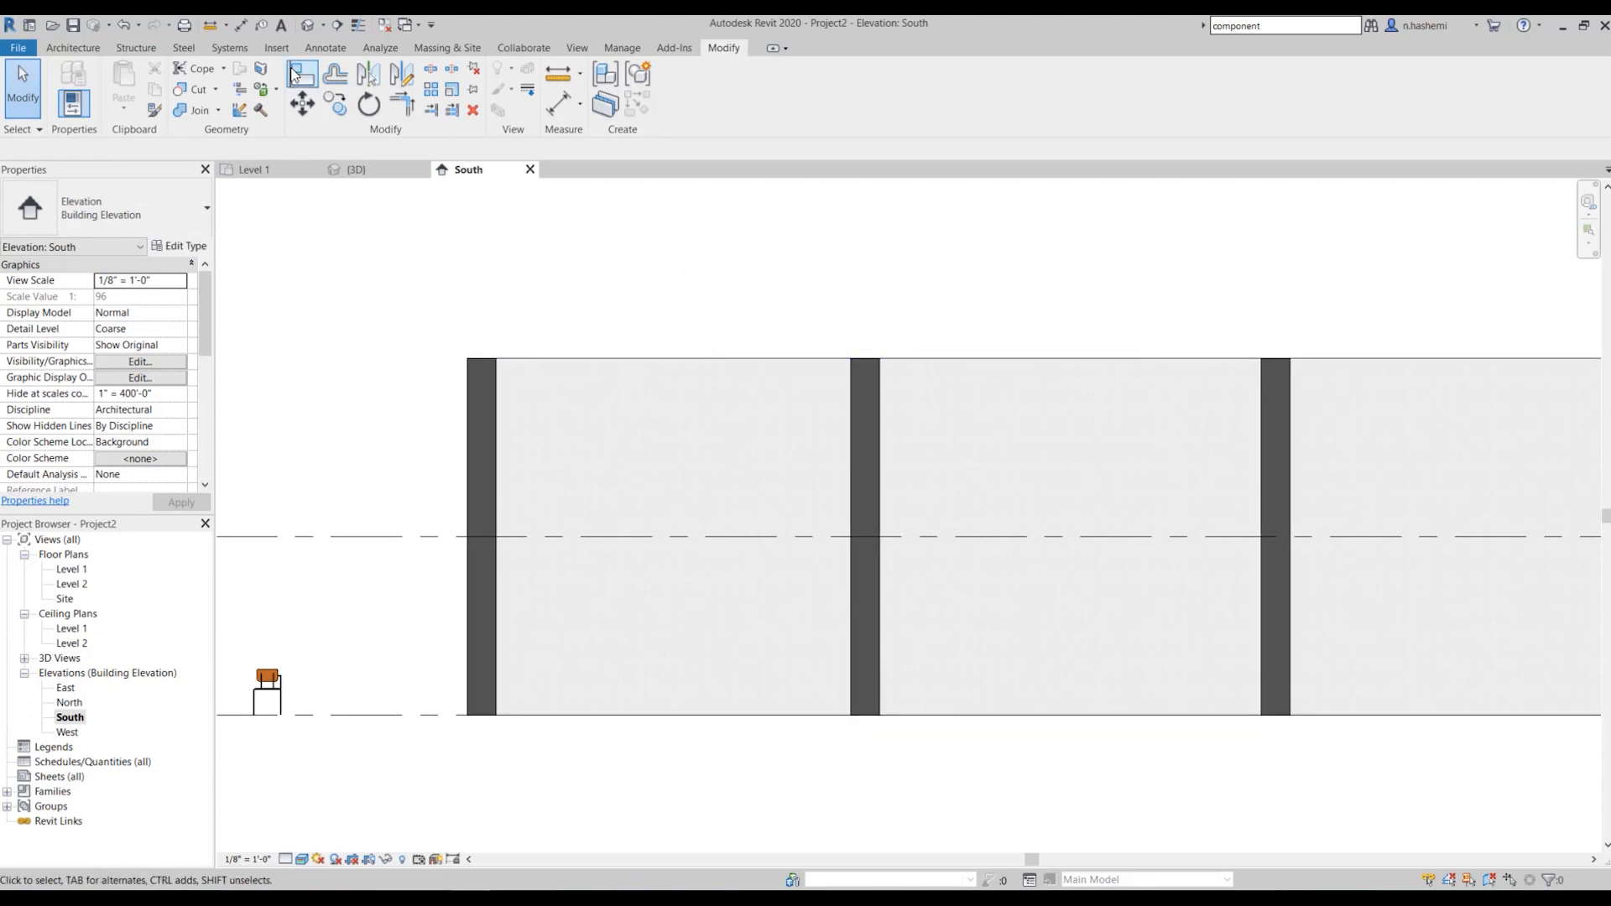
{"action": "left_click", "coordinate": [261, 68]}
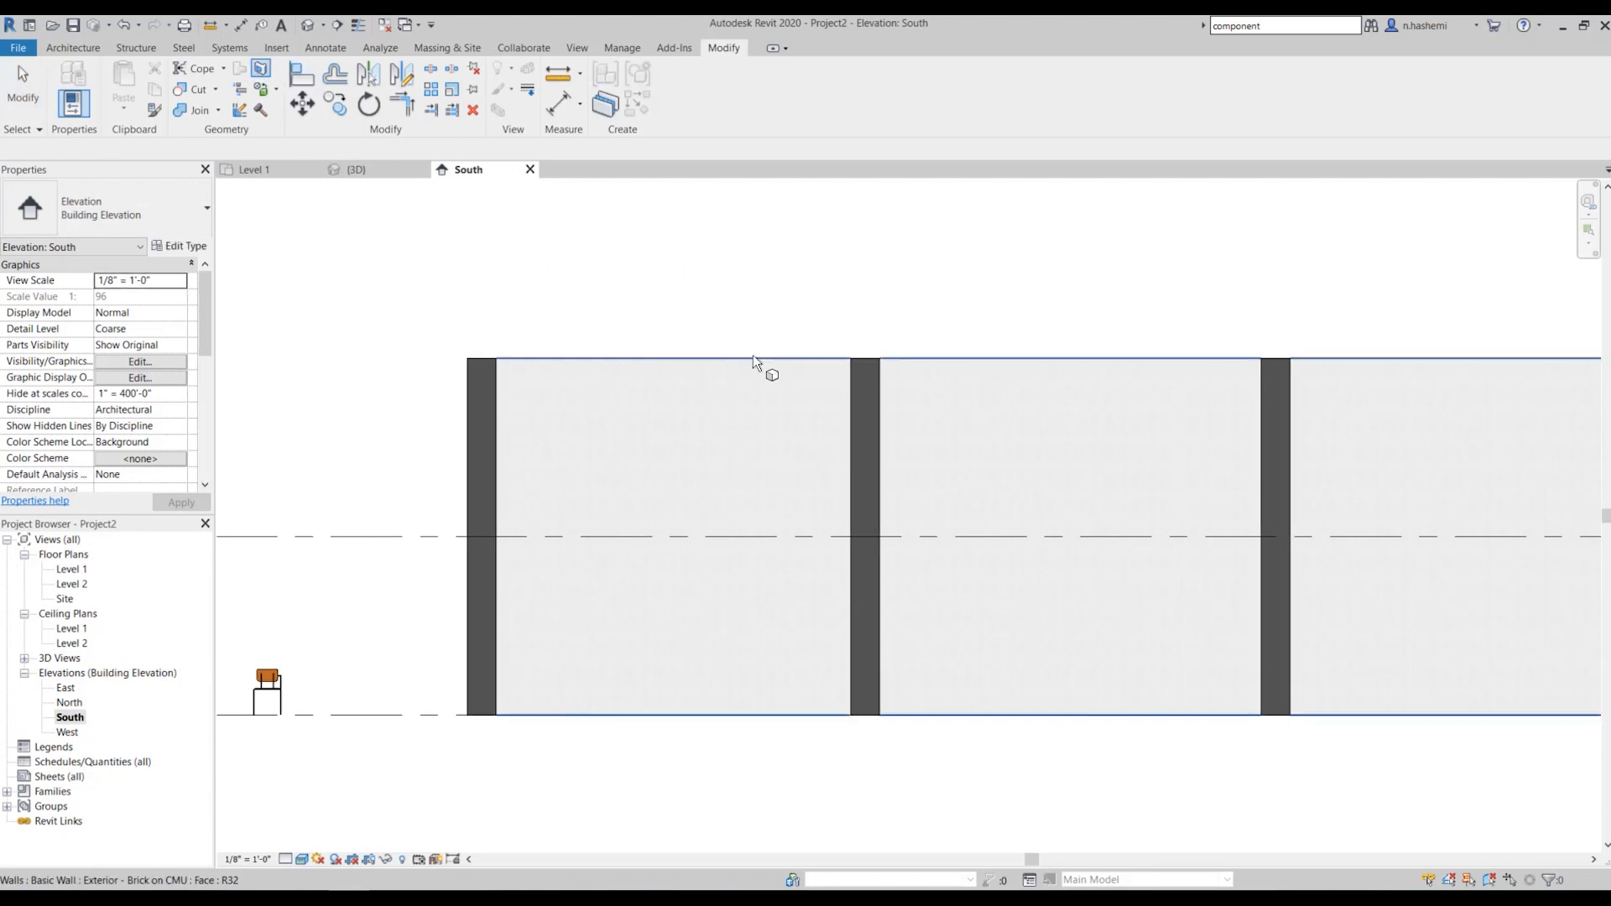
{"action": "left_click", "coordinate": [264, 72]}
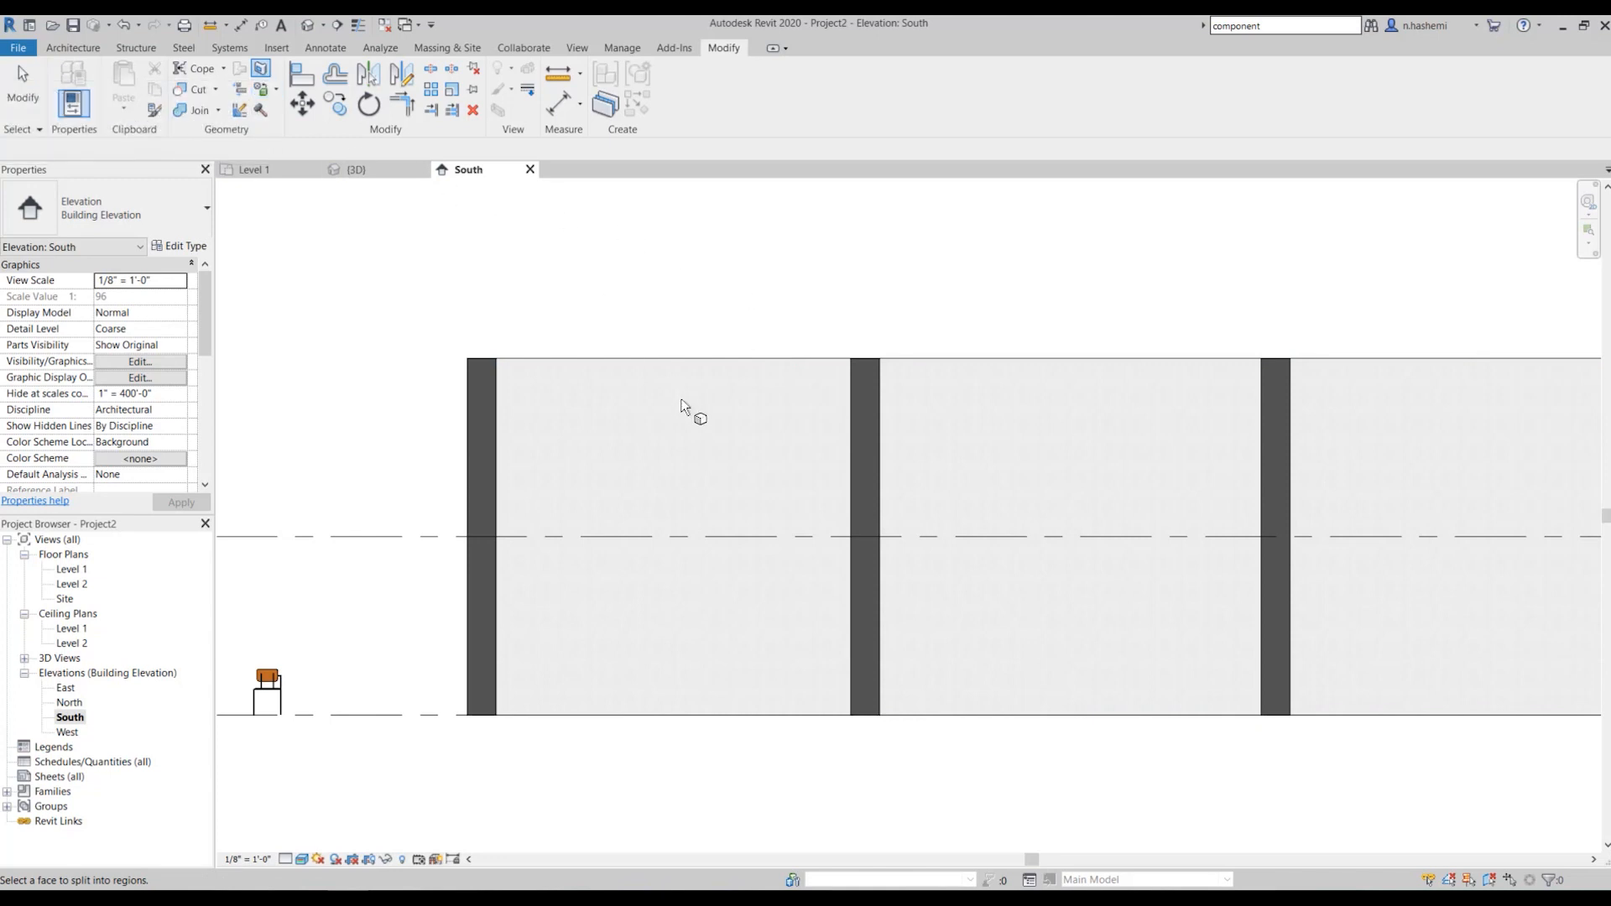
{"action": "left_click", "coordinate": [692, 367]}
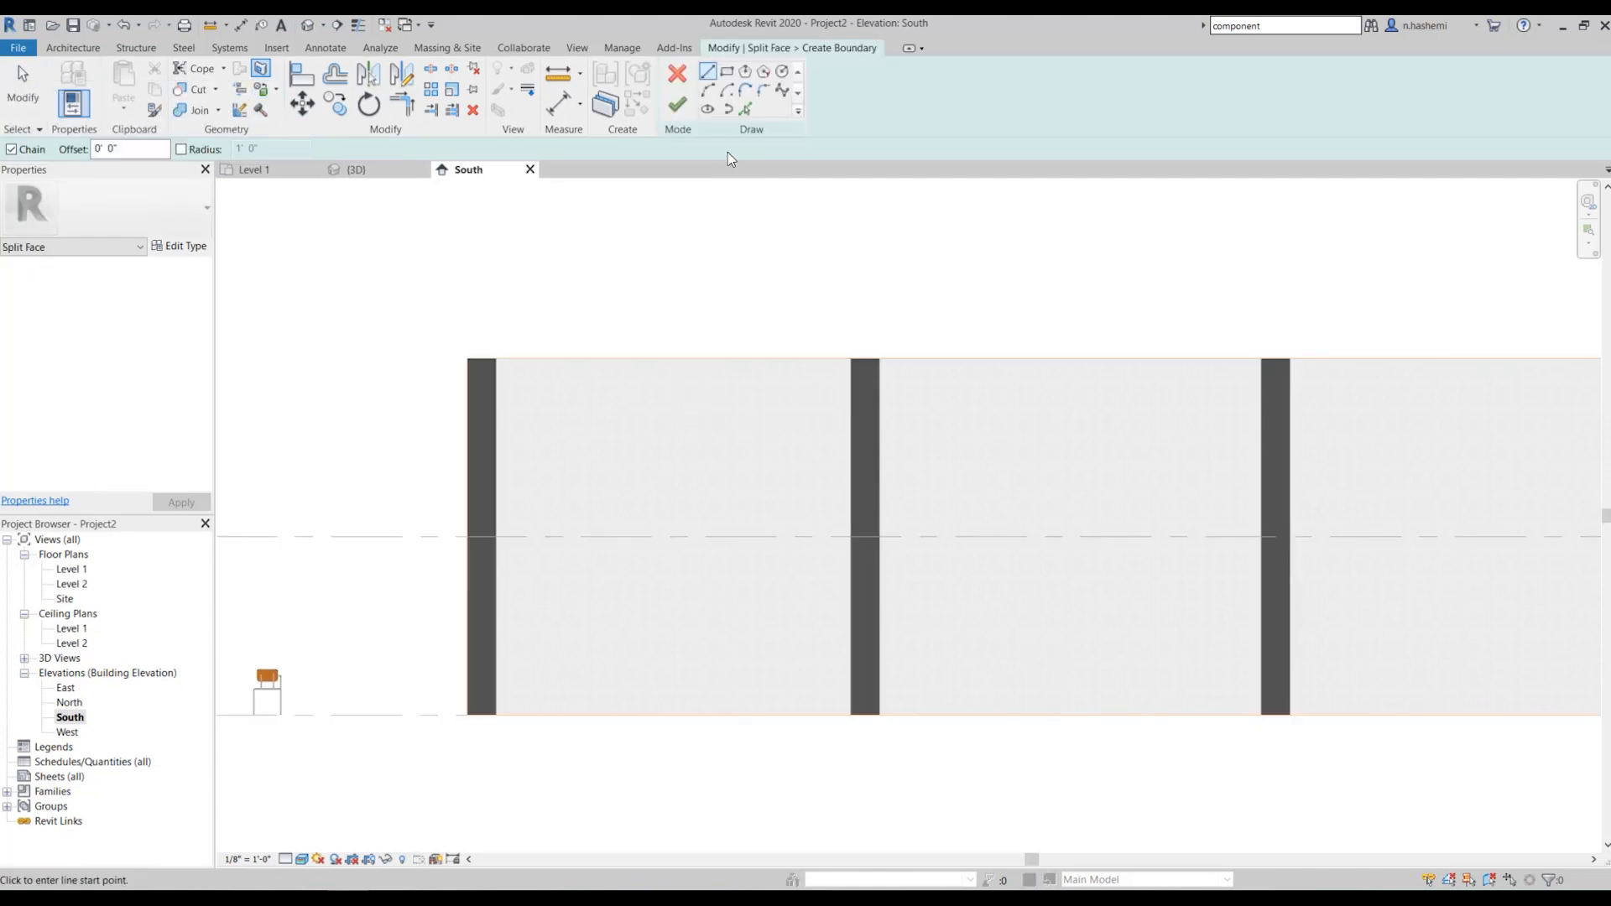
{"action": "left_click", "coordinate": [745, 109]}
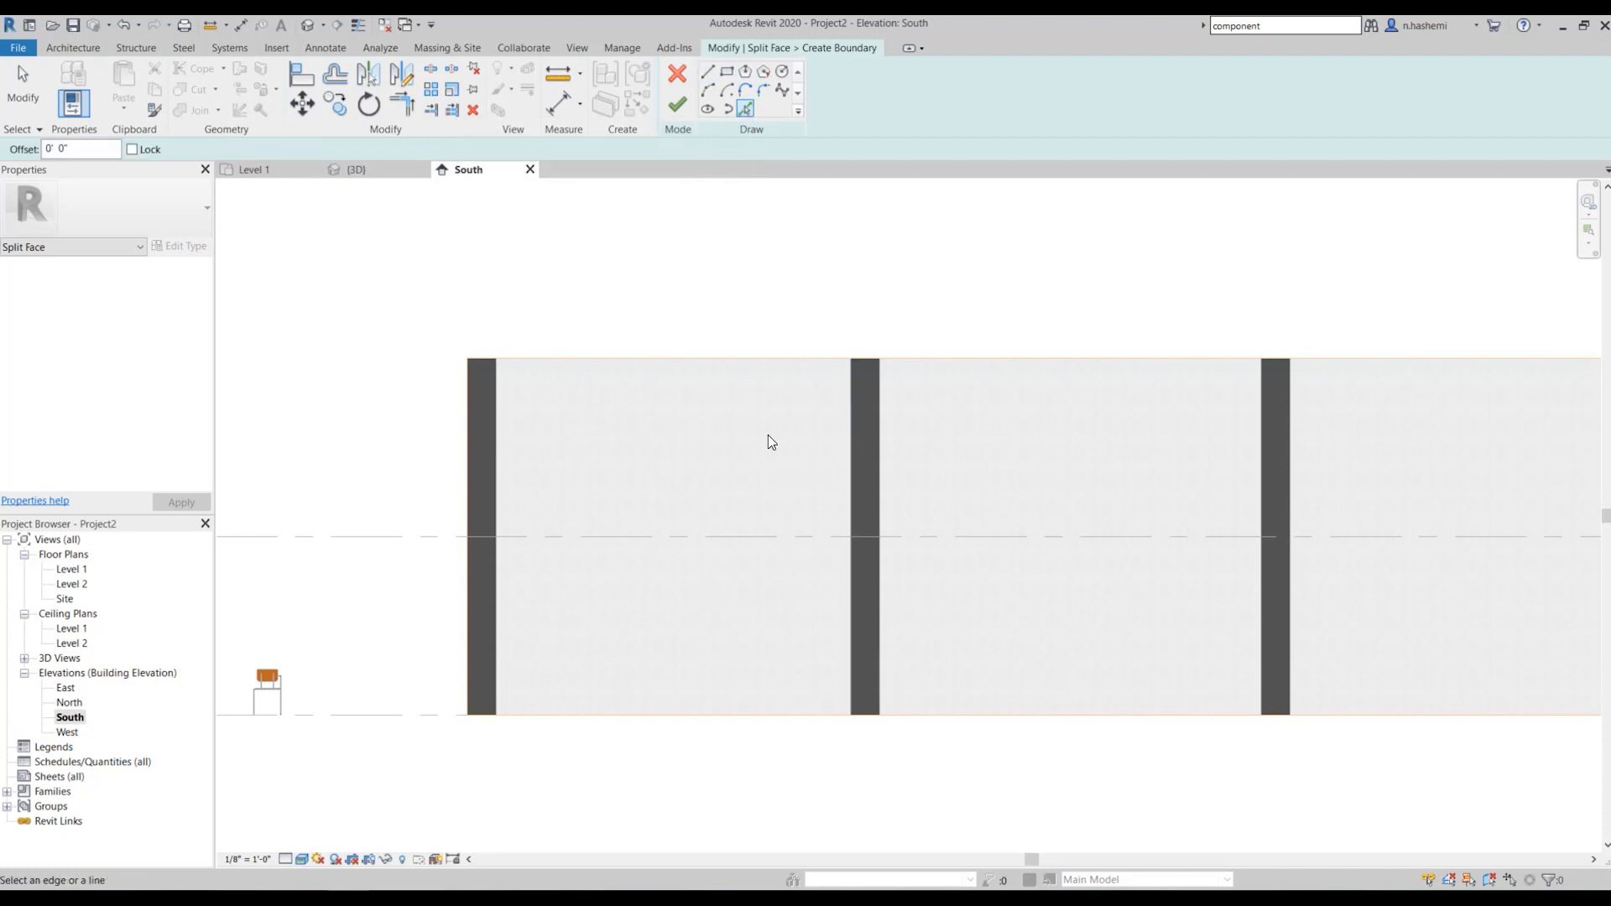
{"action": "left_click", "coordinate": [850, 436]}
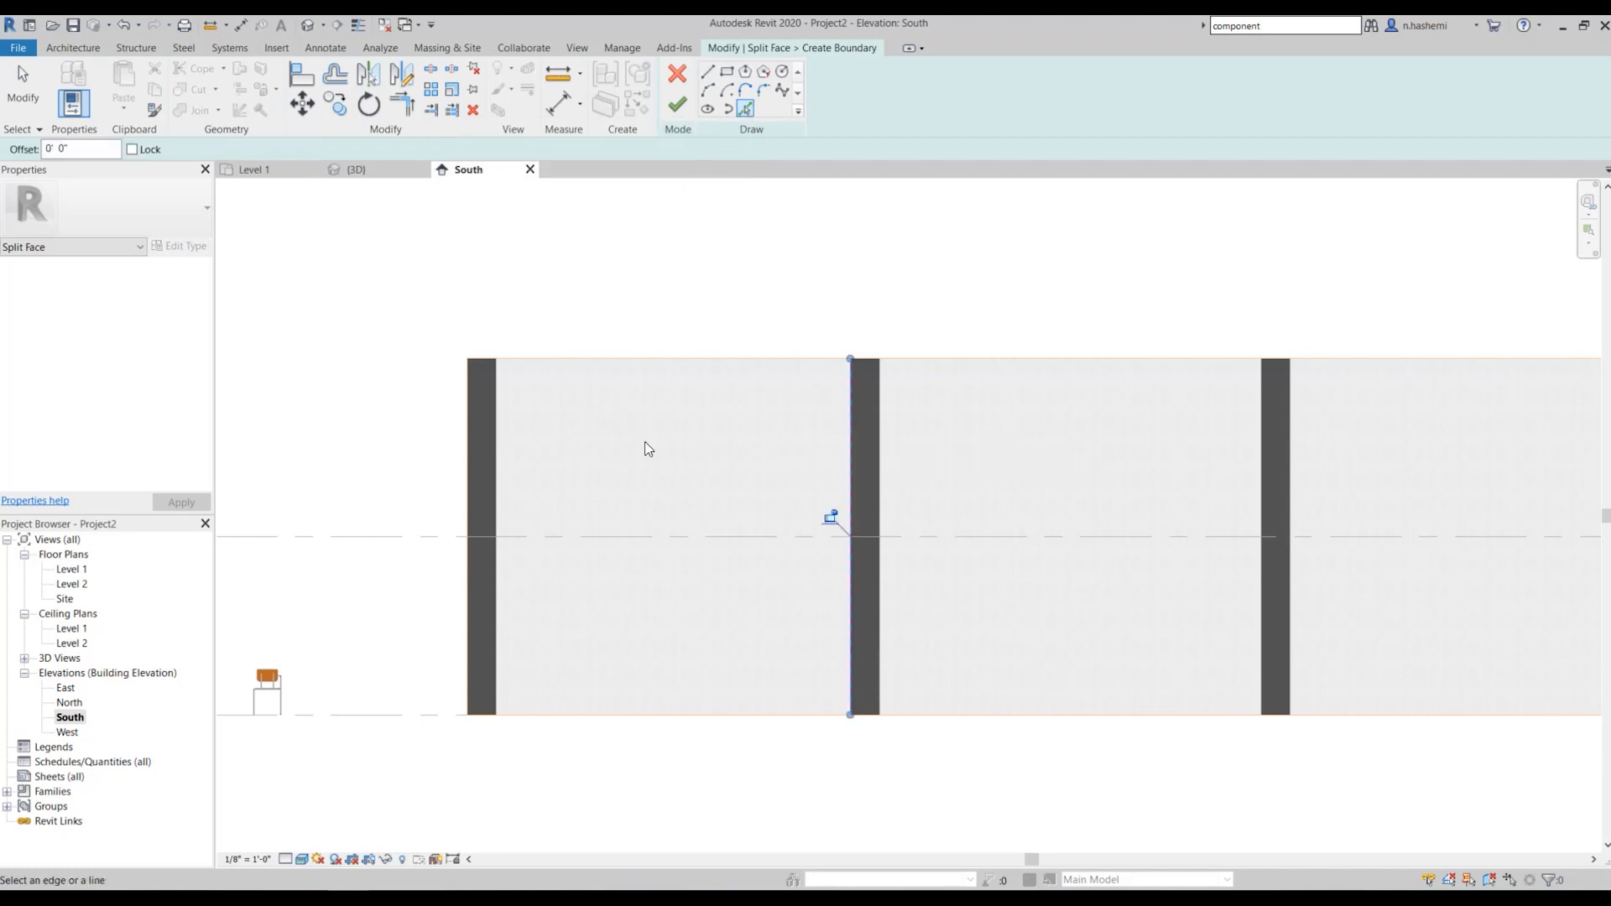
{"action": "left_click", "coordinate": [500, 445]}
{"action": "left_click", "coordinate": [676, 106]}
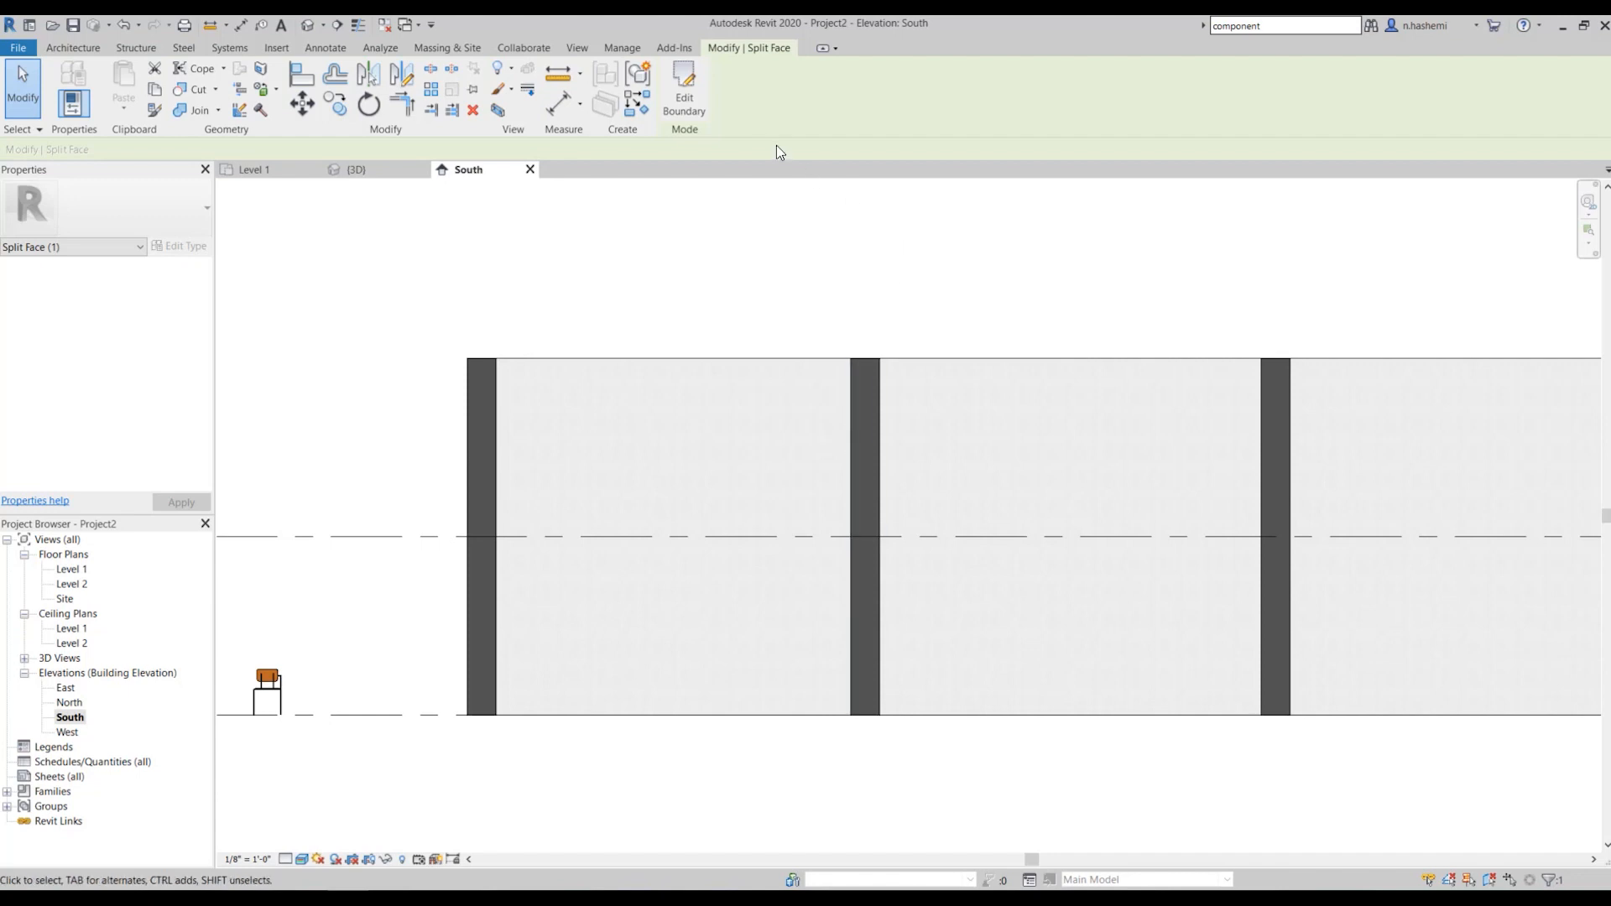
Paint the leftmost bay of the south face with the Parking Stripe material and finish painting
{"action": "left_click", "coordinate": [262, 89]}
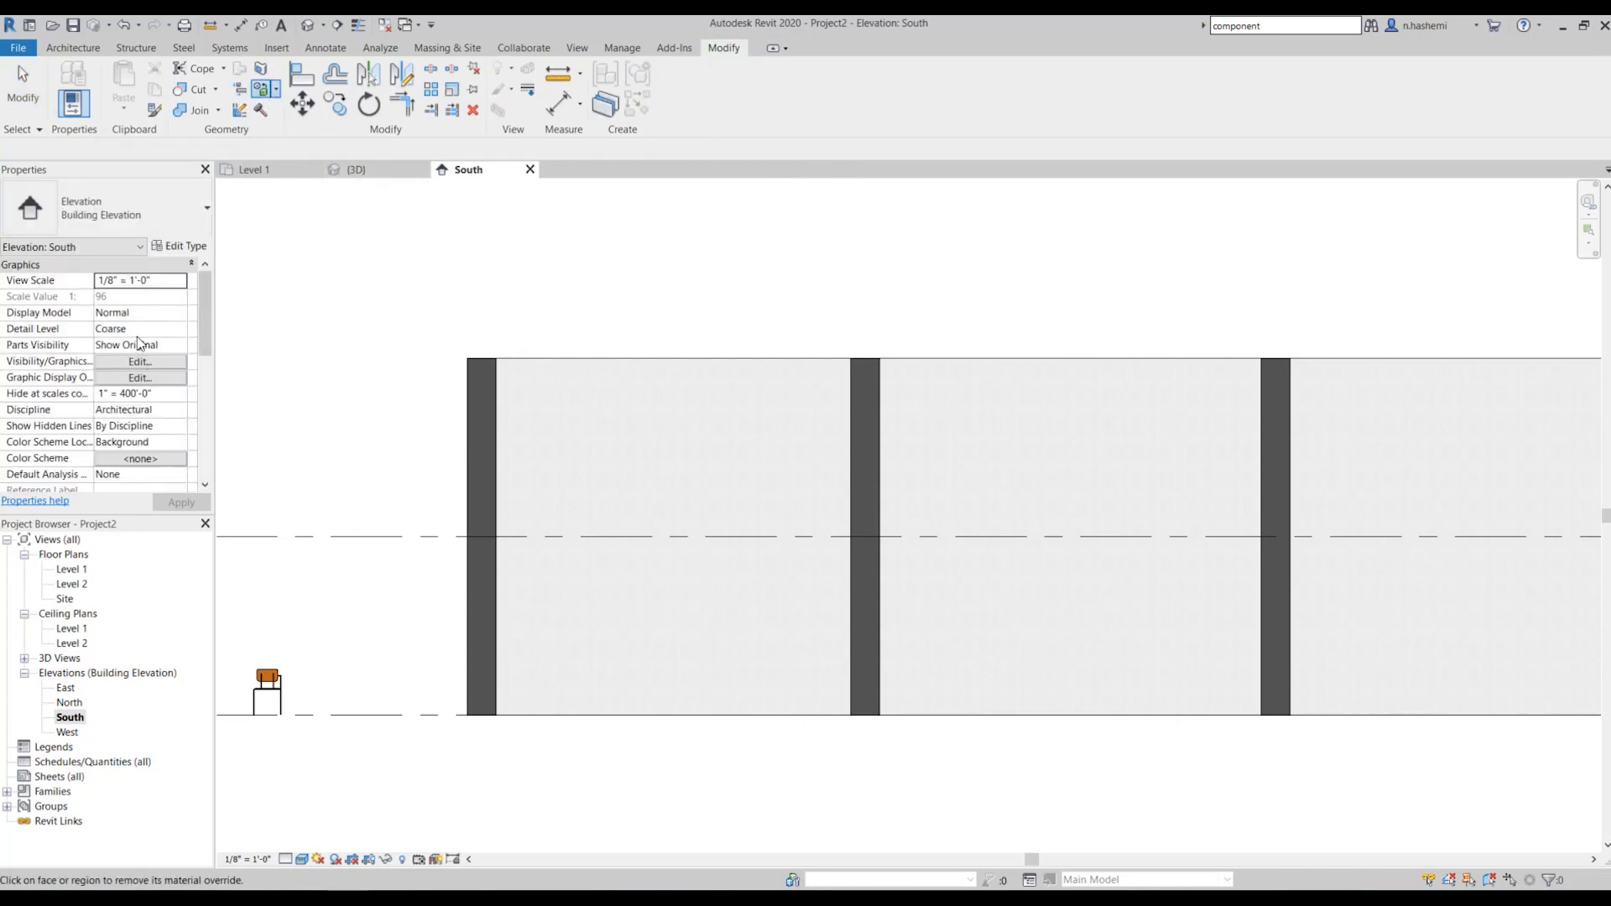
{"action": "key", "text": "Escape"}
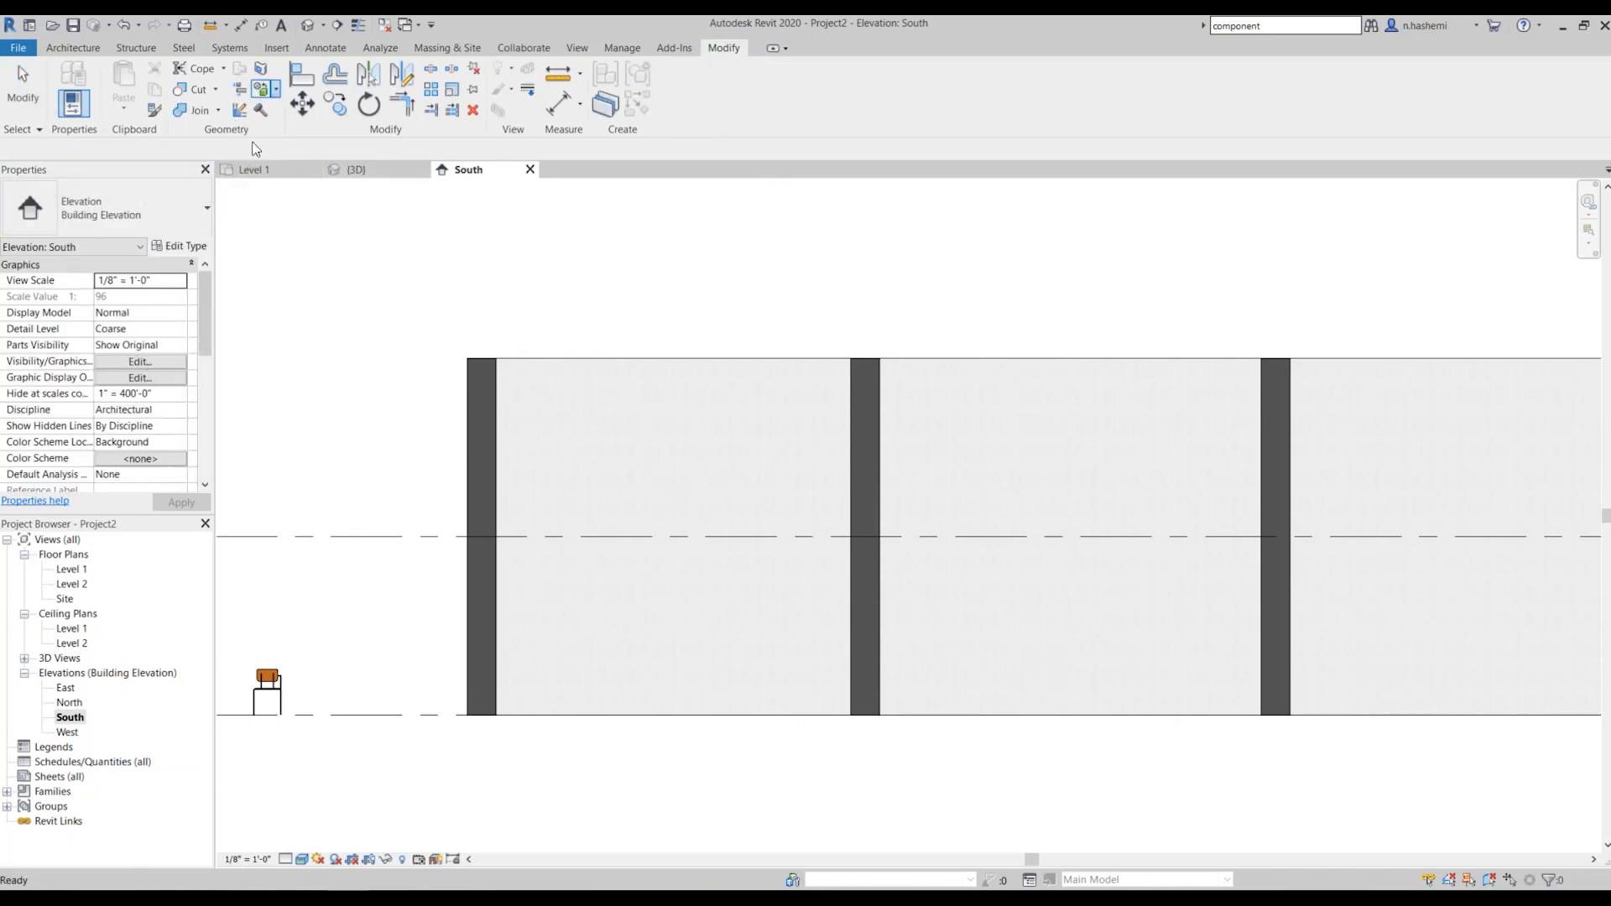
{"action": "key", "text": "p"}
{"action": "key", "text": "t"}
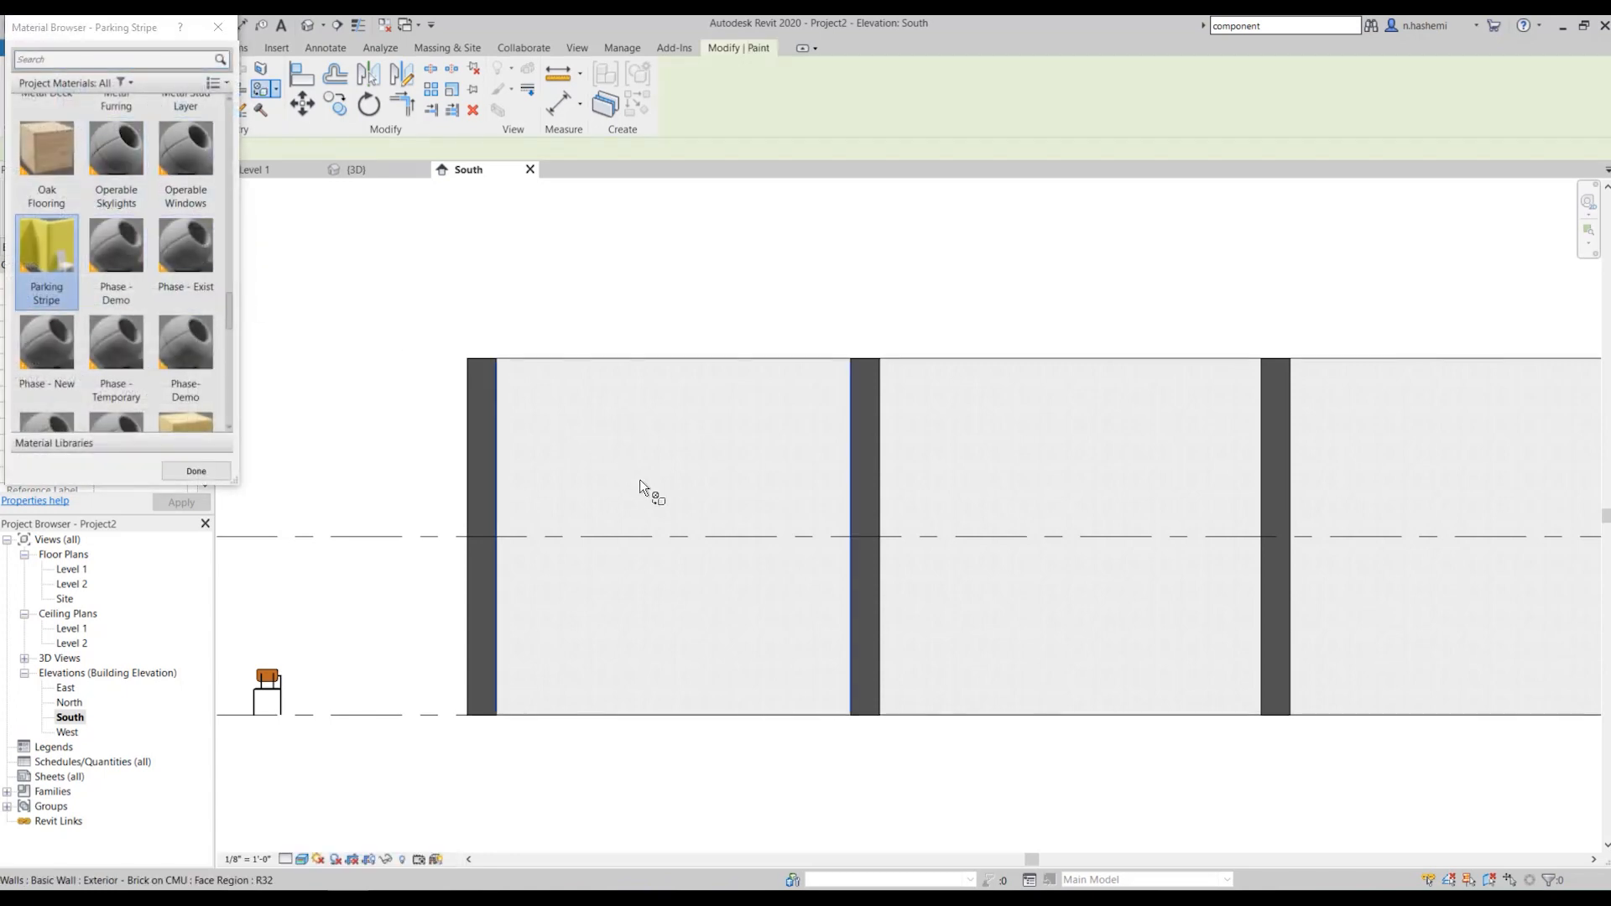
{"action": "left_click", "coordinate": [687, 454]}
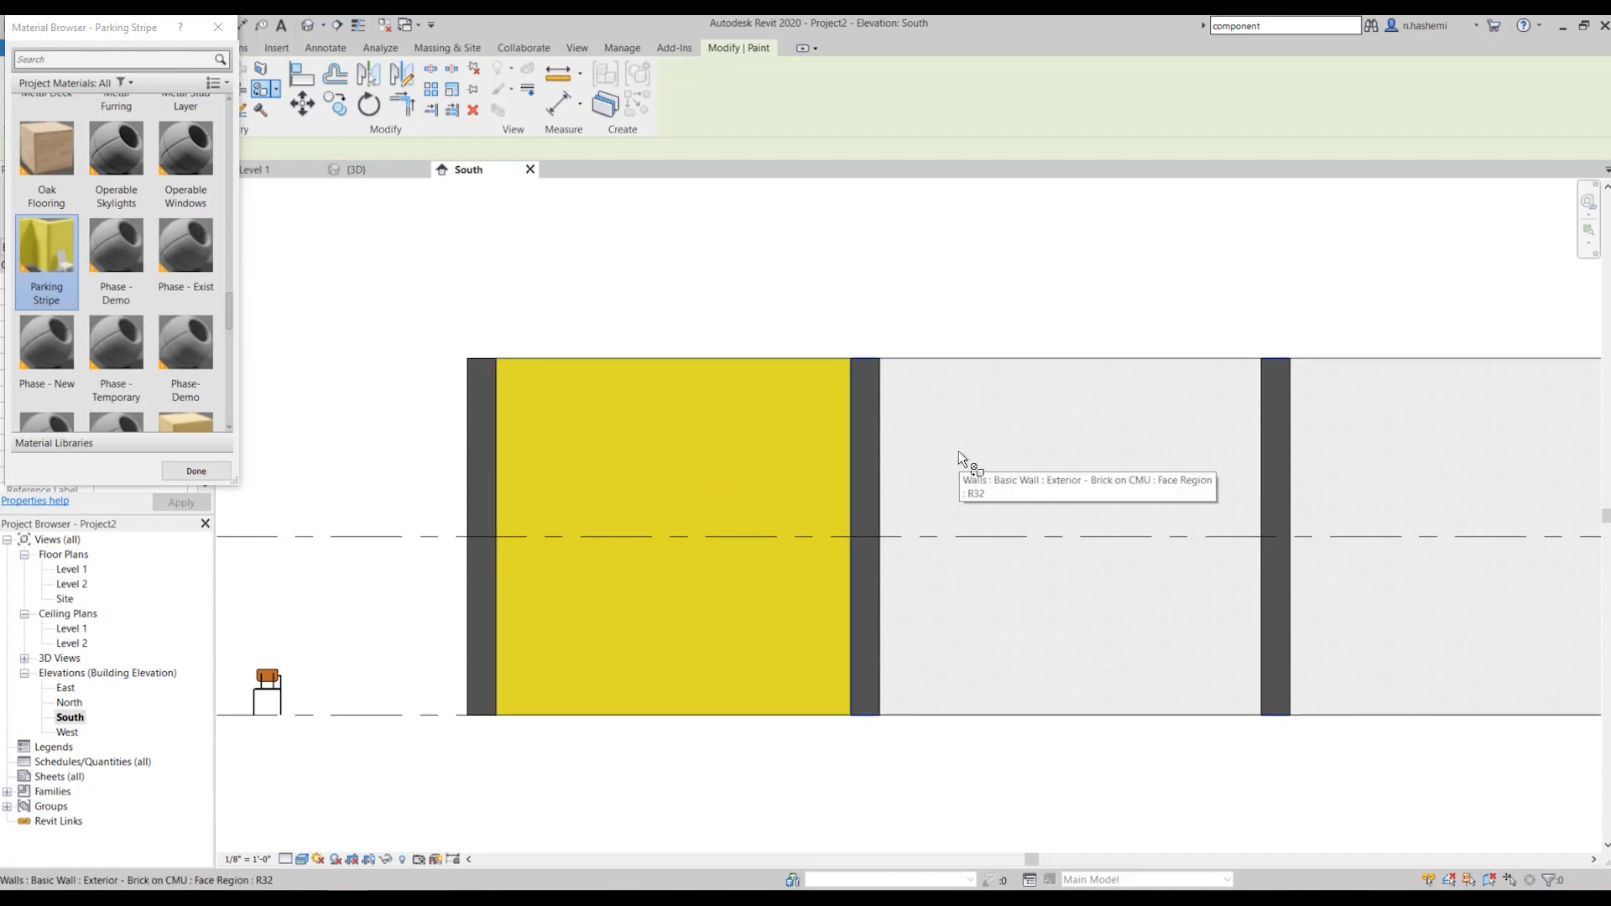
{"action": "left_click", "coordinate": [214, 469]}
{"action": "key", "text": "Escape"}
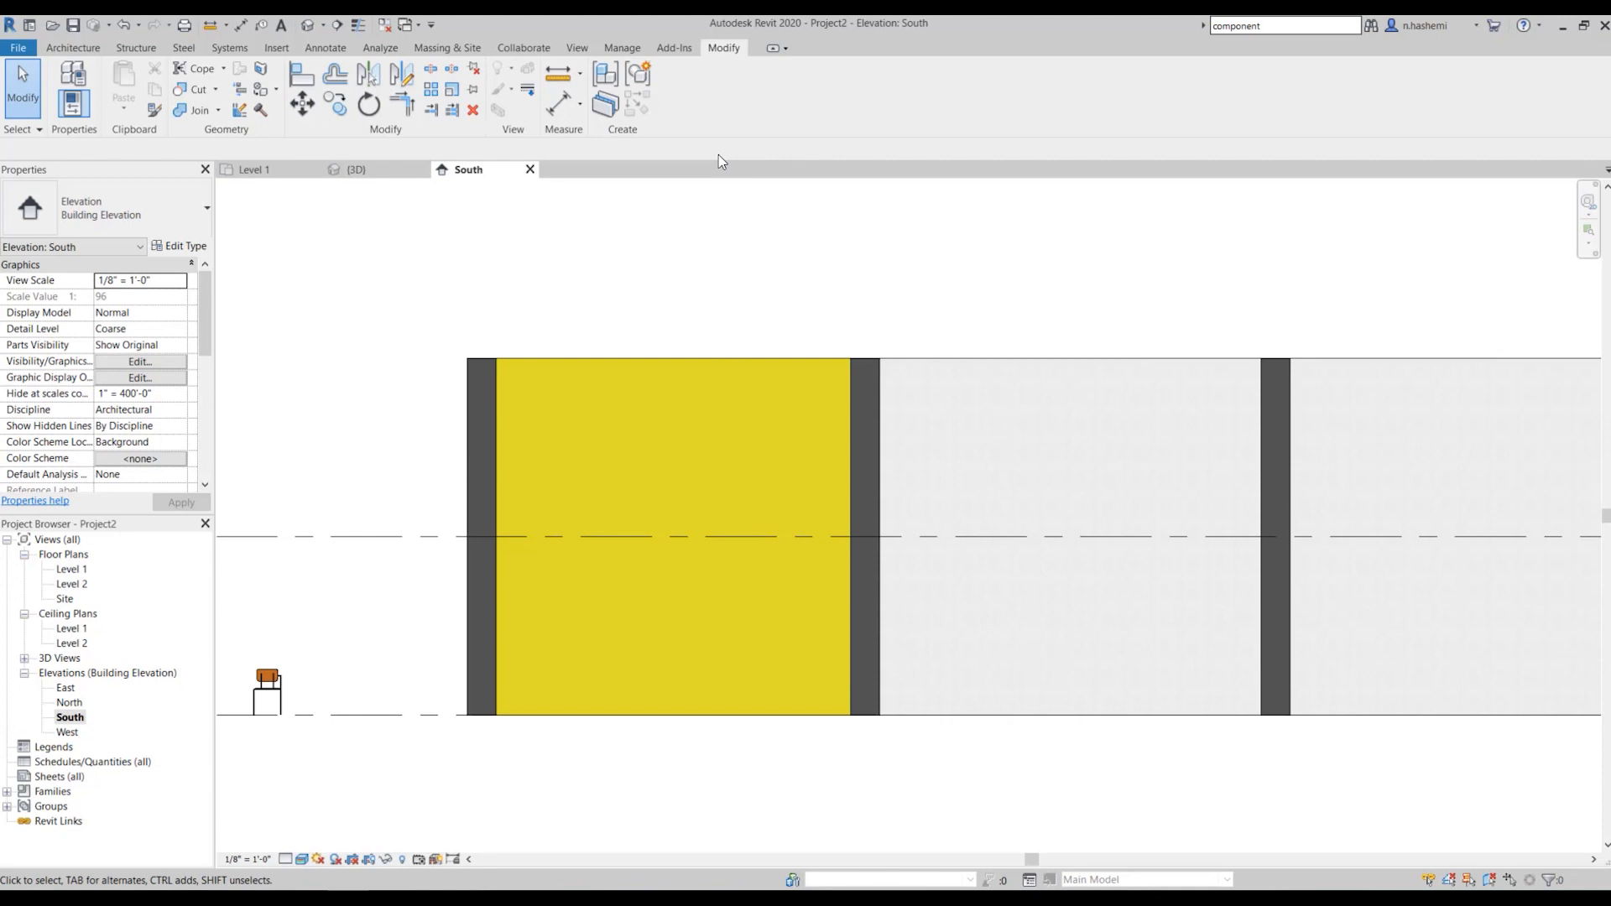
Split the south face with a circle of about 4'-0" radius in the upper left part of the second bay
{"action": "key", "text": "s"}
{"action": "key", "text": "f"}
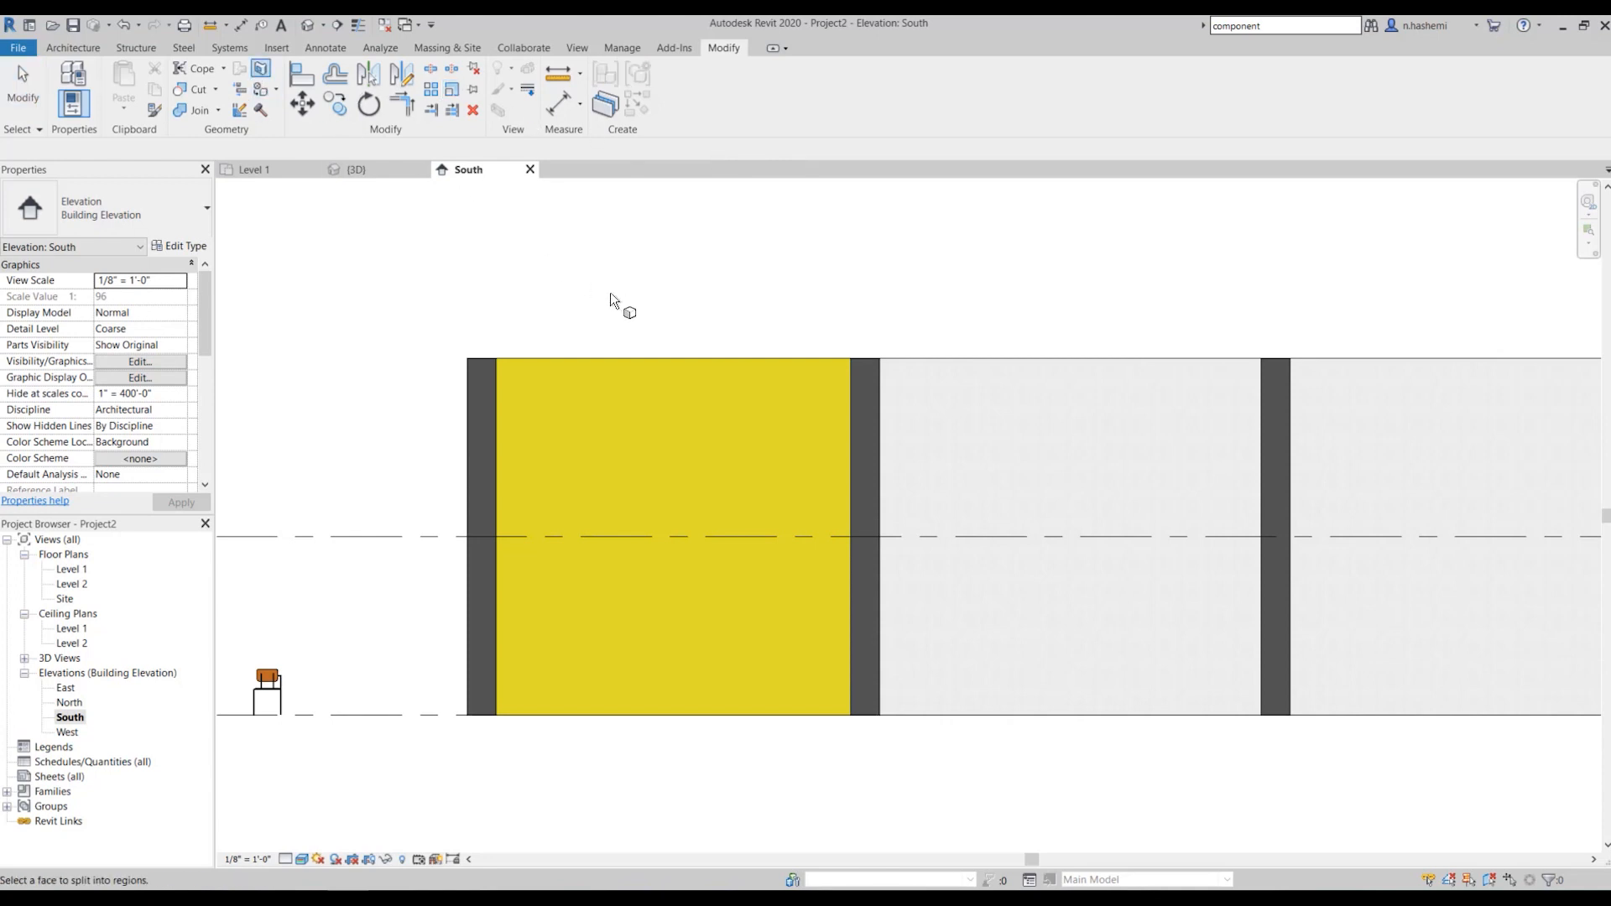
{"action": "left_click", "coordinate": [1010, 397]}
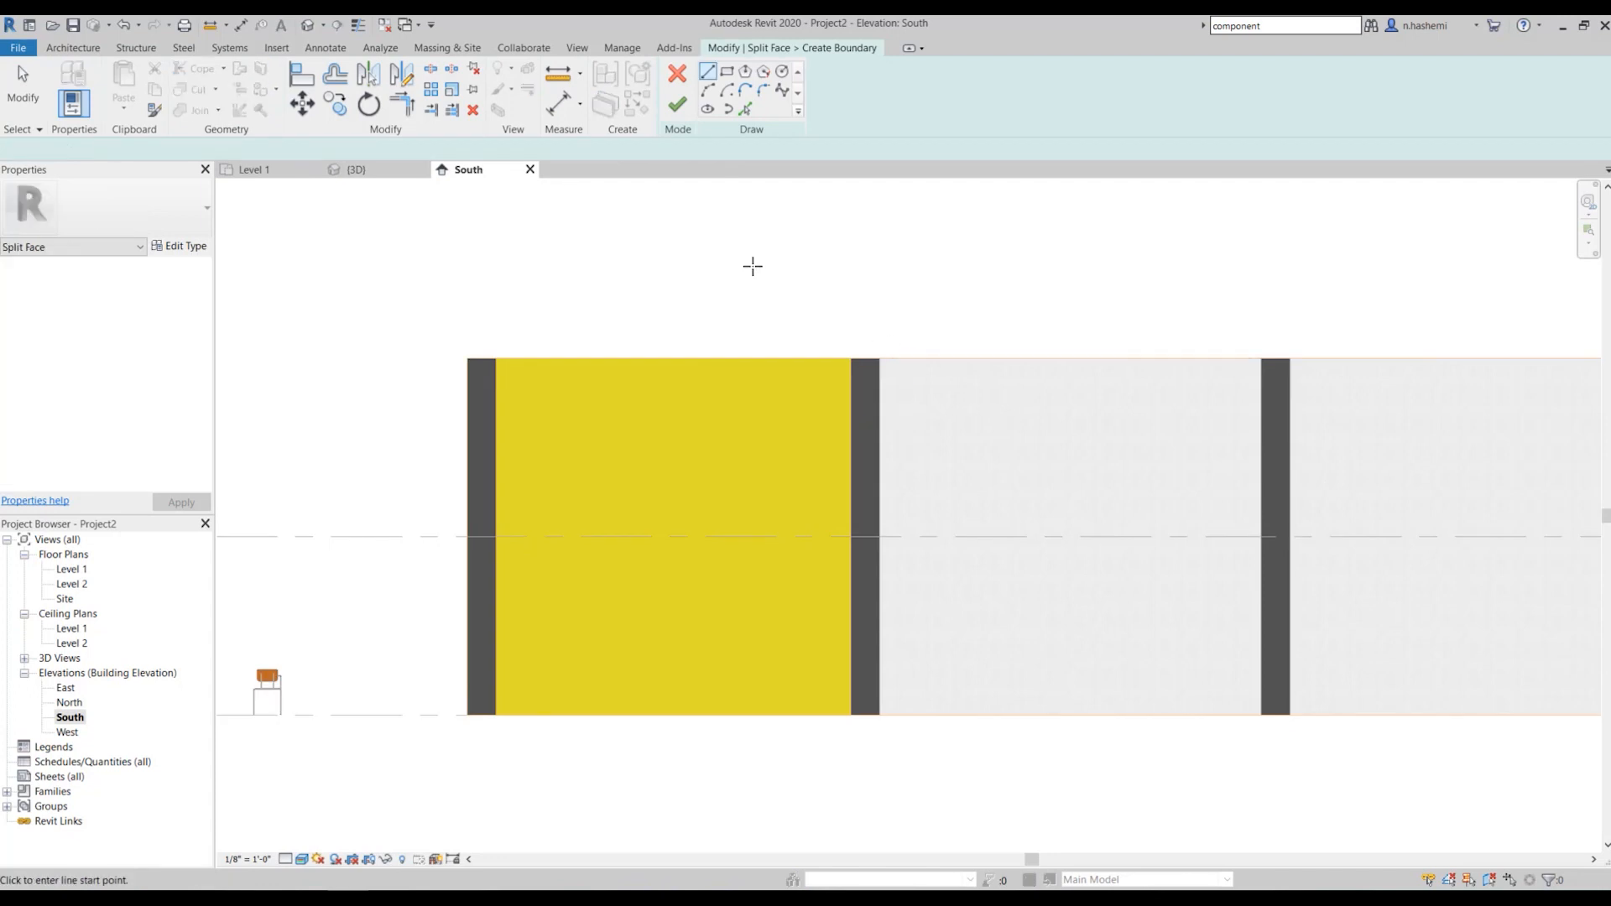
{"action": "left_click", "coordinate": [782, 73]}
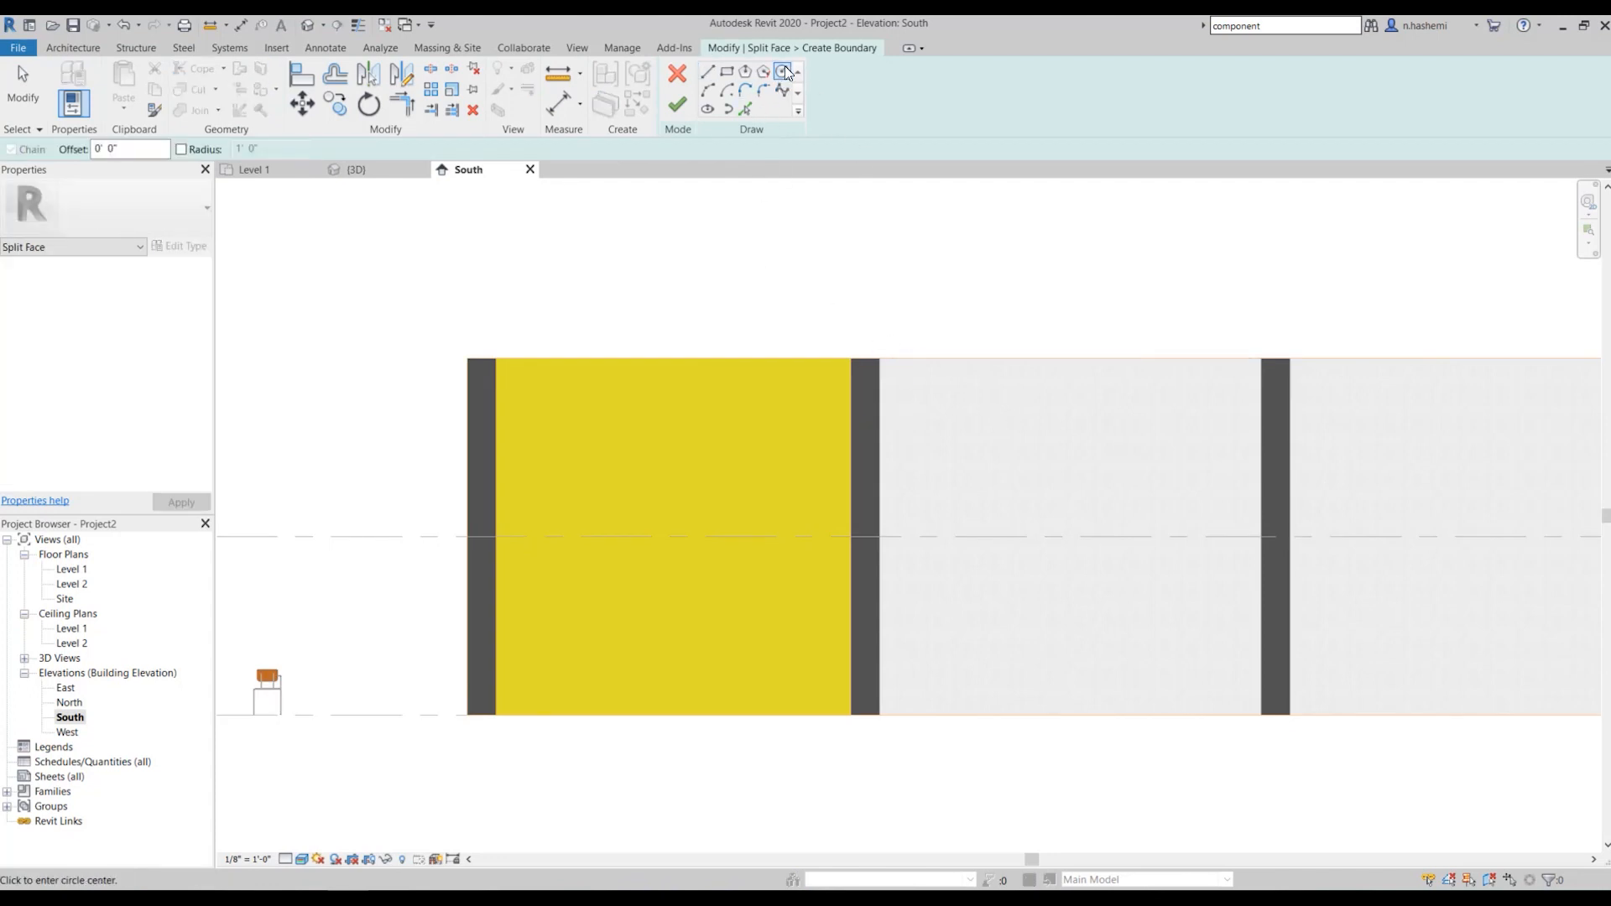
{"action": "left_click", "coordinate": [947, 396]}
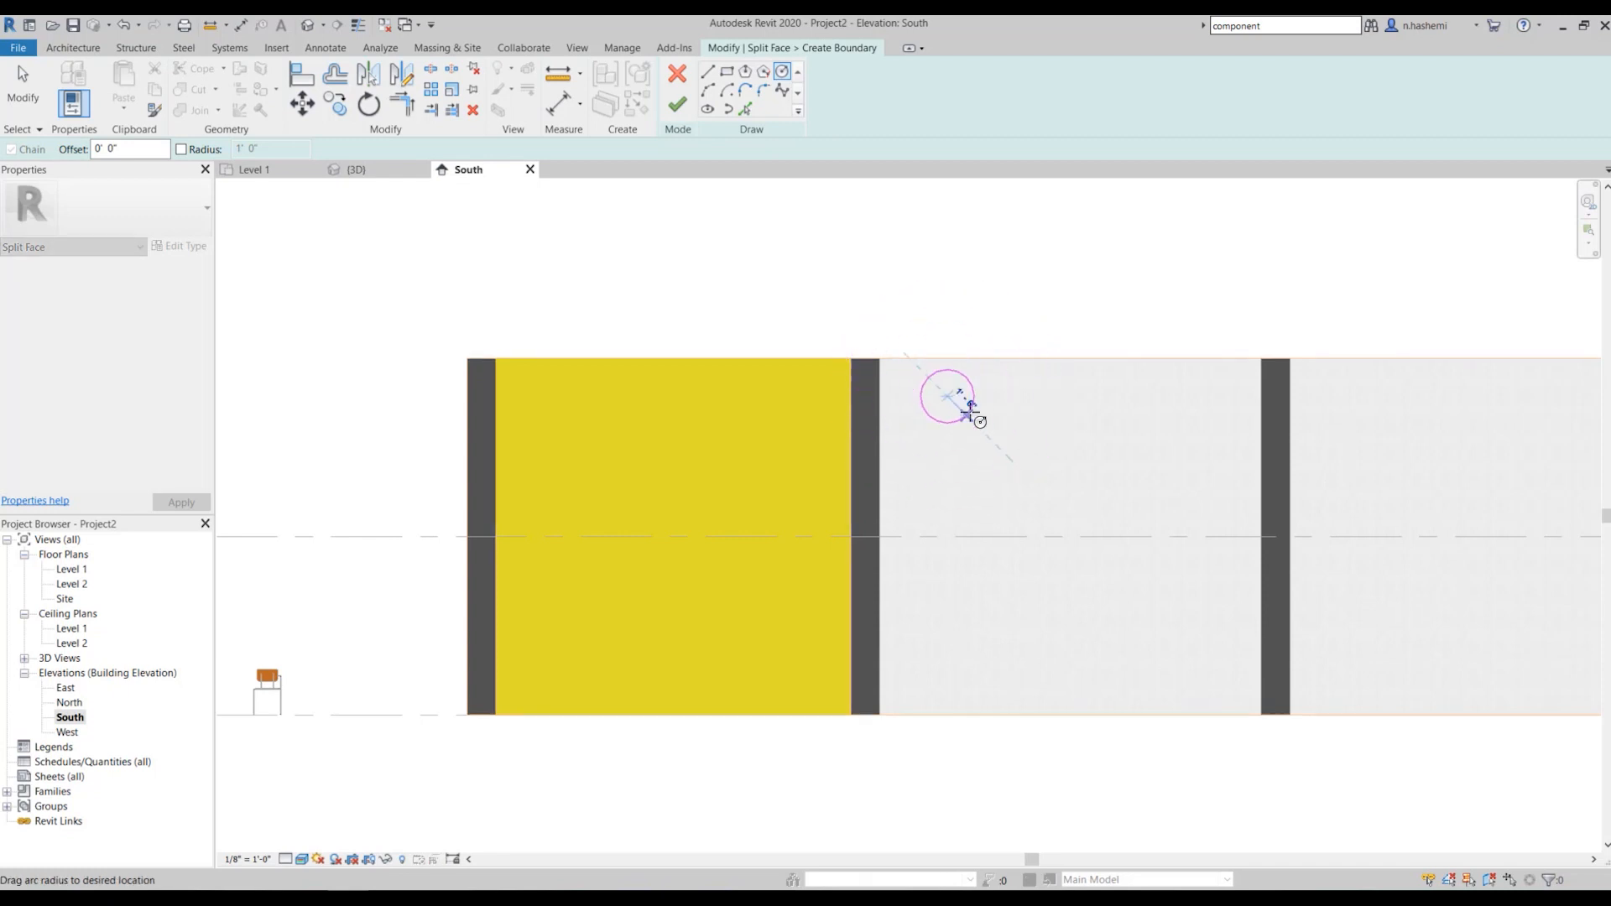
{"action": "key", "text": "Escape"}
{"action": "left_click", "coordinate": [977, 454]}
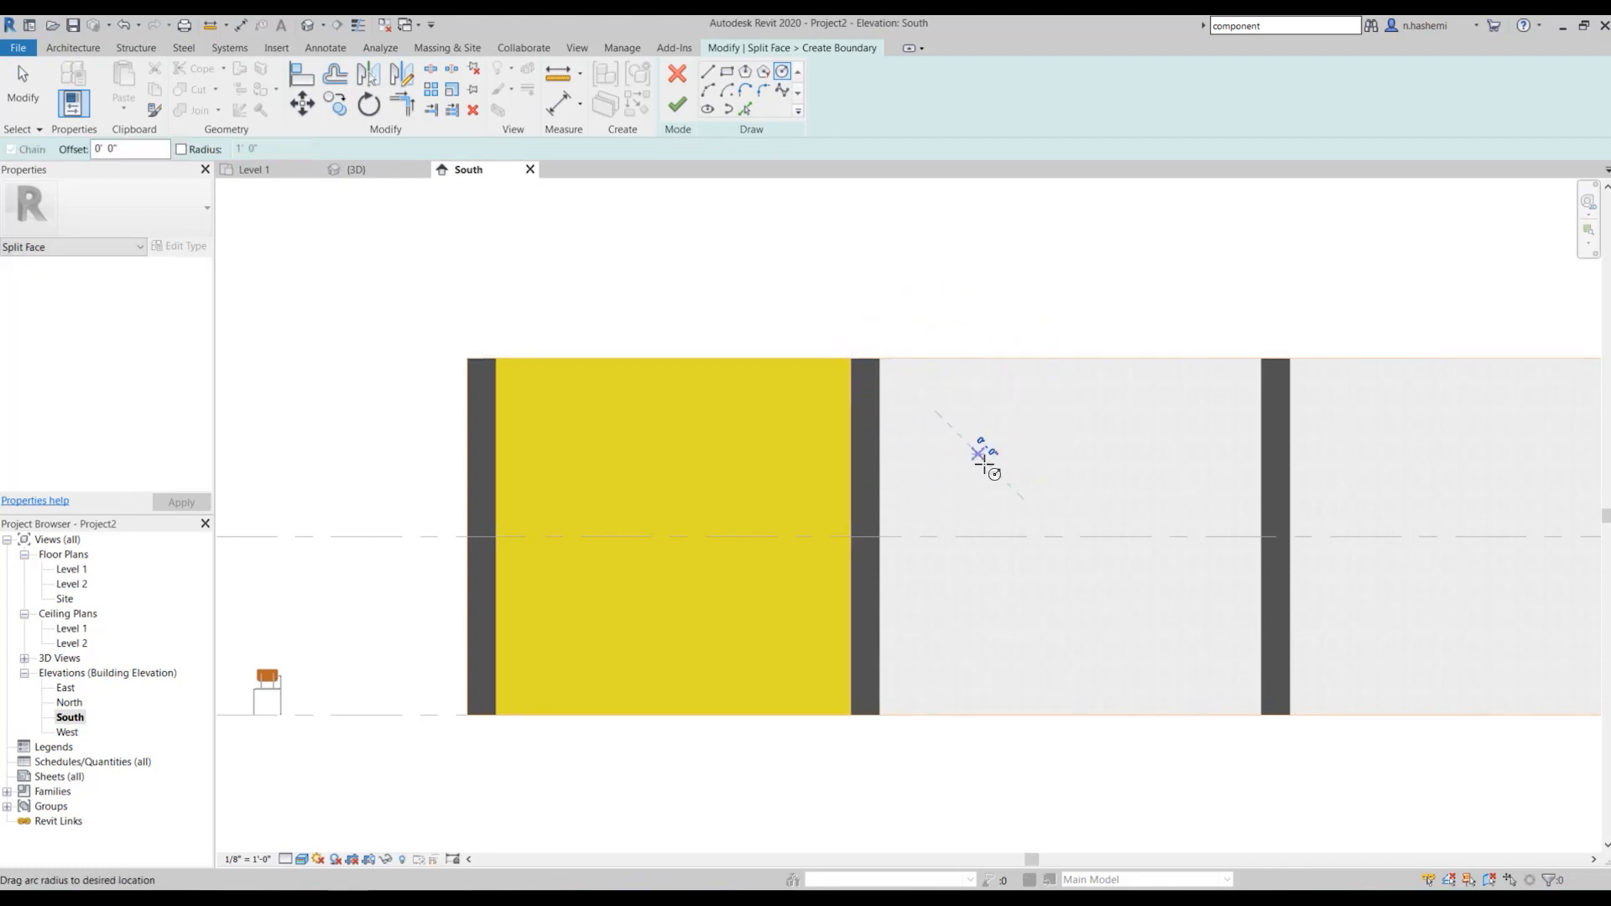
{"action": "left_click", "coordinate": [1036, 498]}
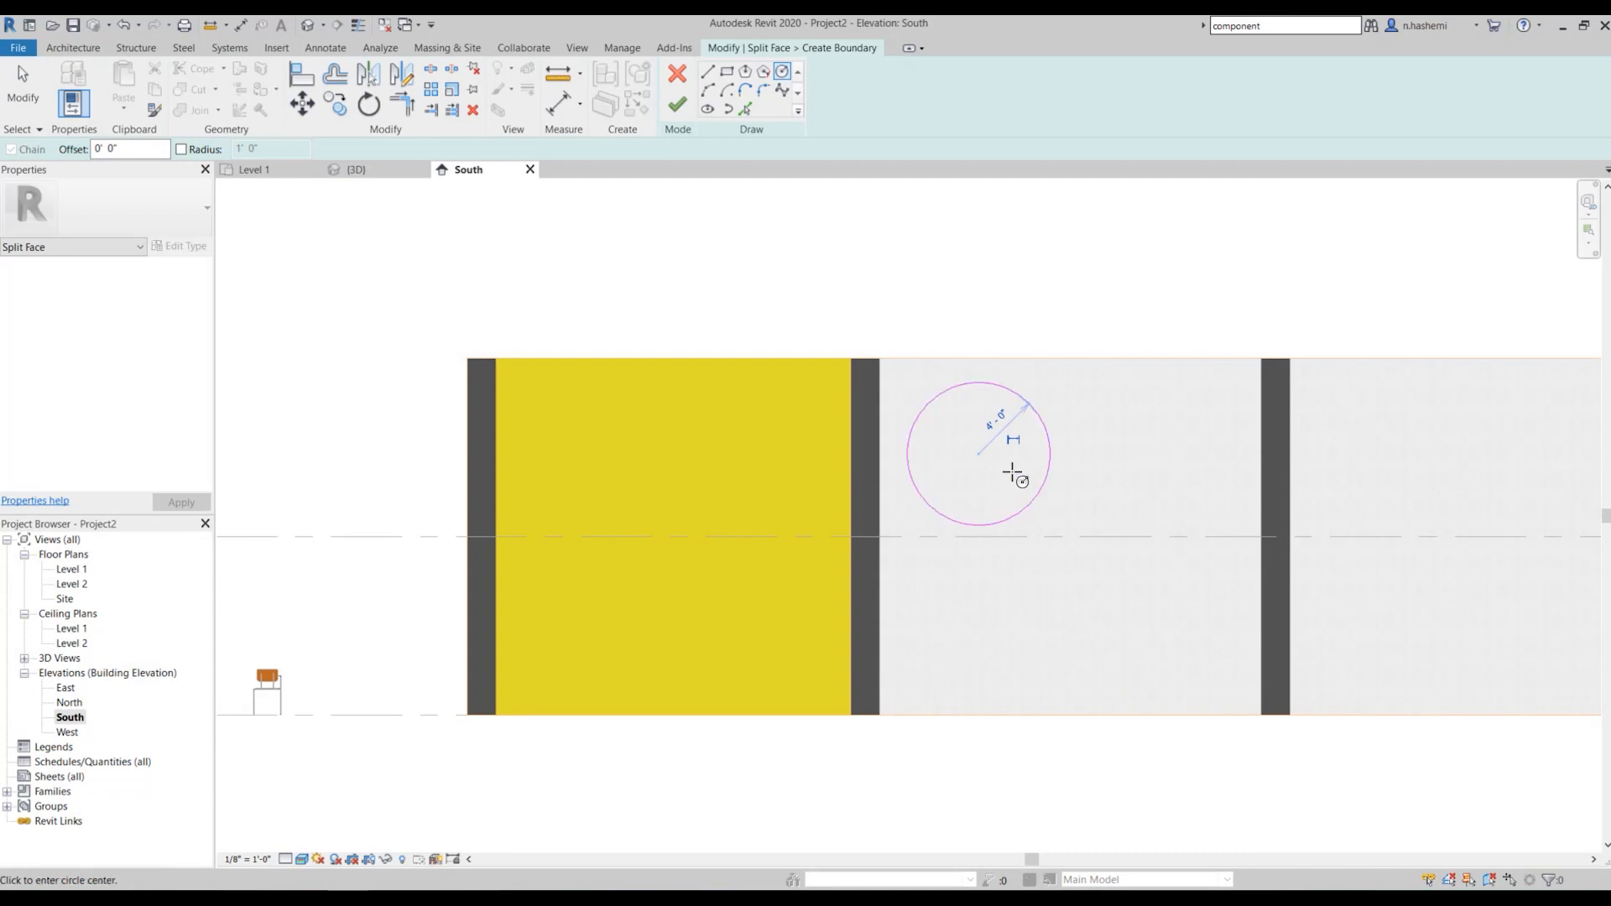
{"action": "left_click", "coordinate": [677, 104]}
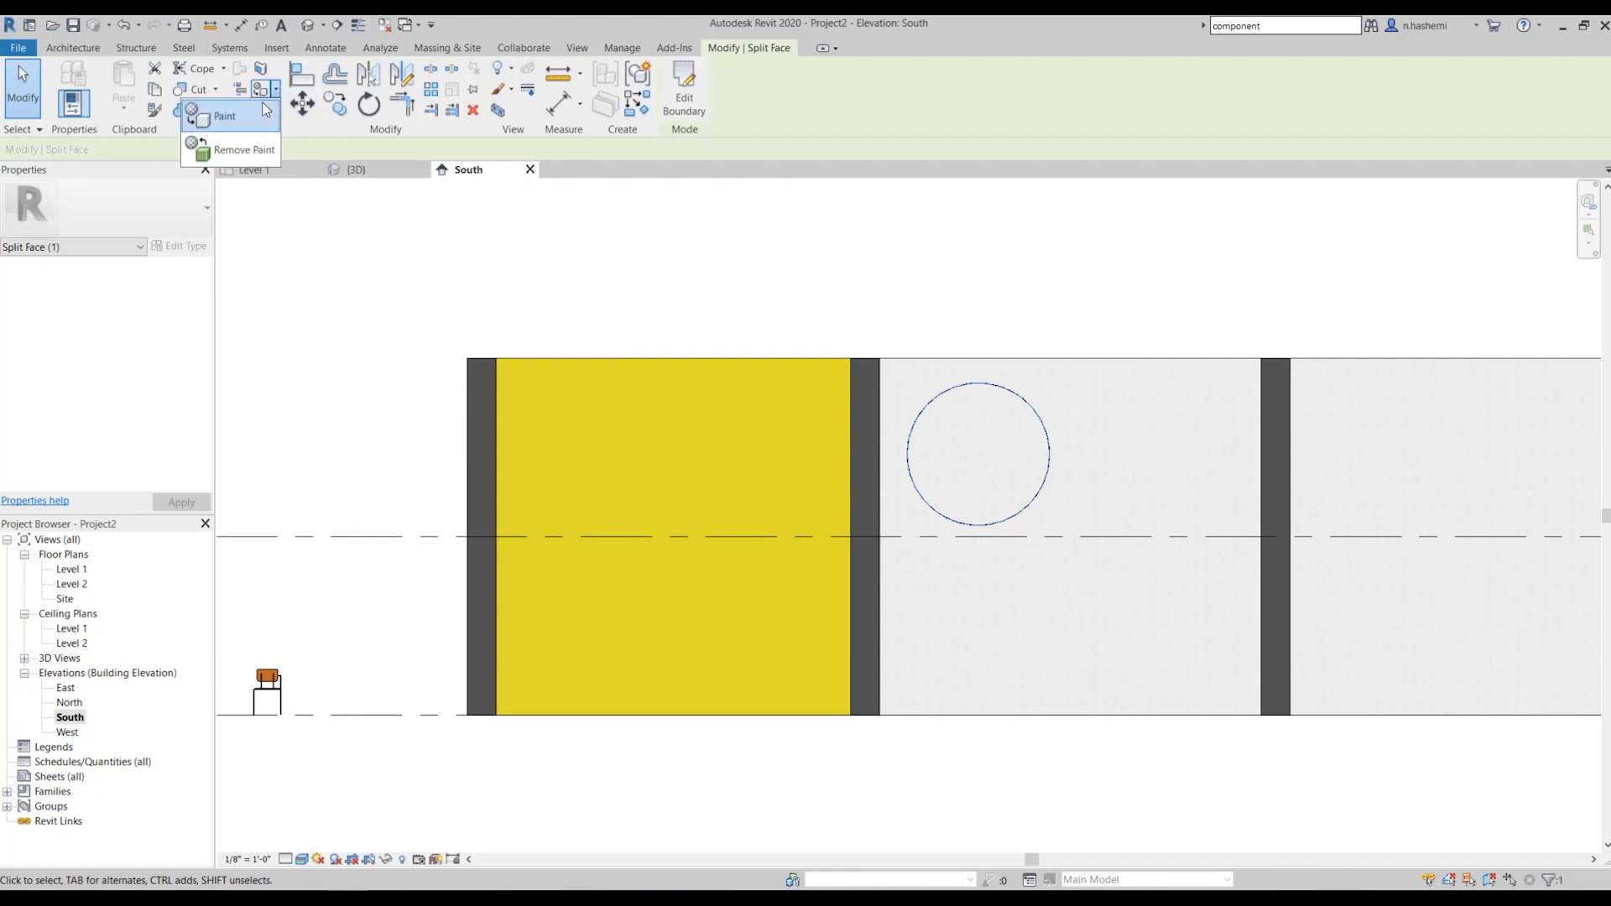
Paint the circular region in the second bay with the Parking Stripe material and finish painting
{"action": "key", "text": "p"}
{"action": "key", "text": "t"}
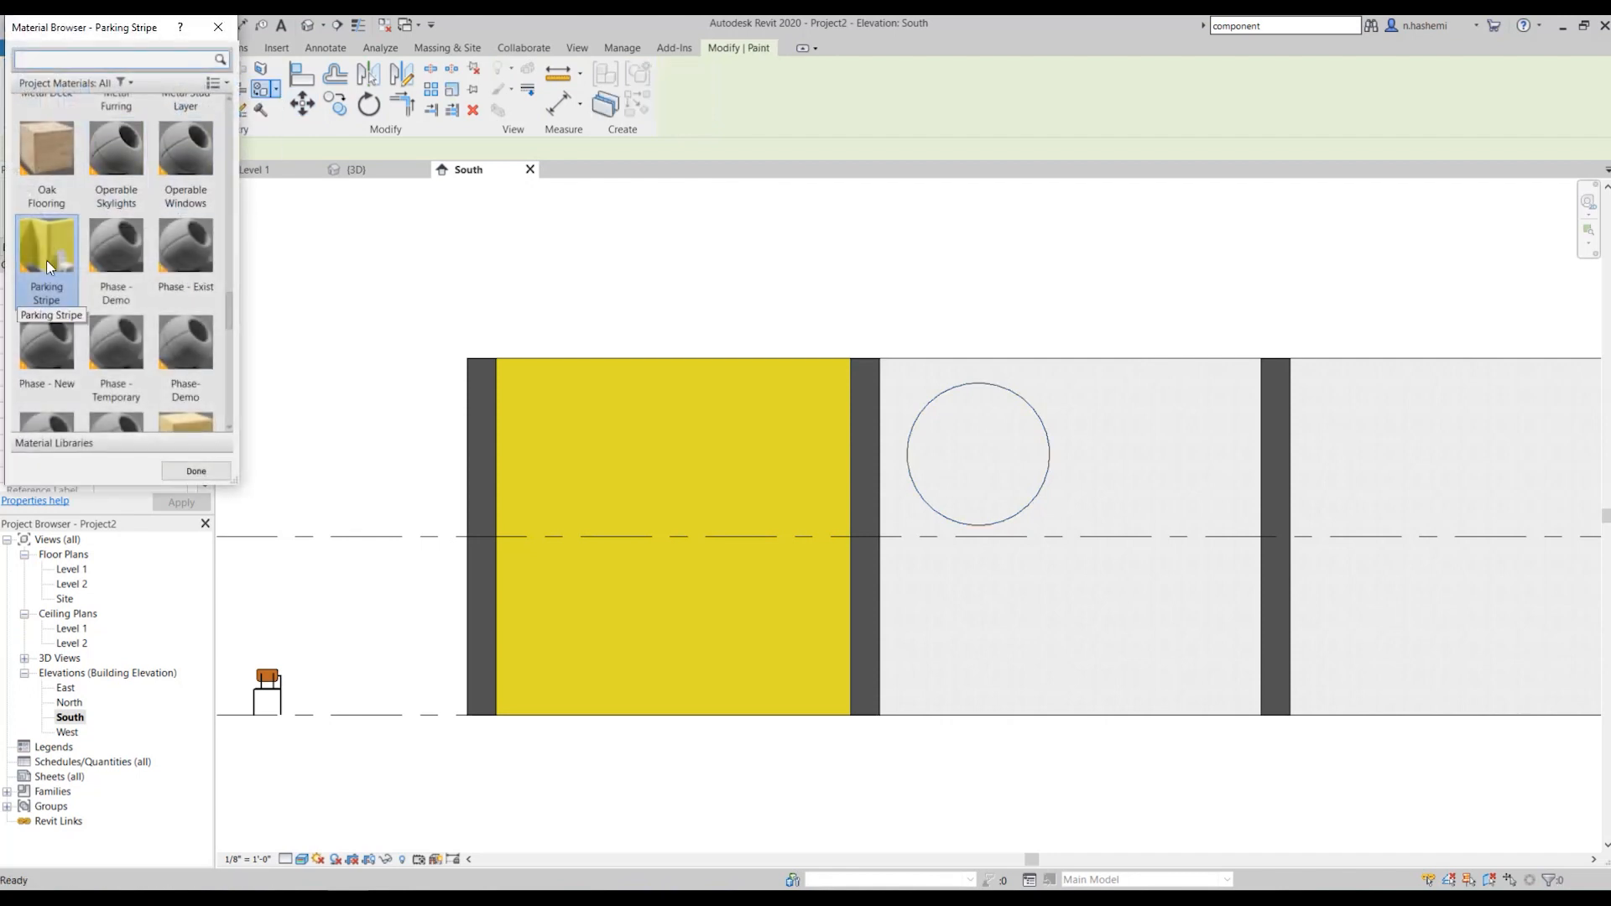
{"action": "left_click", "coordinate": [1001, 417]}
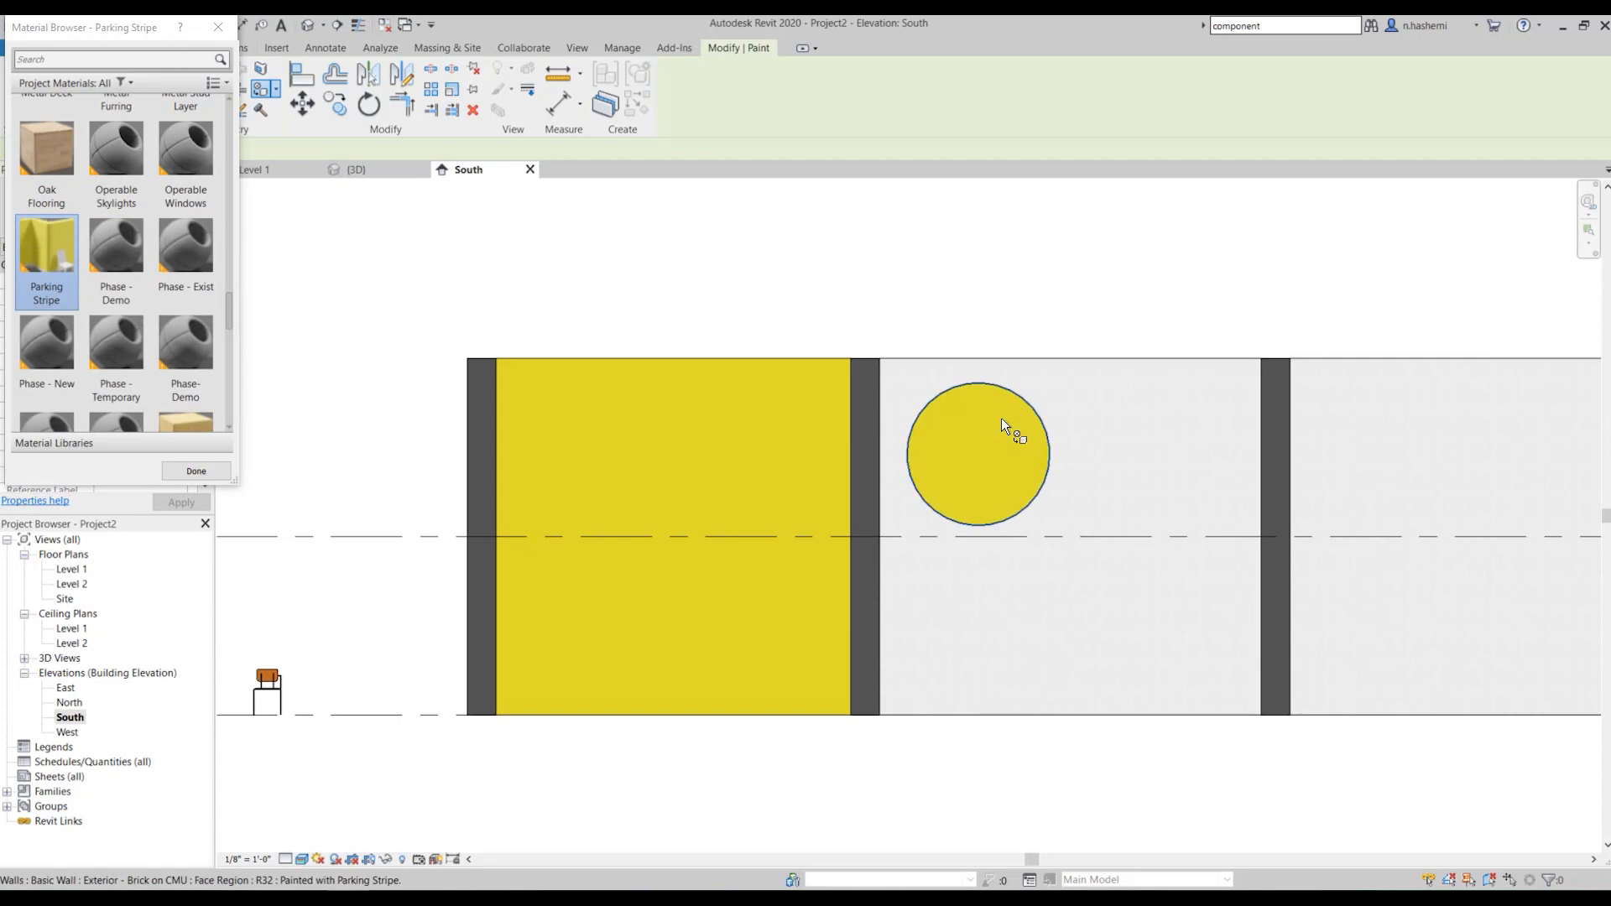
{"action": "left_click", "coordinate": [198, 470]}
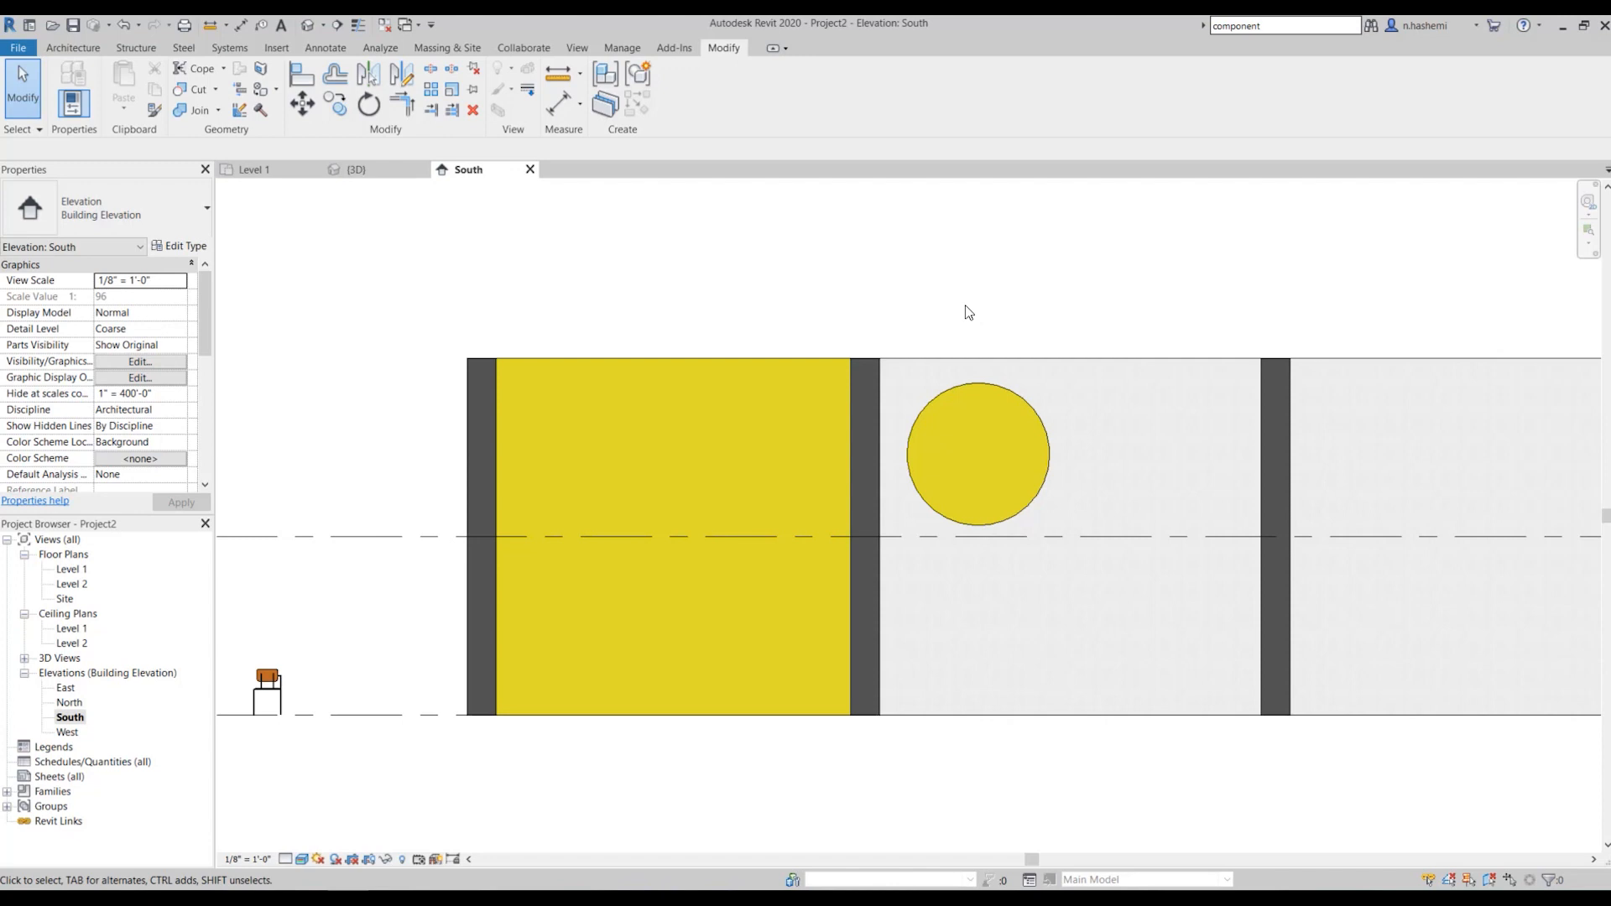
Open the circular split face's boundary for editing, then finish the sketch without altering it
{"action": "left_click", "coordinate": [996, 386]}
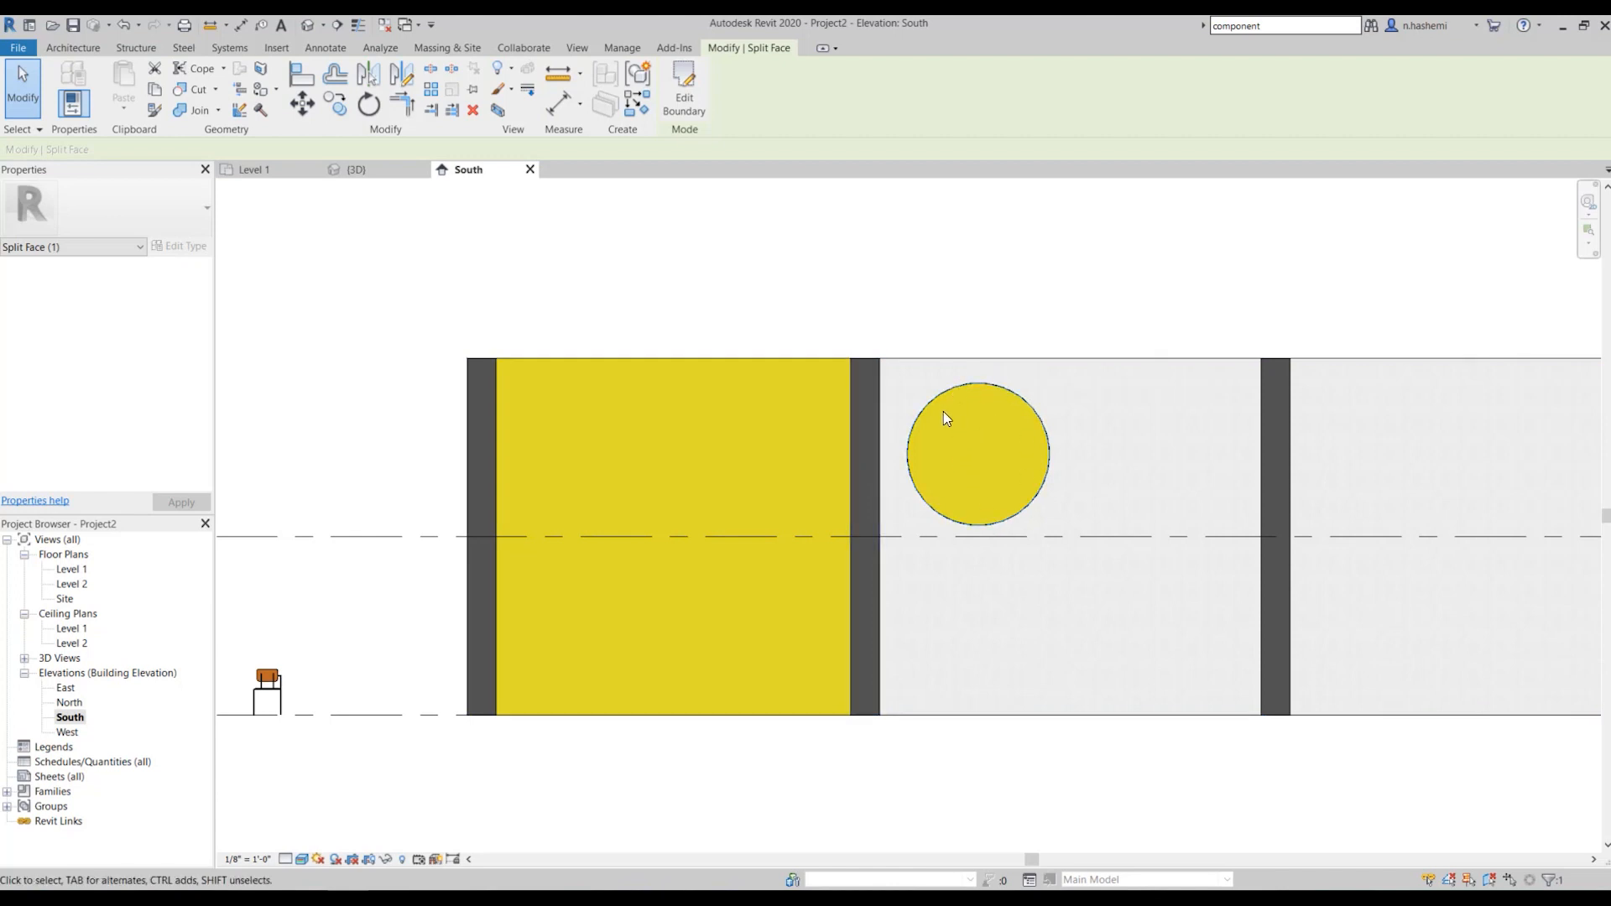
{"action": "left_click", "coordinate": [684, 88]}
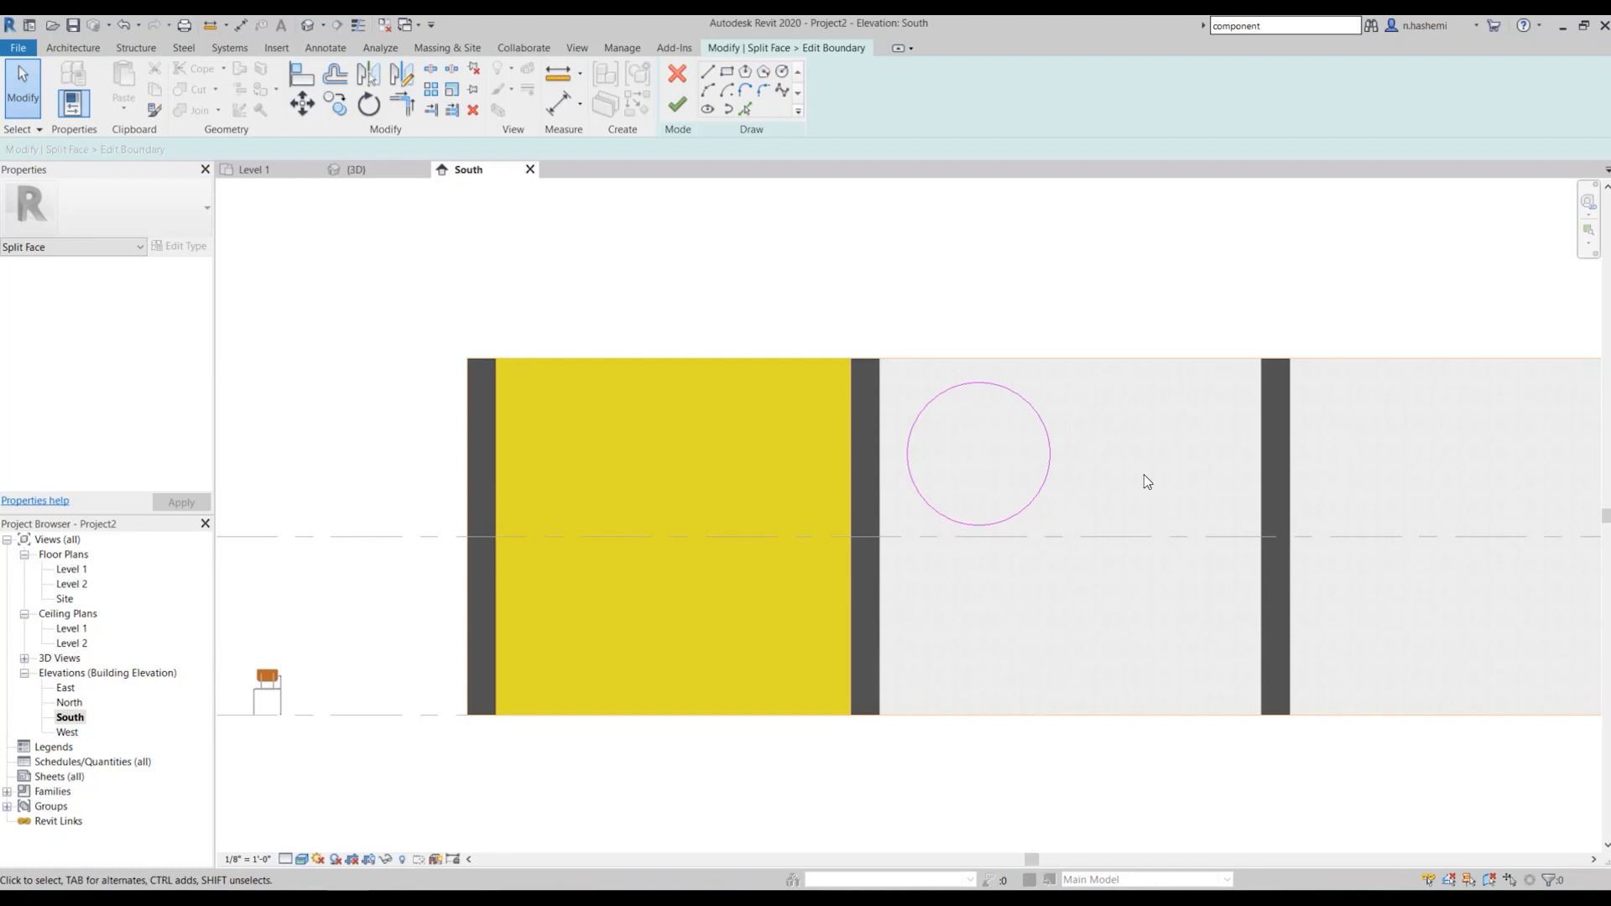
{"action": "left_click", "coordinate": [677, 104]}
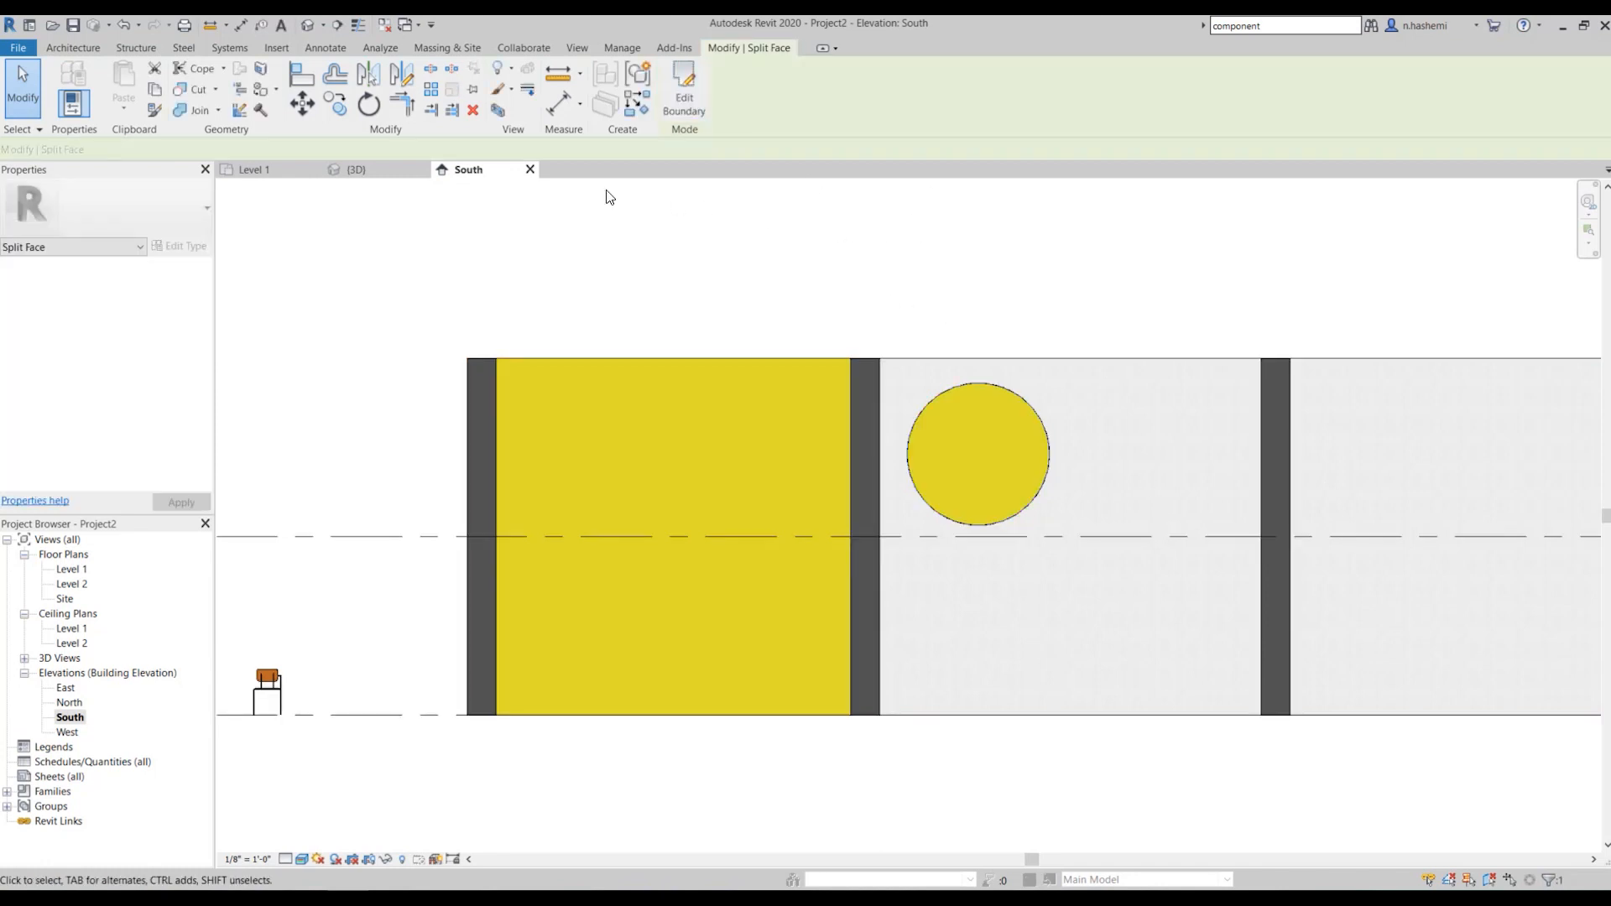
Split the south face again with a circle of about 3'-10" radius overlapping the painted circle in the second bay, and clear the selection
{"action": "left_click", "coordinate": [261, 68]}
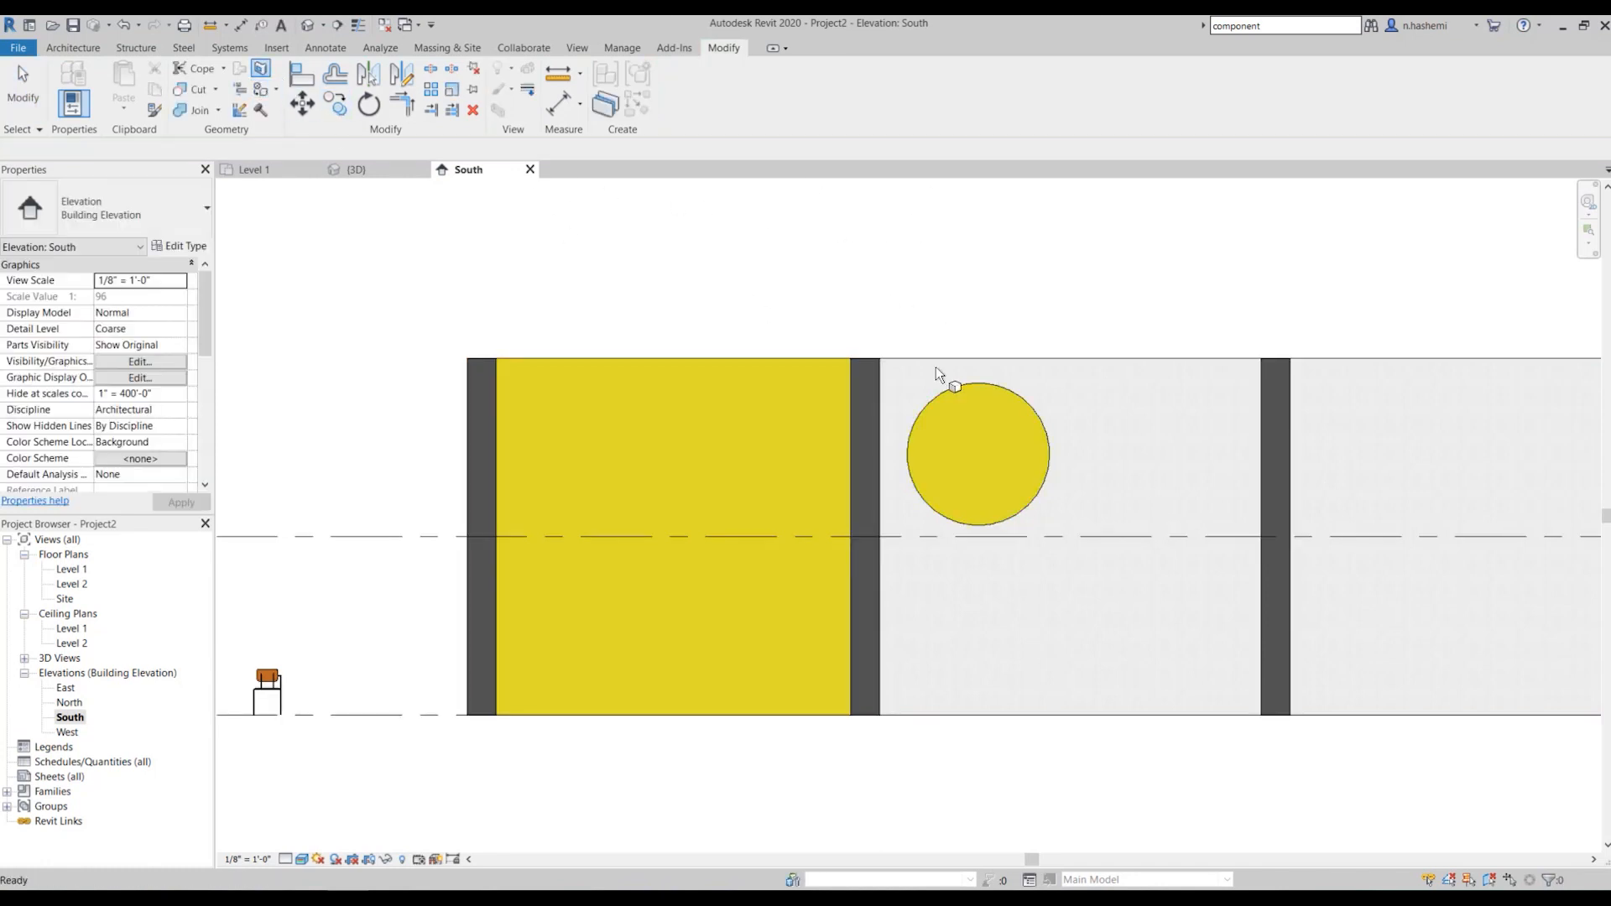
{"action": "left_click", "coordinate": [1155, 359]}
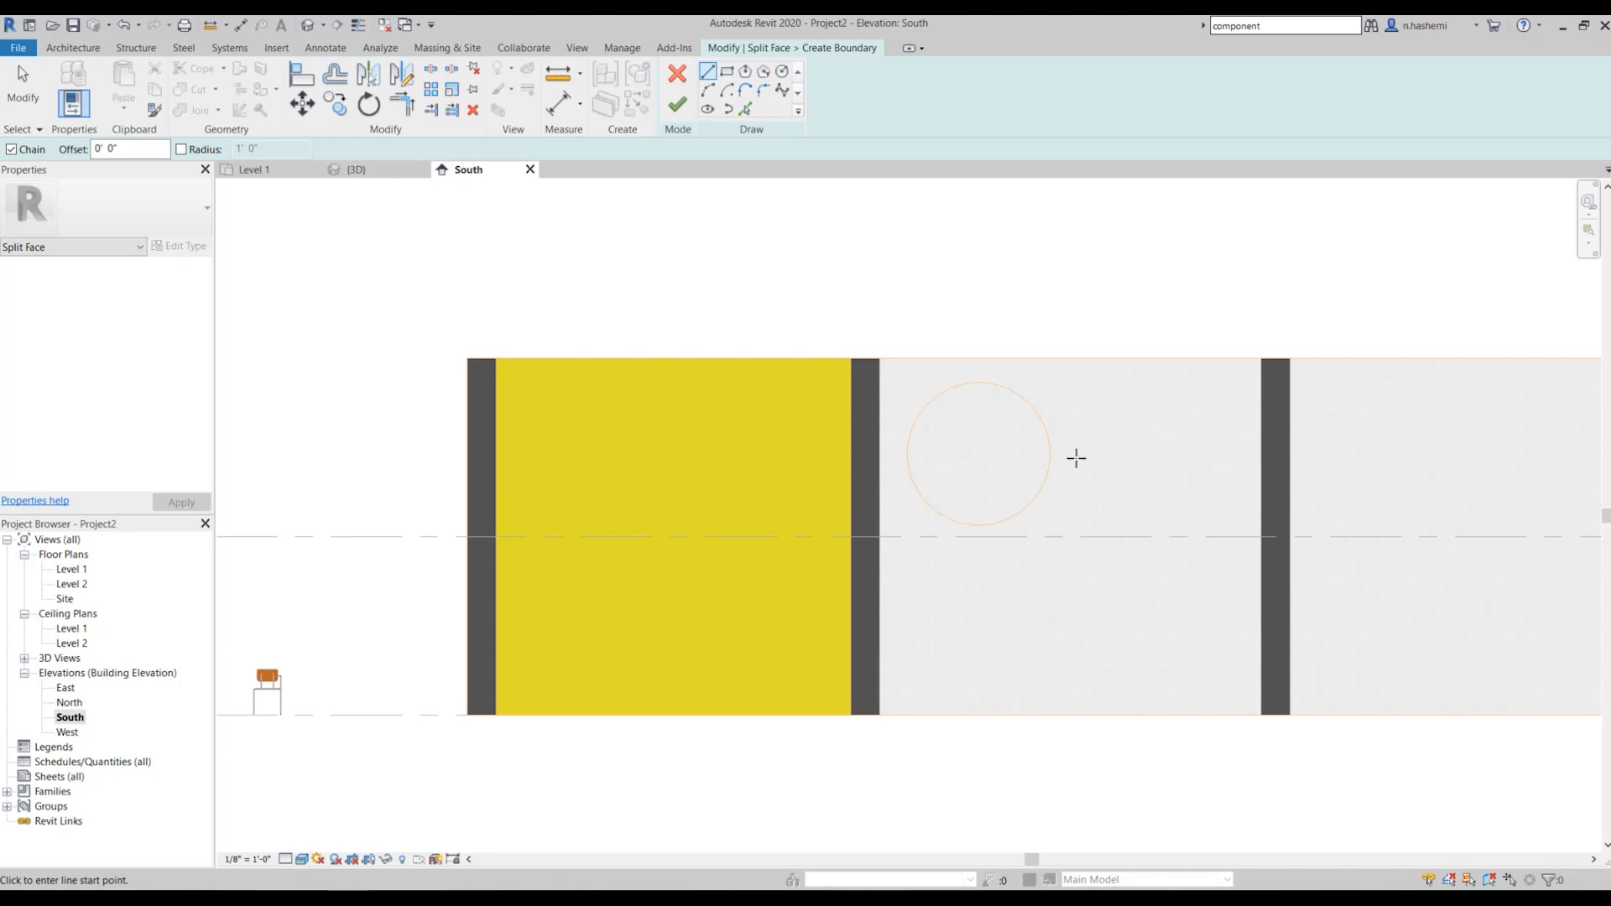
{"action": "left_click", "coordinate": [997, 491]}
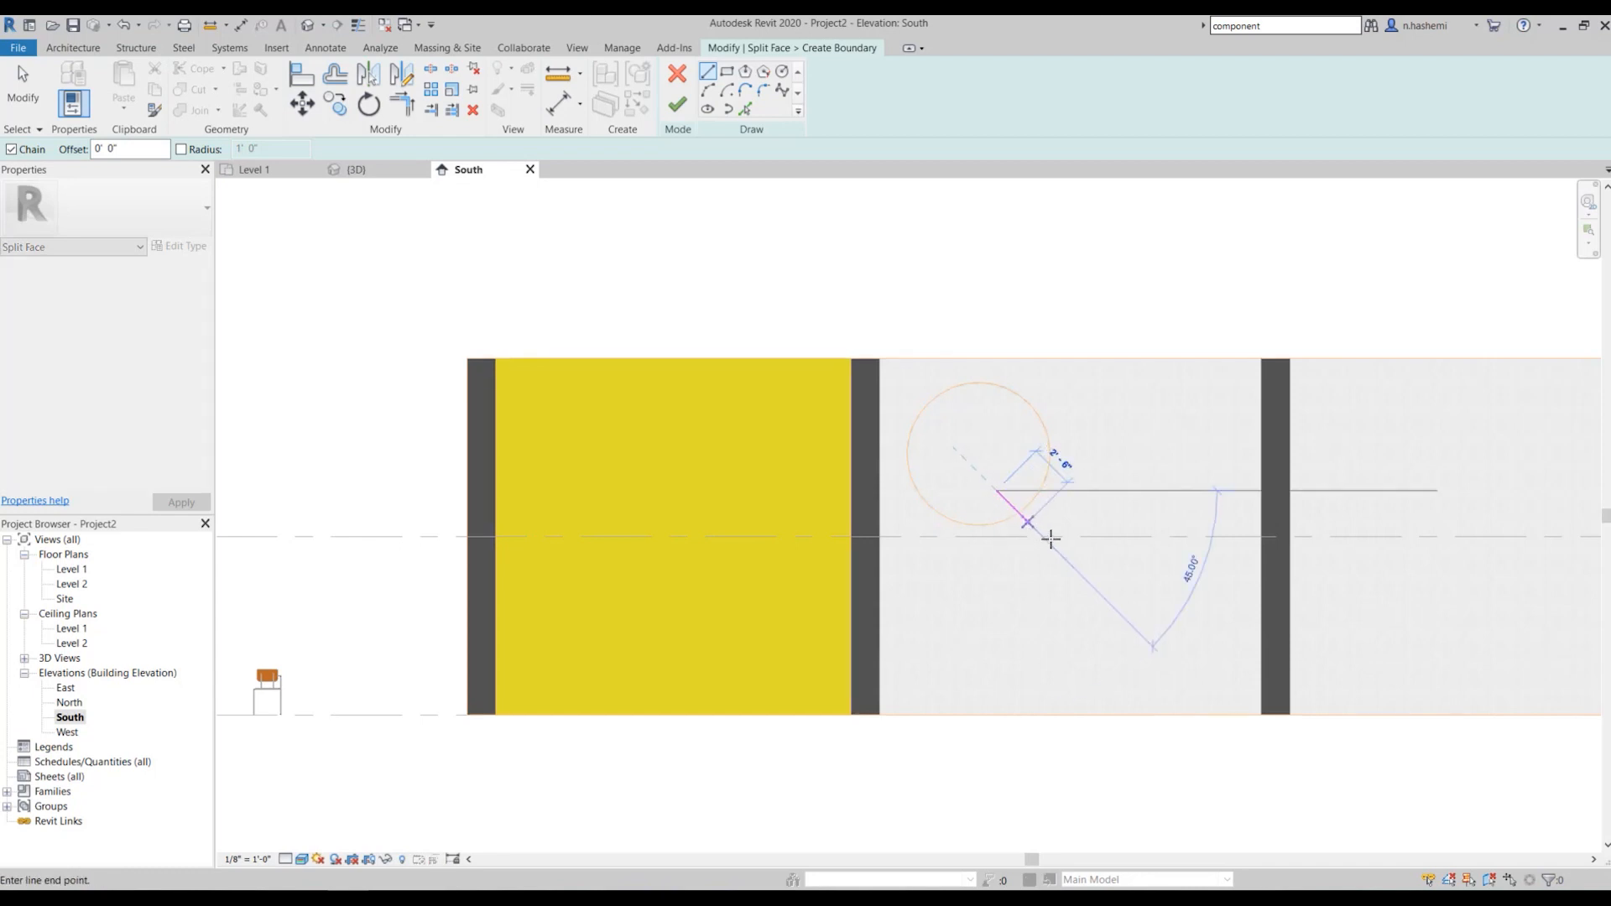
{"action": "left_click", "coordinate": [781, 71]}
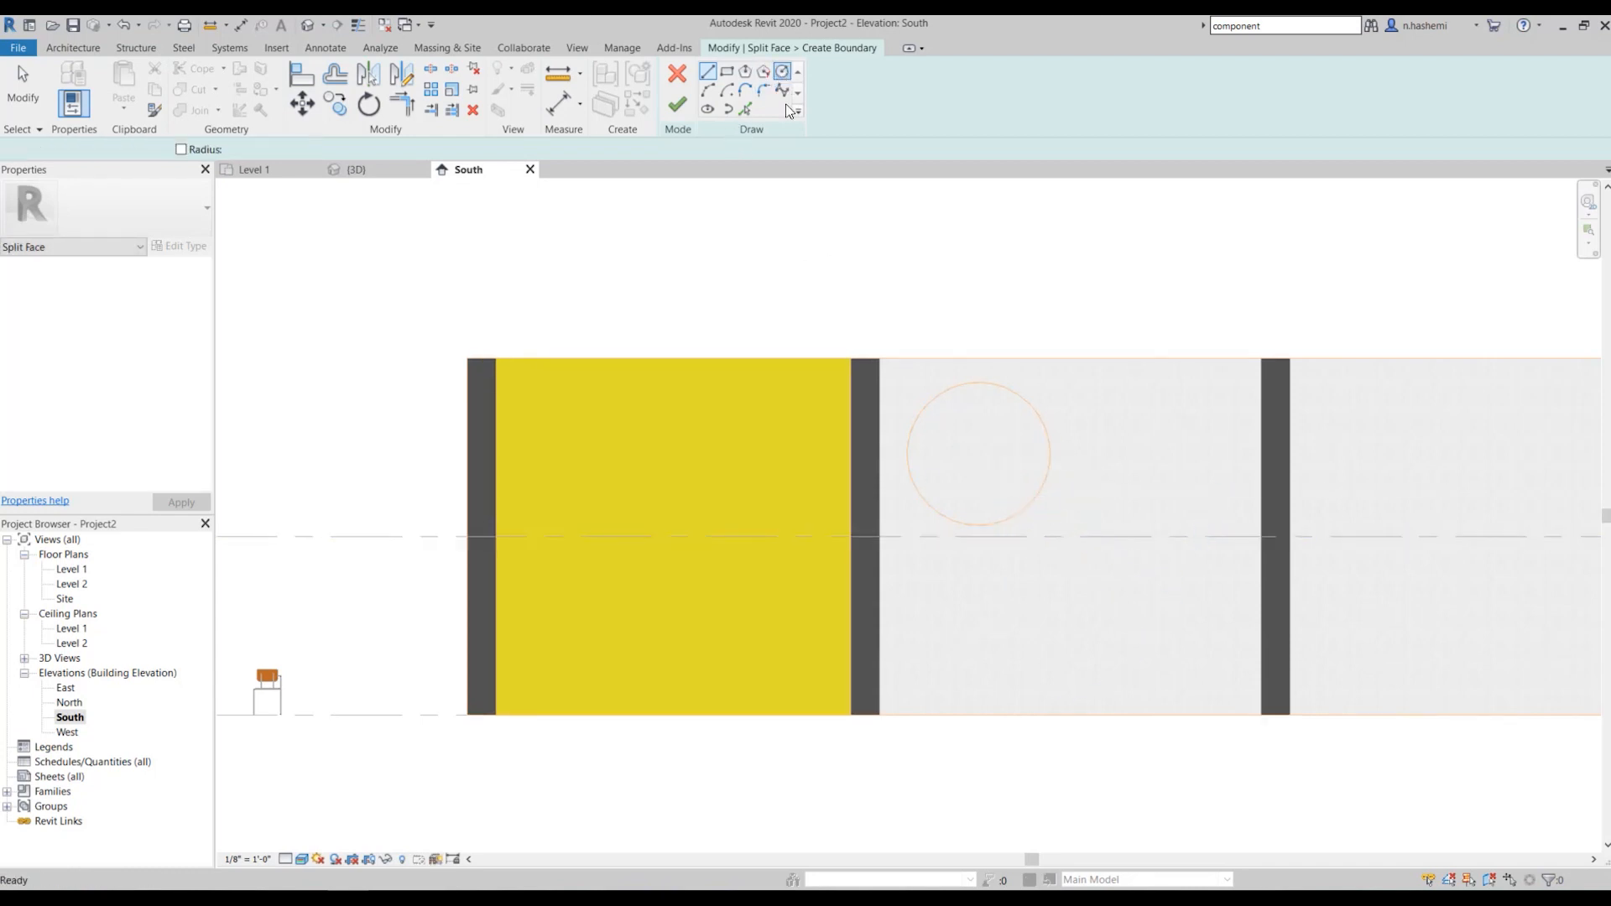
{"action": "left_click", "coordinate": [997, 476]}
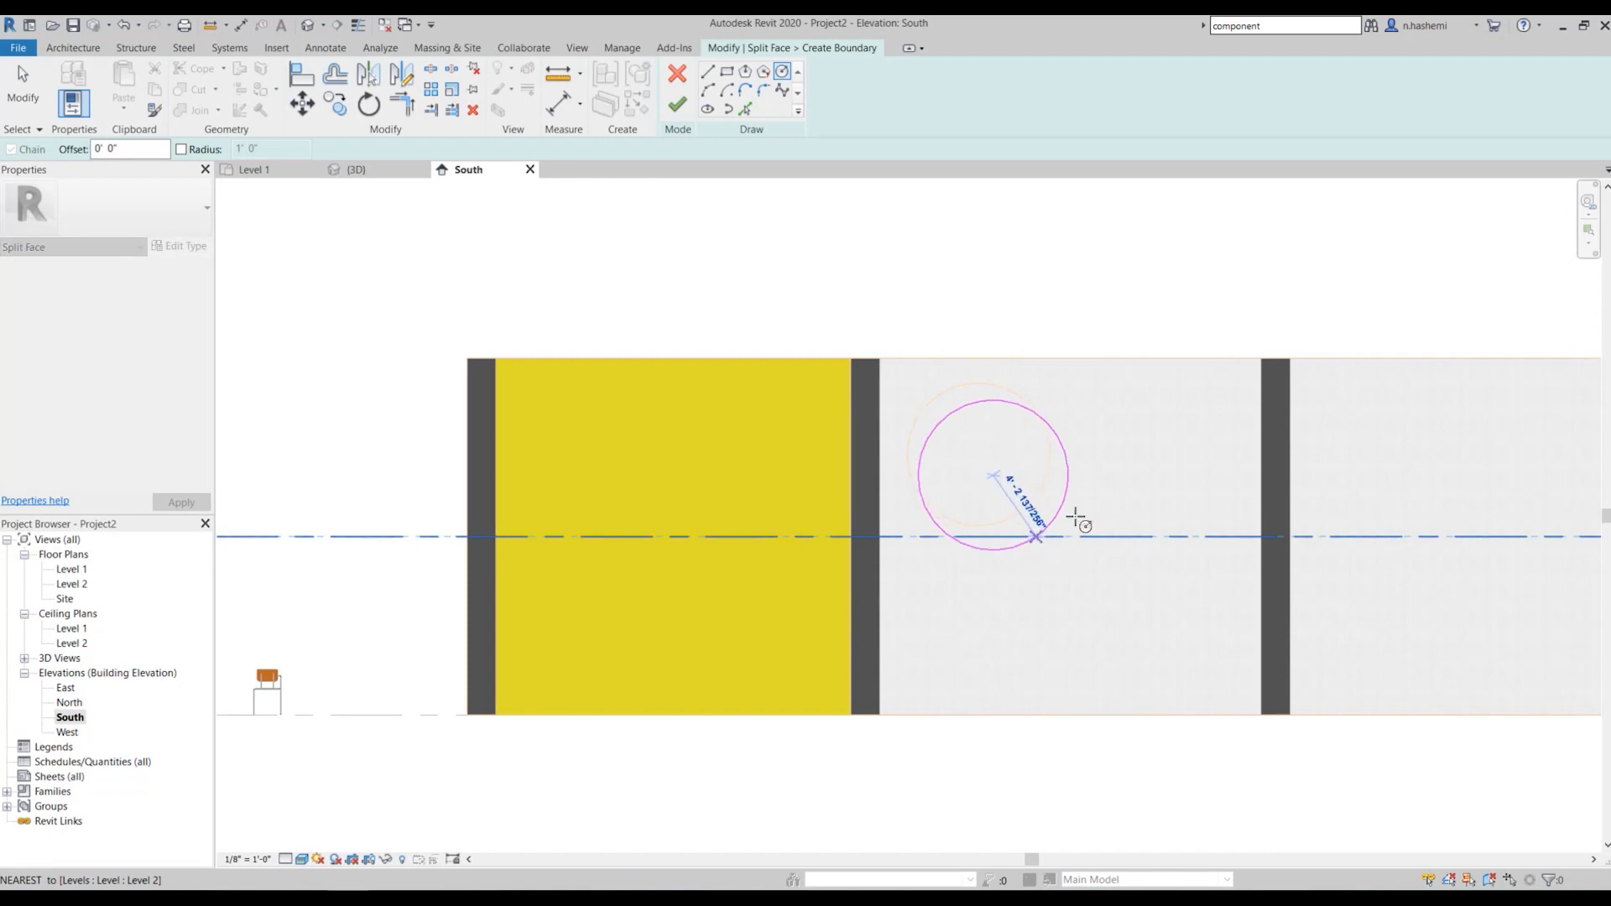
{"action": "left_click", "coordinate": [1025, 537]}
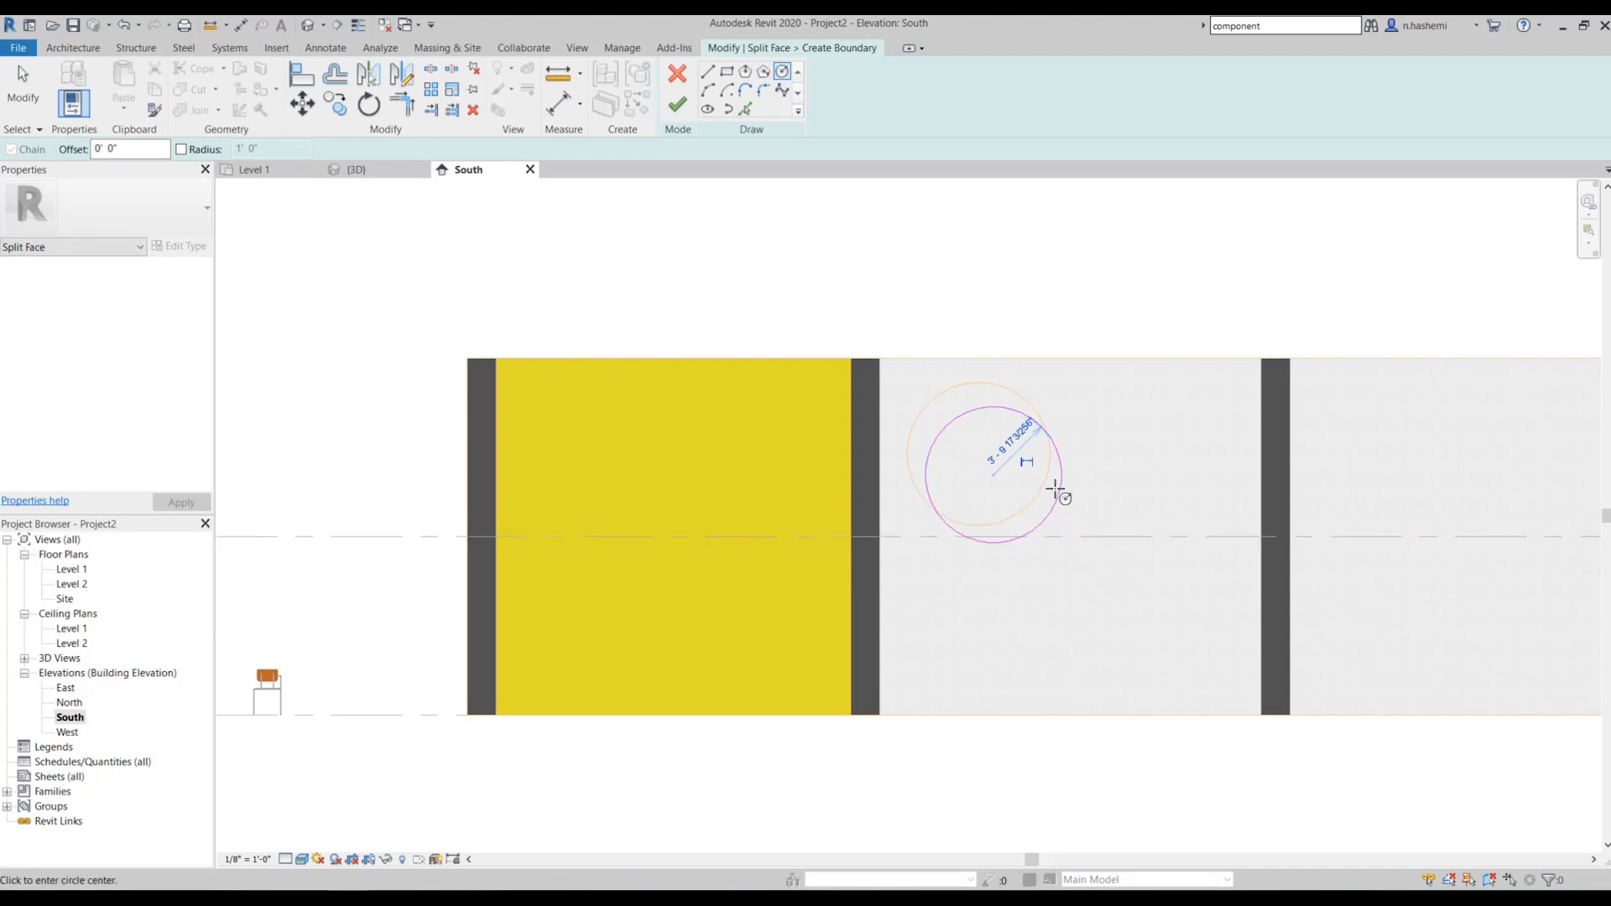
{"action": "left_click", "coordinate": [679, 107]}
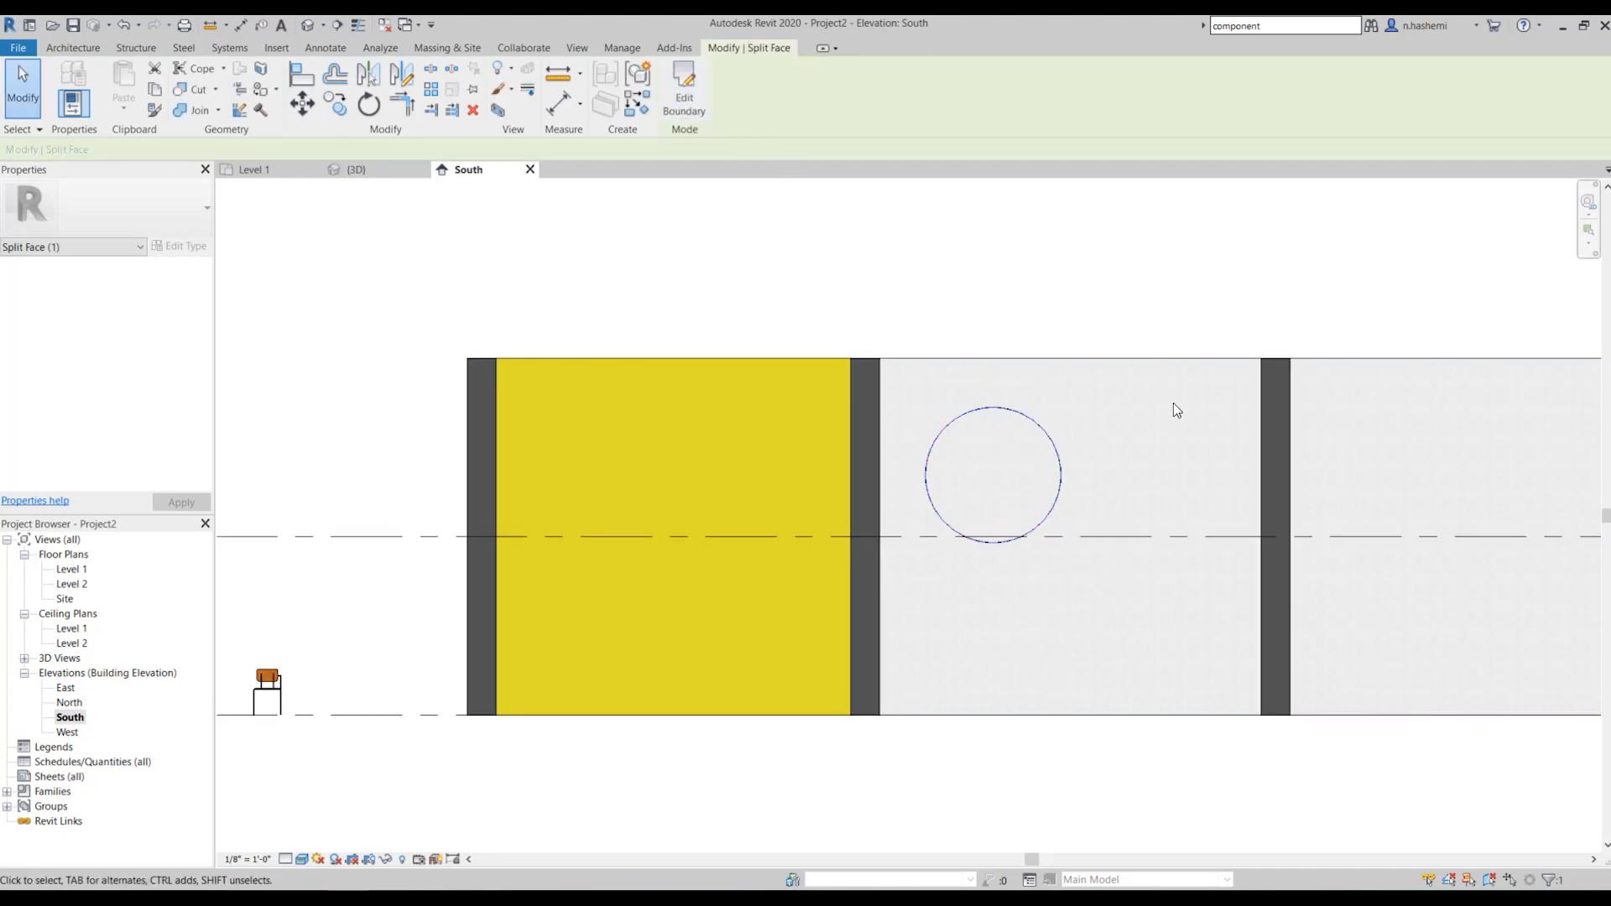
{"action": "scroll", "coordinate": [810, 448], "scroll_direction": "down", "scroll_amount": 2}
{"action": "scroll", "coordinate": [971, 478], "scroll_direction": "up", "scroll_amount": 5}
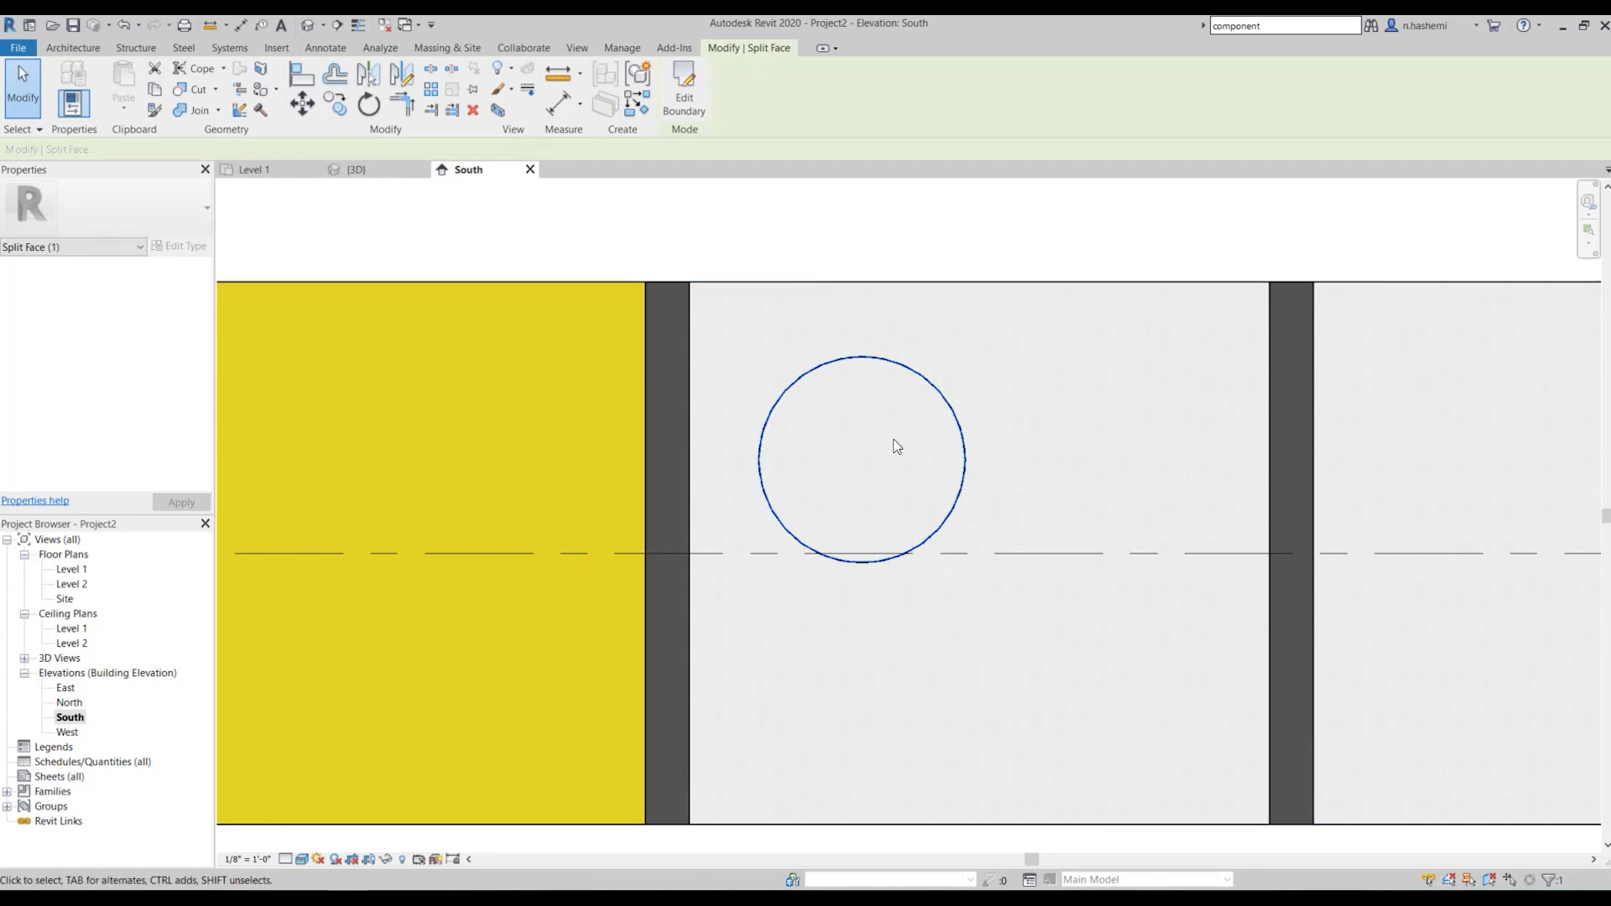
{"action": "scroll", "coordinate": [897, 446], "scroll_direction": "down", "scroll_amount": 1}
{"action": "key", "text": "Escape"}
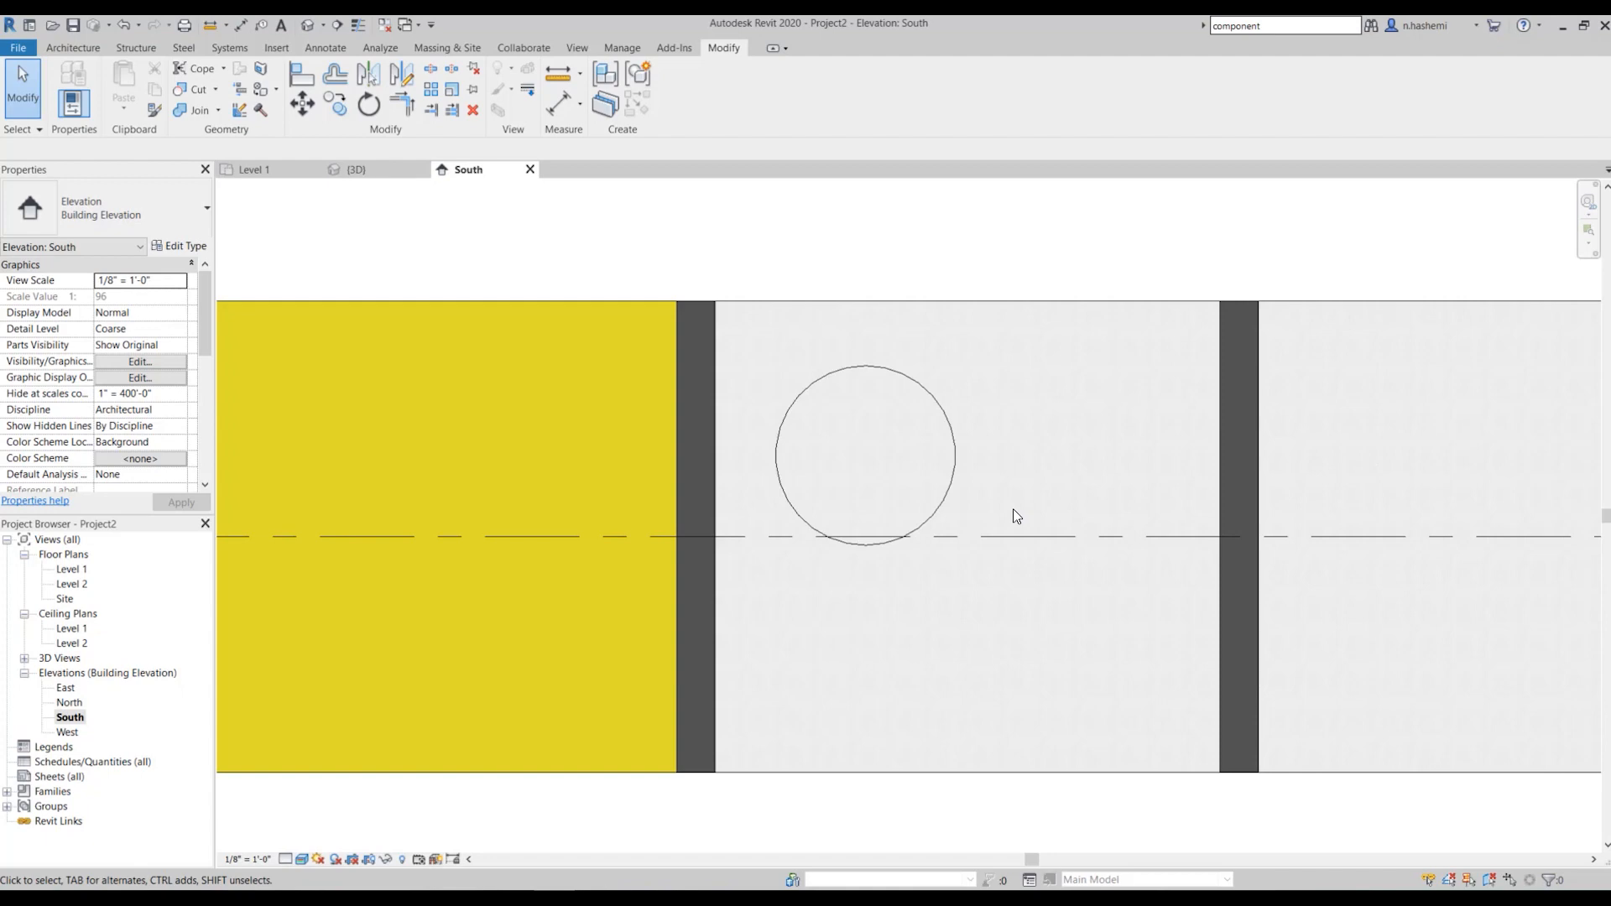
Try to split the south face with two separate circles, one above the other, in one sketch in the second bay, then quit the sketch
{"action": "left_click", "coordinate": [263, 77]}
{"action": "left_click", "coordinate": [1099, 768]}
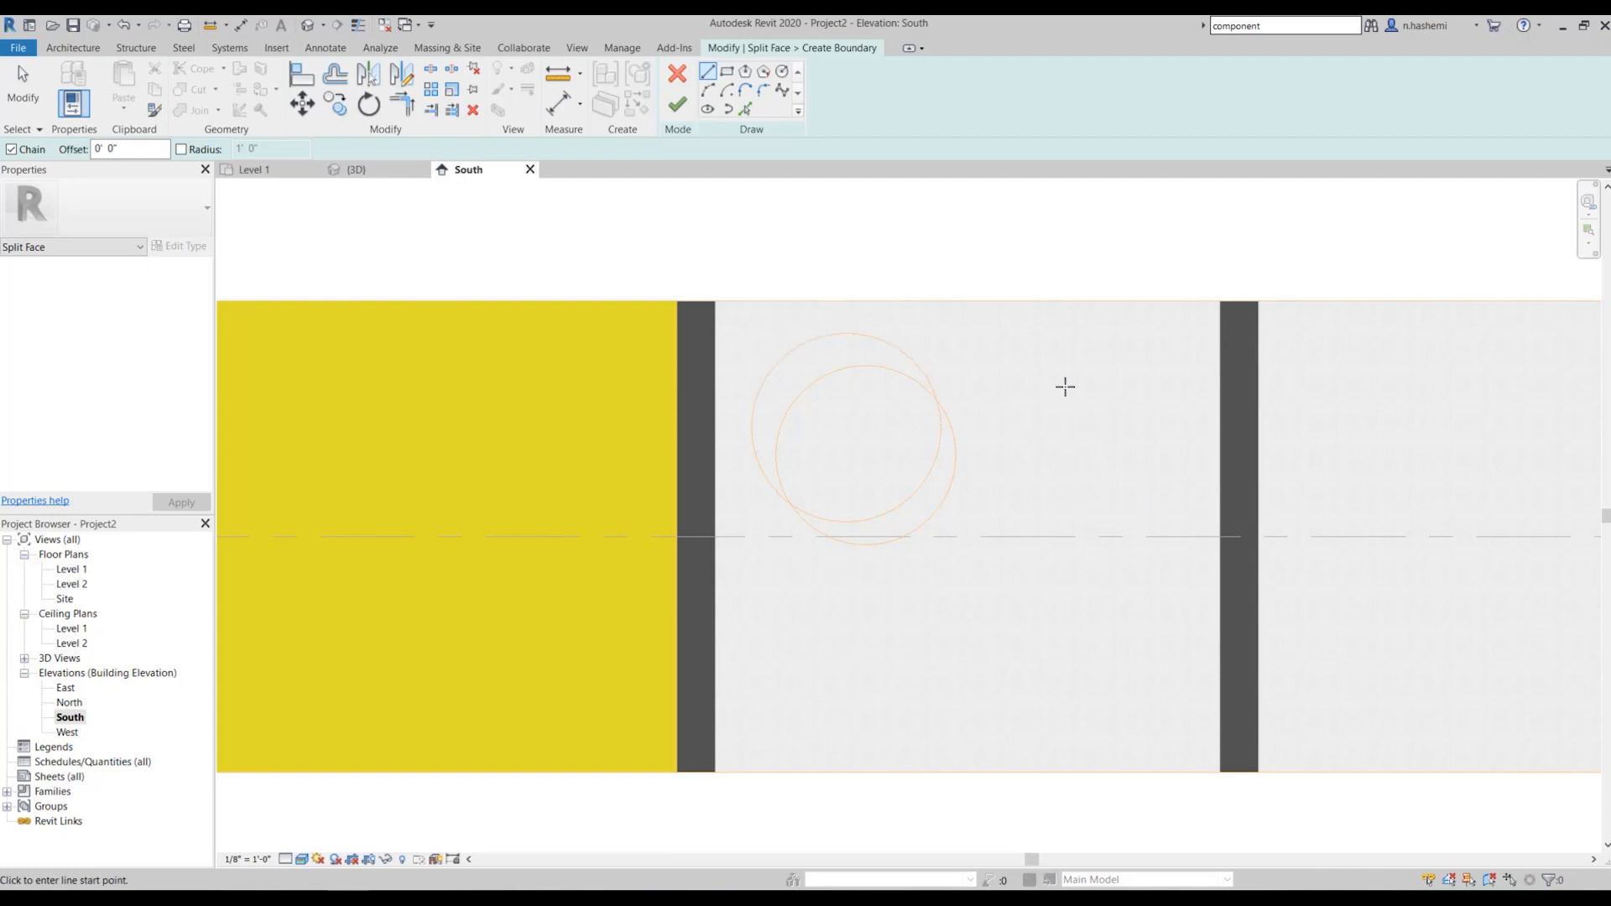
{"action": "left_click", "coordinate": [1066, 386]}
{"action": "left_click", "coordinate": [782, 70]}
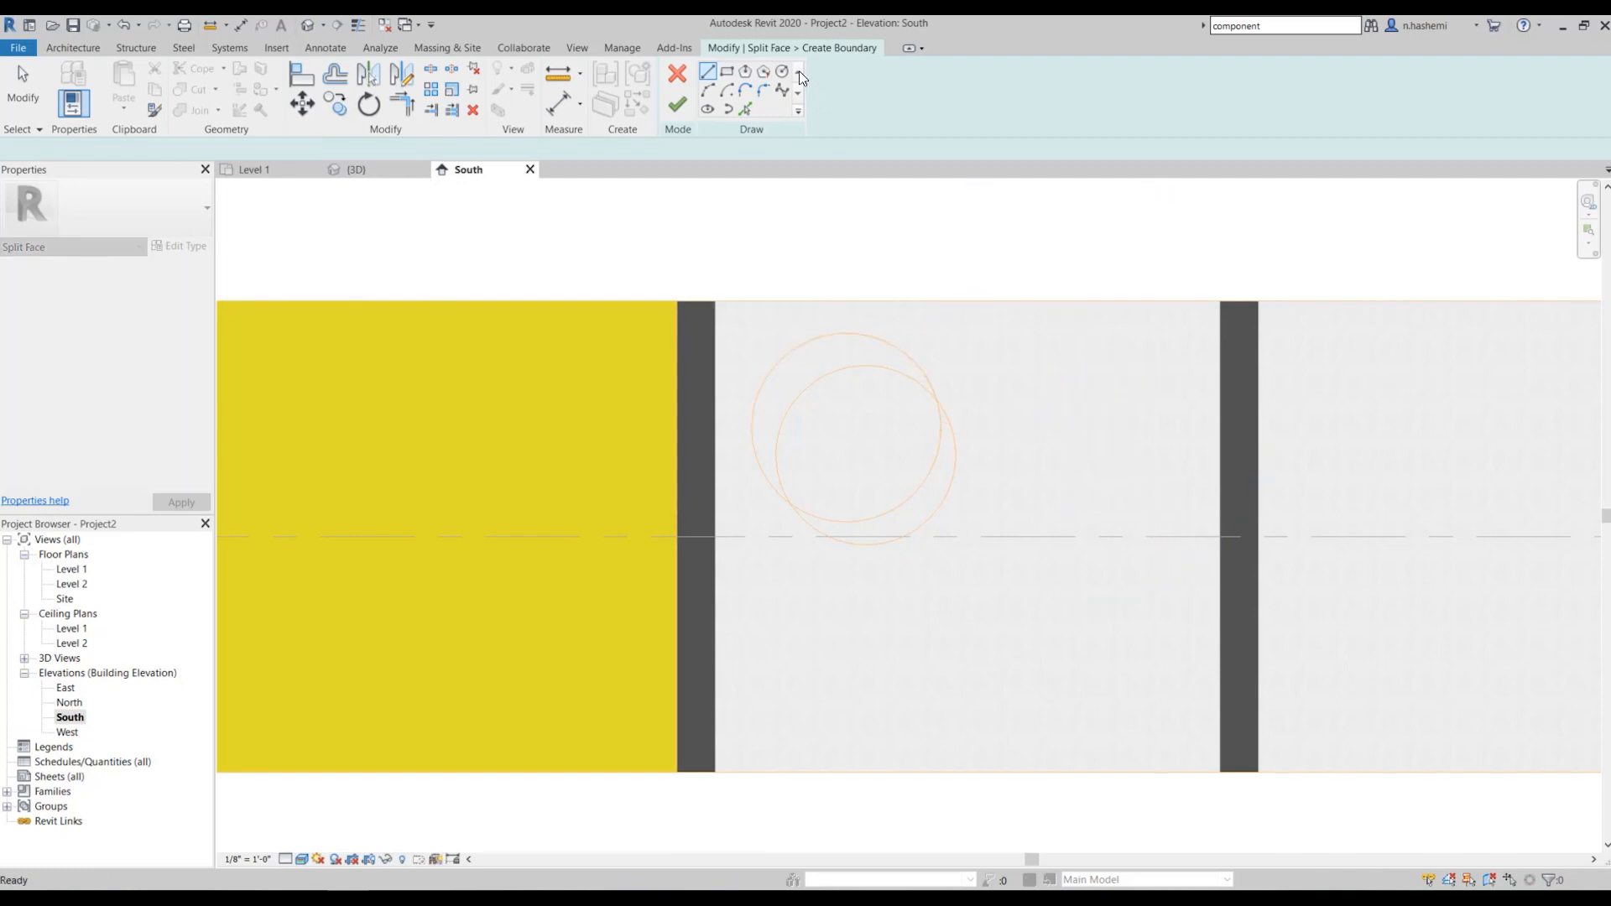
{"action": "left_click", "coordinate": [1059, 386]}
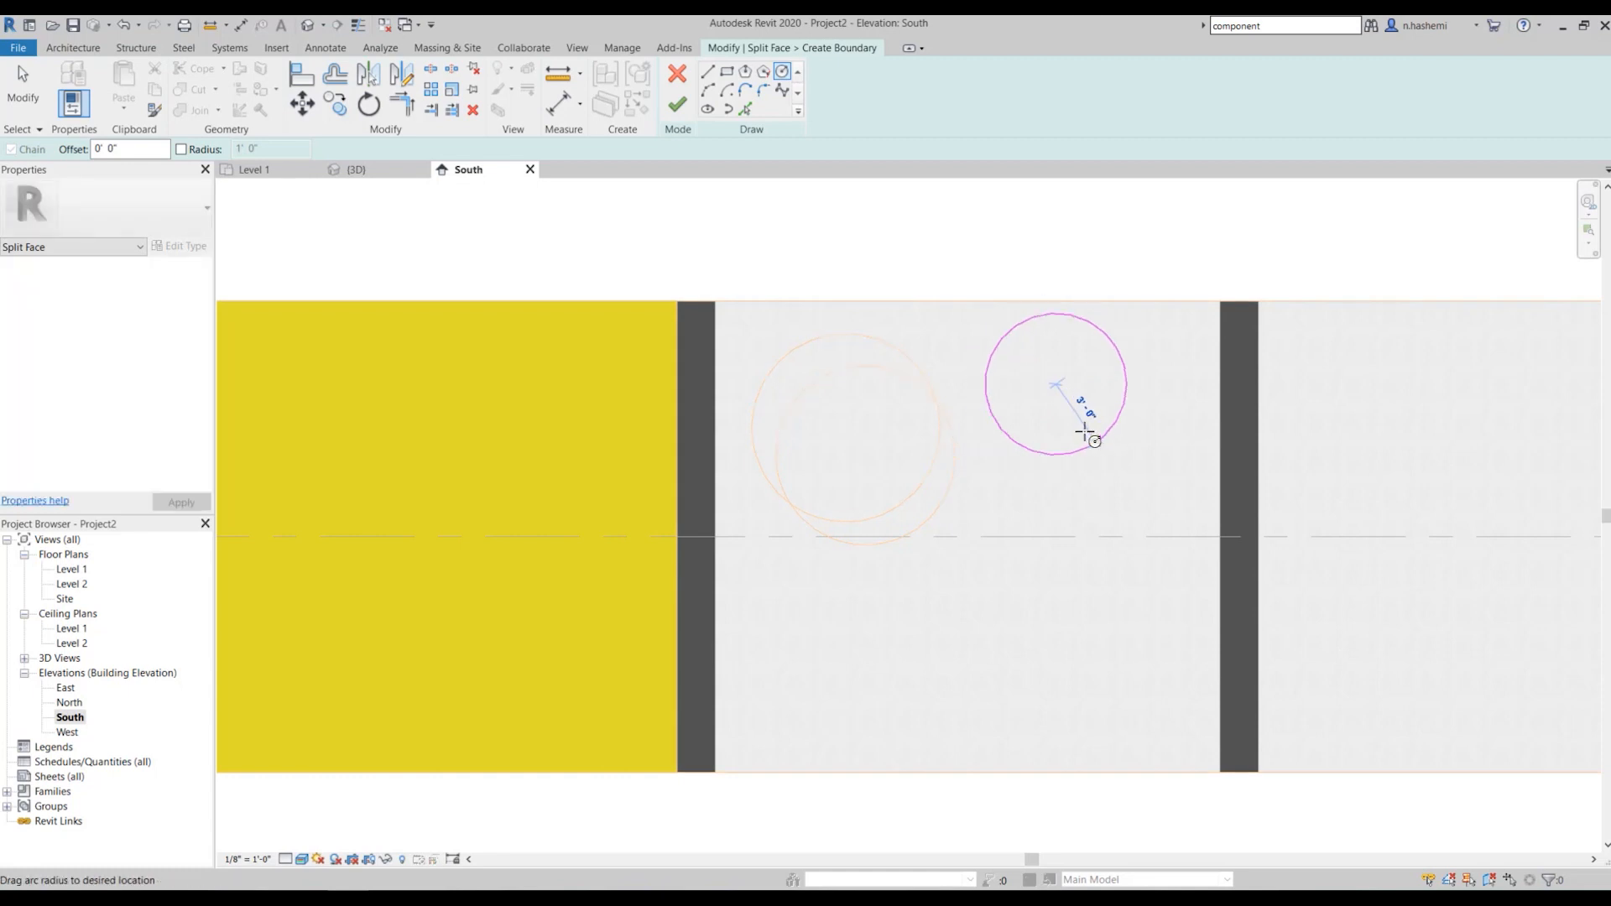
{"action": "left_click", "coordinate": [1086, 425]}
{"action": "left_click", "coordinate": [1042, 506]}
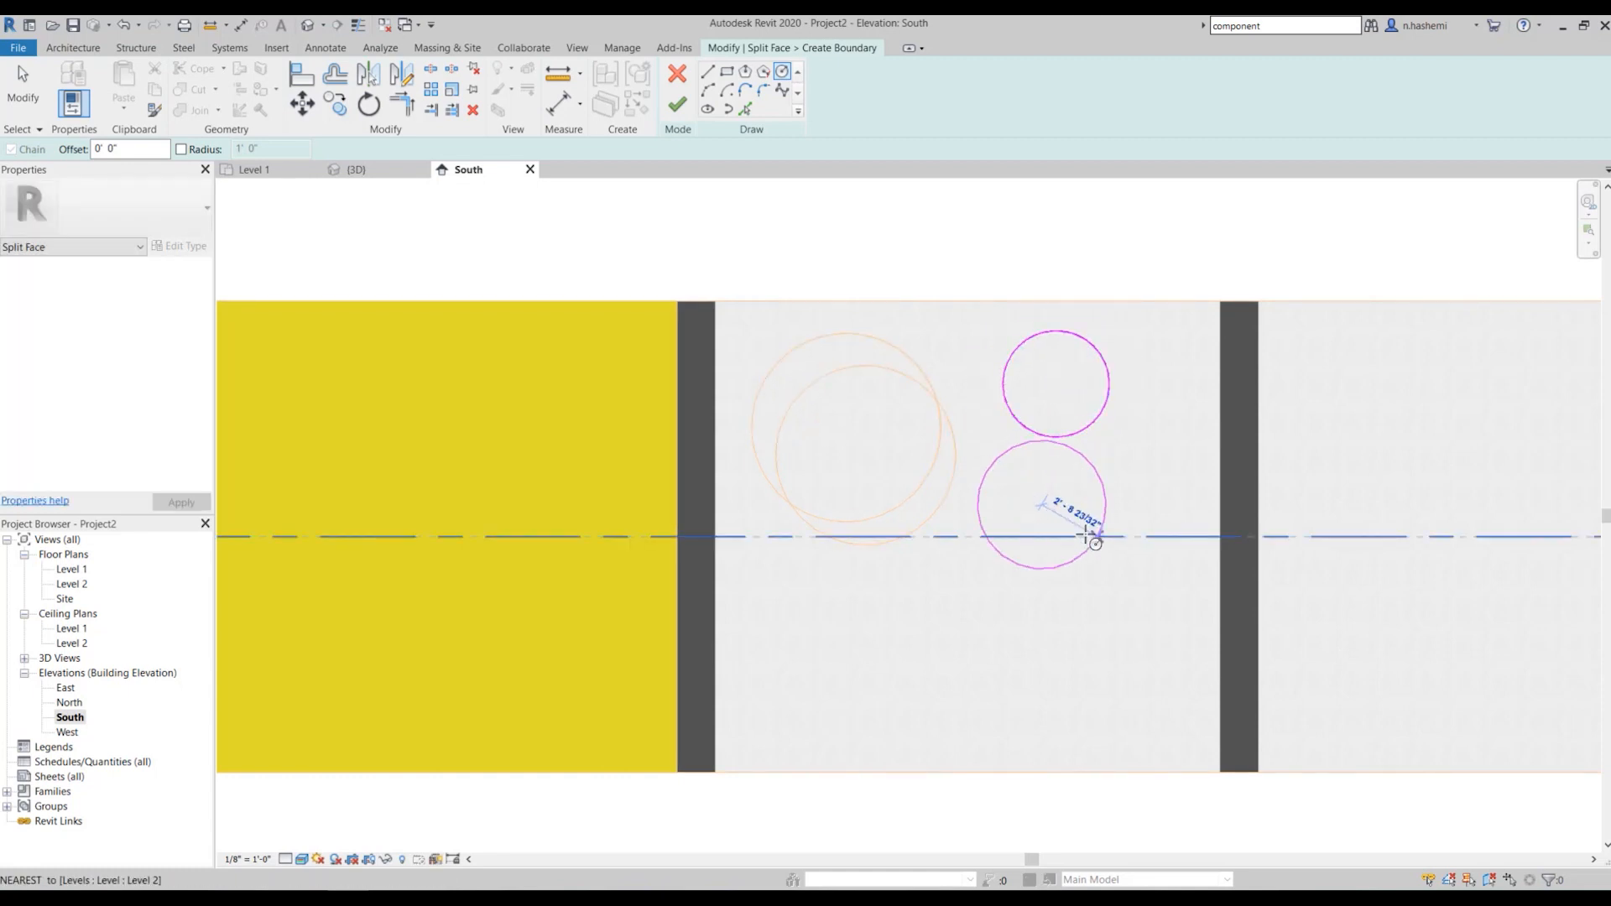
{"action": "left_click", "coordinate": [1034, 558]}
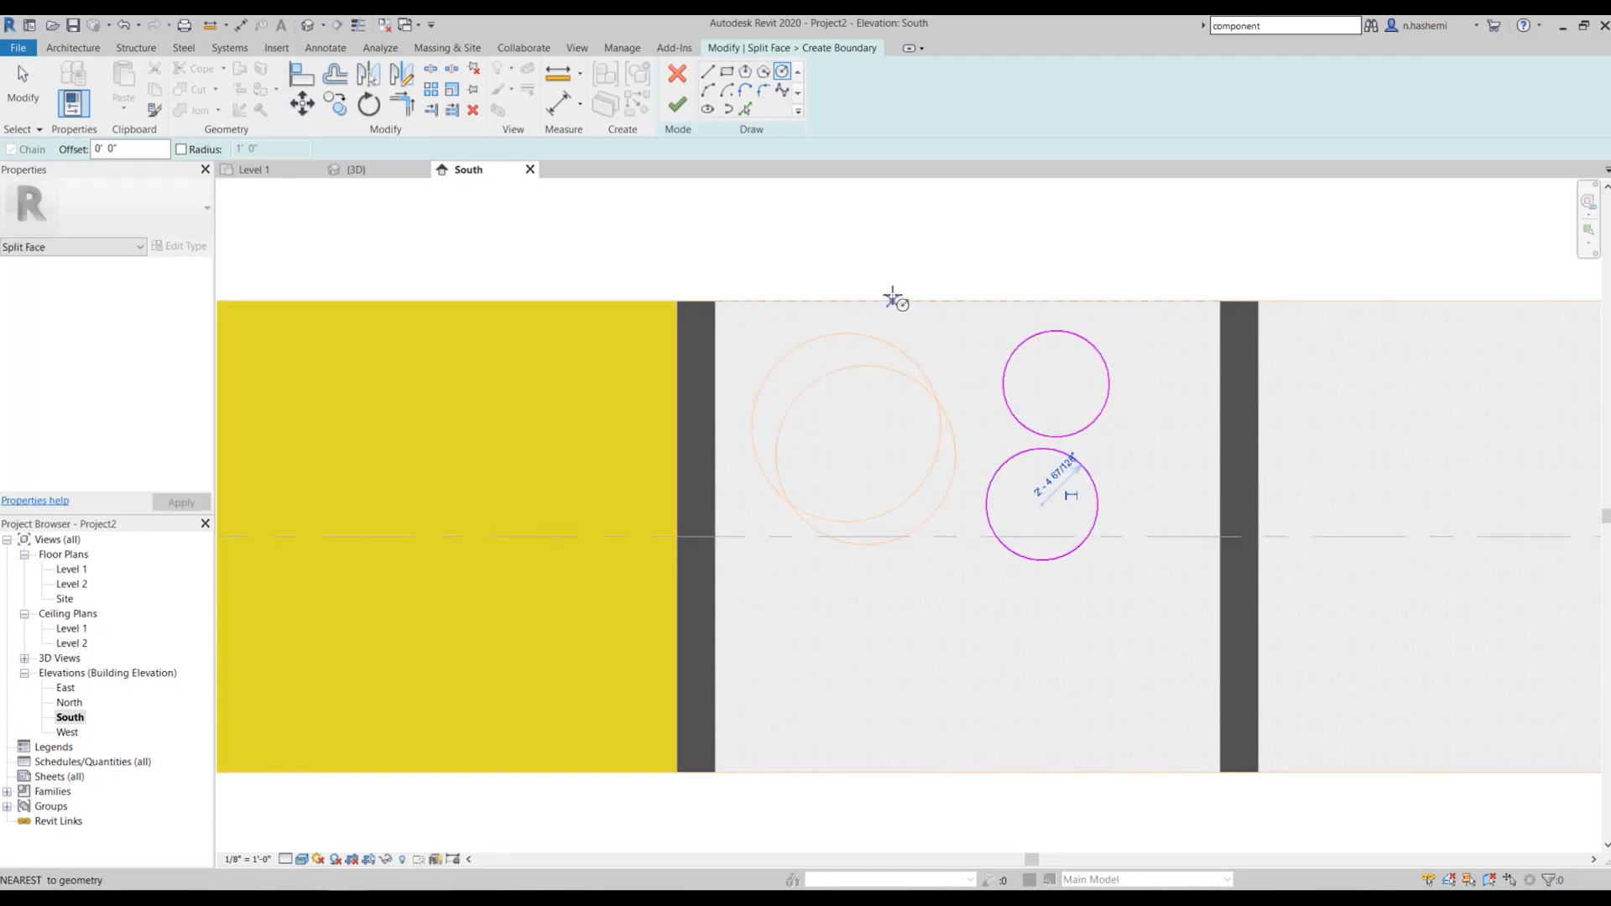
{"action": "left_click", "coordinate": [676, 108]}
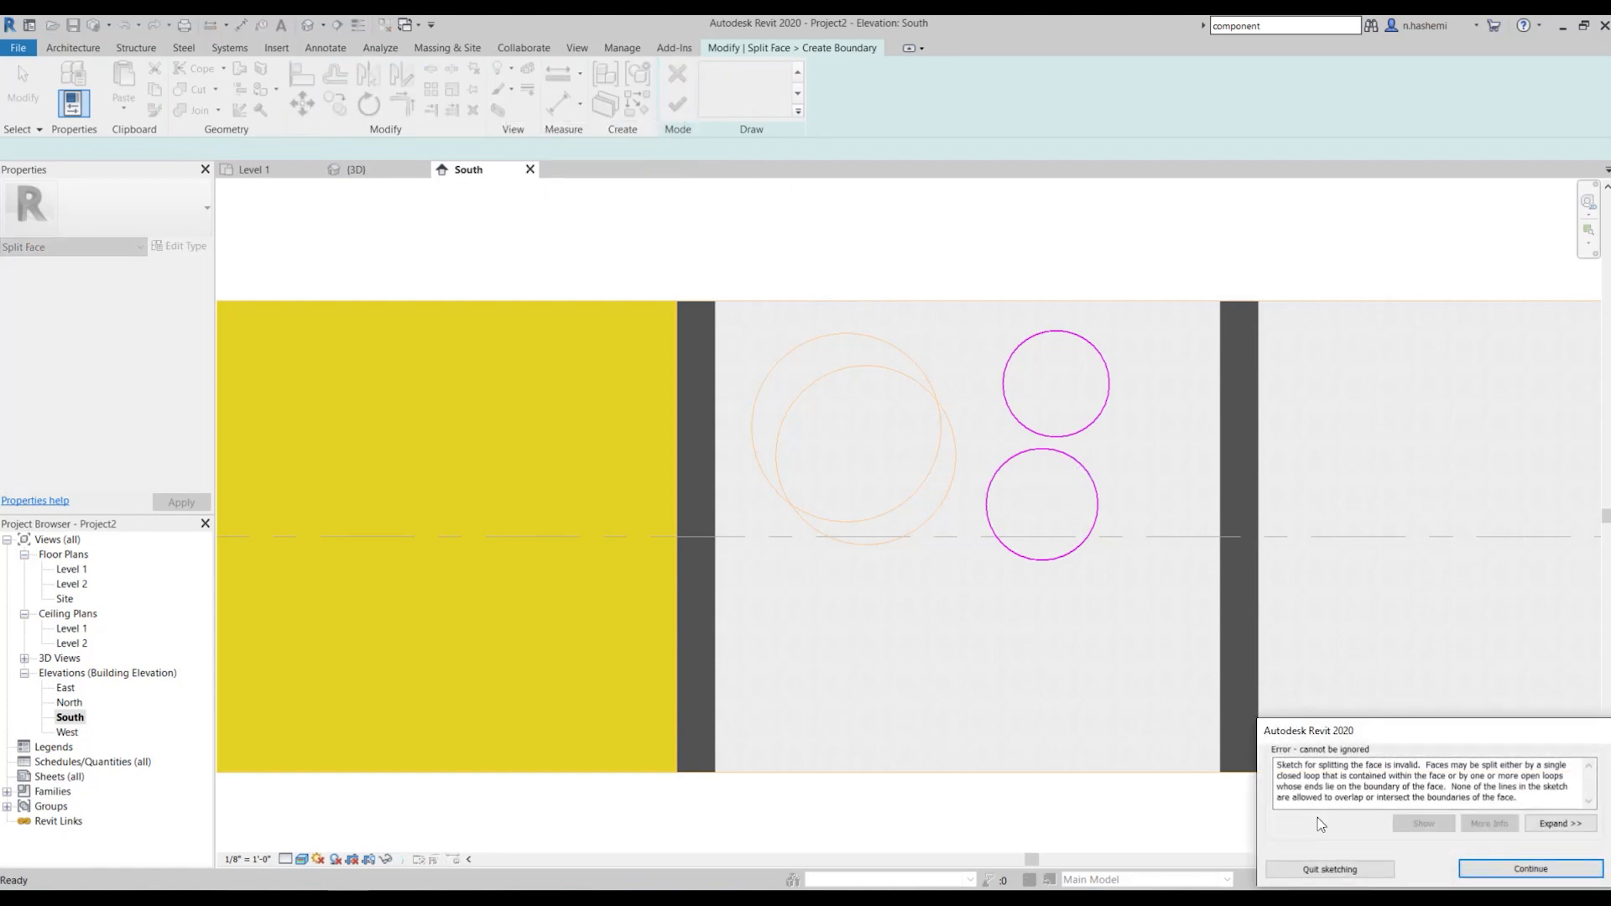
{"action": "left_click", "coordinate": [1353, 880]}
{"action": "left_click", "coordinate": [849, 472]}
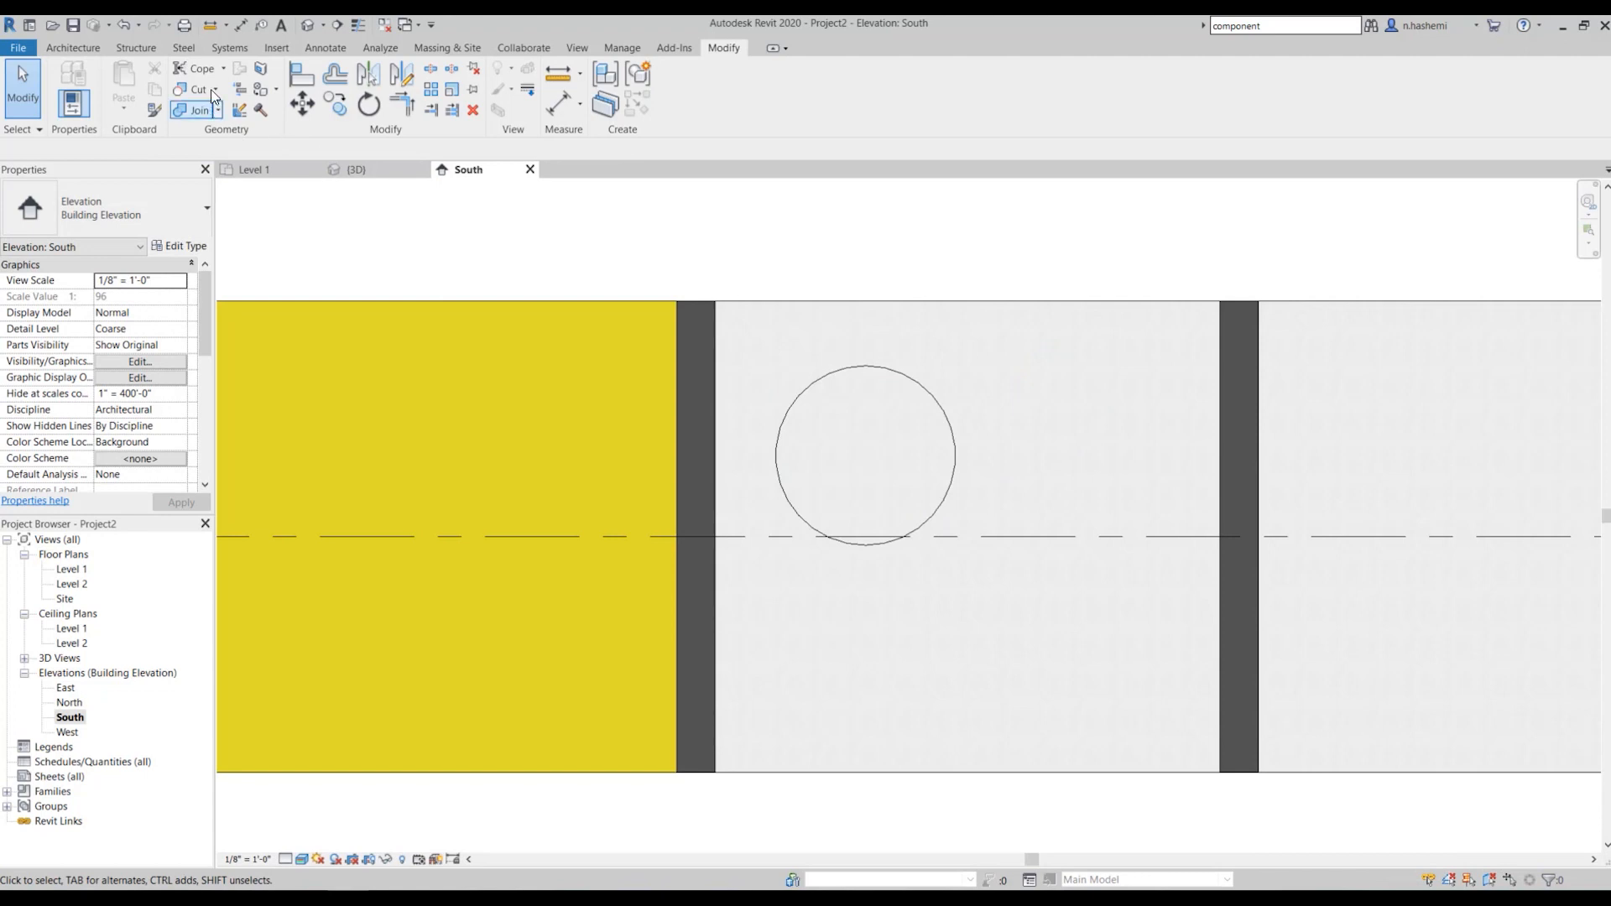
Split the south face with a single circle of about 2'-6" radius in the upper right part of the second bay
{"action": "left_click", "coordinate": [260, 68]}
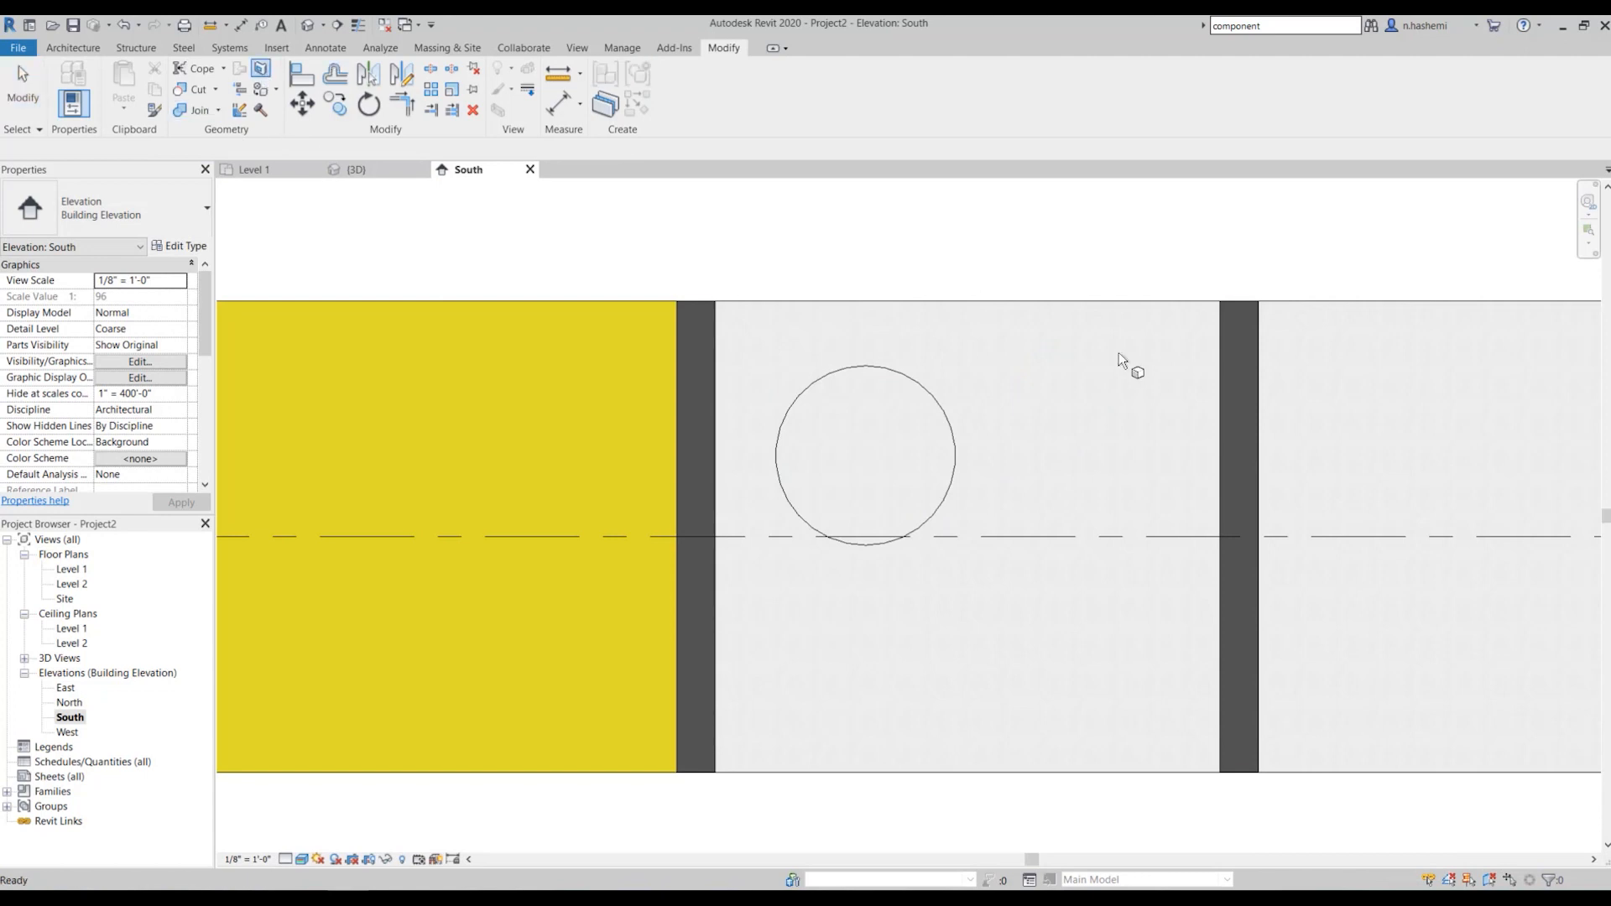
{"action": "left_click", "coordinate": [1064, 312]}
{"action": "left_click", "coordinate": [782, 70]}
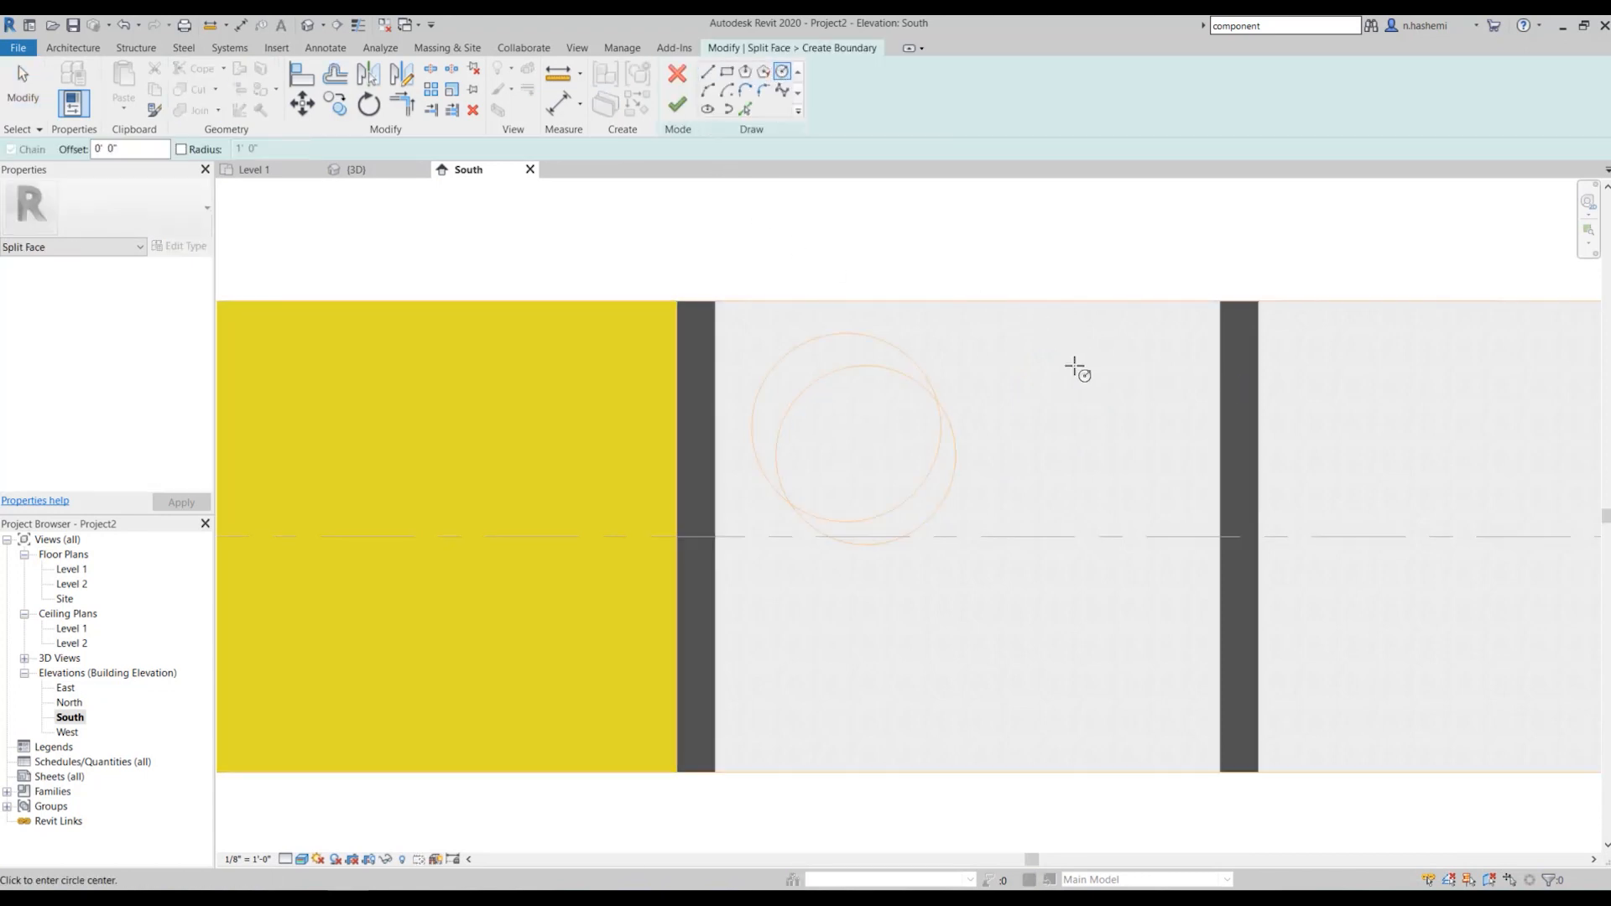
{"action": "left_click", "coordinate": [1056, 363]}
{"action": "left_click", "coordinate": [1095, 409]}
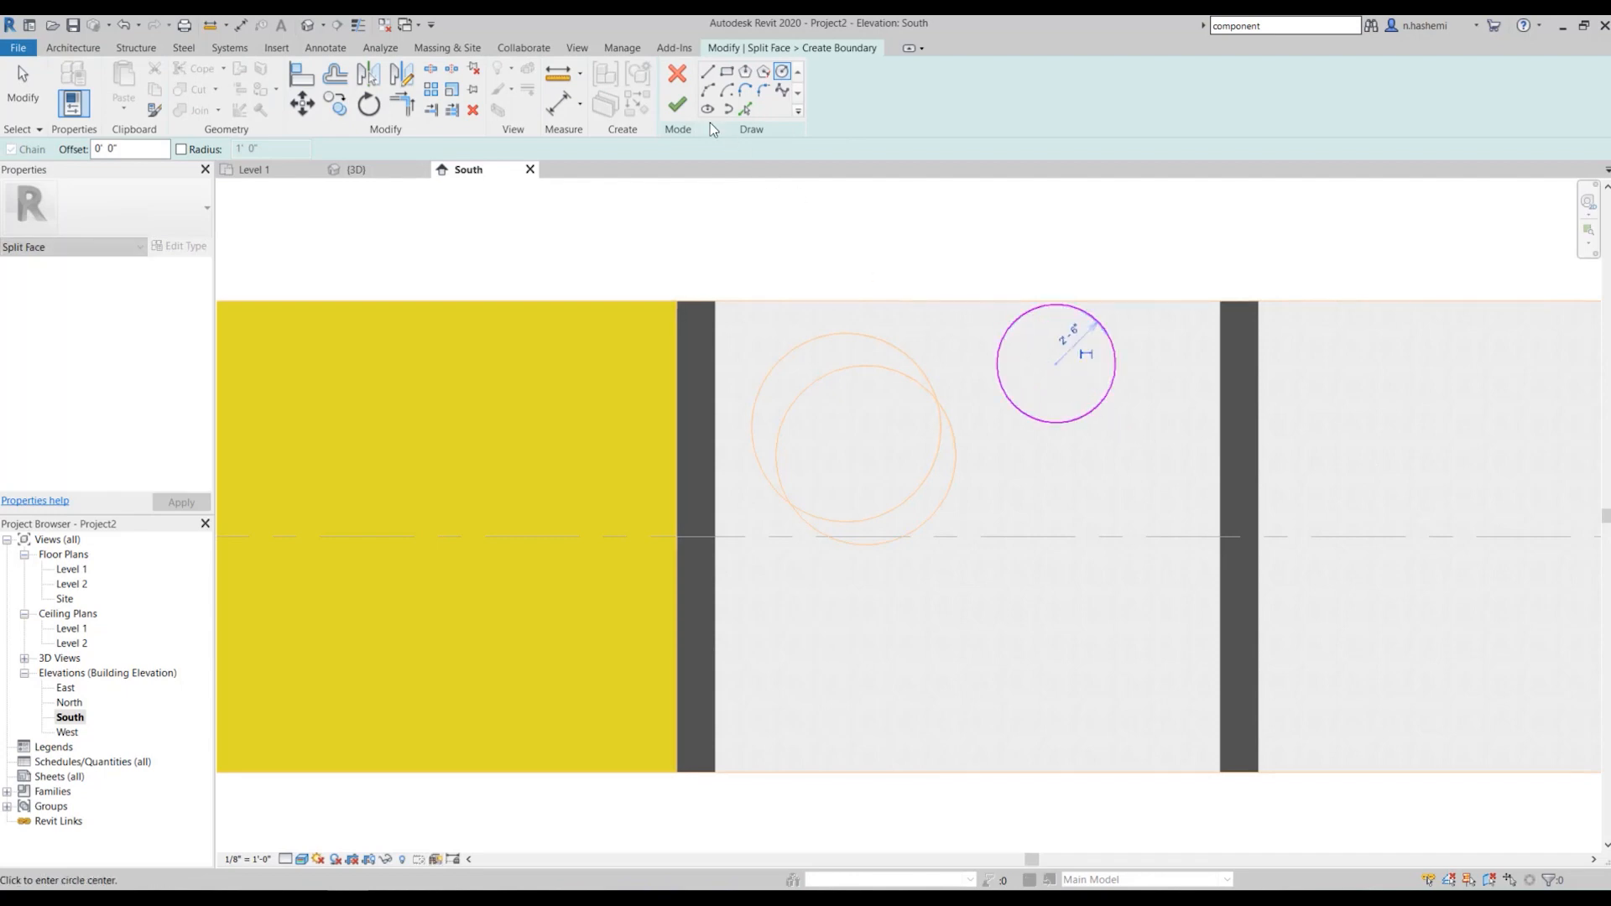
{"action": "left_click", "coordinate": [677, 104]}
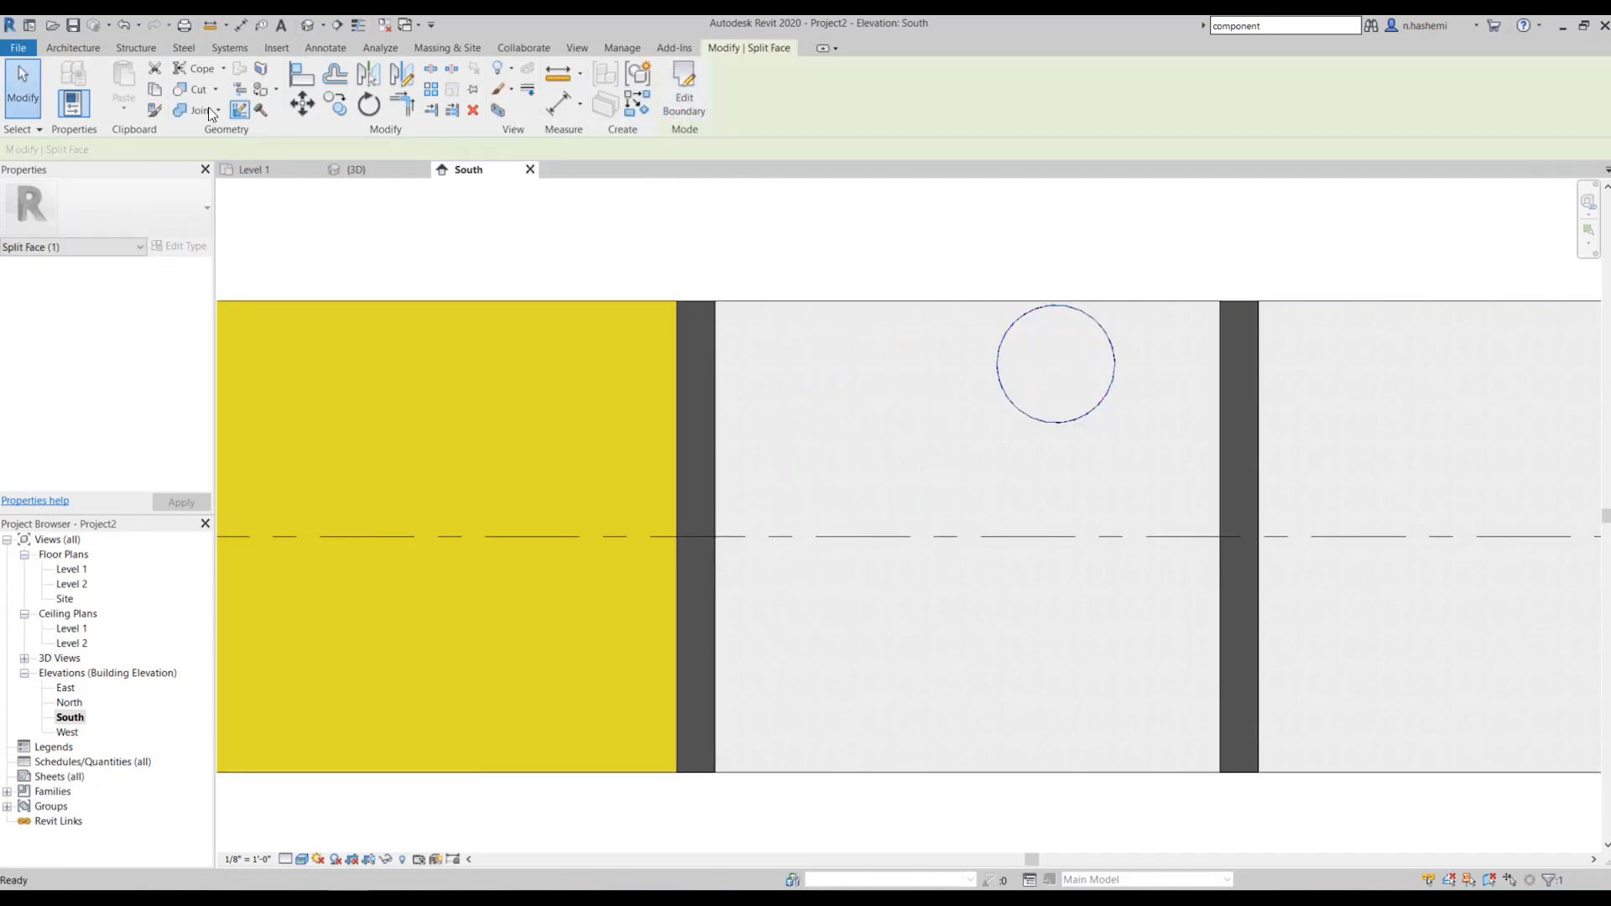
Split the south face again with a circle of similar size directly below the upper right circle in the second bay
{"action": "left_click", "coordinate": [260, 76]}
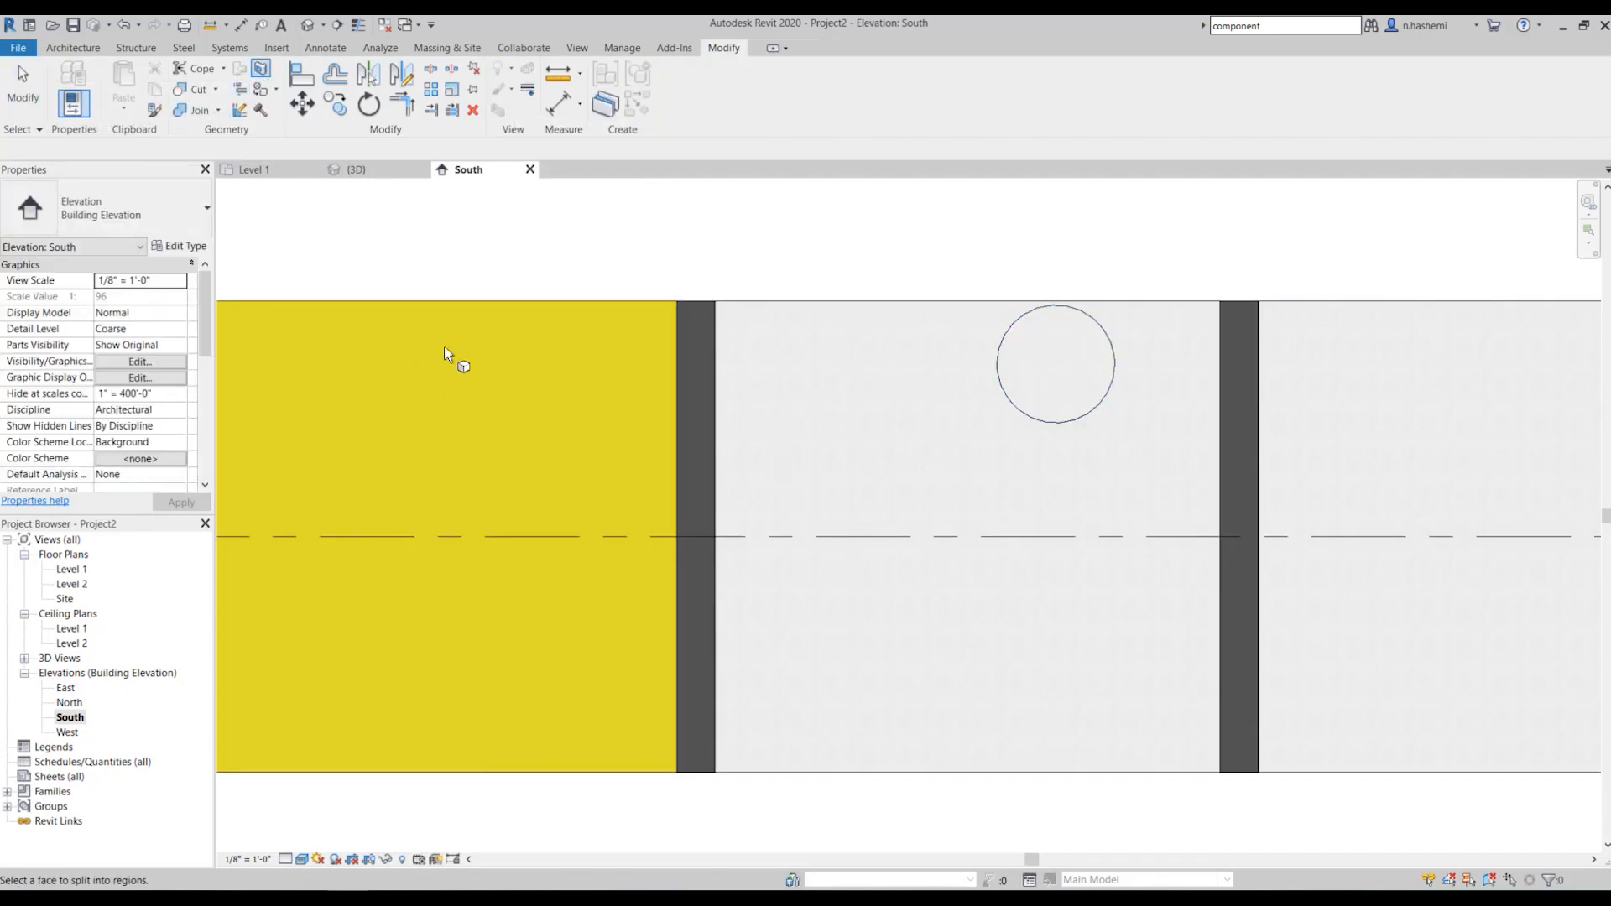
{"action": "left_click", "coordinate": [1133, 768]}
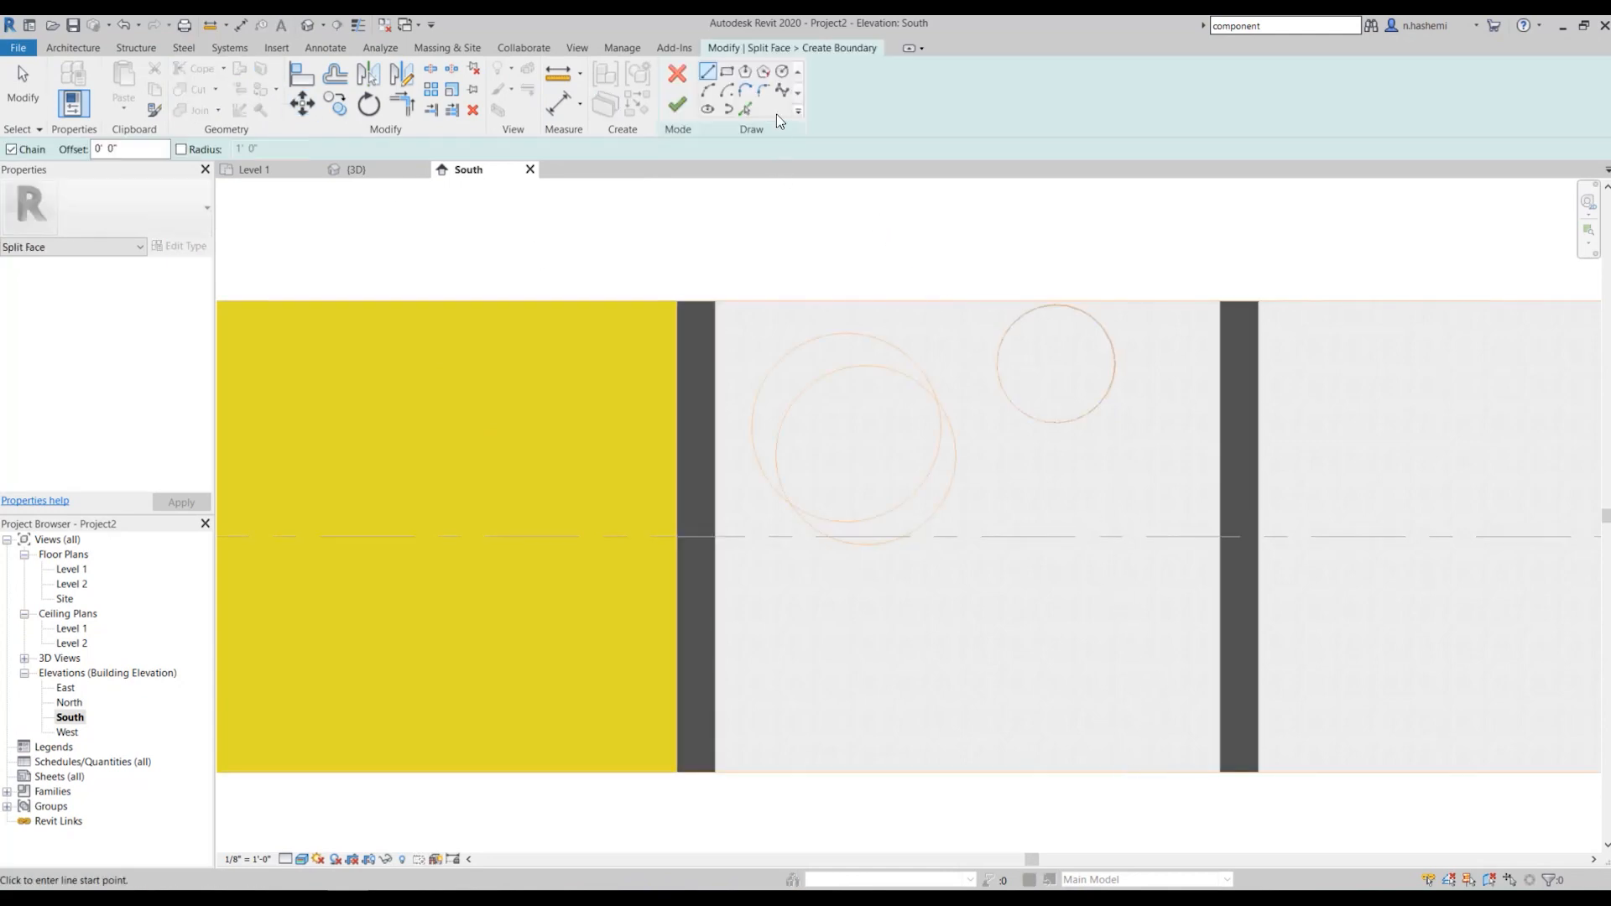
{"action": "left_click", "coordinate": [782, 72]}
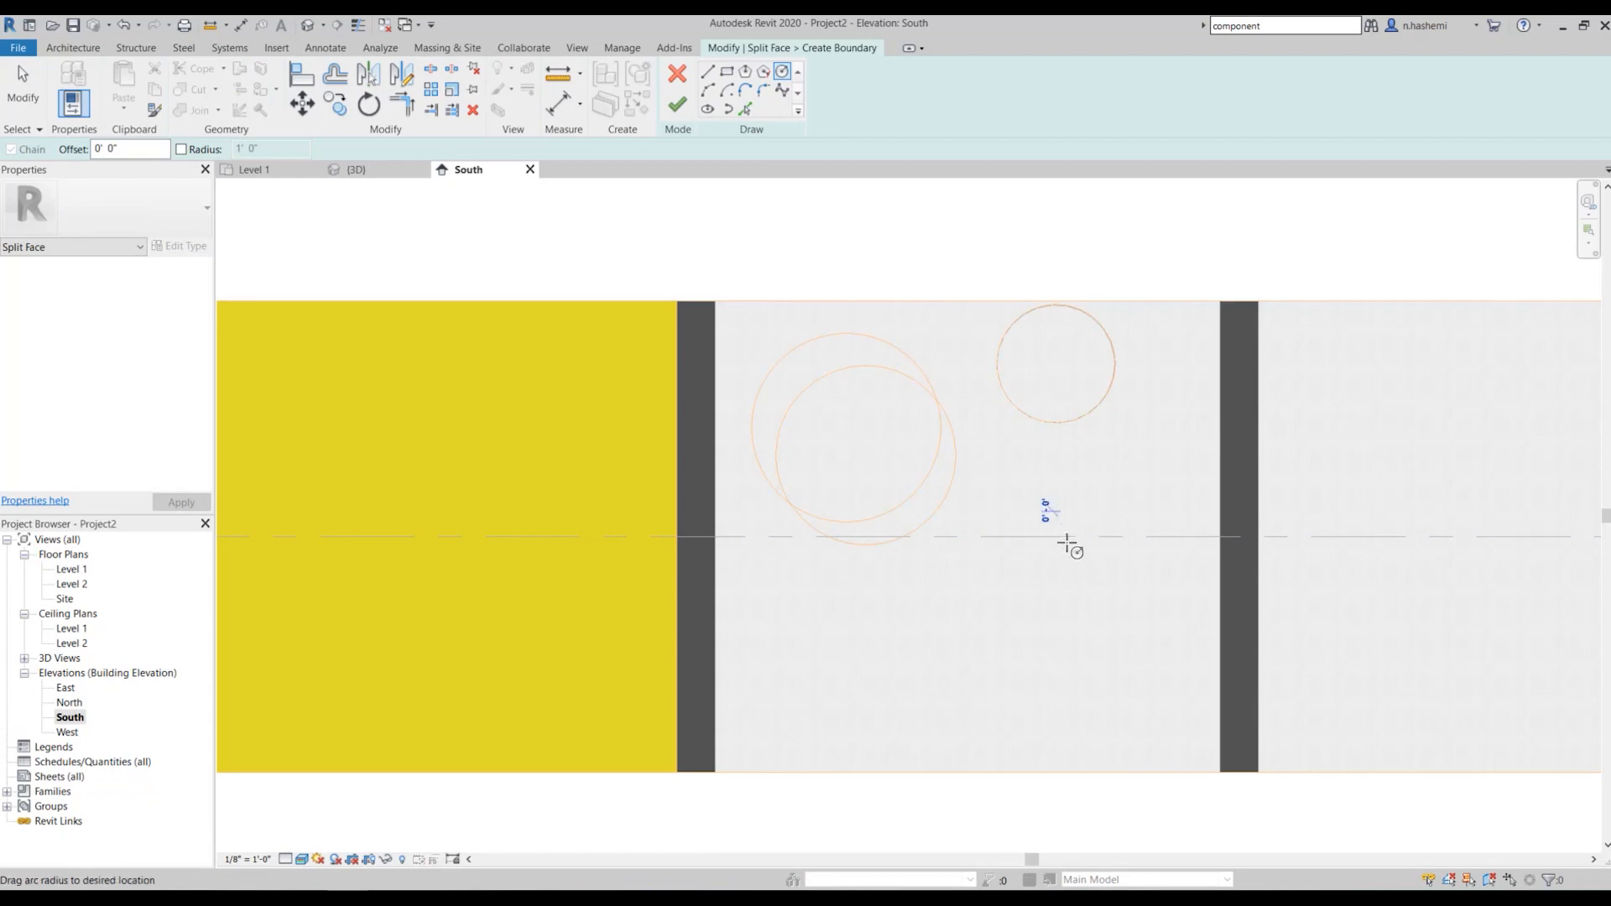
{"action": "left_click", "coordinate": [1054, 511]}
{"action": "left_click", "coordinate": [1095, 471]}
{"action": "left_click", "coordinate": [685, 111]}
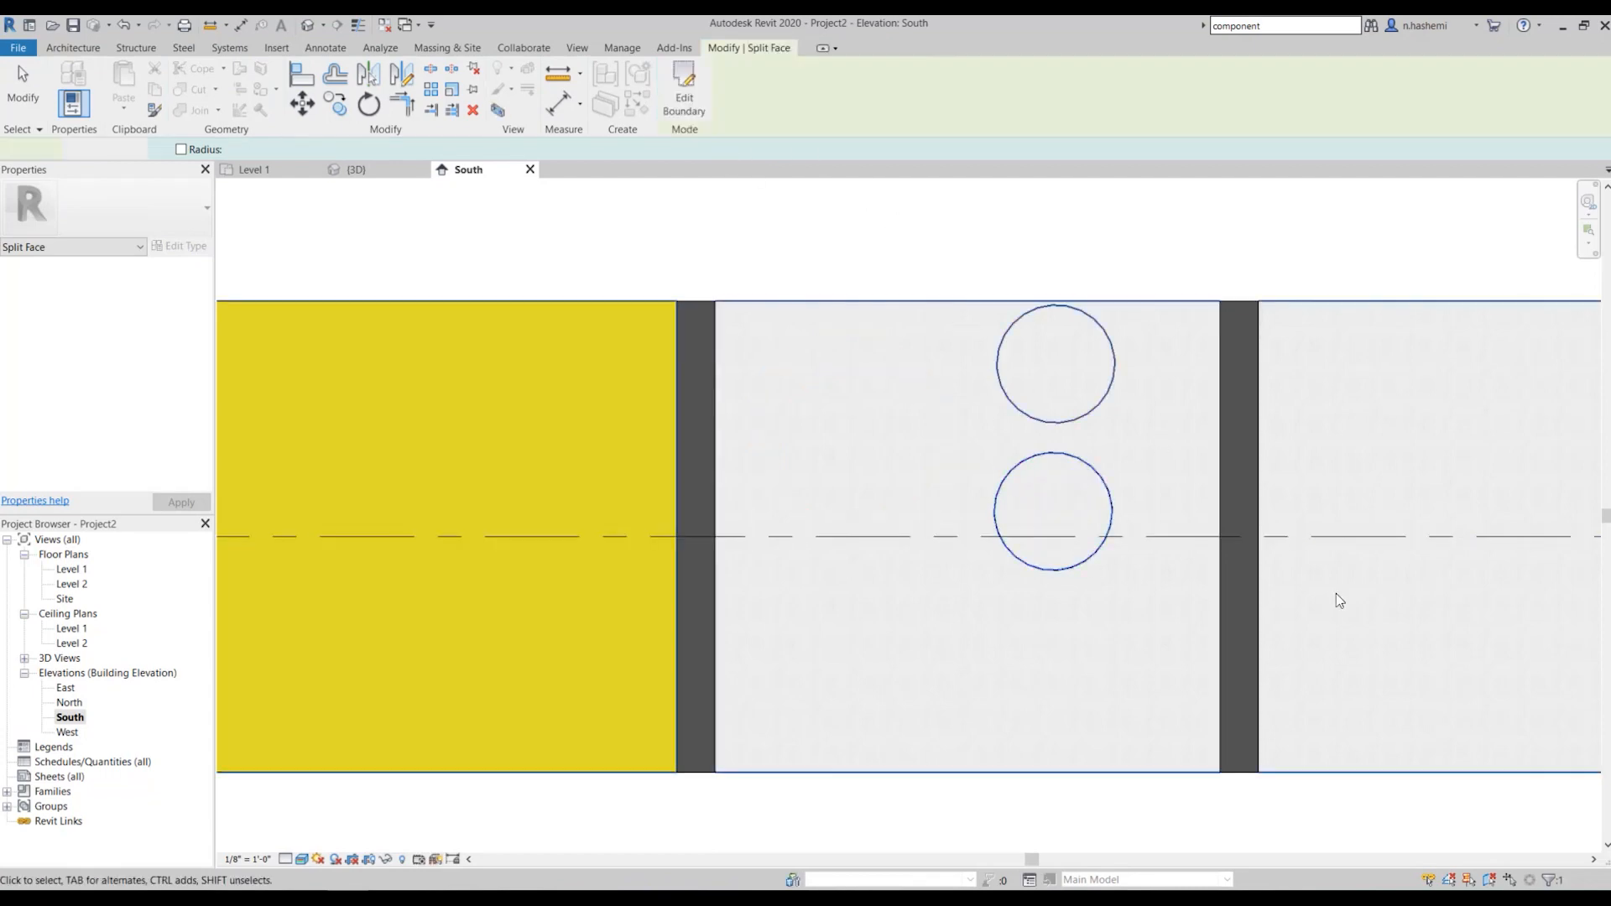
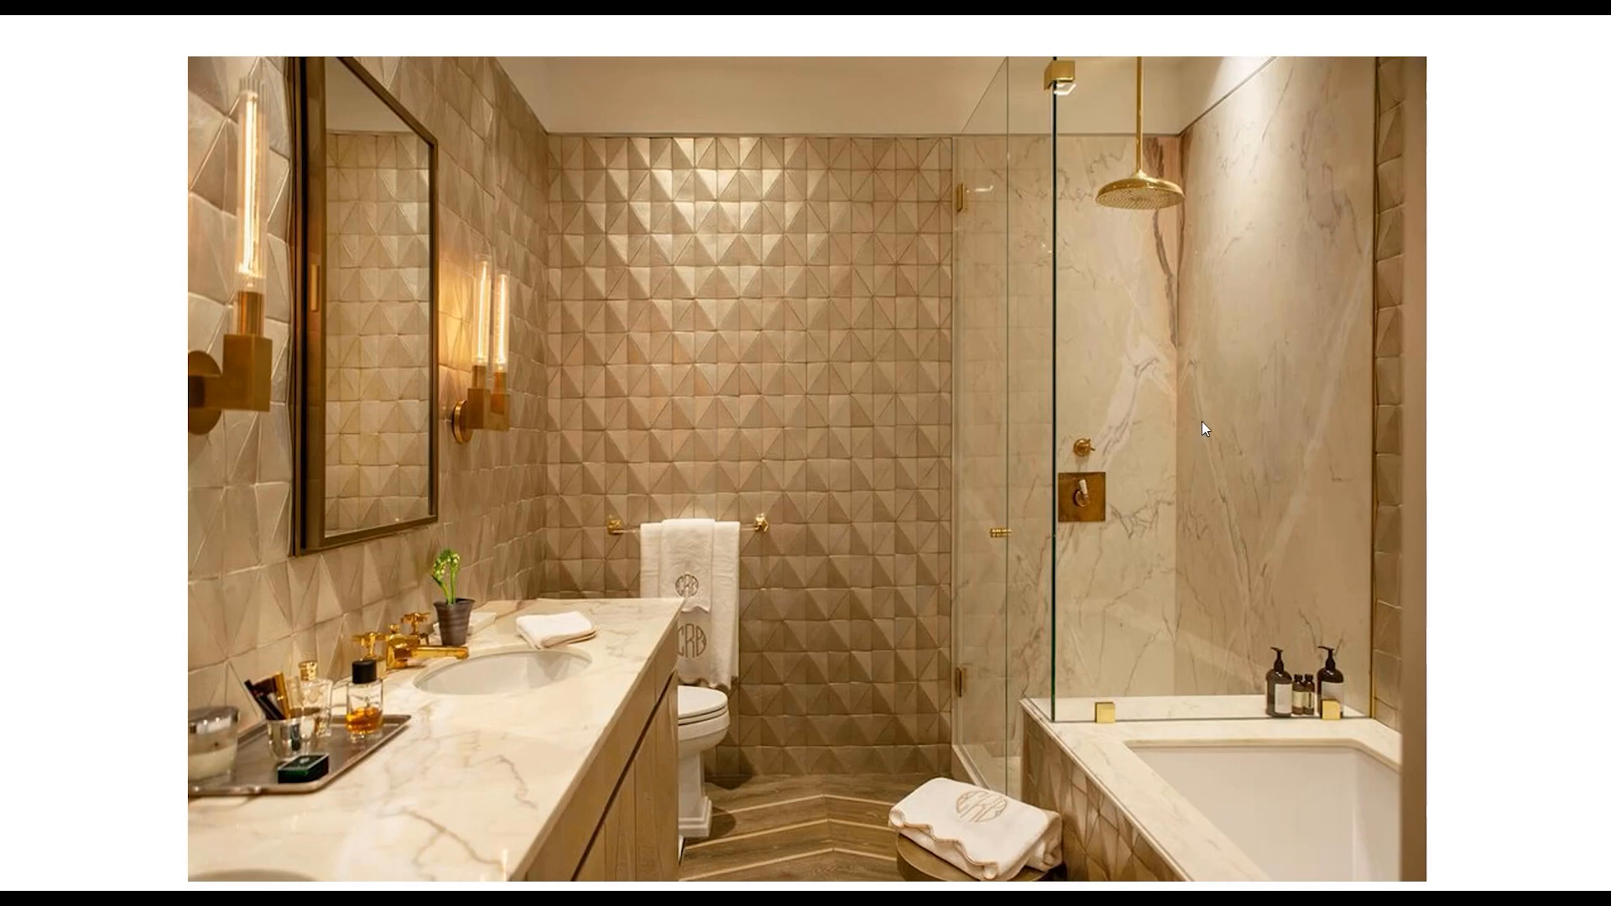
{"action": "left_click", "coordinate": [792, 410]}
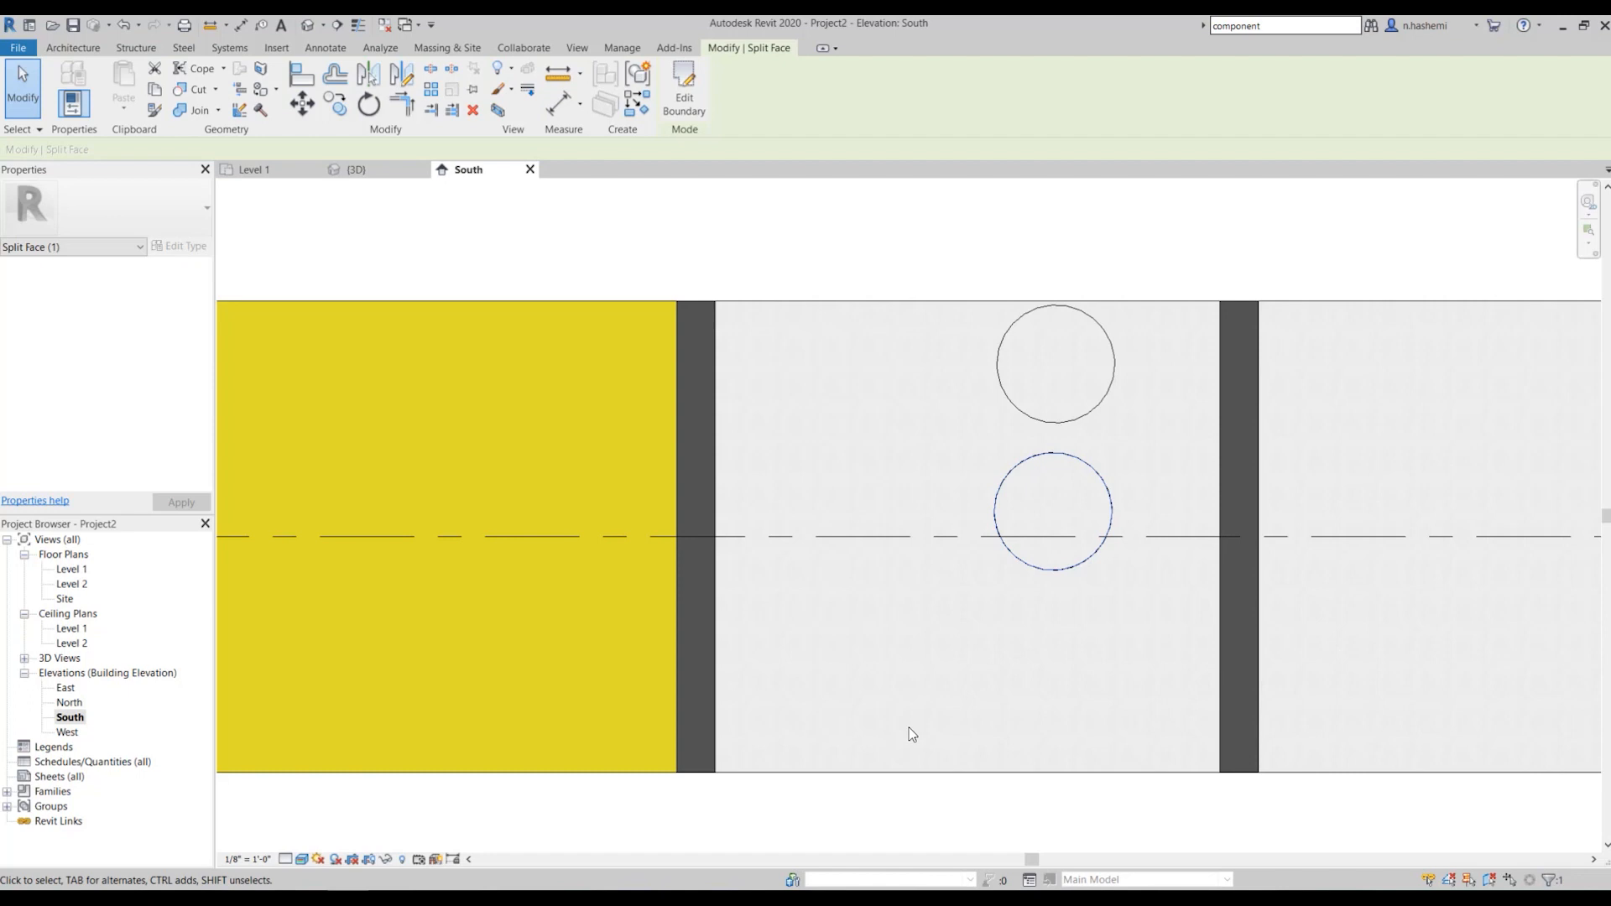
{"action": "scroll", "coordinate": [928, 608], "scroll_direction": "down", "scroll_amount": 3}
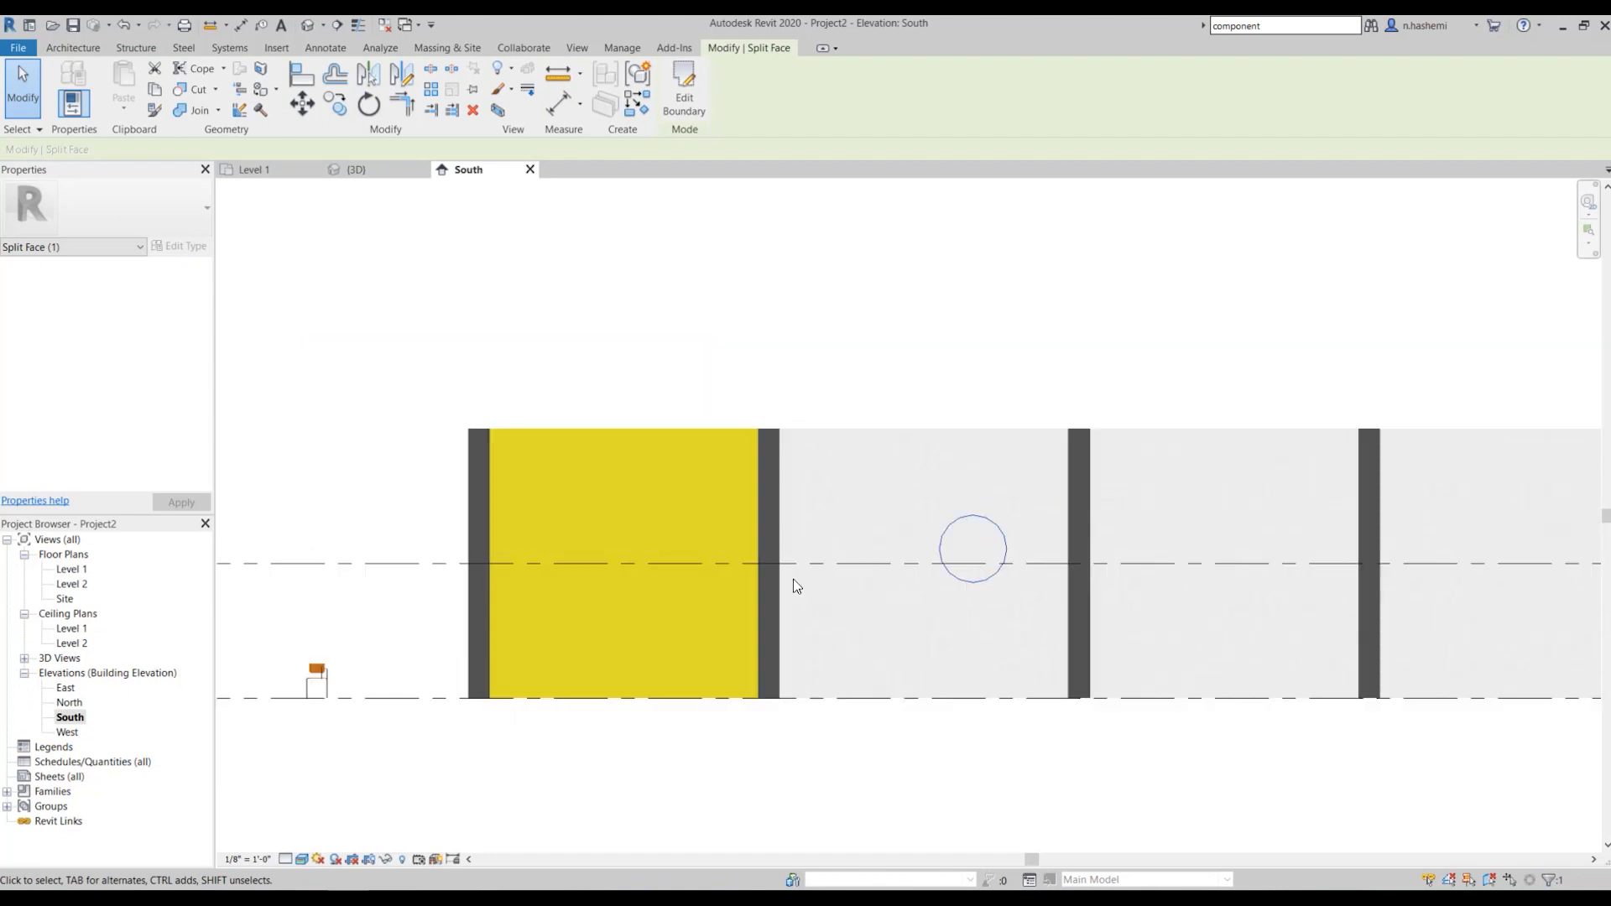
{"action": "scroll", "coordinate": [646, 556], "scroll_direction": "down", "scroll_amount": 4}
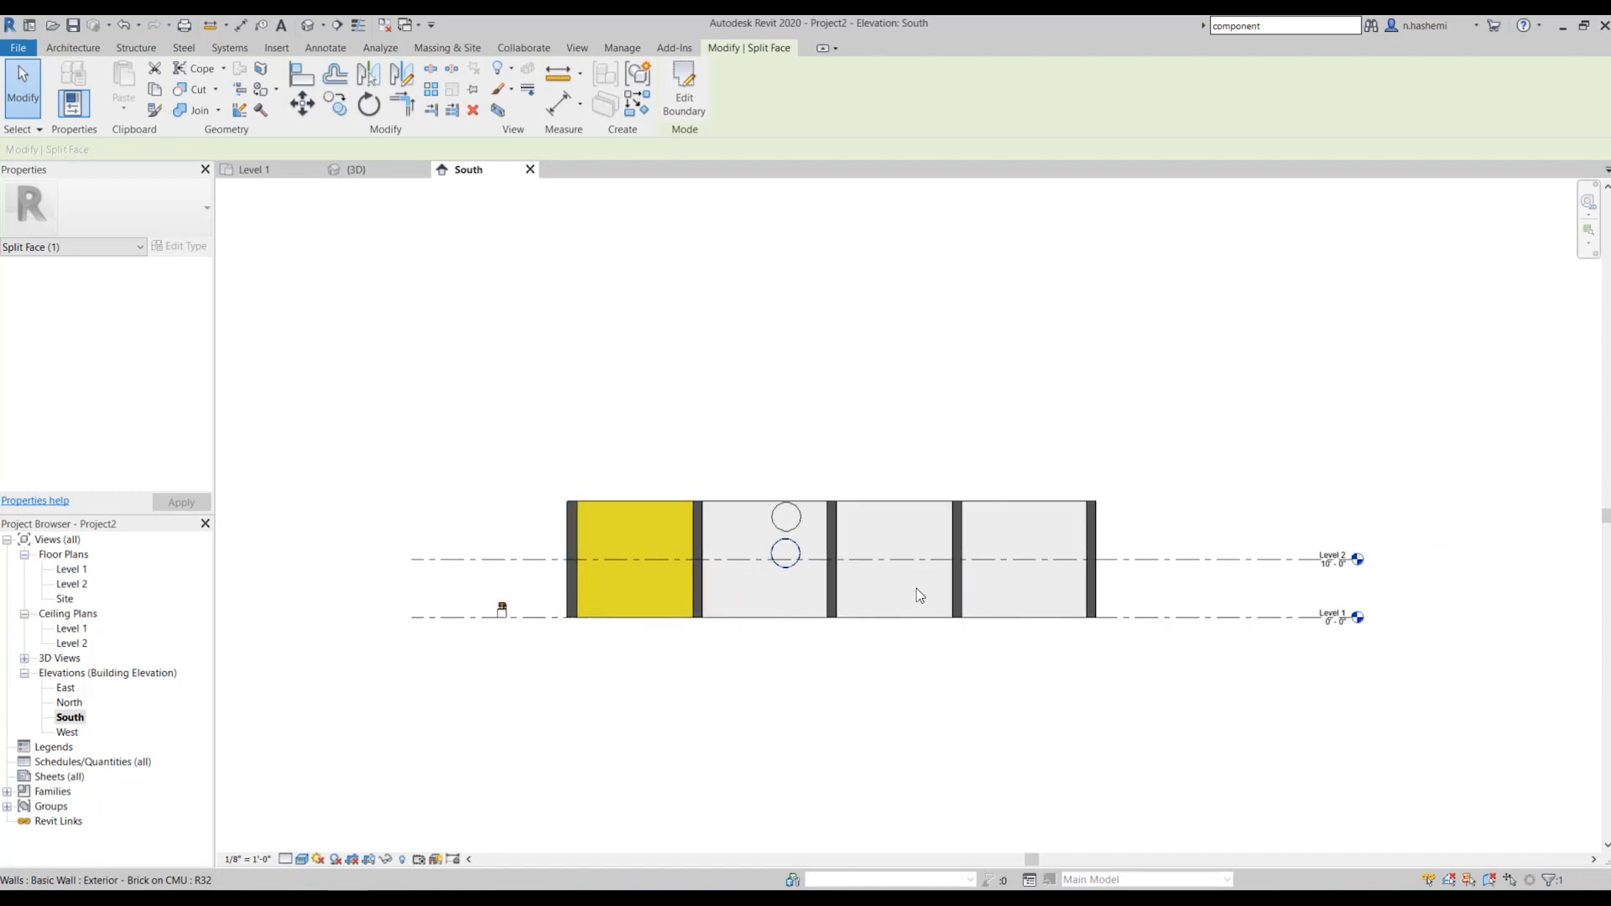
{"action": "scroll", "coordinate": [1299, 668], "scroll_direction": "up", "scroll_amount": 1}
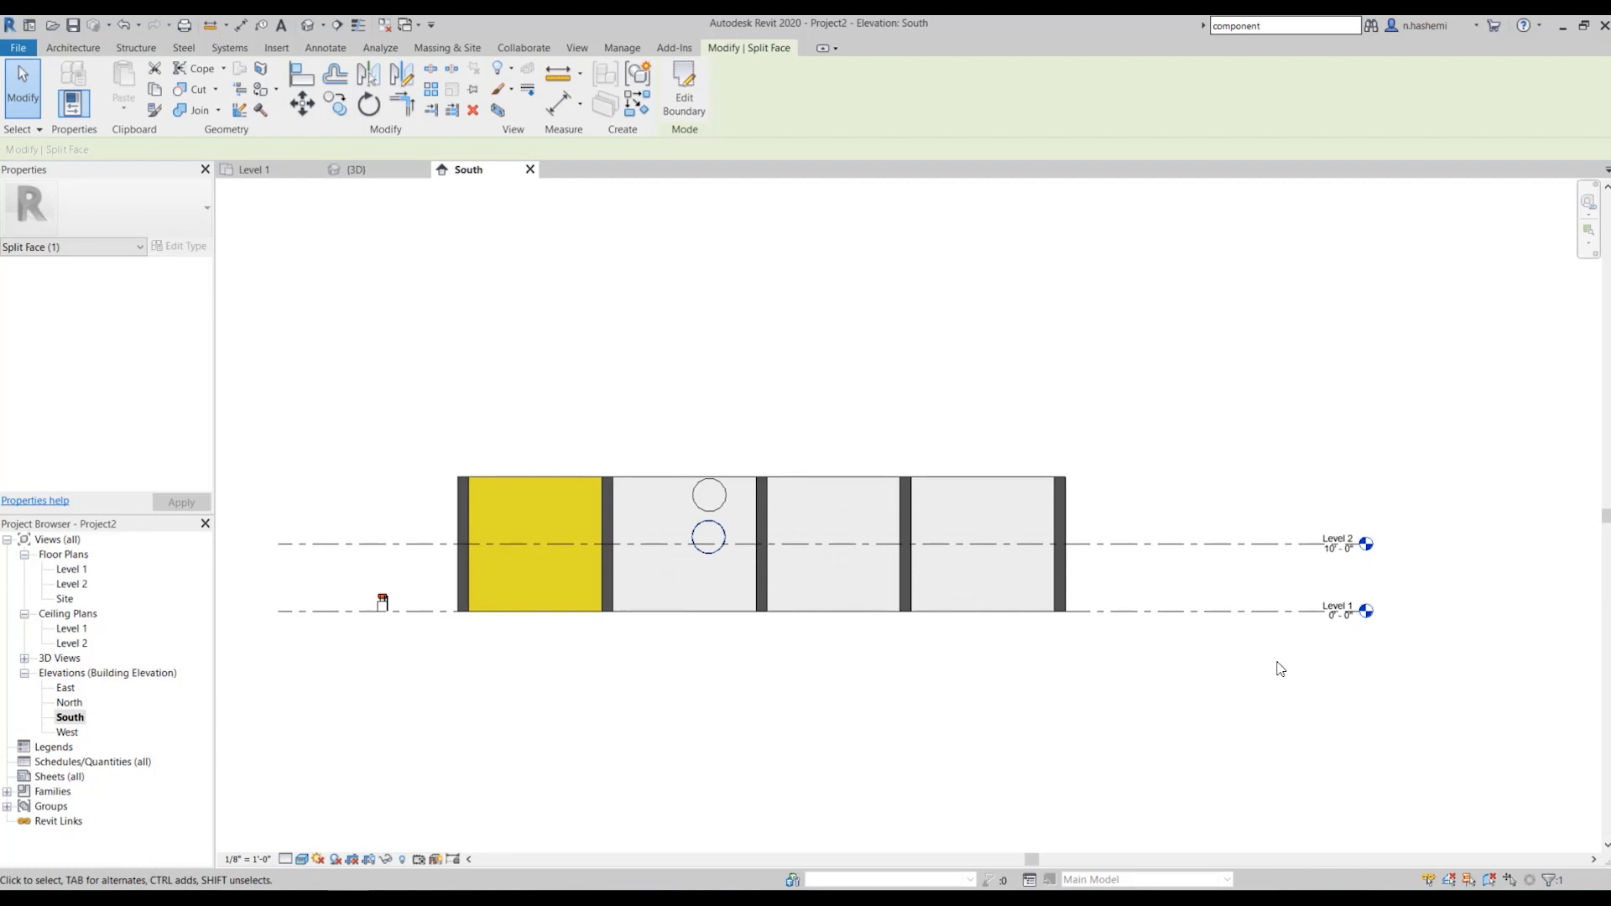
Open the Material Browser without saving the project, enlarge the dialog, and collapse its material libraries area
{"action": "left_click", "coordinate": [622, 48]}
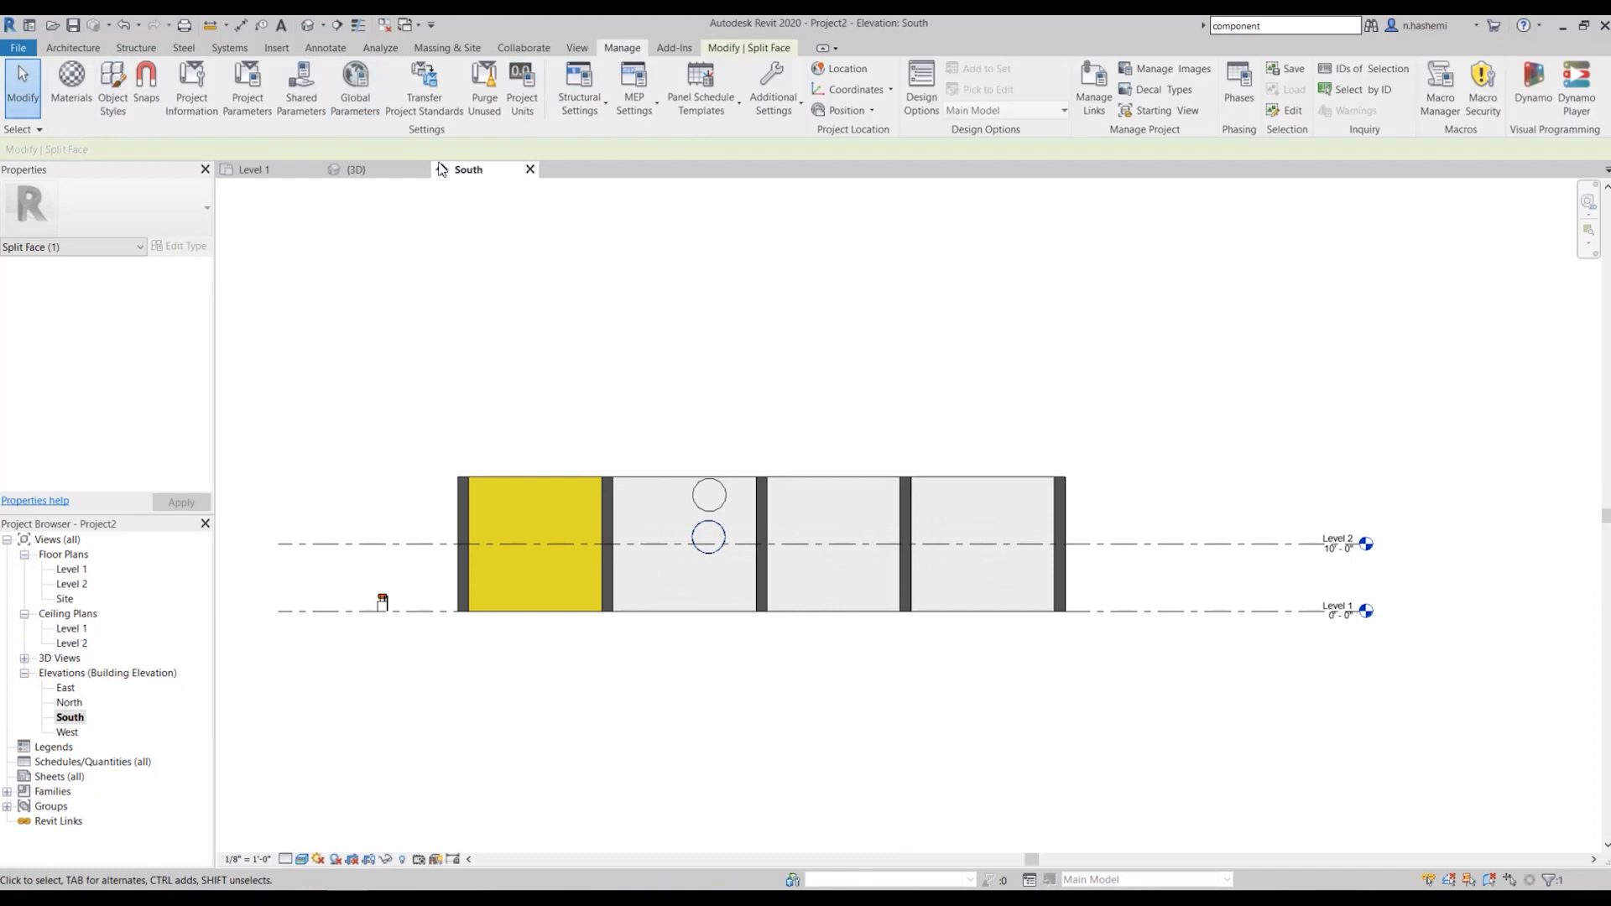
{"action": "left_click", "coordinate": [72, 79]}
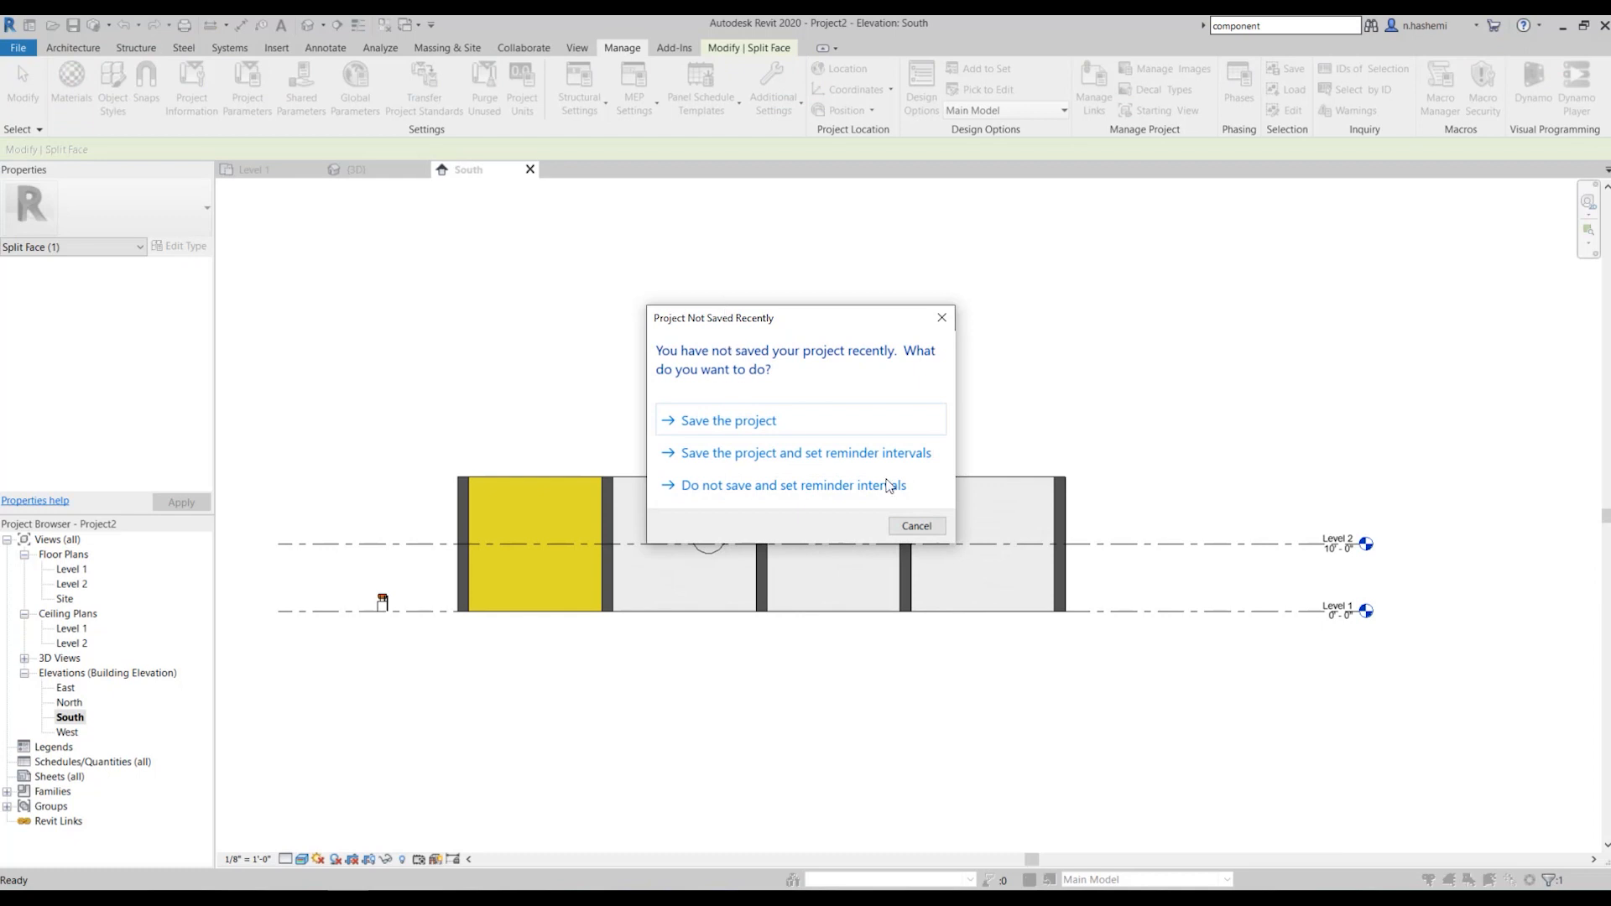
{"action": "left_click", "coordinate": [917, 527]}
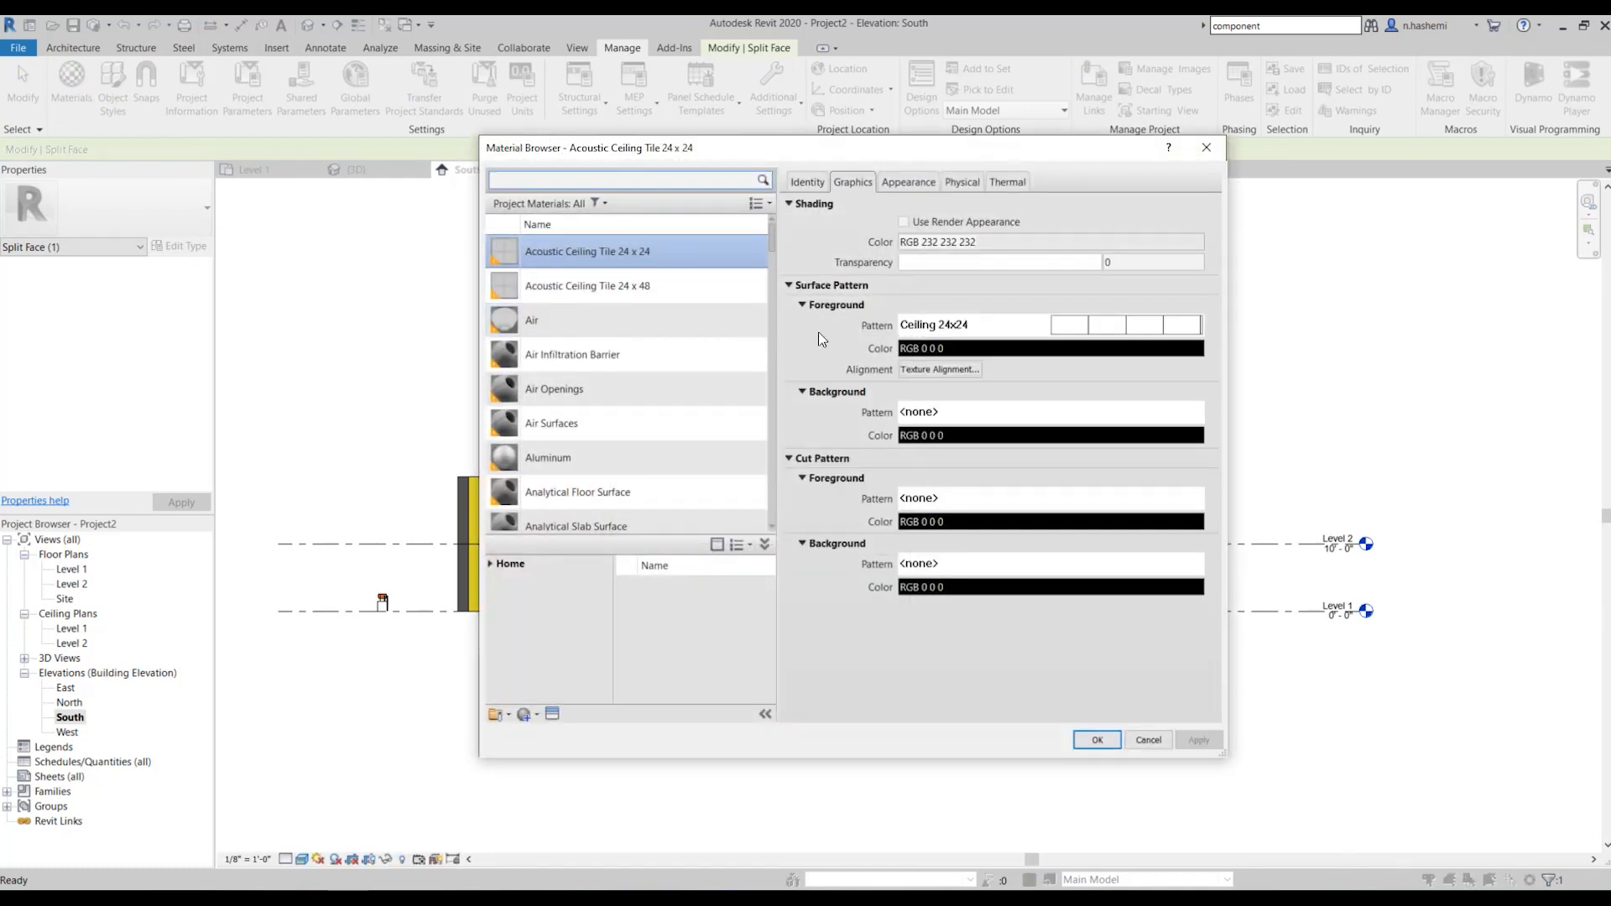
{"action": "left_click_drag", "start_coordinate": [838, 147], "coordinate": [690, 89]}
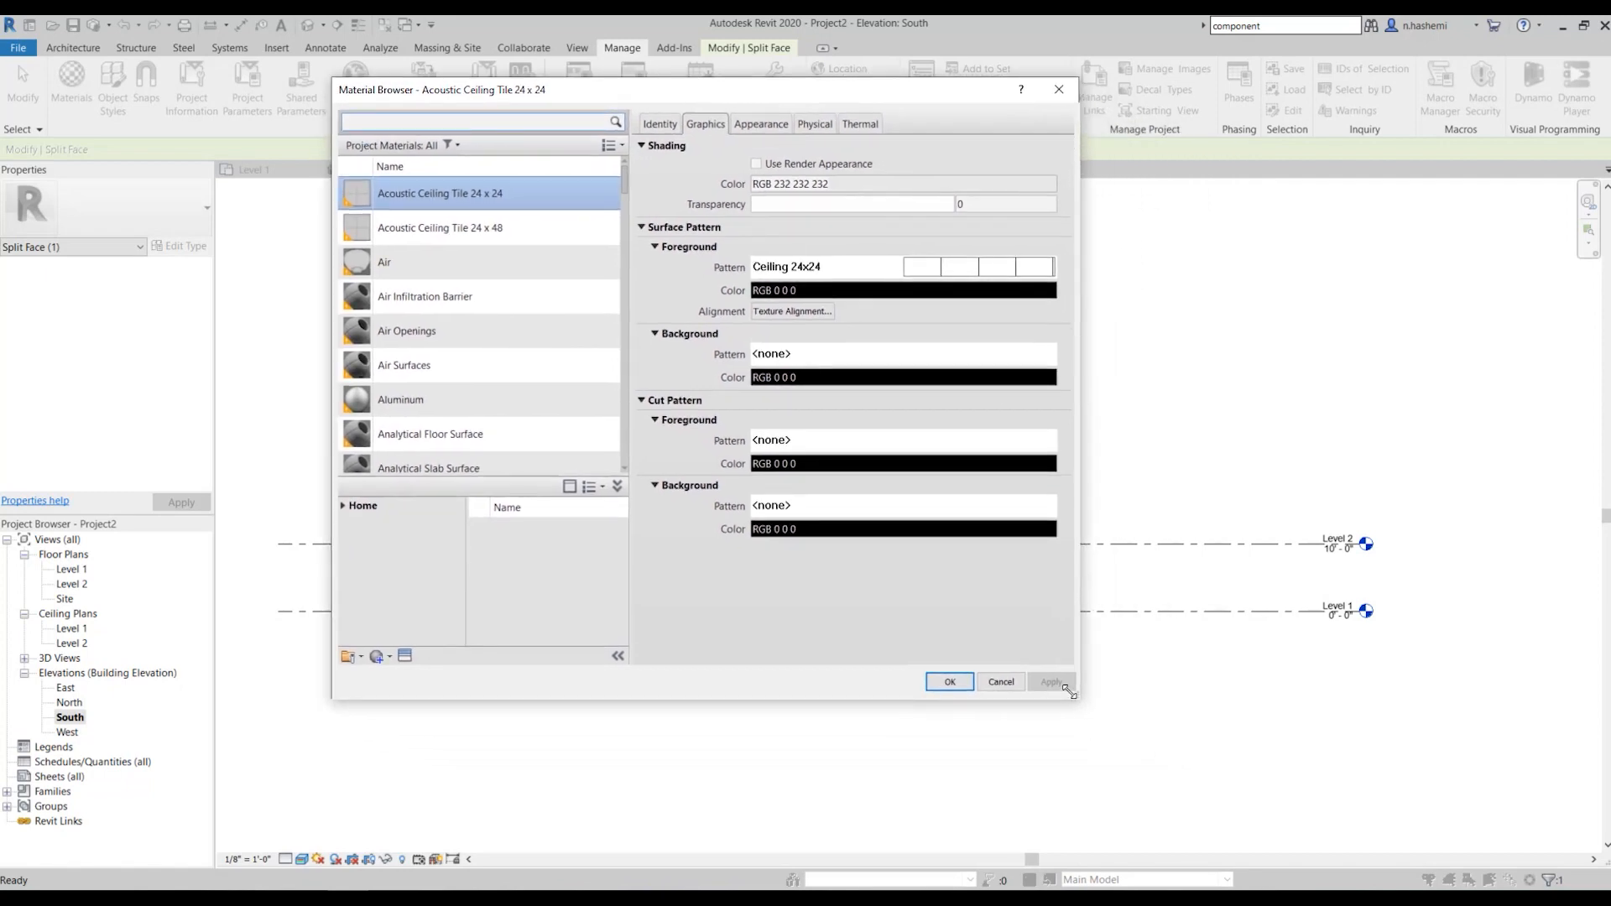
{"action": "left_click_drag", "start_coordinate": [1070, 691], "coordinate": [1259, 770]}
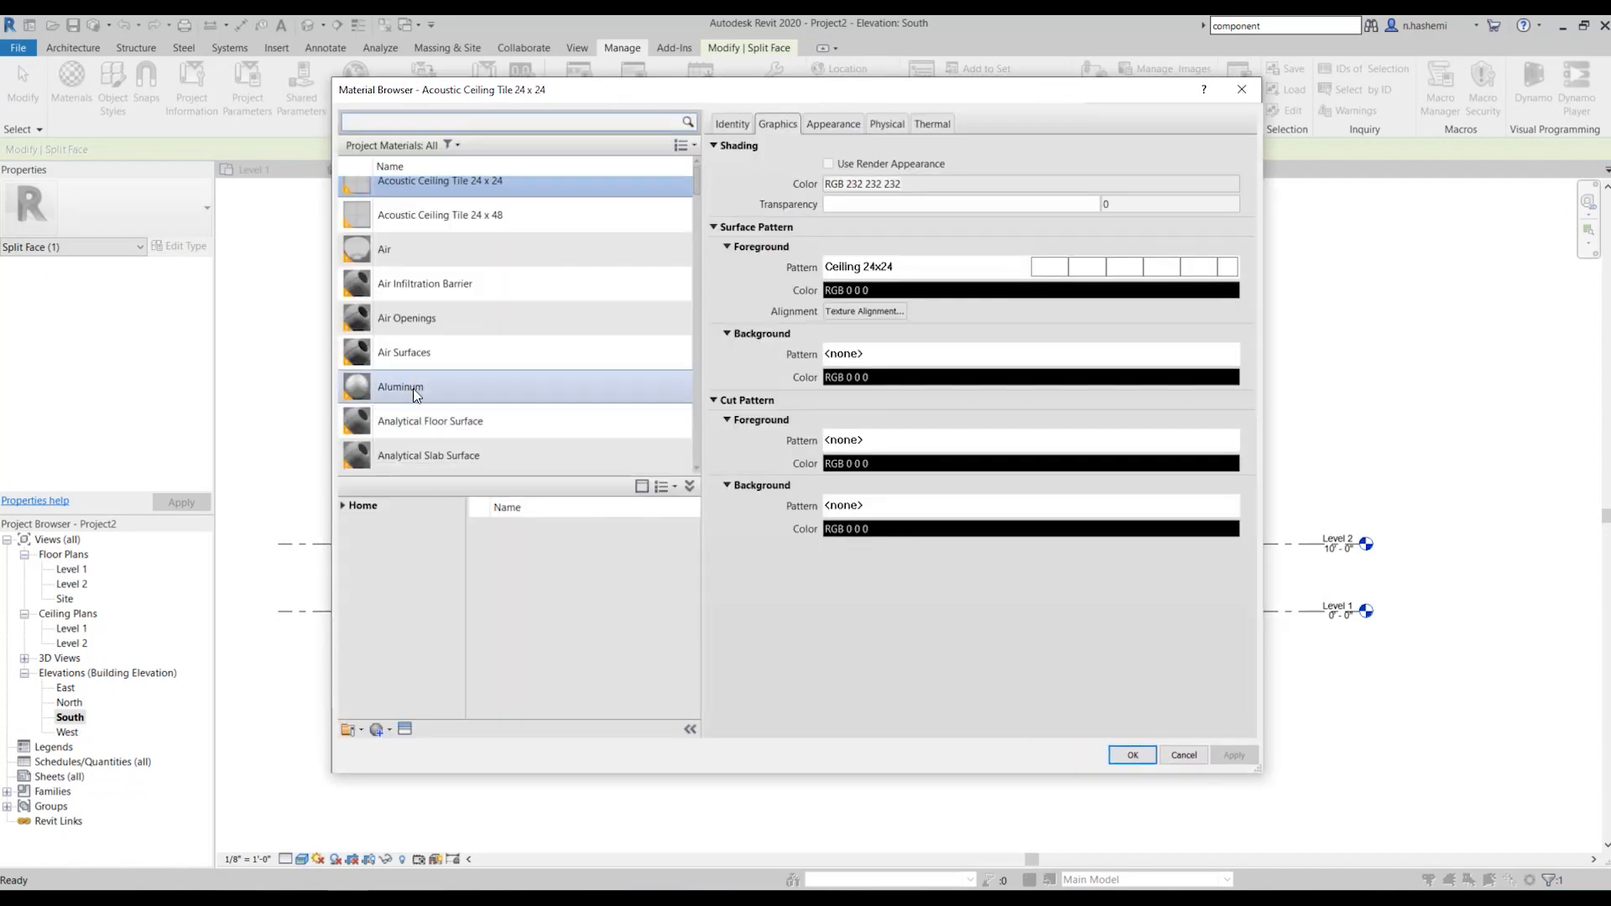
{"action": "left_click", "coordinate": [690, 486]}
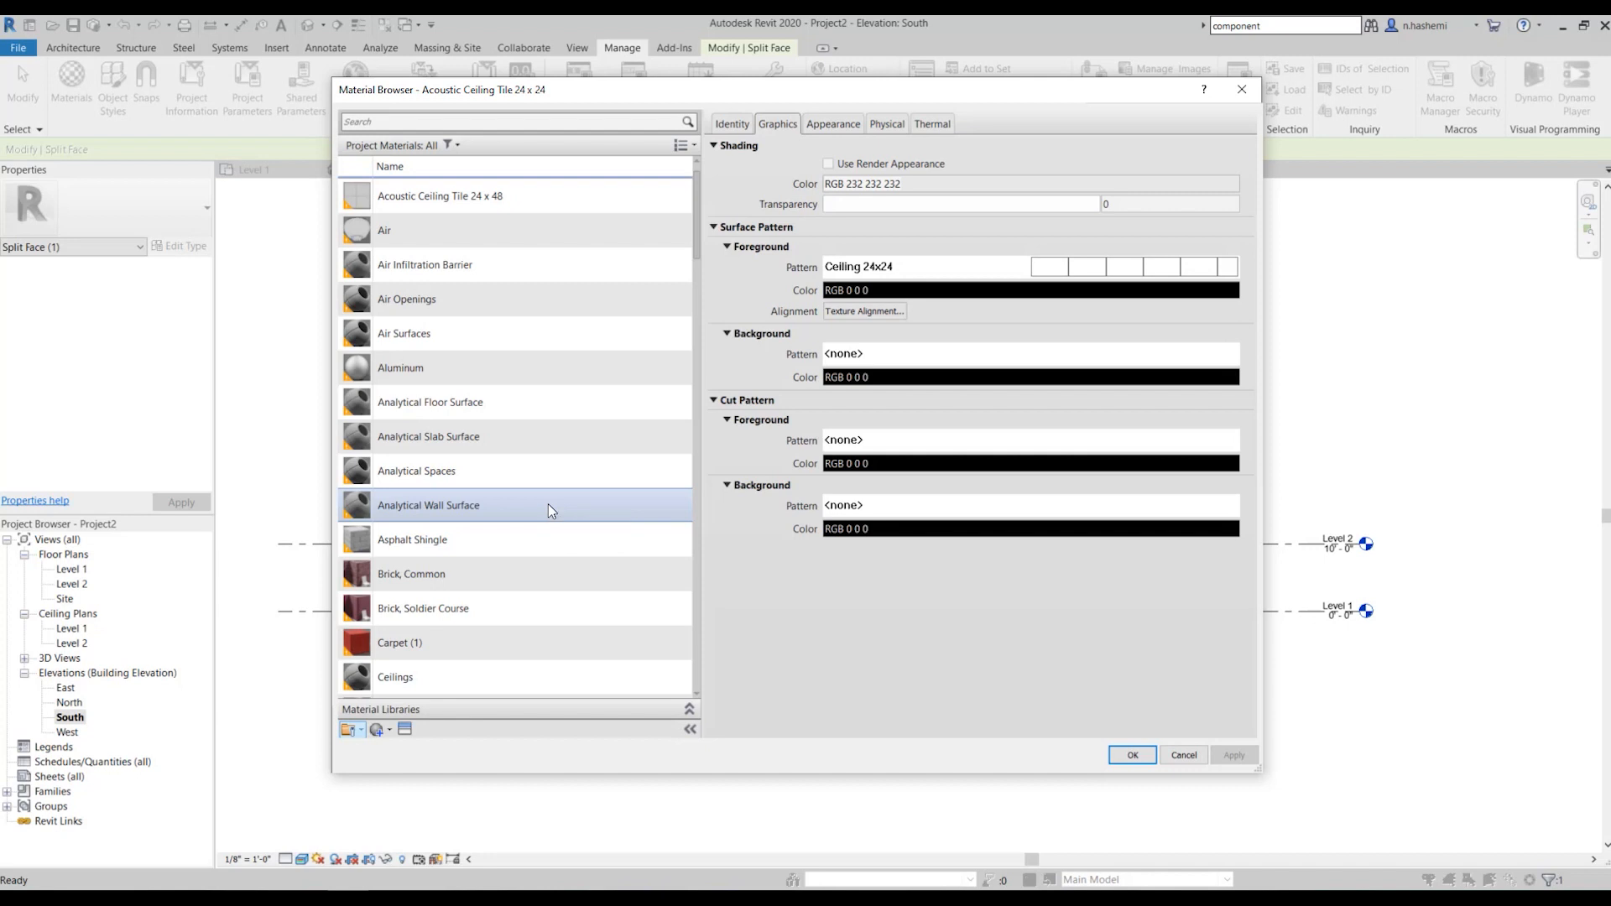
Look through the project materials list and search it for "concrete"
{"action": "scroll", "coordinate": [512, 663], "scroll_direction": "down", "scroll_amount": 2}
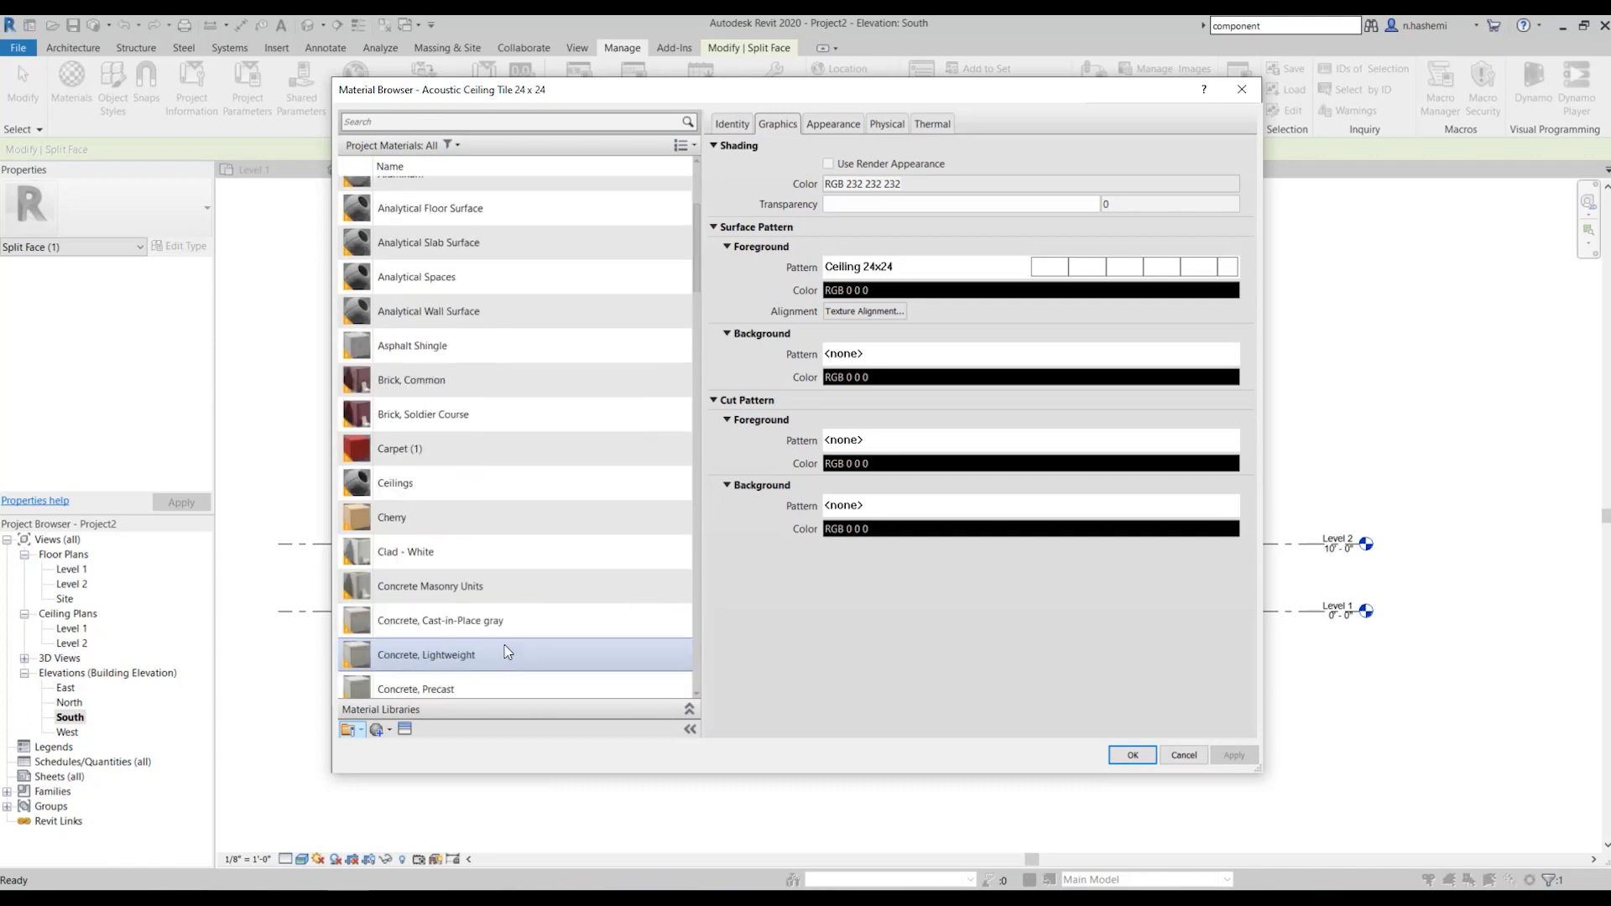
{"action": "scroll", "coordinate": [503, 646], "scroll_direction": "up", "scroll_amount": 1}
{"action": "scroll", "coordinate": [501, 638], "scroll_direction": "down", "scroll_amount": 3}
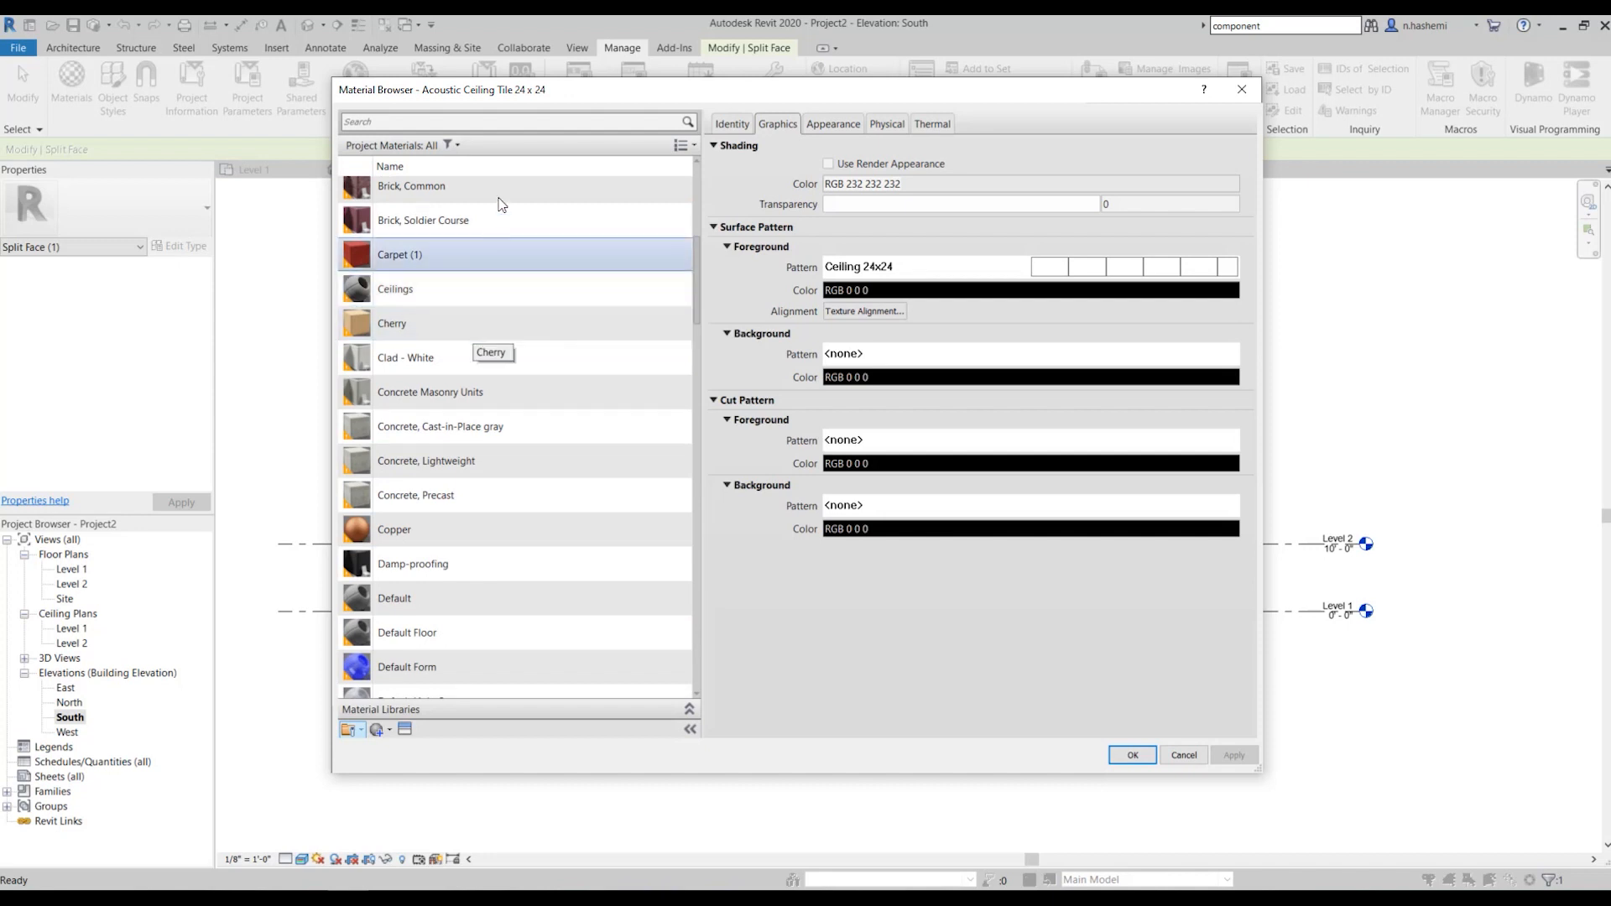
{"action": "scroll", "coordinate": [487, 210], "scroll_direction": "up", "scroll_amount": 1}
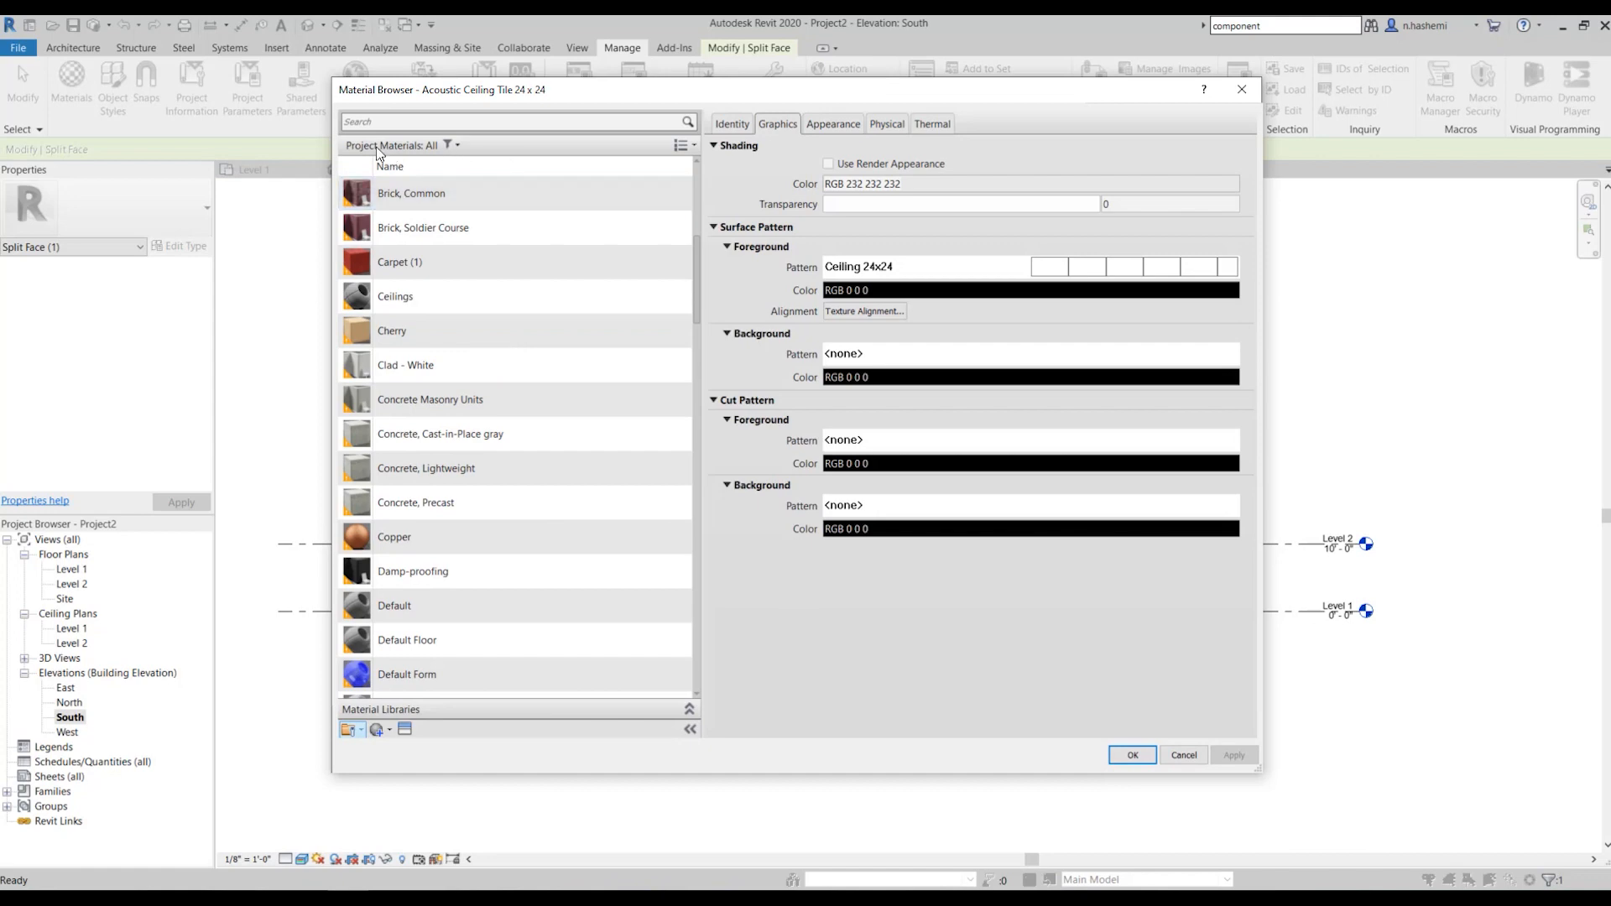
{"action": "left_click", "coordinate": [461, 123]}
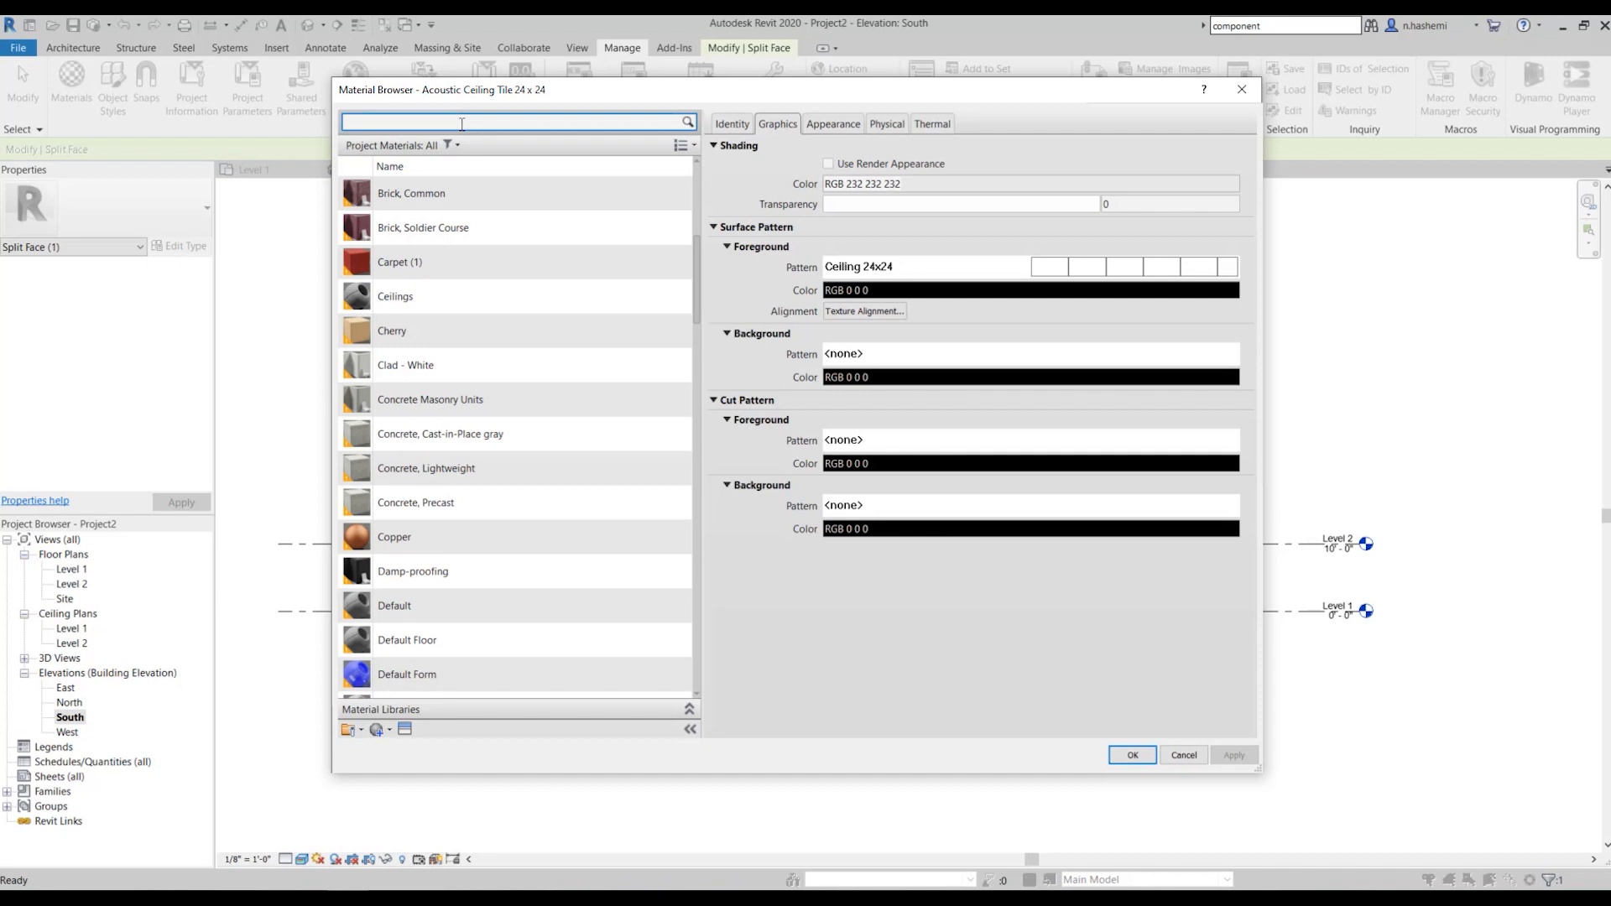
{"action": "type", "text": "conceret"}
{"action": "key", "text": "BackSpace"}
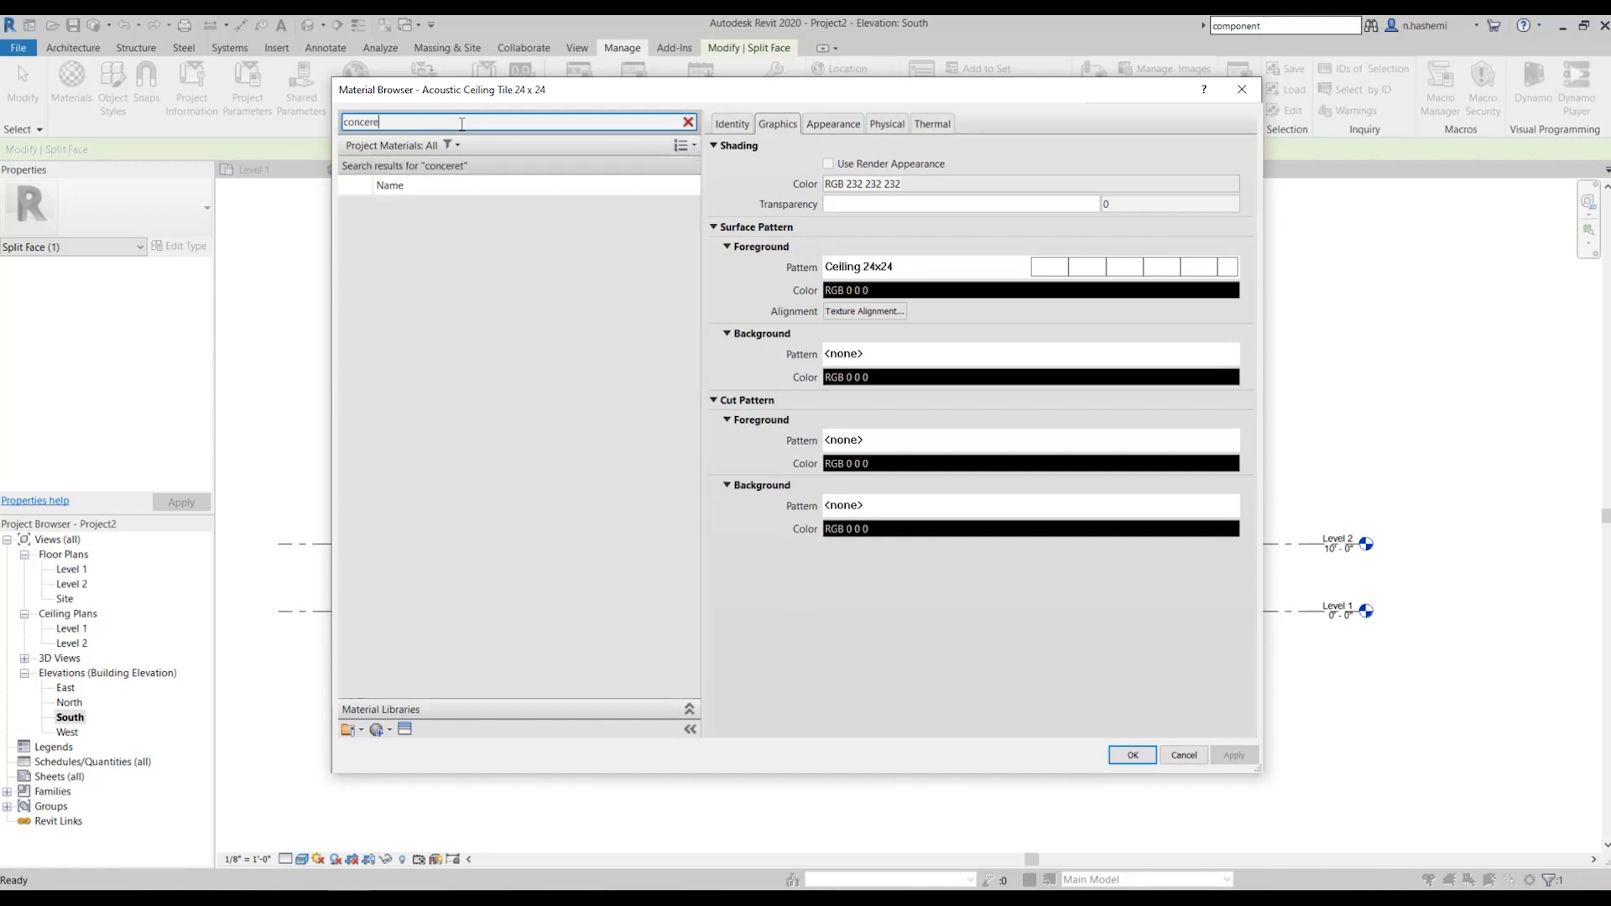
{"action": "key", "text": "BackSpace"}
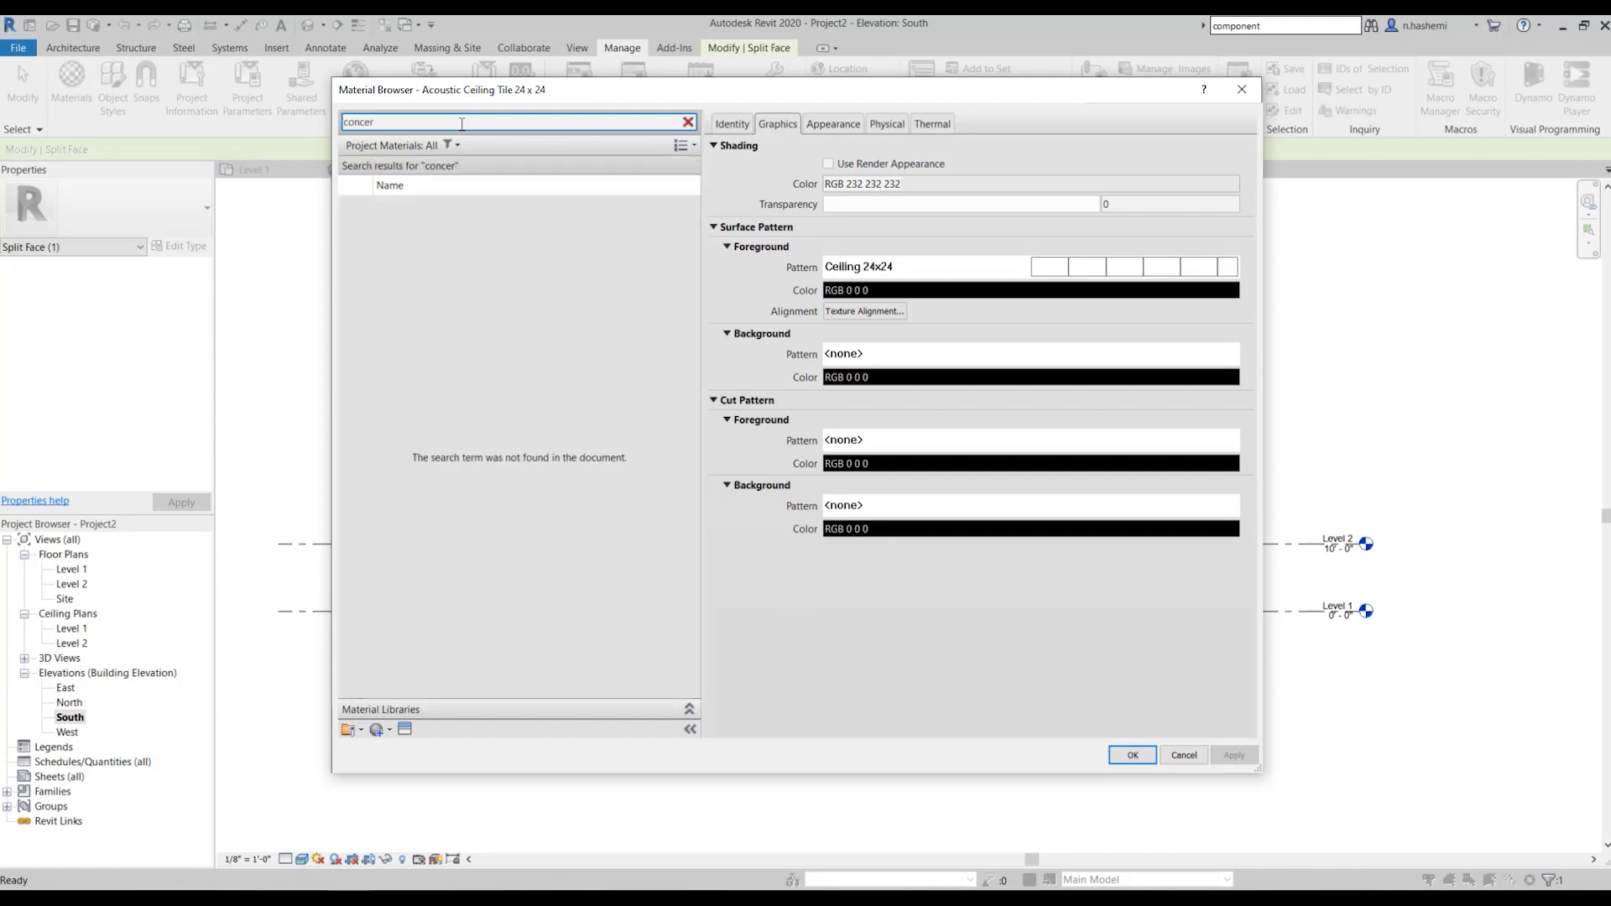
{"action": "key", "text": "BackSpace"}
{"action": "key", "text": "BackSpace"}
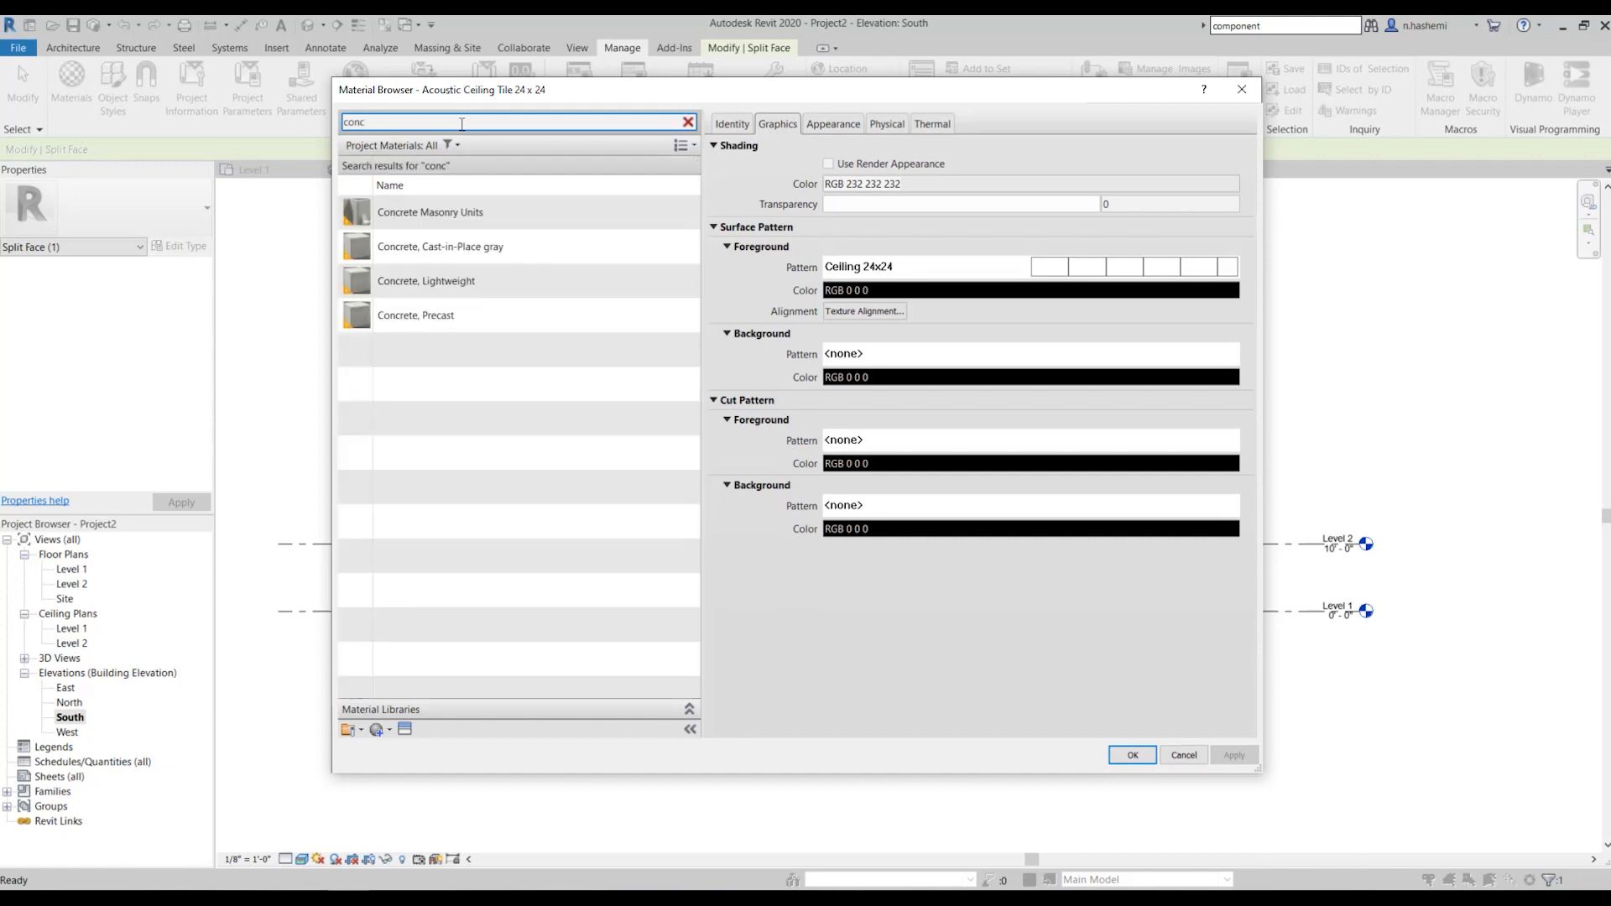
{"action": "type", "text": "rete"}
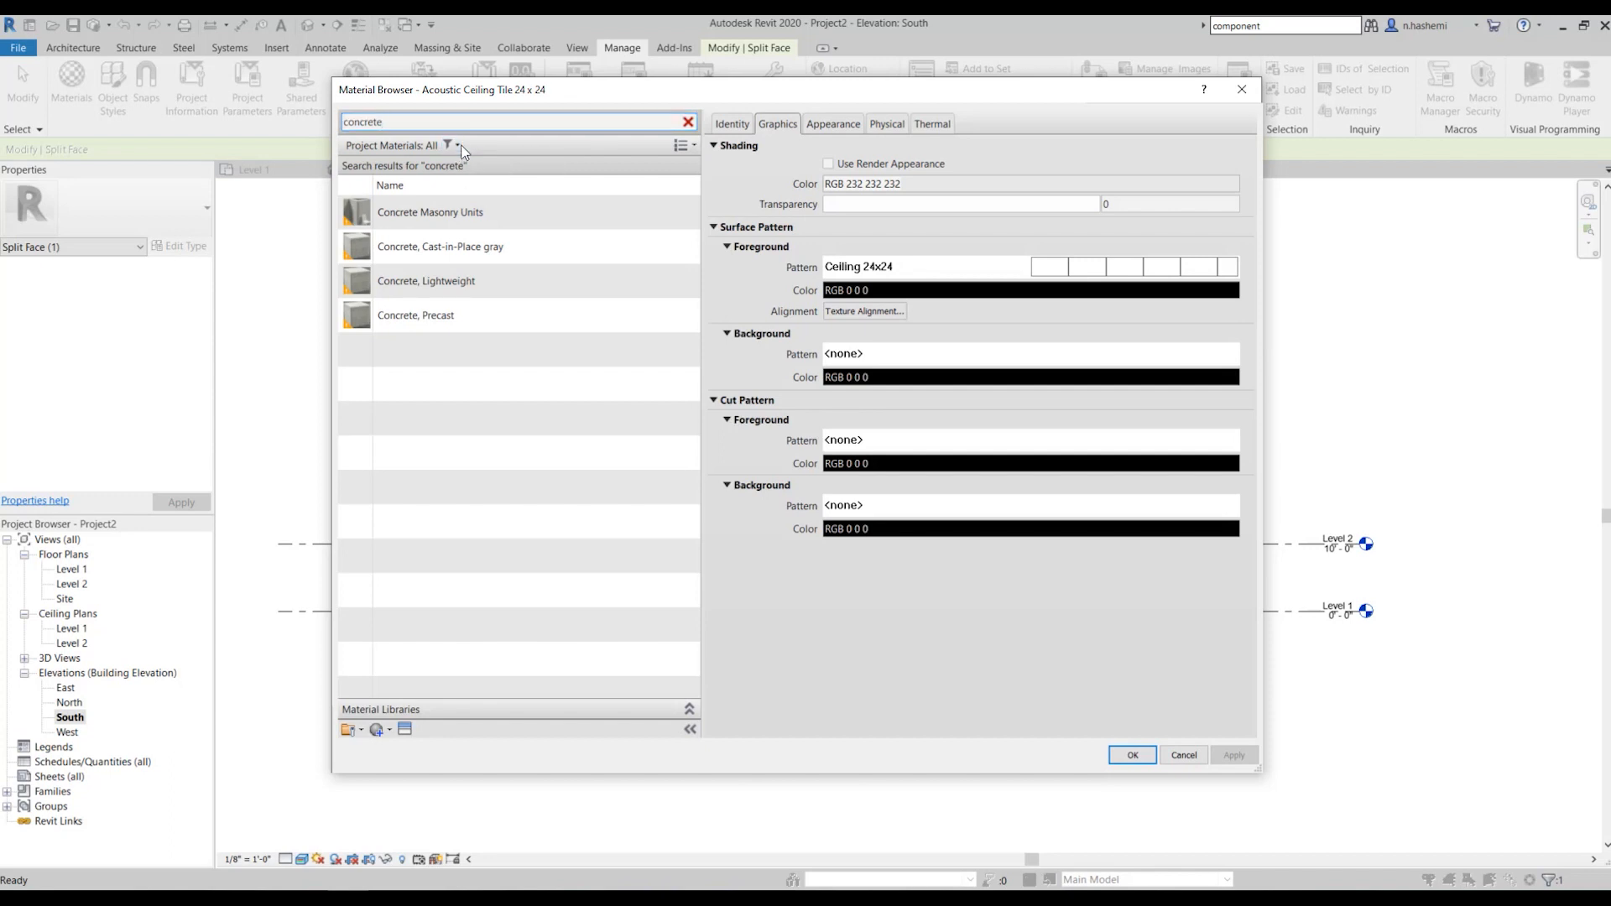
Filter the project materials search results by the Concrete class, restore the filter to All, and clear the search
{"action": "left_click", "coordinate": [456, 146]}
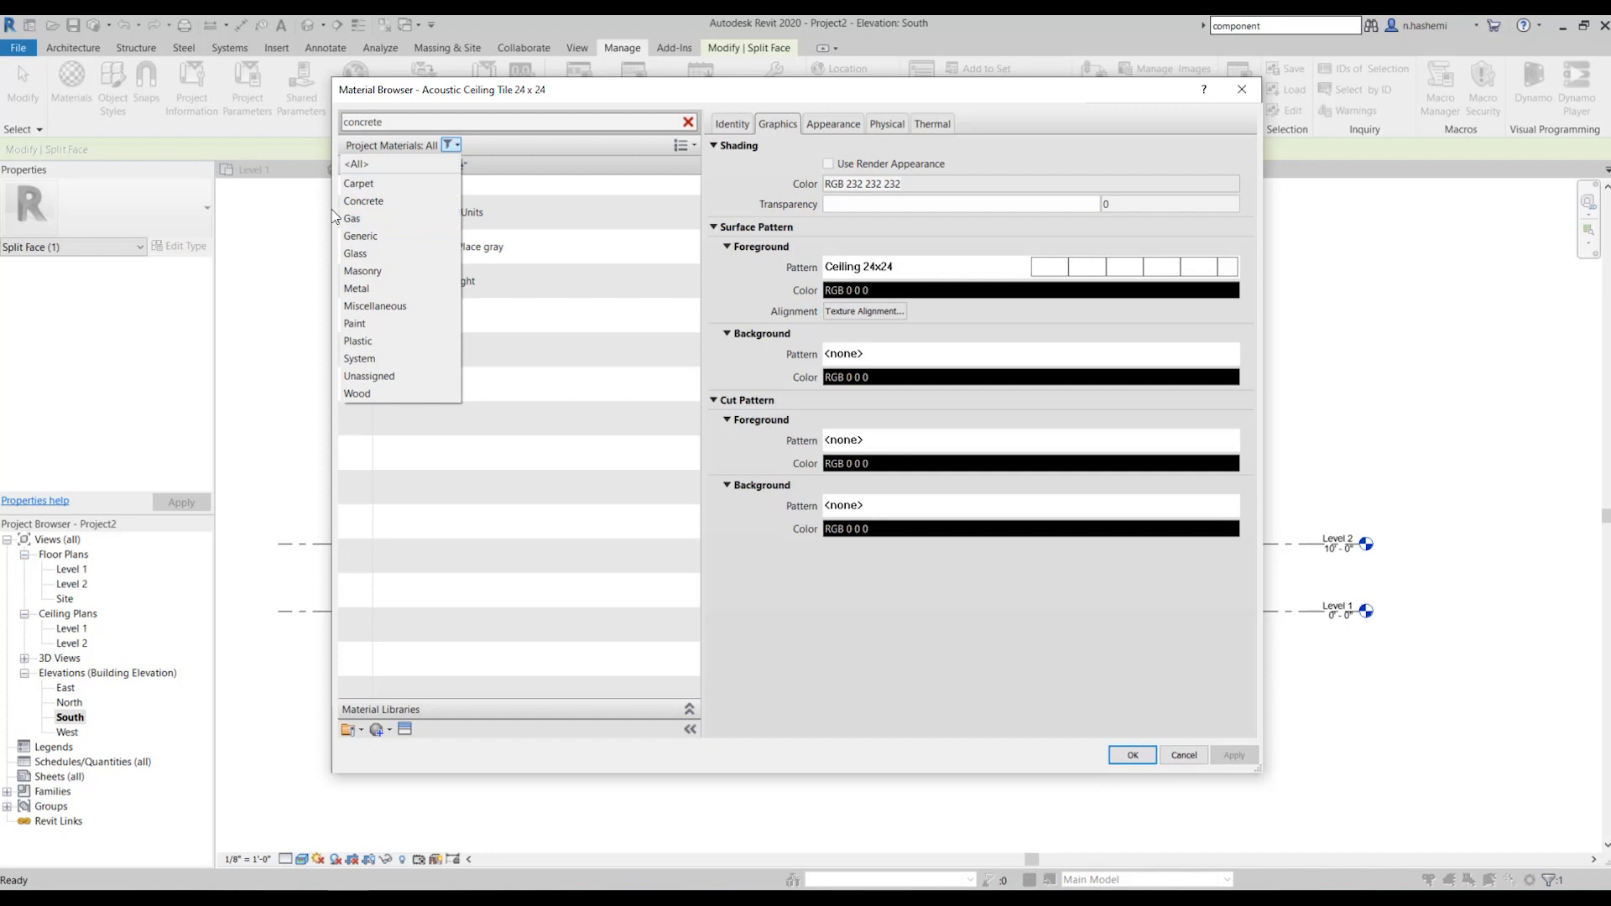
{"action": "left_click", "coordinate": [368, 201]}
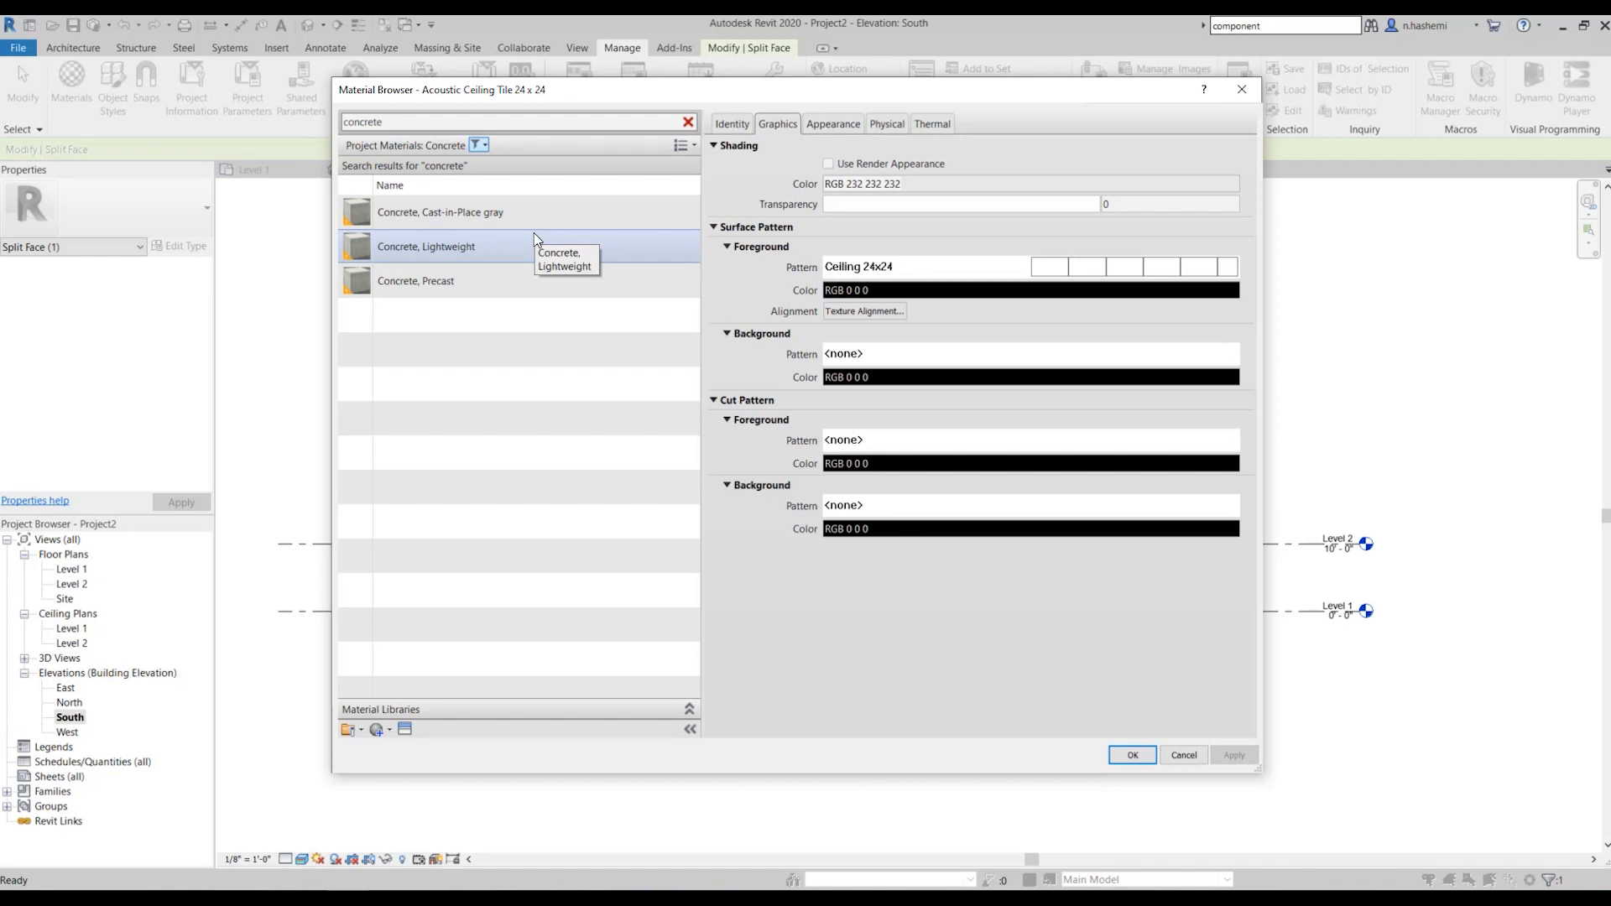
{"action": "left_click", "coordinate": [479, 144]}
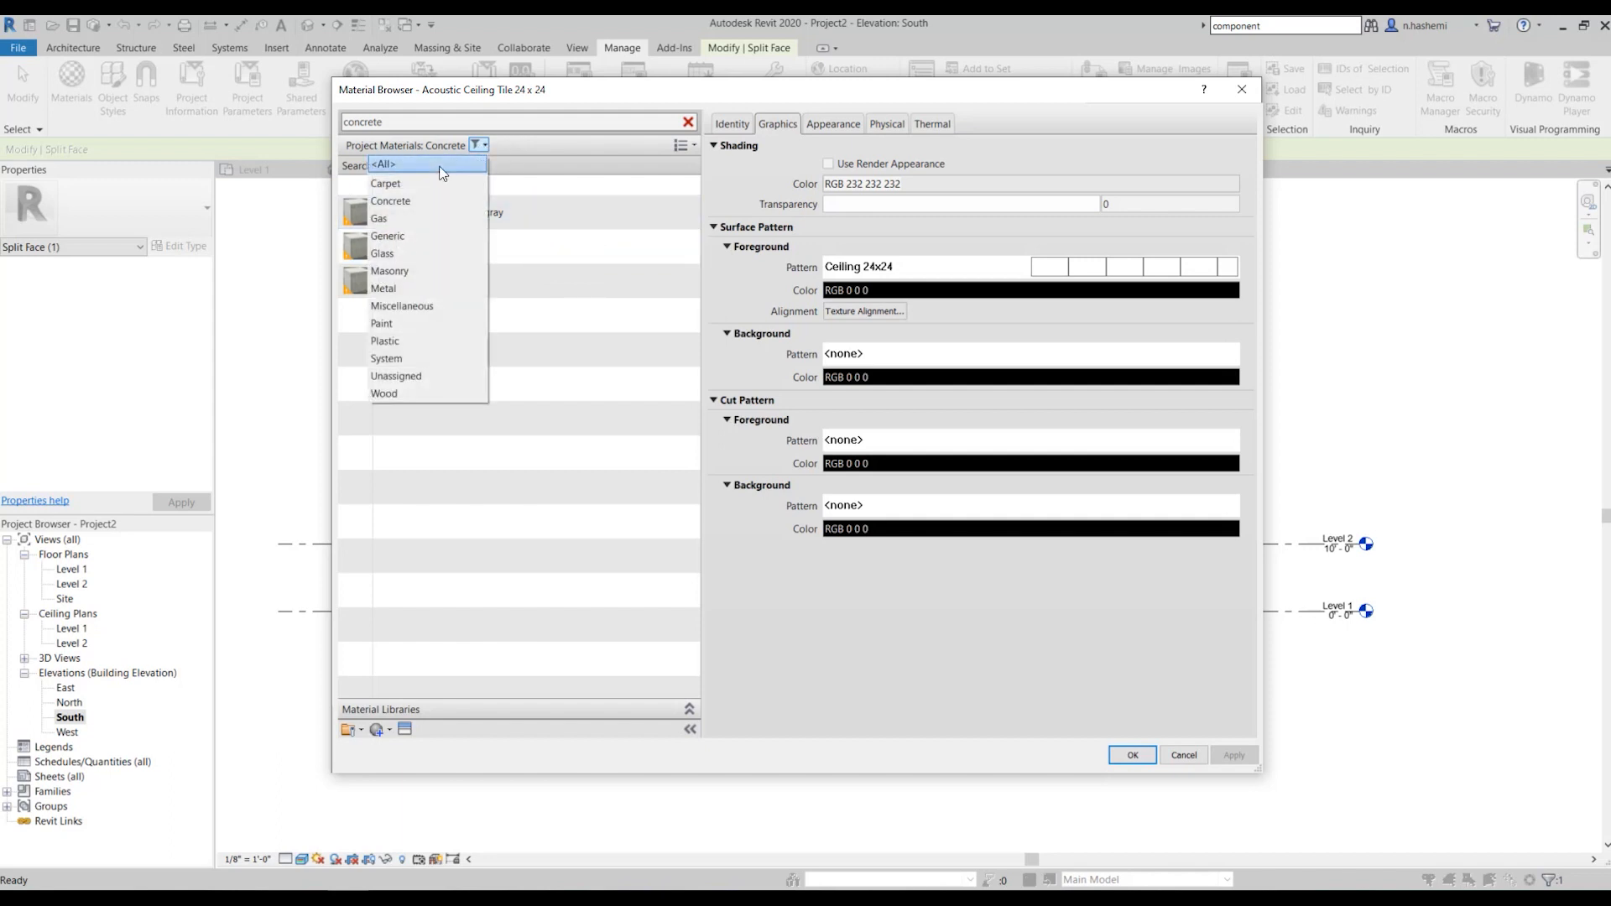
{"action": "left_click", "coordinate": [386, 165]}
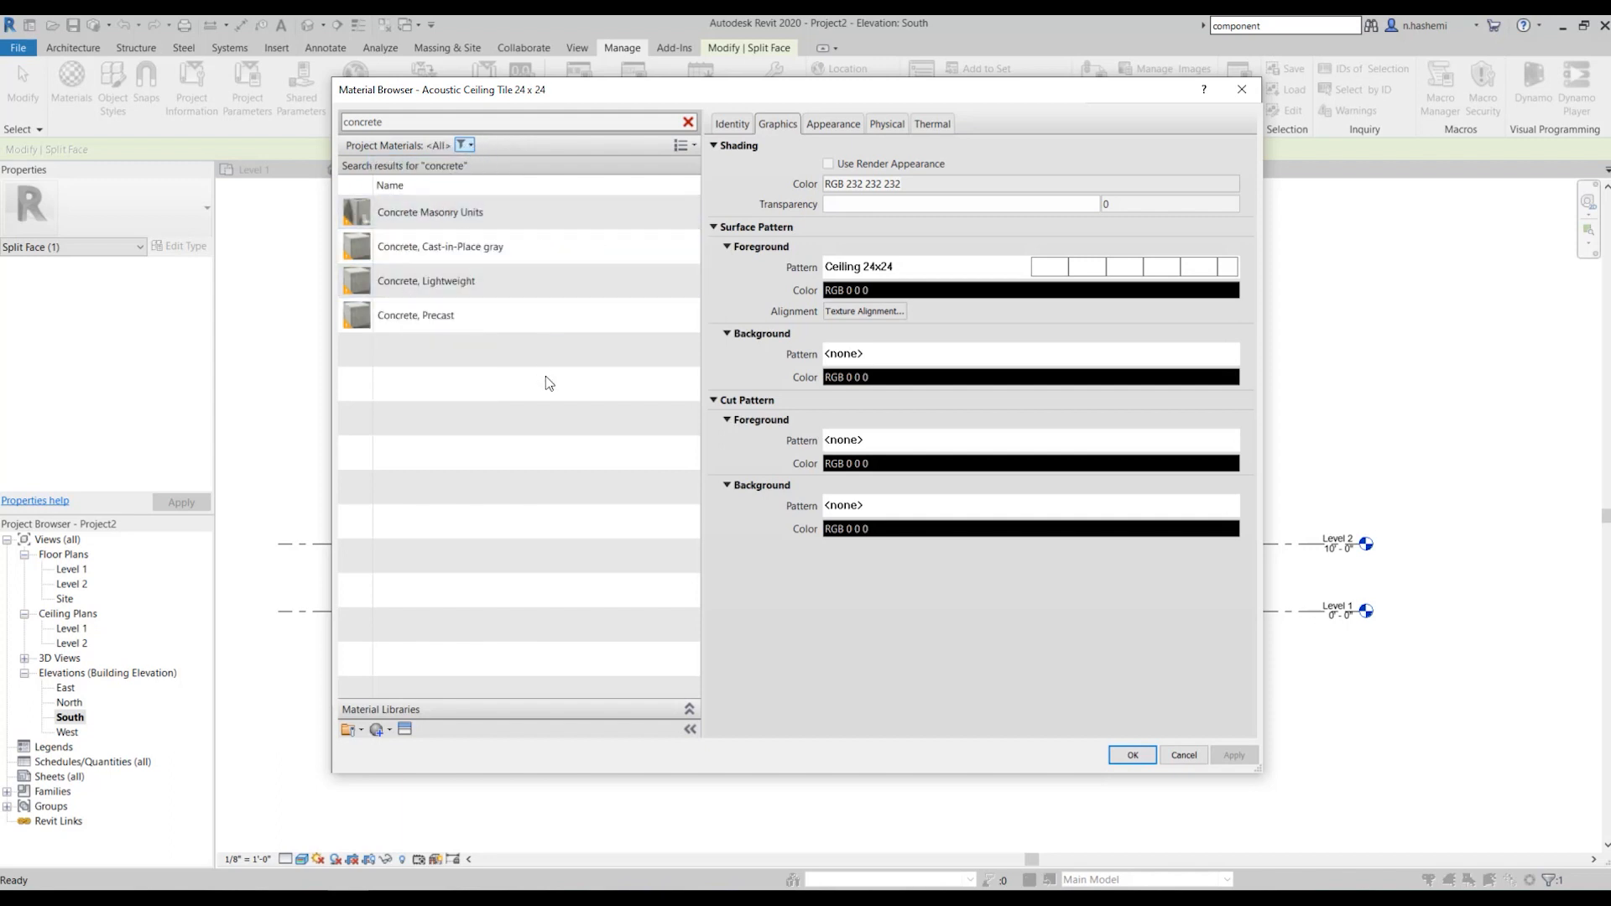
{"action": "double_click", "coordinate": [395, 120]}
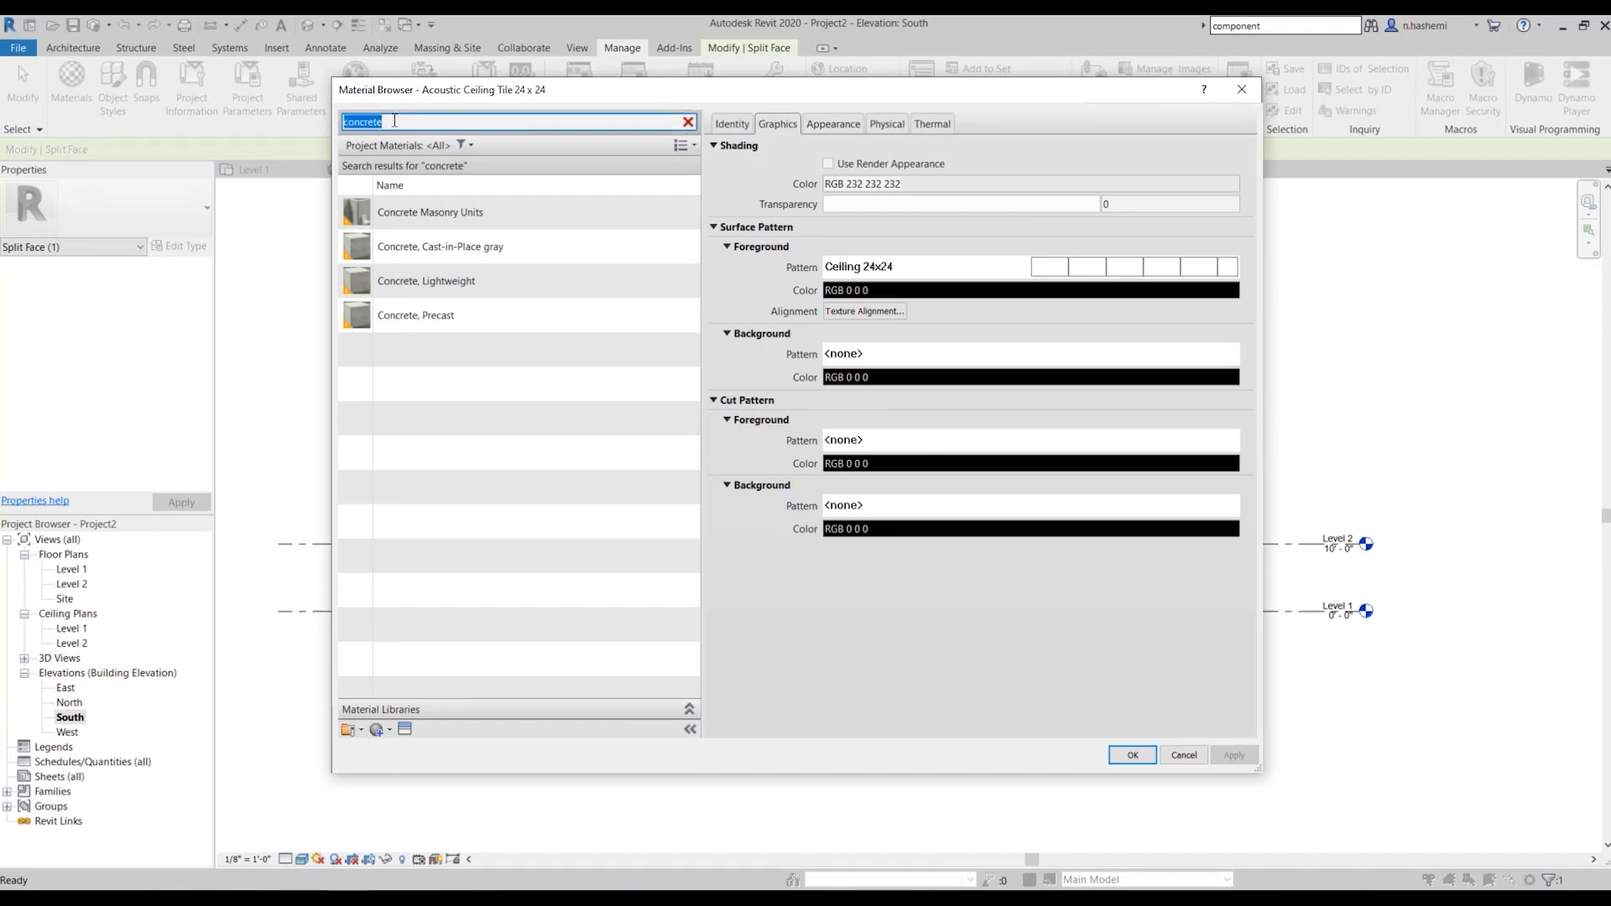
{"action": "key", "text": "BackSpace"}
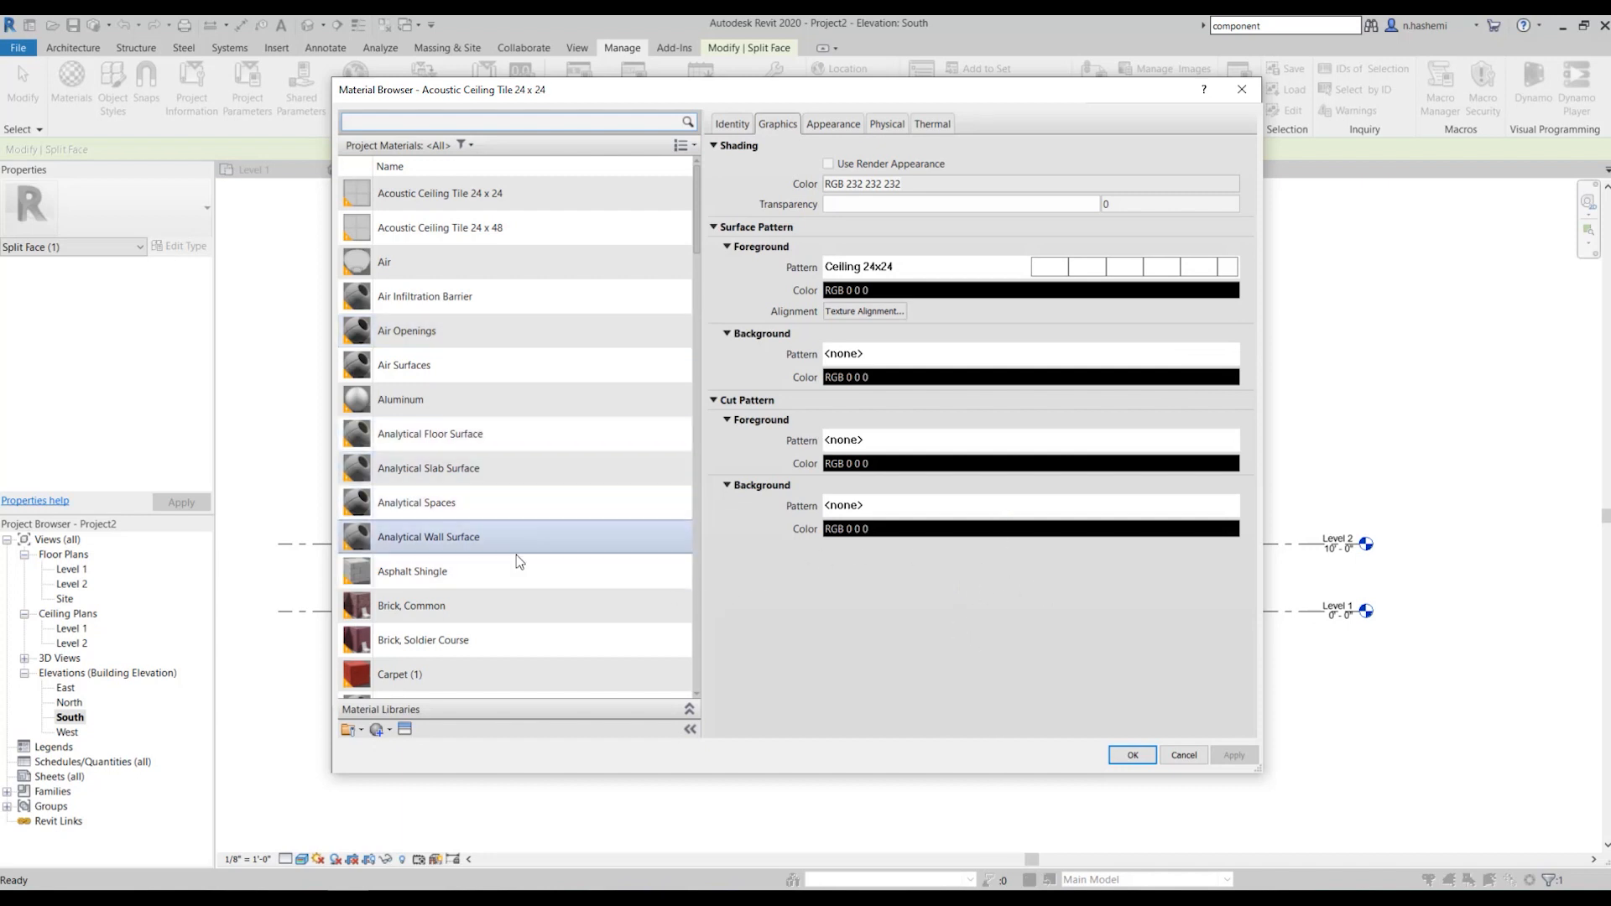
Compare the graphics settings of the Brick, Common and Carpet (1) materials, ending with Brick, Common selected
{"action": "left_click", "coordinate": [516, 609]}
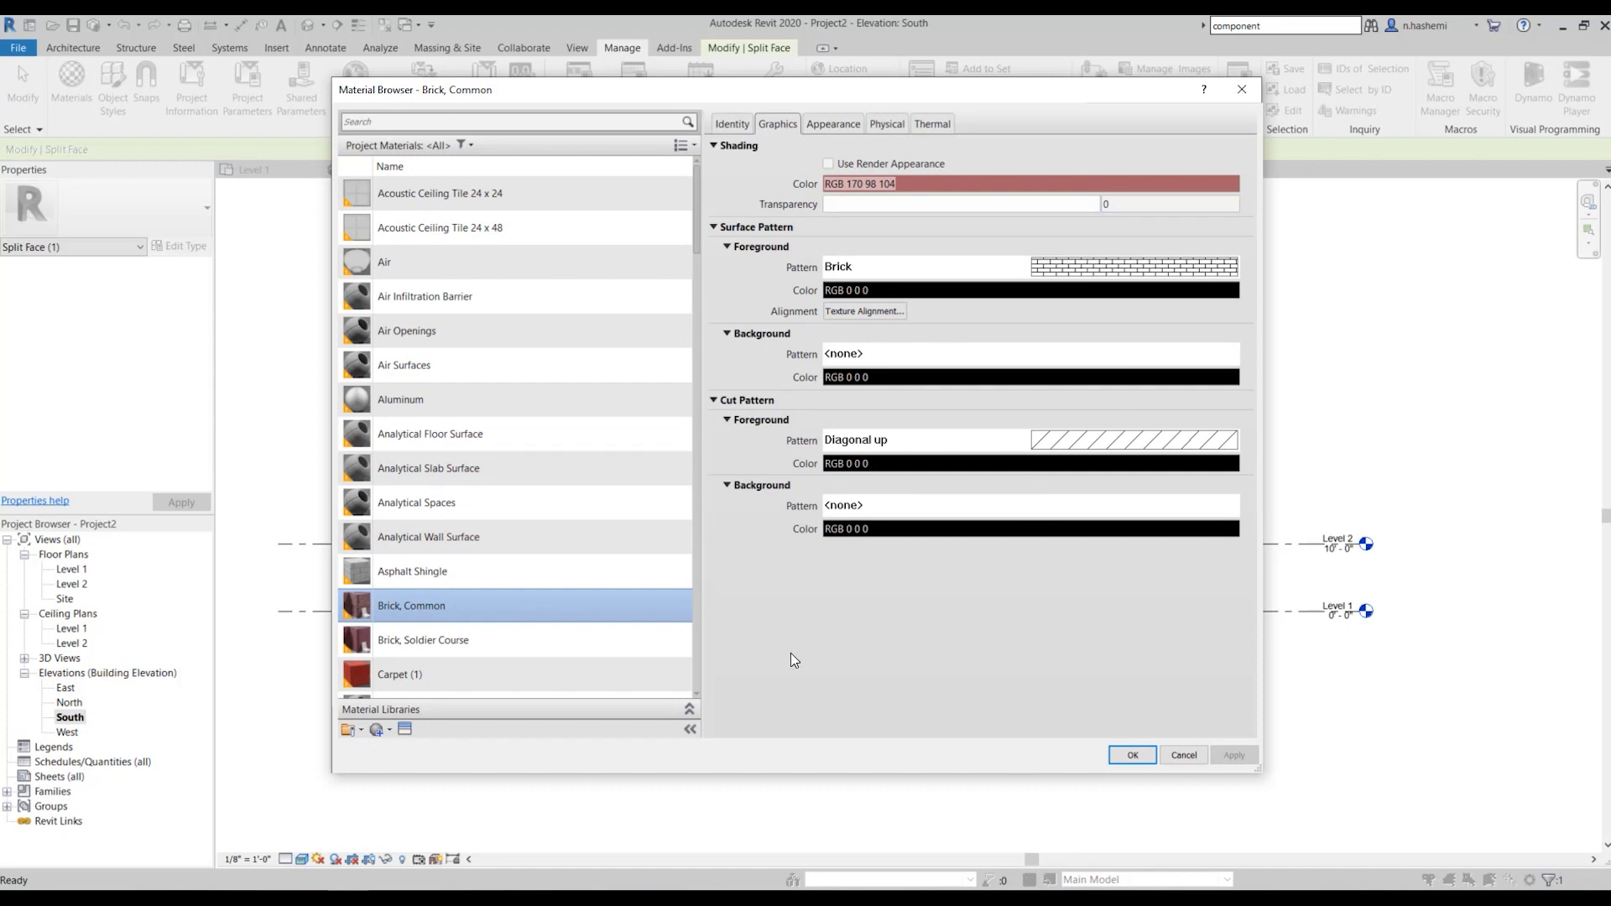
{"action": "scroll", "coordinate": [655, 672], "scroll_direction": "down", "scroll_amount": 1}
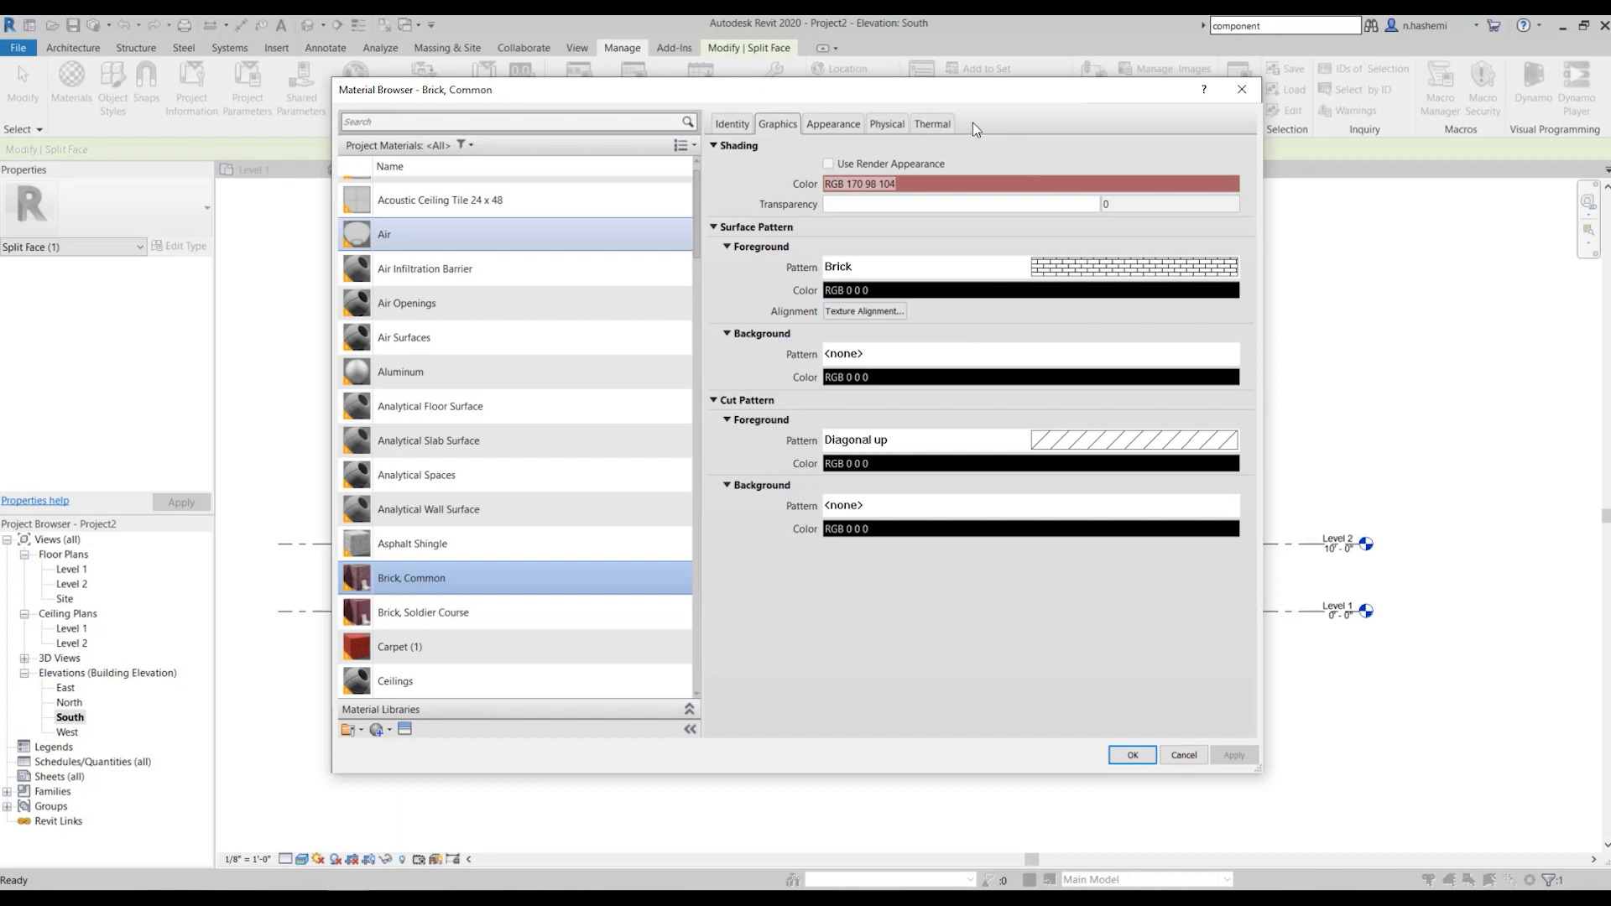
{"action": "left_click", "coordinate": [460, 656]}
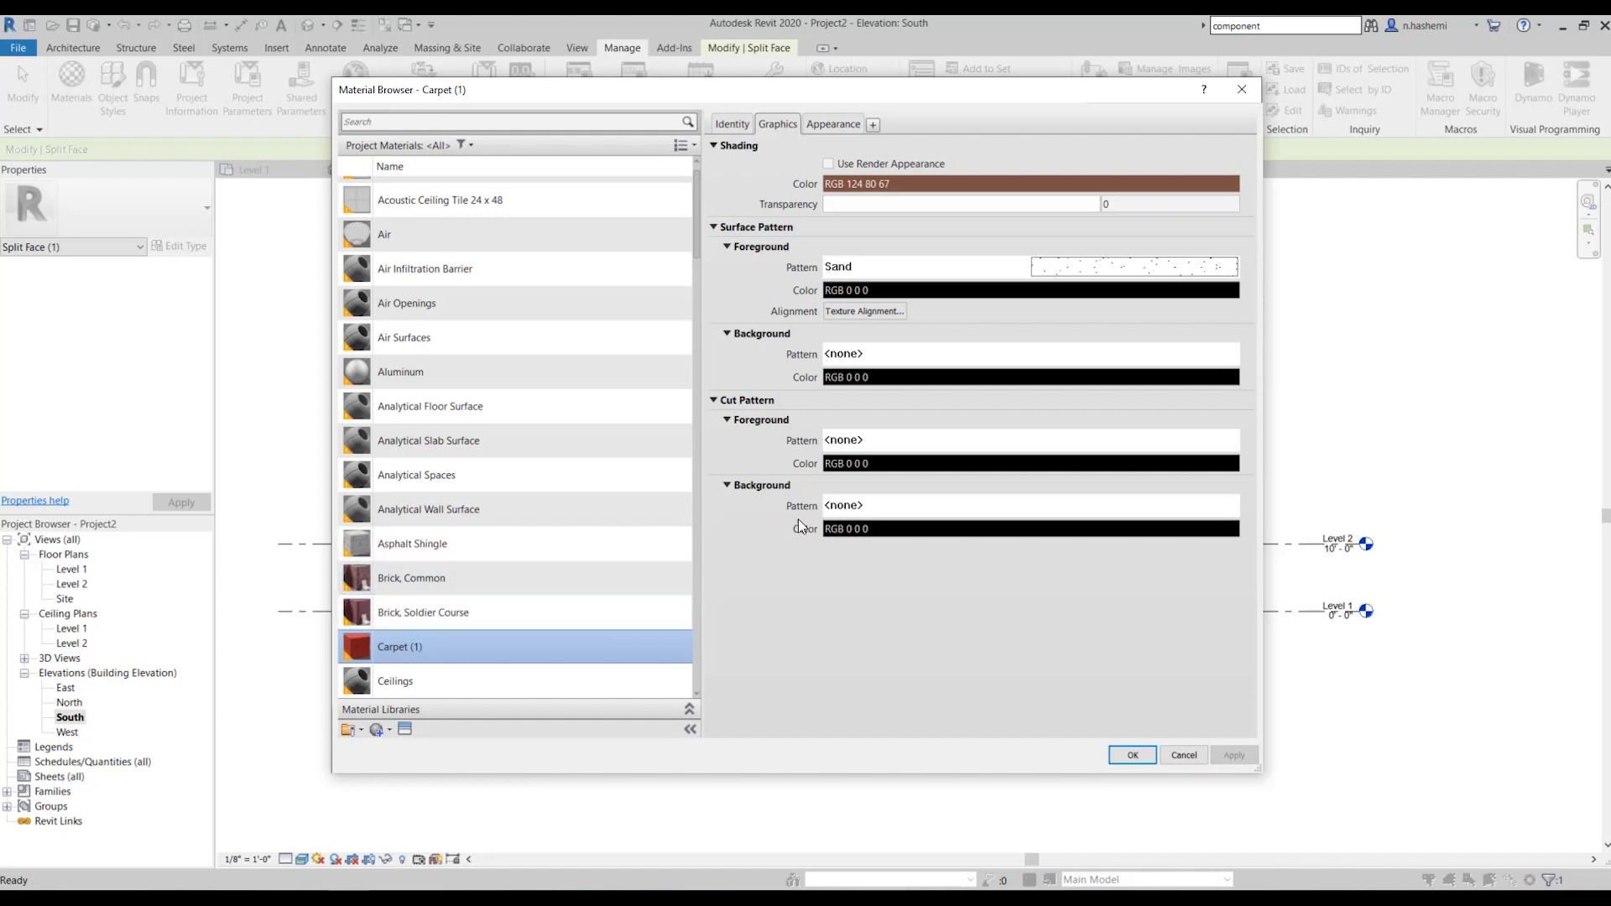
{"action": "left_click", "coordinate": [419, 578]}
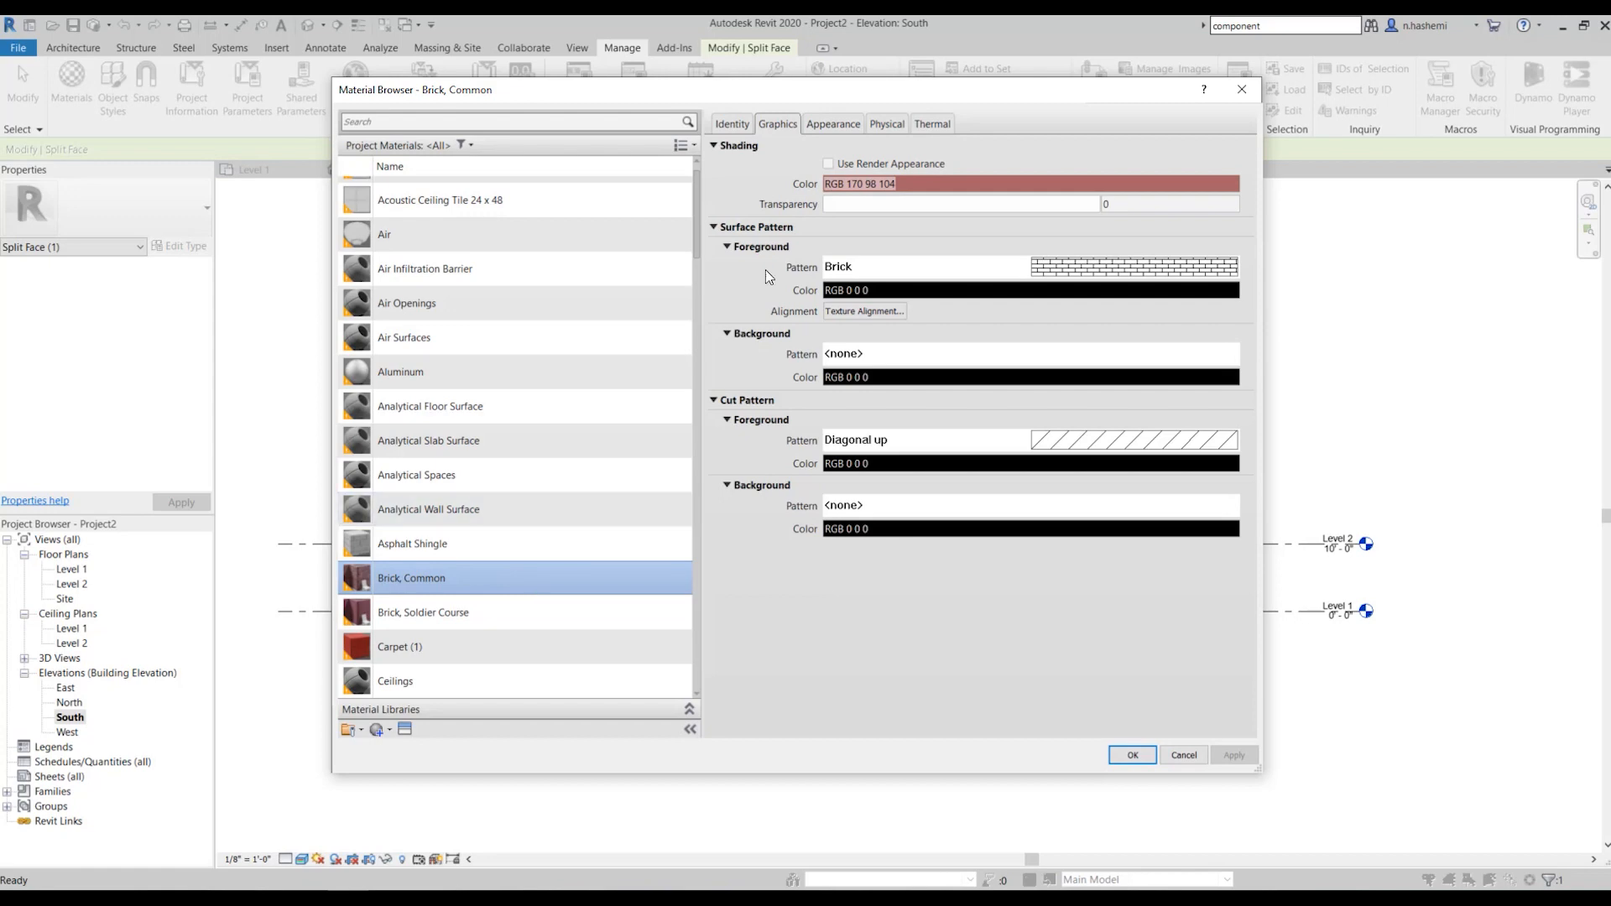
Review the identity information of Brick, Common, including its descriptive and product information fields
{"action": "left_click", "coordinate": [730, 124]}
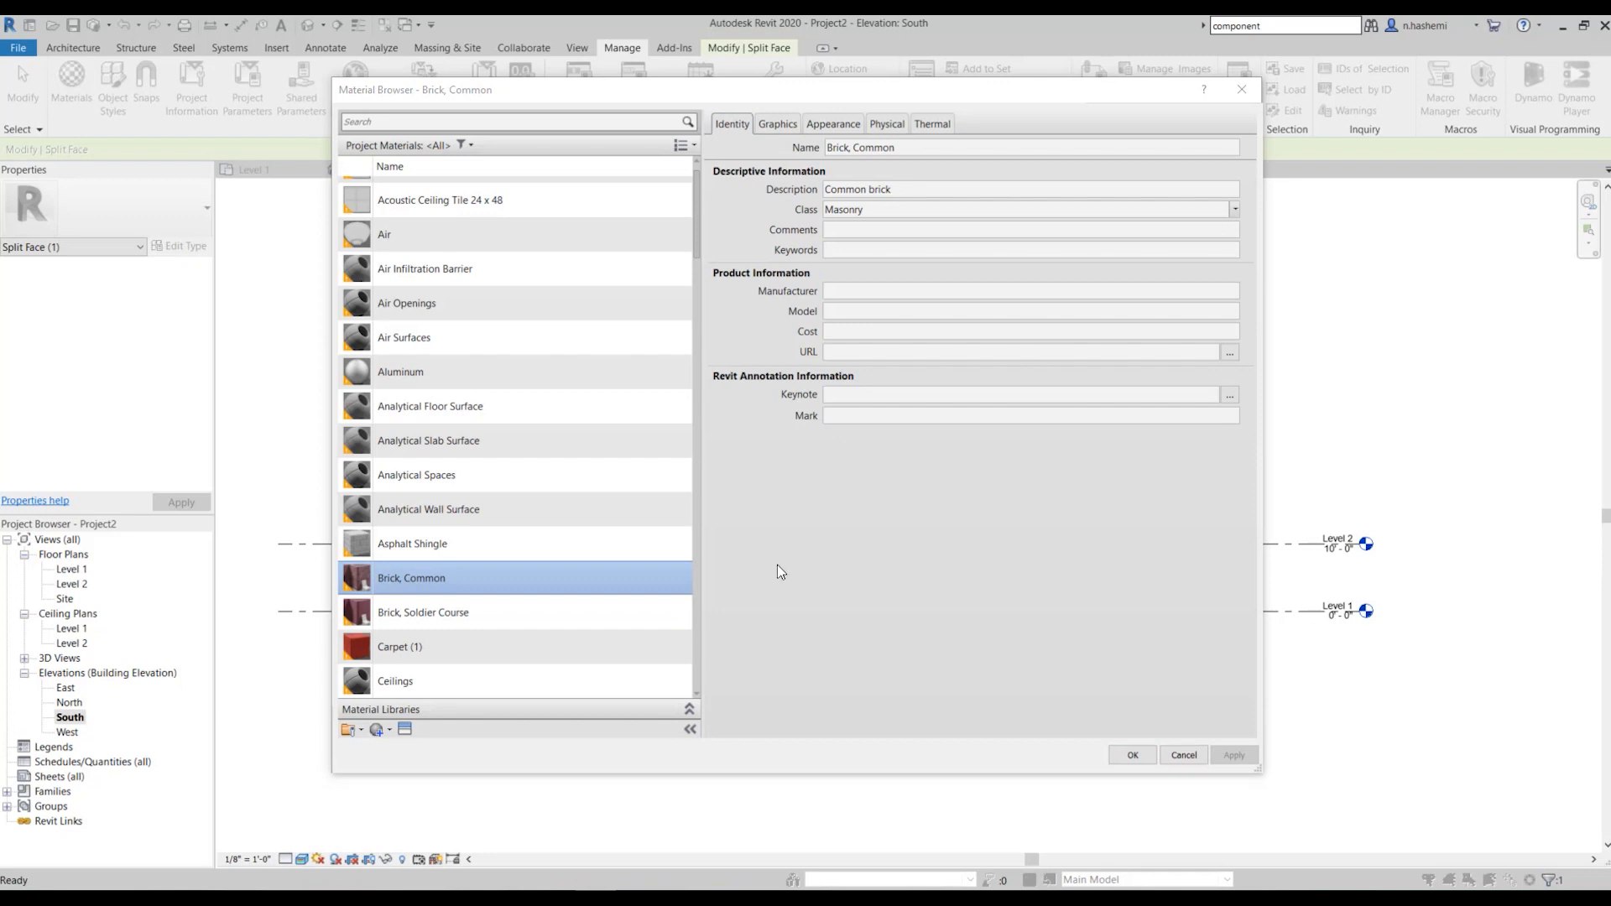
{"action": "left_click", "coordinate": [830, 286]}
{"action": "left_click", "coordinate": [838, 289]}
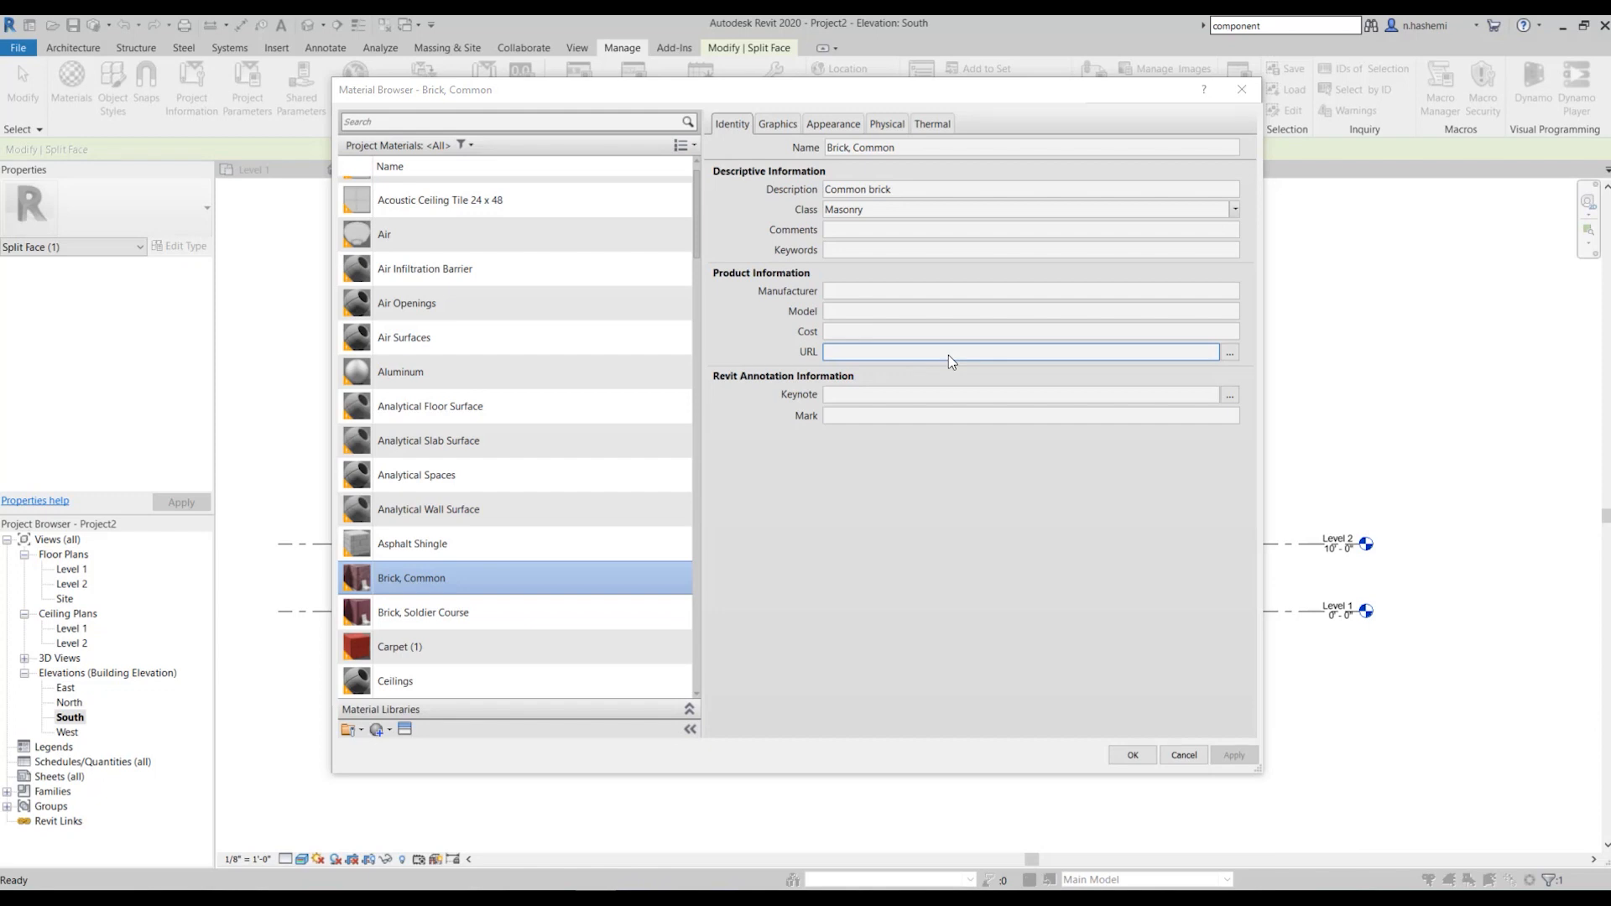
Examine the shading graphics of Brick, Common, viewing its color choices and trying the transparency before returning it to 0
{"action": "left_click", "coordinate": [778, 124]}
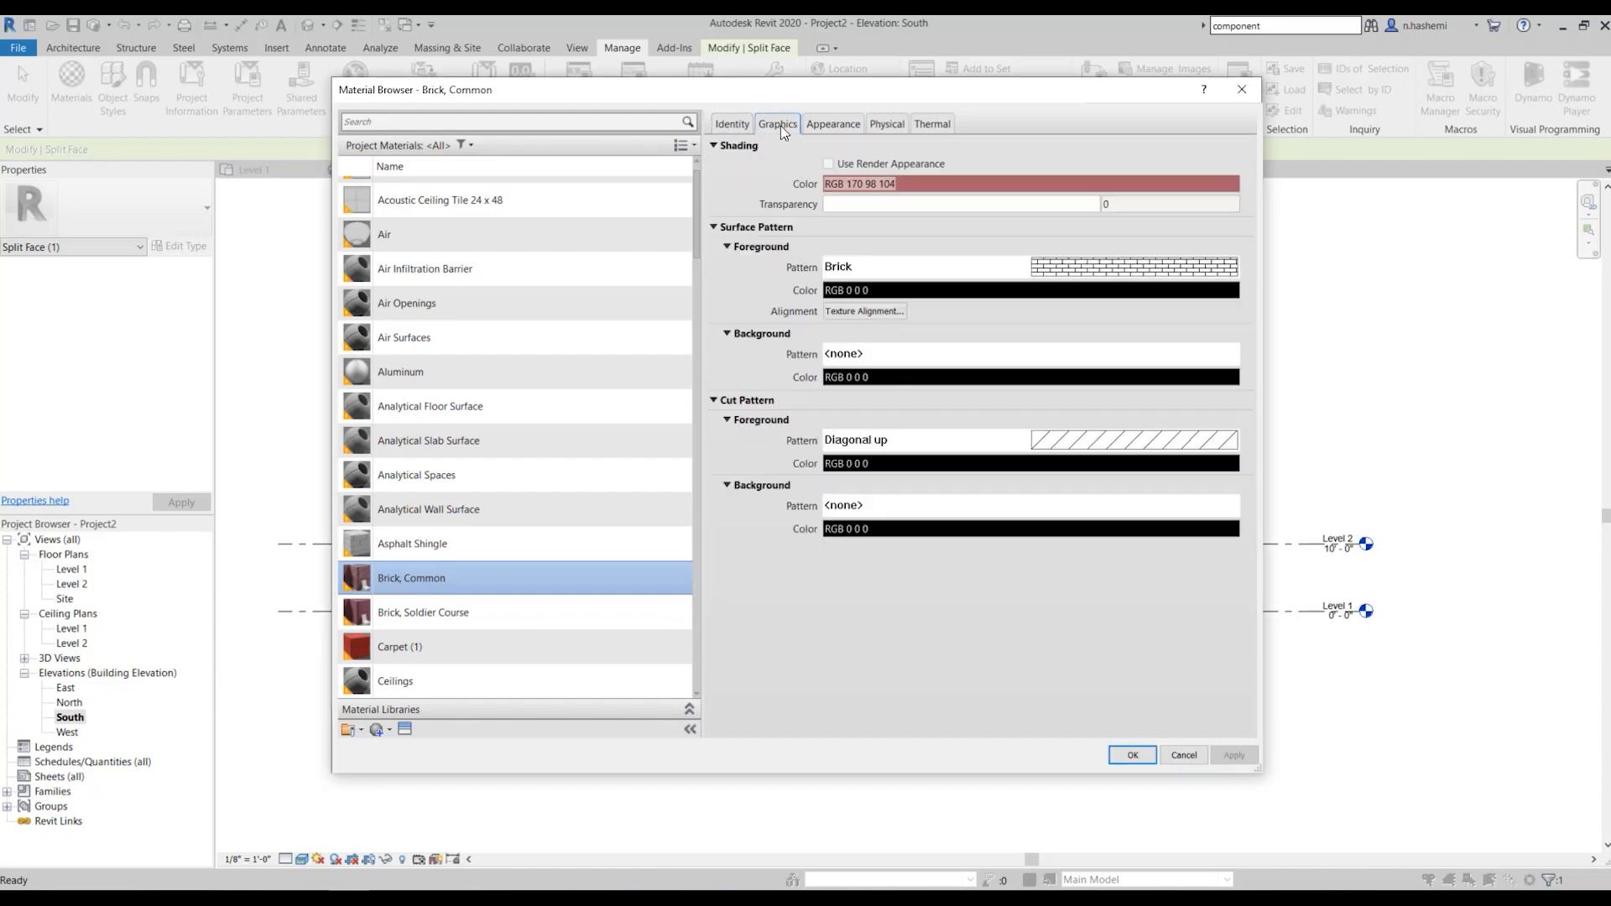
{"action": "left_click", "coordinate": [877, 504]}
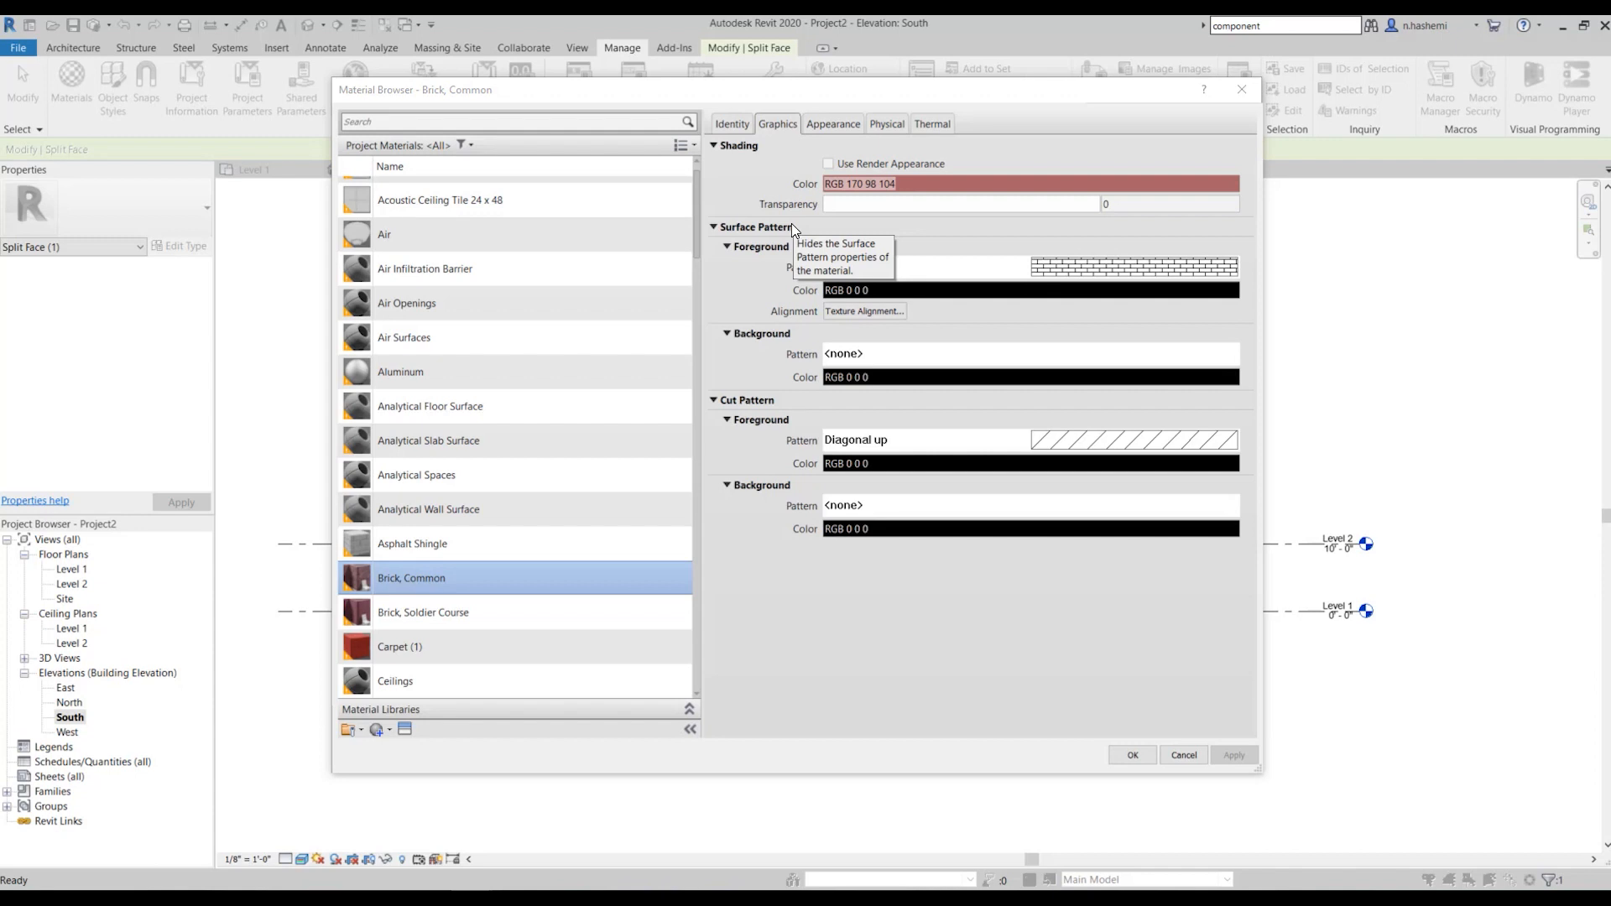
{"action": "left_click", "coordinate": [924, 199]}
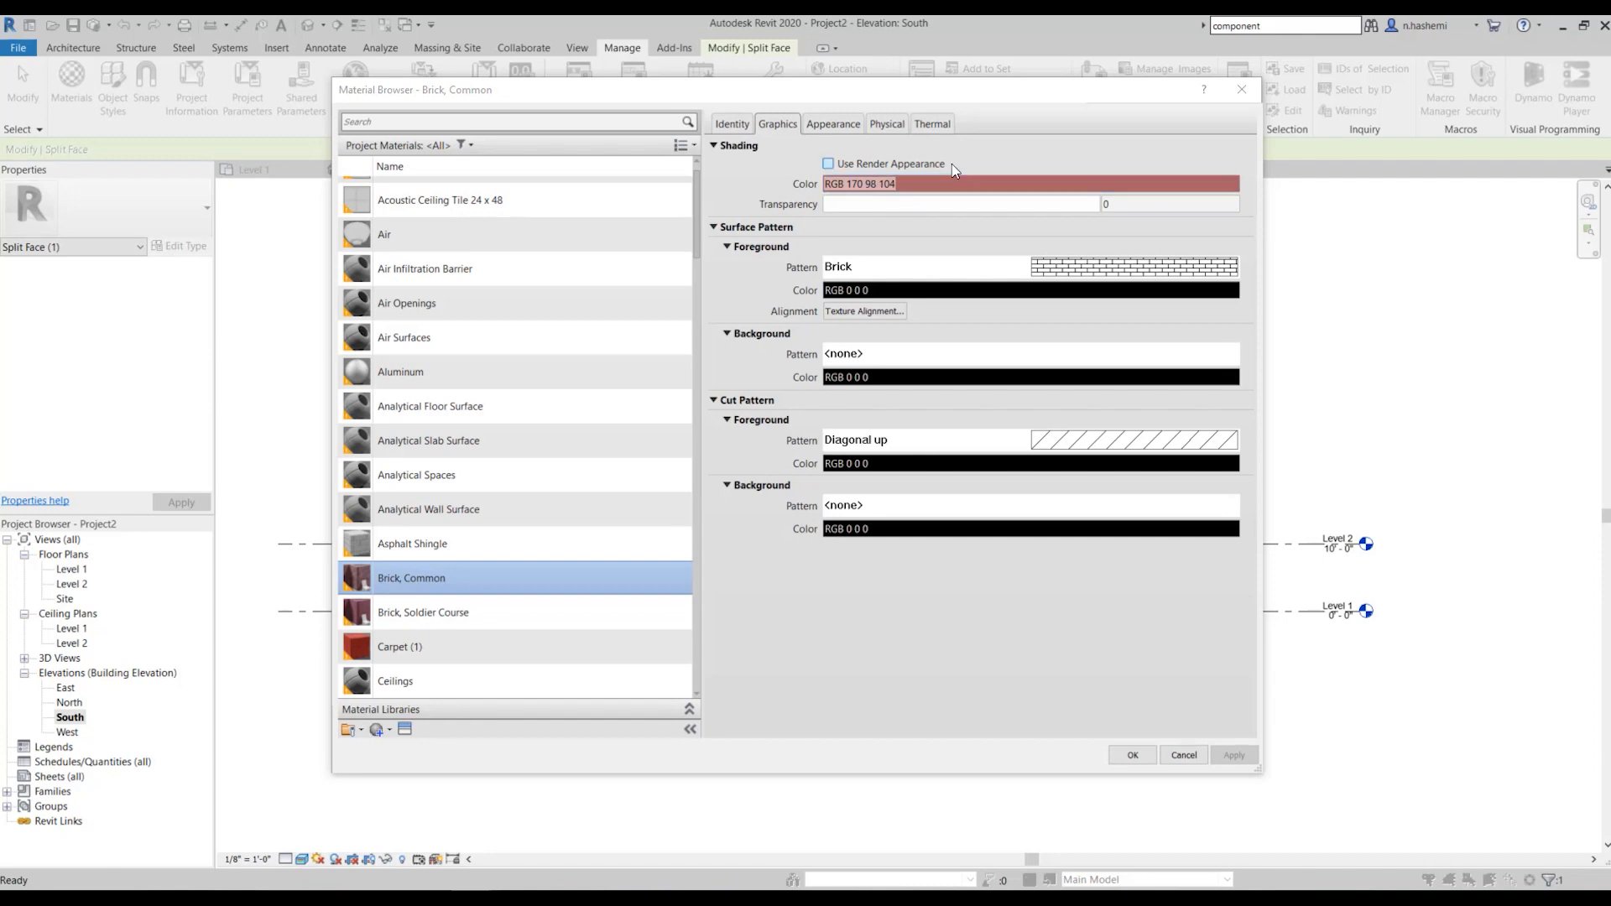
{"action": "left_click", "coordinate": [939, 184]}
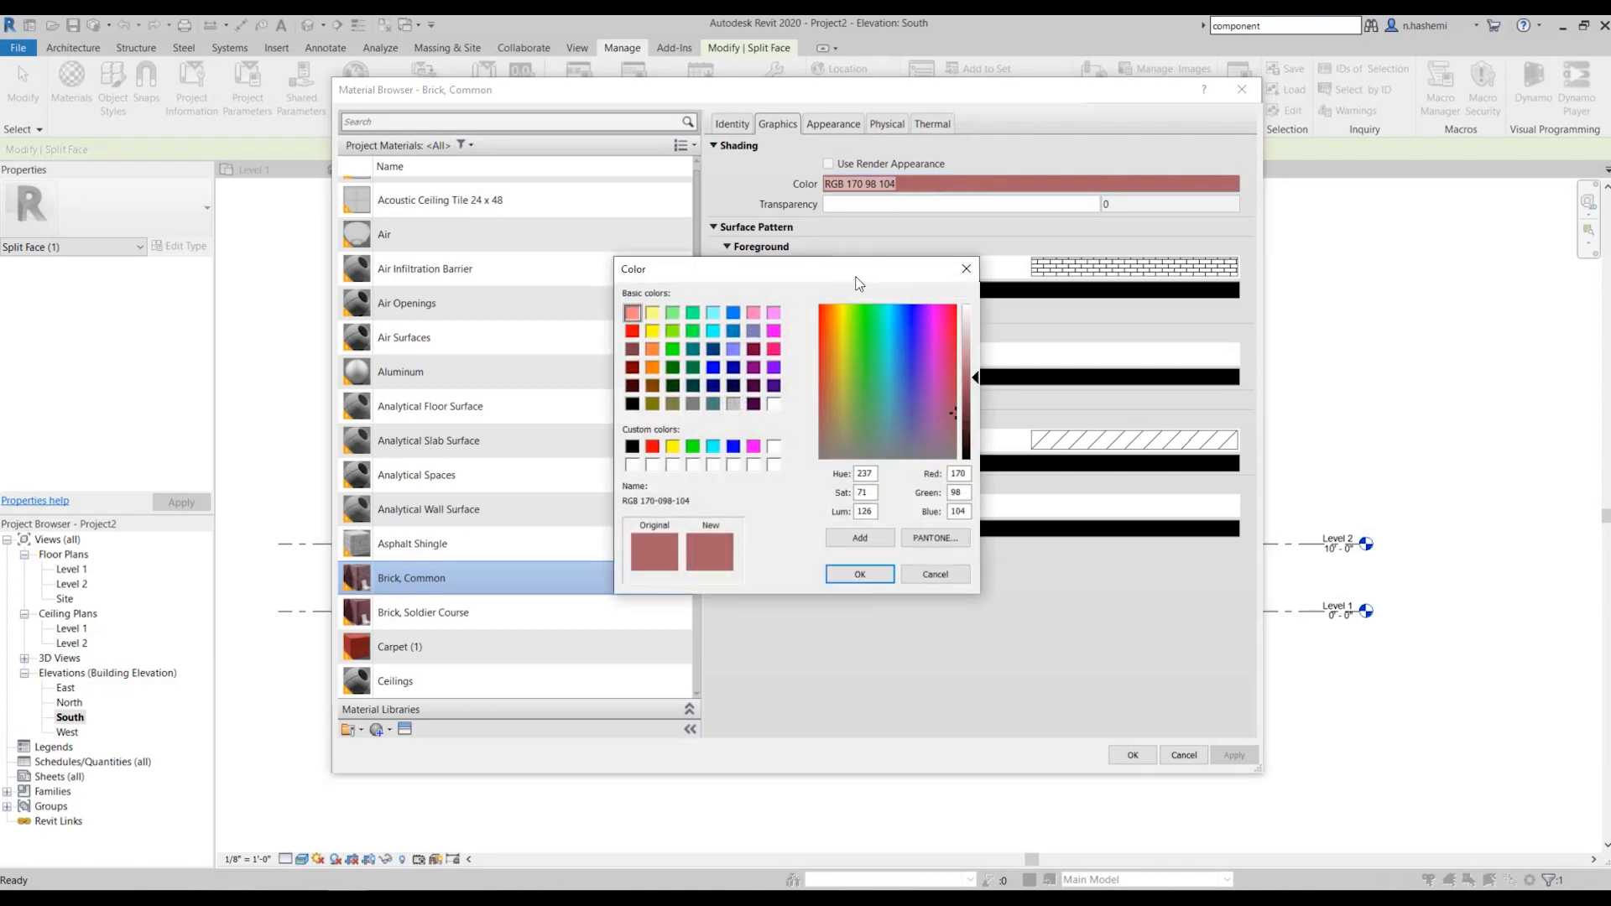
{"action": "left_click_drag", "start_coordinate": [857, 282], "coordinate": [762, 265]}
{"action": "left_click", "coordinate": [775, 554]}
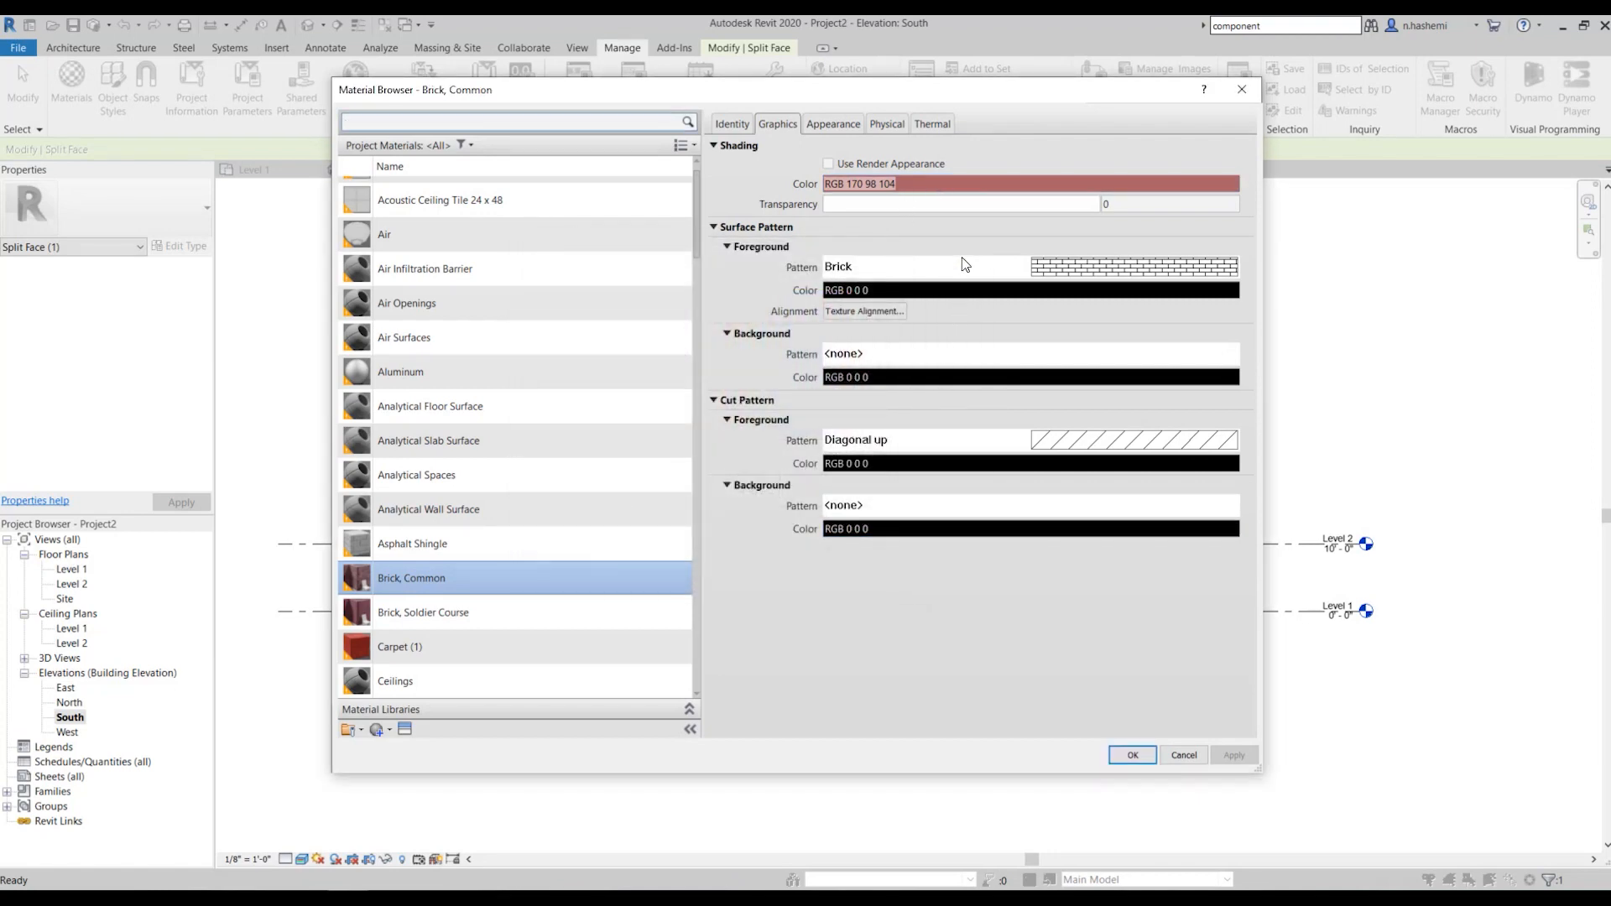
{"action": "left_click", "coordinate": [1110, 205]}
{"action": "mouse_move", "coordinate": [826, 204]}
{"action": "left_mouse_down"}
{"action": "mouse_move", "coordinate": [899, 207]}
{"action": "mouse_move", "coordinate": [823, 207]}
{"action": "left_mouse_up"}
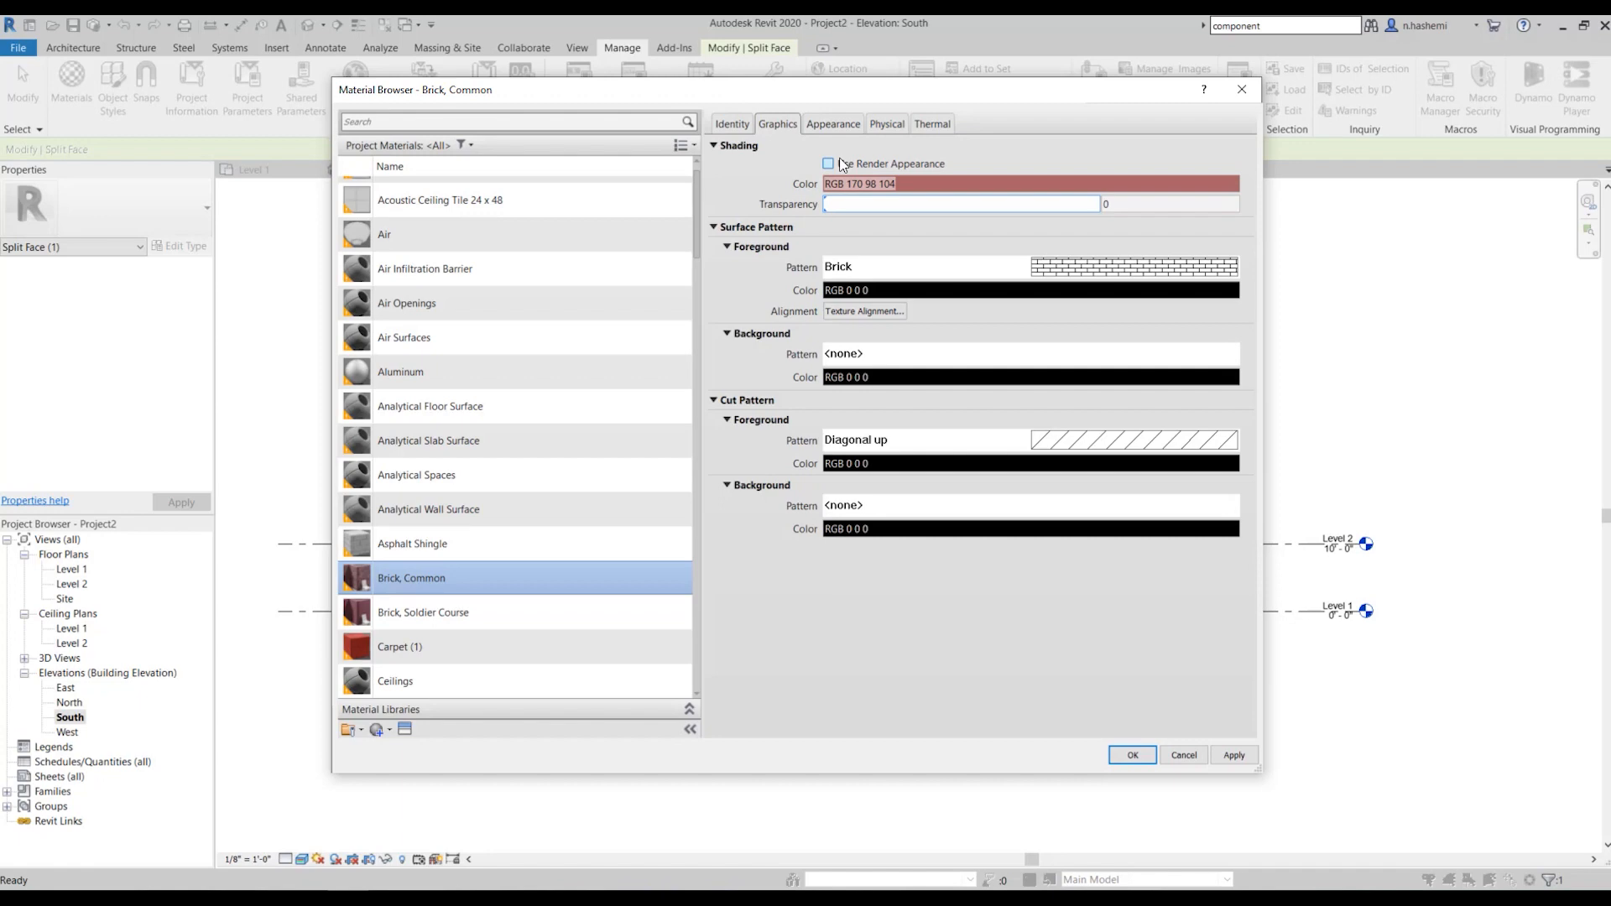
{"action": "scroll", "coordinate": [656, 210], "scroll_direction": "up", "scroll_amount": 1}
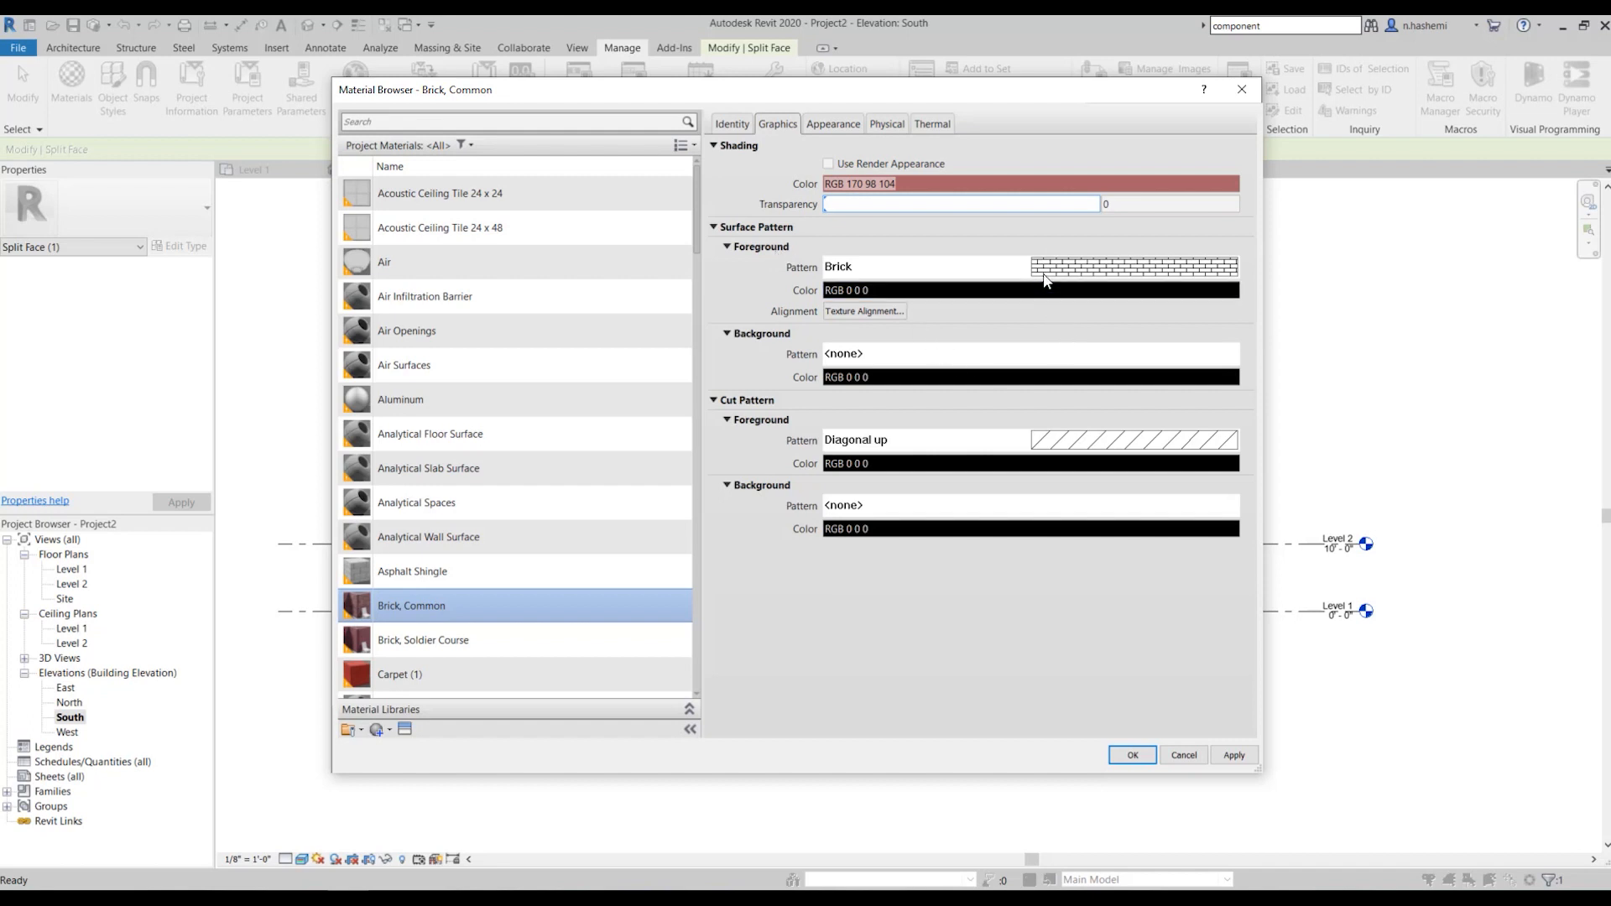
Inspect the surface foreground's model fill patterns, color choices and texture alignment for Brick, Common, keeping the Brick pattern
{"action": "left_click", "coordinate": [1088, 269]}
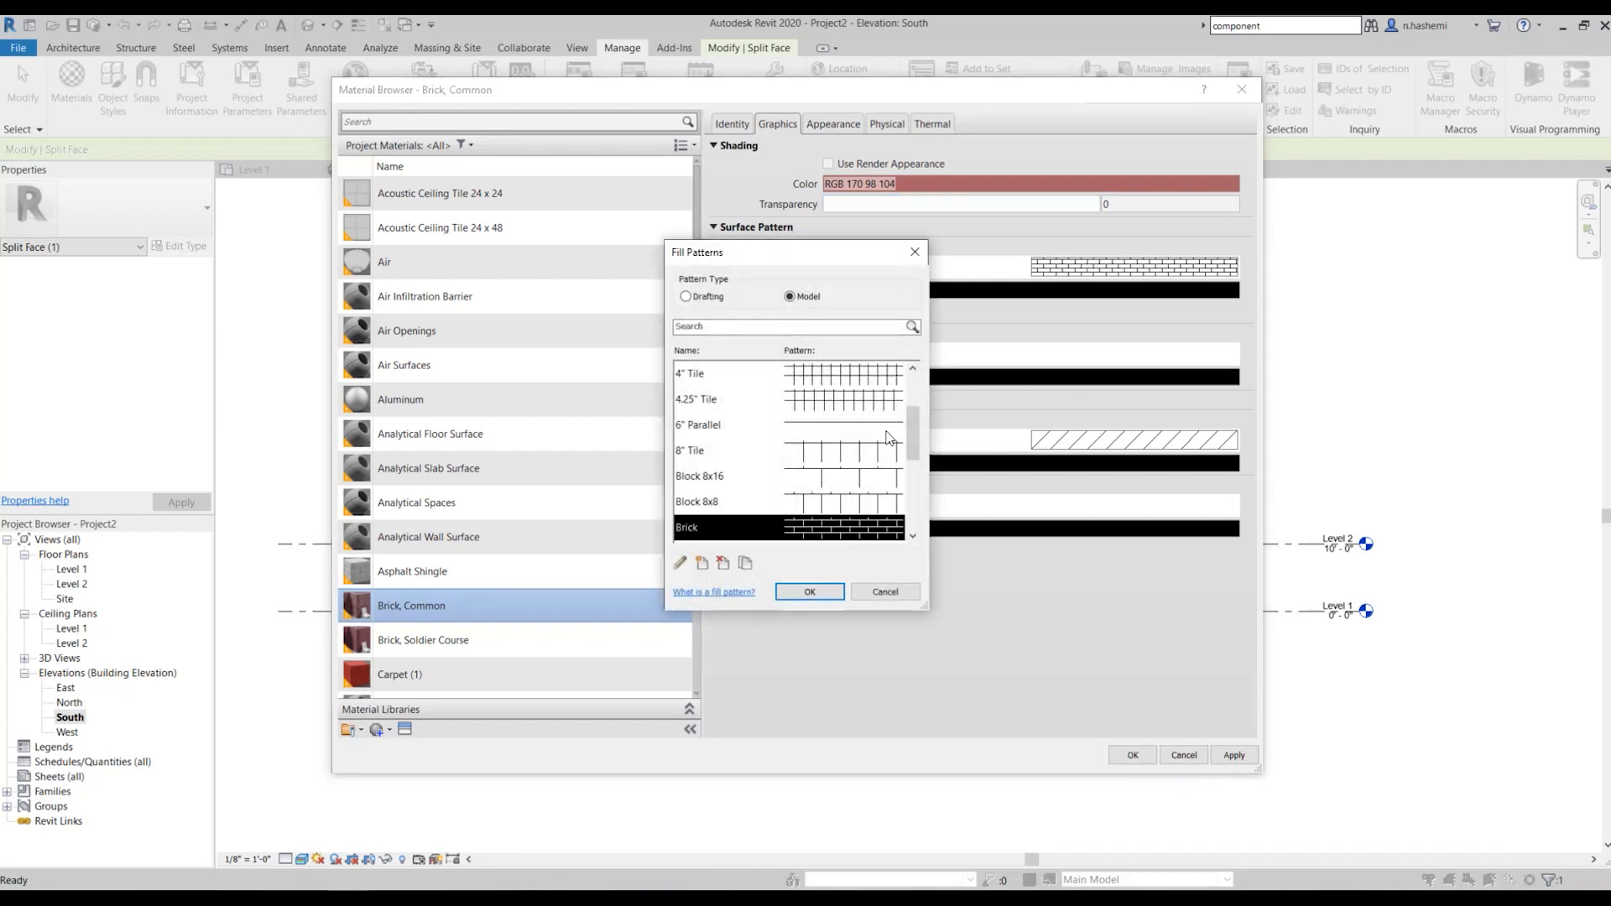
{"action": "scroll", "coordinate": [847, 394], "scroll_direction": "down", "scroll_amount": 3}
{"action": "scroll", "coordinate": [823, 442], "scroll_direction": "up", "scroll_amount": 1}
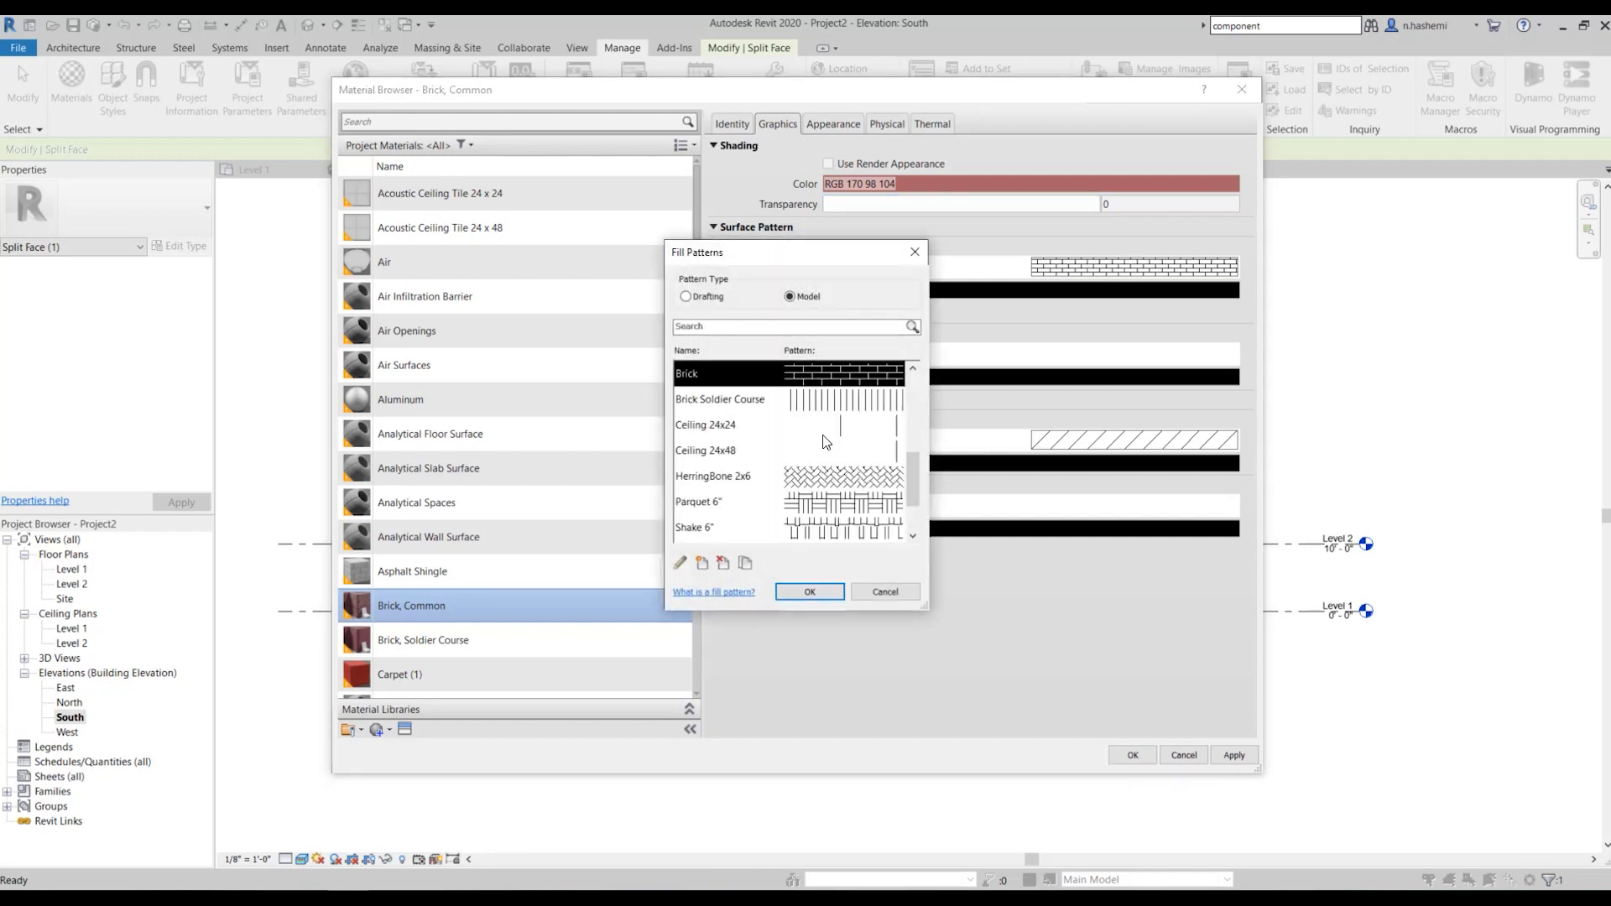
{"action": "left_click", "coordinate": [810, 592]}
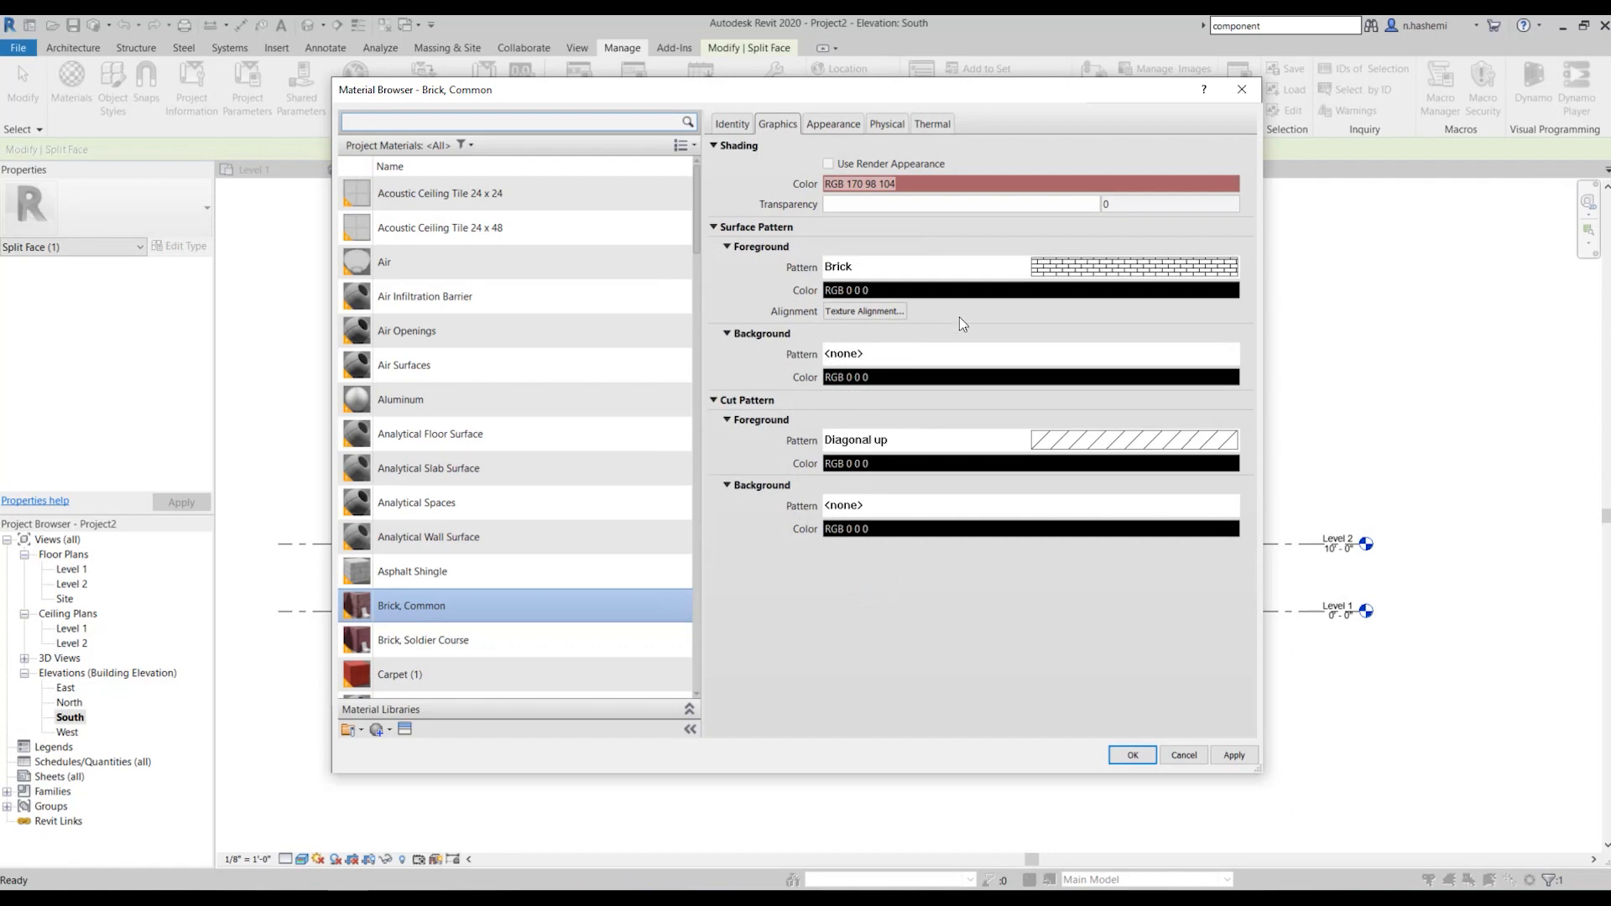
{"action": "left_click", "coordinate": [949, 291]}
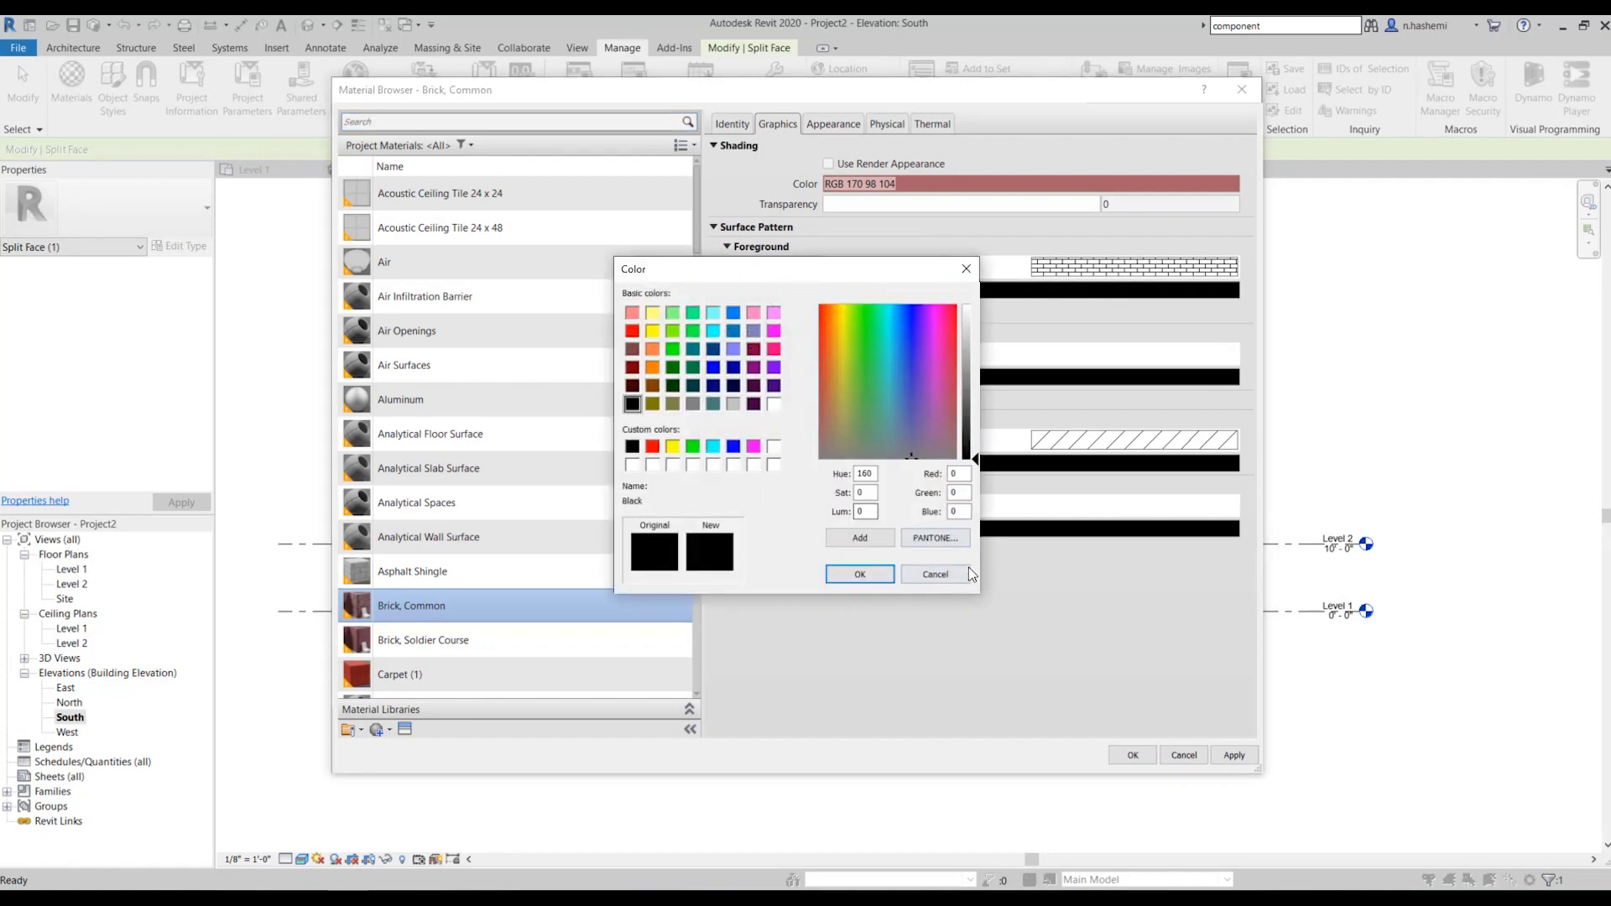
{"action": "left_click", "coordinate": [940, 574]}
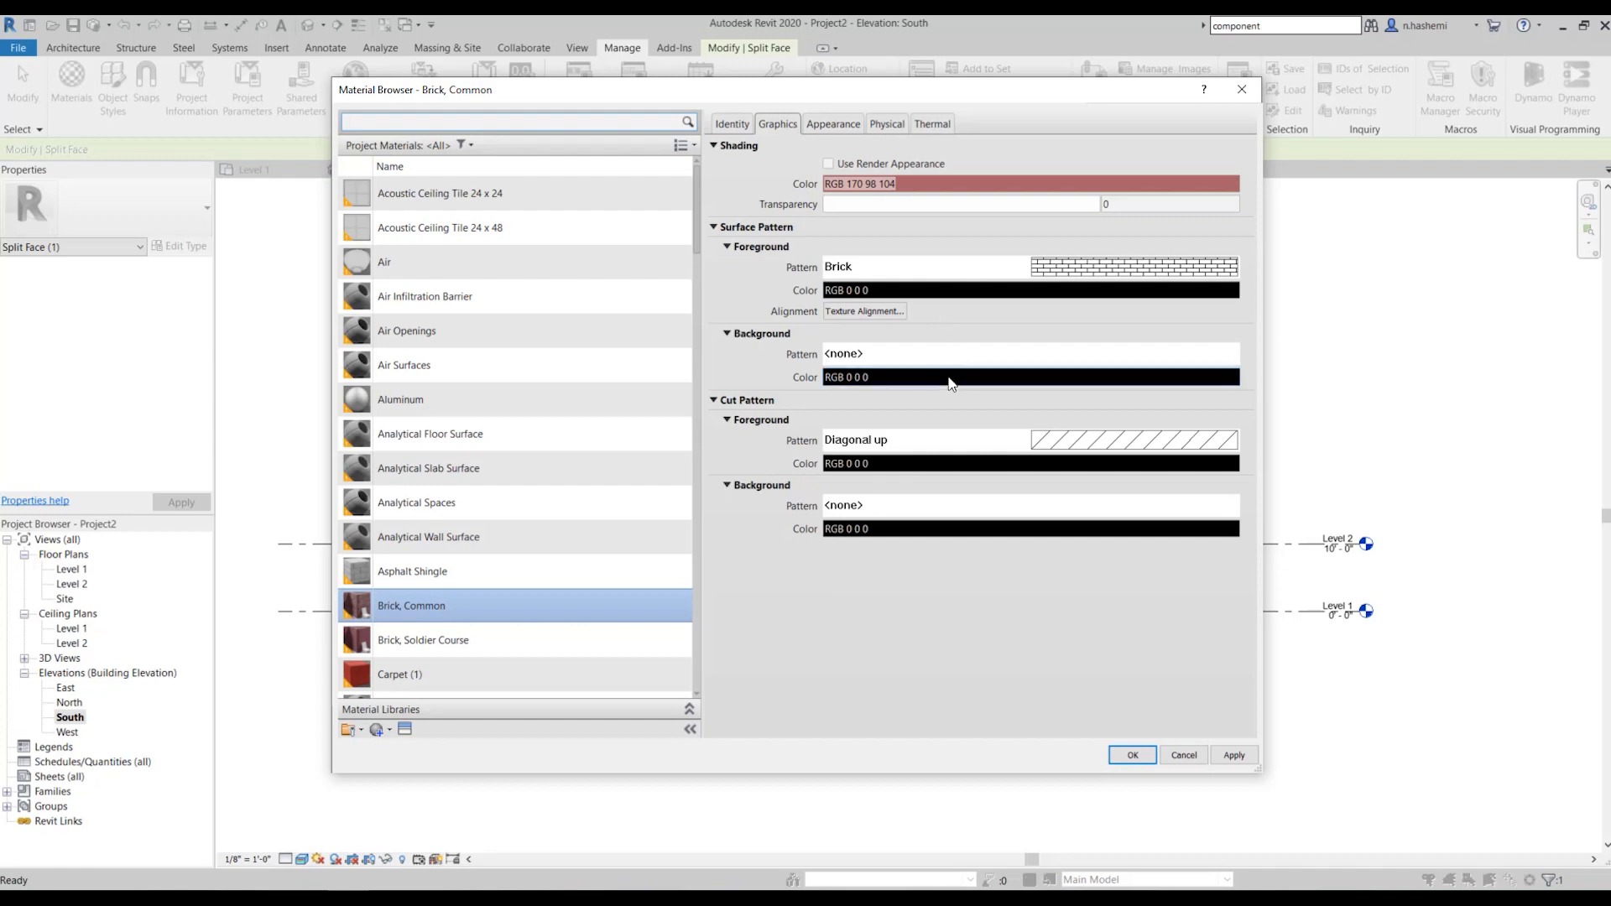
{"action": "left_click", "coordinate": [853, 310]}
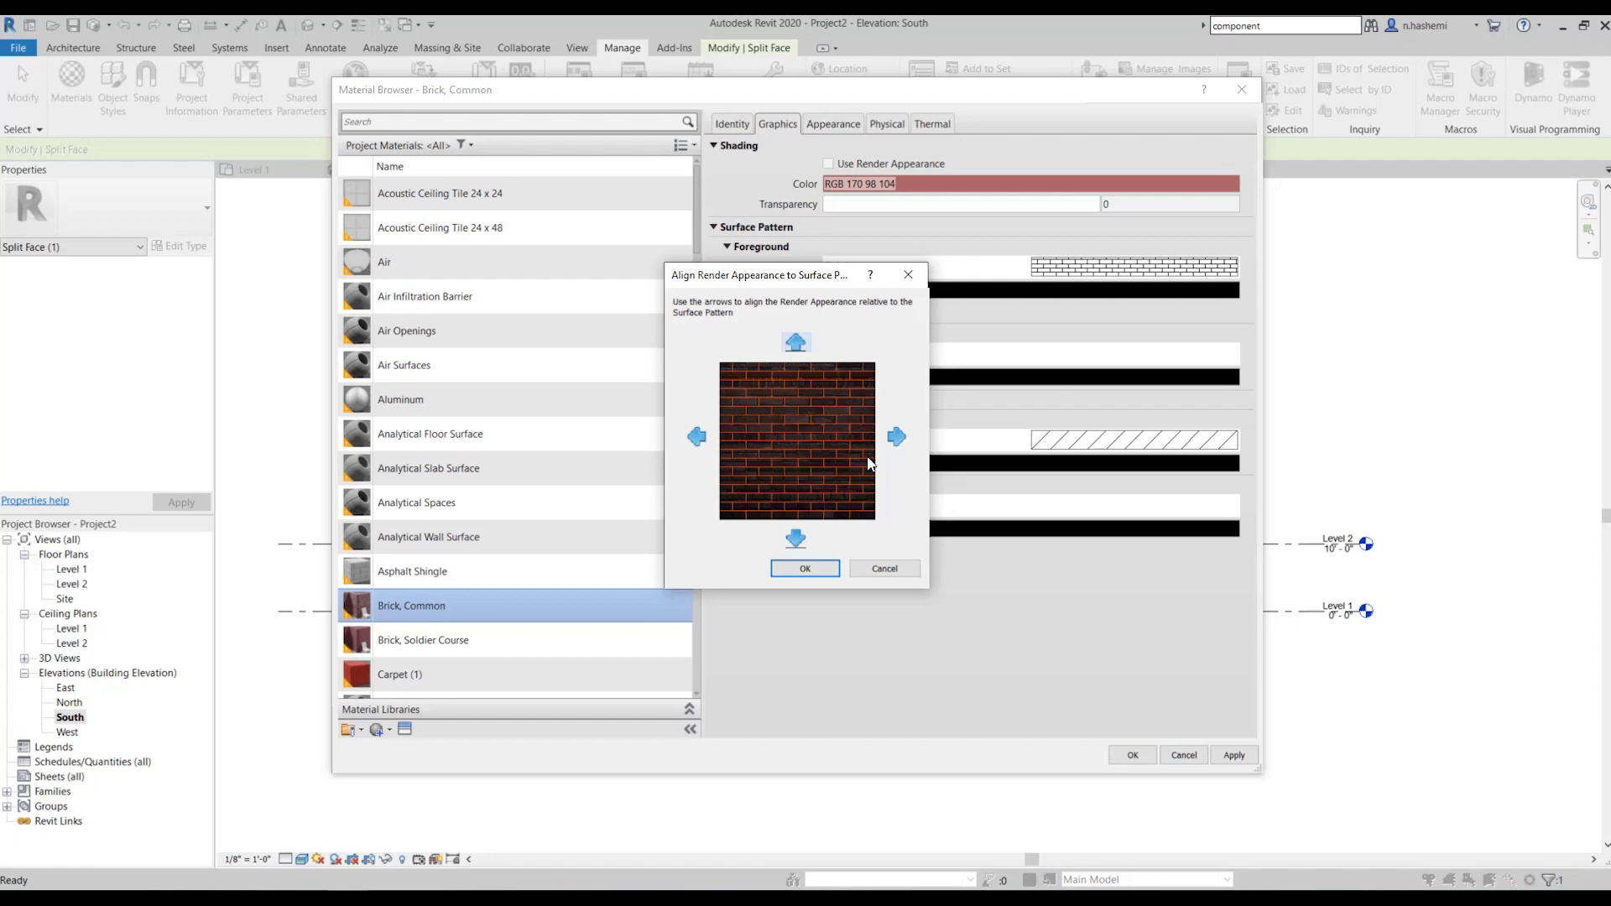
{"action": "left_click", "coordinate": [894, 568]}
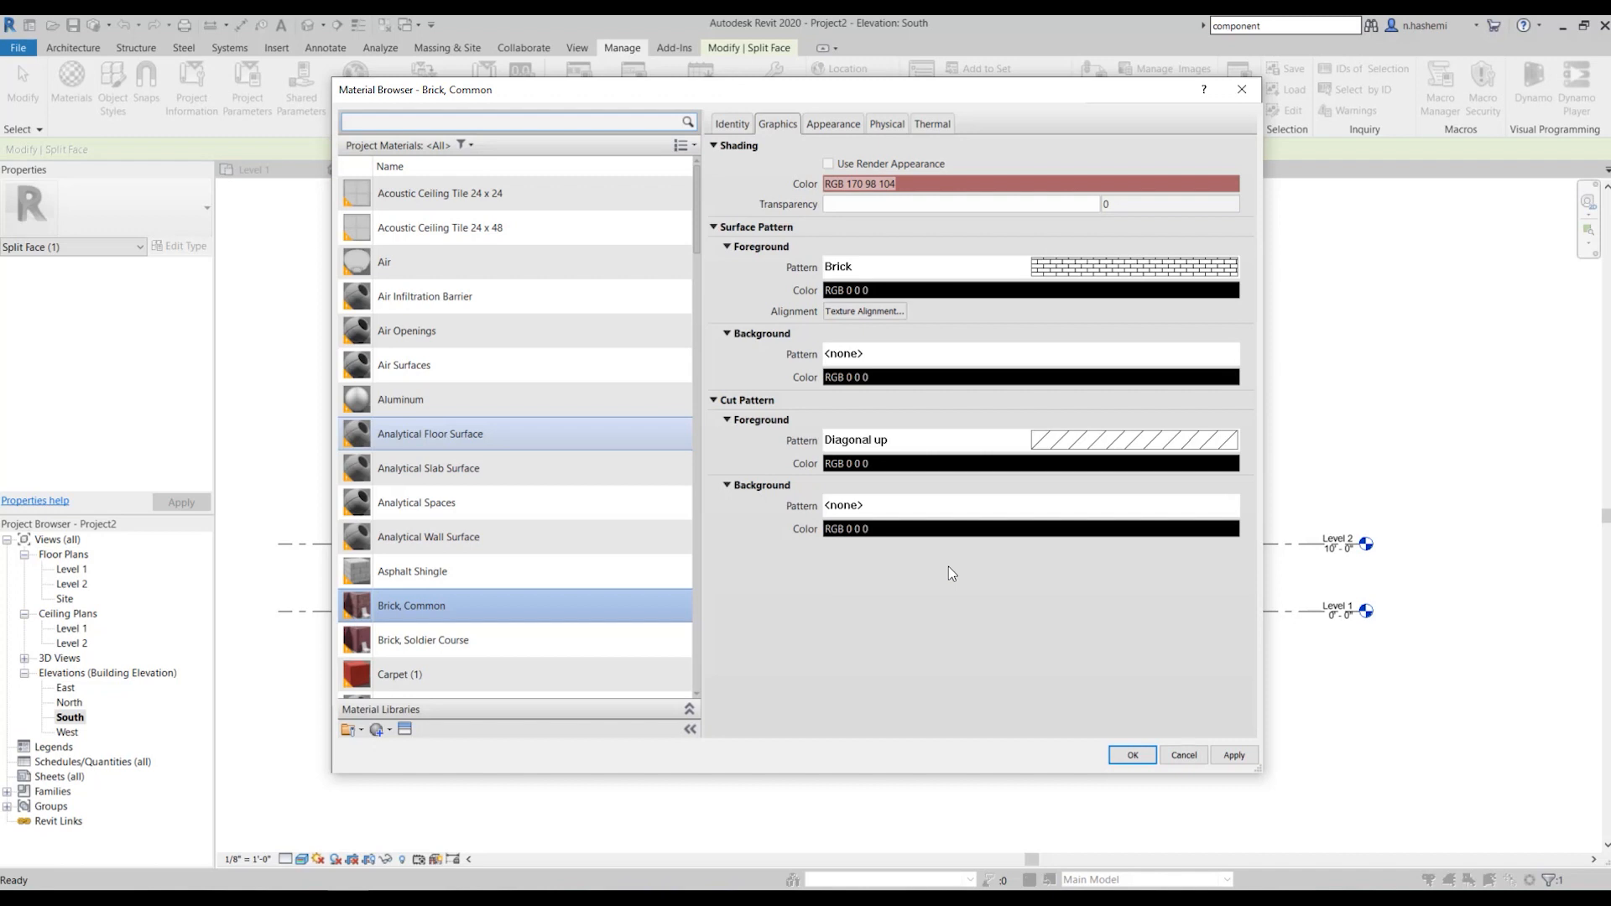
View the cut foreground's fill pattern and color choices for Brick, Common without changing them
{"action": "left_click", "coordinate": [1118, 443]}
{"action": "left_click", "coordinate": [883, 591]}
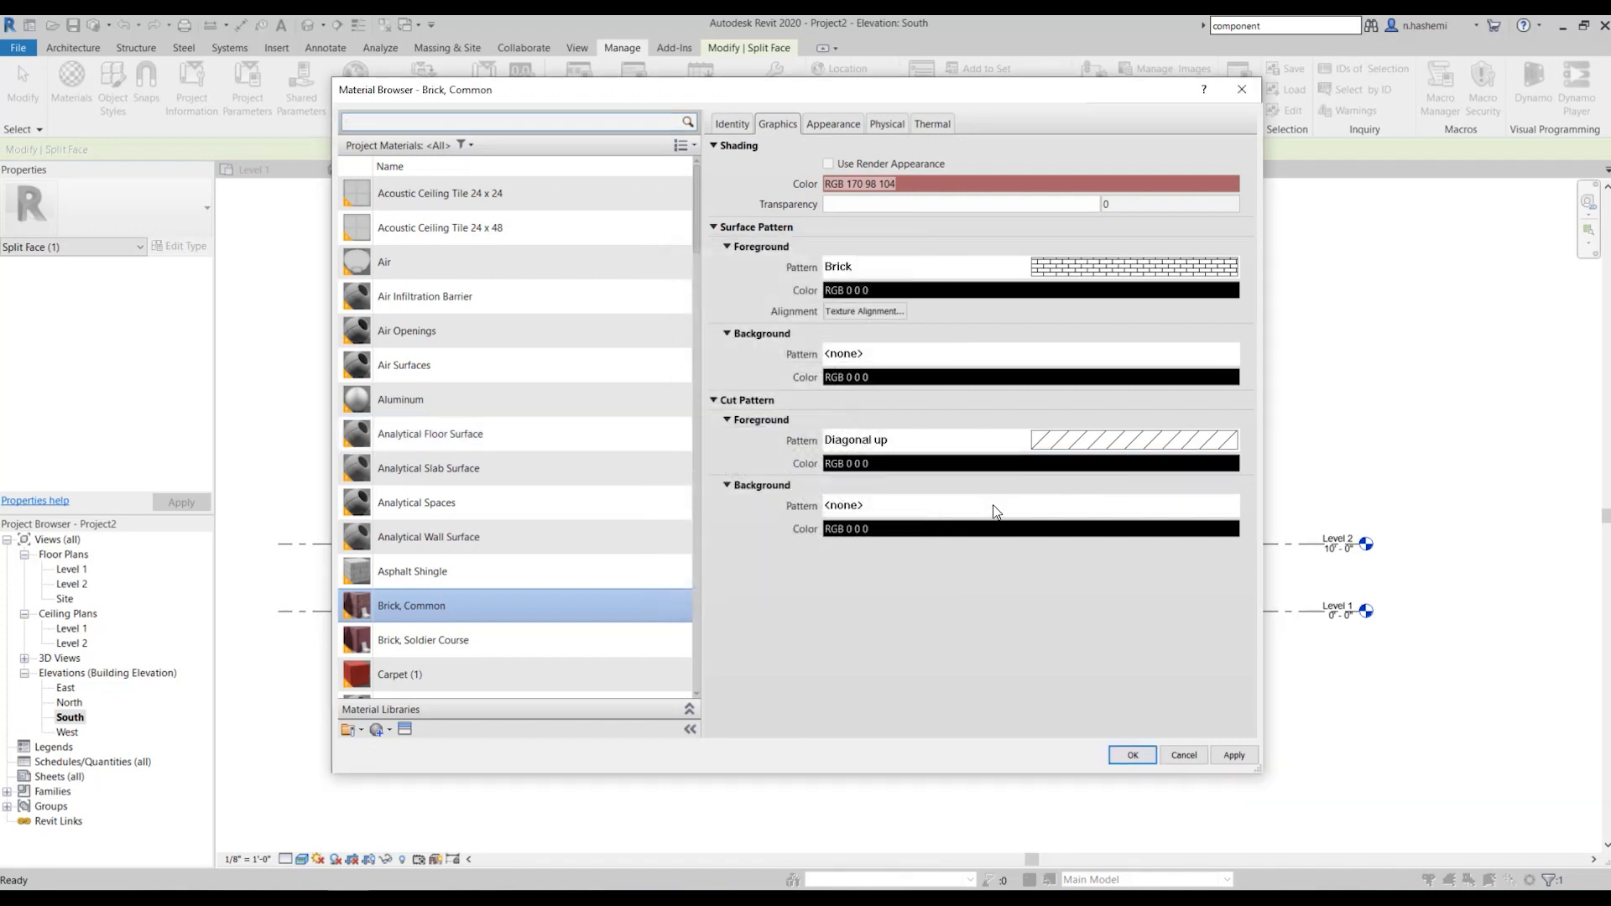
{"action": "left_click", "coordinate": [990, 463]}
{"action": "left_click", "coordinate": [935, 576]}
Inspect the appearance settings of Brick, Common, viewing the masonry type and finish options without changing them
{"action": "left_click", "coordinate": [833, 123]}
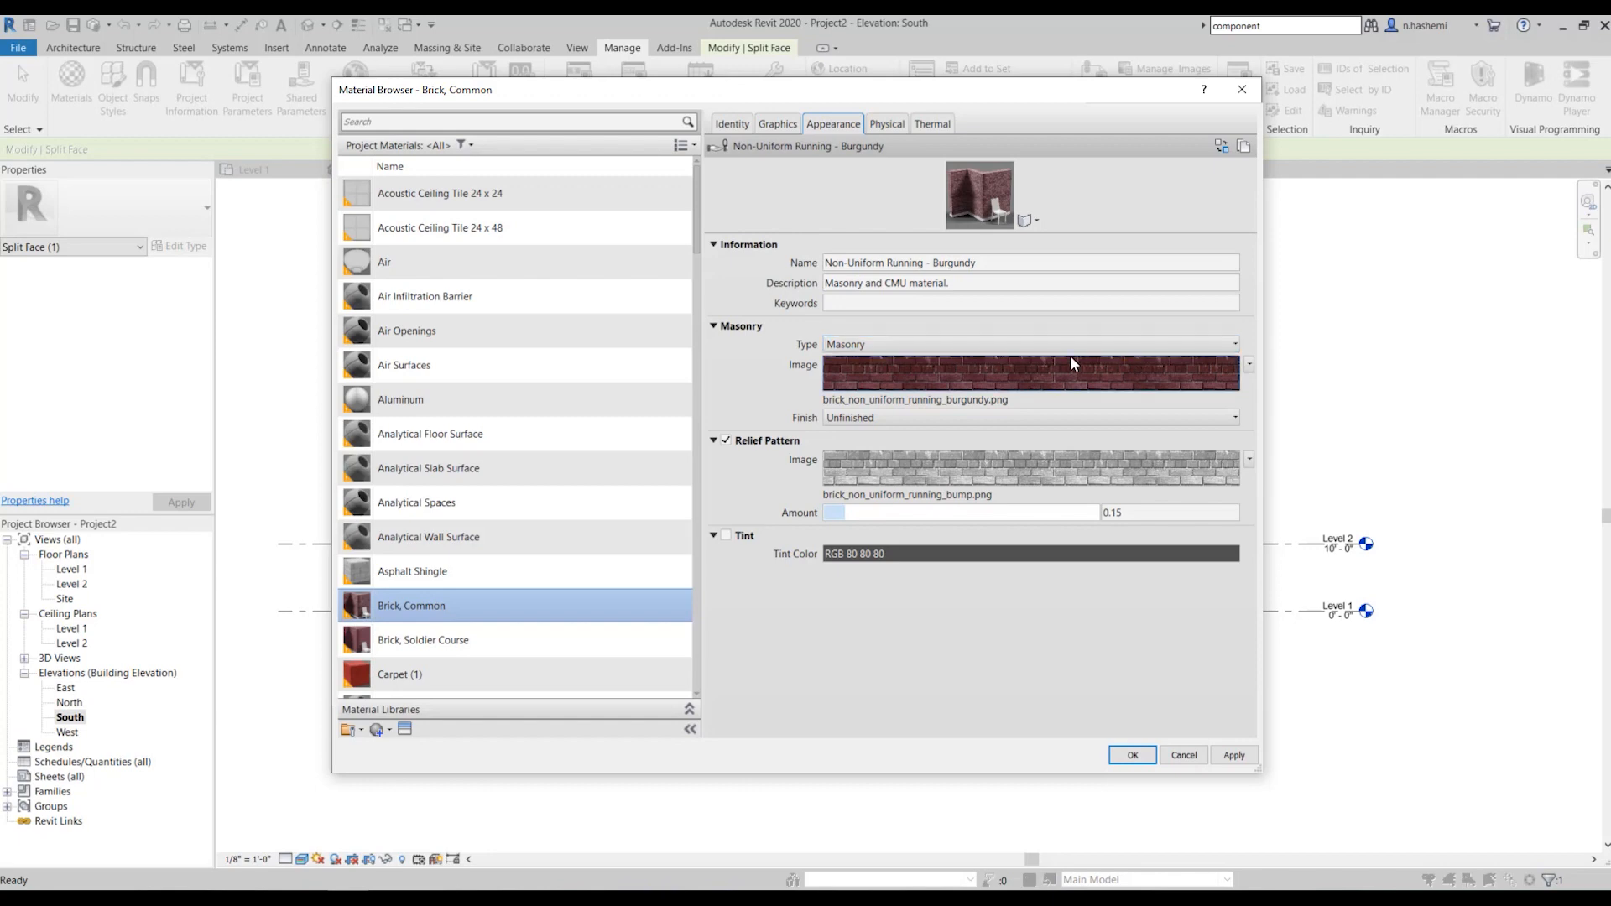
{"action": "left_click", "coordinate": [1089, 345]}
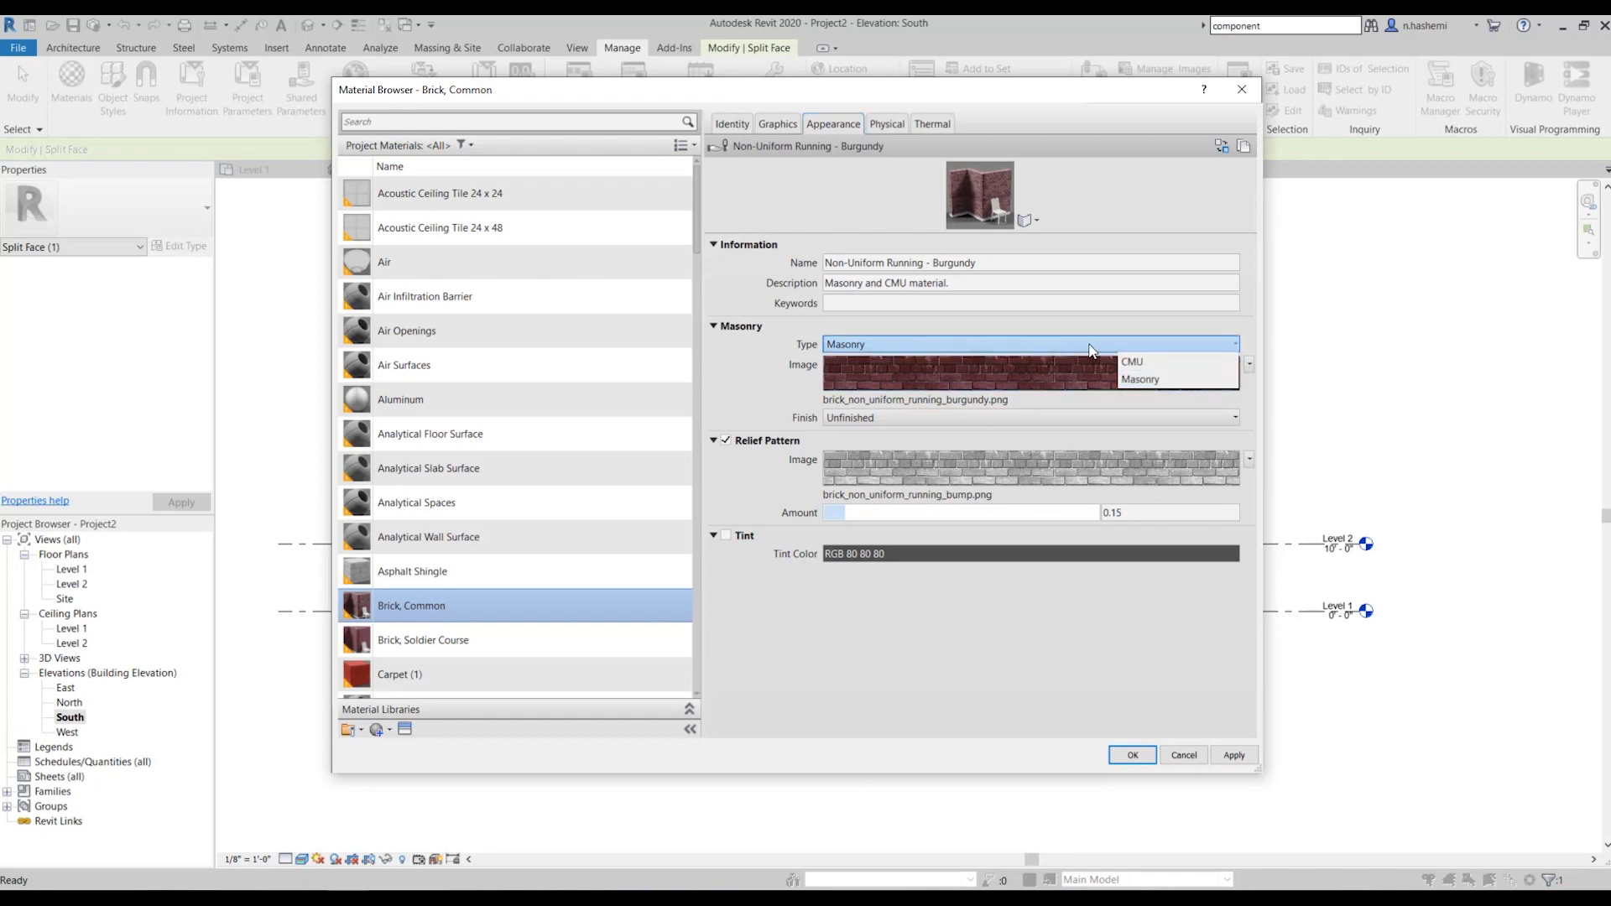
{"action": "left_click", "coordinate": [1084, 348]}
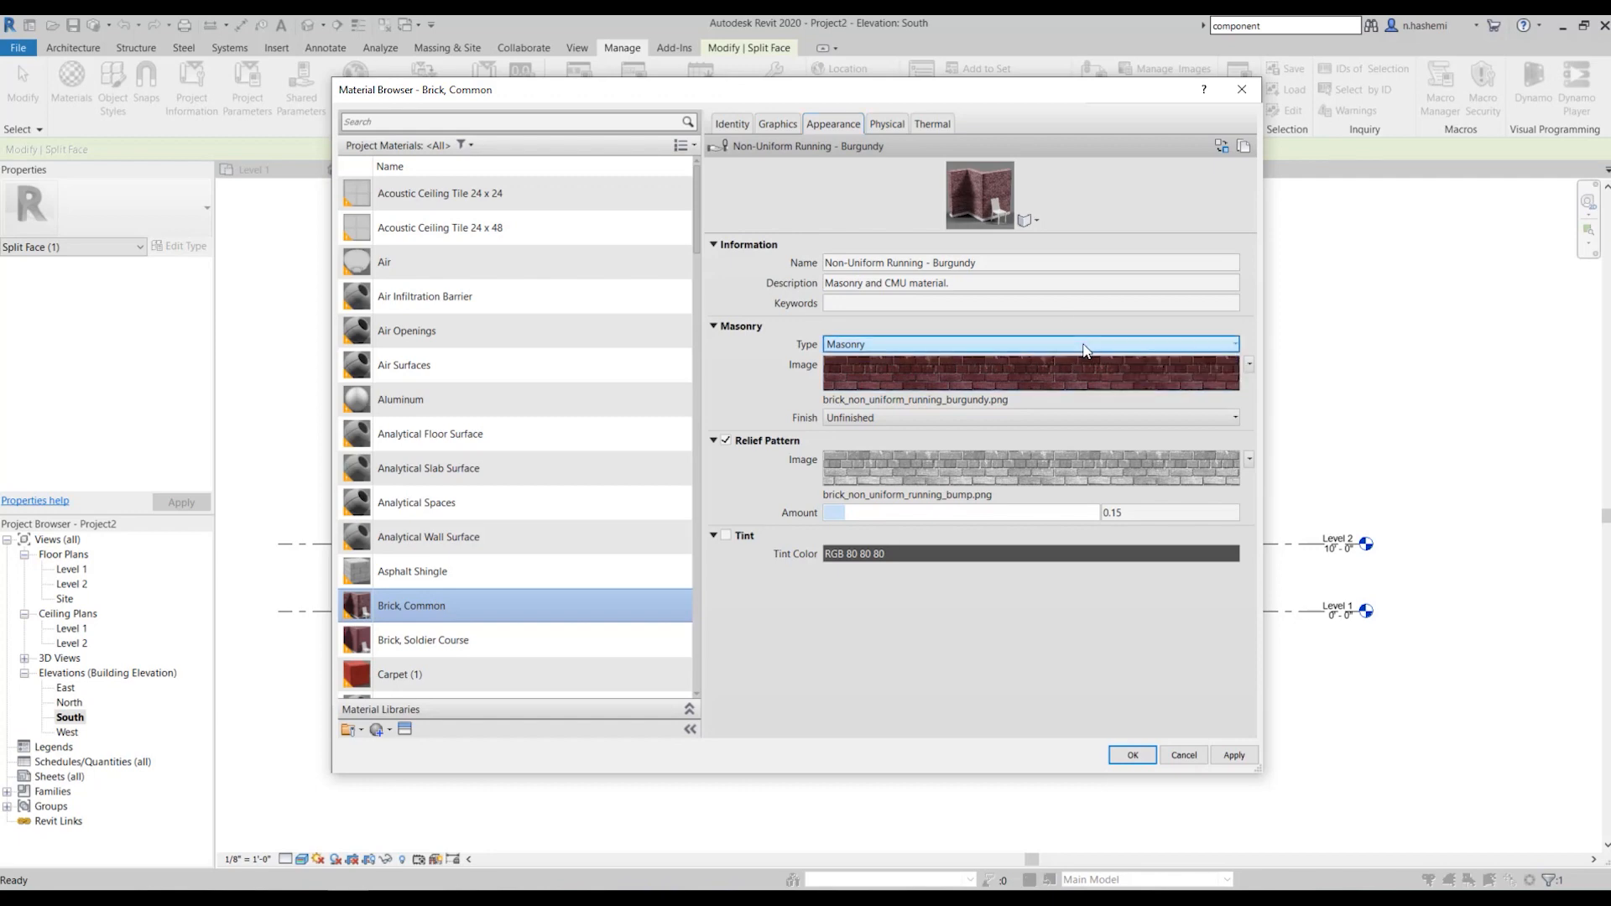
{"action": "left_click", "coordinate": [941, 419]}
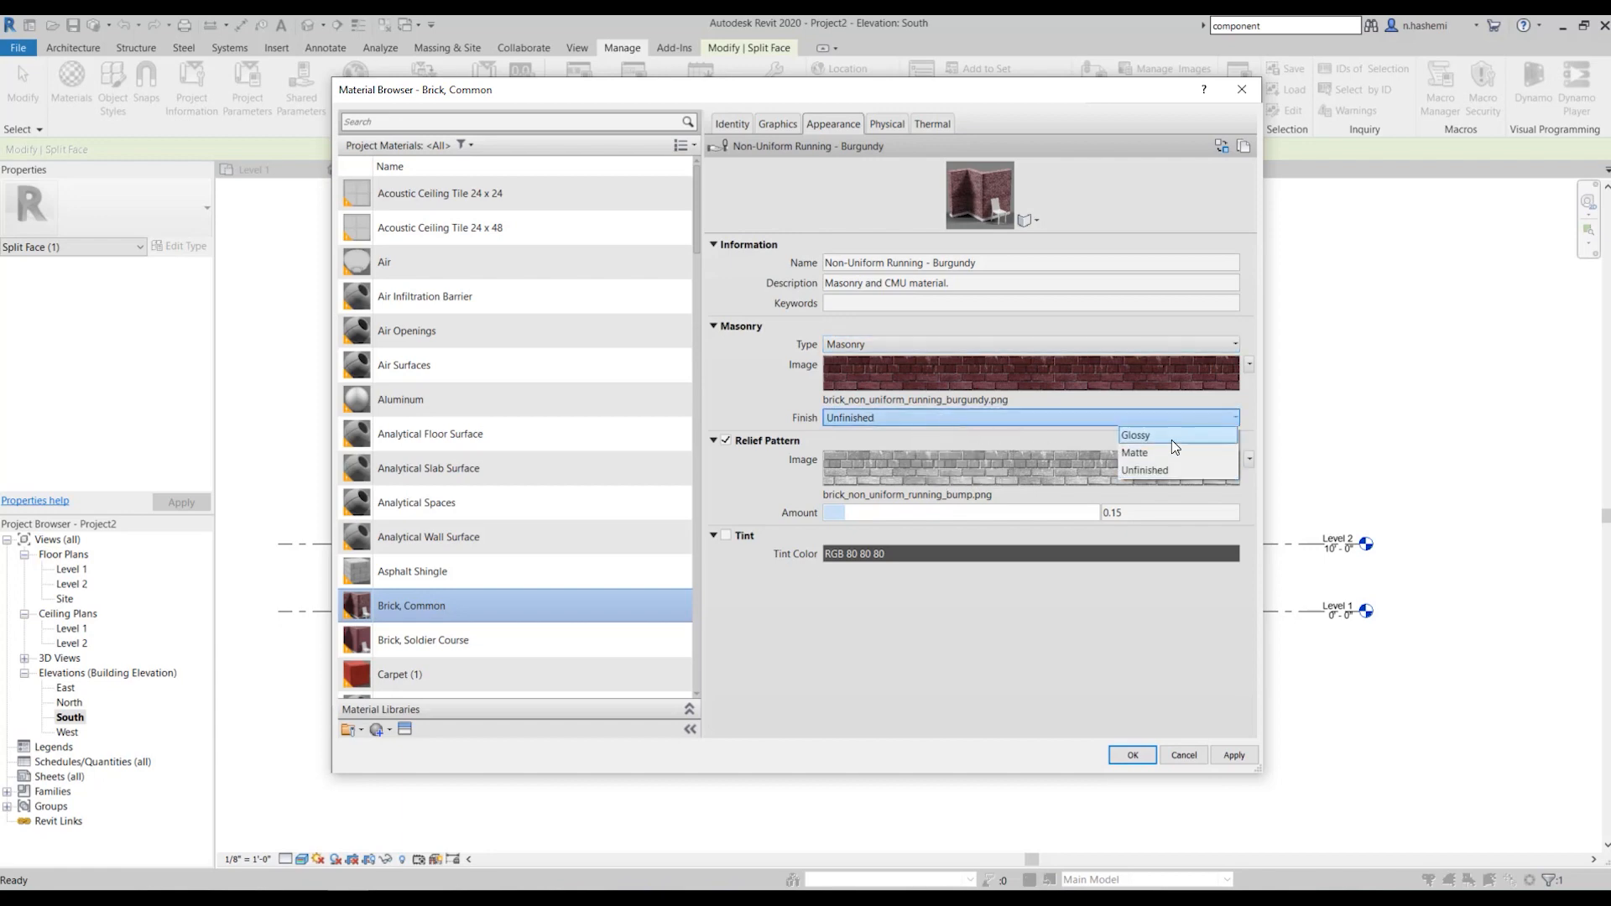
{"action": "left_click", "coordinate": [1068, 443]}
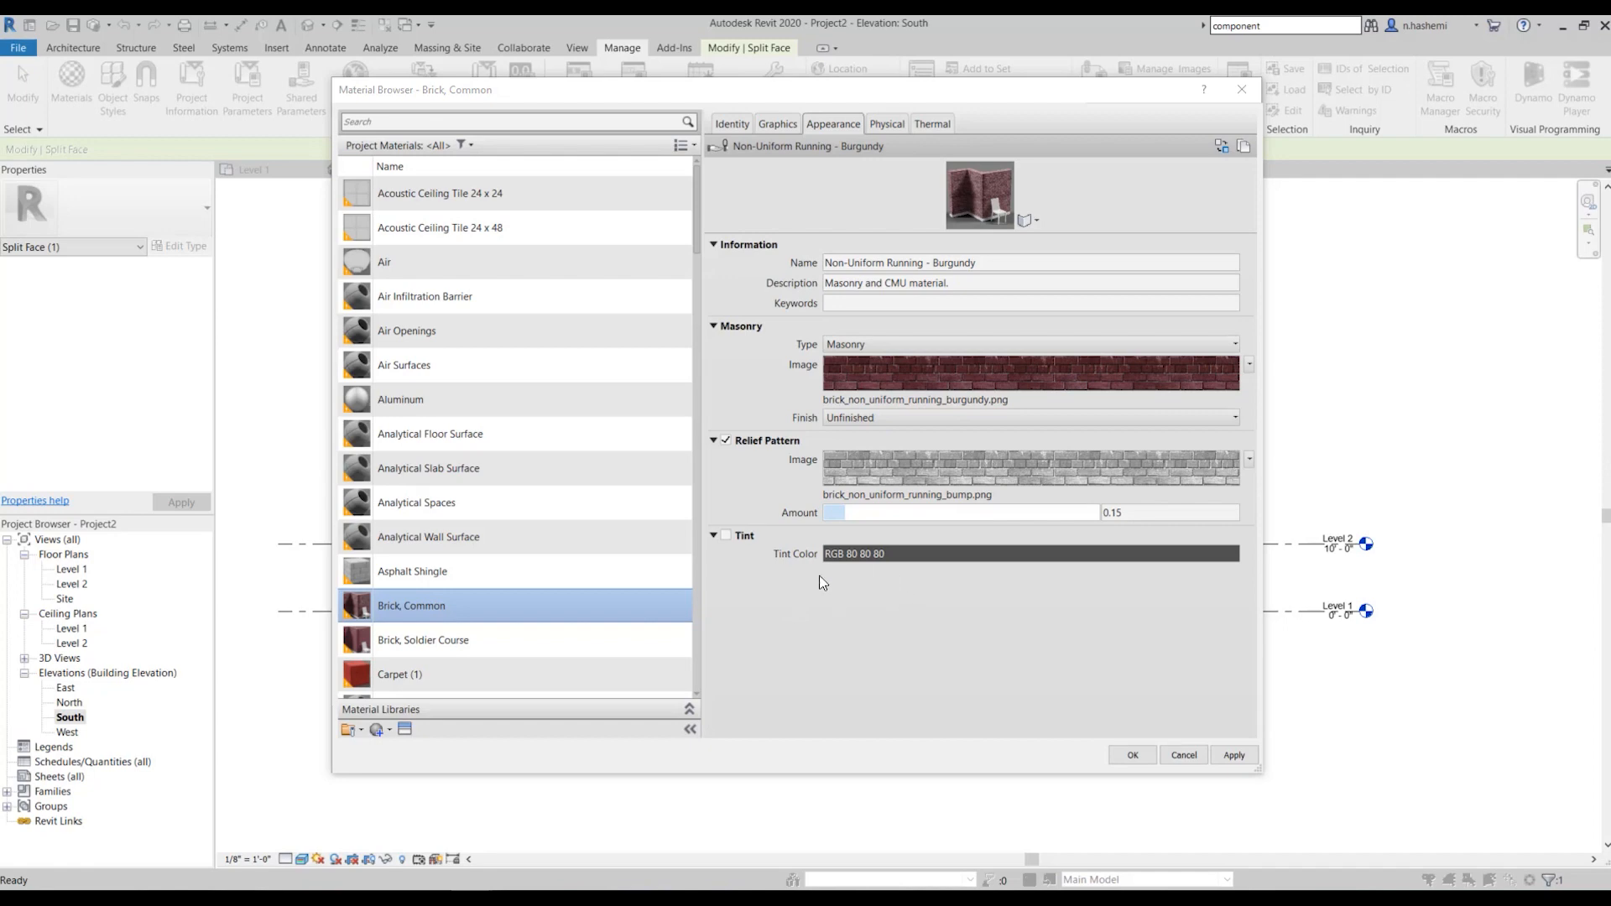
Try the tint on the brick's appearance and view its color choices without picking a new color
{"action": "left_click", "coordinate": [726, 535]}
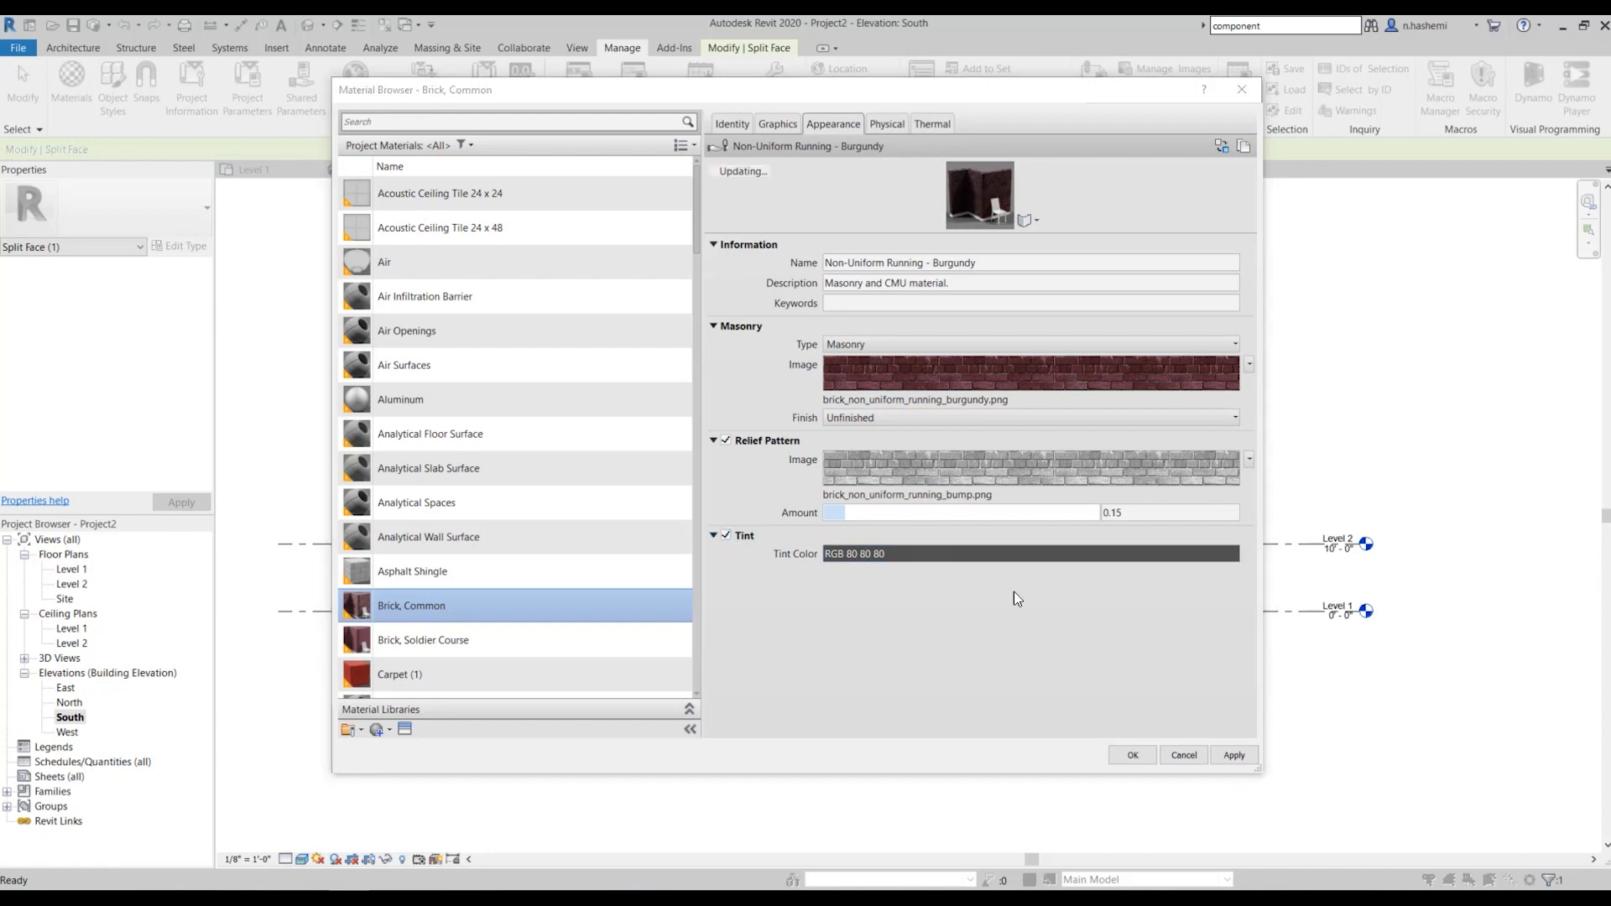
{"action": "left_click", "coordinate": [1014, 554]}
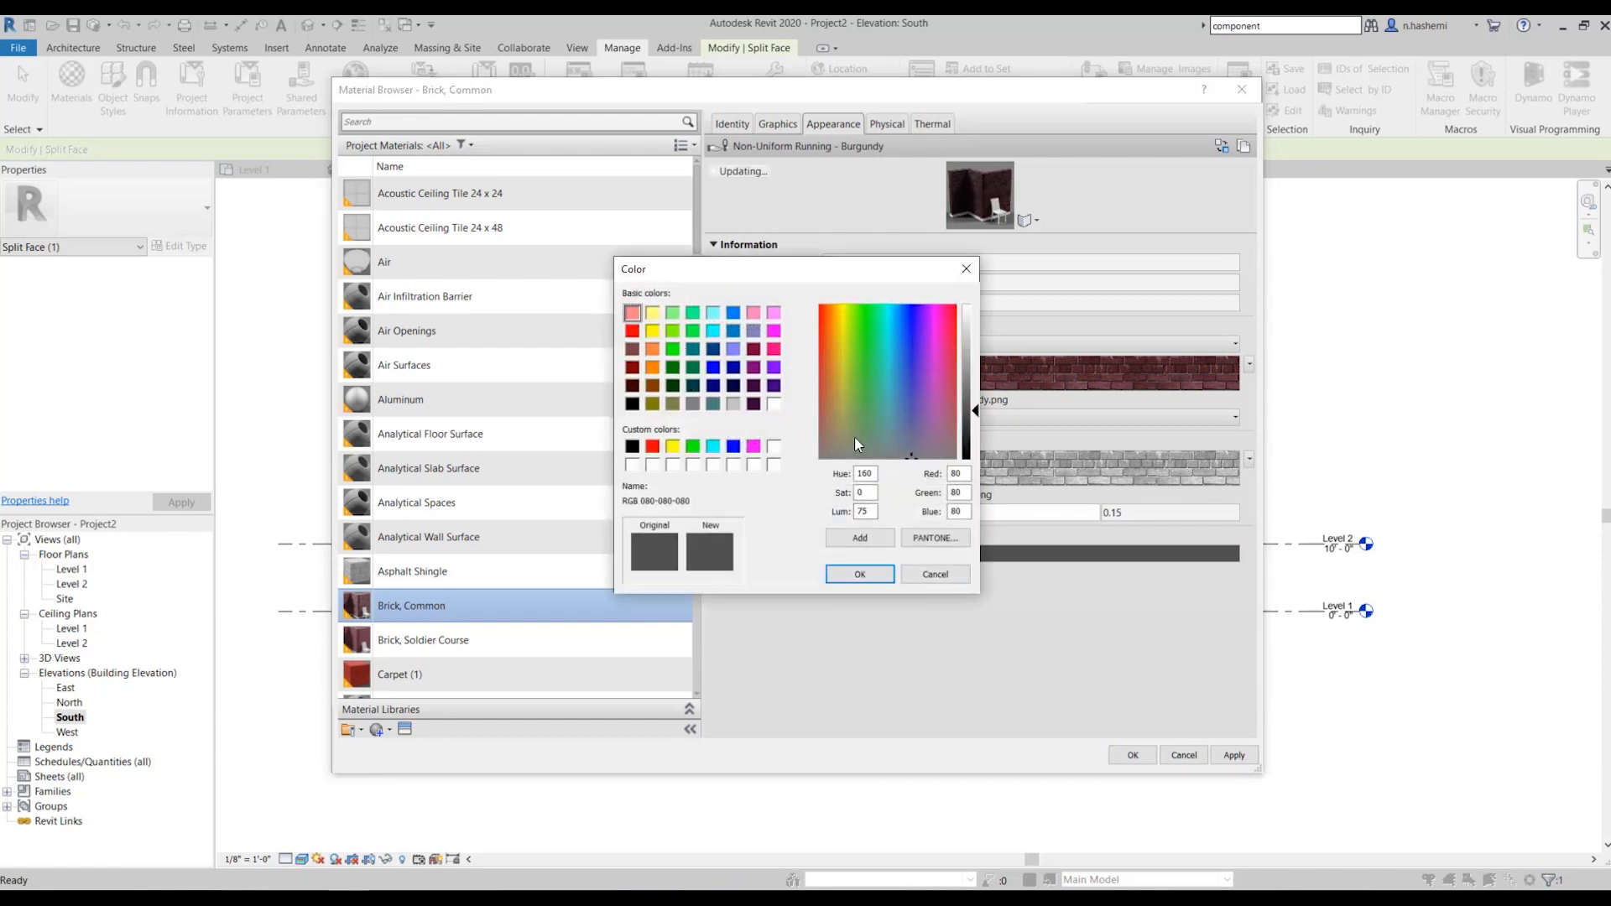
{"action": "left_click", "coordinate": [918, 573]}
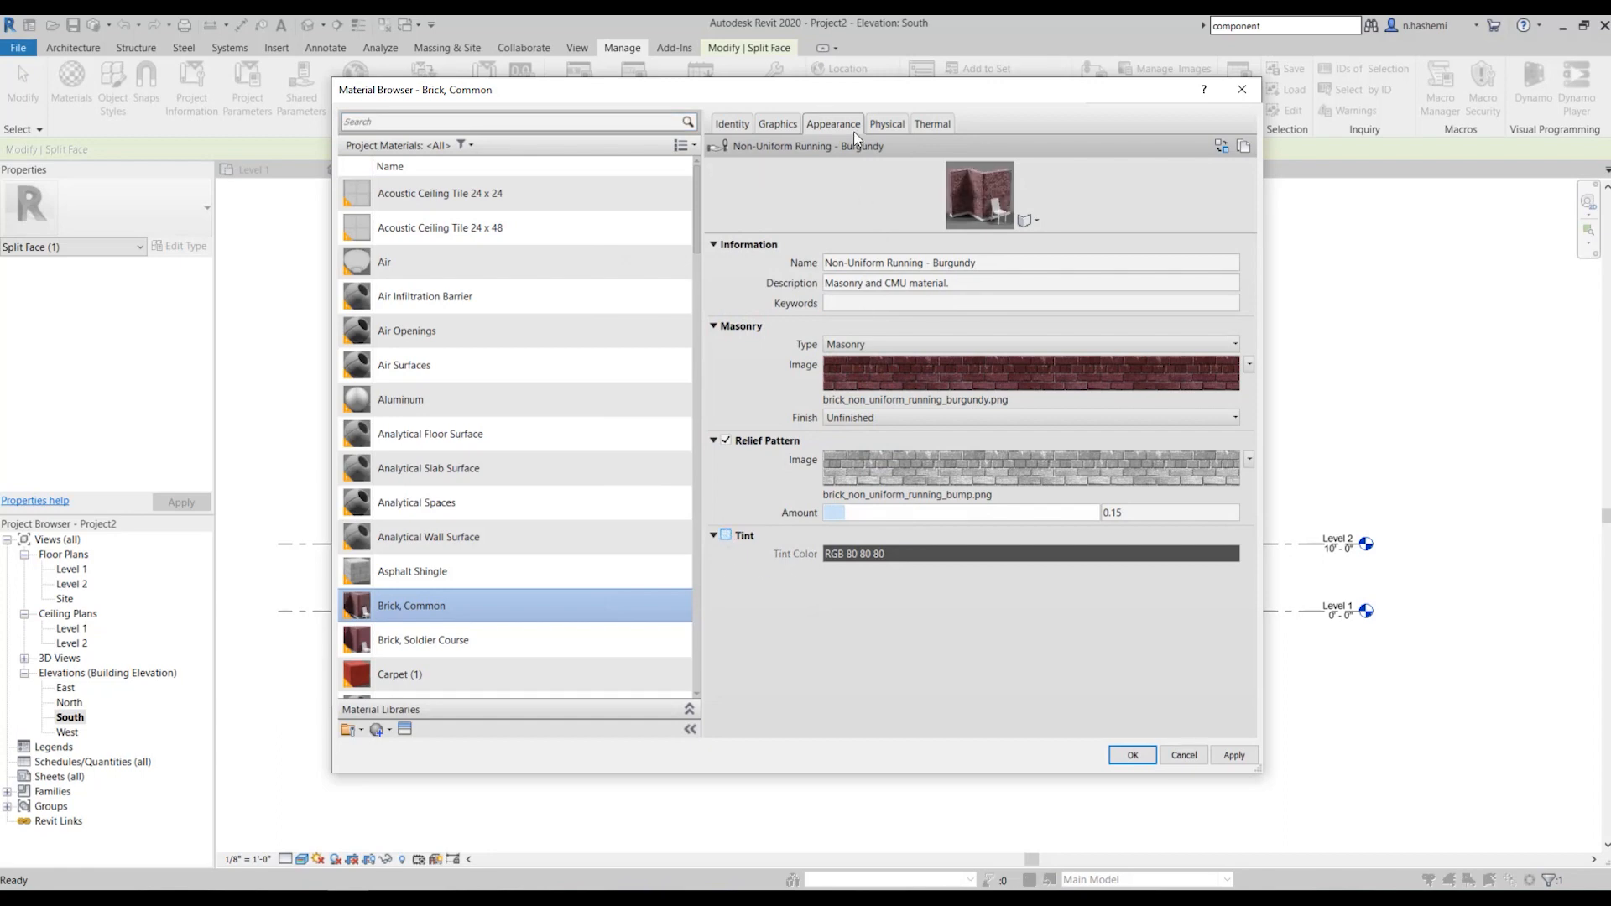
Inspect the physical and thermal properties of Brick, Common, then return to its appearance settings
{"action": "left_click", "coordinate": [887, 124]}
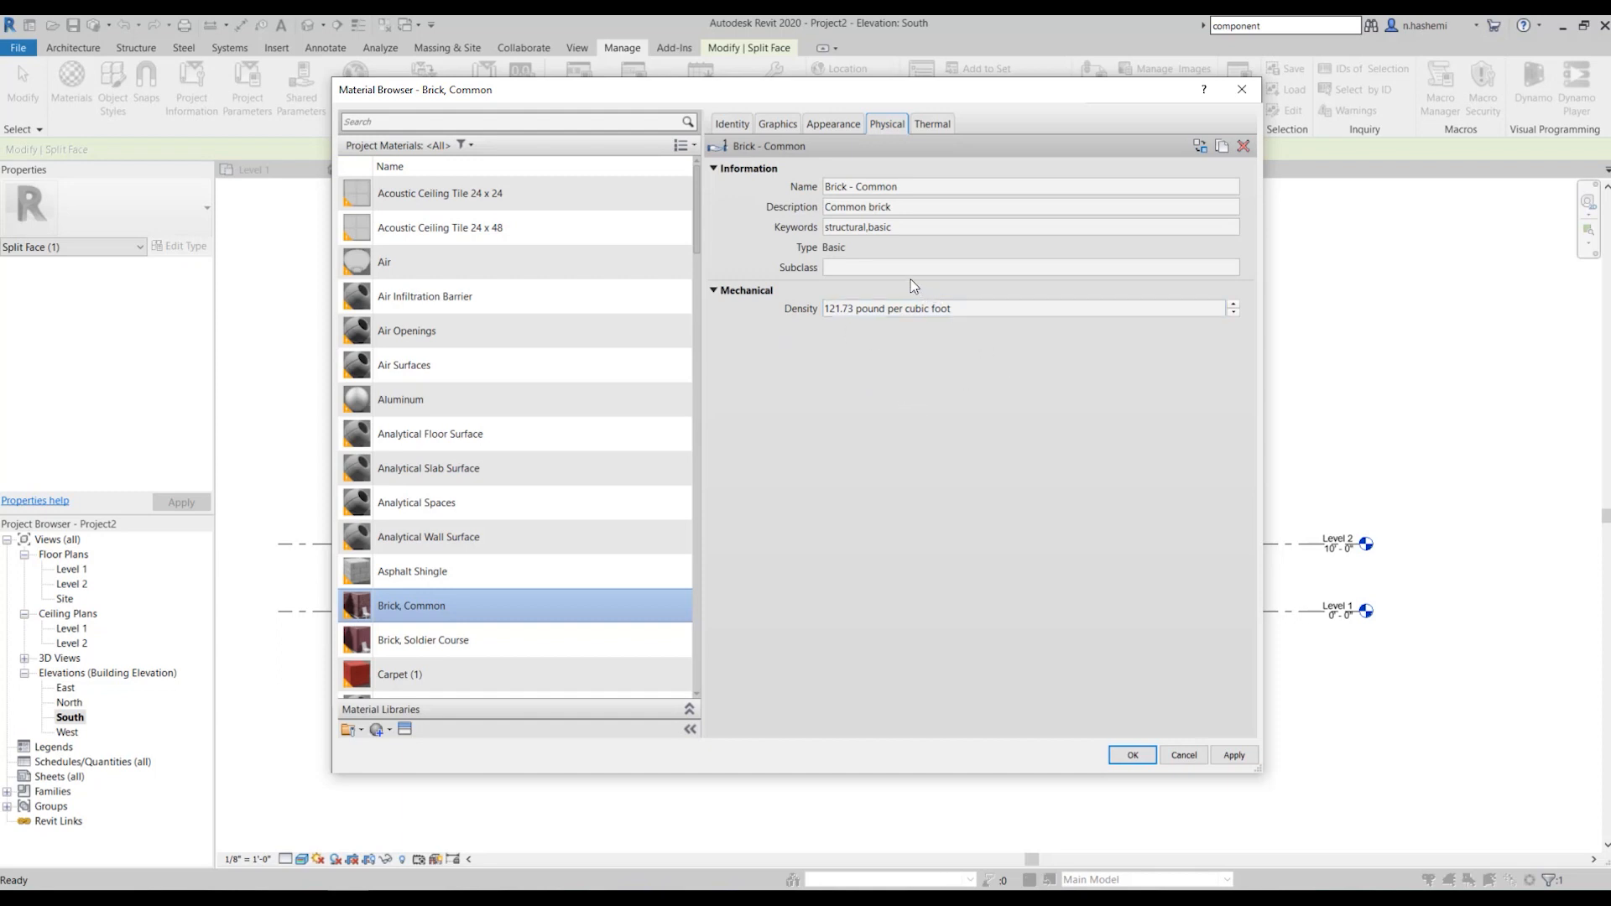
{"action": "left_click", "coordinate": [933, 122]}
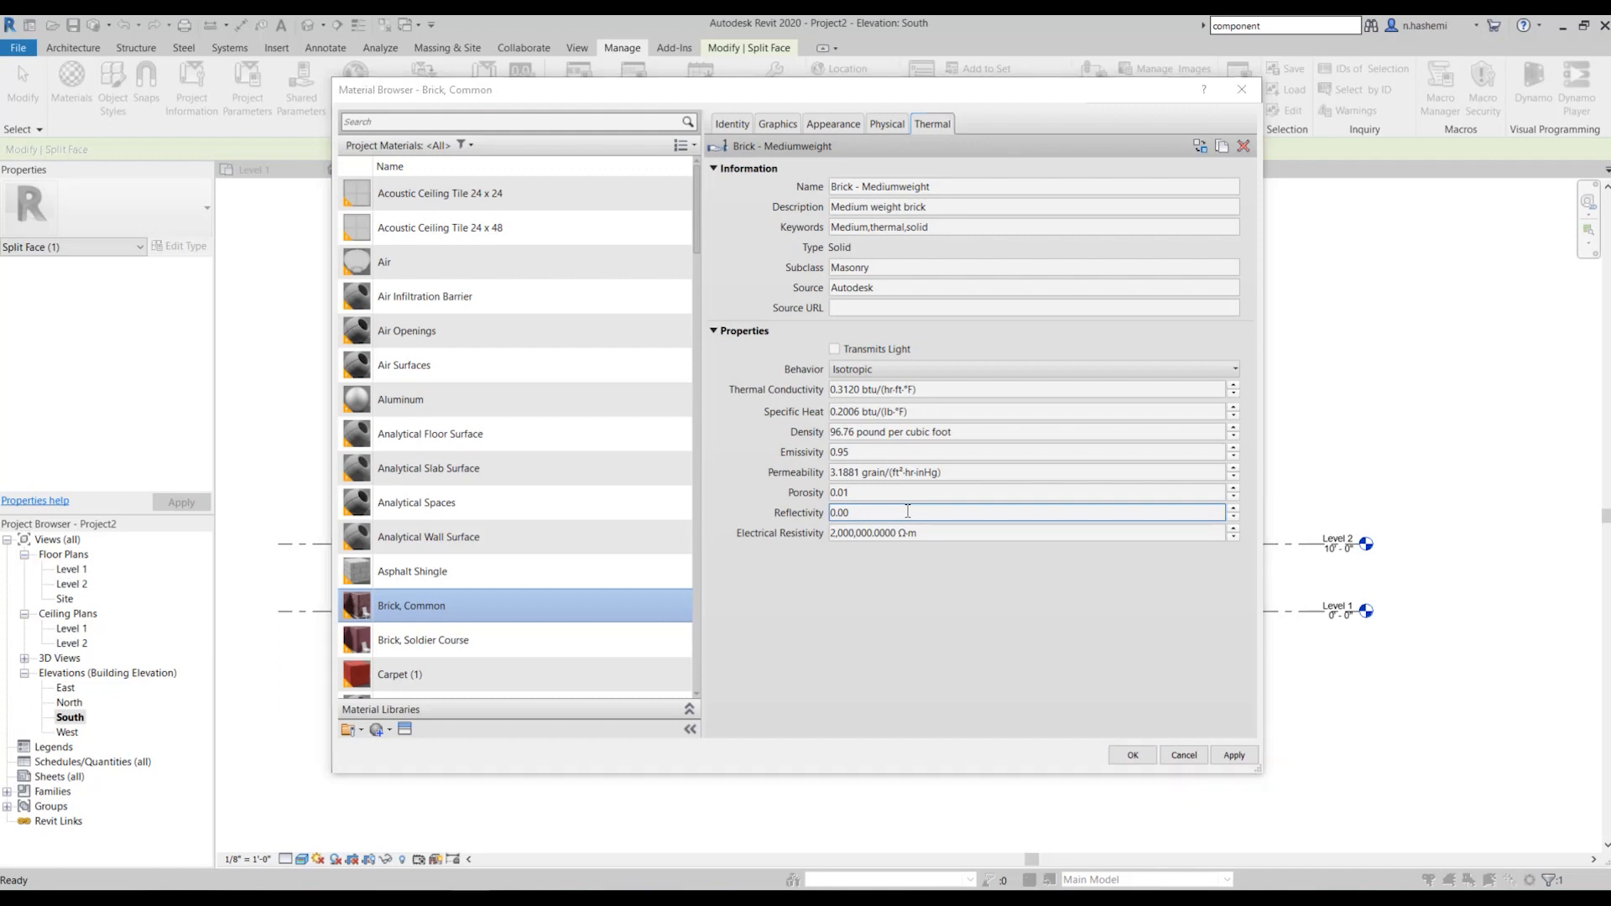
{"action": "left_click", "coordinate": [837, 125]}
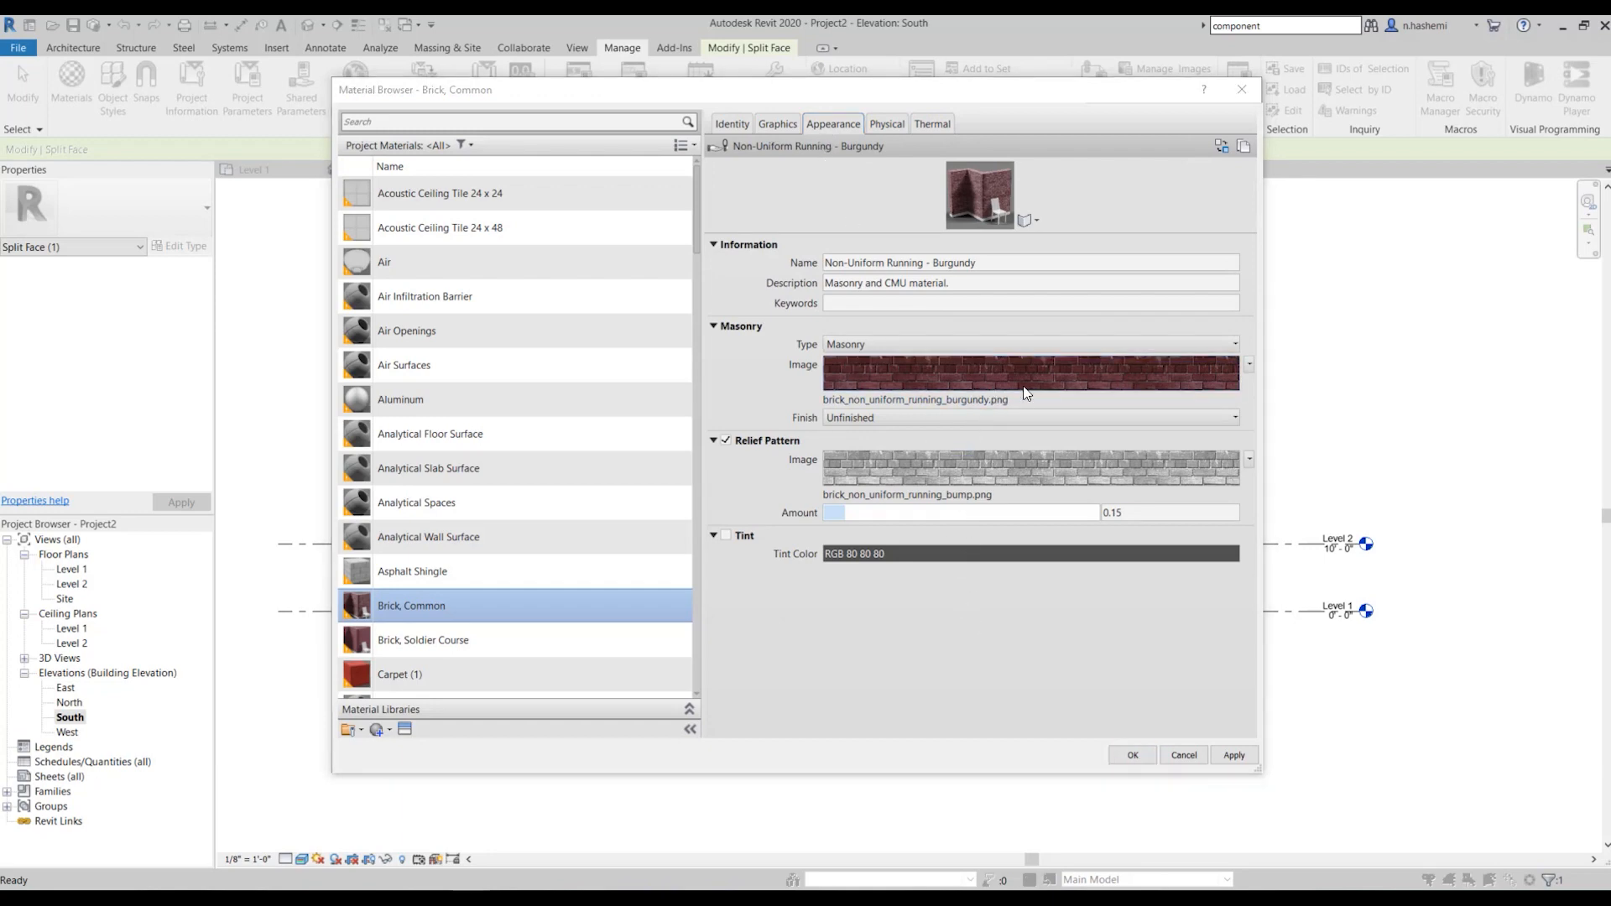
Inspect the burgundy brick image's position, scale and repeat settings in the Texture Editor without changing them
{"action": "left_click", "coordinate": [1249, 366]}
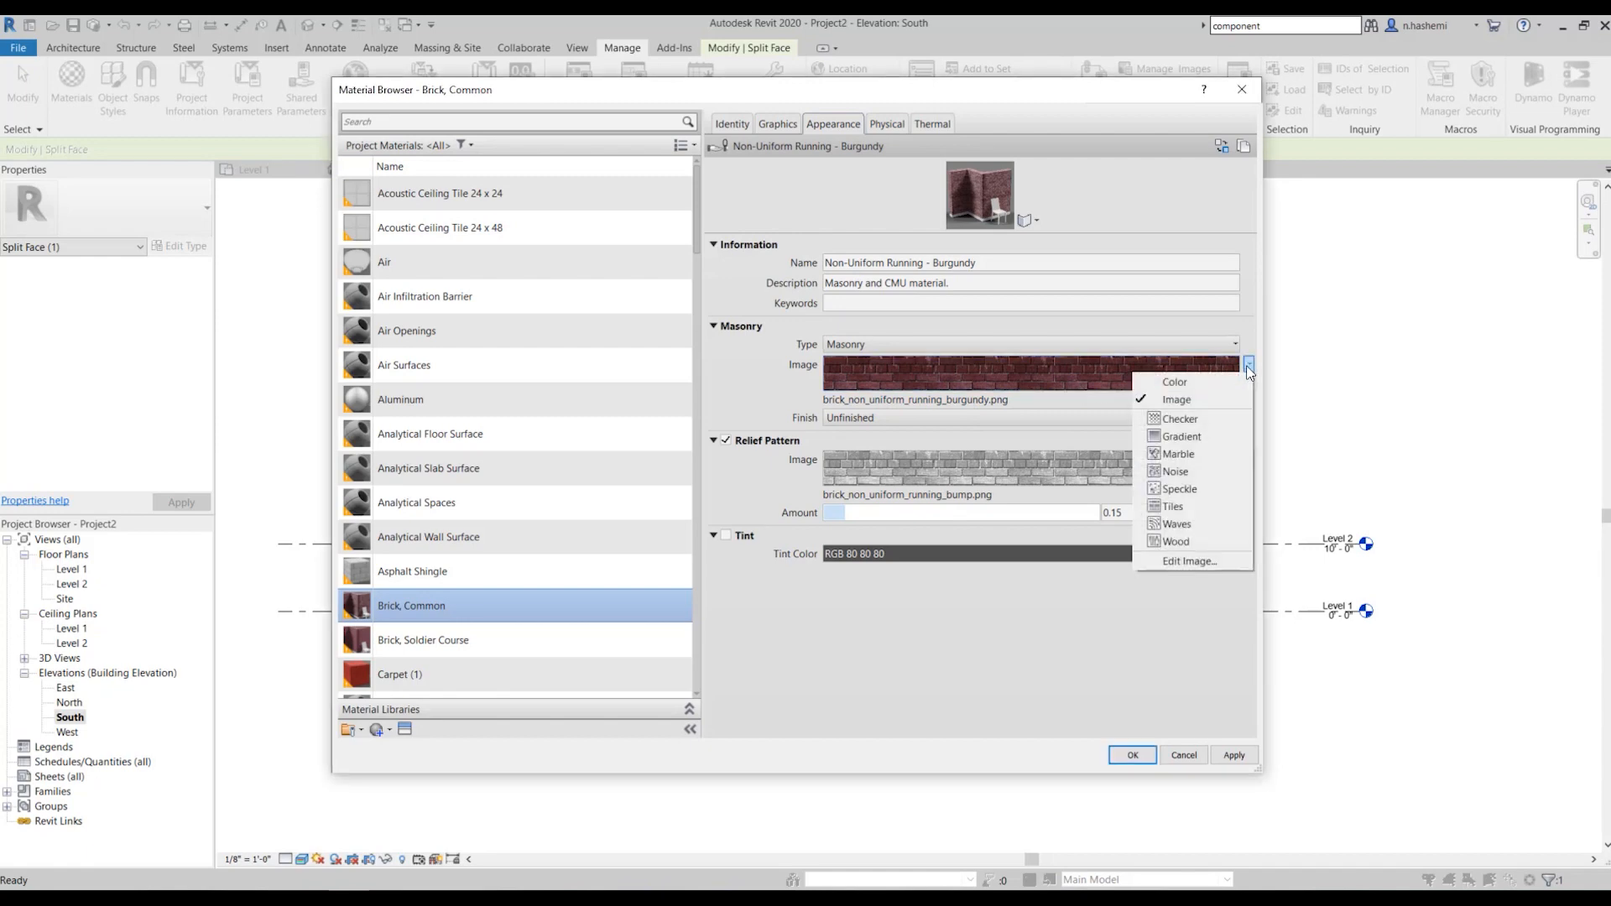
{"action": "left_click", "coordinate": [1211, 562]}
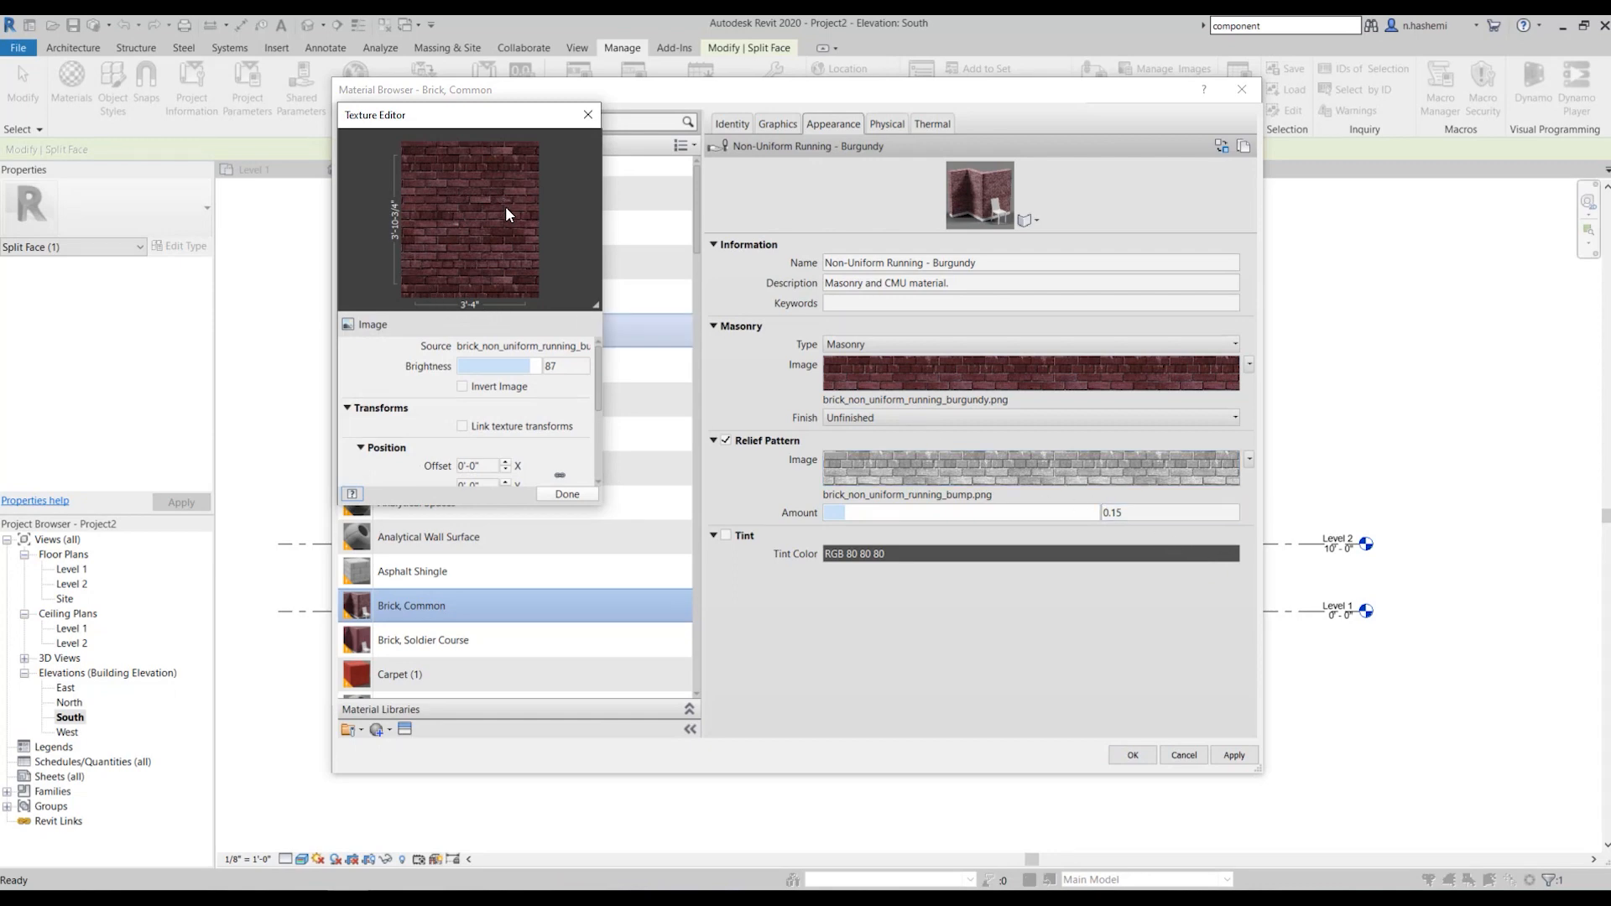
{"action": "left_click", "coordinate": [587, 114]}
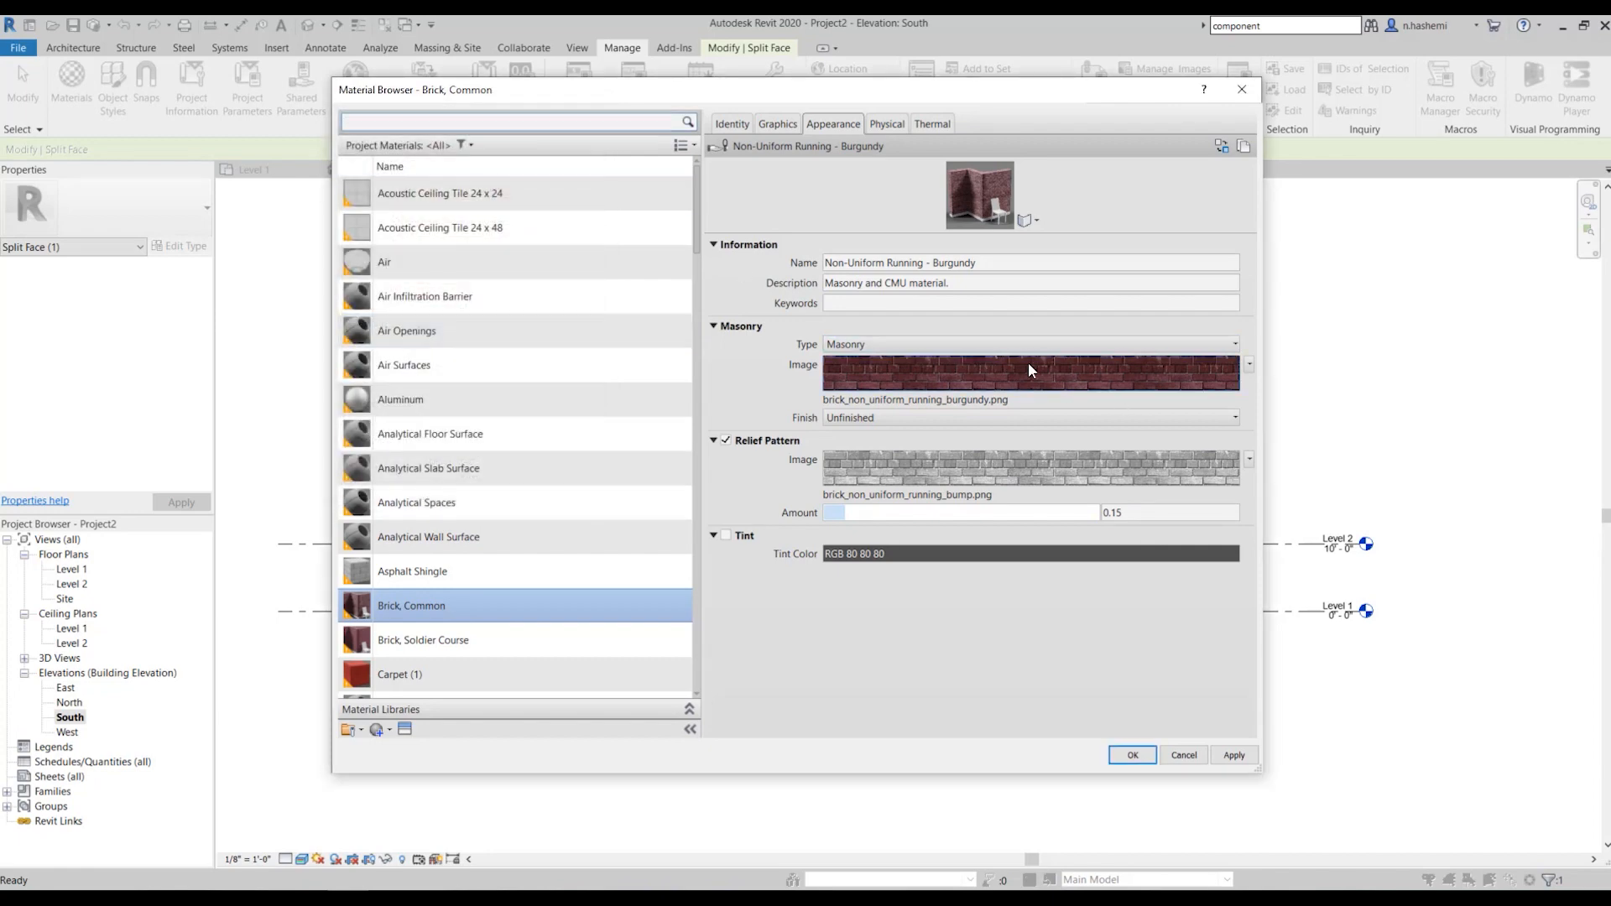
{"action": "left_click", "coordinate": [1077, 376]}
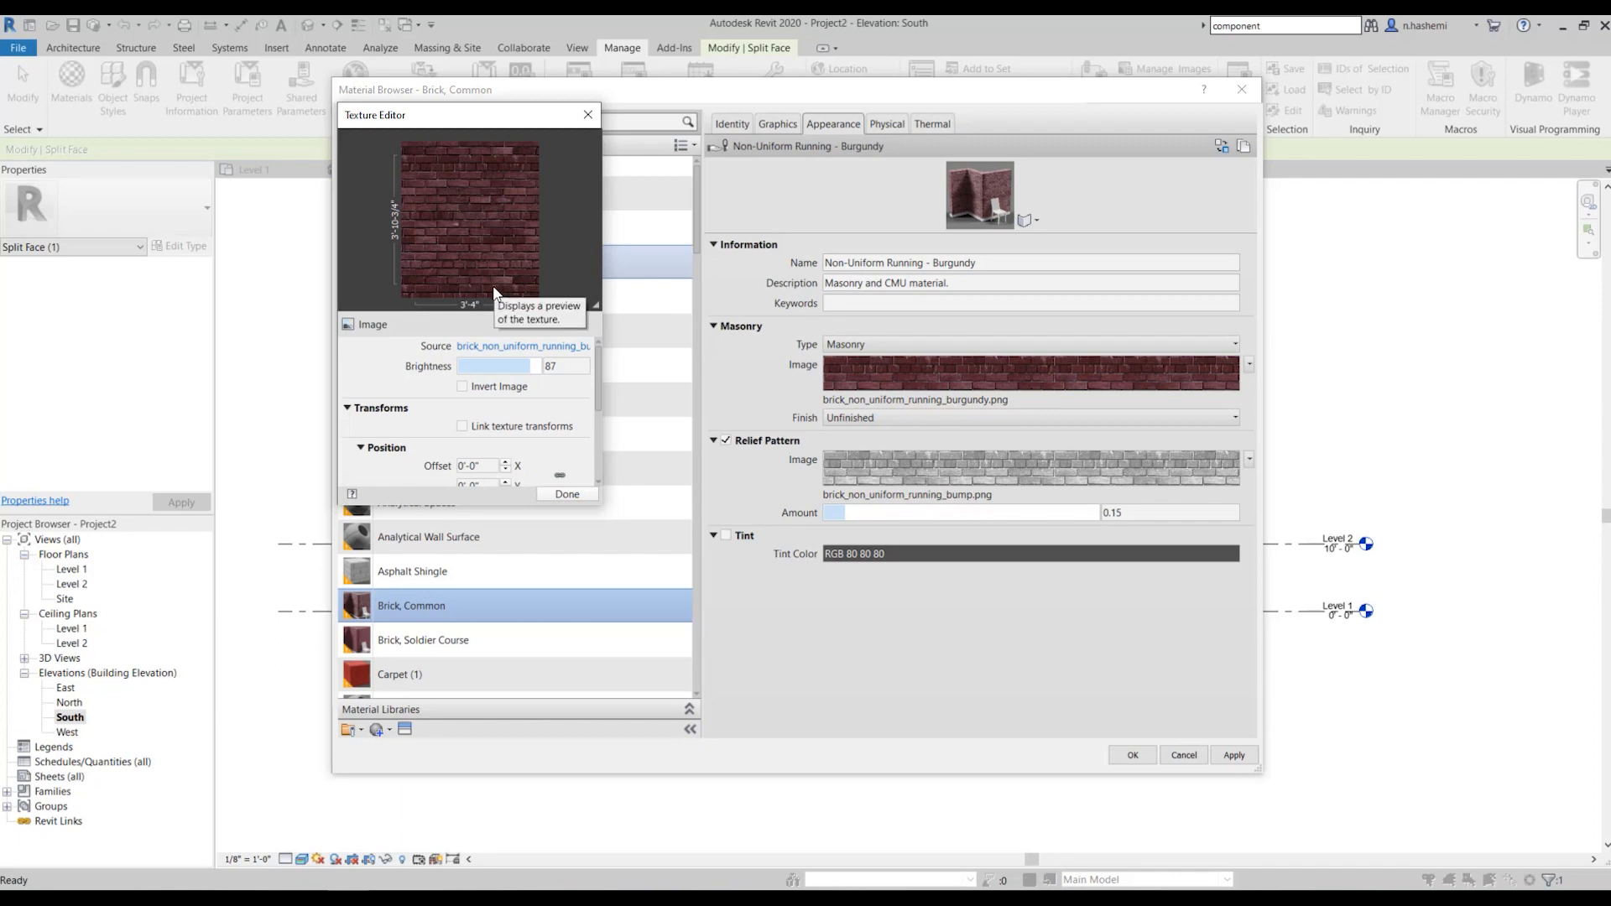
{"action": "scroll", "coordinate": [432, 419], "scroll_direction": "down", "scroll_amount": 3}
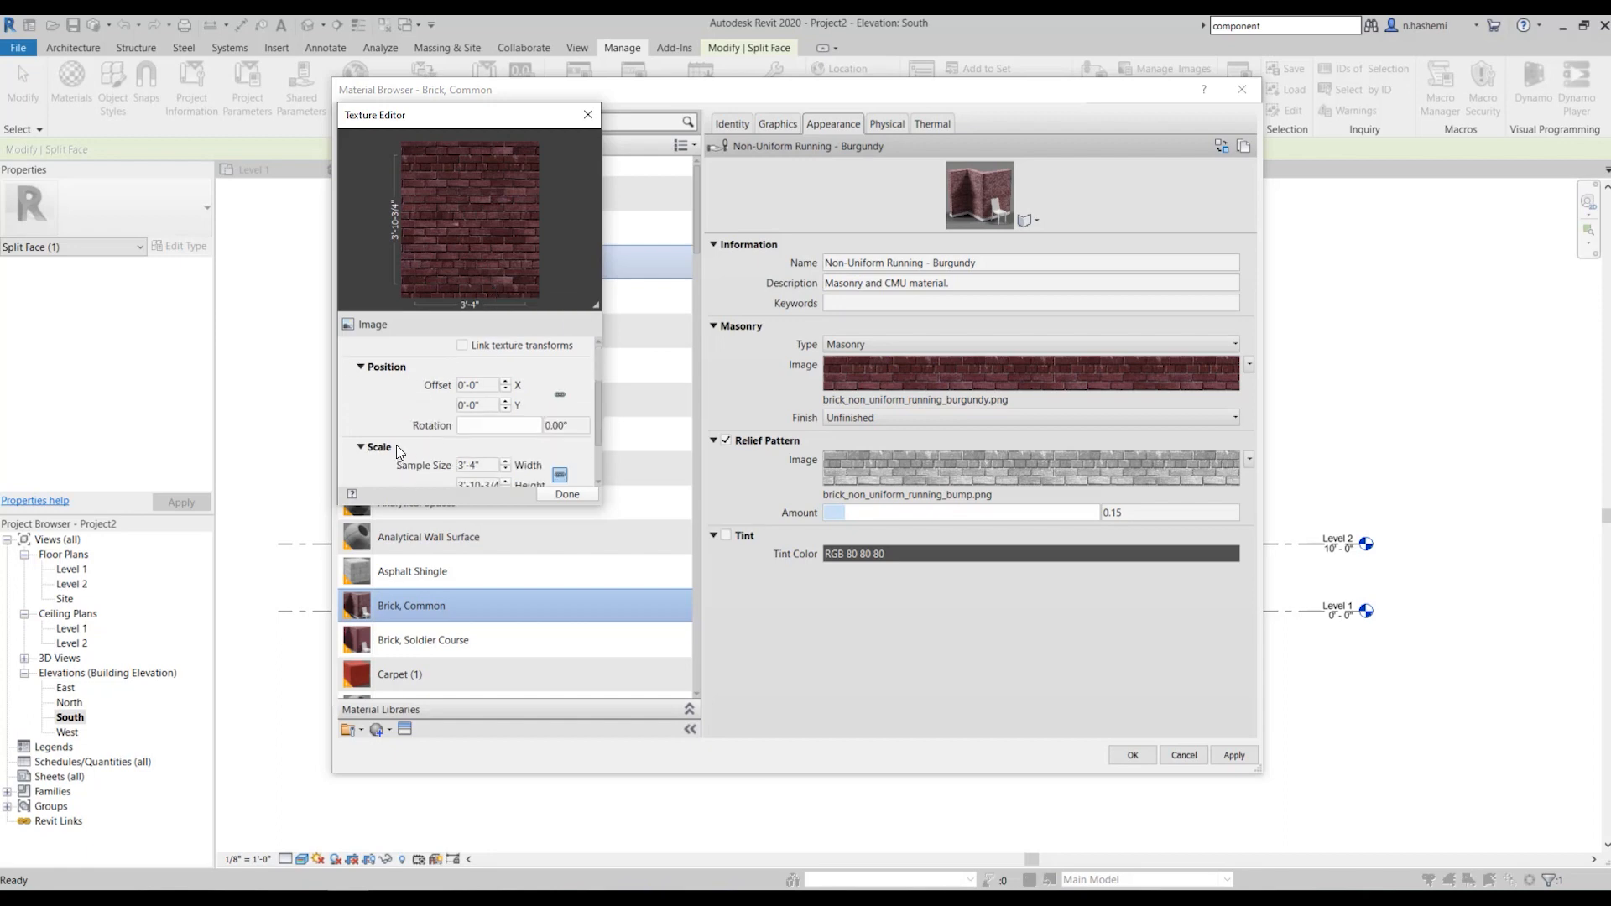
{"action": "left_click_drag", "start_coordinate": [470, 504], "coordinate": [472, 685]}
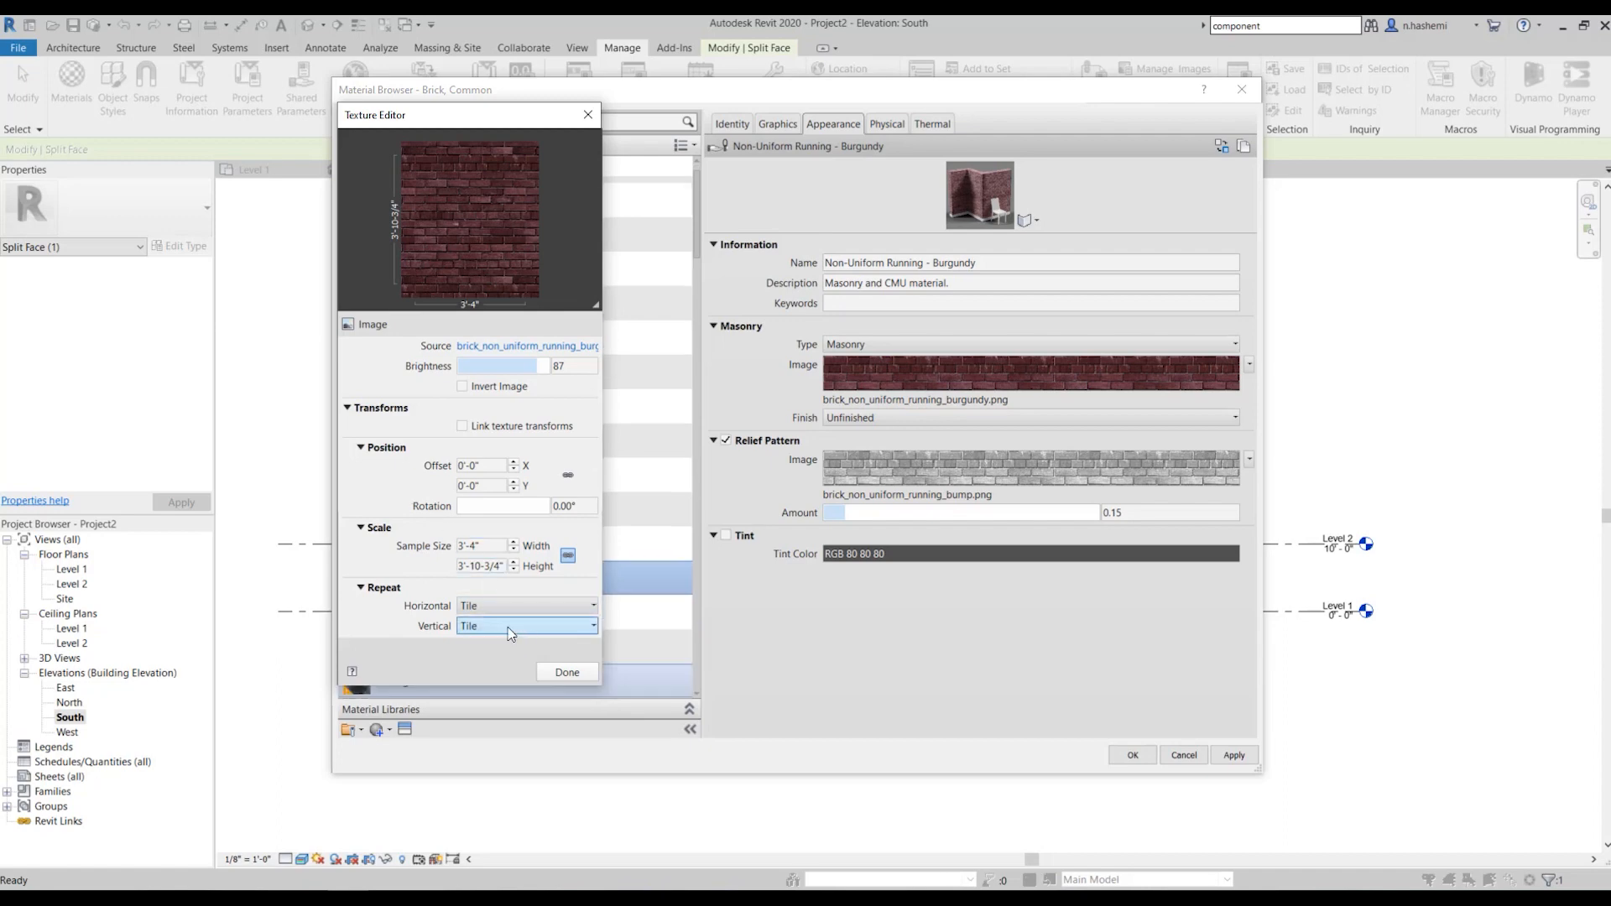
{"action": "left_click", "coordinate": [569, 677]}
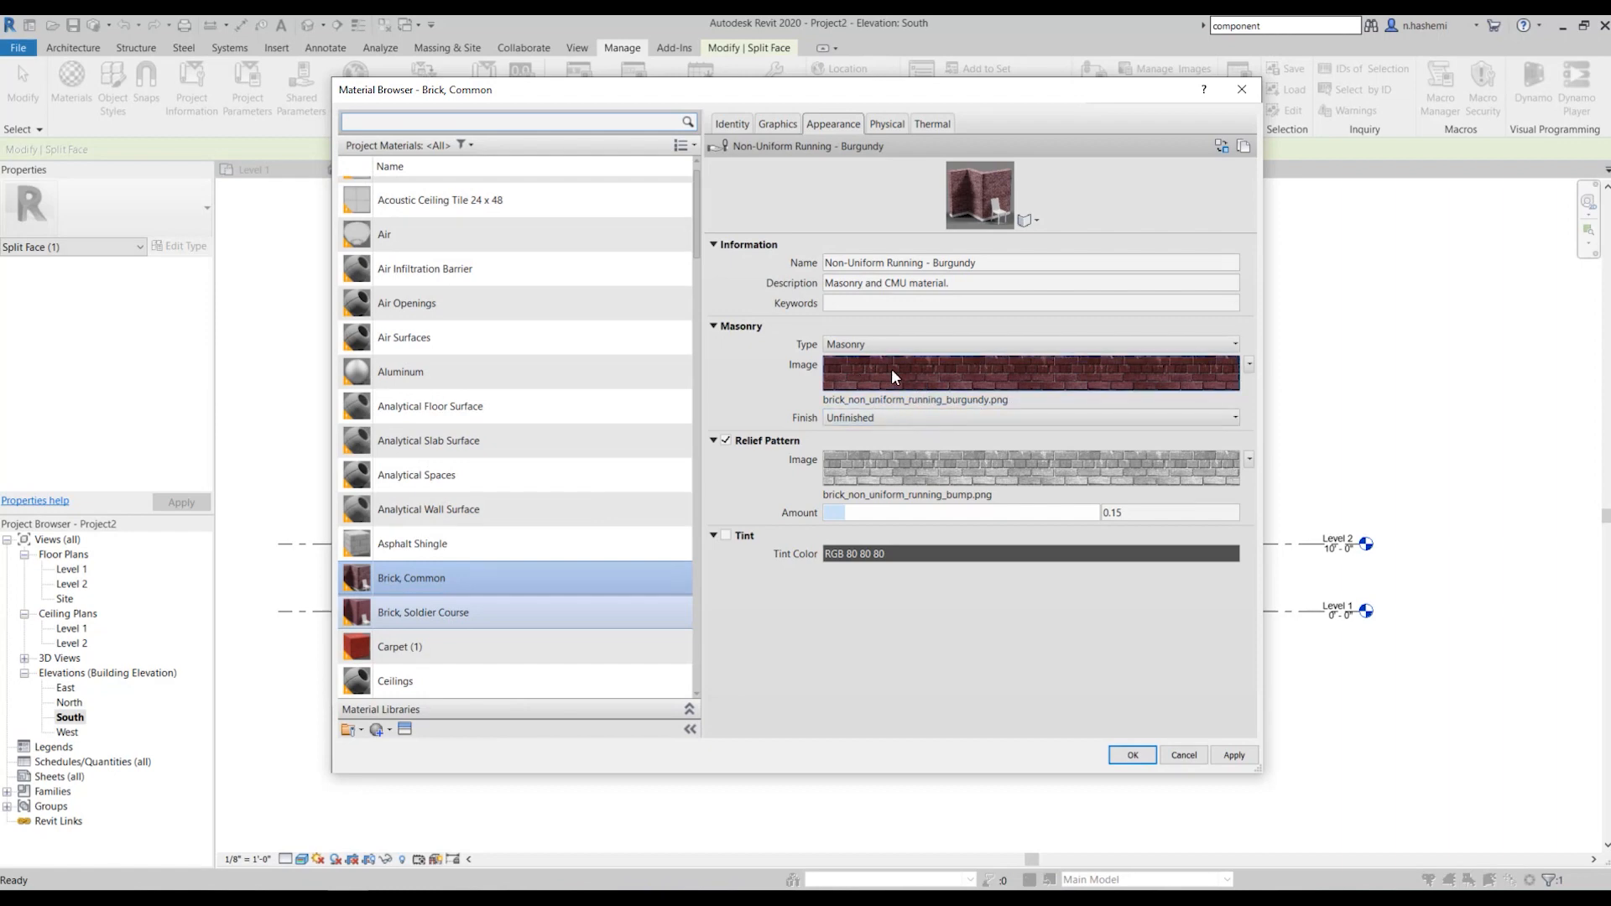
Browse the replacement image files in the Mats folder as thumbnails for the masonry image, without choosing one
{"action": "left_click", "coordinate": [930, 400]}
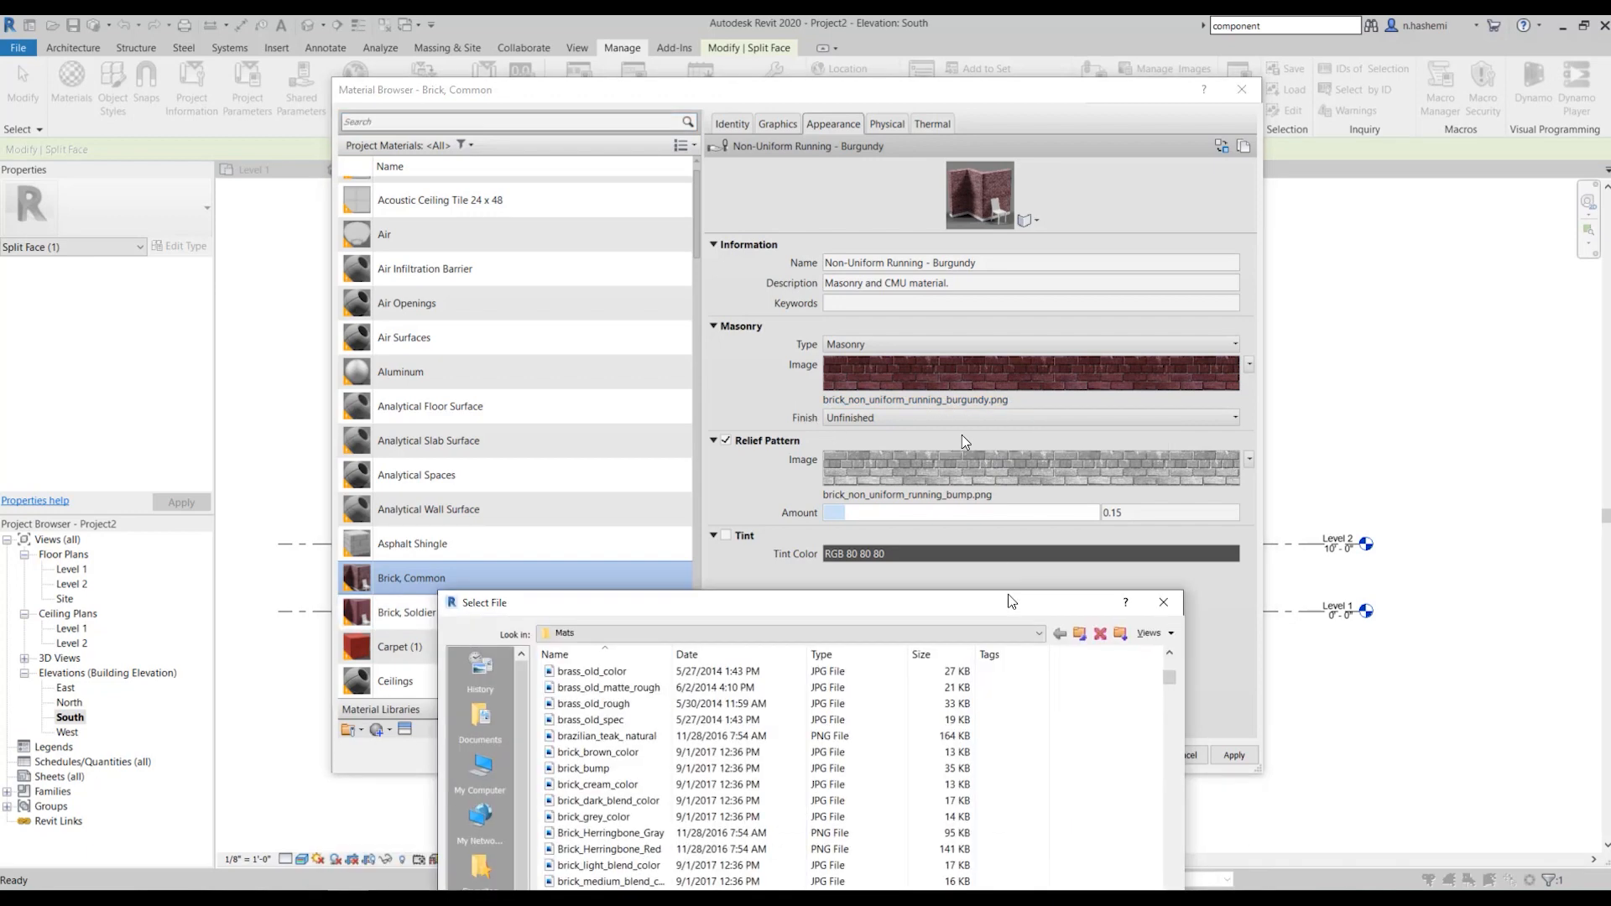
{"action": "left_click_drag", "start_coordinate": [1011, 601], "coordinate": [919, 119]}
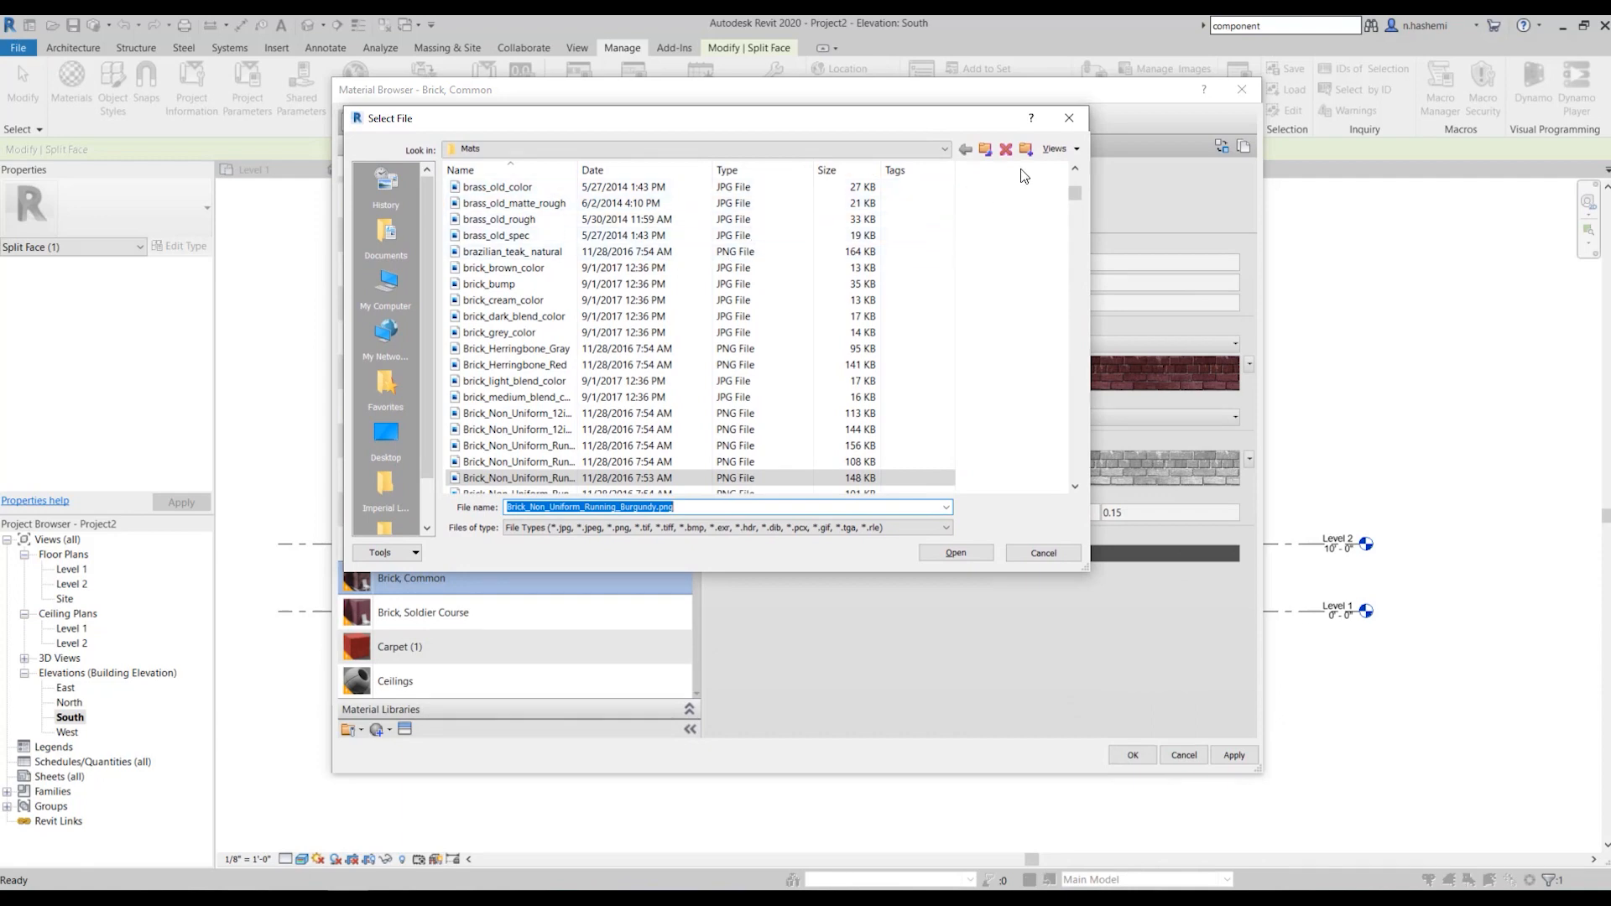
{"action": "left_click", "coordinate": [1055, 149]}
{"action": "left_click", "coordinate": [1064, 199]}
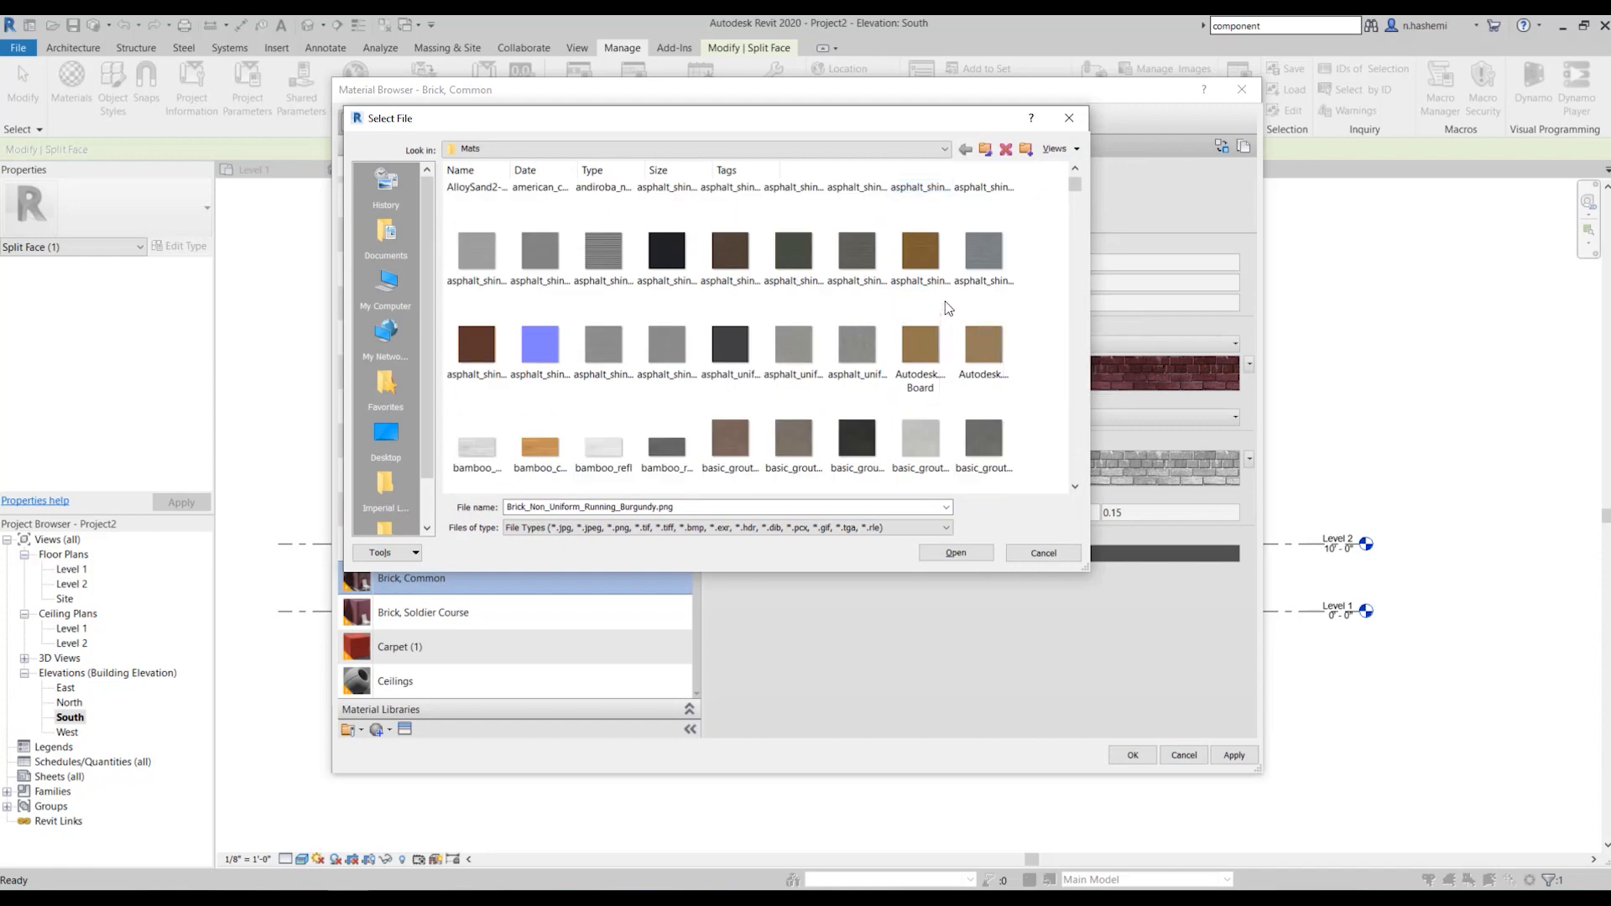
{"action": "scroll", "coordinate": [947, 308], "scroll_direction": "up", "scroll_amount": 2}
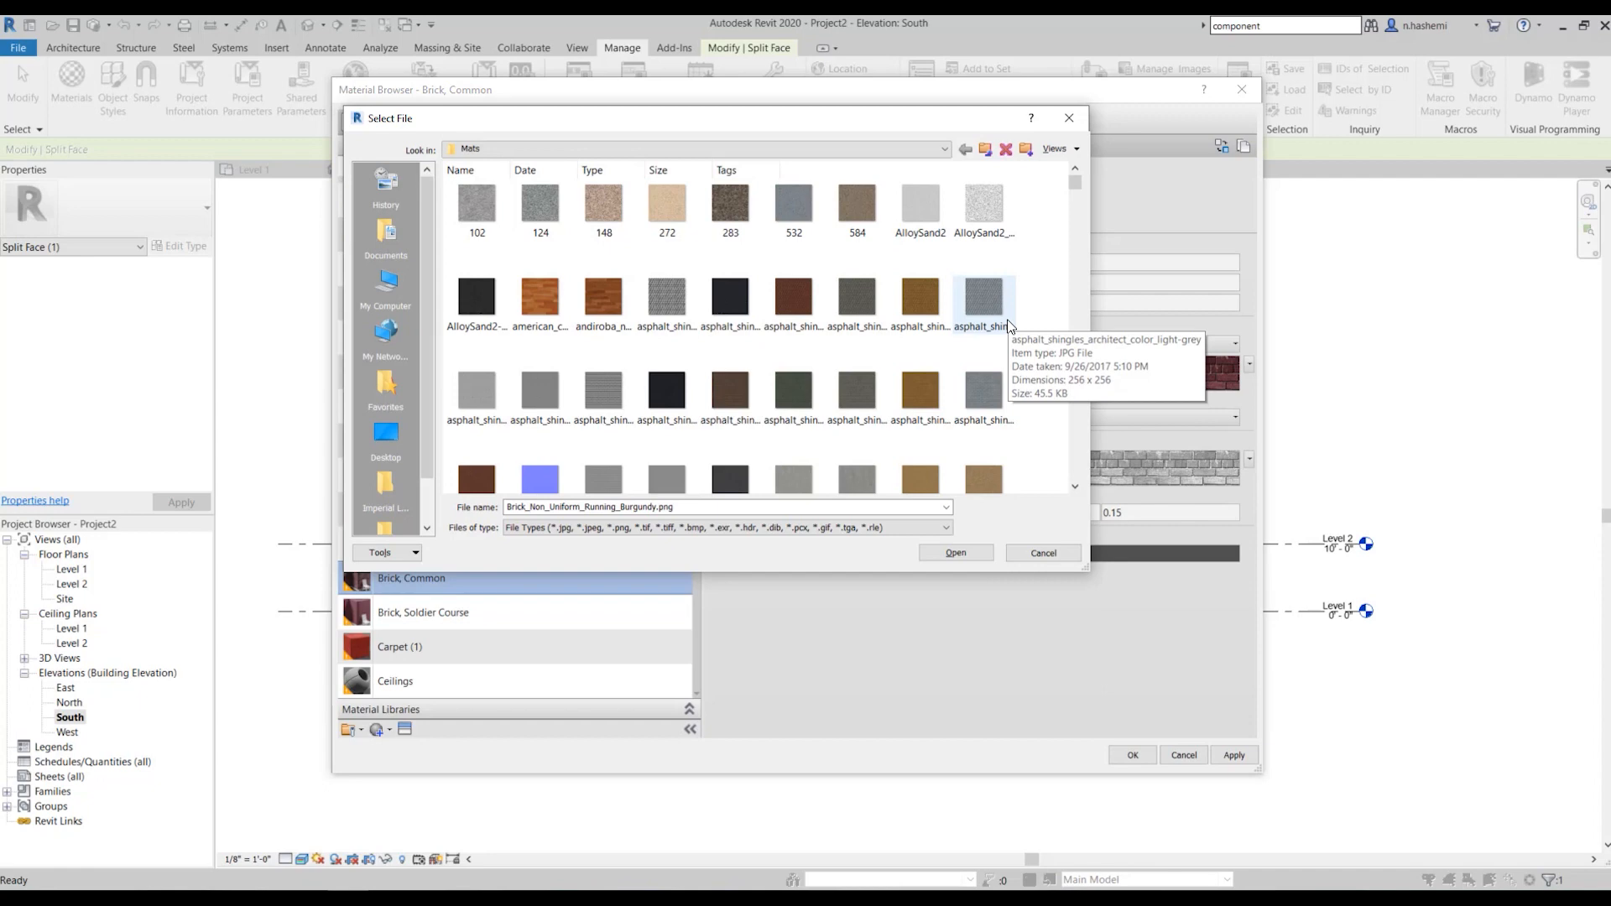
{"action": "scroll", "coordinate": [733, 376], "scroll_direction": "down", "scroll_amount": 5}
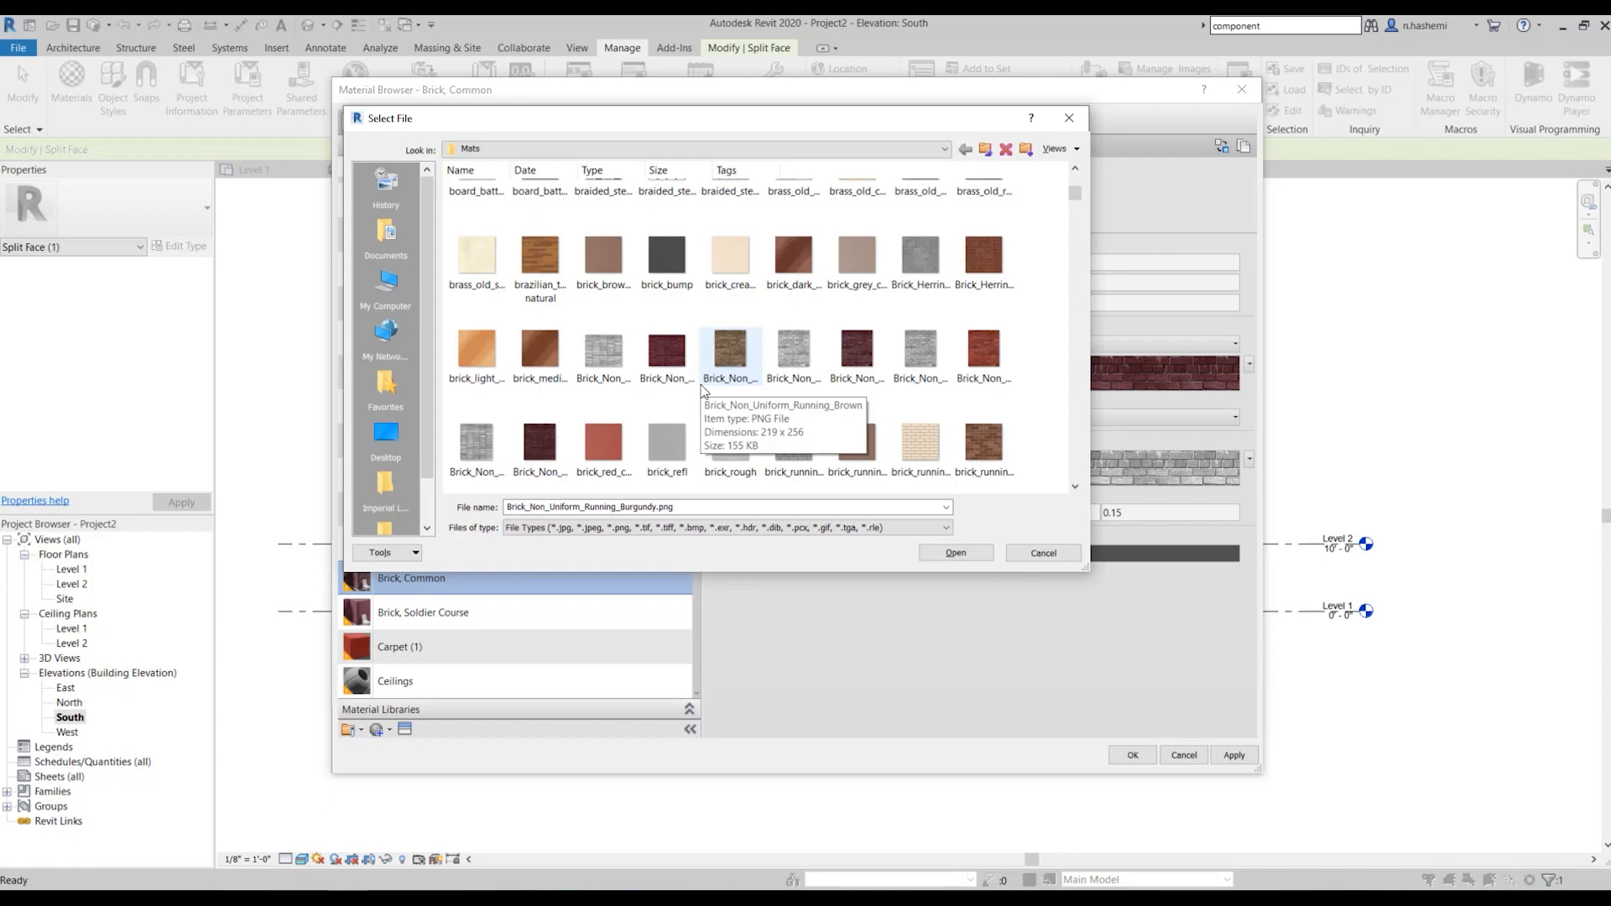
{"action": "scroll", "coordinate": [729, 425], "scroll_direction": "down", "scroll_amount": 5}
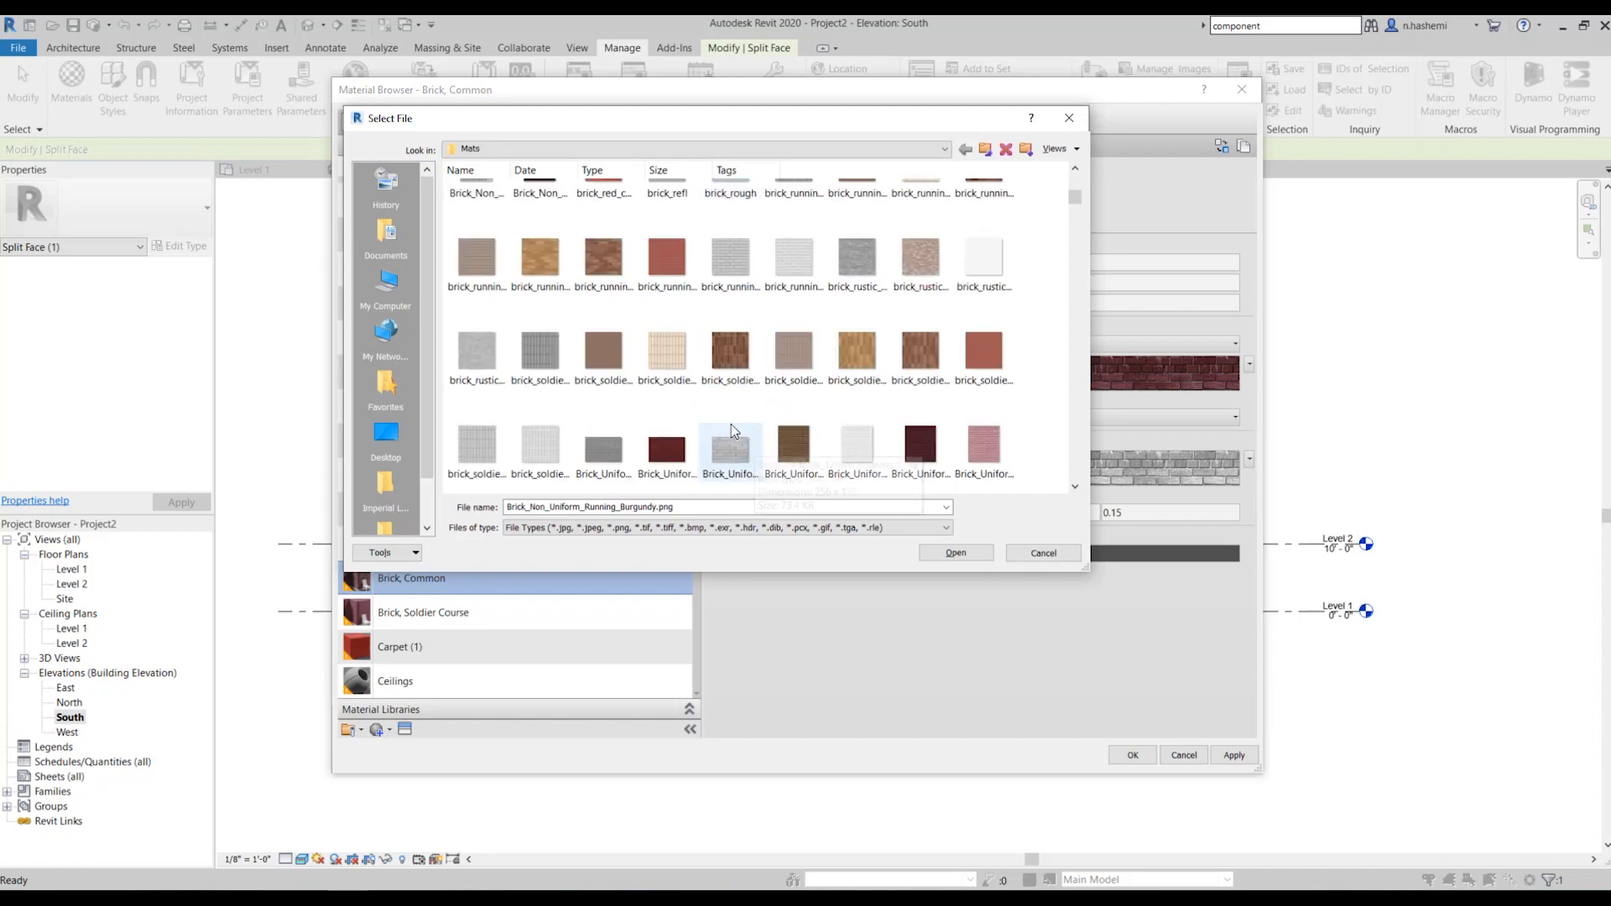
{"action": "left_click", "coordinate": [1043, 553]}
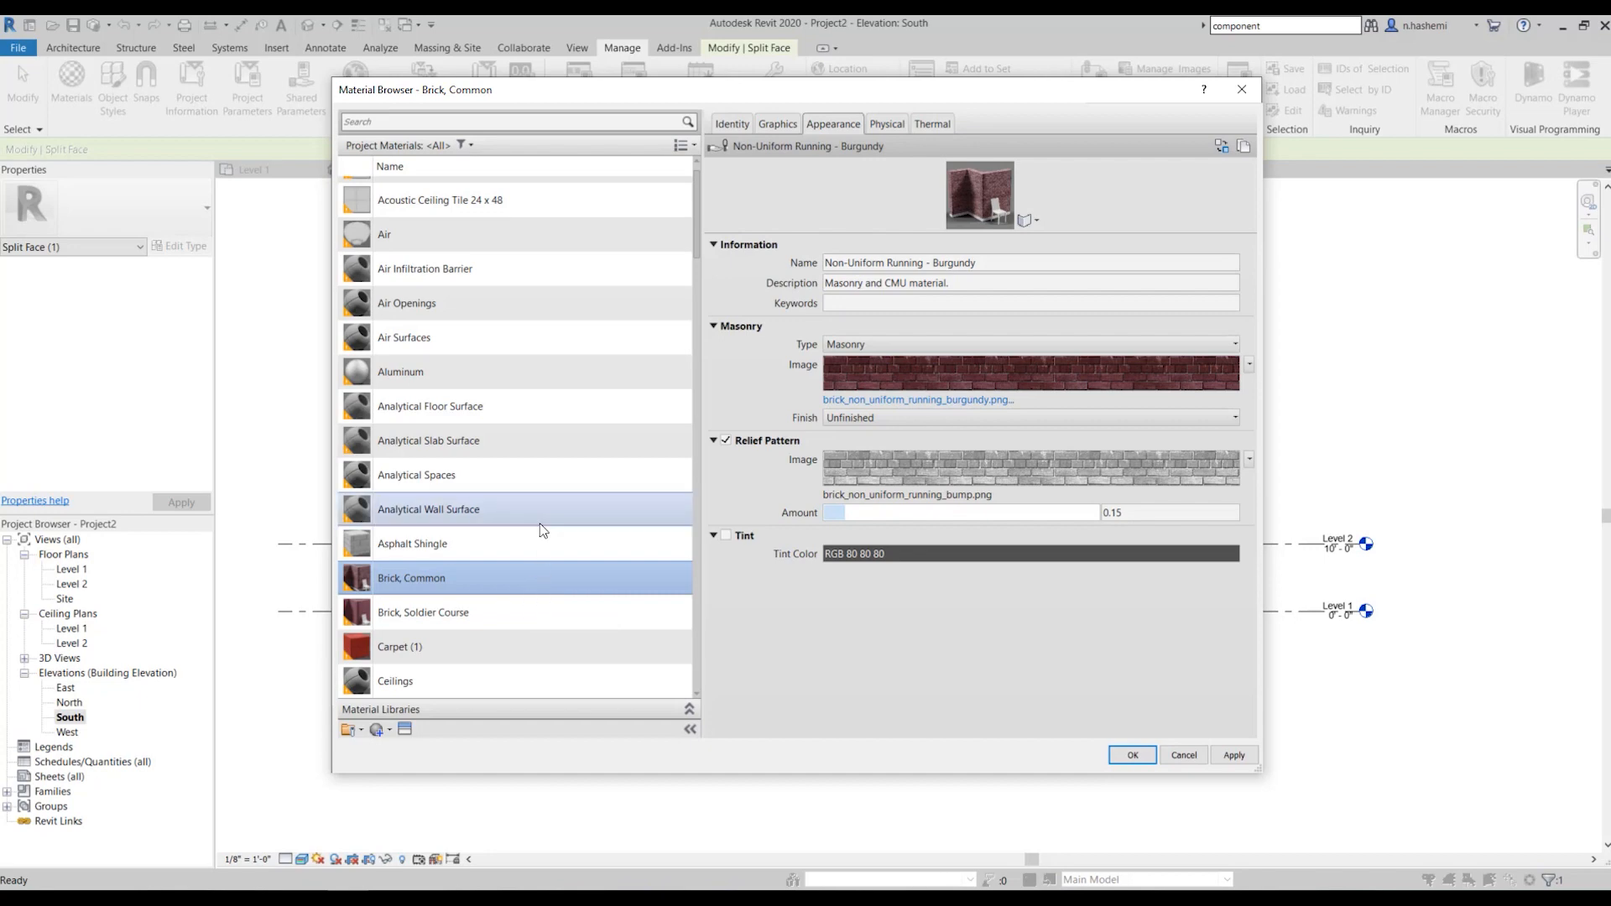
Inspect the appearance settings of Carpet (1), including its bump option, without changing them
{"action": "scroll", "coordinate": [504, 583], "scroll_direction": "down", "scroll_amount": 1}
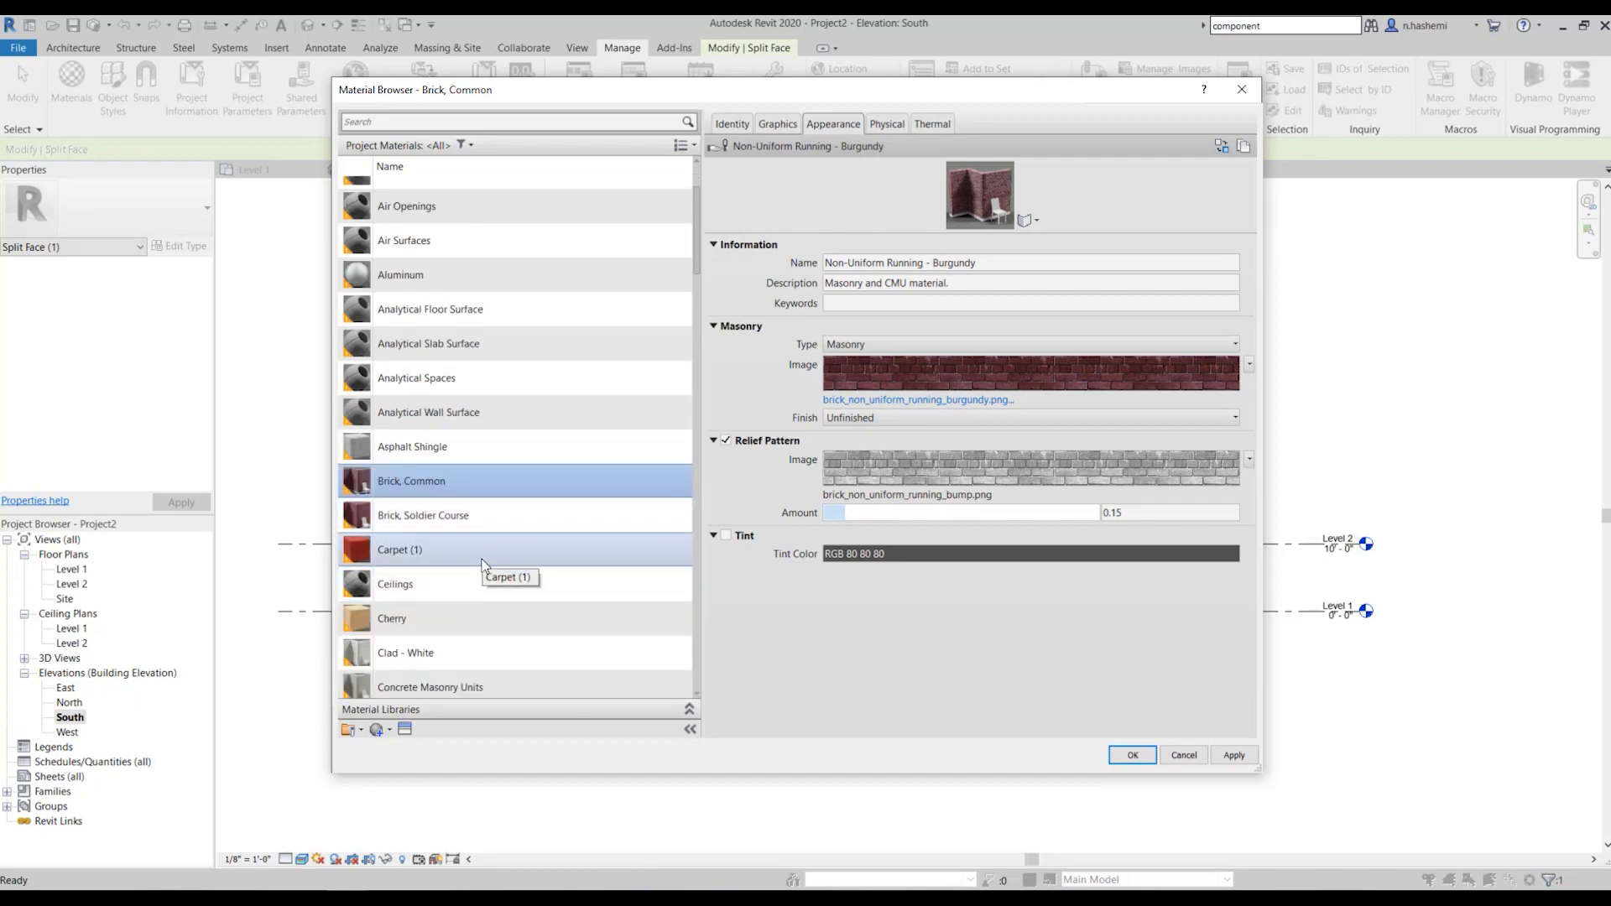
{"action": "left_click", "coordinate": [484, 563]}
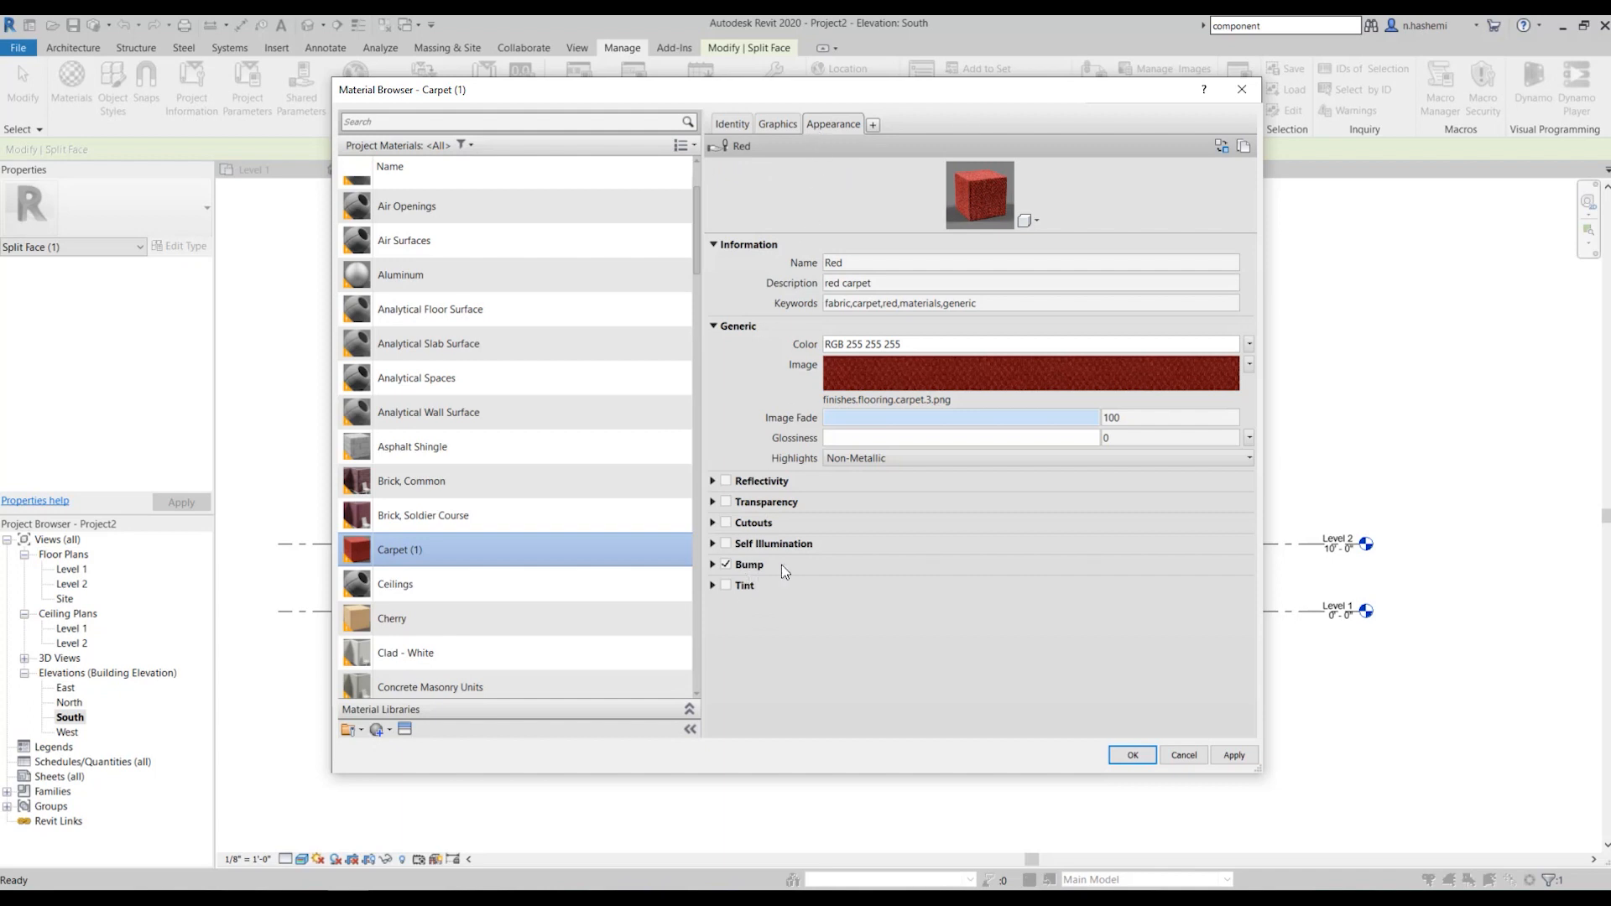
{"action": "left_click", "coordinate": [727, 565]}
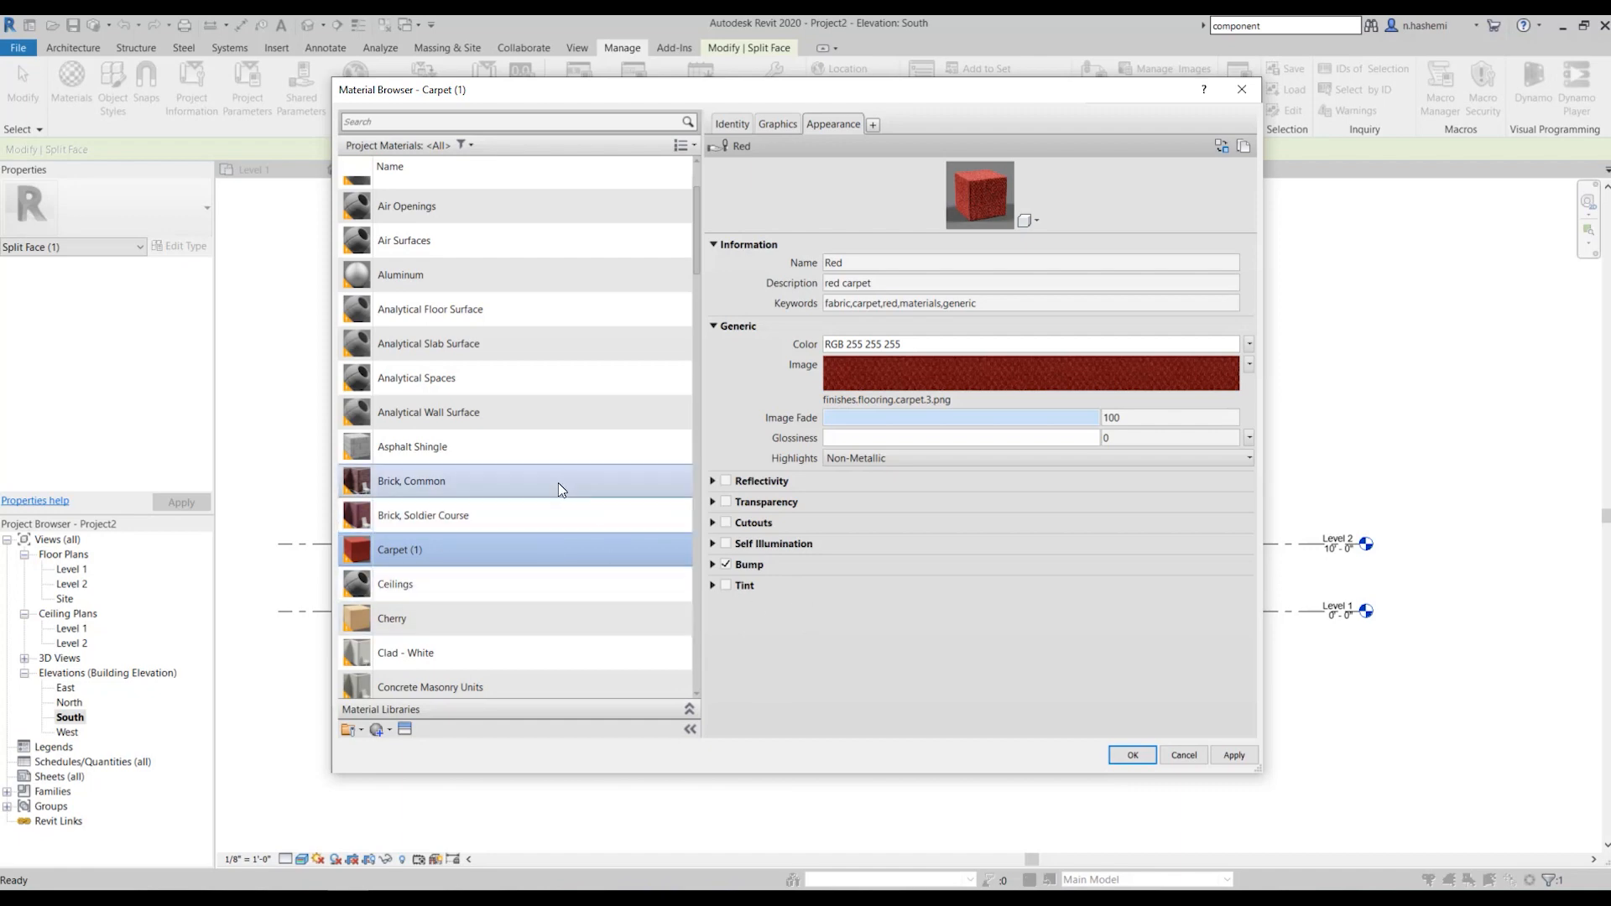
{"action": "left_click", "coordinate": [503, 123]}
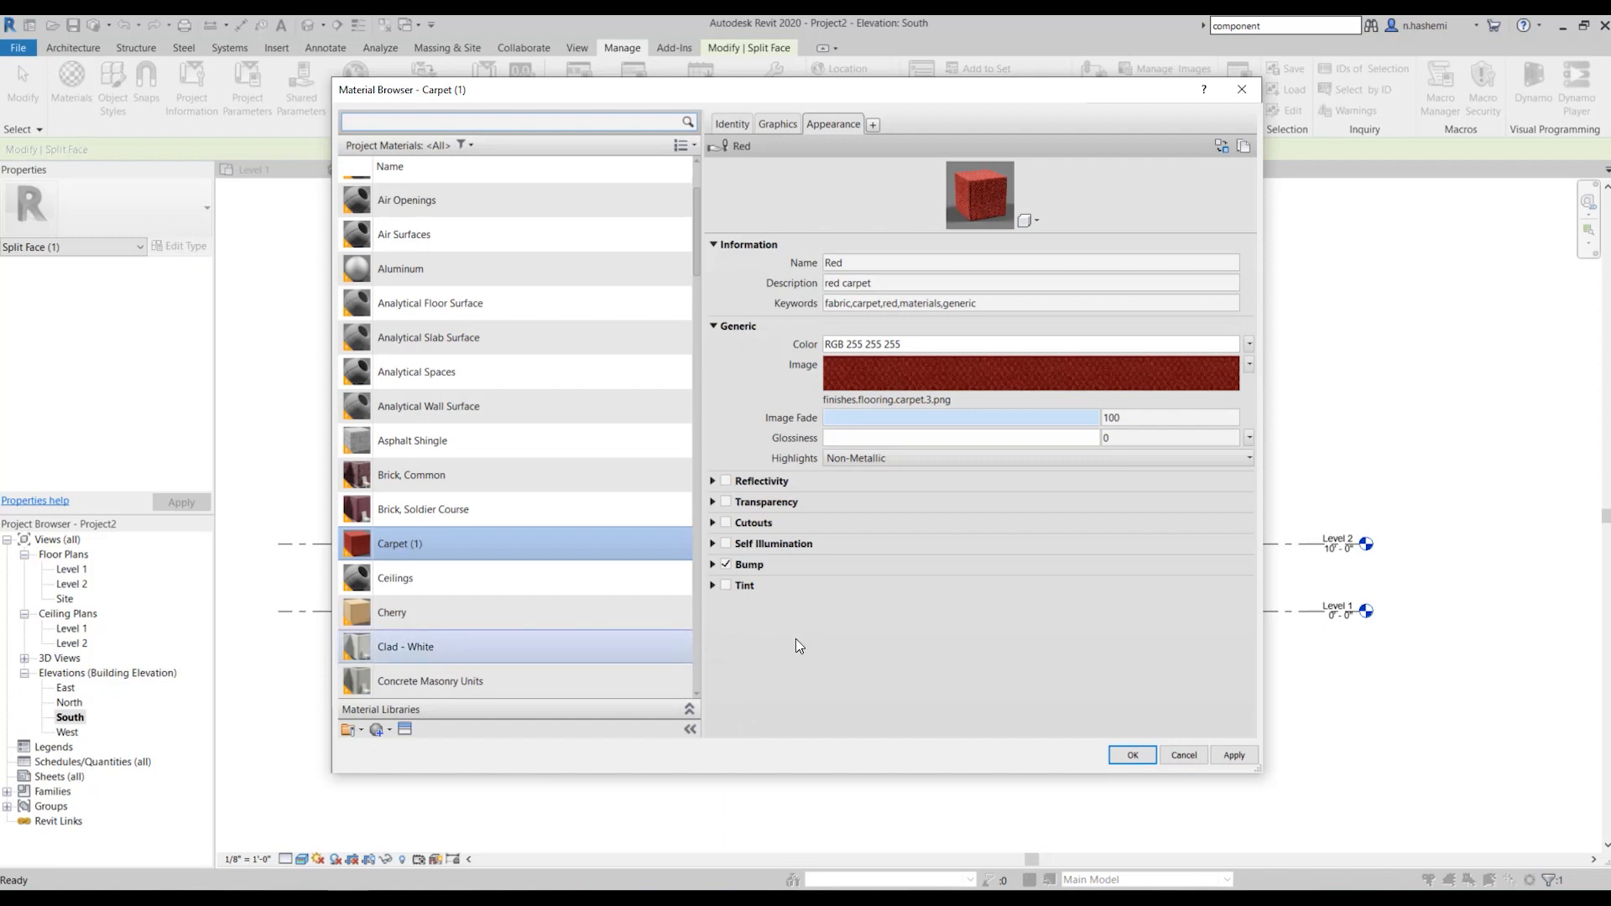
Show the material libraries and browse the Glass, Ceramic and Masonry categories of AEC Materials
{"action": "left_click", "coordinate": [690, 710]}
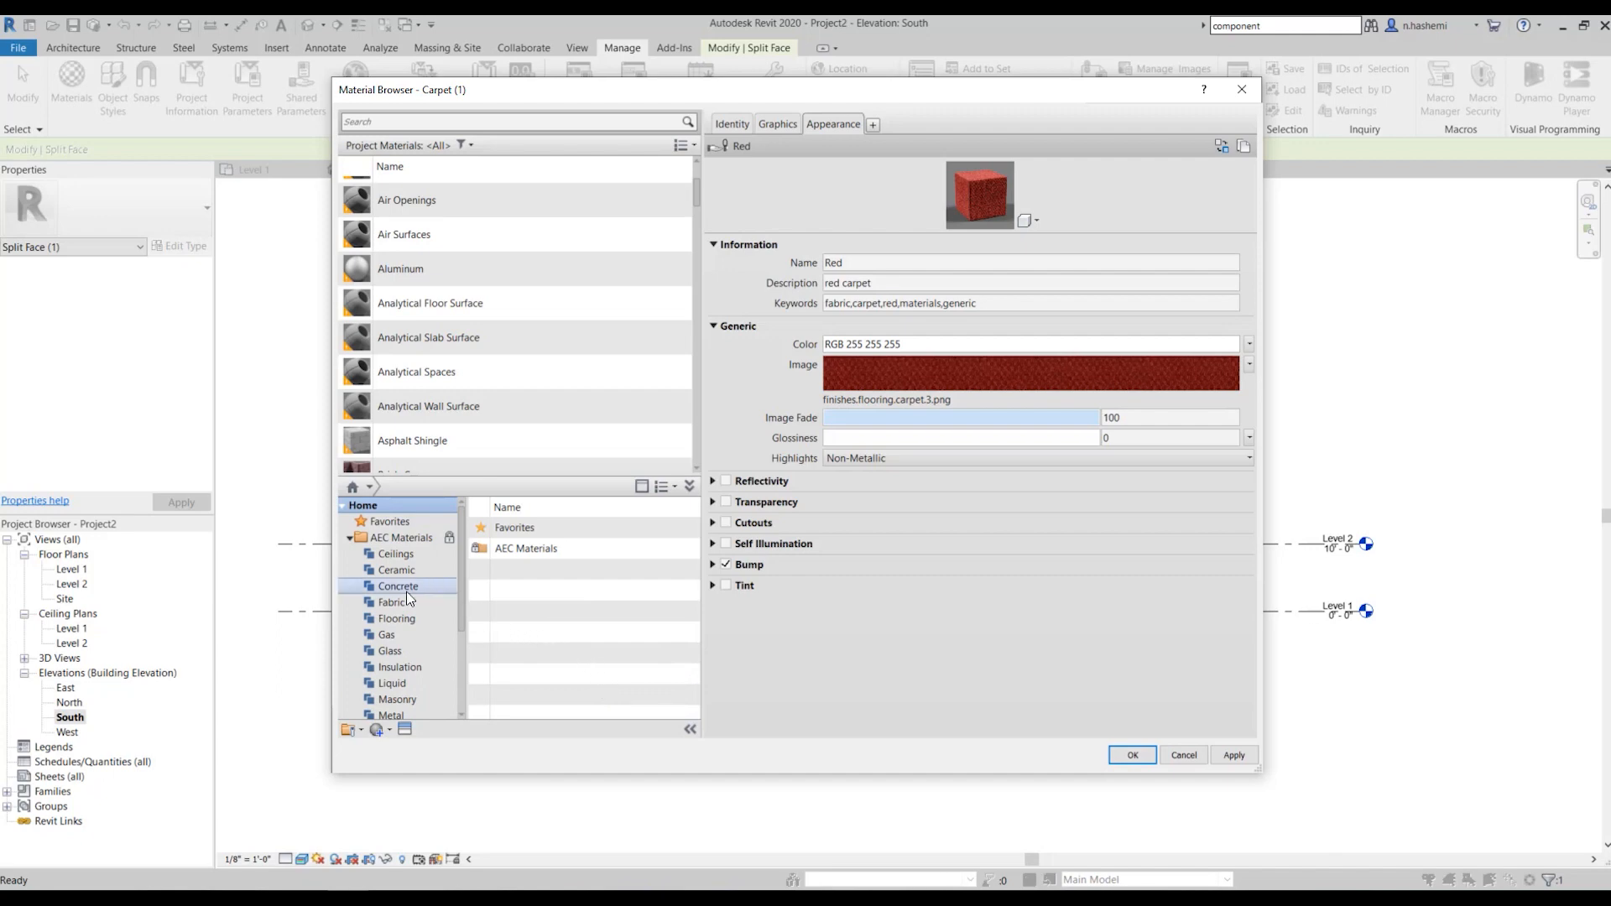
{"action": "left_click", "coordinate": [411, 651]}
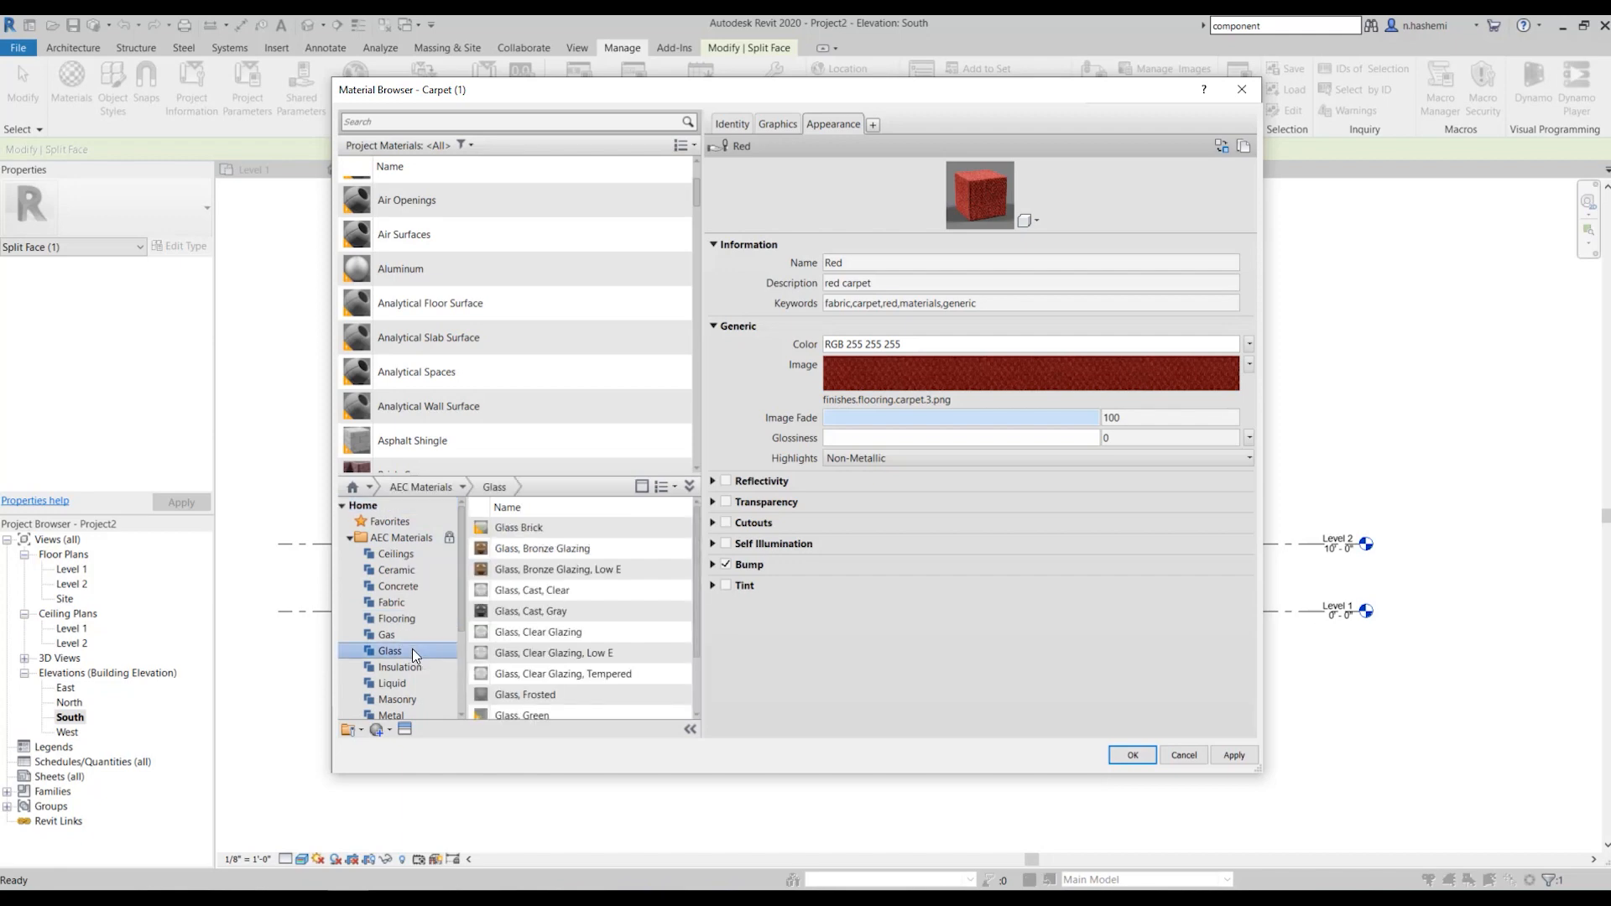
{"action": "left_click", "coordinate": [415, 571]}
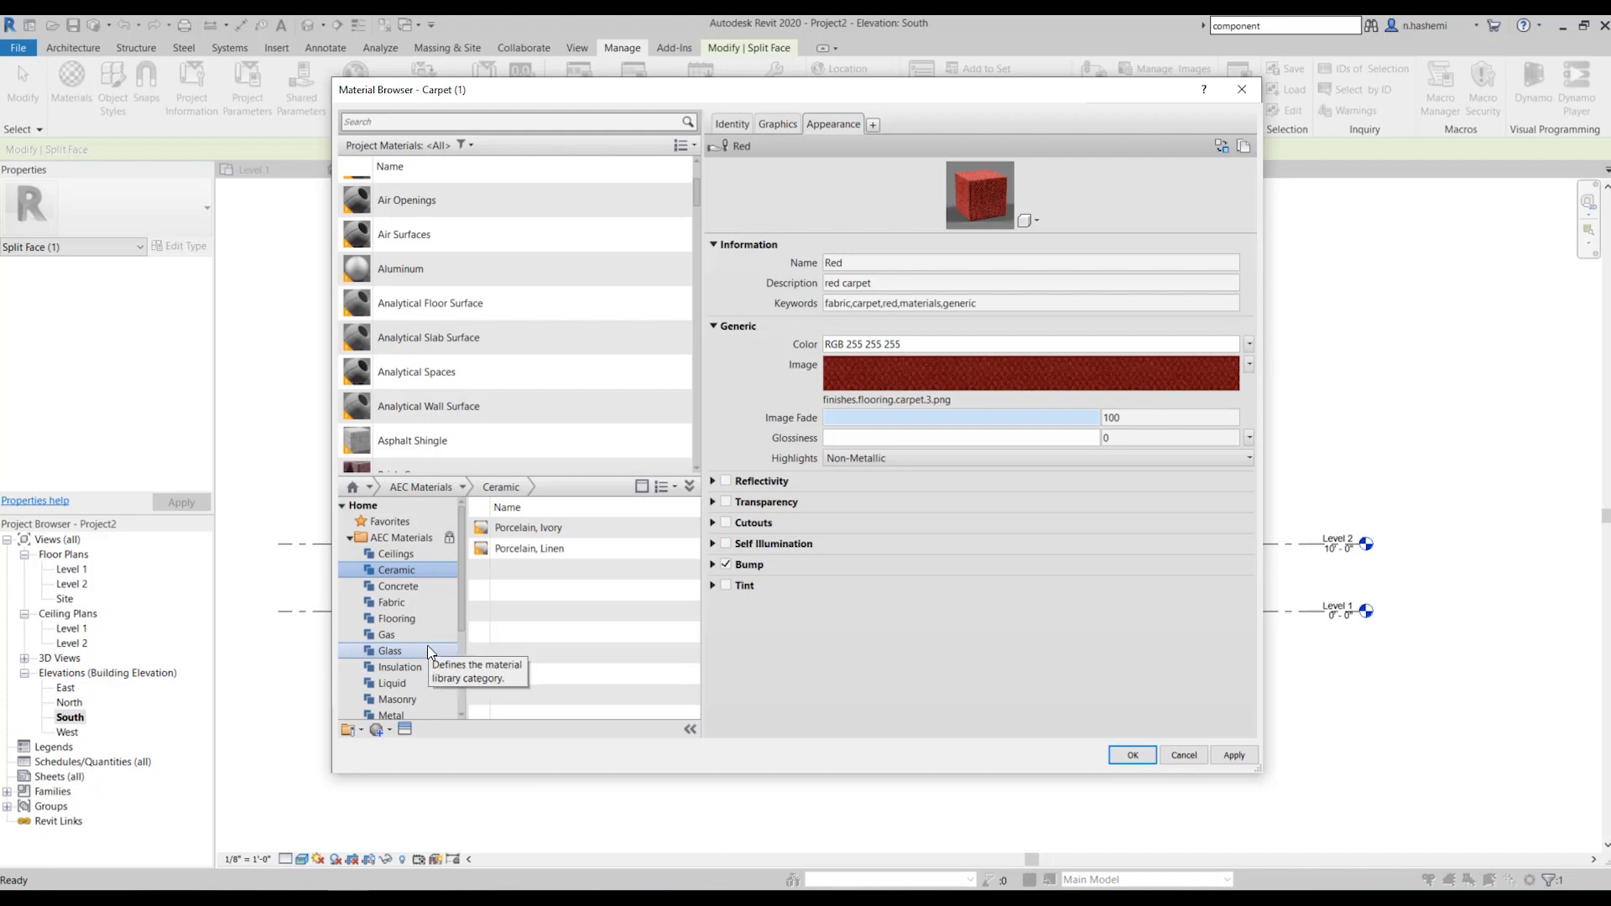
{"action": "left_click", "coordinate": [399, 700]}
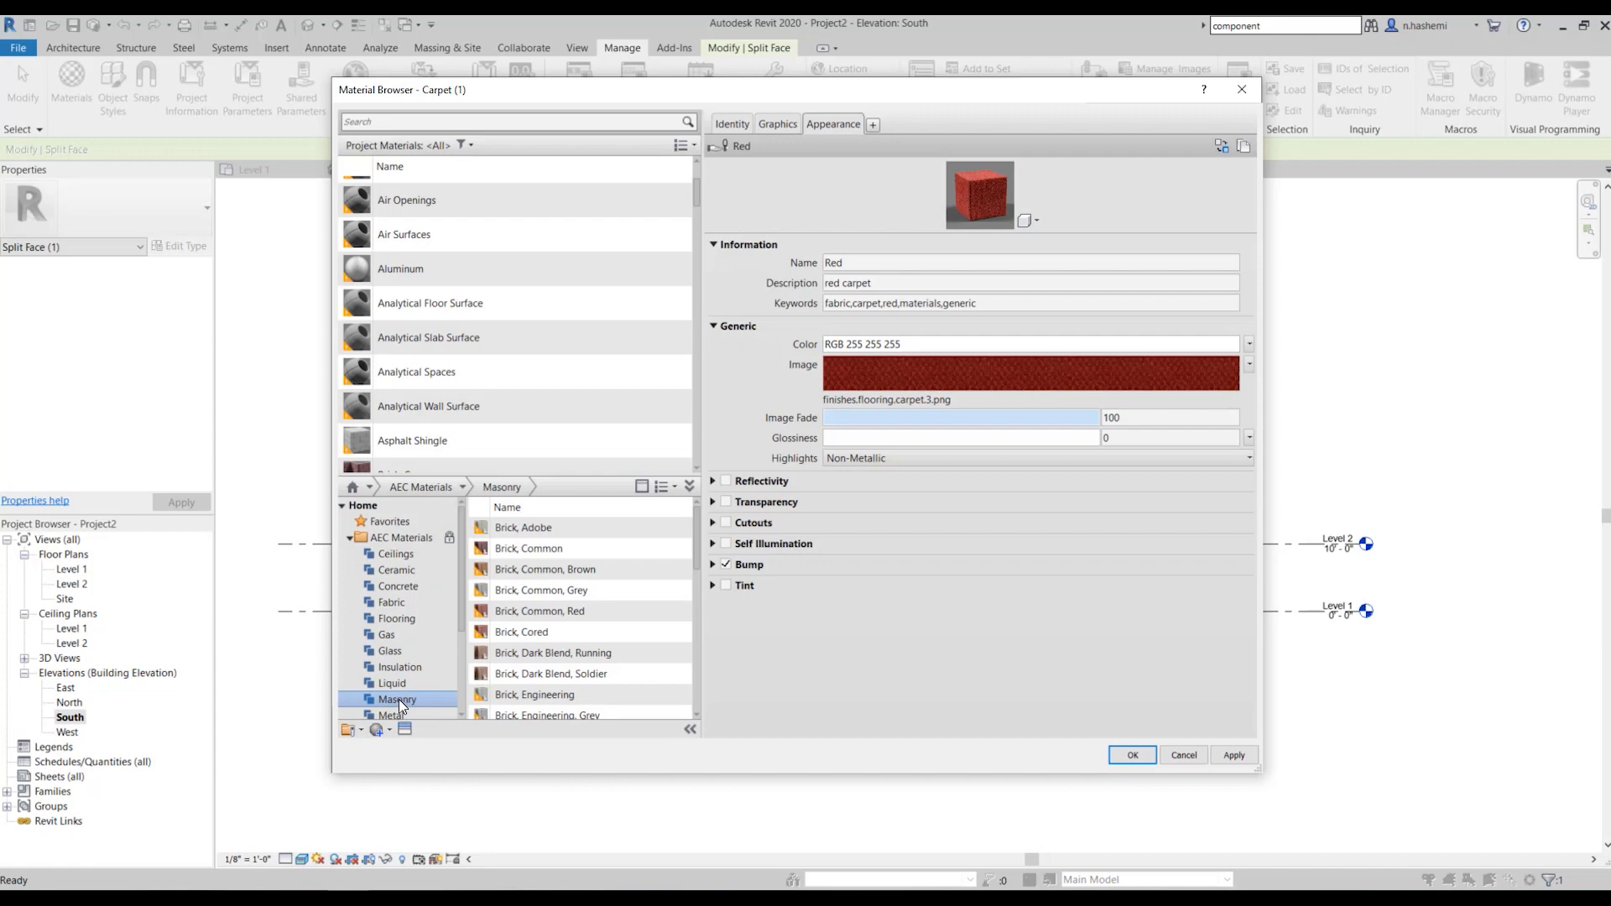
Add Brick, Common, Red from the Masonry library to the project materials and review it in the project list
{"action": "left_click", "coordinate": [556, 608]}
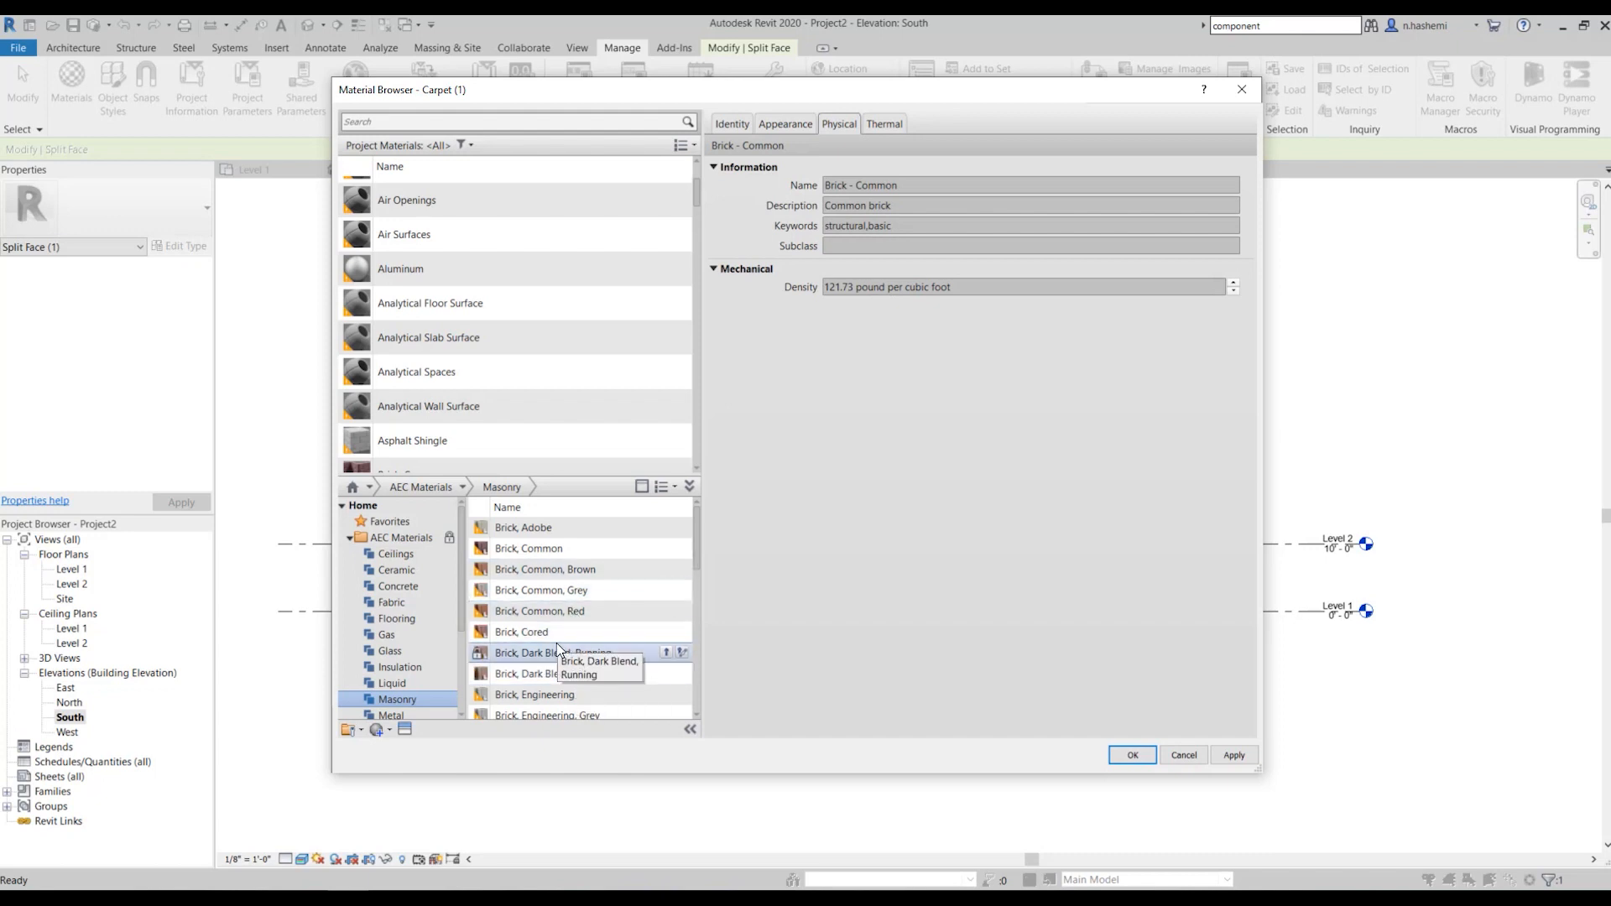
{"action": "scroll", "coordinate": [557, 366], "scroll_direction": "down", "scroll_amount": 1}
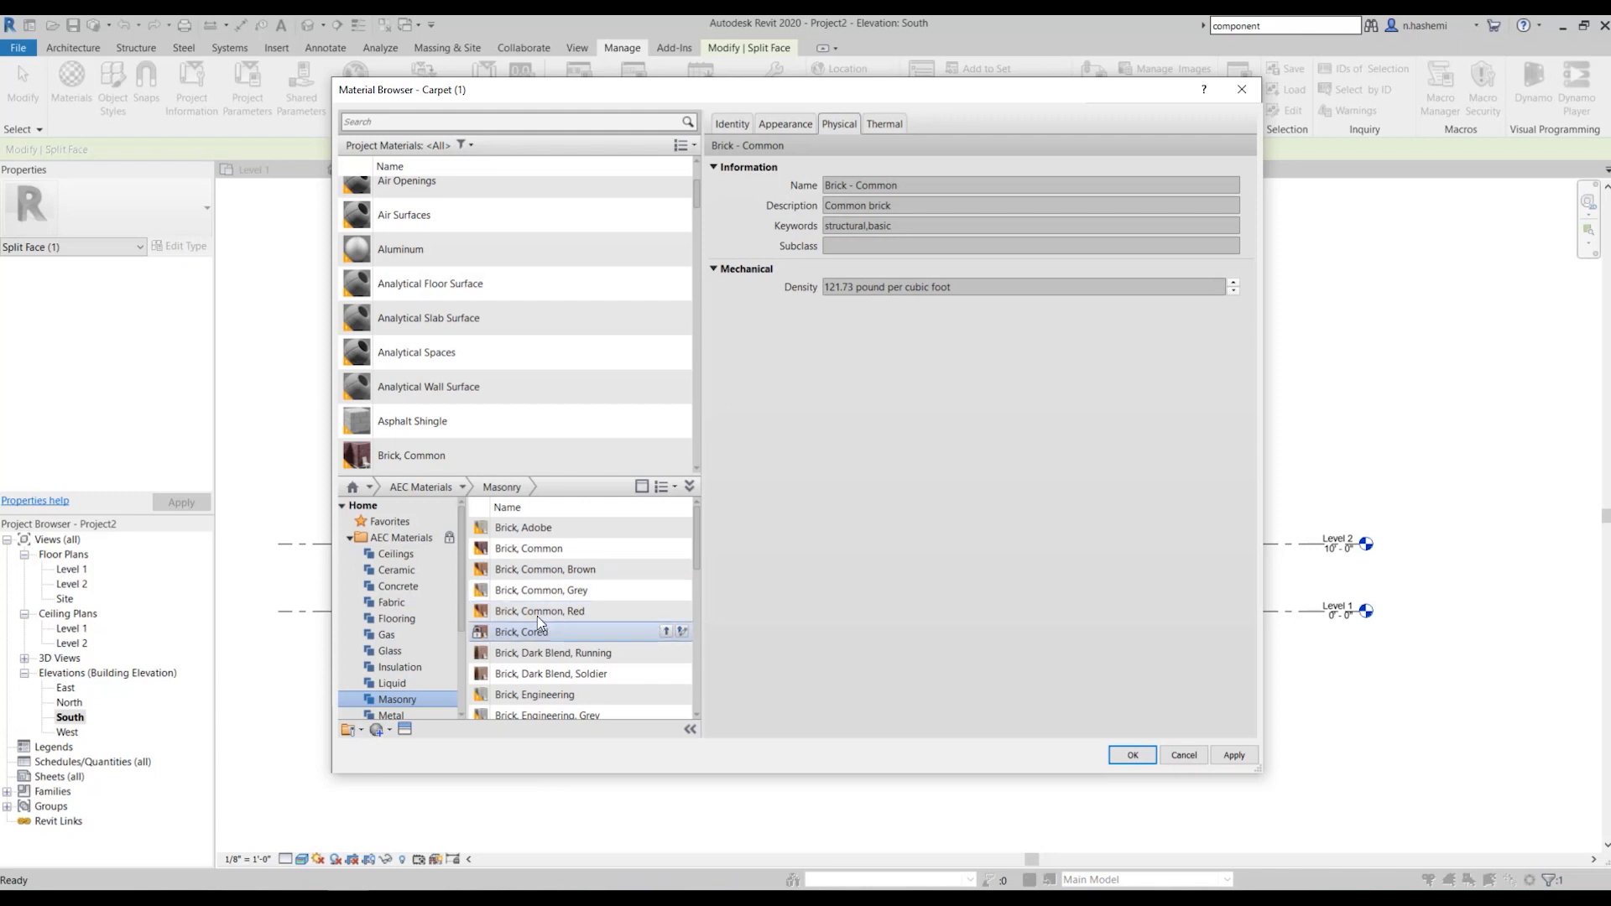
{"action": "left_click", "coordinate": [666, 611]}
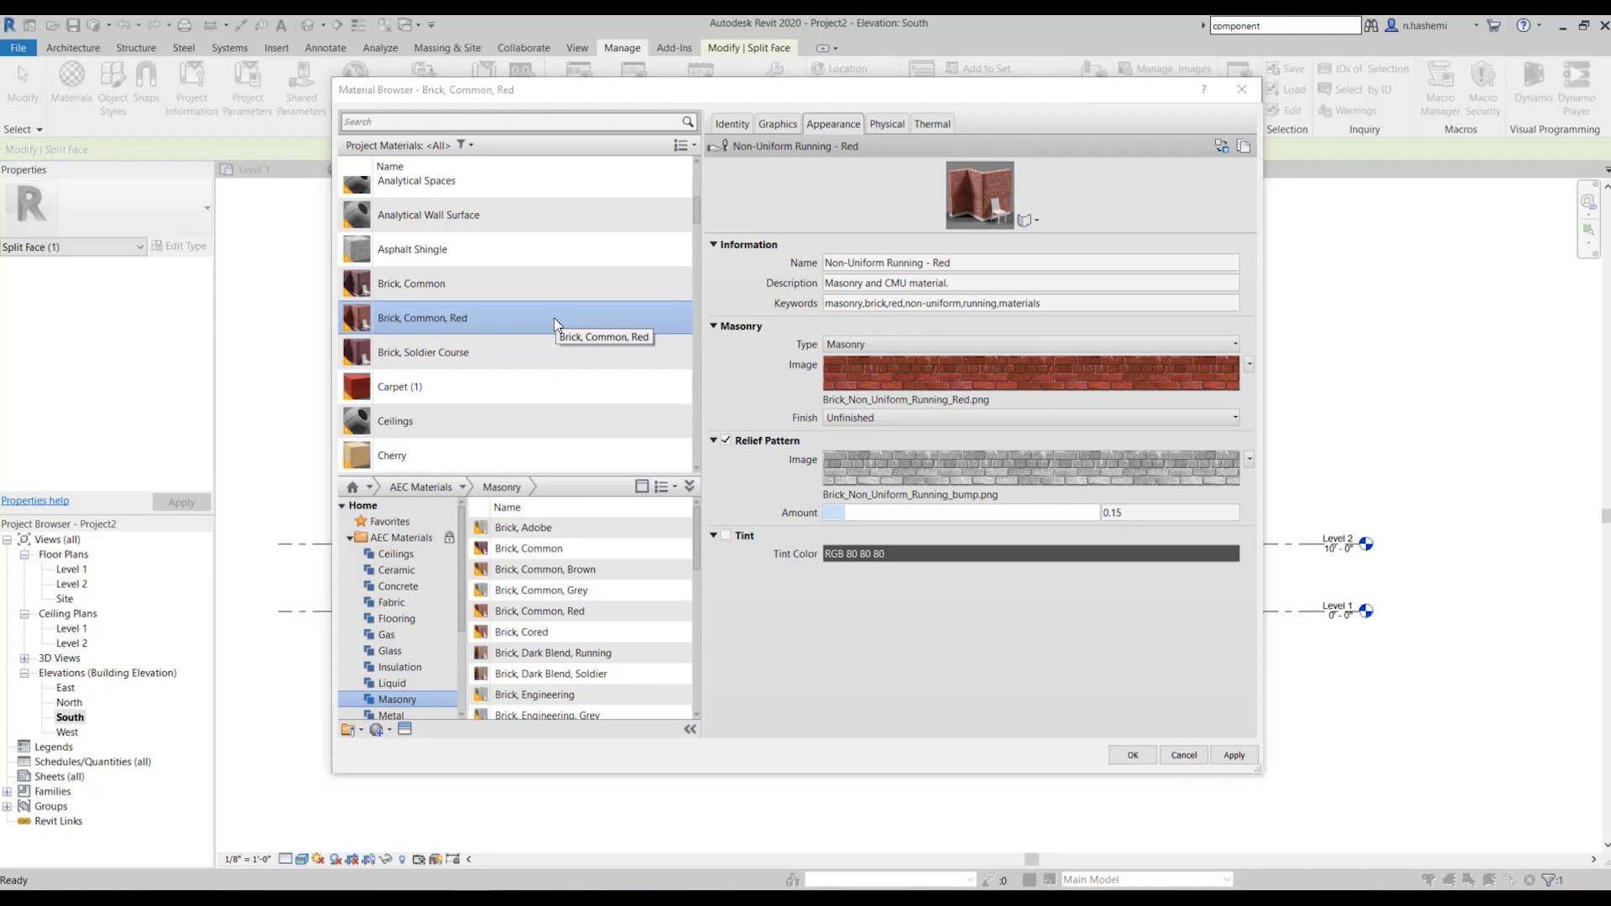
{"action": "scroll", "coordinate": [437, 214], "scroll_direction": "up", "scroll_amount": 1}
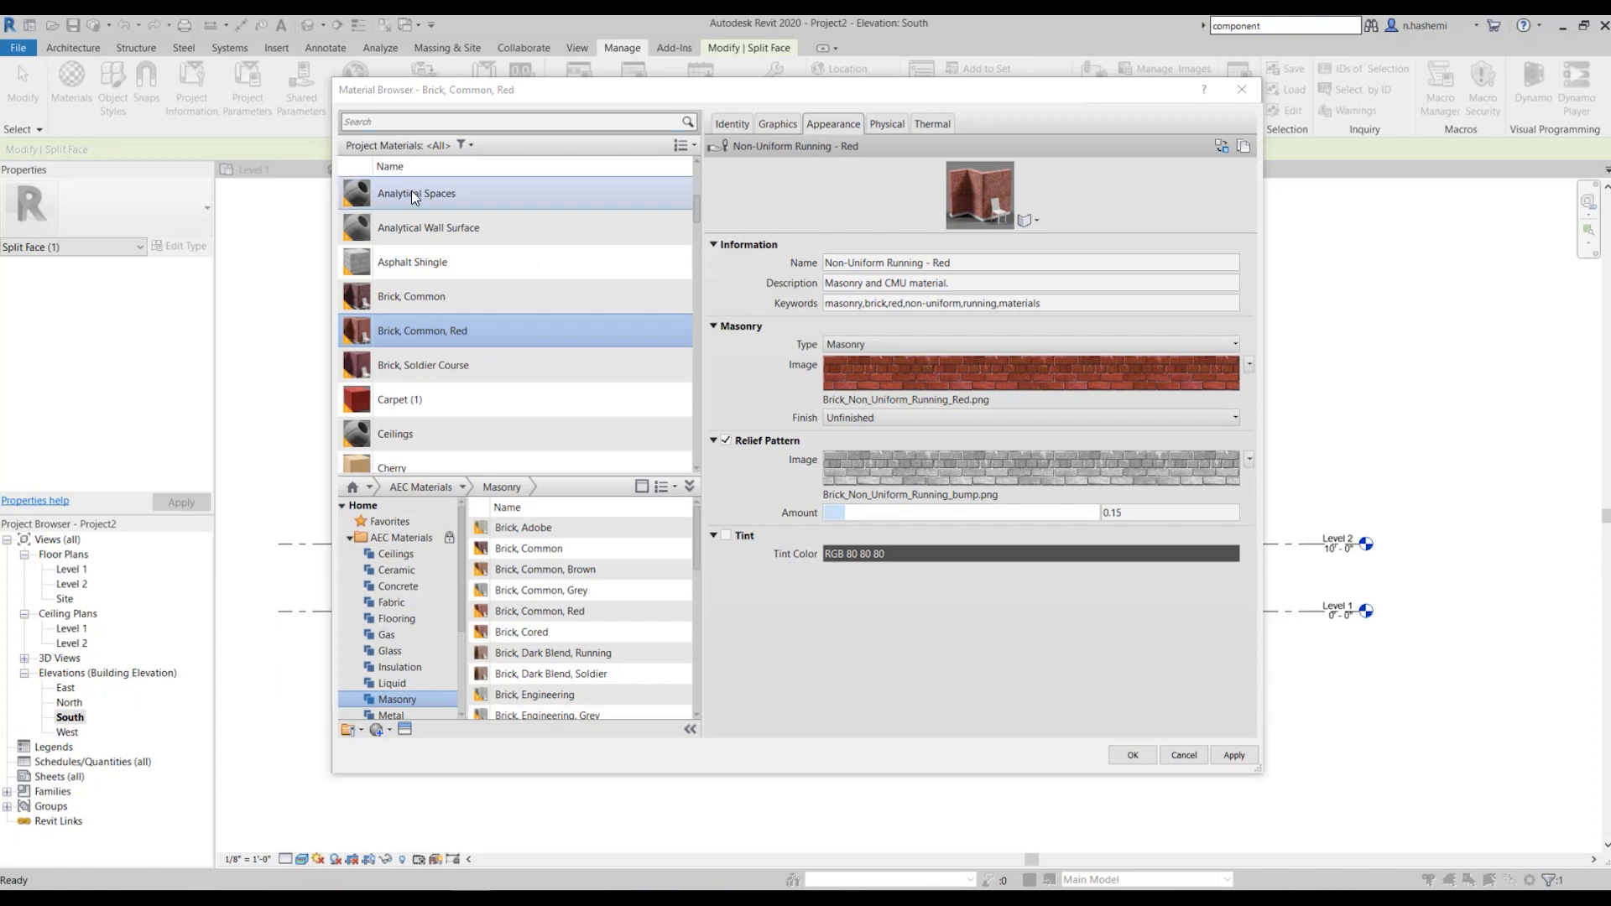
{"action": "scroll", "coordinate": [470, 369], "scroll_direction": "down", "scroll_amount": 1}
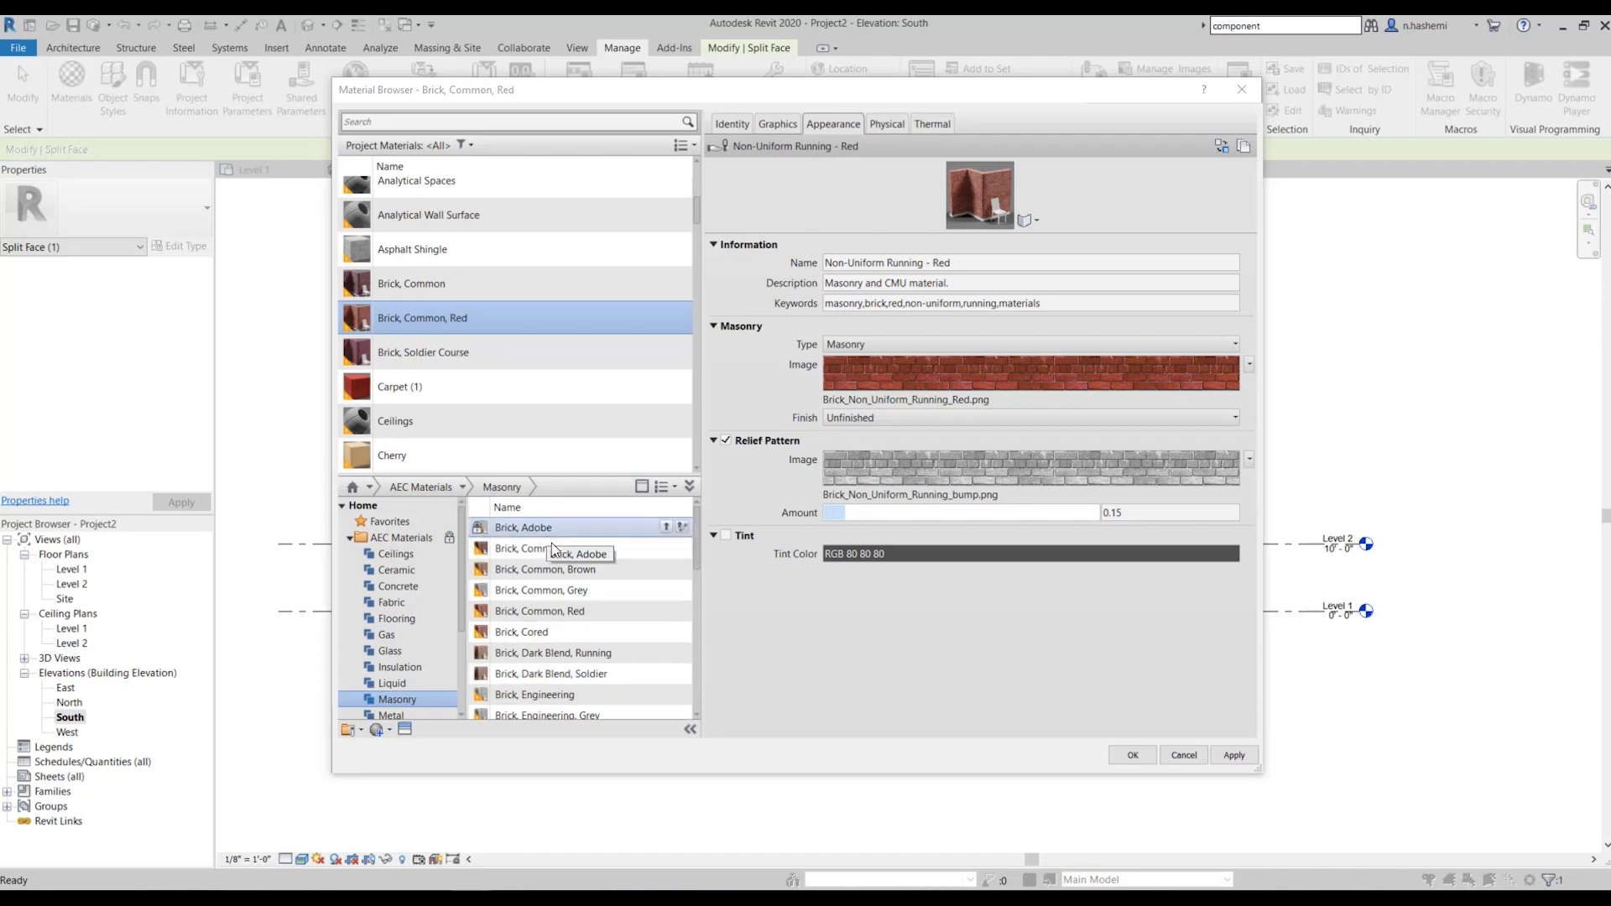
{"action": "scroll", "coordinate": [402, 216], "scroll_direction": "up", "scroll_amount": 1}
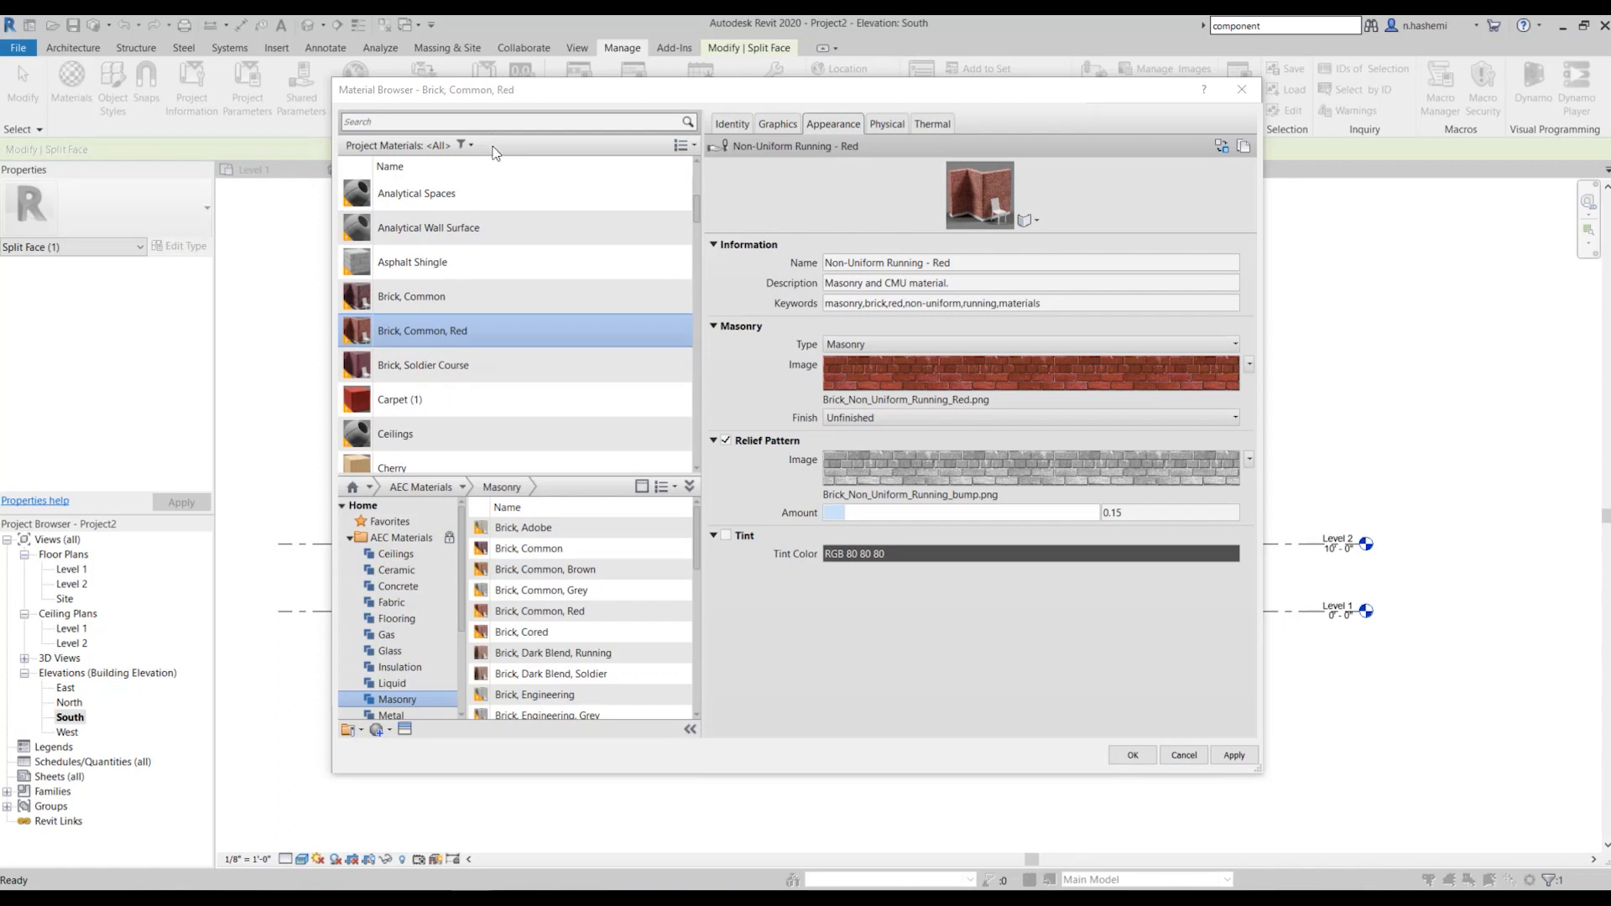
{"action": "scroll", "coordinate": [432, 440], "scroll_direction": "down", "scroll_amount": 1}
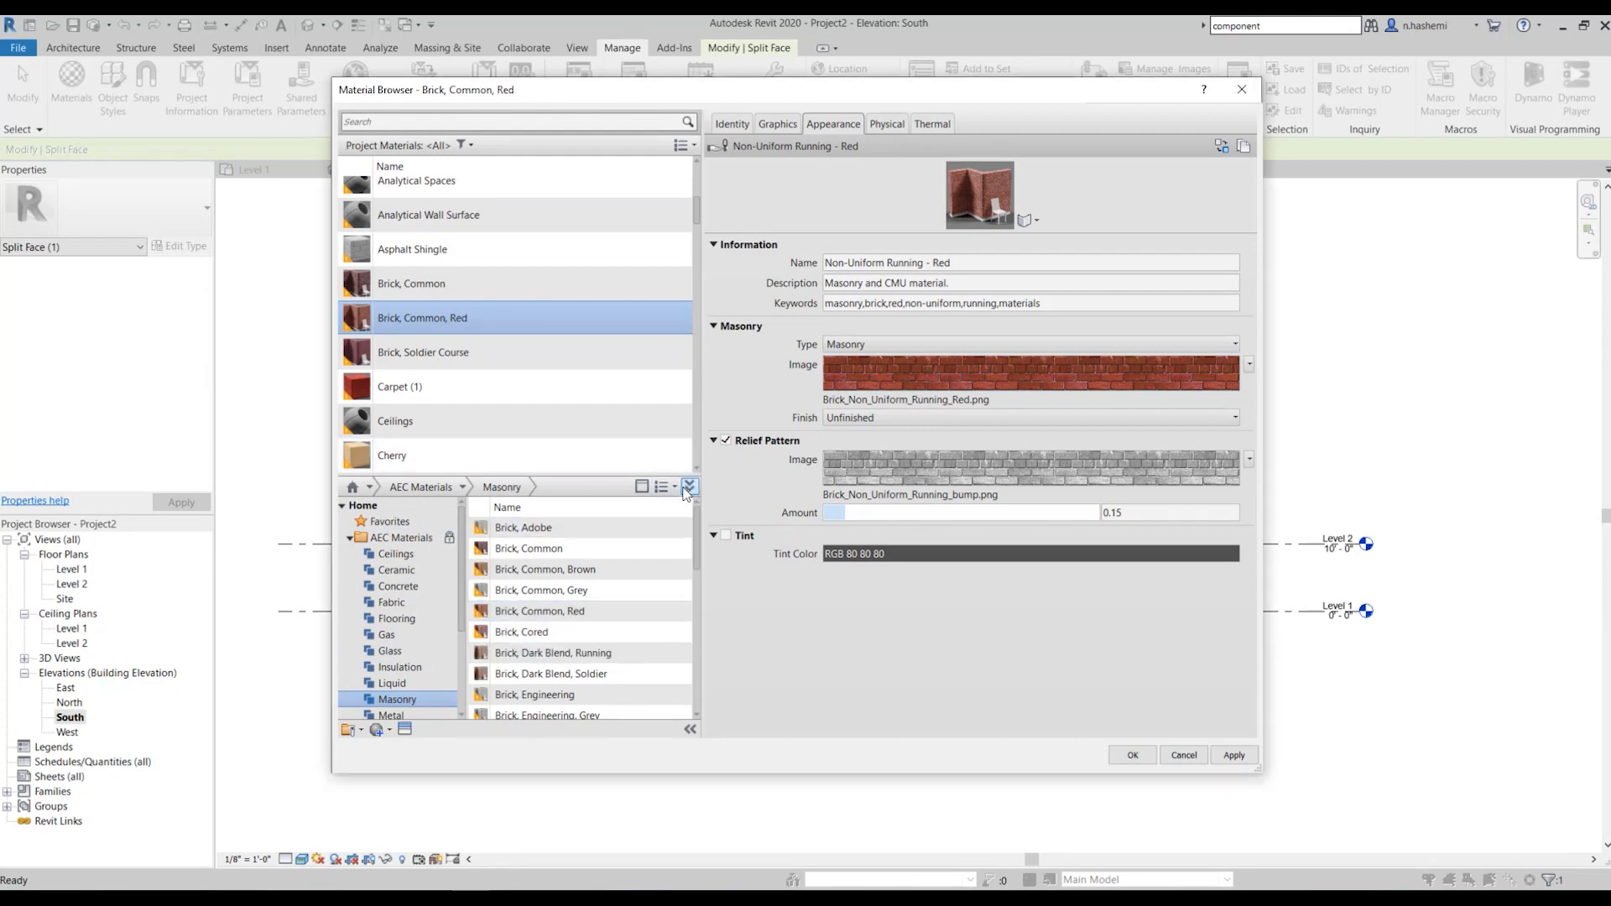
Collapse the material libraries area and expand it again
{"action": "left_click", "coordinate": [689, 487]}
{"action": "scroll", "coordinate": [684, 587], "scroll_direction": "down", "scroll_amount": 1}
{"action": "left_click", "coordinate": [689, 709]}
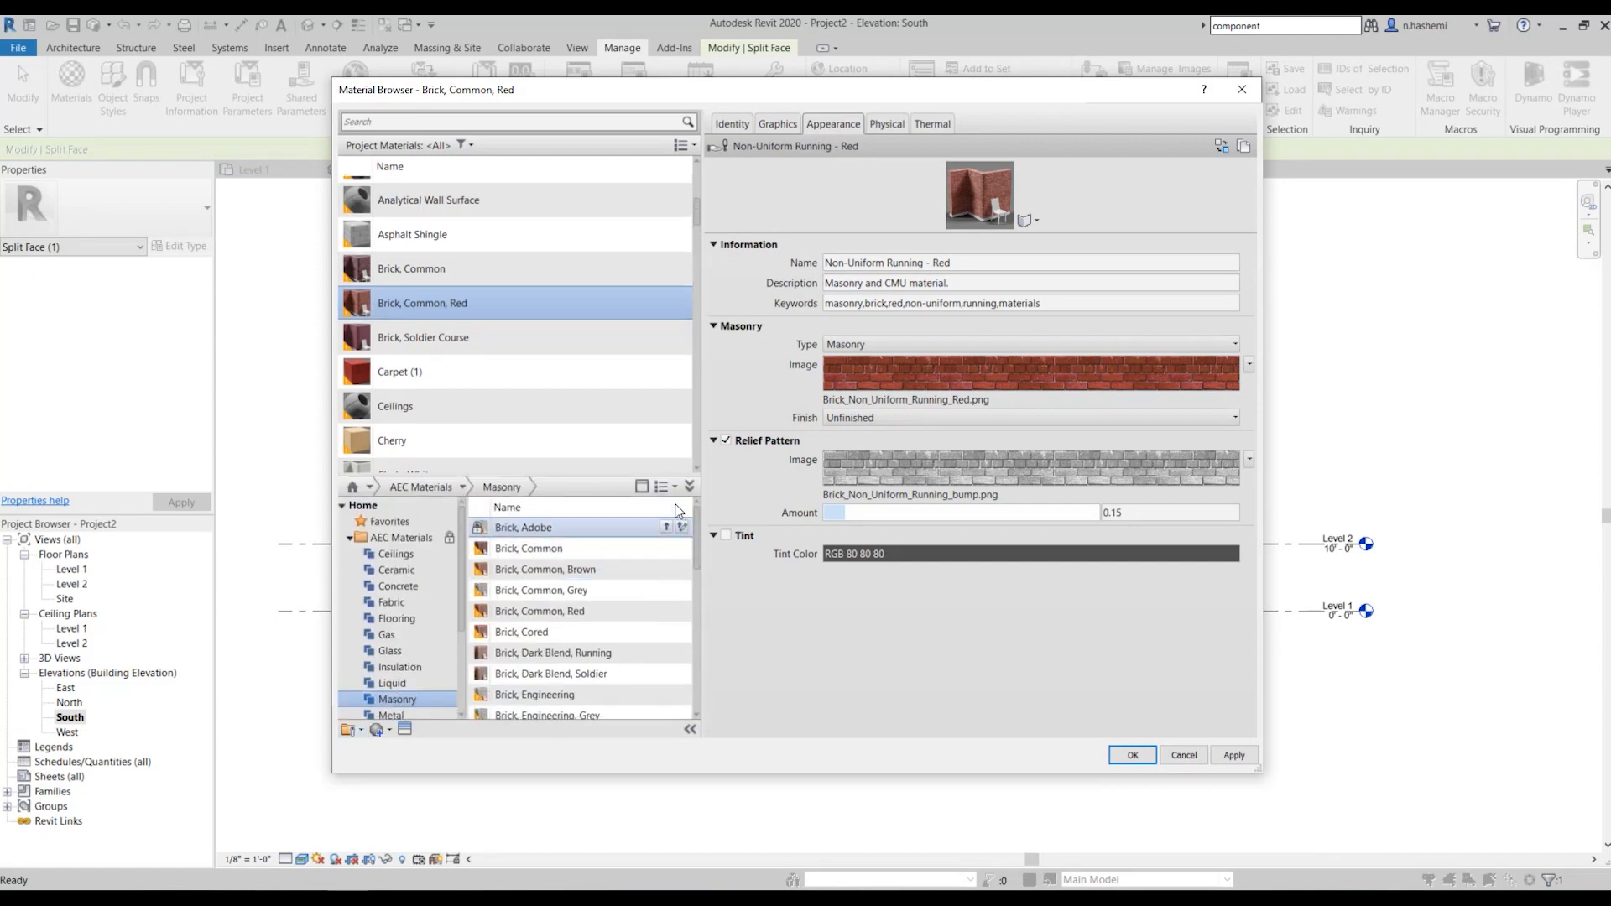
Try Thumbnail View for the Masonry library materials, then restore List View
{"action": "left_click", "coordinate": [675, 490]}
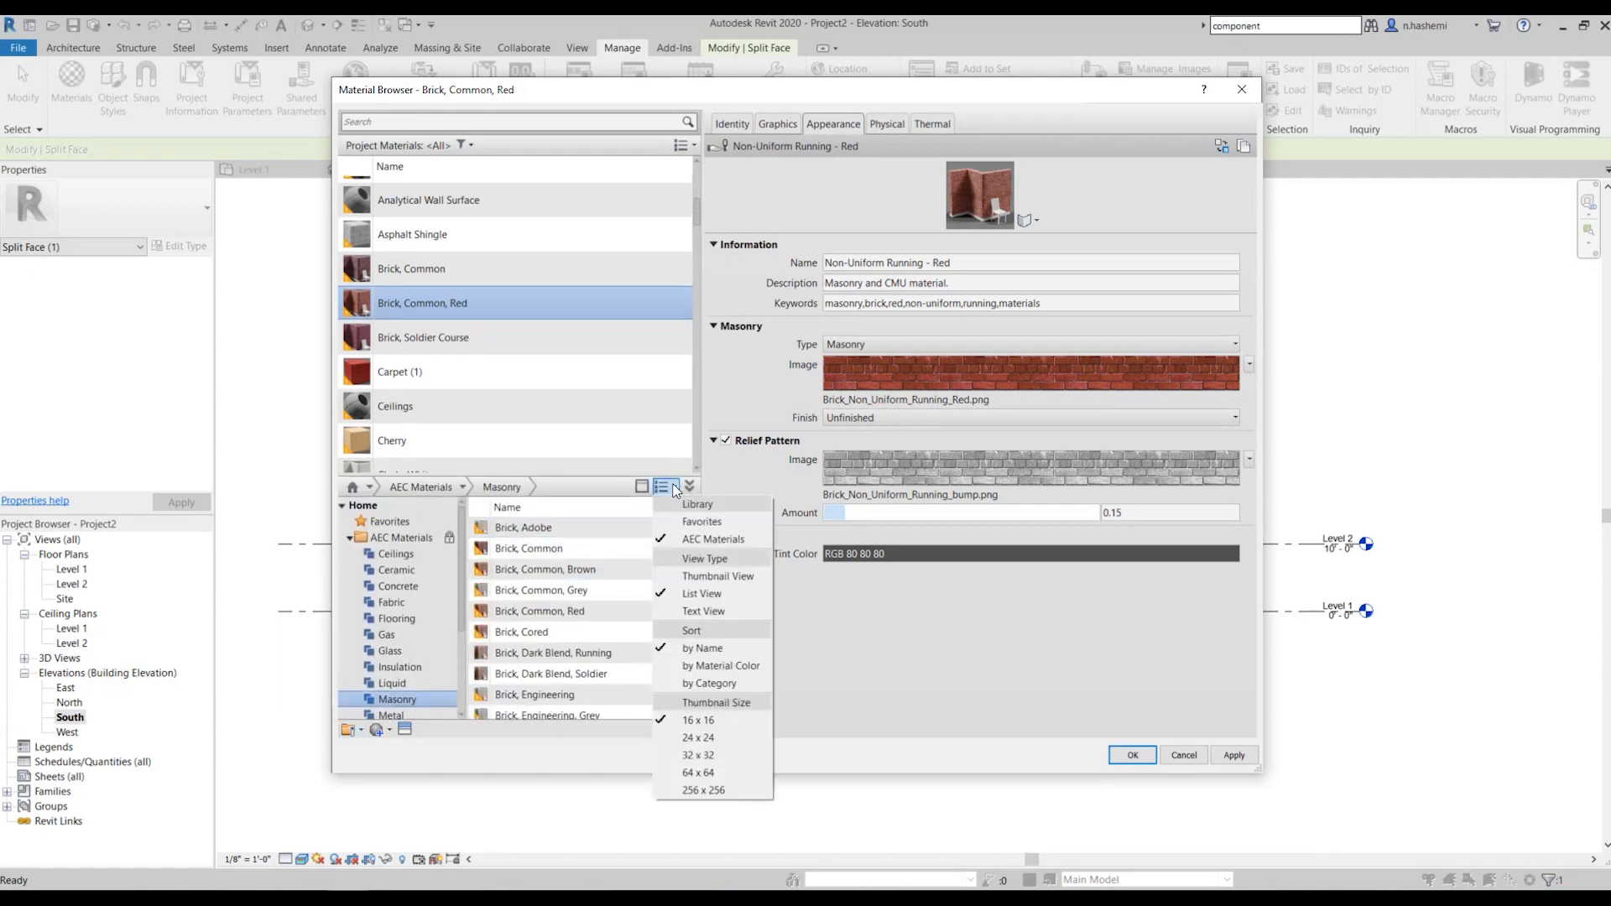
{"action": "left_click", "coordinate": [695, 579]}
{"action": "left_click", "coordinate": [674, 487]}
{"action": "left_click", "coordinate": [697, 596]}
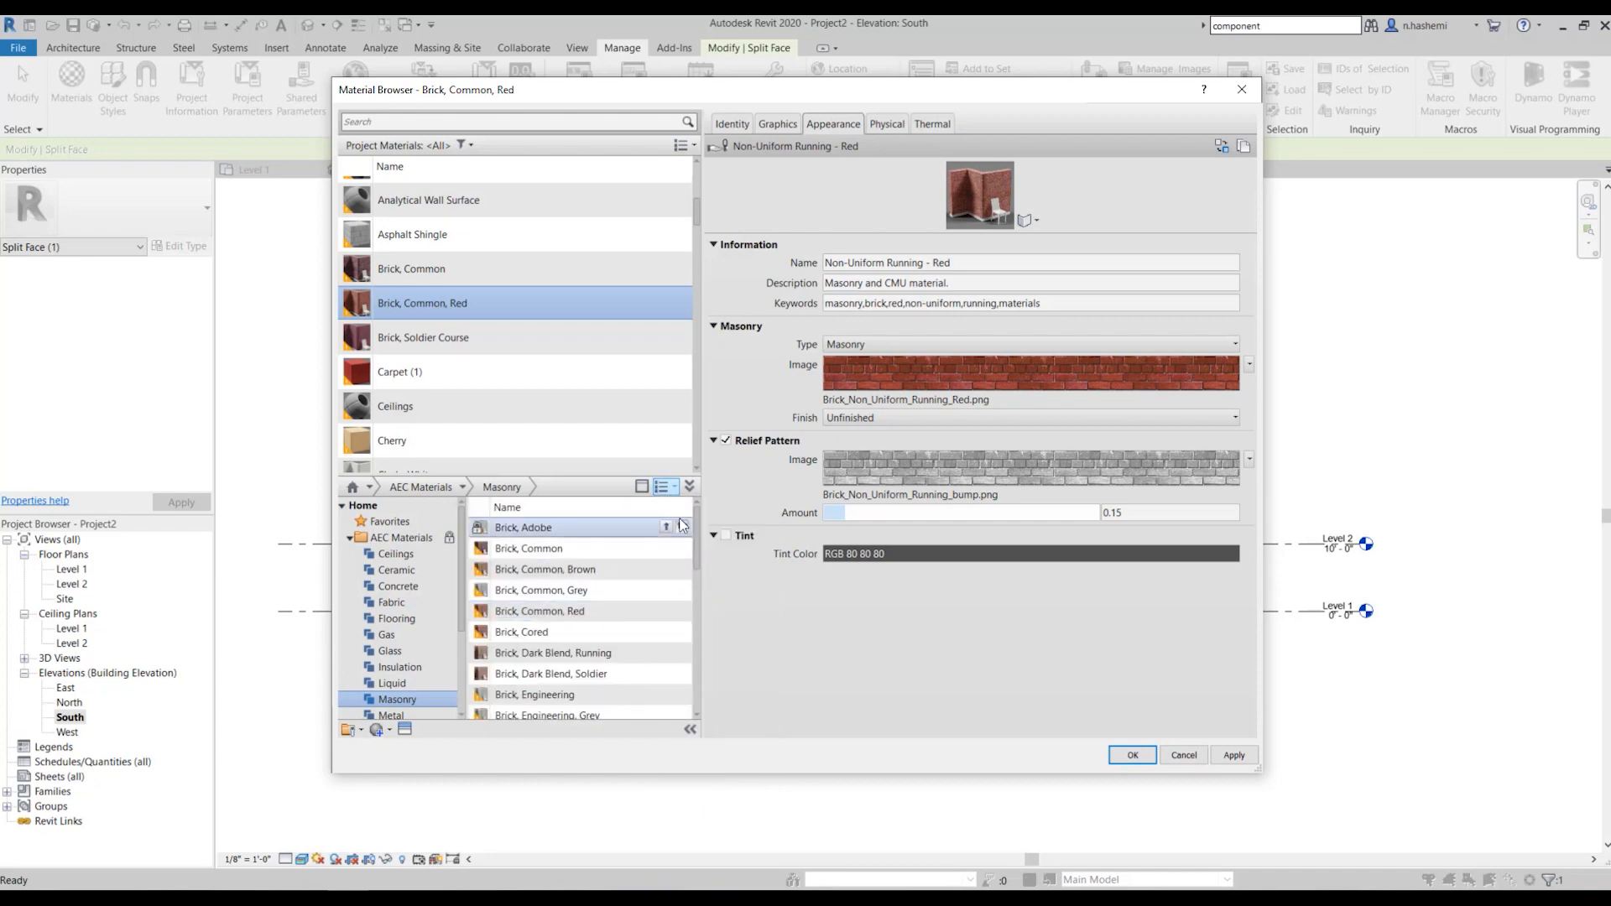
Show the list of categories in the AEC Materials library and close it without choosing one
{"action": "left_click", "coordinate": [462, 487]}
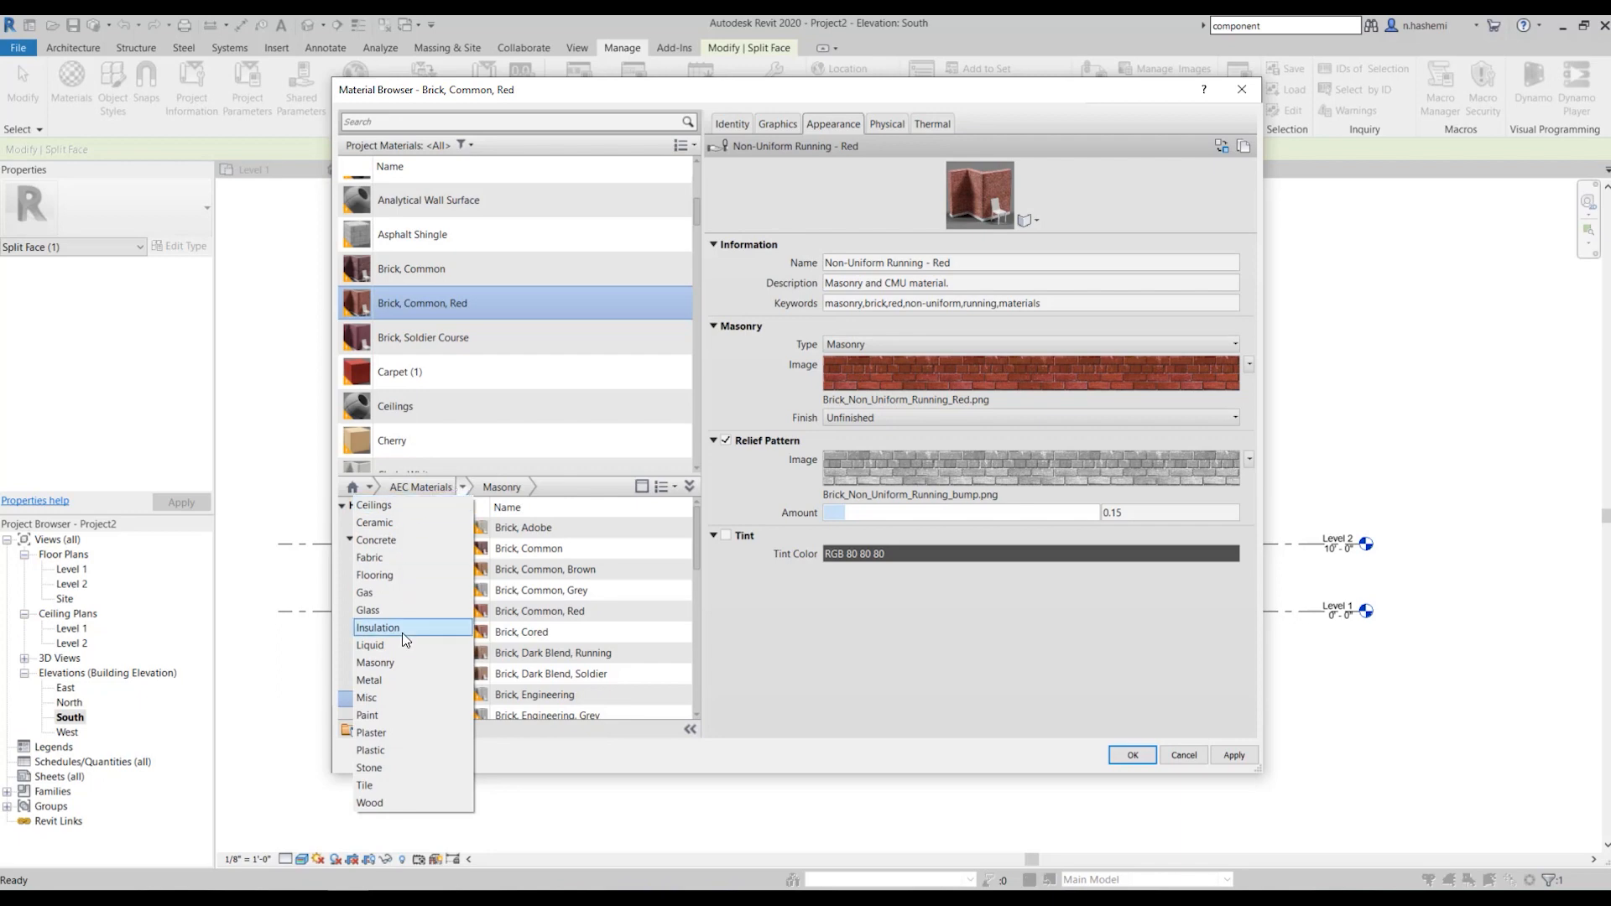
{"action": "left_click", "coordinate": [459, 483]}
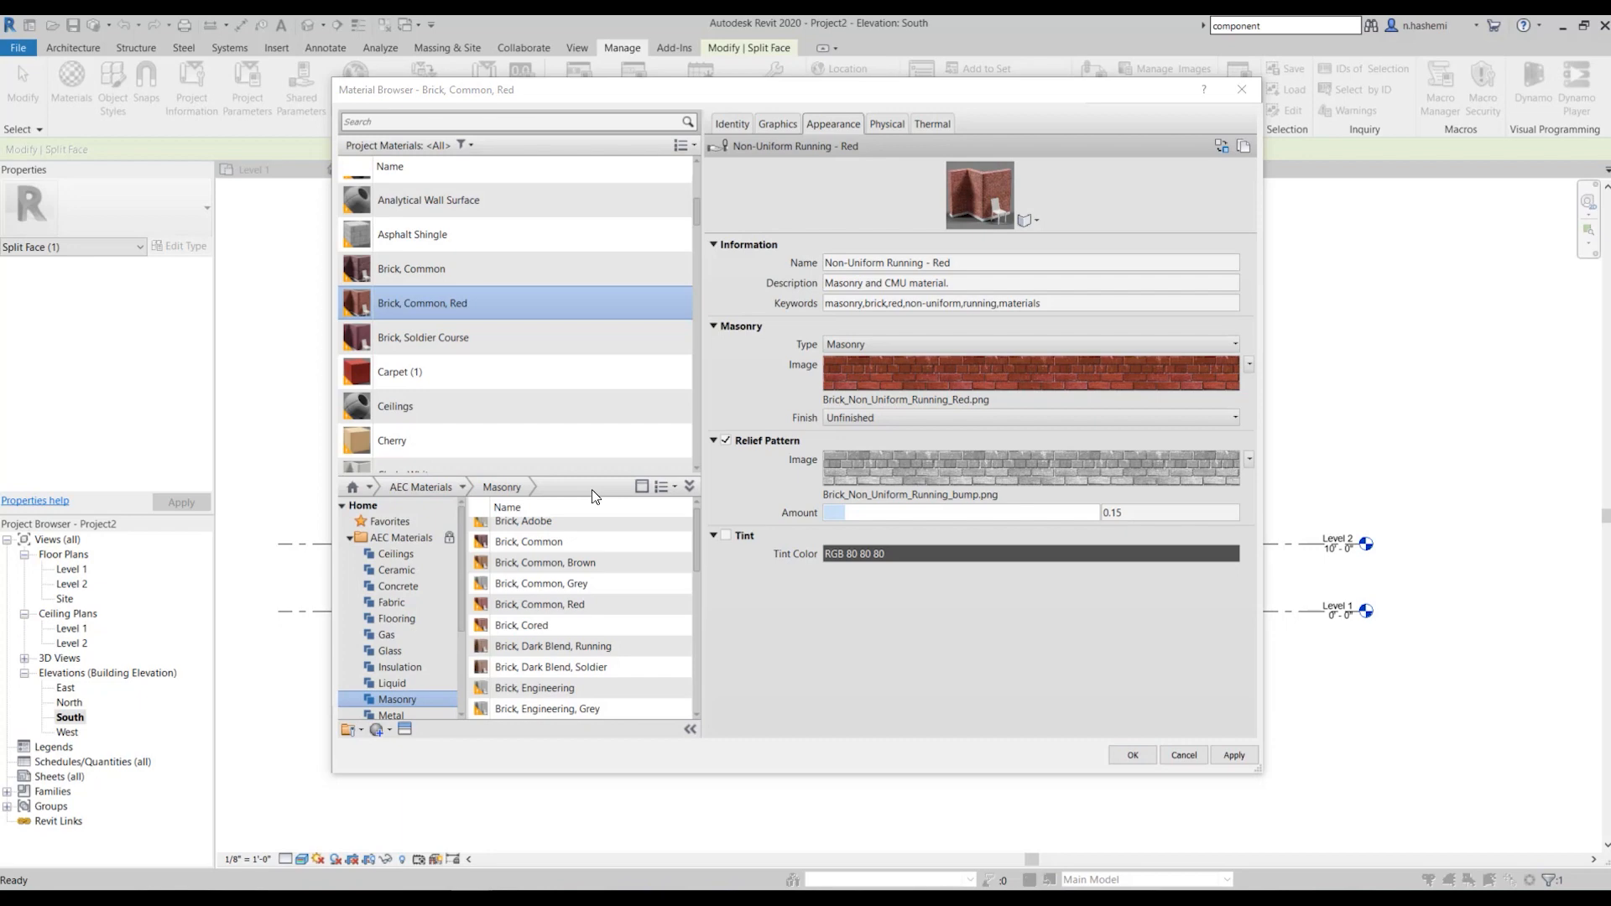
Replace the appearance of Brick, Common, Red with the 1.5in Square - Tan asset from the Asset Browser's Appearance Library and close that browser
{"action": "left_click", "coordinate": [404, 732]}
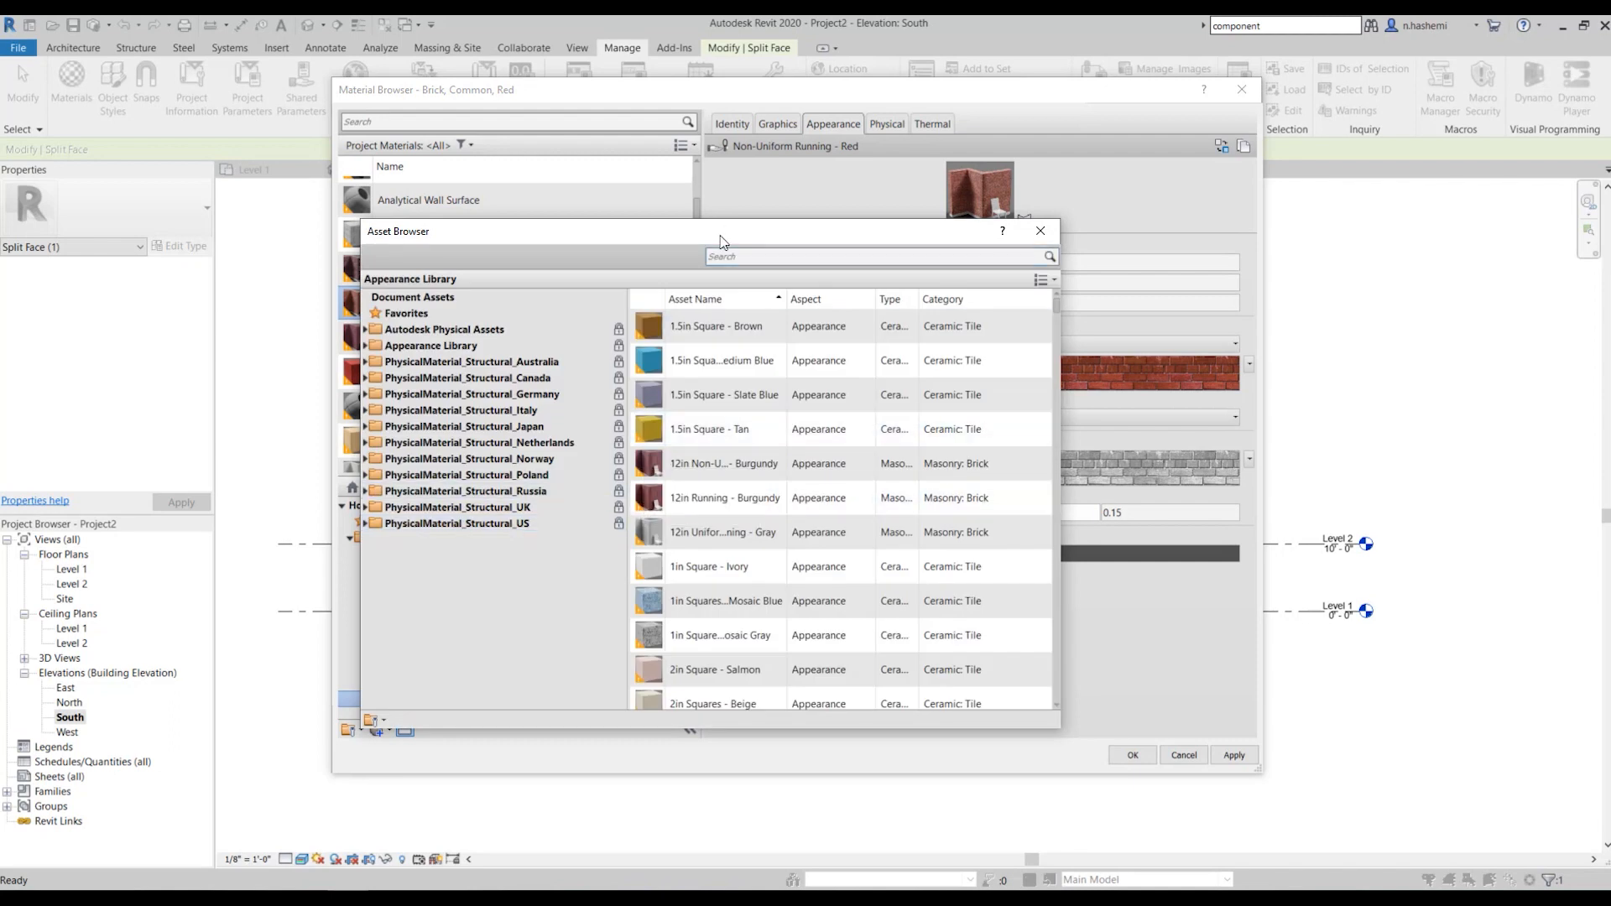
{"action": "left_click_drag", "start_coordinate": [723, 237], "coordinate": [1044, 210]}
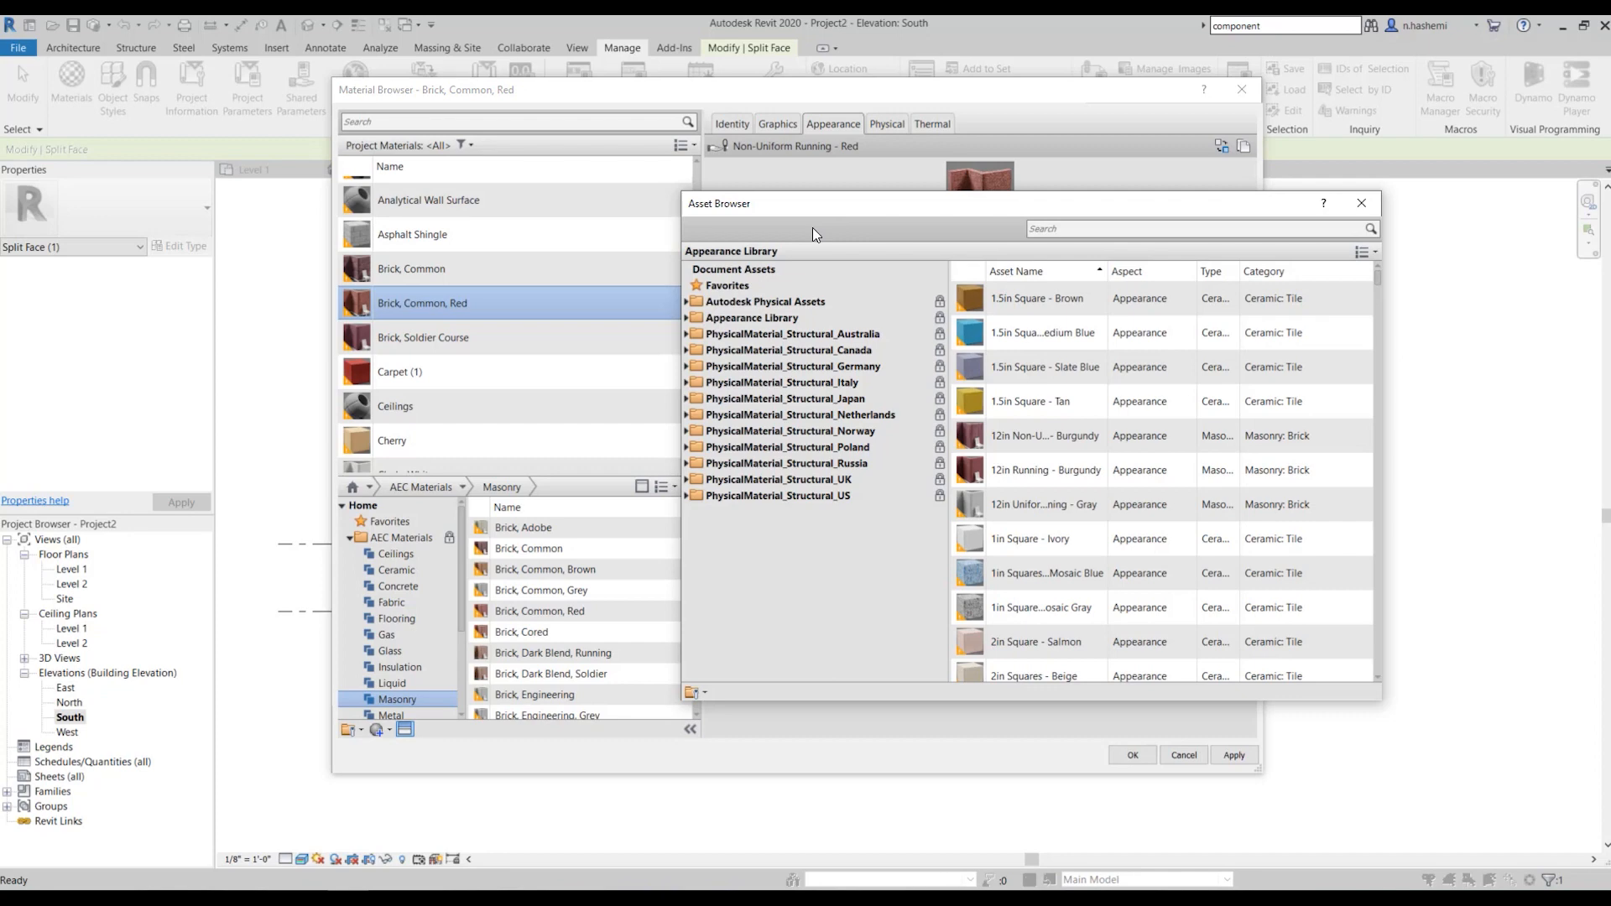
{"action": "mouse_move", "coordinate": [1151, 432]}
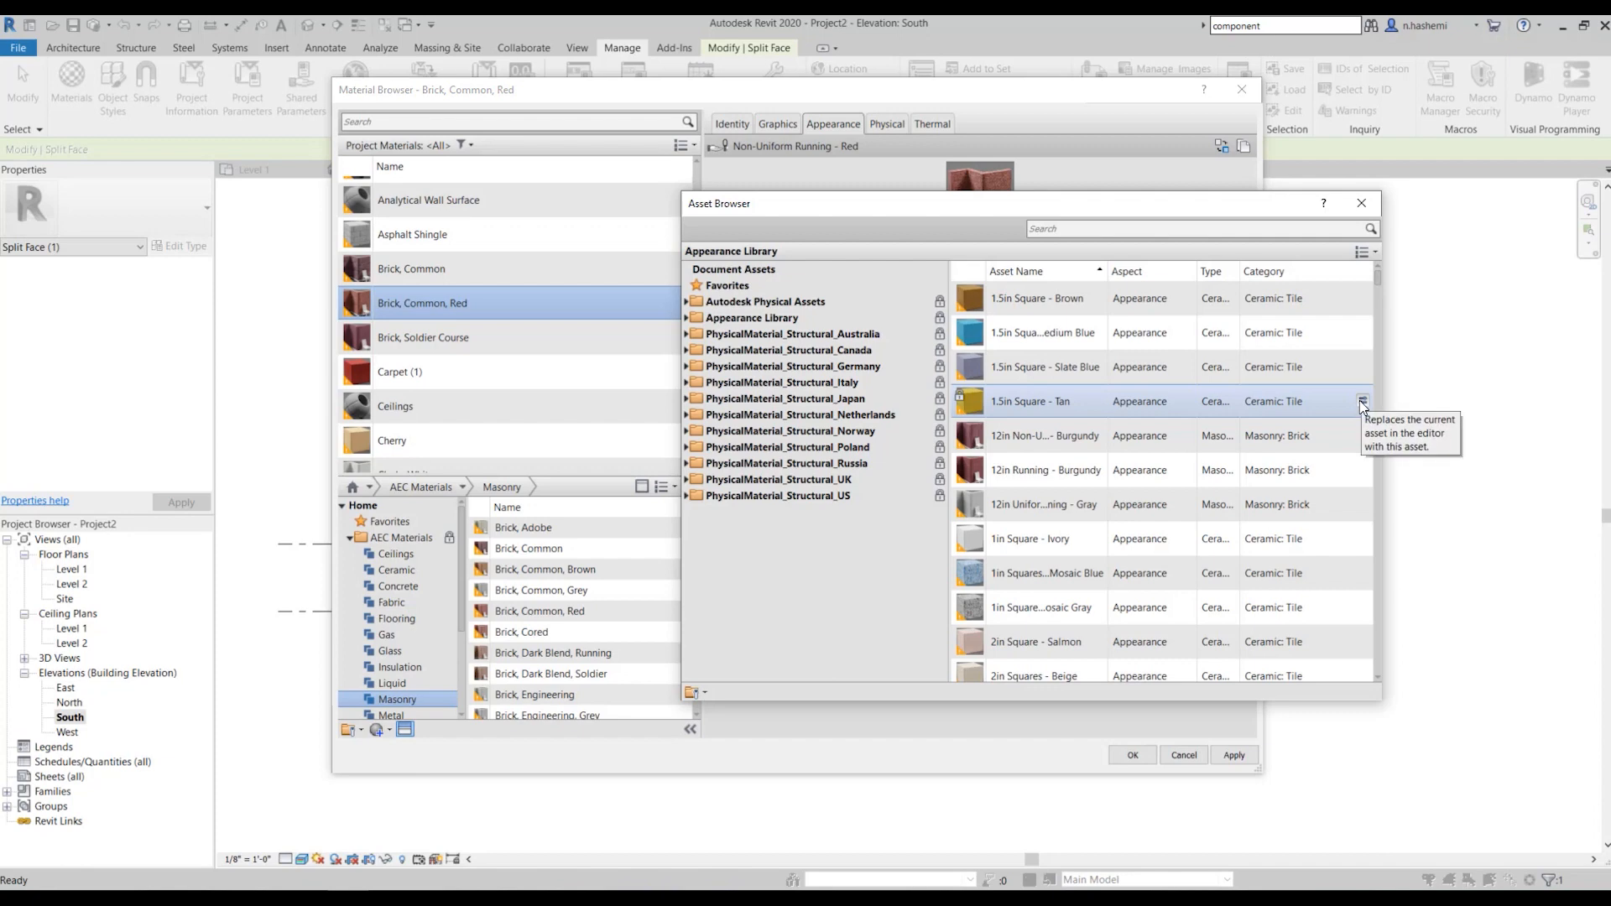
{"action": "left_click_drag", "start_coordinate": [1189, 204], "coordinate": [1359, 343]}
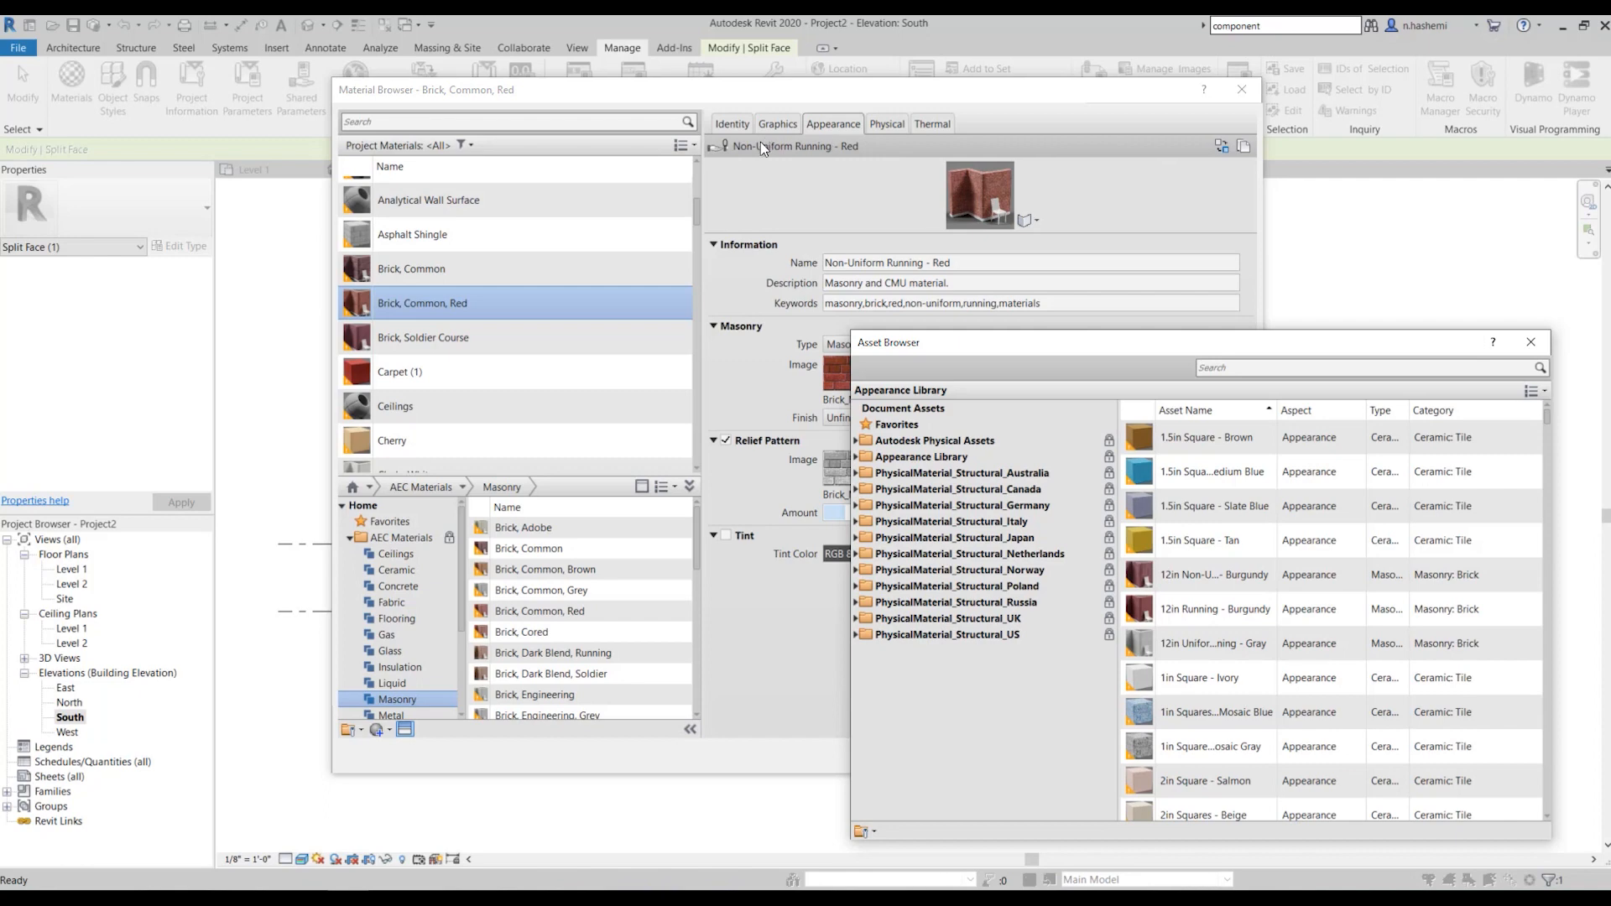
{"action": "left_click_drag", "start_coordinate": [1387, 353], "coordinate": [1383, 290]}
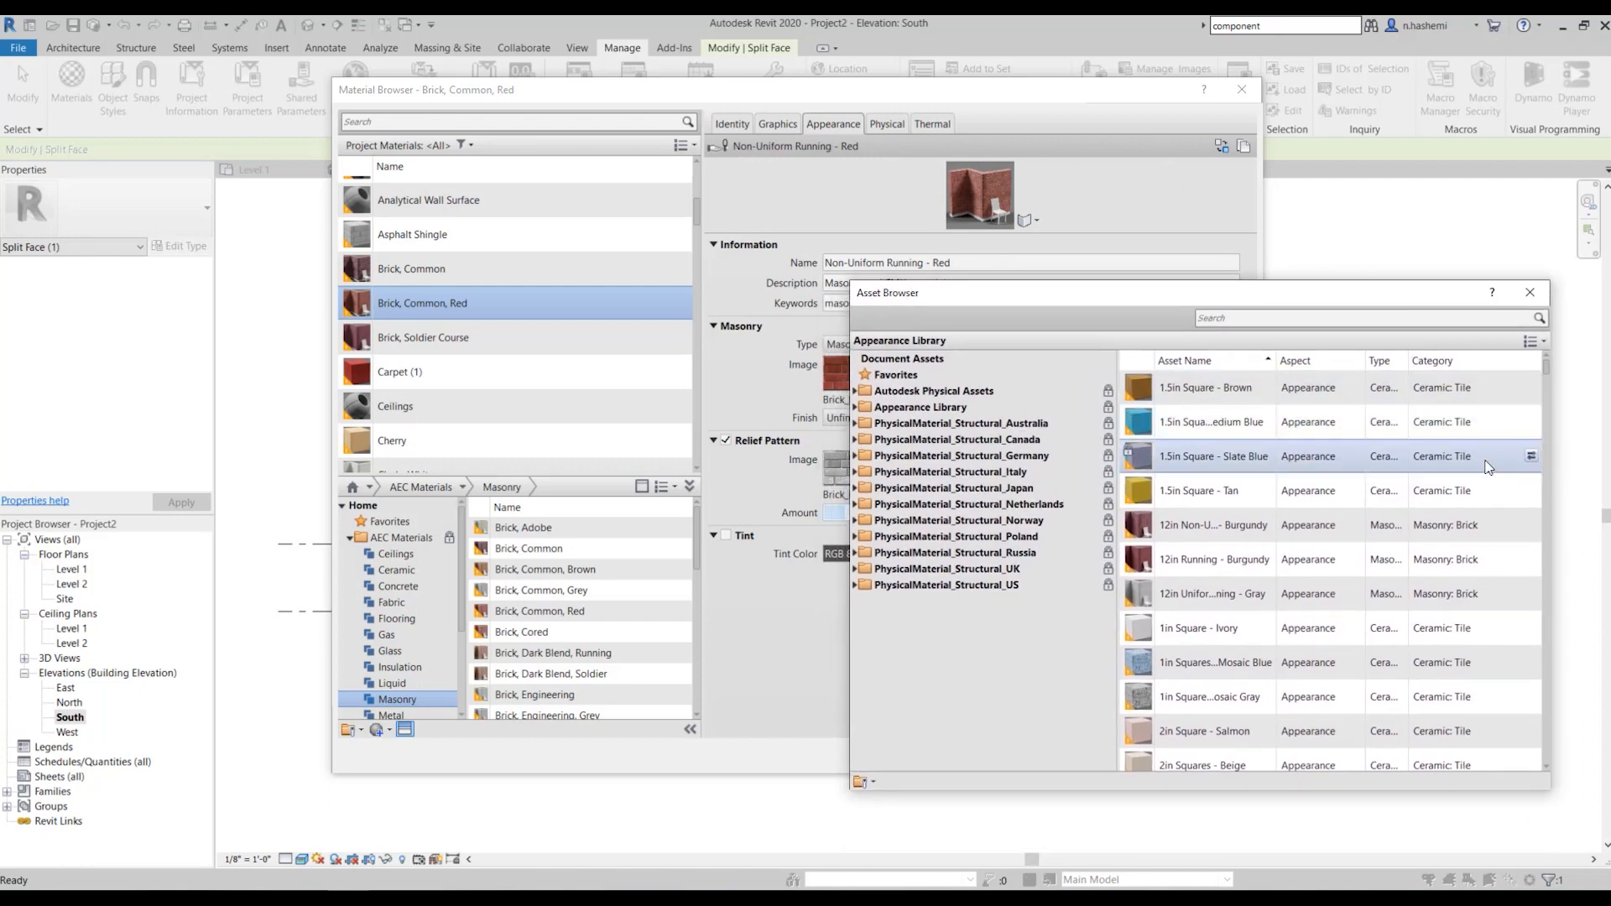
{"action": "left_click", "coordinate": [1531, 492]}
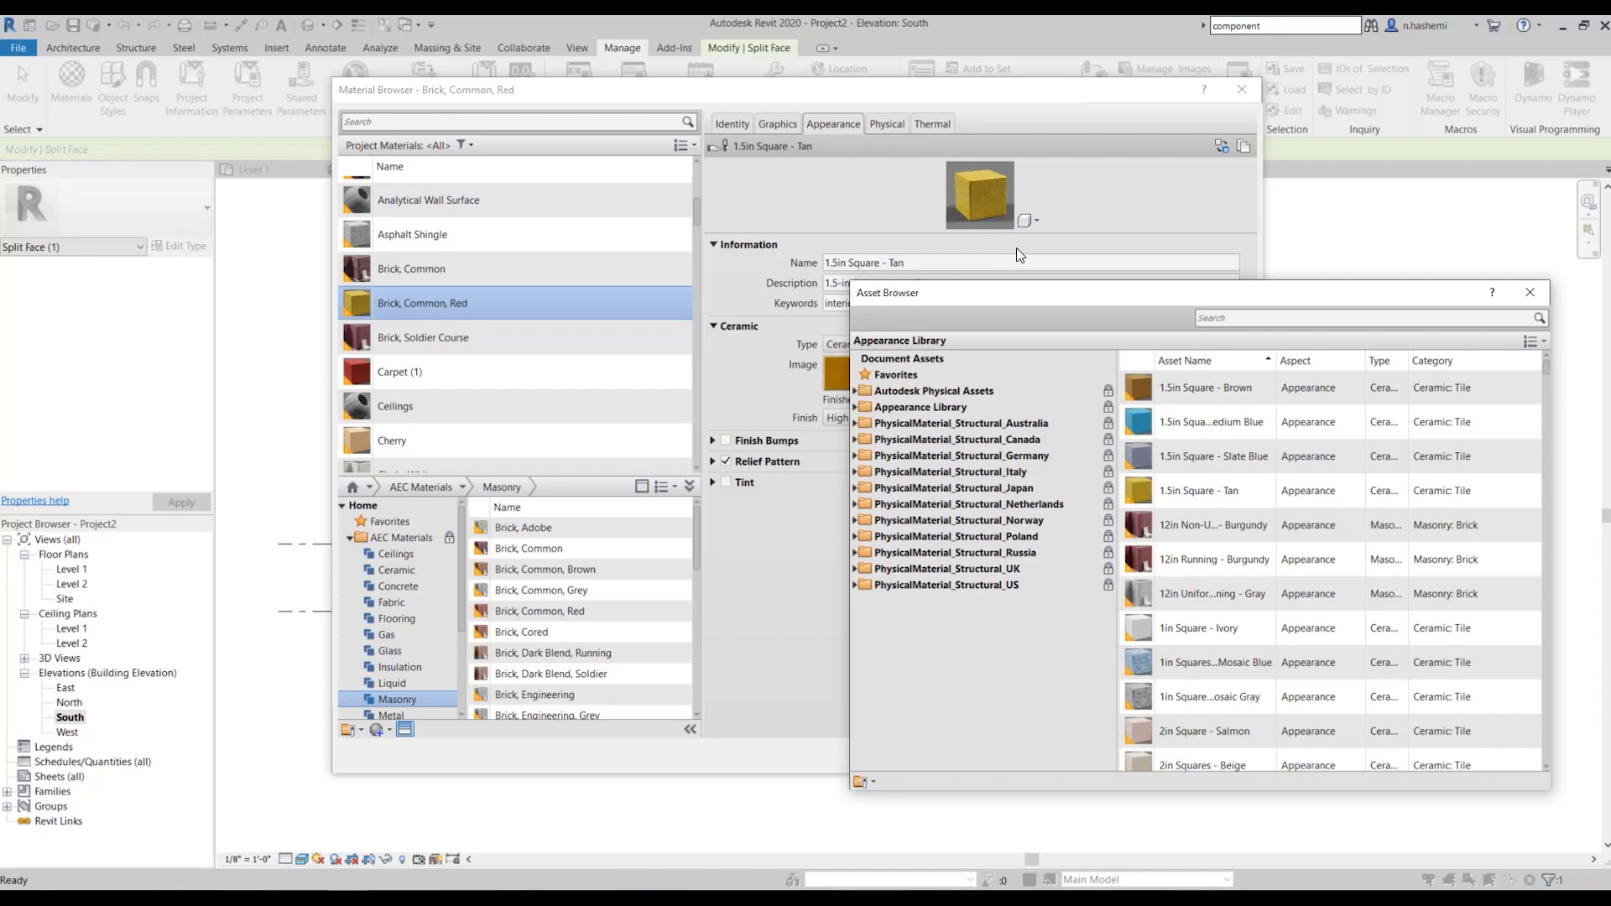
{"action": "scroll", "coordinate": [433, 460], "scroll_direction": "down", "scroll_amount": 1}
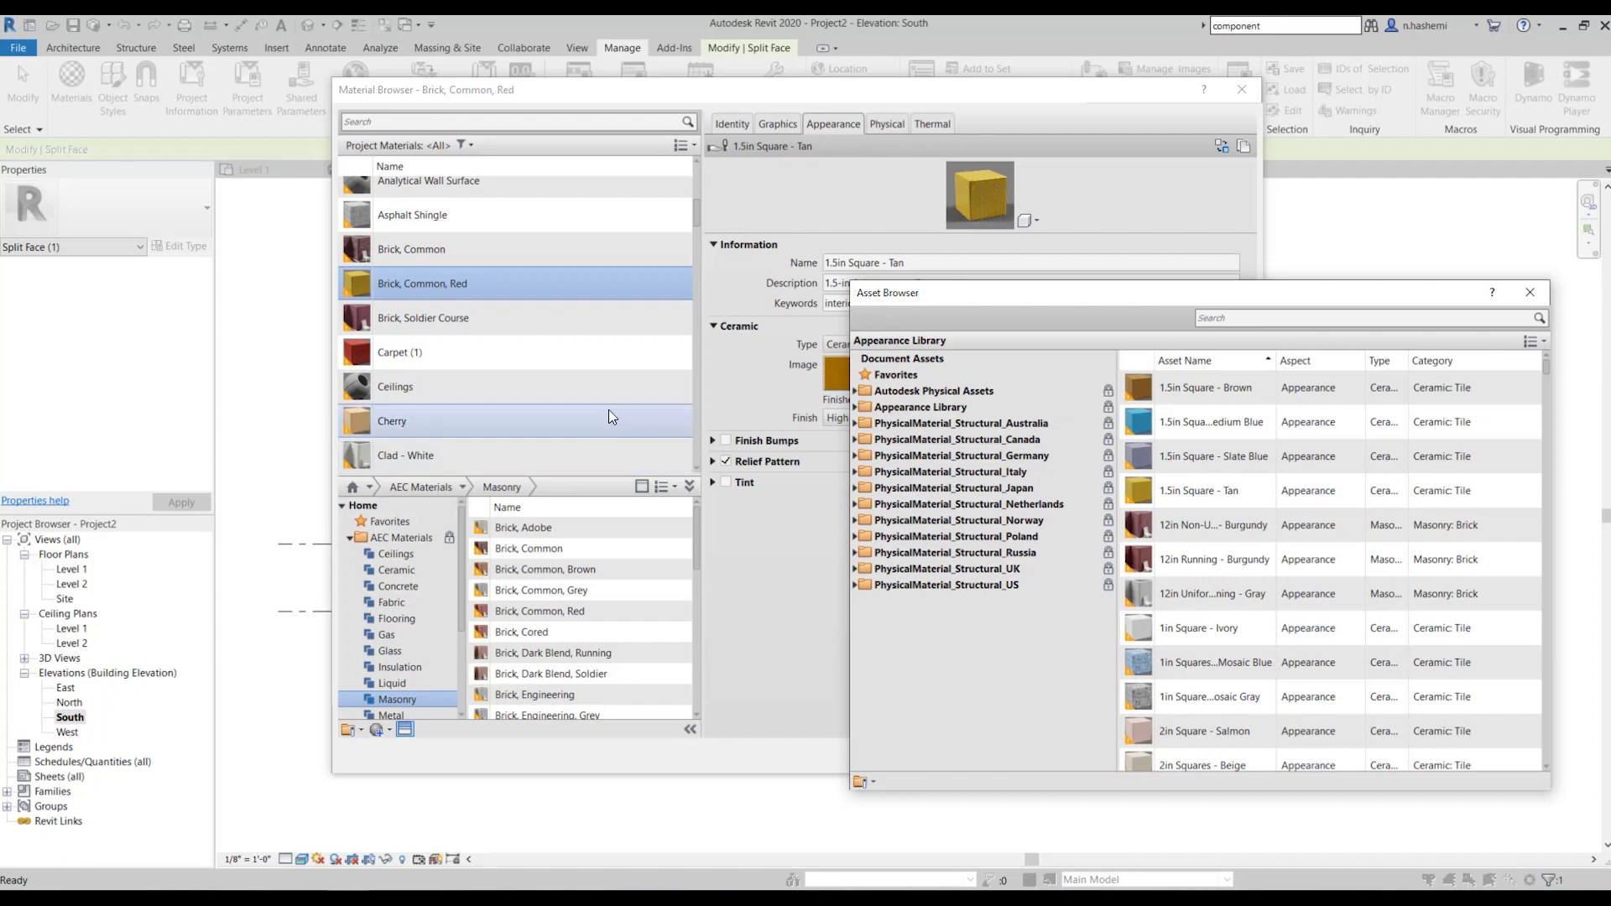
{"action": "mouse_move", "coordinate": [1012, 294]}
{"action": "left_mouse_down"}
{"action": "mouse_move", "coordinate": [983, 301]}
{"action": "mouse_move", "coordinate": [996, 310]}
{"action": "left_mouse_up"}
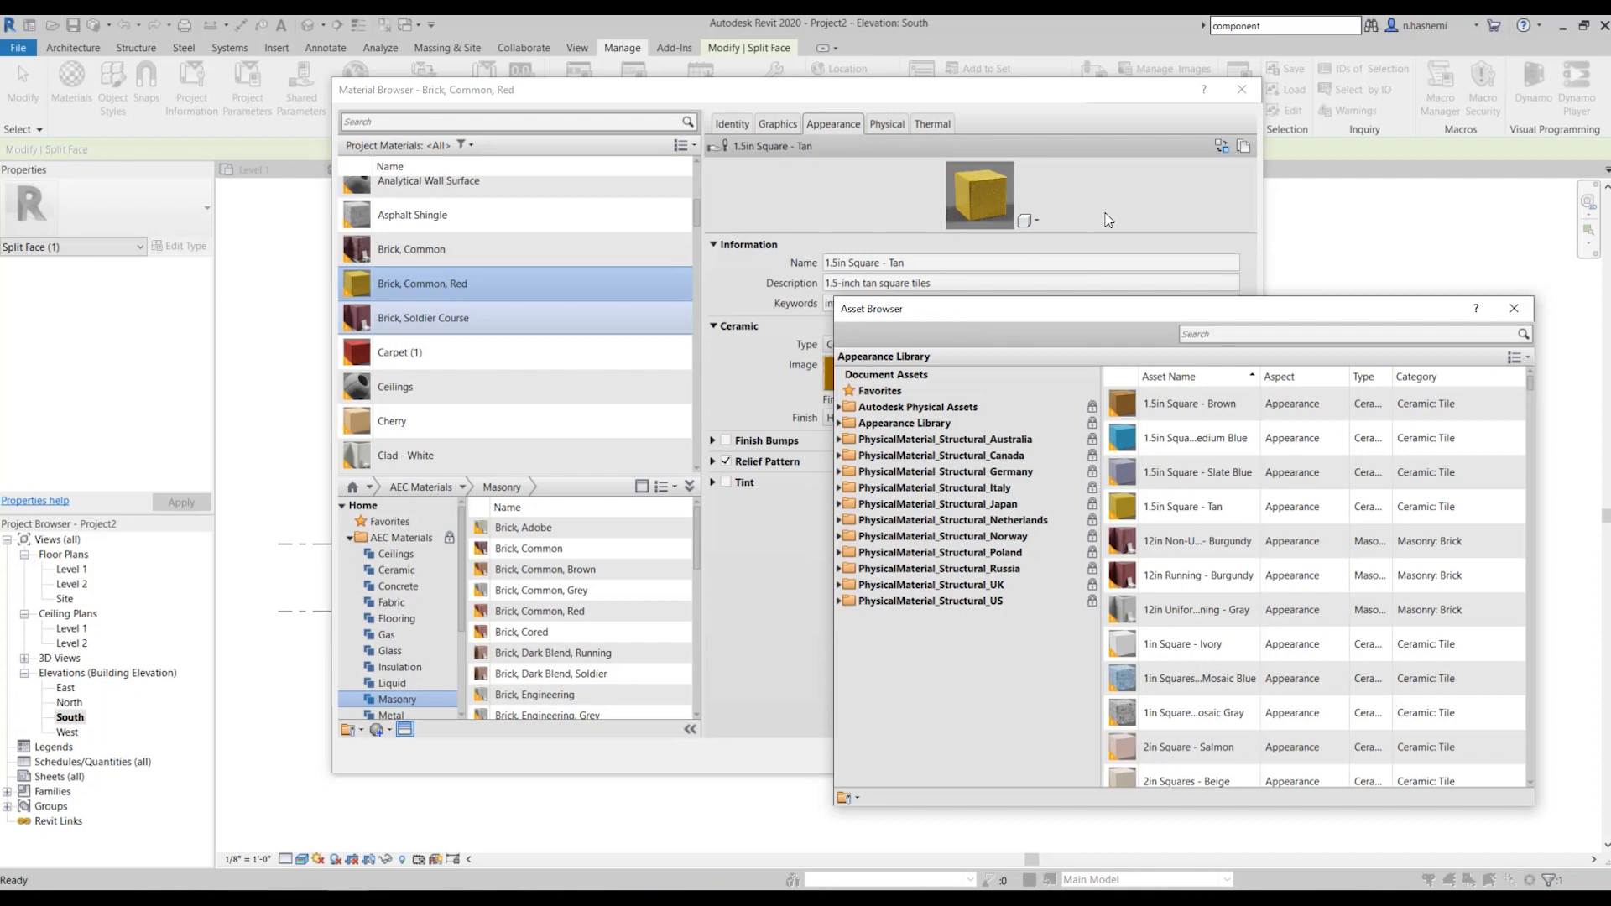
{"action": "left_click", "coordinate": [1513, 312]}
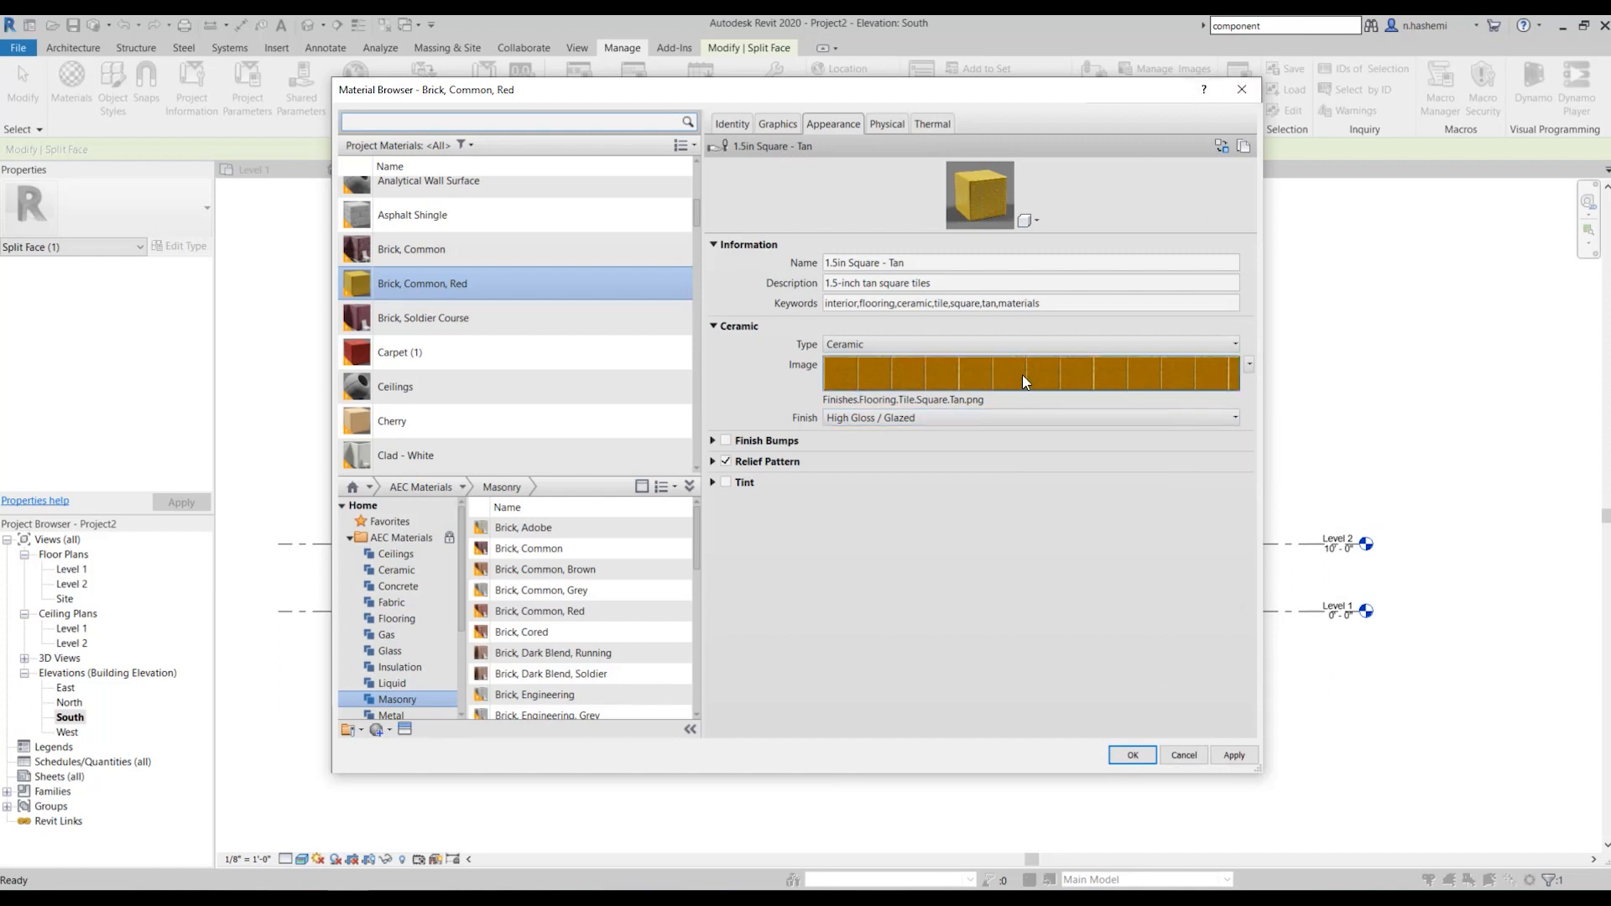
Duplicate the Carpet (1) project material and name the copy Carpet 2
{"action": "mouse_move", "coordinate": [1023, 375]}
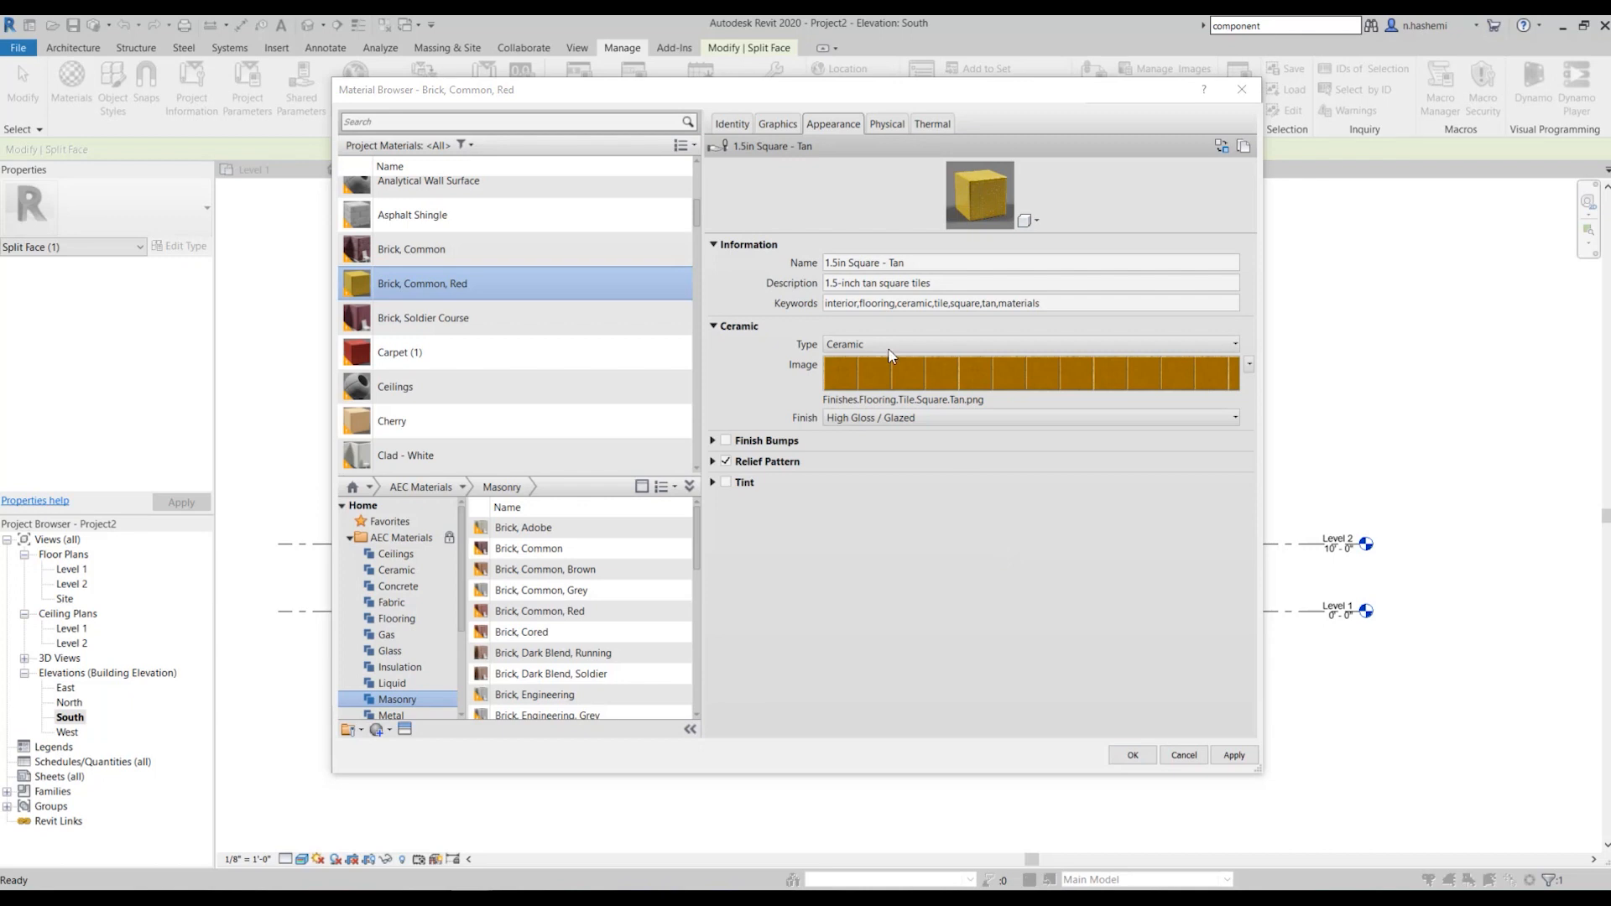
{"action": "left_click", "coordinate": [424, 354]}
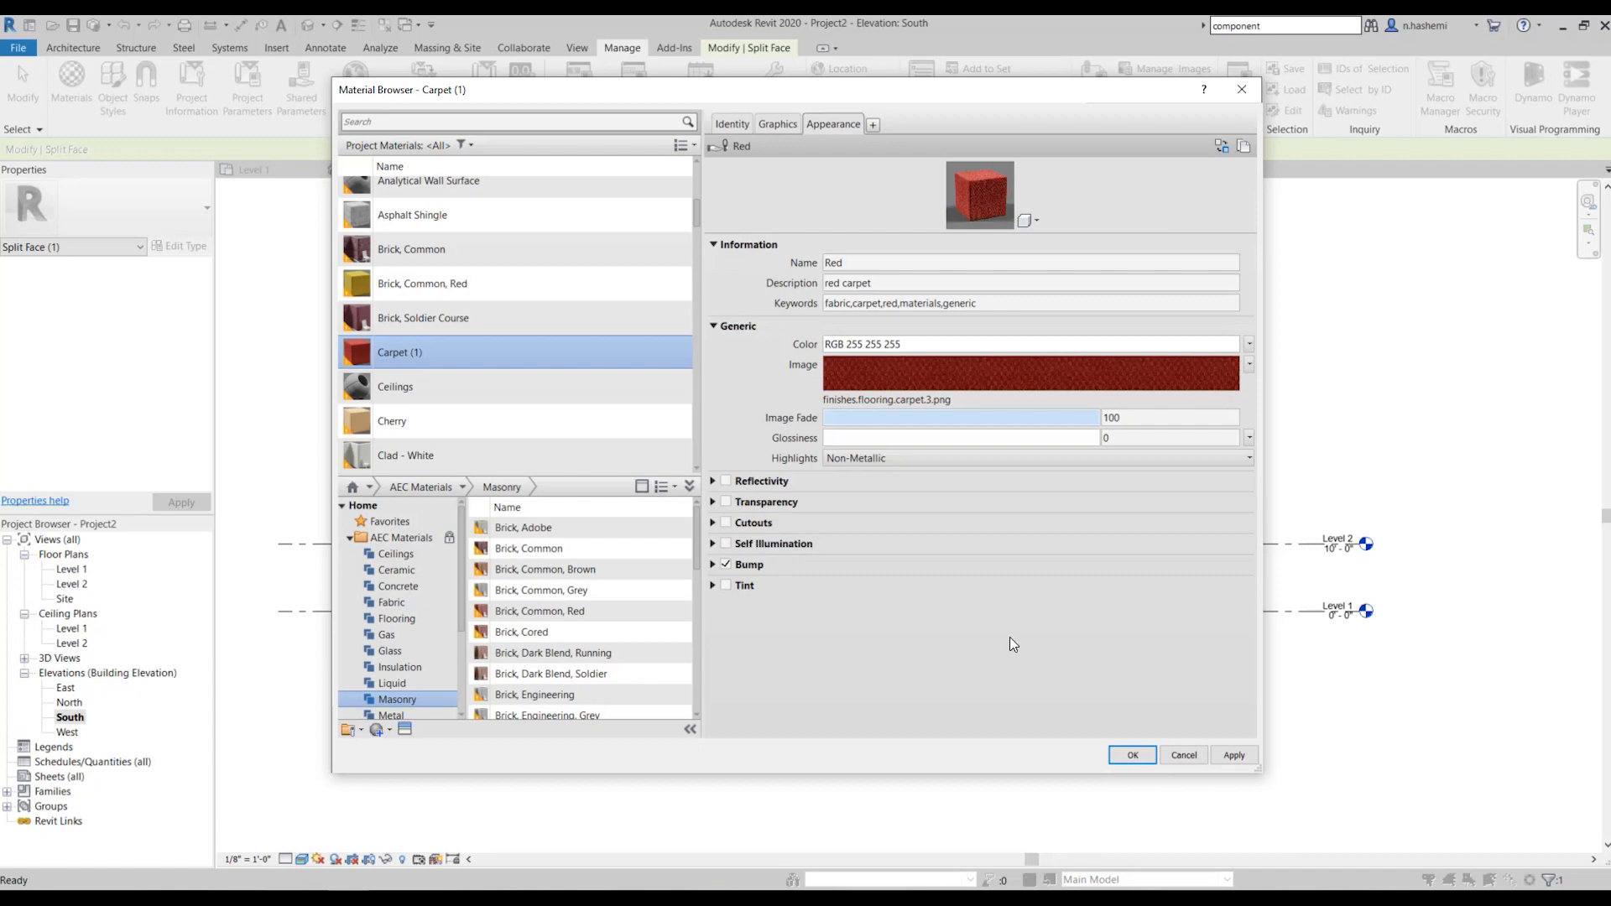
{"action": "right_click", "coordinate": [451, 351]}
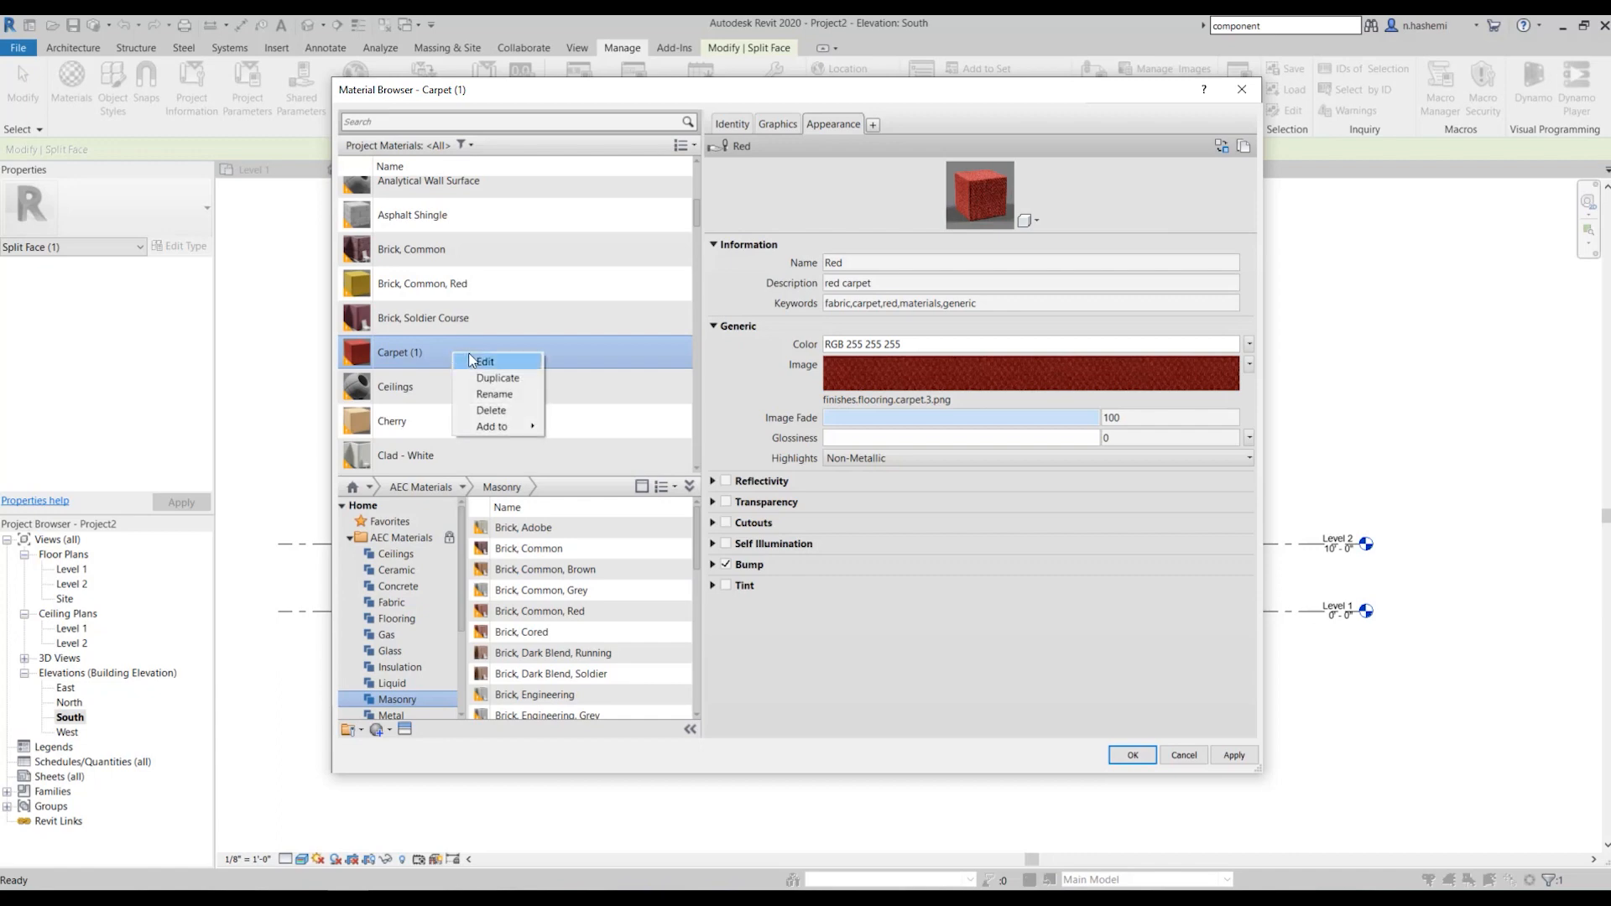
{"action": "left_click", "coordinate": [495, 378]}
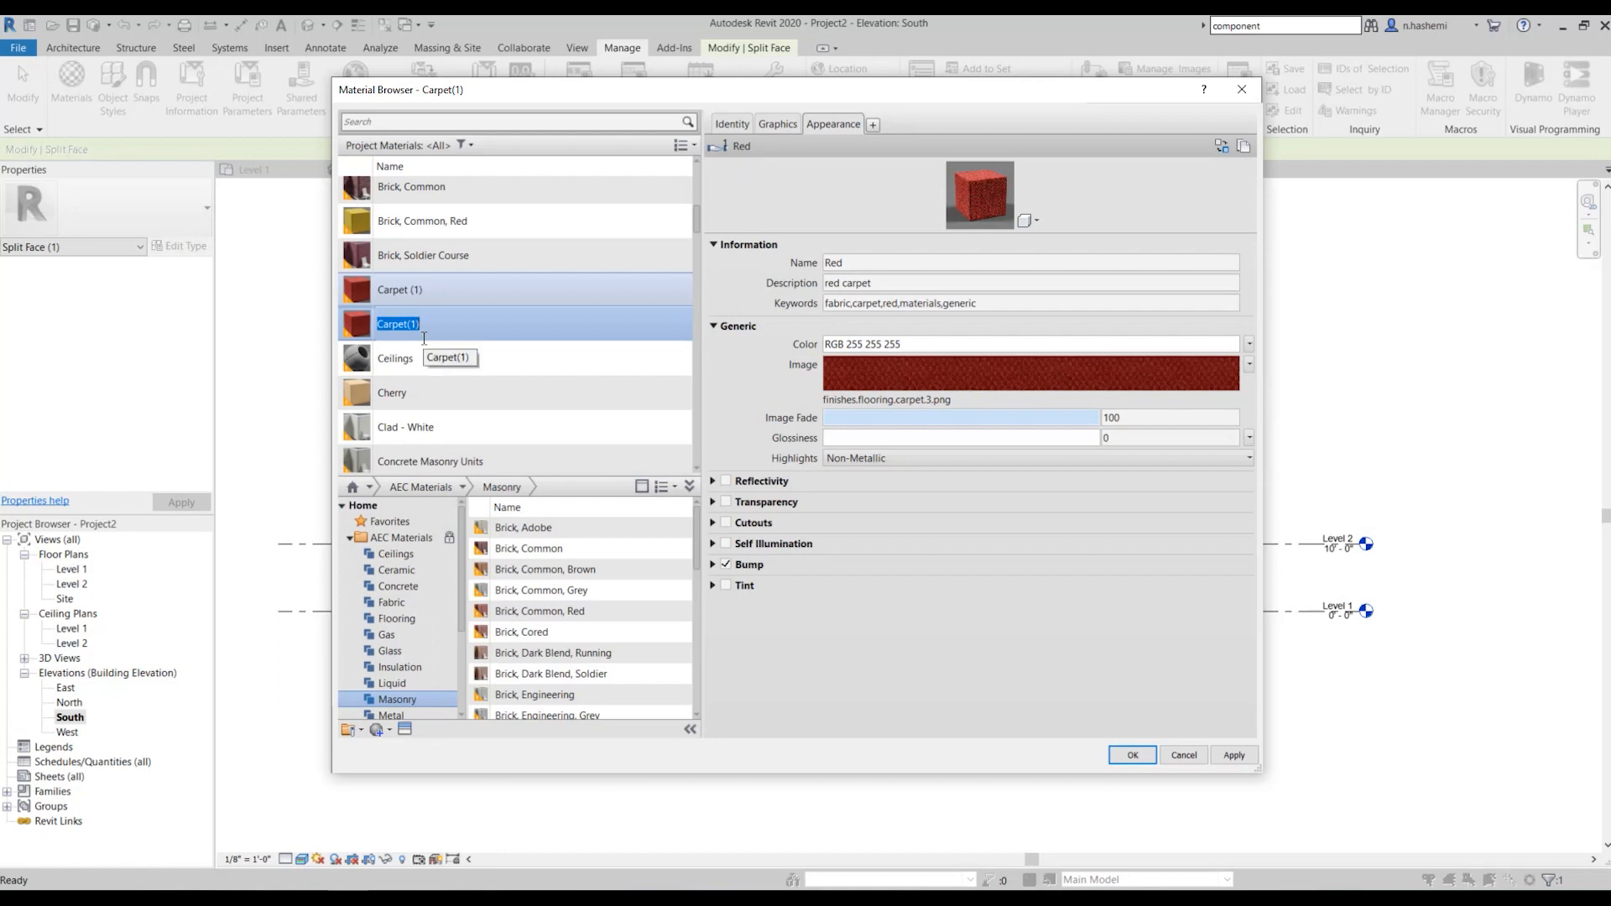
{"action": "type", "text": "Carpet2"}
{"action": "key", "text": "Left"}
{"action": "left_click", "coordinate": [469, 324]}
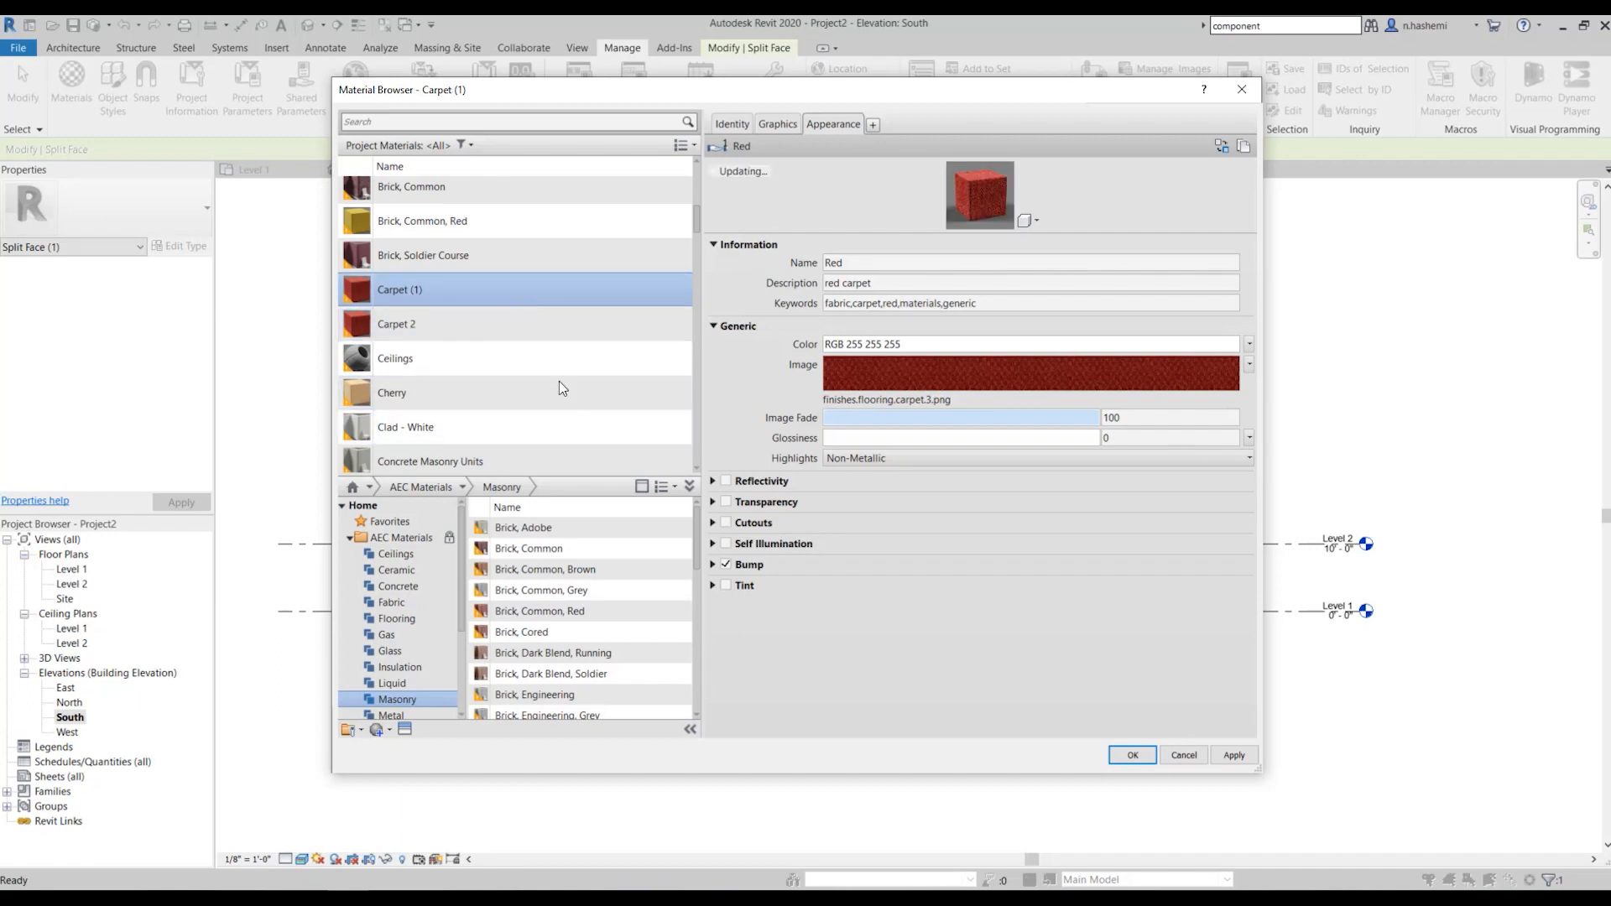
Duplicate the appearance asset used by the Carpet 2 material
{"action": "left_click", "coordinate": [493, 310]}
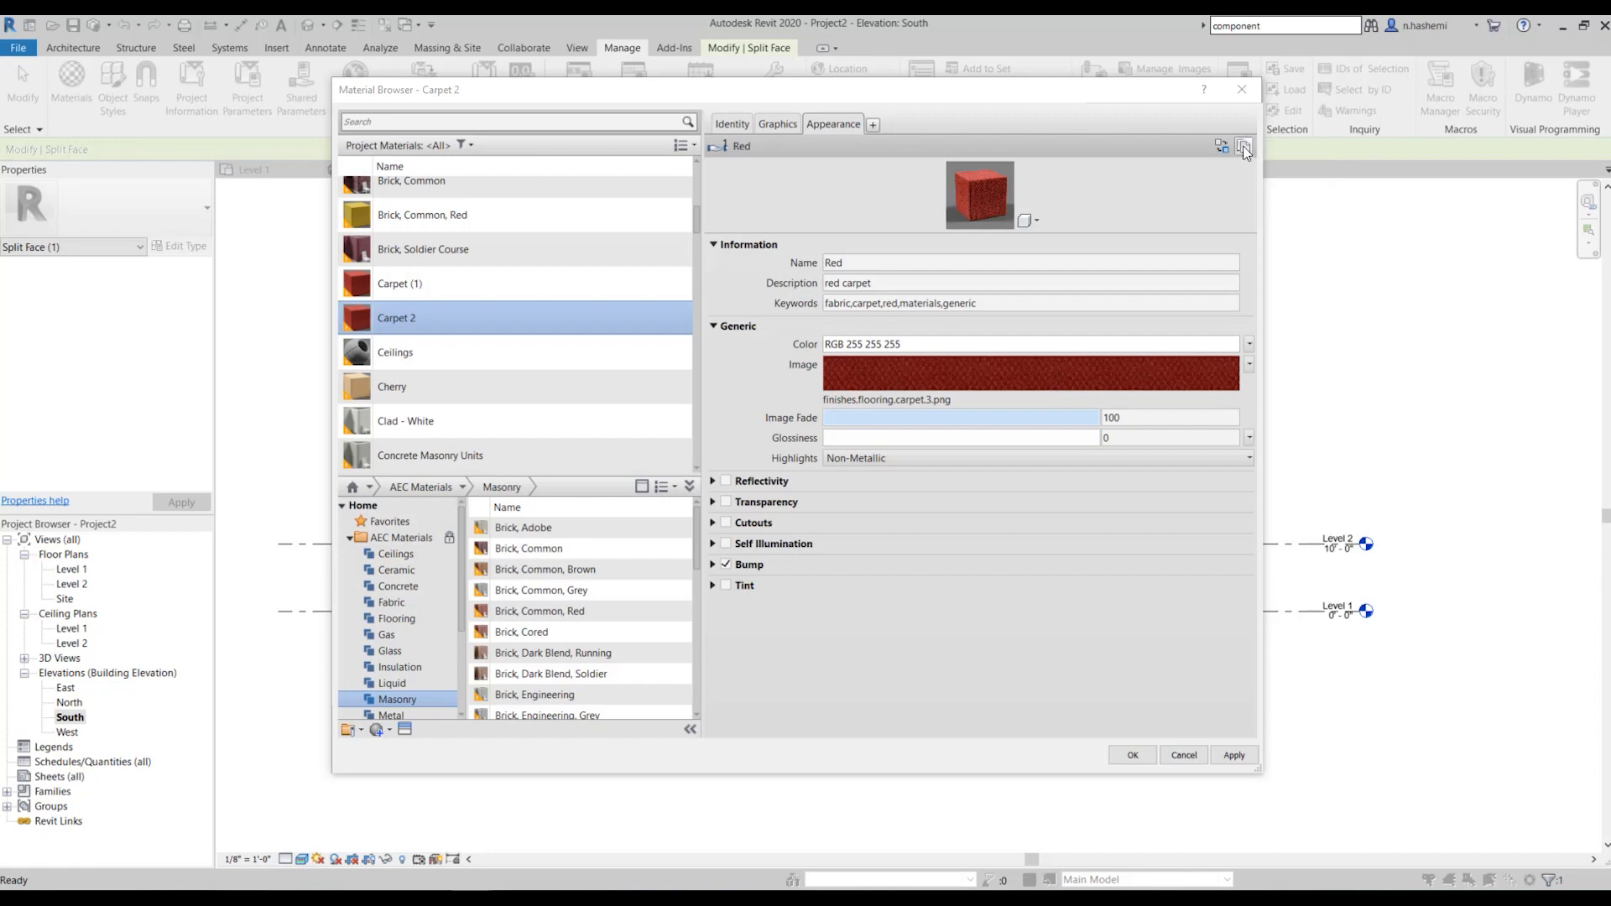
{"action": "left_click", "coordinate": [1242, 147]}
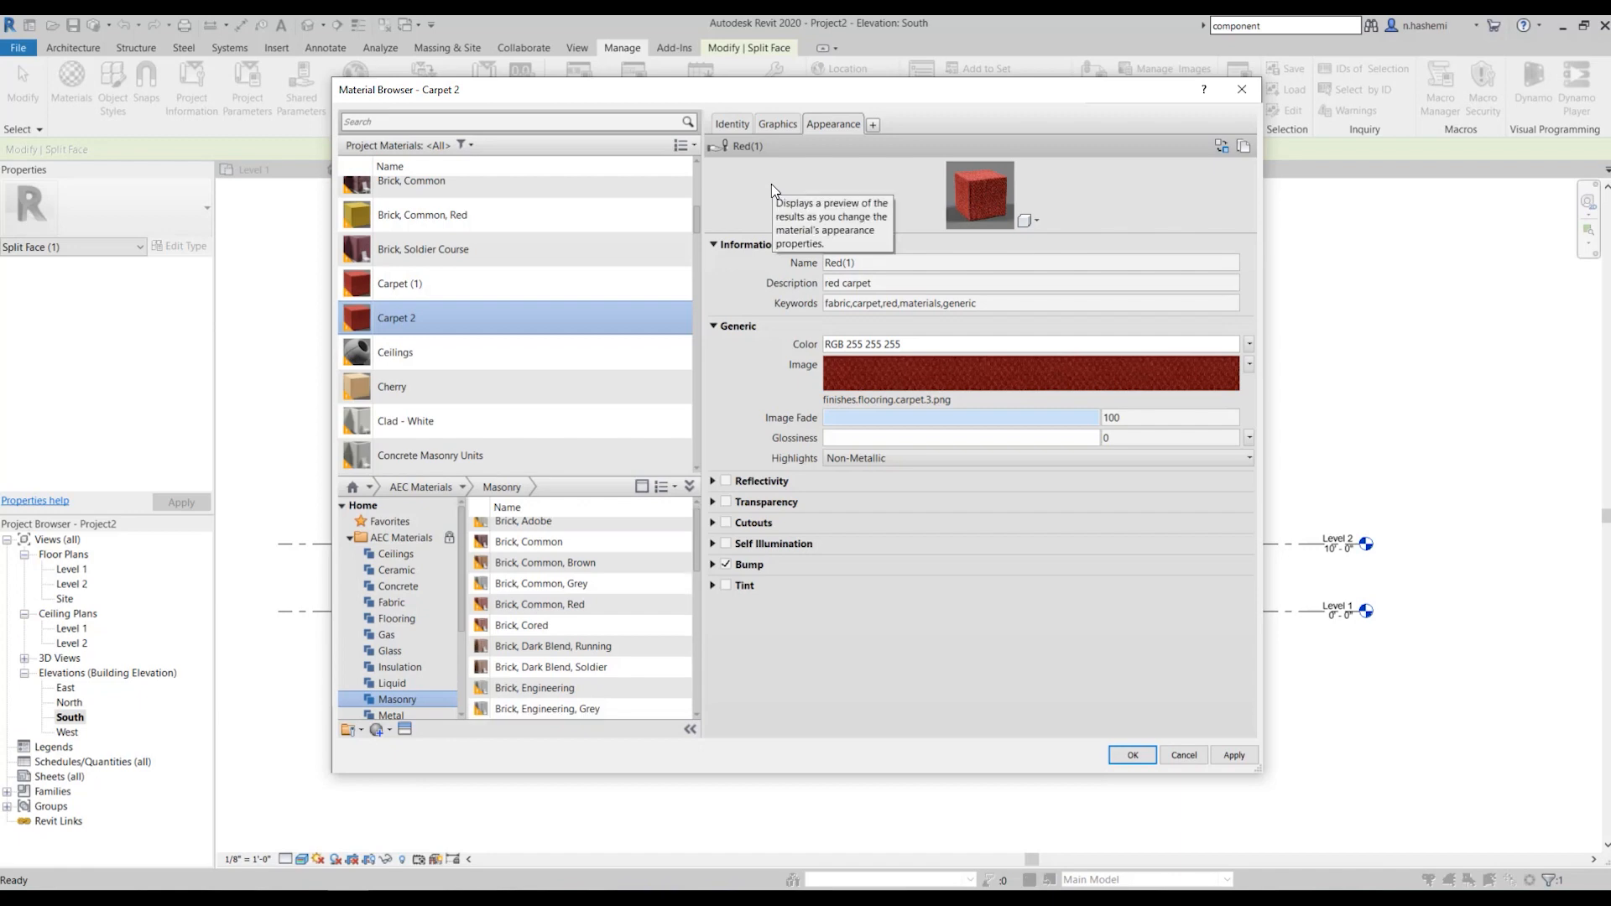
{"action": "scroll", "coordinate": [440, 304], "scroll_direction": "up", "scroll_amount": 2}
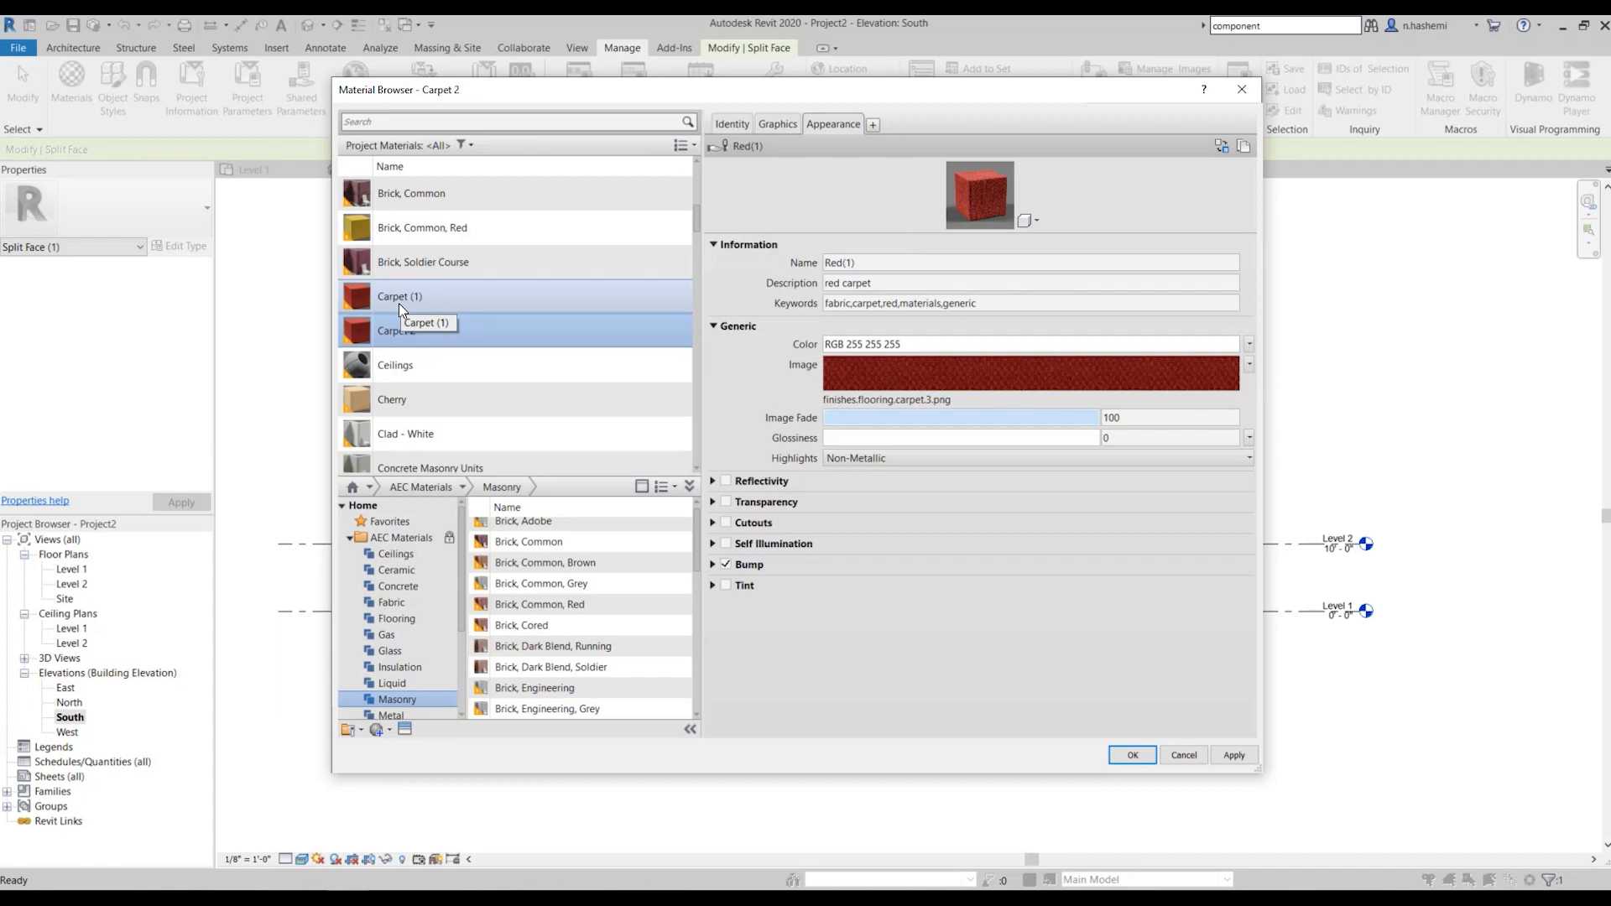
{"action": "right_click", "coordinate": [400, 304]}
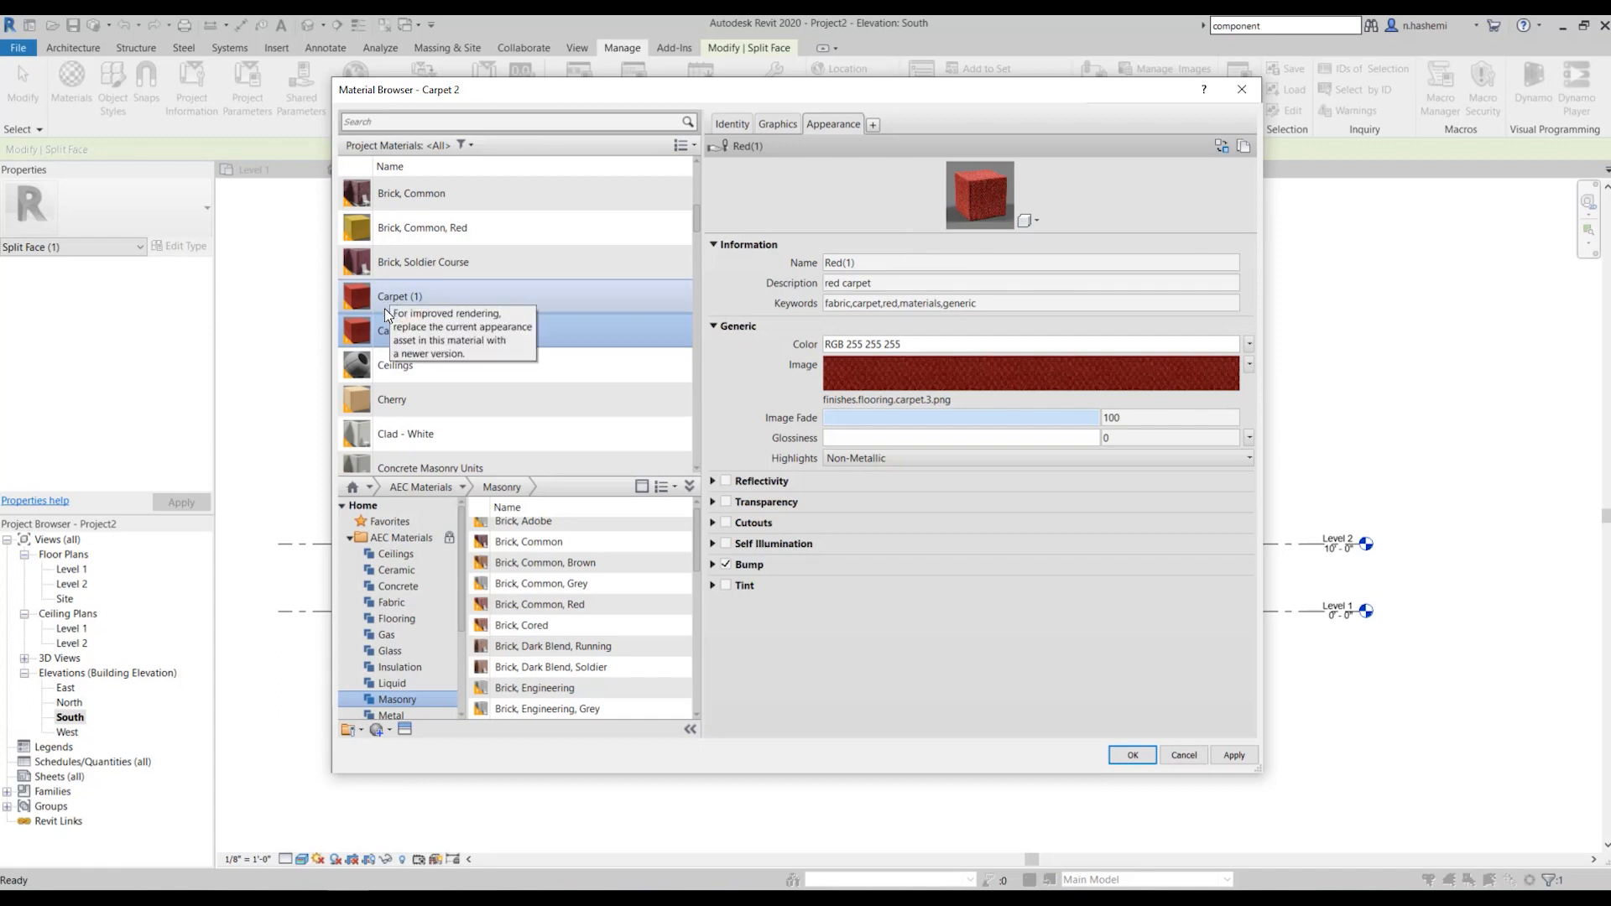
{"action": "key", "text": "Escape"}
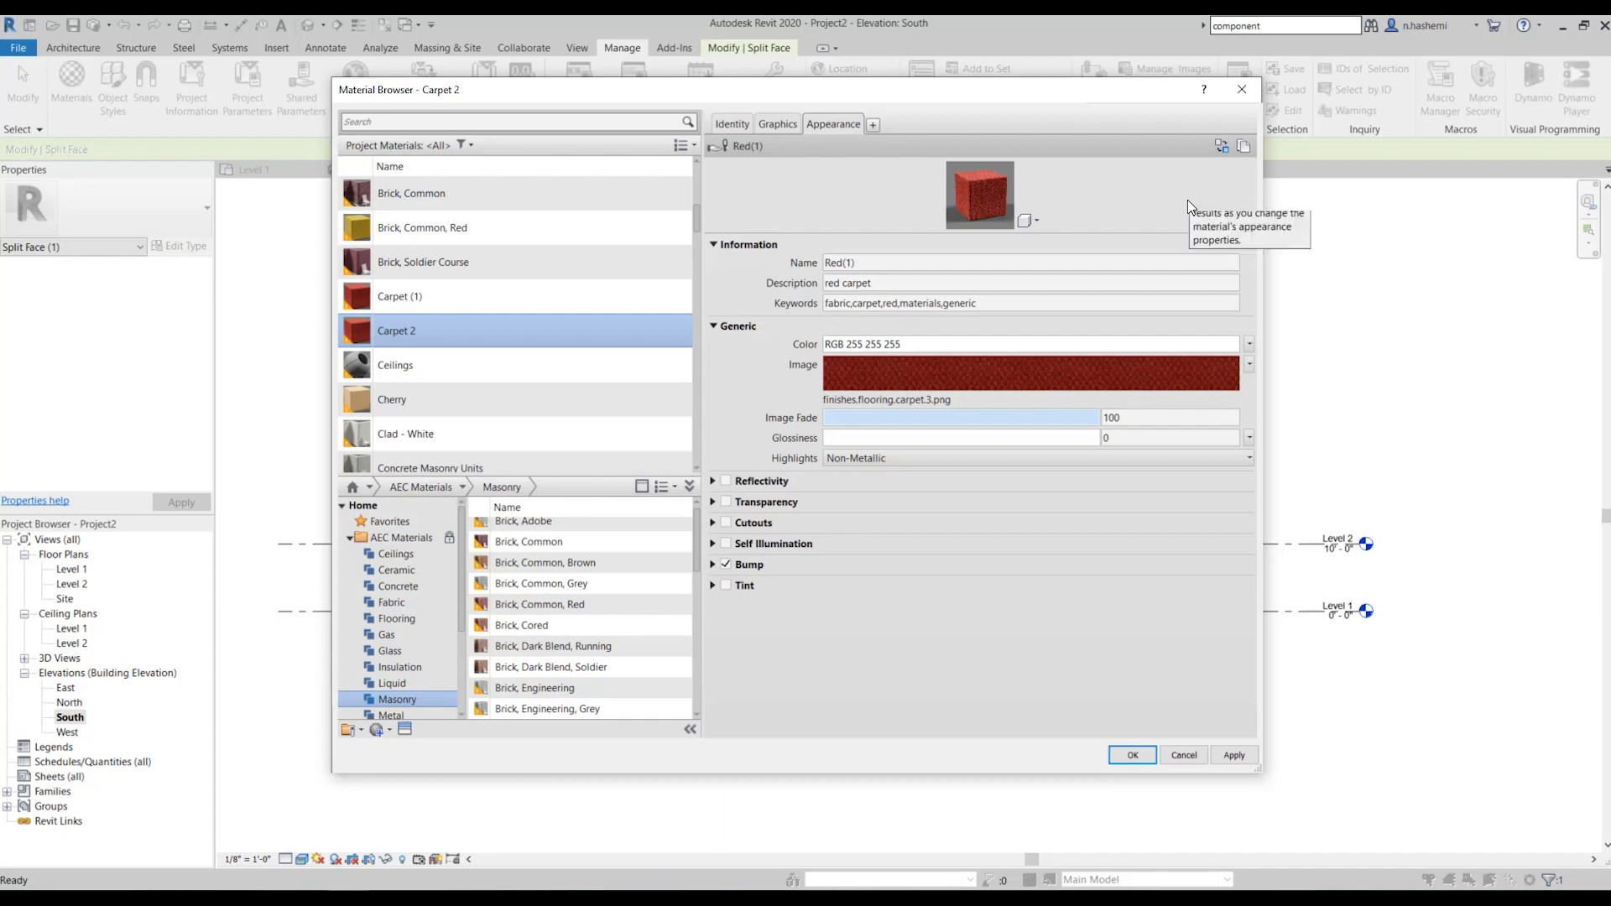
Cancel the Material Browser changes and dismiss the project save reminder
{"action": "left_click", "coordinate": [1185, 755]}
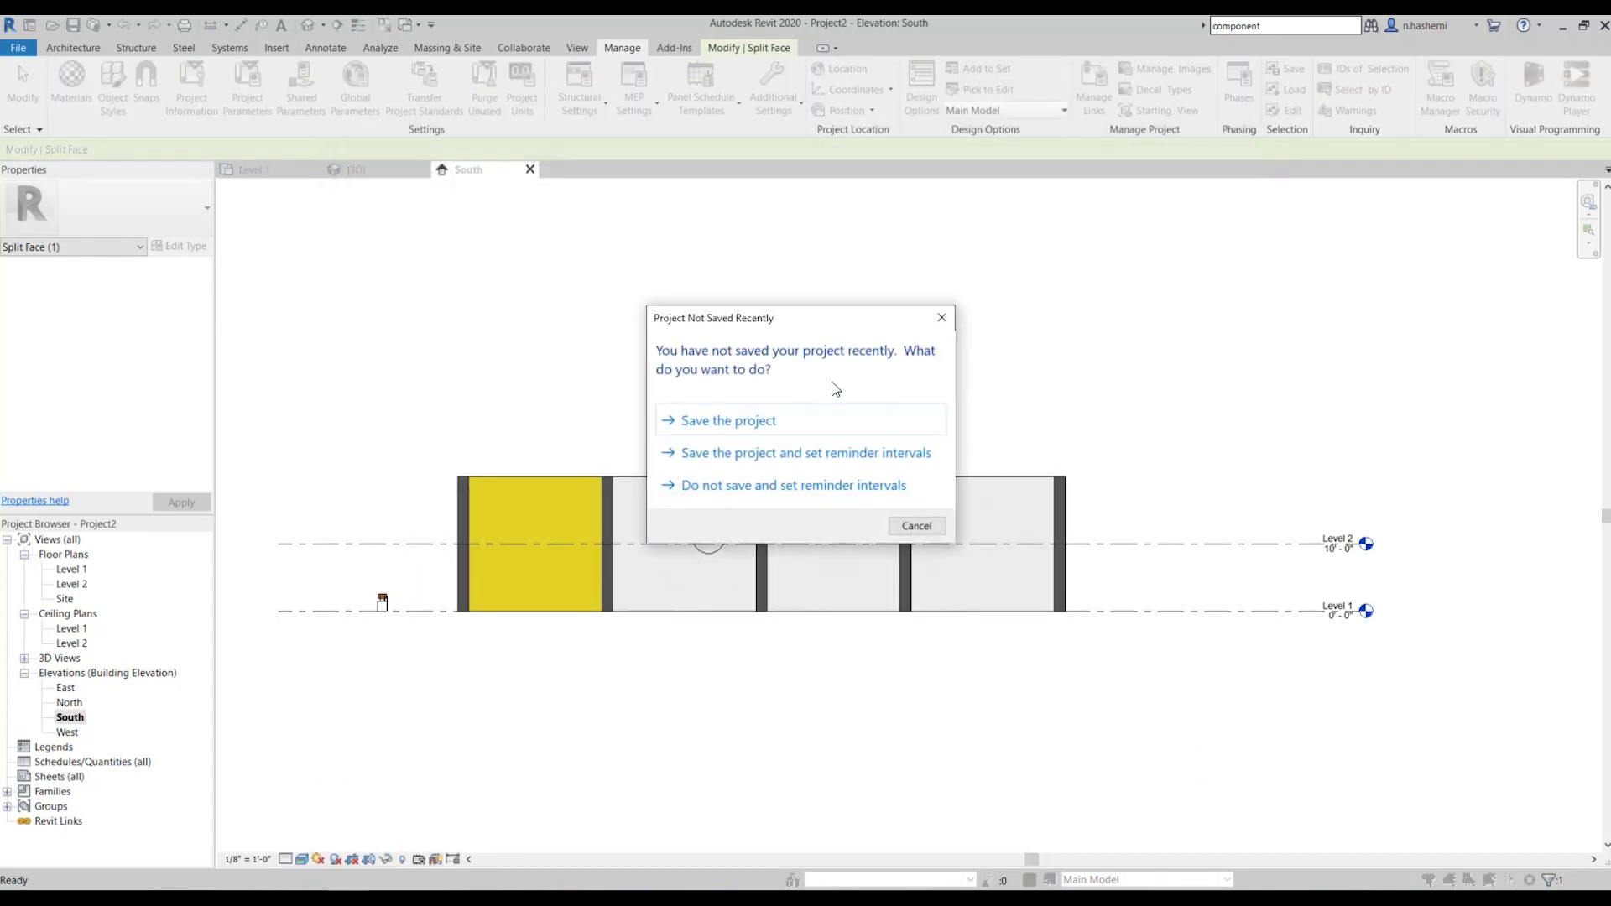
{"action": "left_click", "coordinate": [334, 174]}
{"action": "left_click", "coordinate": [916, 526]}
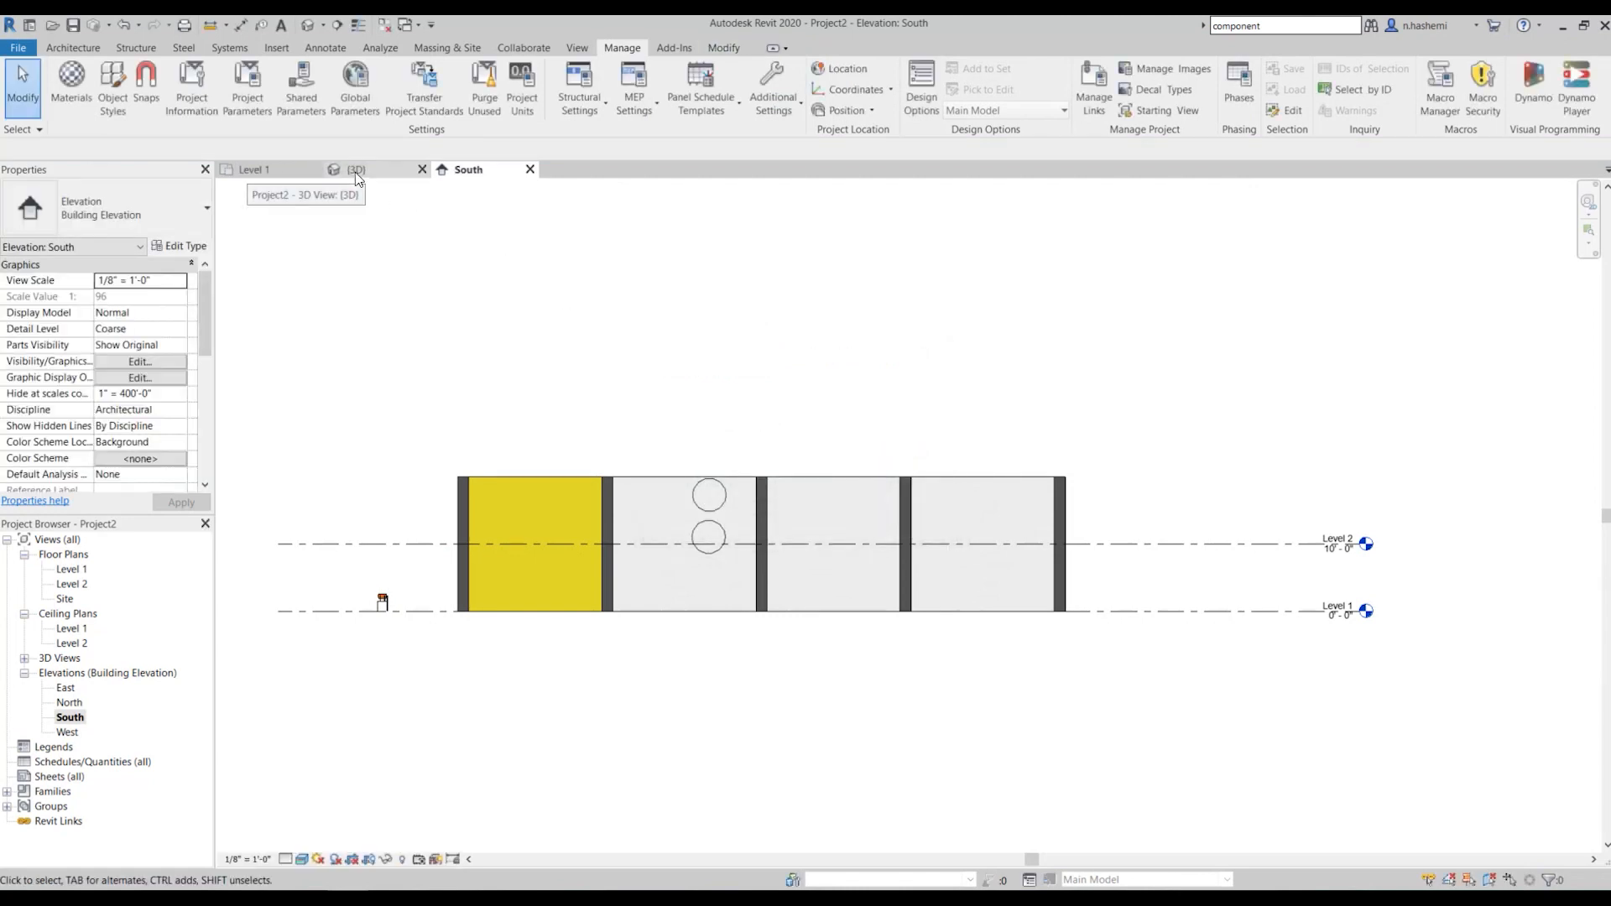
In the 3D view, place one Desk 60" x 30" component on Level 1 in the open area away from the walls
{"action": "left_click", "coordinate": [355, 173]}
{"action": "scroll", "coordinate": [917, 647], "scroll_direction": "down", "scroll_amount": 4}
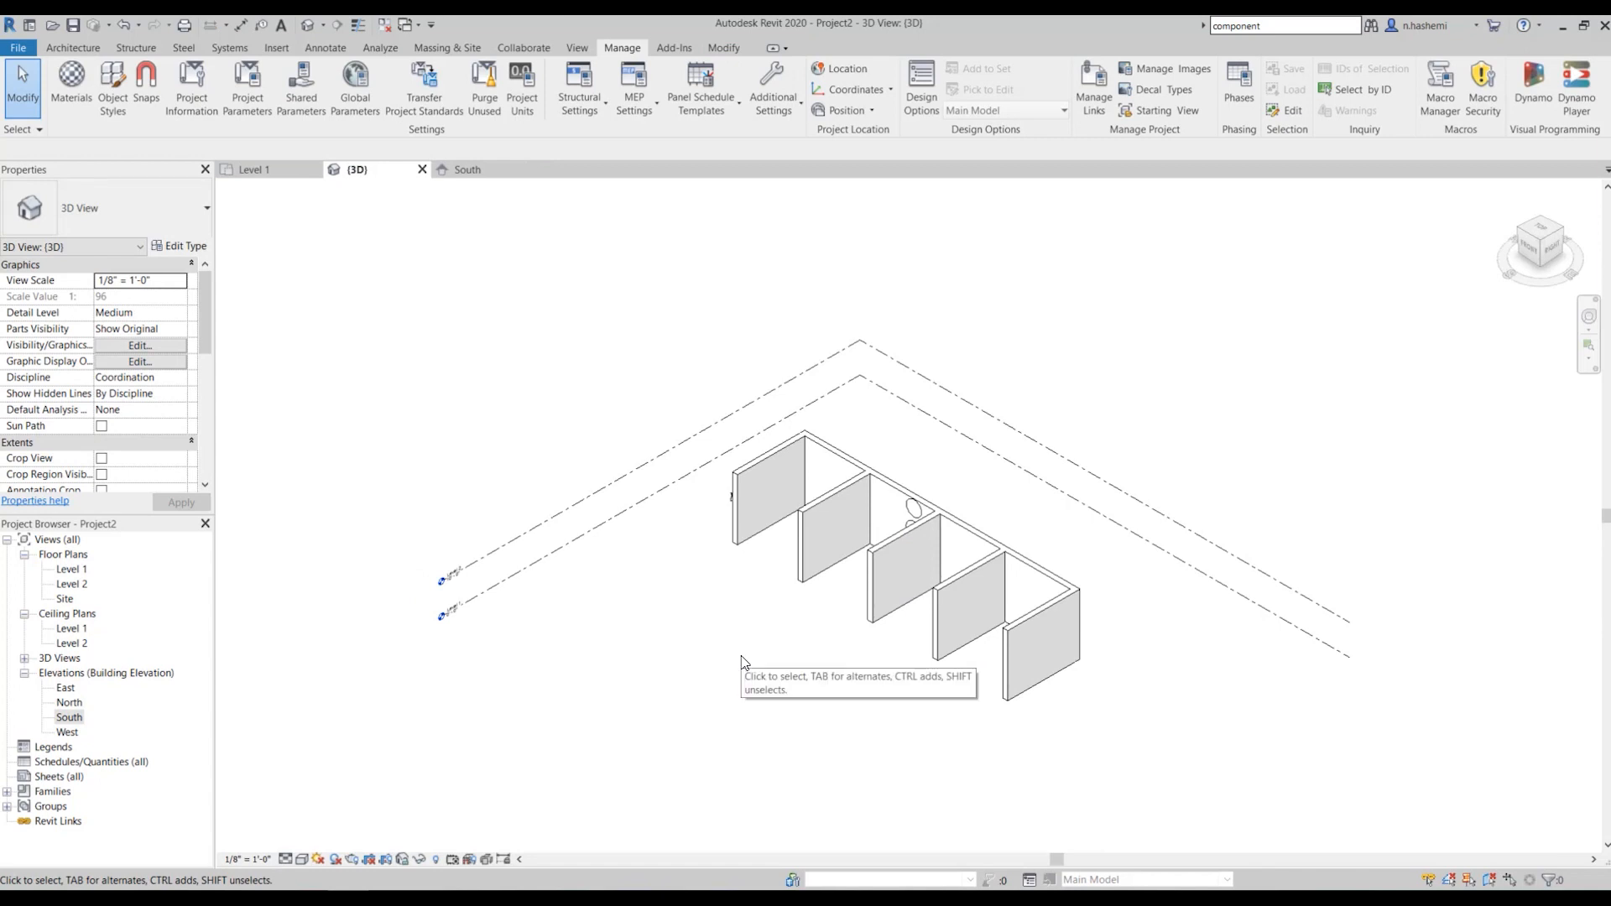
{"action": "left_click", "coordinate": [73, 48]}
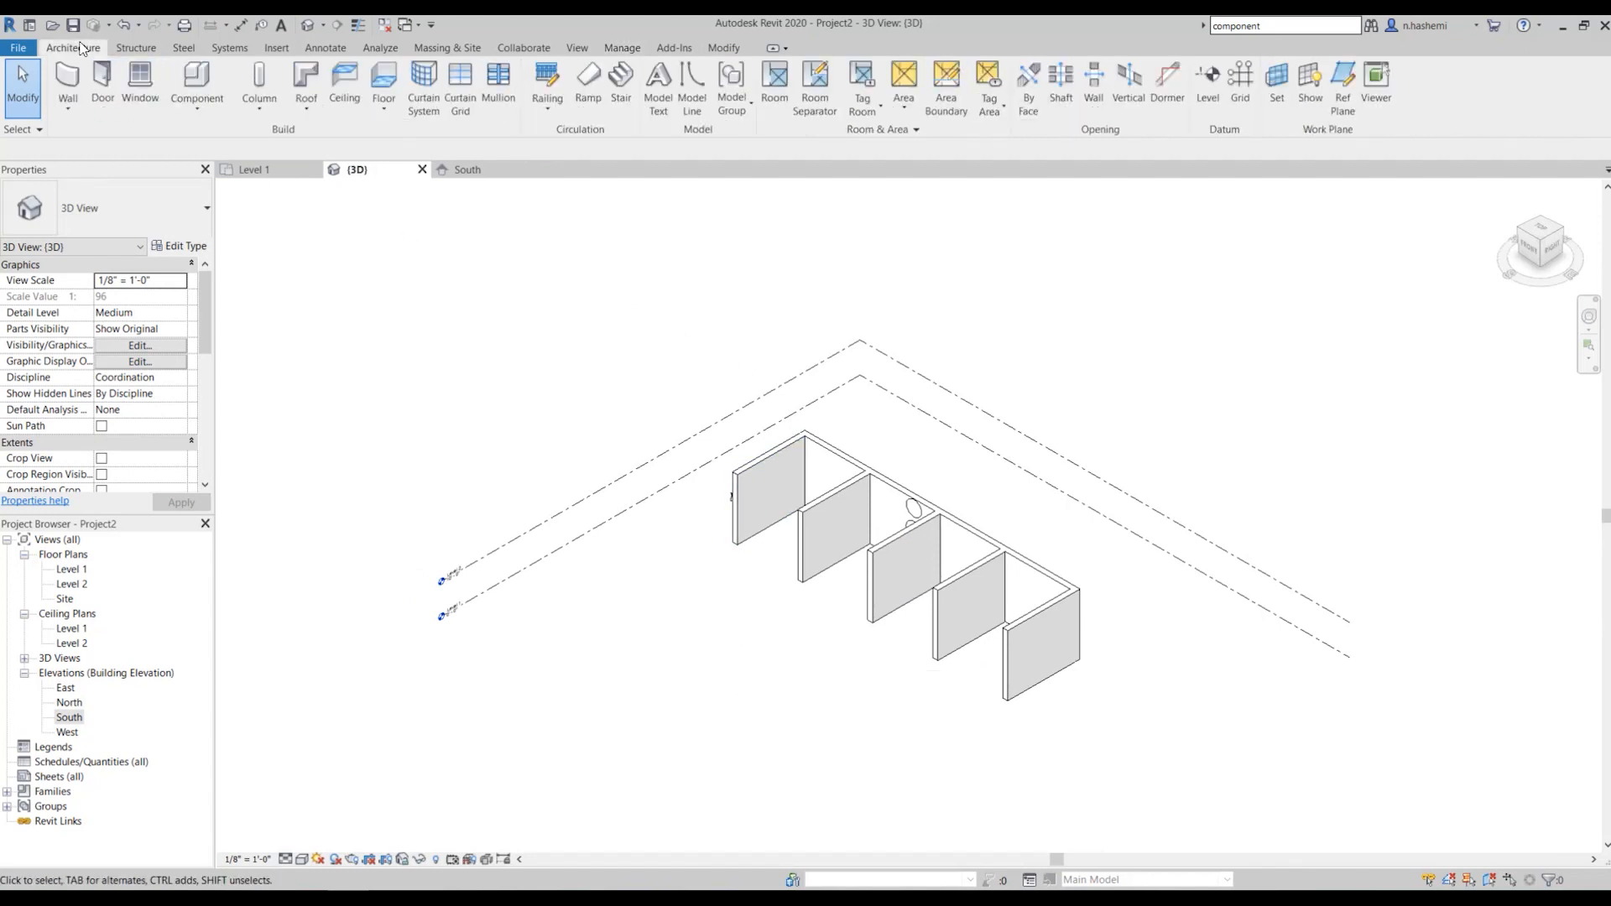
{"action": "left_click", "coordinate": [206, 75]}
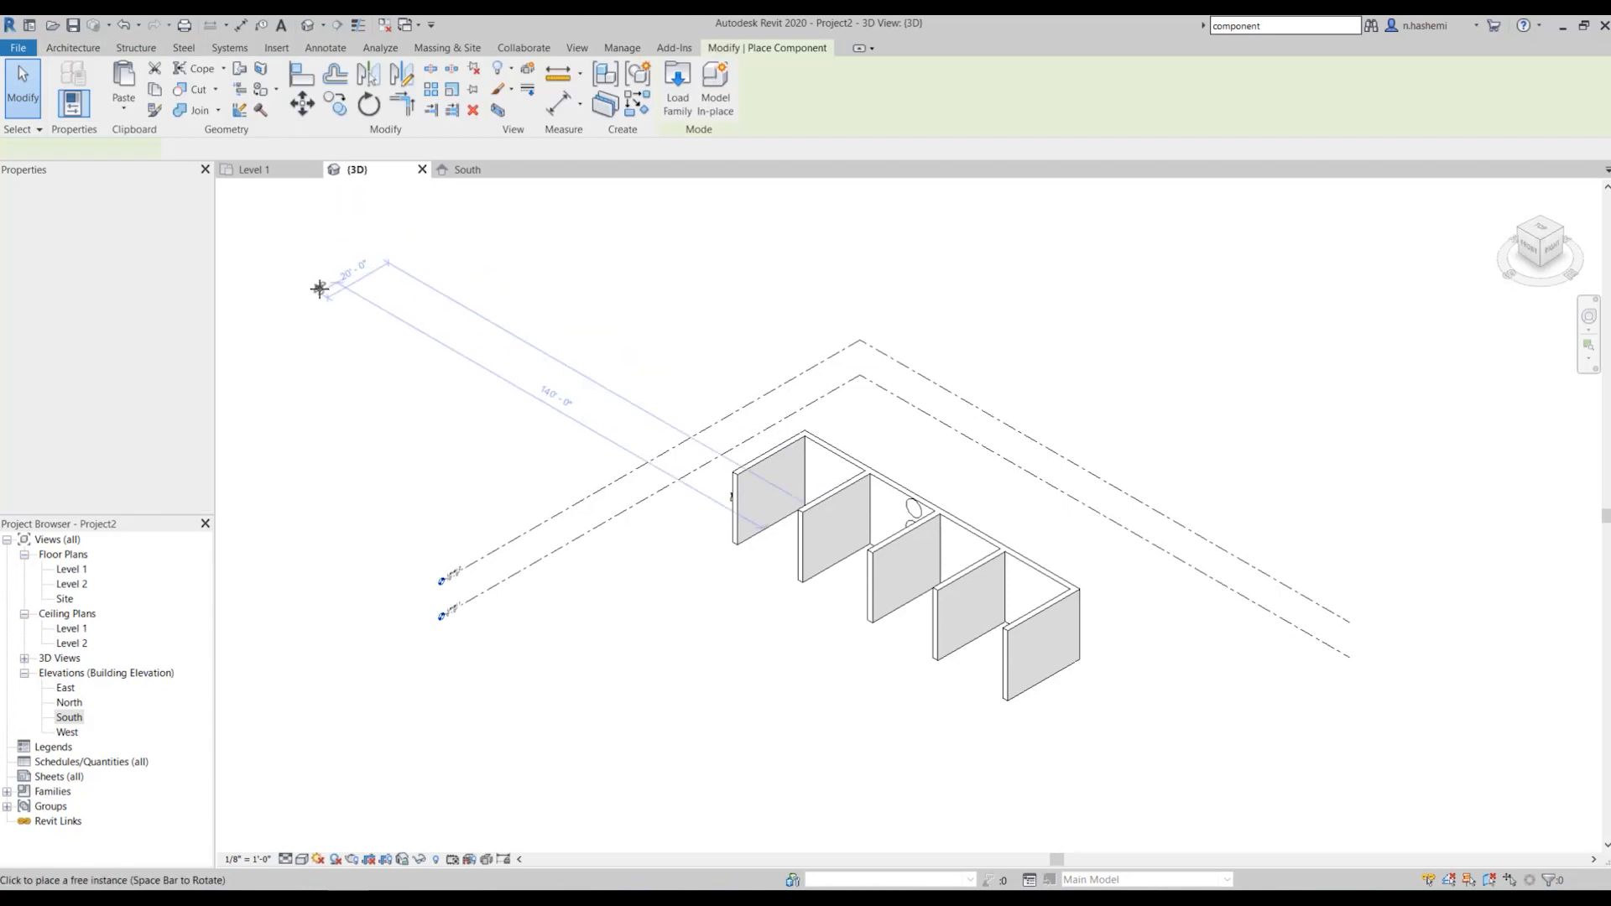
{"action": "left_click", "coordinate": [200, 210]}
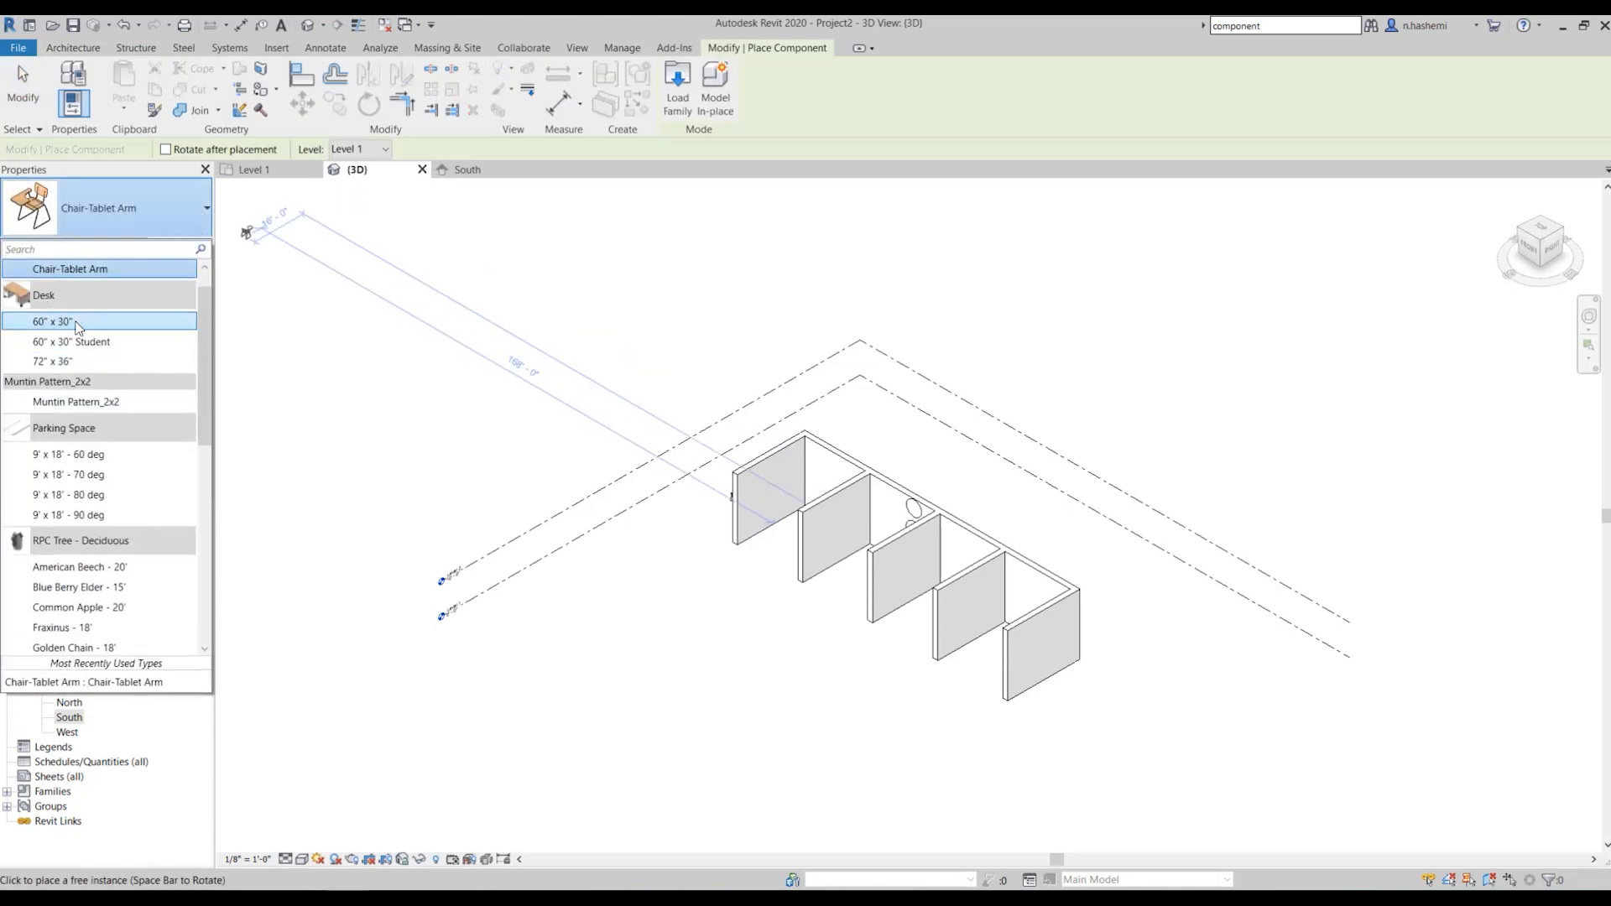
{"action": "left_click", "coordinate": [68, 328]}
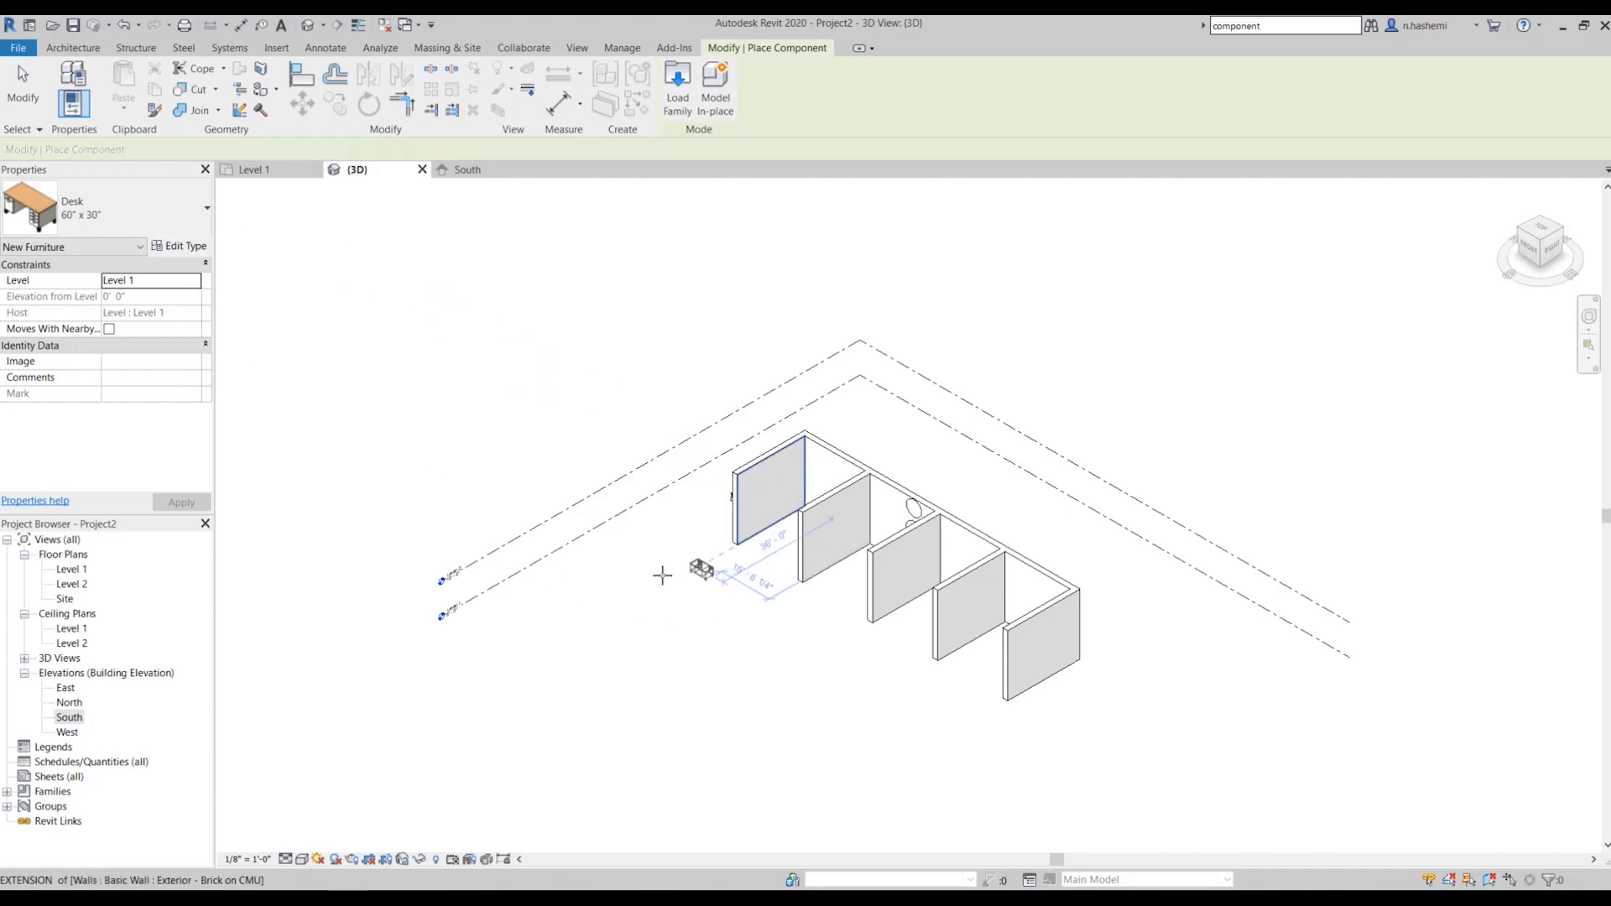
{"action": "scroll", "coordinate": [668, 579], "scroll_direction": "up", "scroll_amount": 2}
{"action": "scroll", "coordinate": [755, 559], "scroll_direction": "up", "scroll_amount": 5}
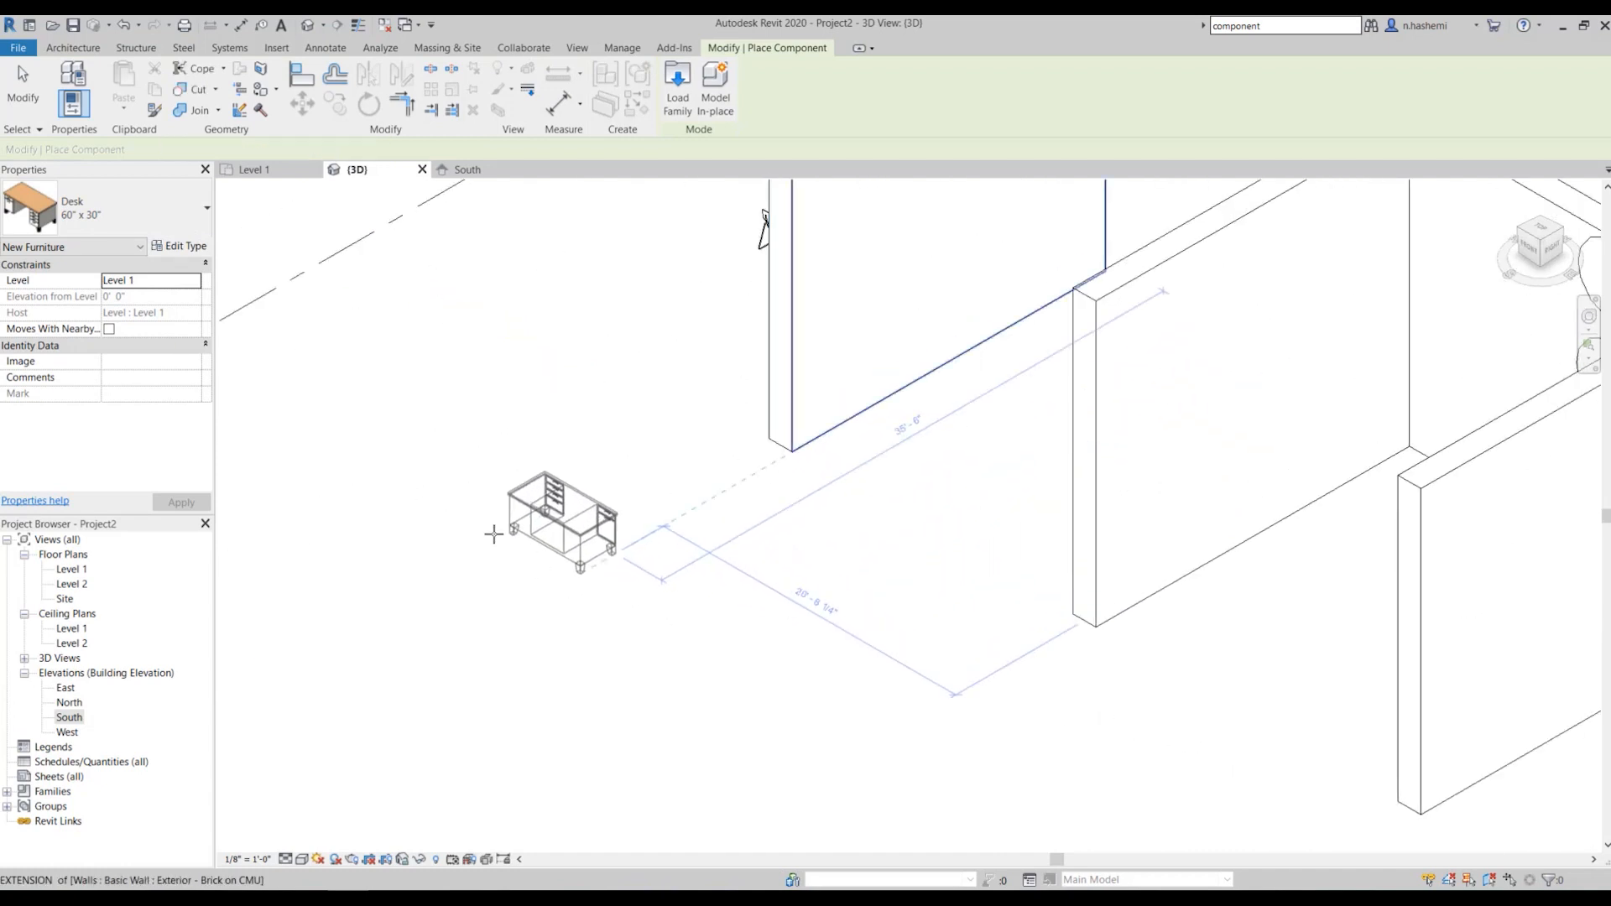
{"action": "scroll", "coordinate": [965, 537], "scroll_direction": "down", "scroll_amount": 5}
{"action": "scroll", "coordinate": [764, 533], "scroll_direction": "up", "scroll_amount": 4}
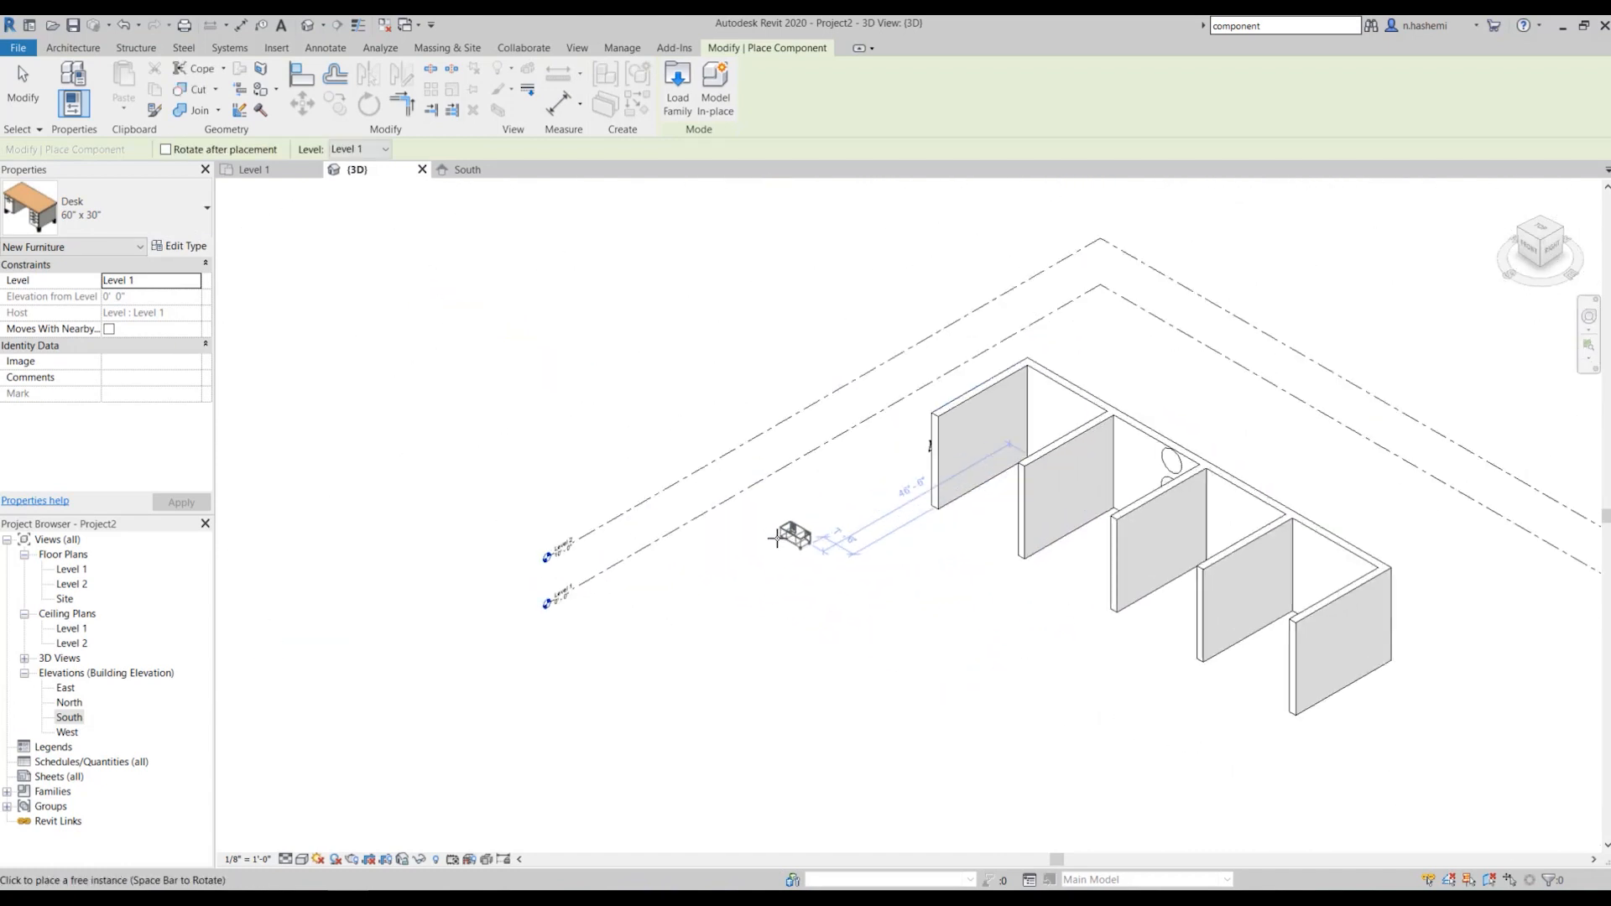
{"action": "scroll", "coordinate": [760, 529], "scroll_direction": "up", "scroll_amount": 2}
{"action": "left_click", "coordinate": [751, 508]}
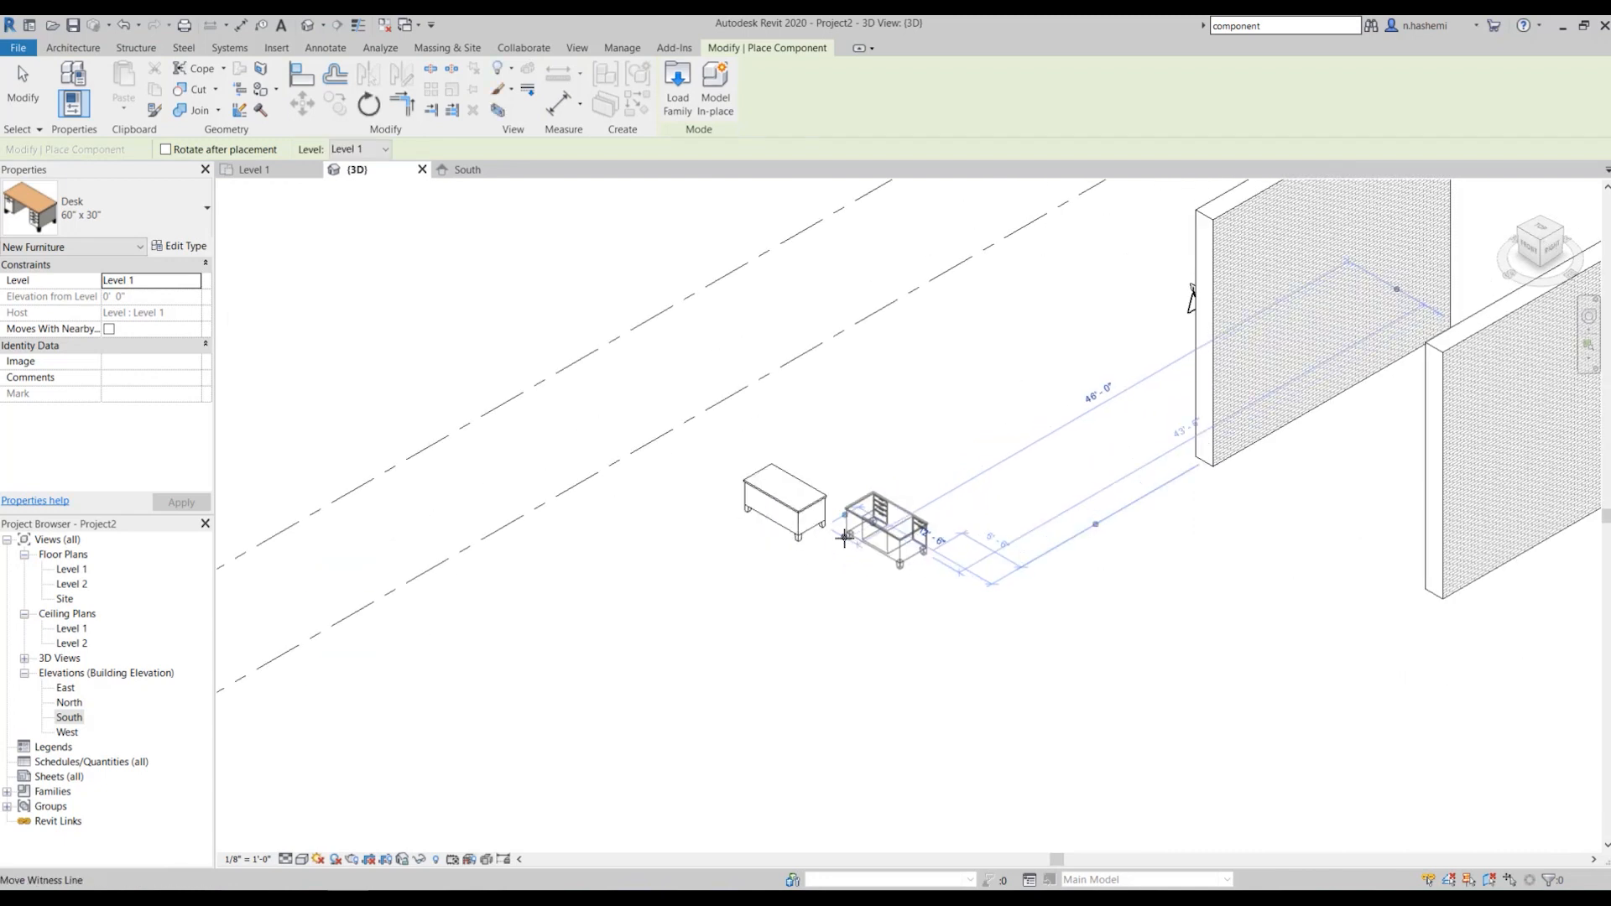
{"action": "scroll", "coordinate": [846, 541], "scroll_direction": "up", "scroll_amount": 2}
{"action": "scroll", "coordinate": [845, 541], "scroll_direction": "up", "scroll_amount": 3}
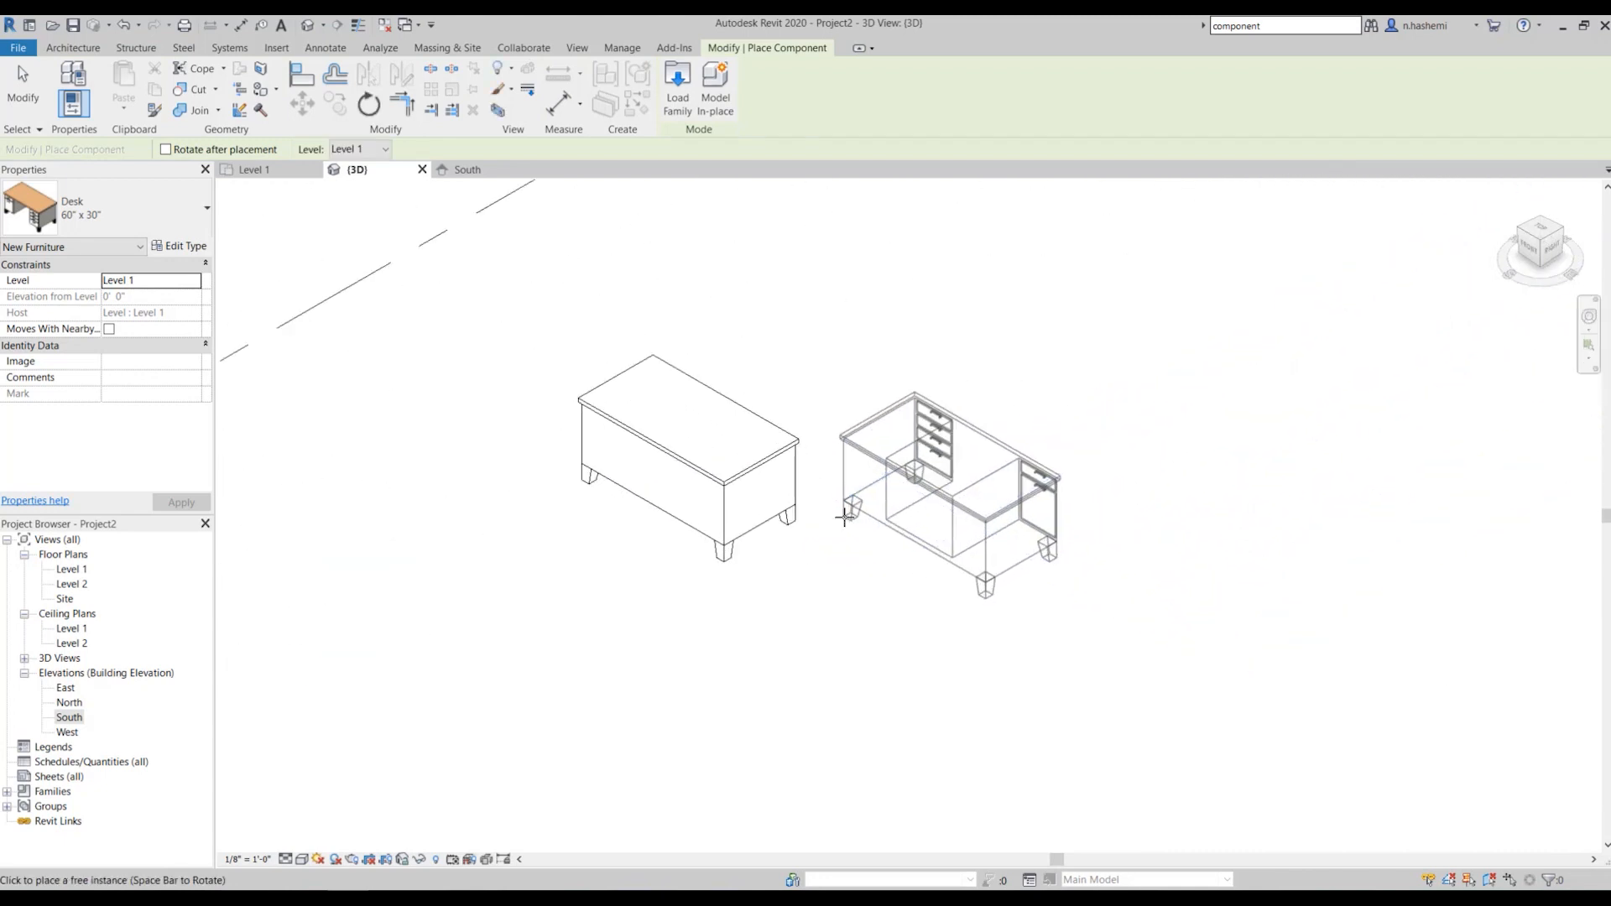
{"action": "key", "text": "Escape"}
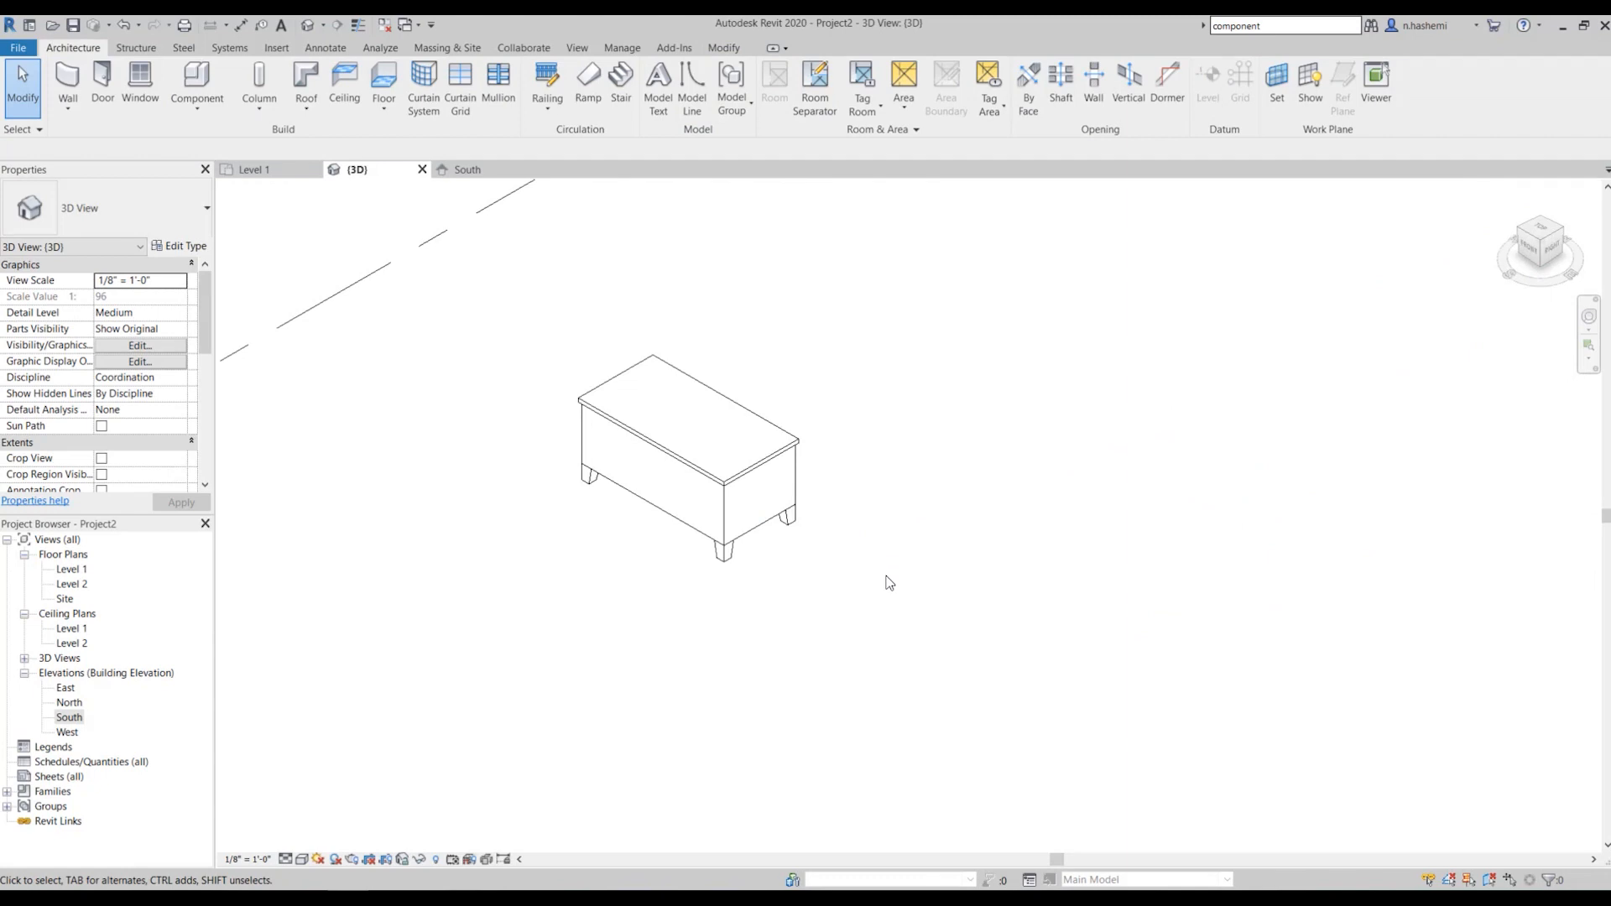
Orbit to the drawer side of the desk and set the 3D view's visual style to Realistic
{"action": "middle_click_drag", "start_coordinate": [888, 579], "coordinate": [665, 533], "text": "shift"}
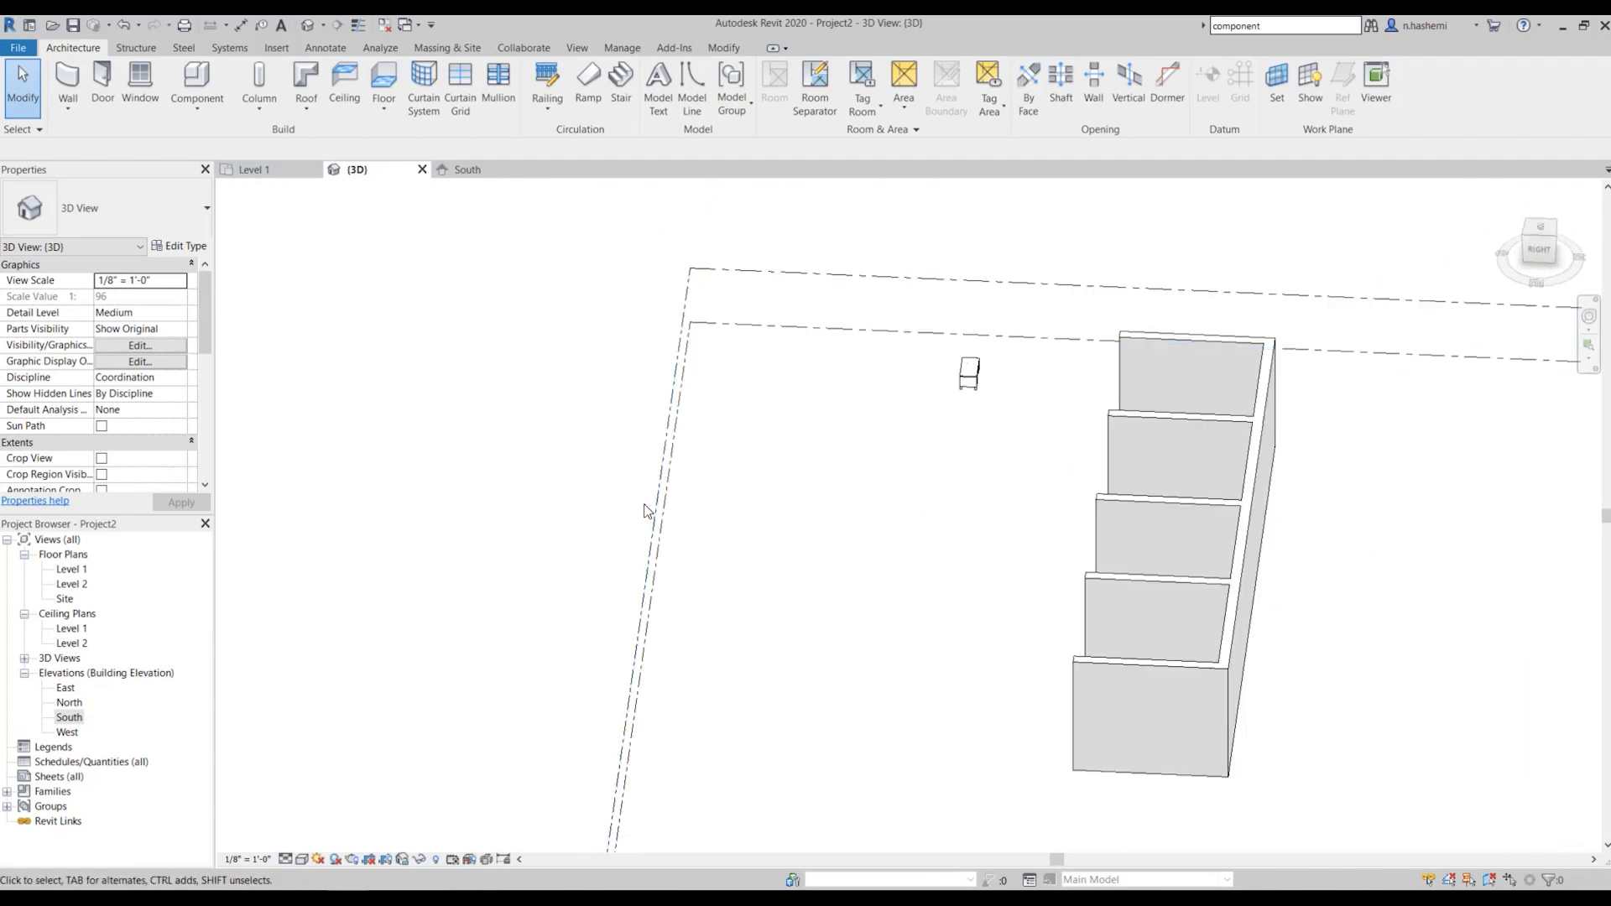
{"action": "middle_click_drag", "start_coordinate": [924, 566], "coordinate": [655, 631], "text": "shift"}
{"action": "scroll", "coordinate": [931, 561], "scroll_direction": "up", "scroll_amount": 4}
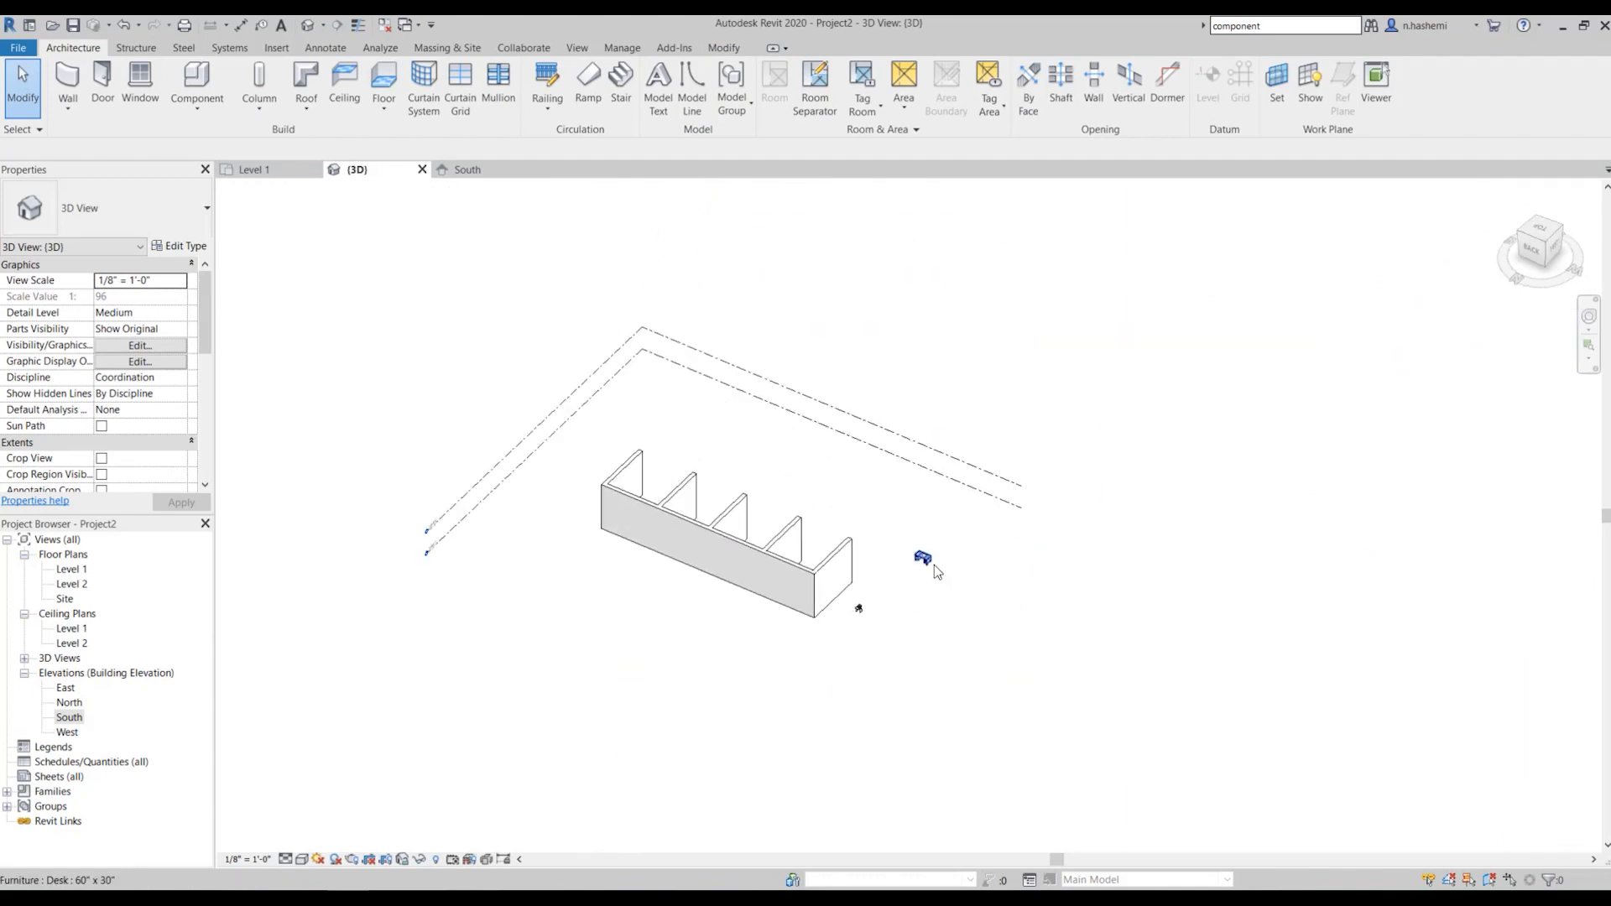
{"action": "scroll", "coordinate": [931, 560], "scroll_direction": "up", "scroll_amount": 6}
{"action": "scroll", "coordinate": [810, 648], "scroll_direction": "up", "scroll_amount": 2}
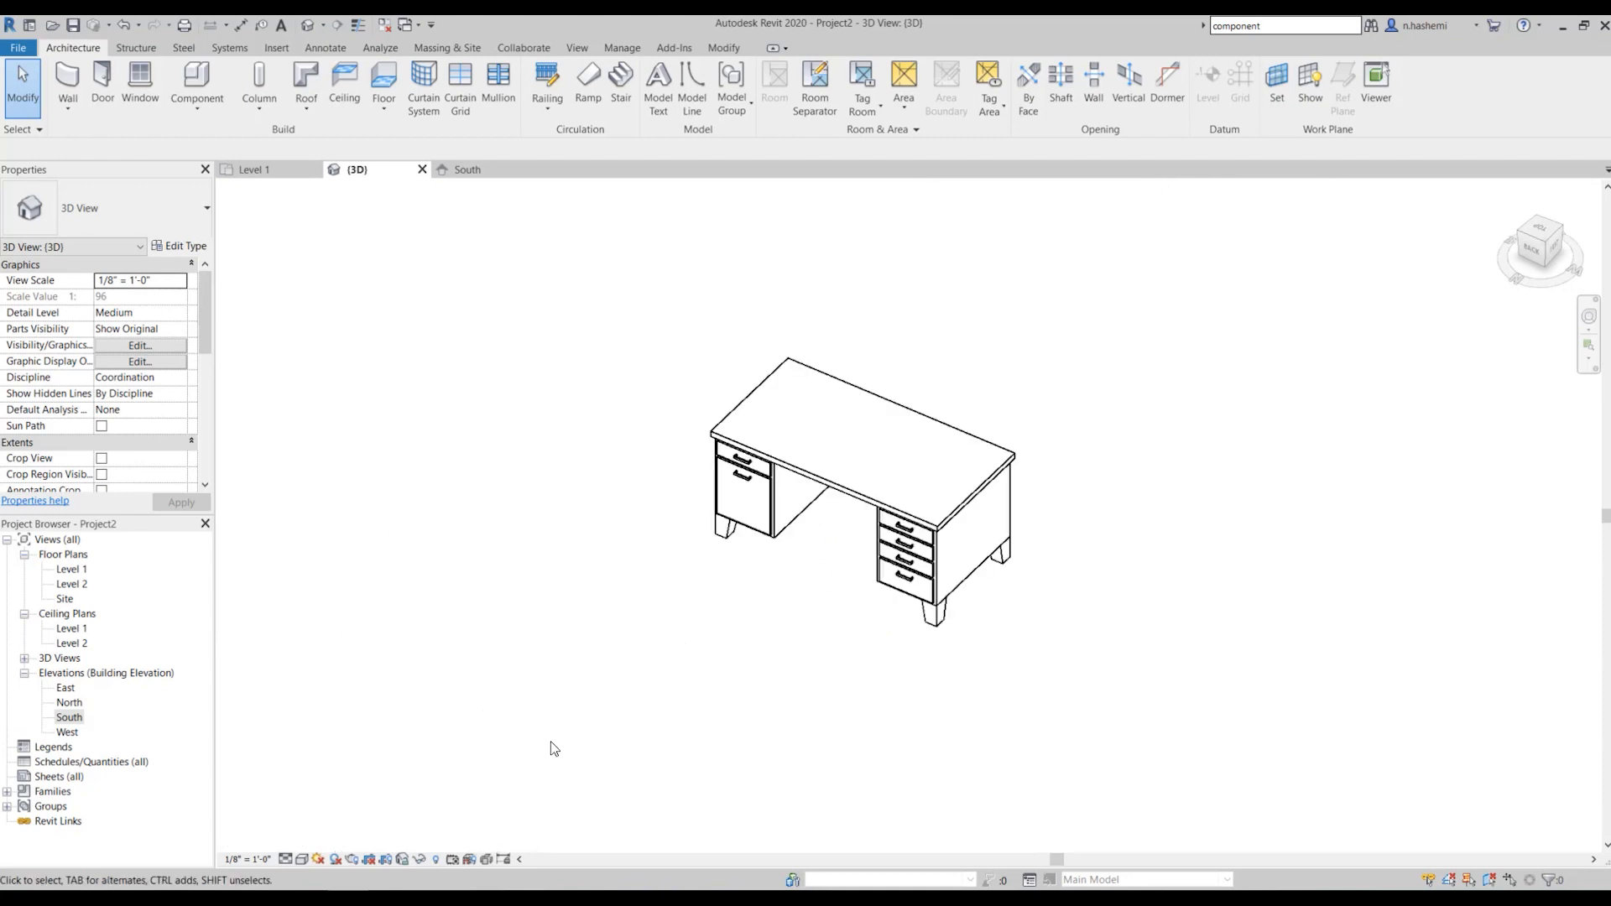
{"action": "left_click", "coordinate": [303, 860]}
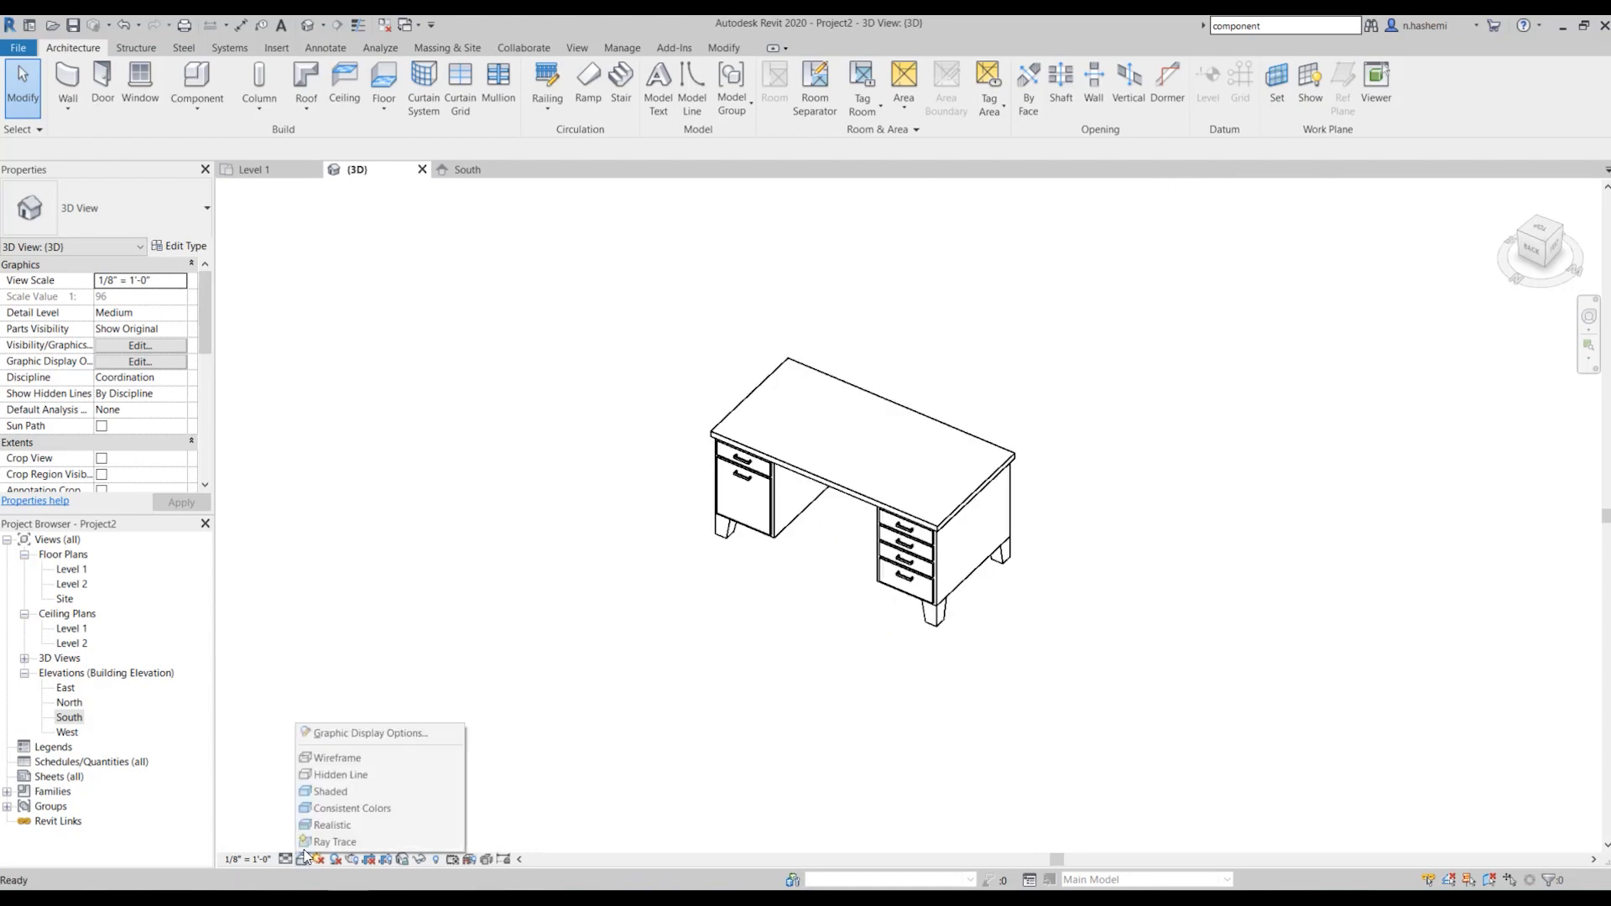
{"action": "left_click", "coordinate": [361, 810]}
{"action": "scroll", "coordinate": [833, 559], "scroll_direction": "up", "scroll_amount": 2}
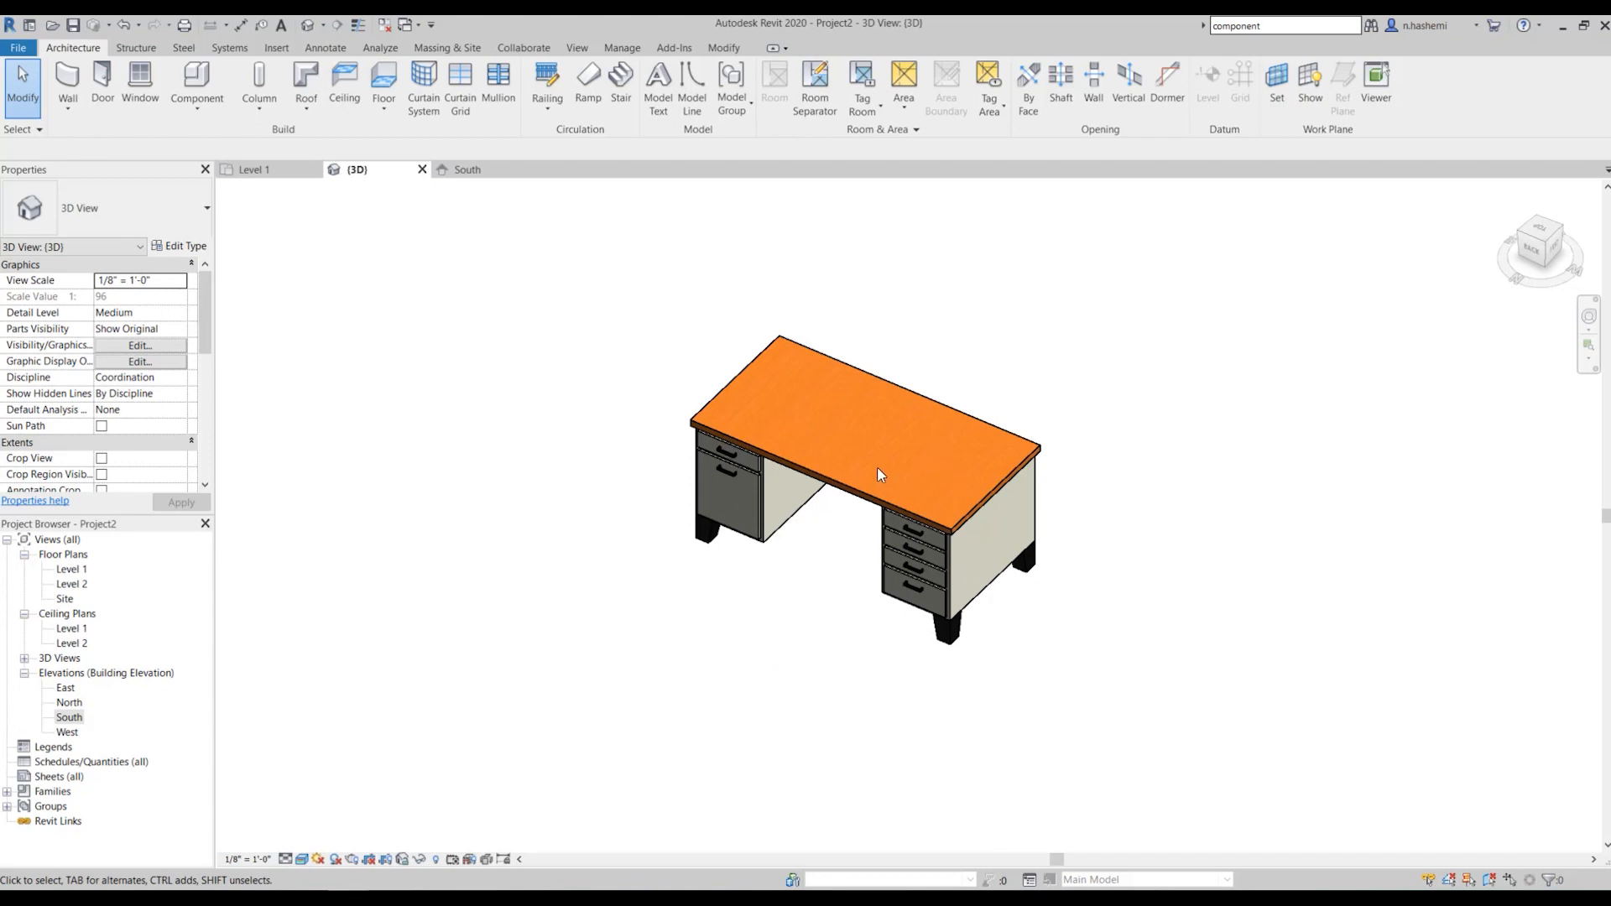
In the desk's type properties, browse the project materials for Top Material and select Wood - Stained
{"action": "left_click", "coordinate": [749, 506]}
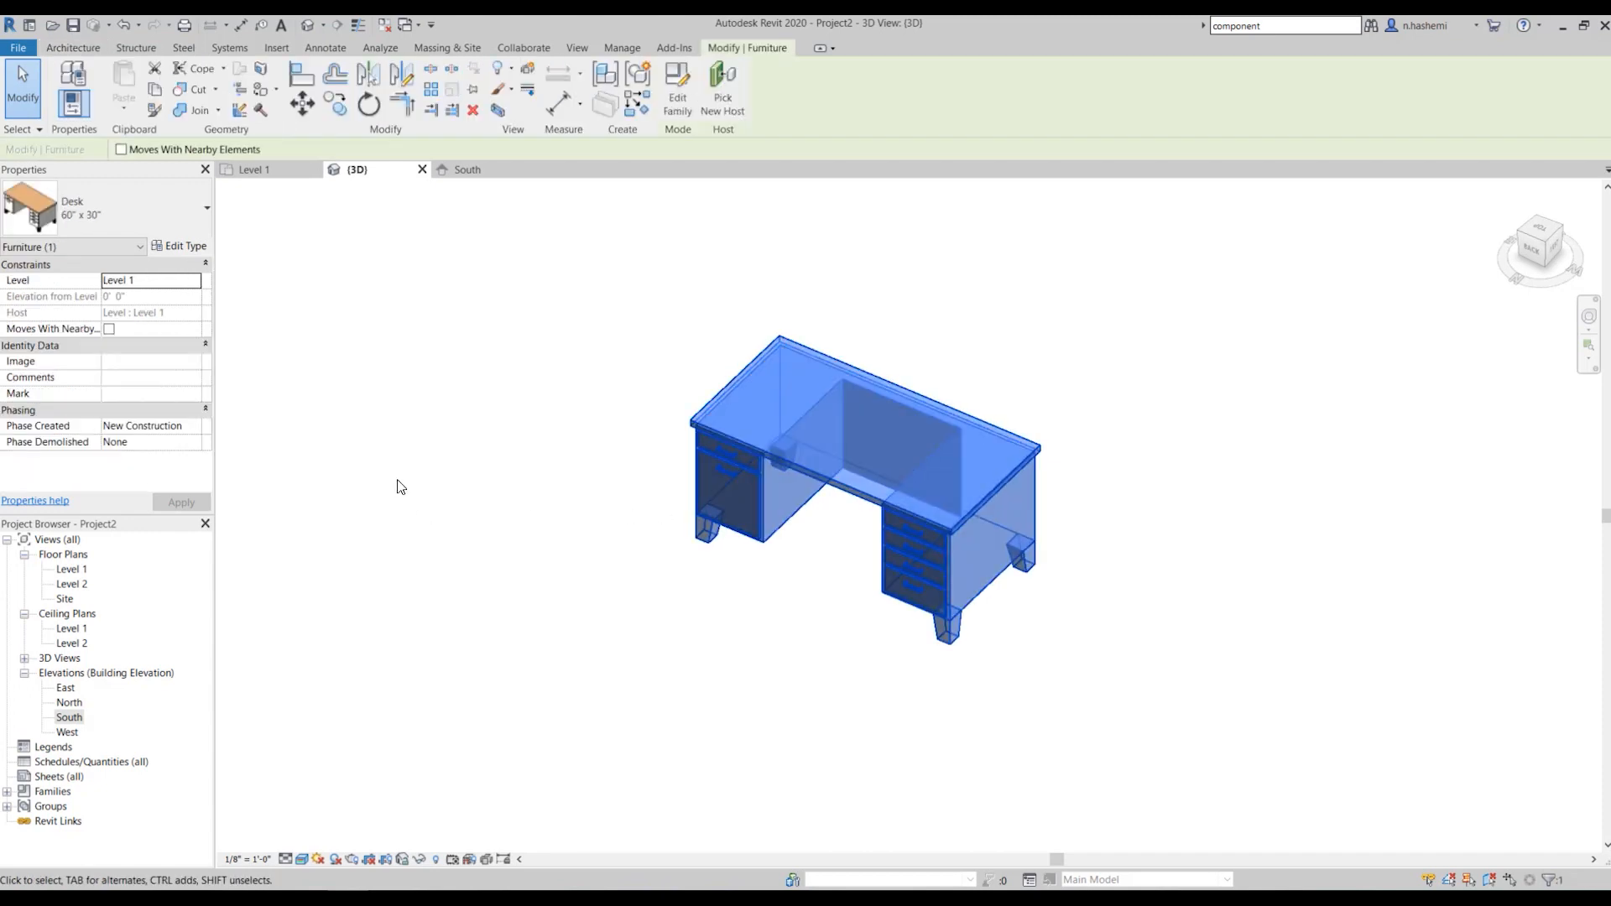
{"action": "left_click", "coordinate": [191, 247]}
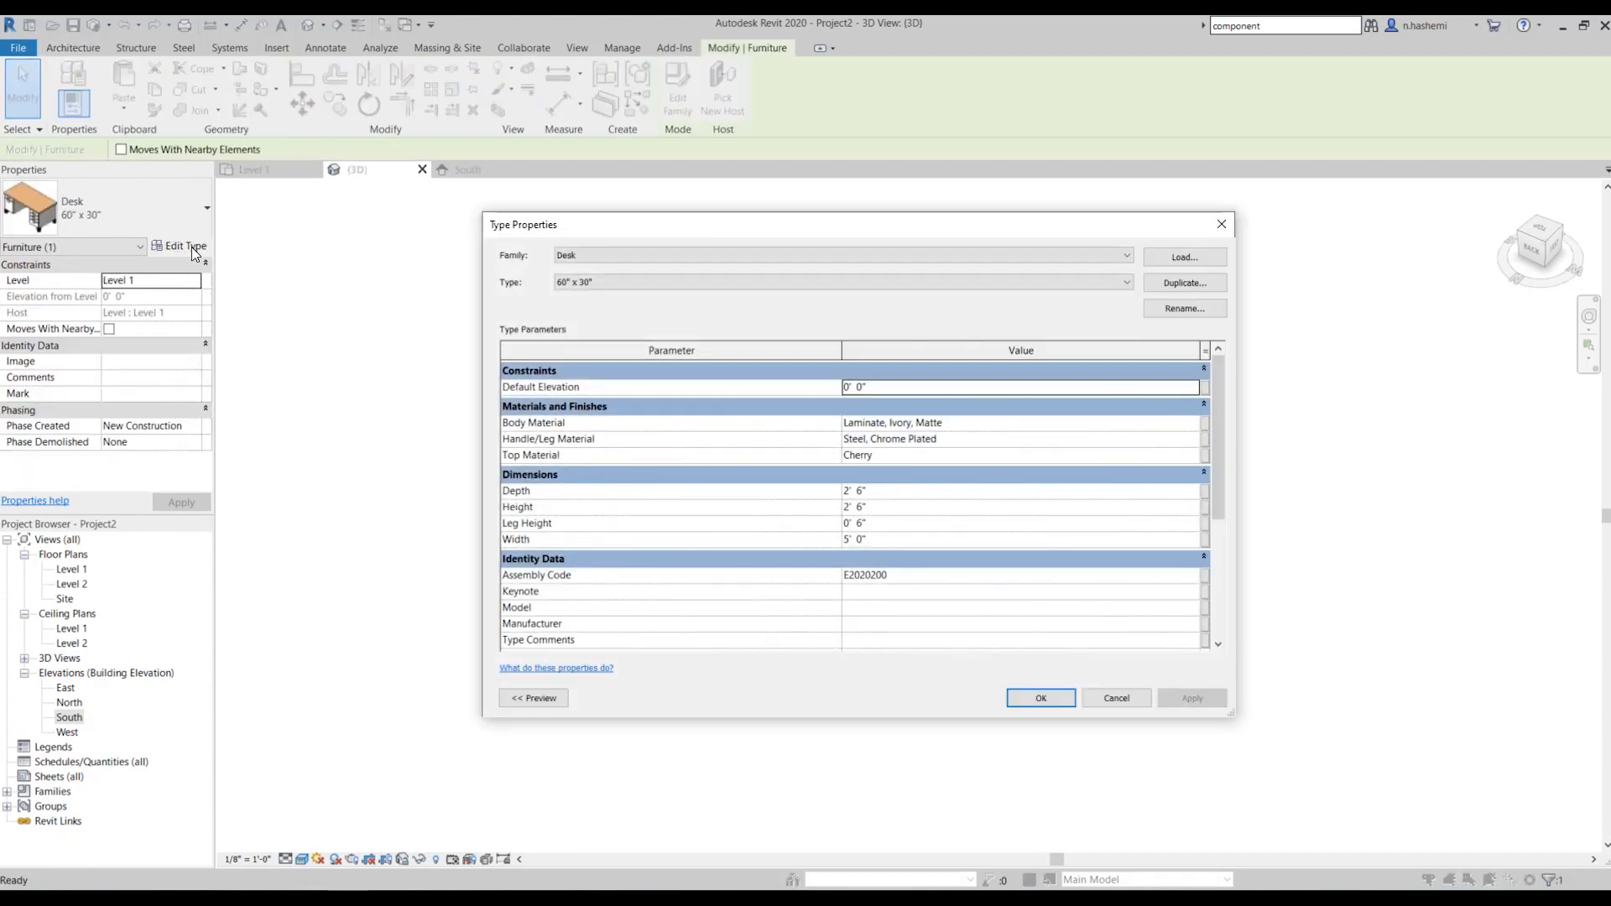
{"action": "scroll", "coordinate": [636, 475], "scroll_direction": "down", "scroll_amount": 2}
{"action": "scroll", "coordinate": [571, 428], "scroll_direction": "up", "scroll_amount": 2}
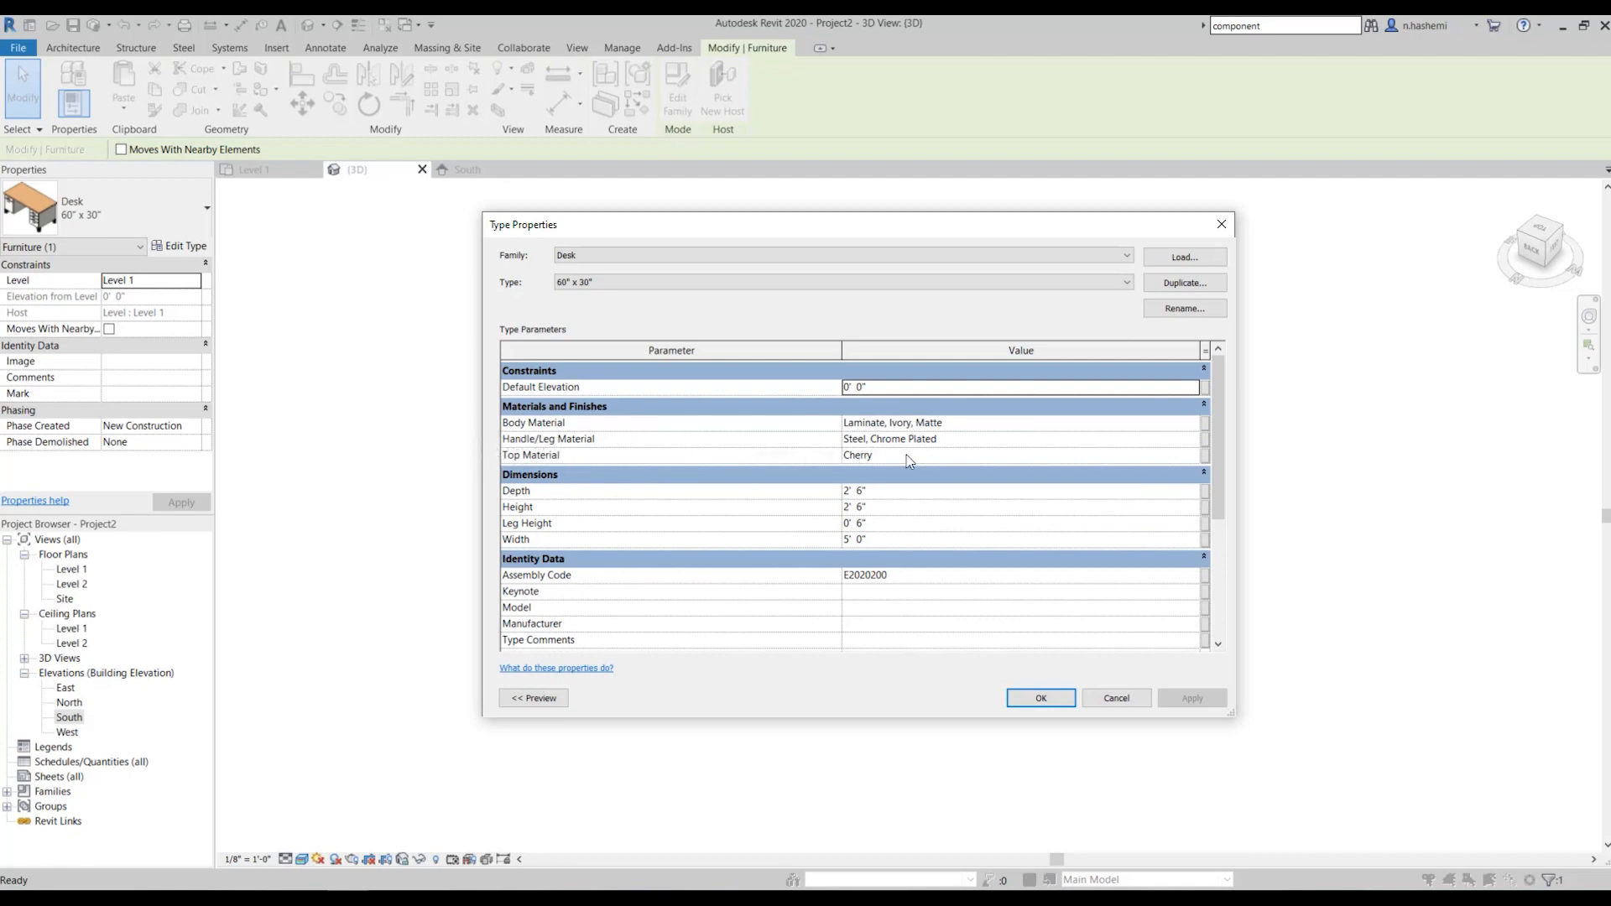
{"action": "left_click", "coordinate": [884, 454]}
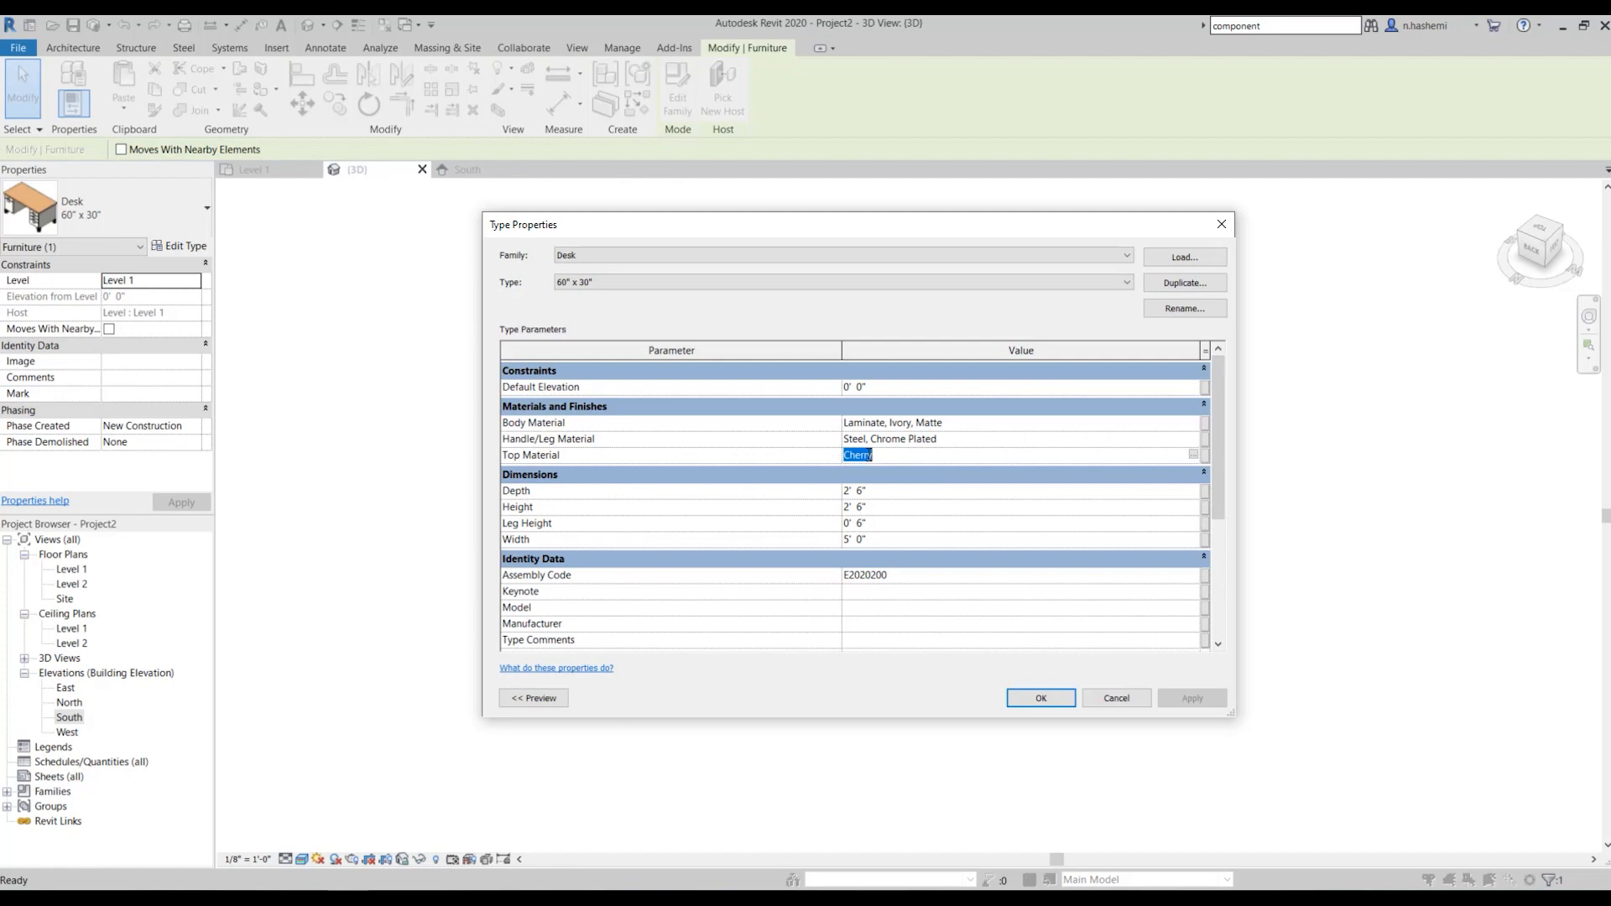
{"action": "left_click", "coordinate": [1192, 456]}
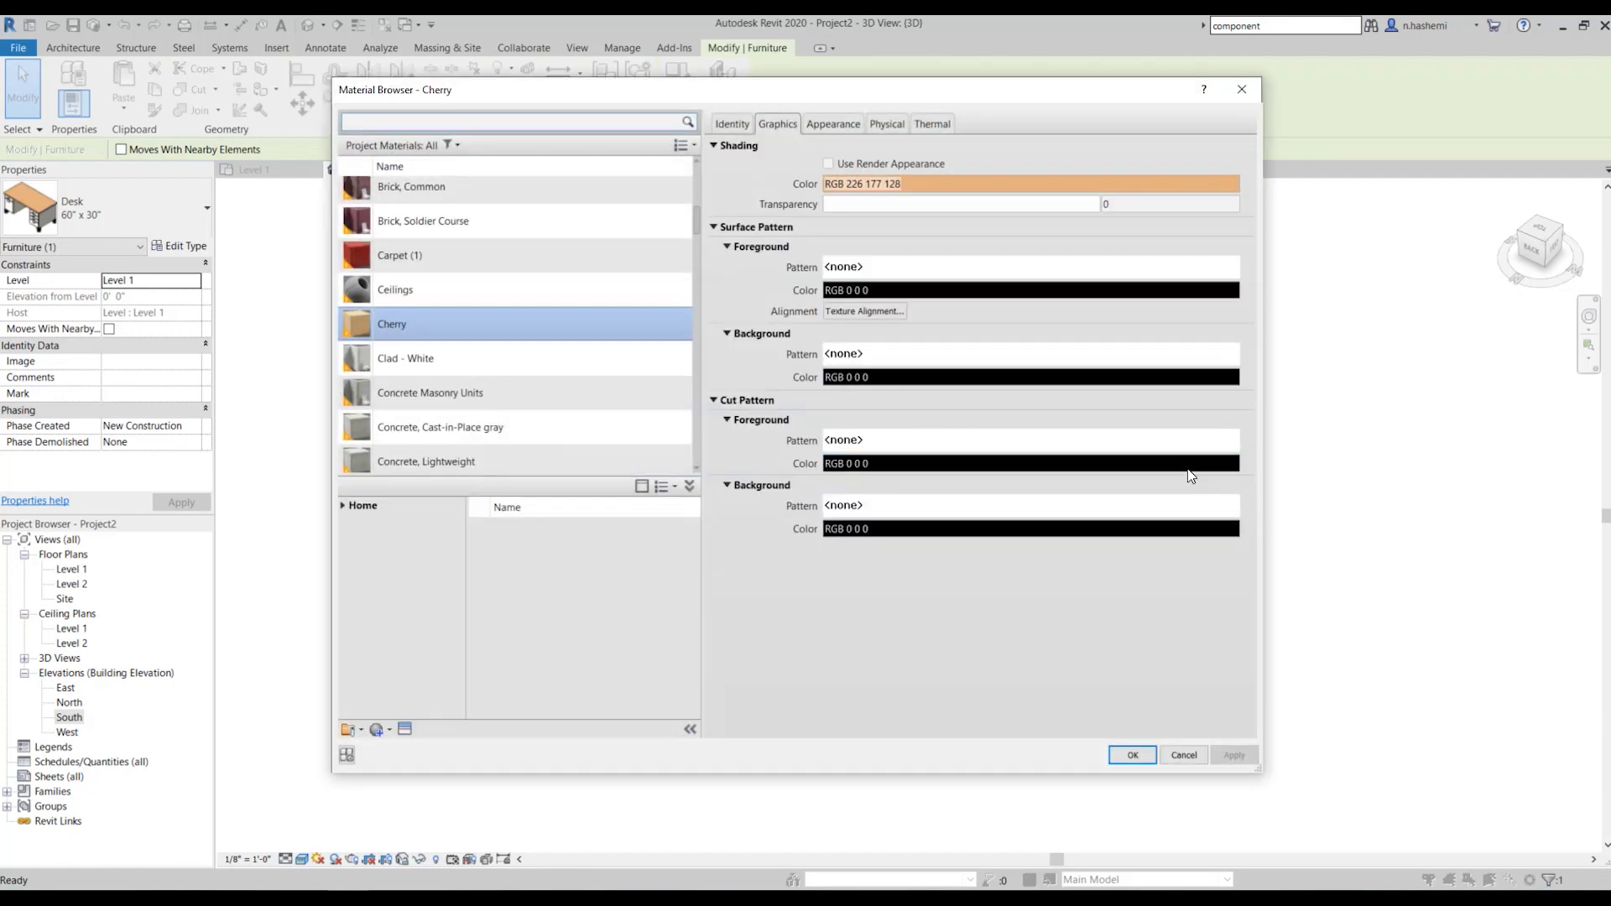
{"action": "mouse_move", "coordinate": [1080, 98]}
{"action": "left_mouse_down"}
{"action": "mouse_move", "coordinate": [1133, 180]}
{"action": "mouse_move", "coordinate": [1054, 103]}
{"action": "left_mouse_up"}
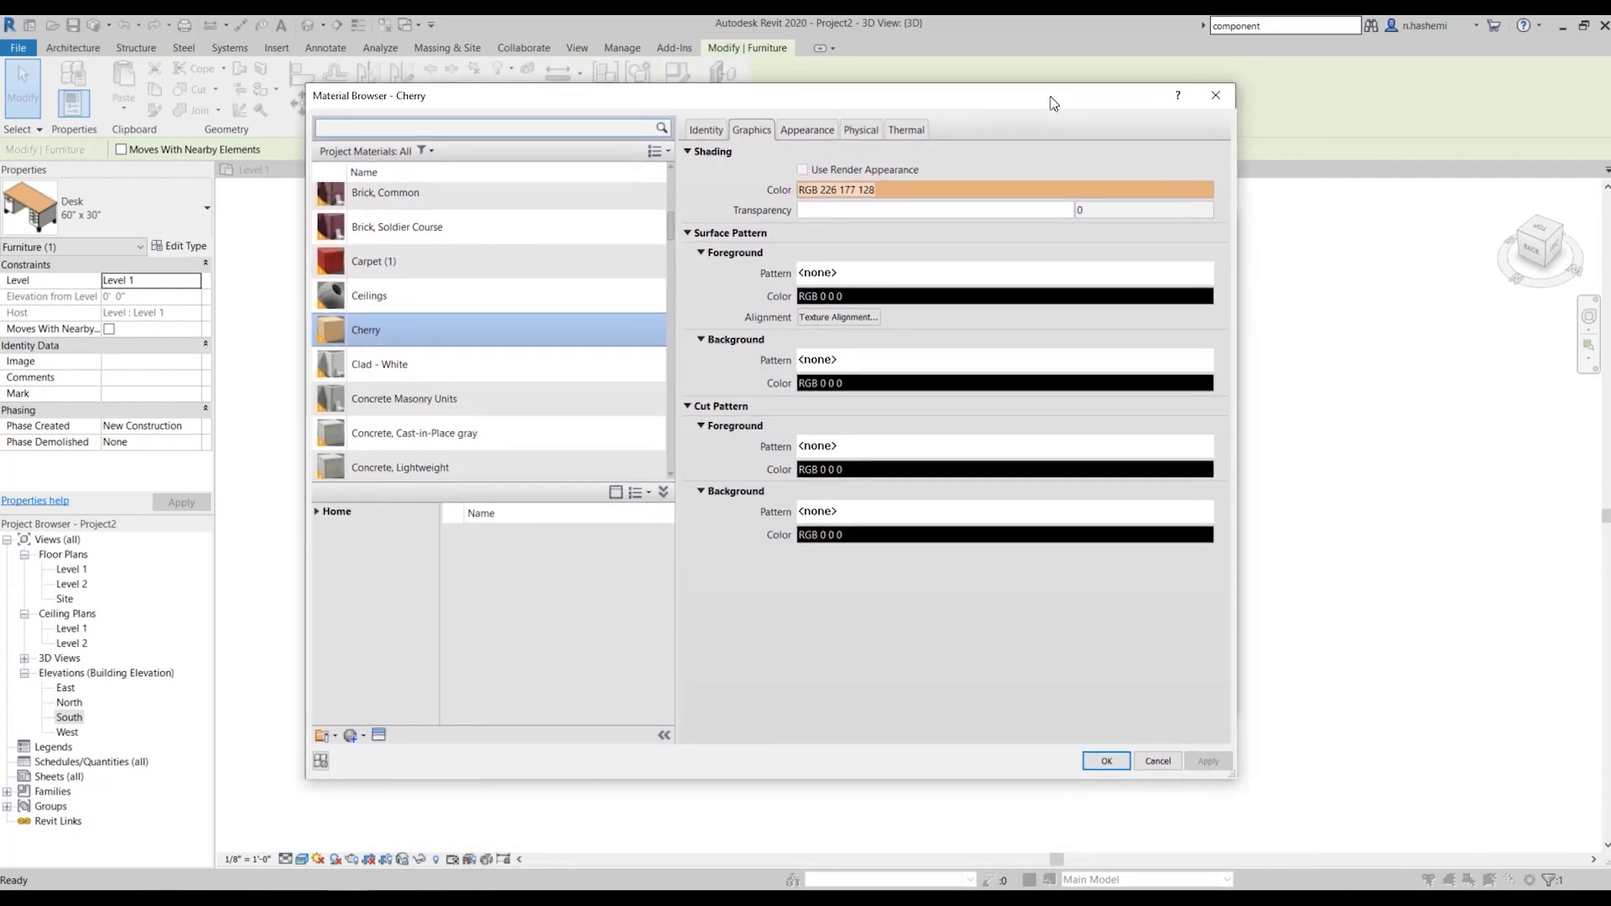
{"action": "scroll", "coordinate": [410, 369], "scroll_direction": "down", "scroll_amount": 8}
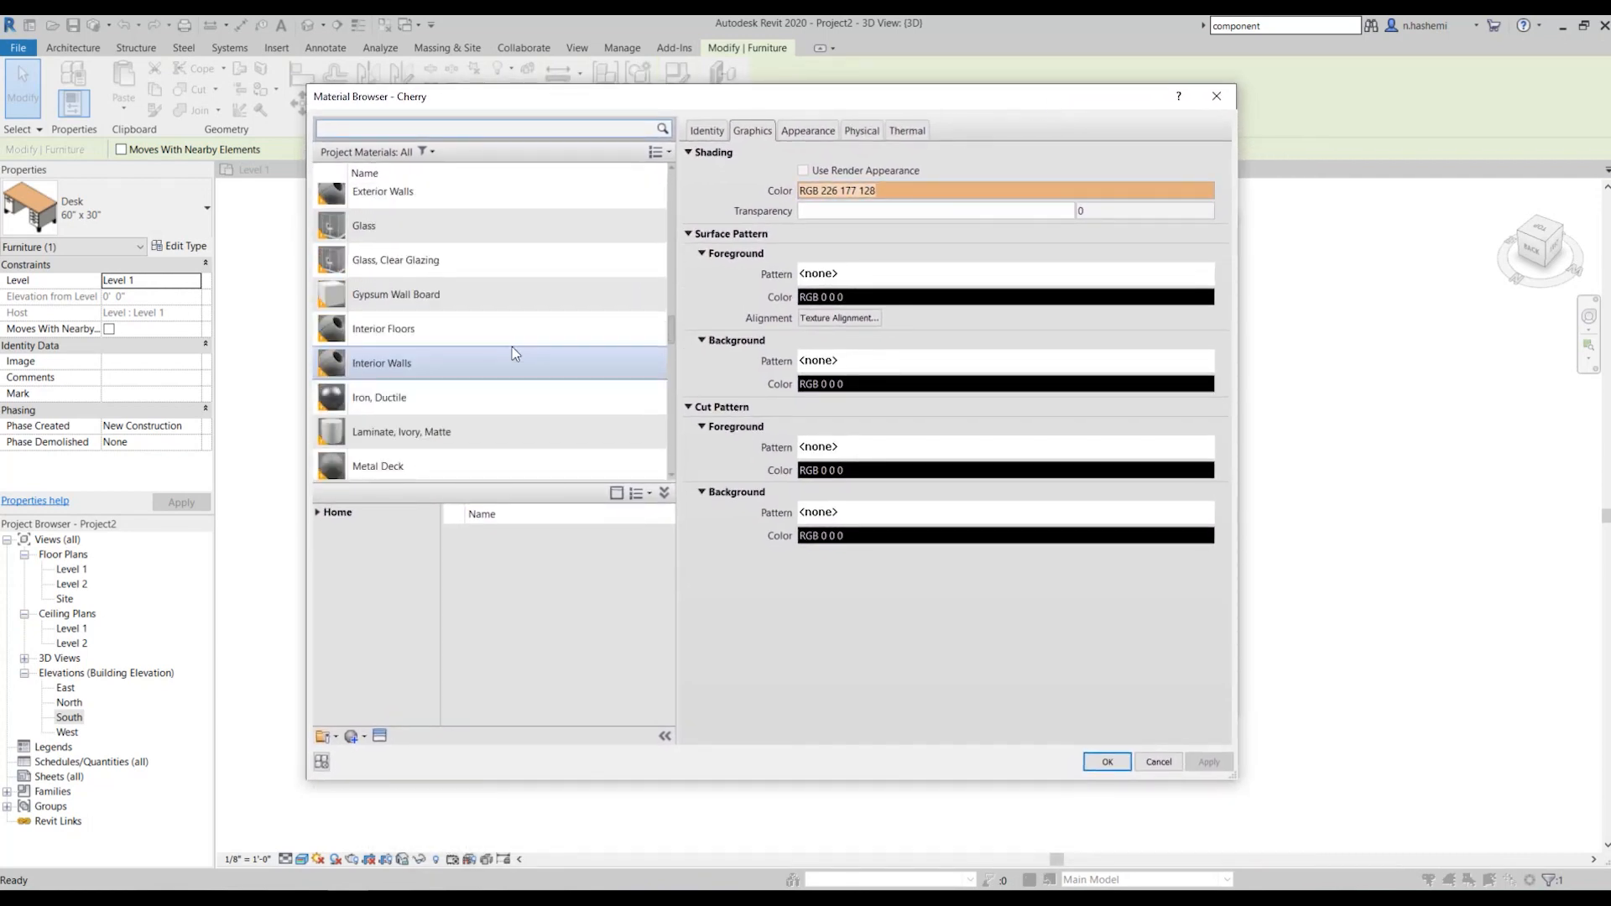
{"action": "scroll", "coordinate": [516, 344], "scroll_direction": "down", "scroll_amount": 10}
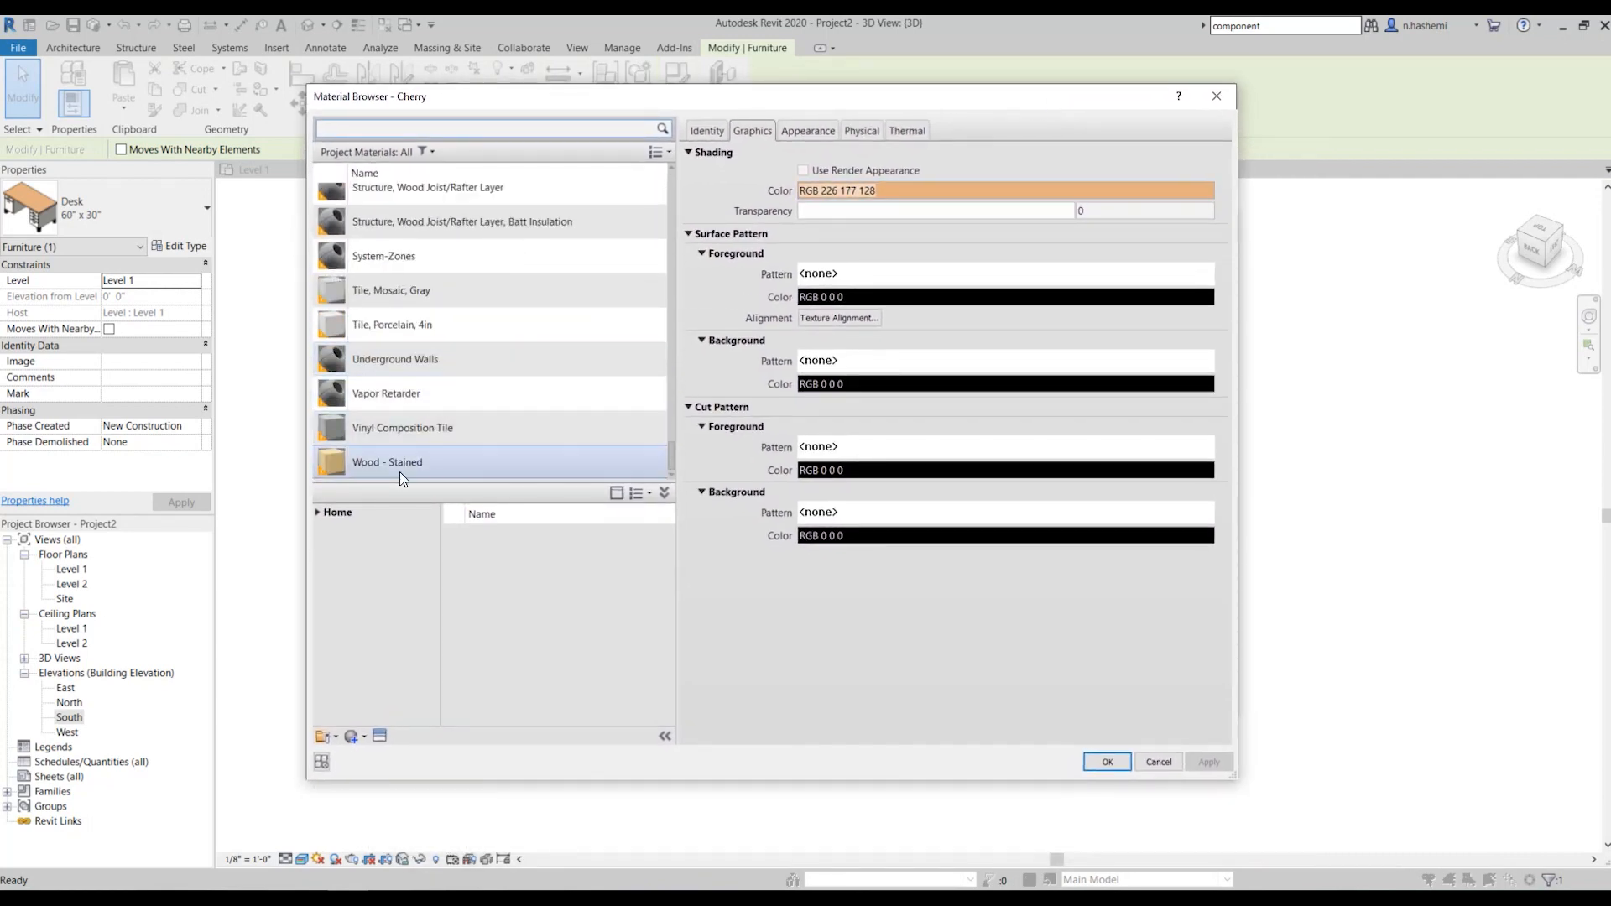
{"action": "left_click", "coordinate": [396, 460]}
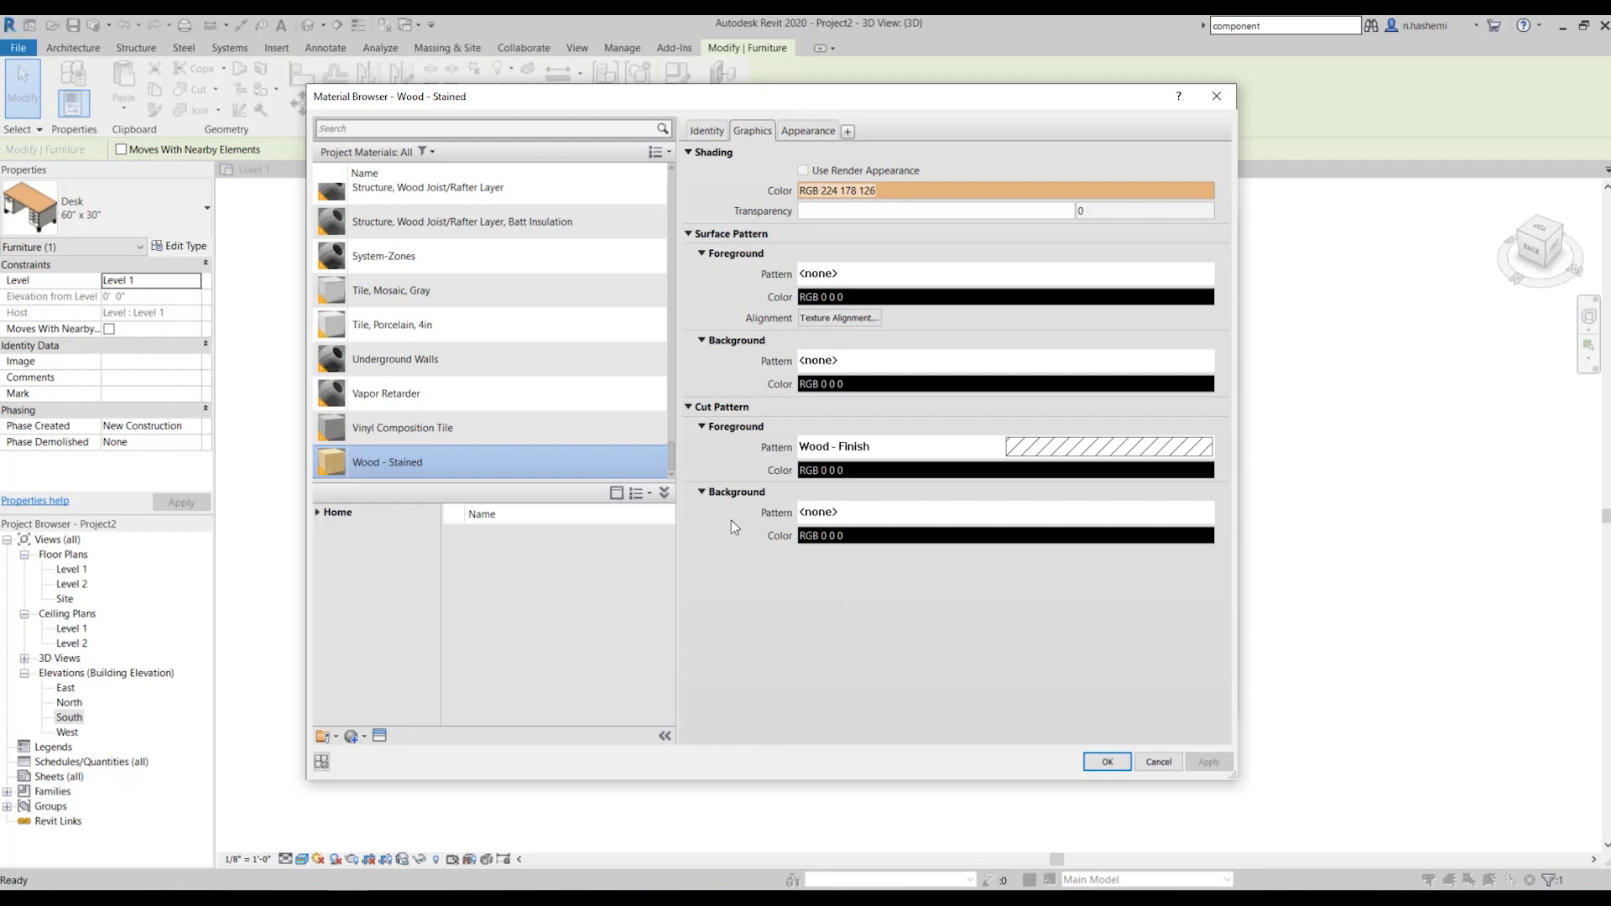
Duplicate the Wood - Stained material and name the copy "Wood - Stained - in project"
{"action": "right_click", "coordinate": [475, 464]}
{"action": "left_click", "coordinate": [520, 488]}
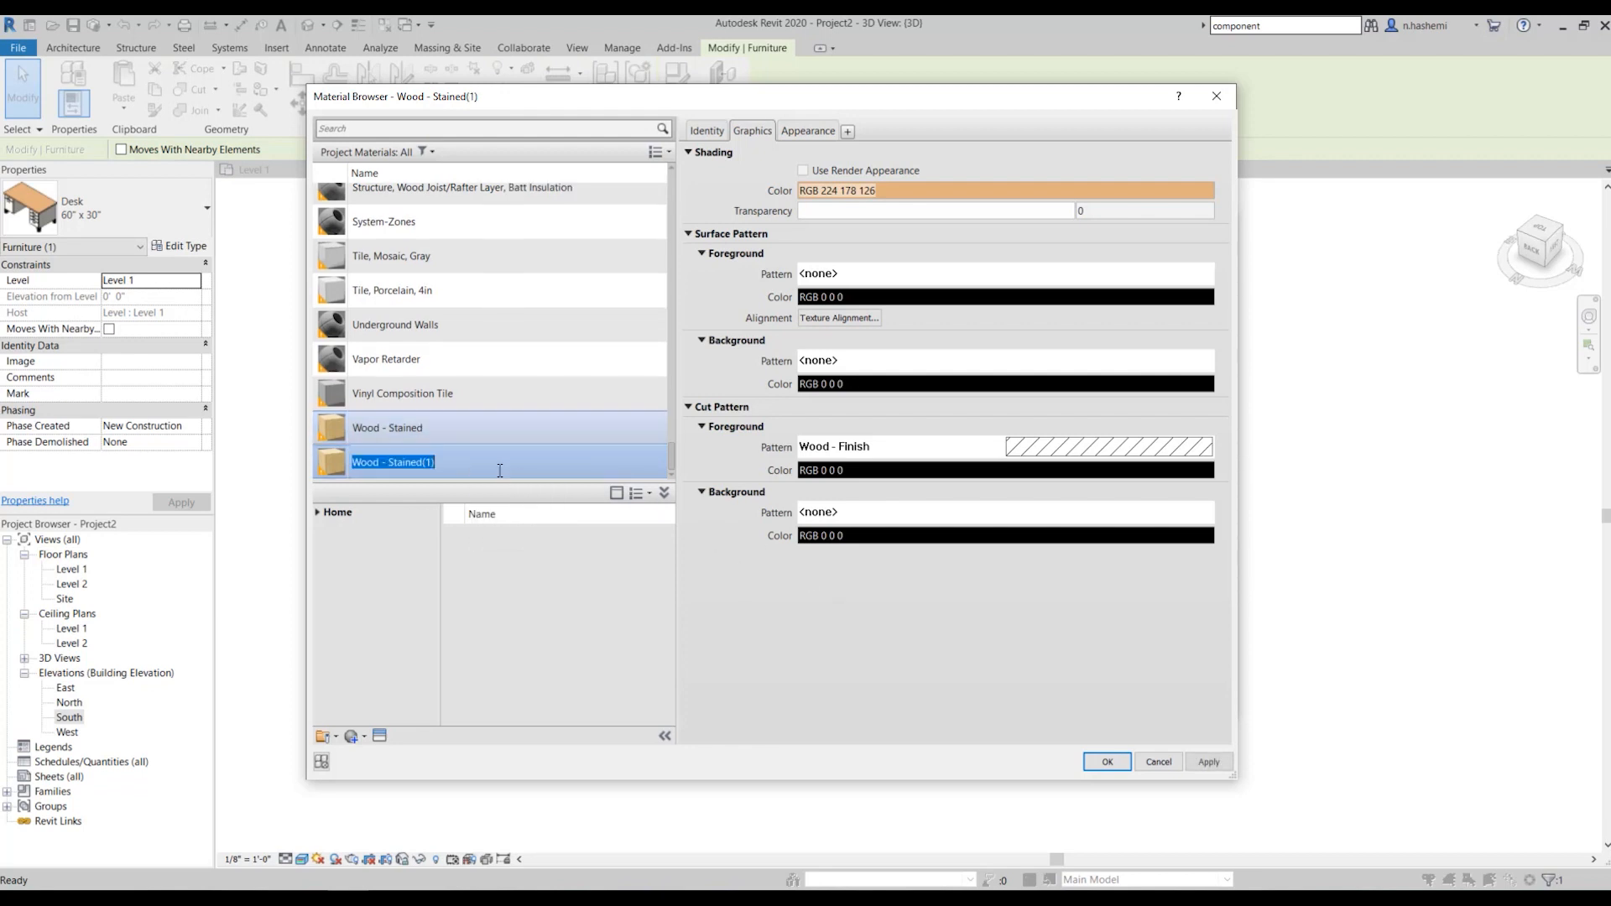
{"action": "left_click", "coordinate": [445, 465]}
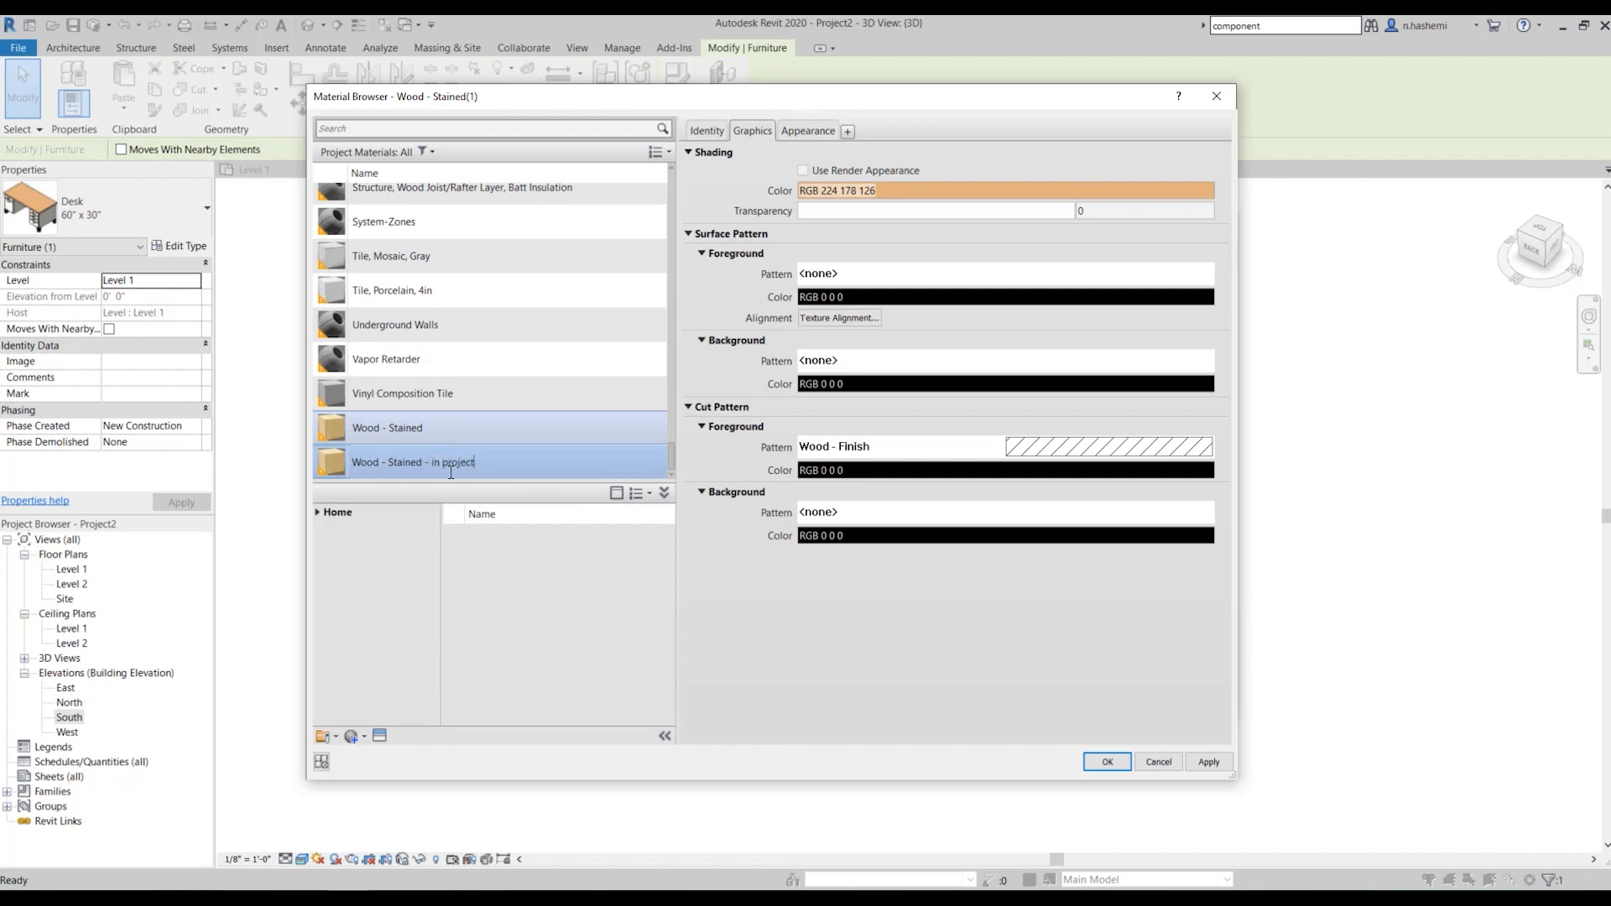
{"action": "left_click", "coordinate": [737, 560]}
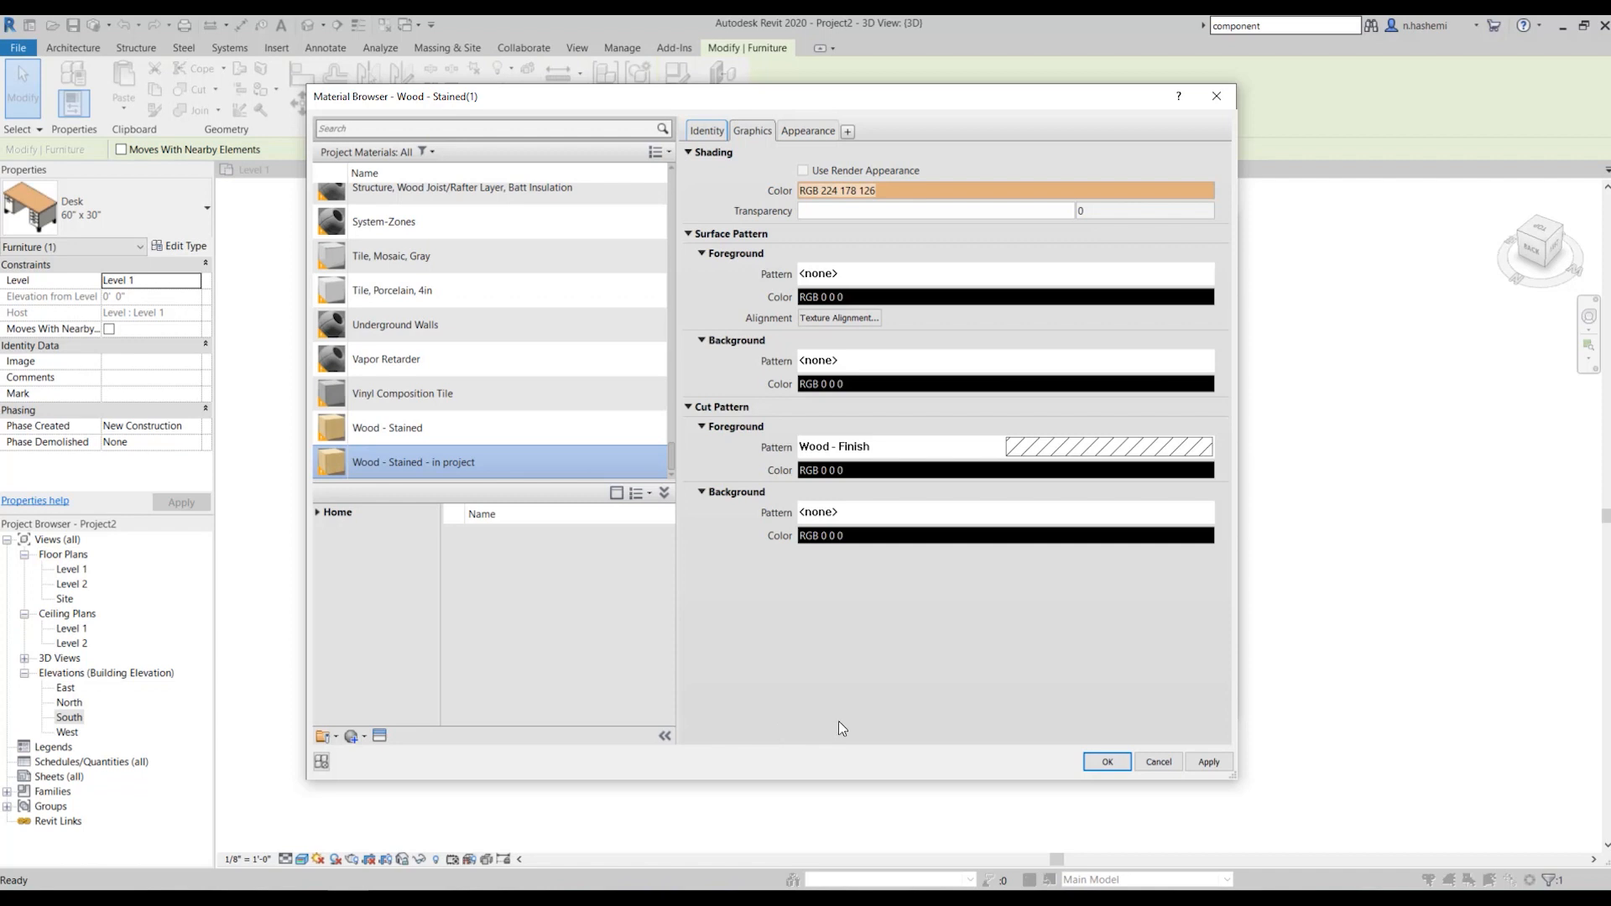
Enable Tint in the appearance of Wood - Stained - in project and set the tint color to blue, RGB 0 0 255
{"action": "left_click", "coordinate": [808, 131]}
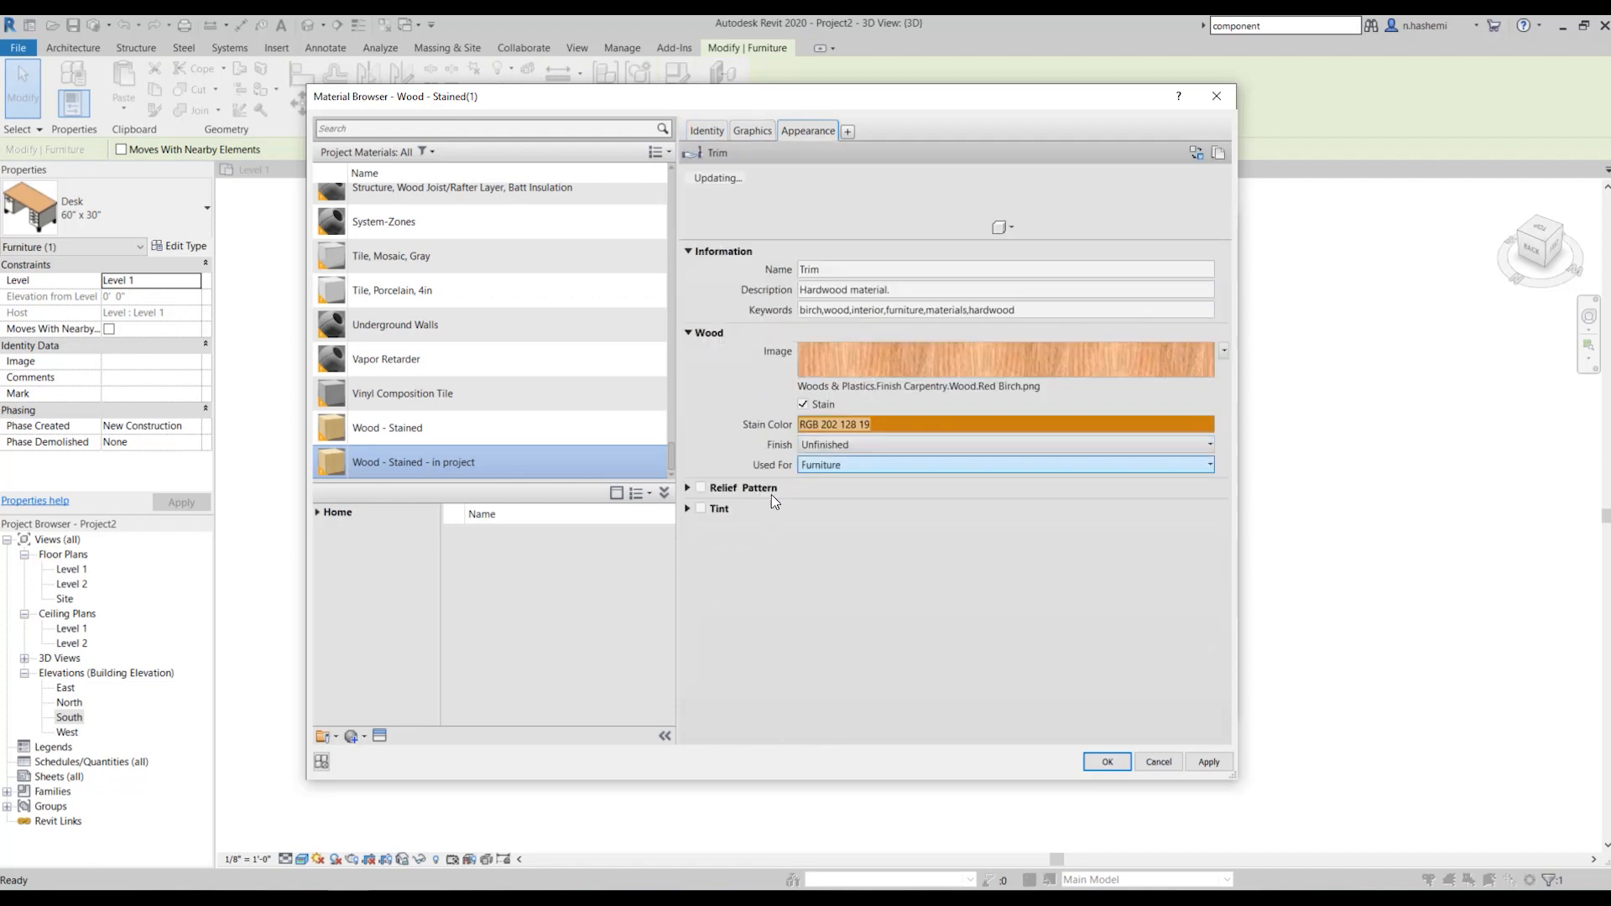
{"action": "left_click", "coordinate": [702, 509]}
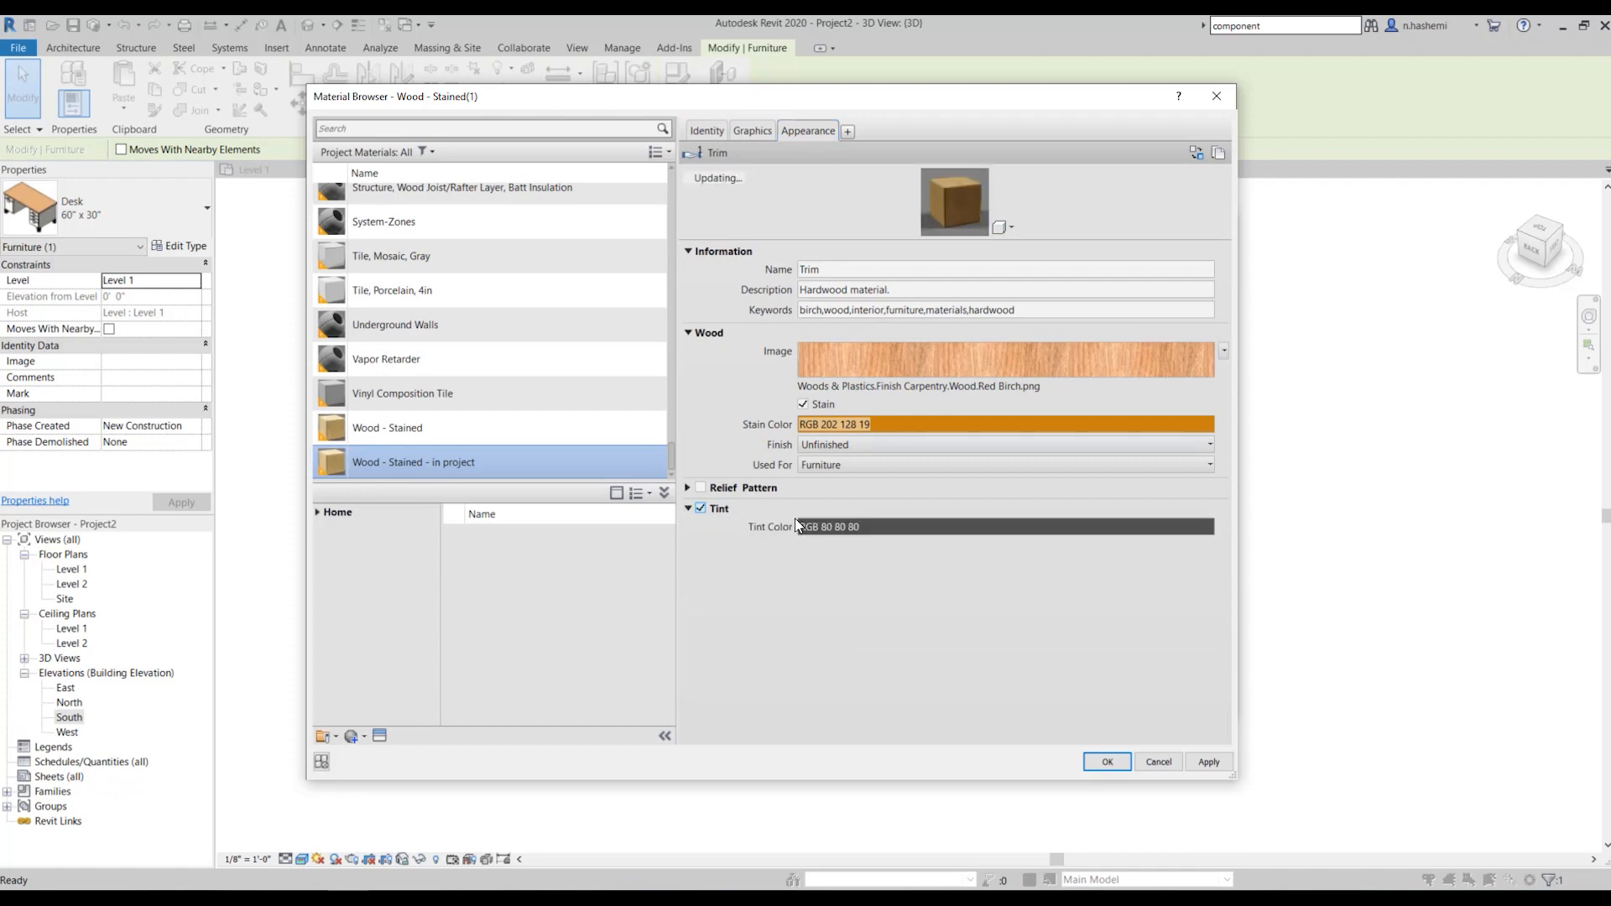
{"action": "left_click", "coordinate": [840, 527]}
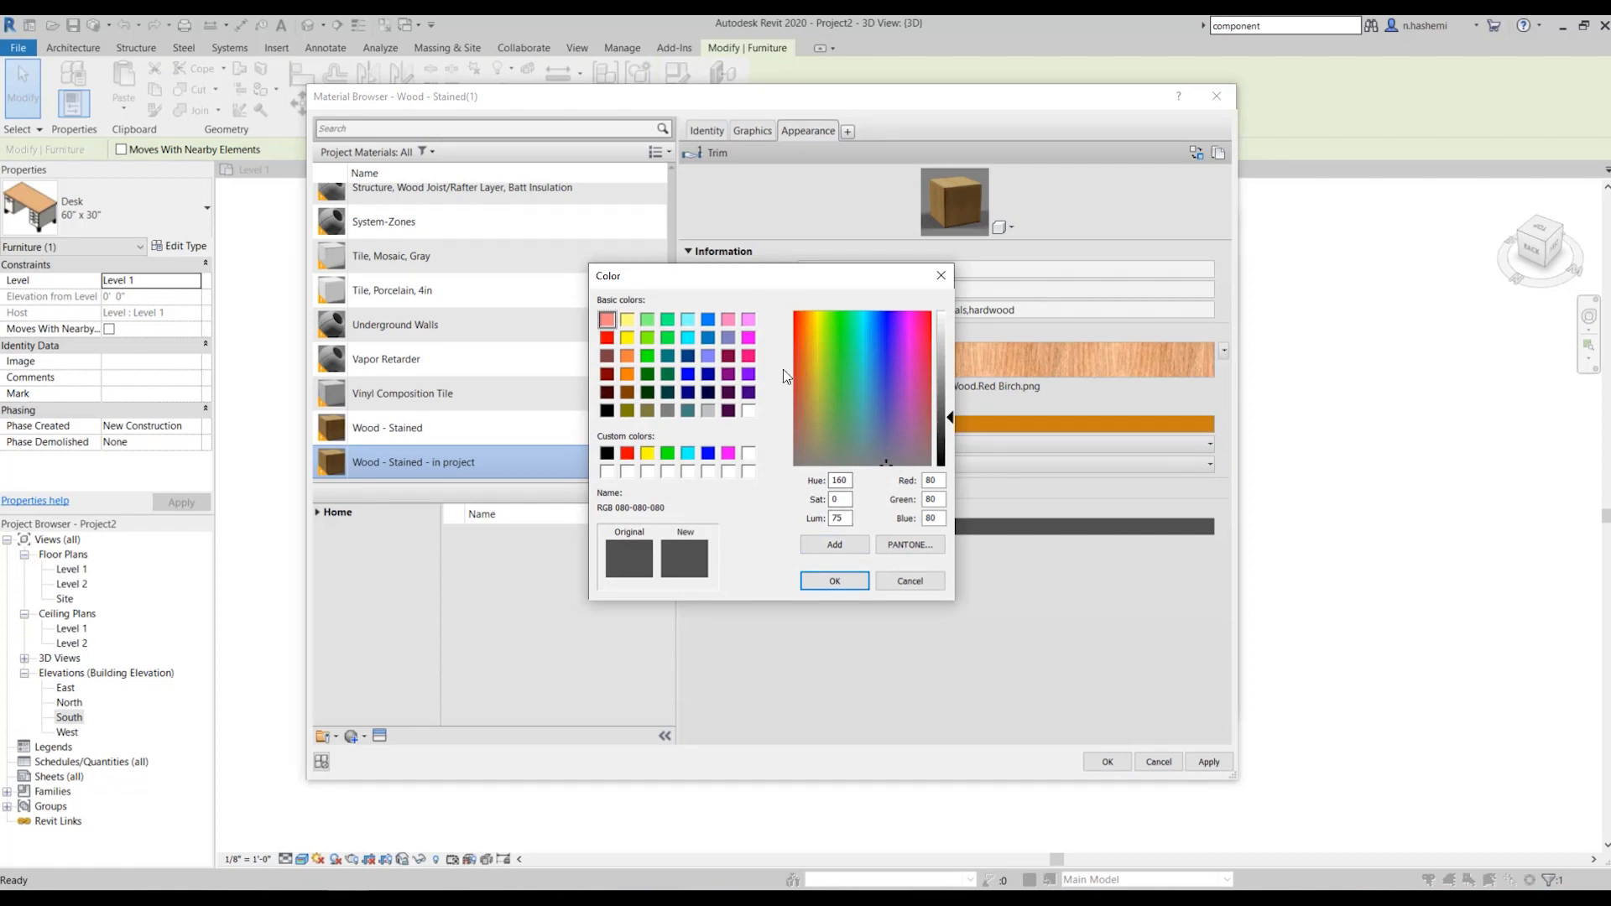
{"action": "left_click", "coordinate": [710, 454]}
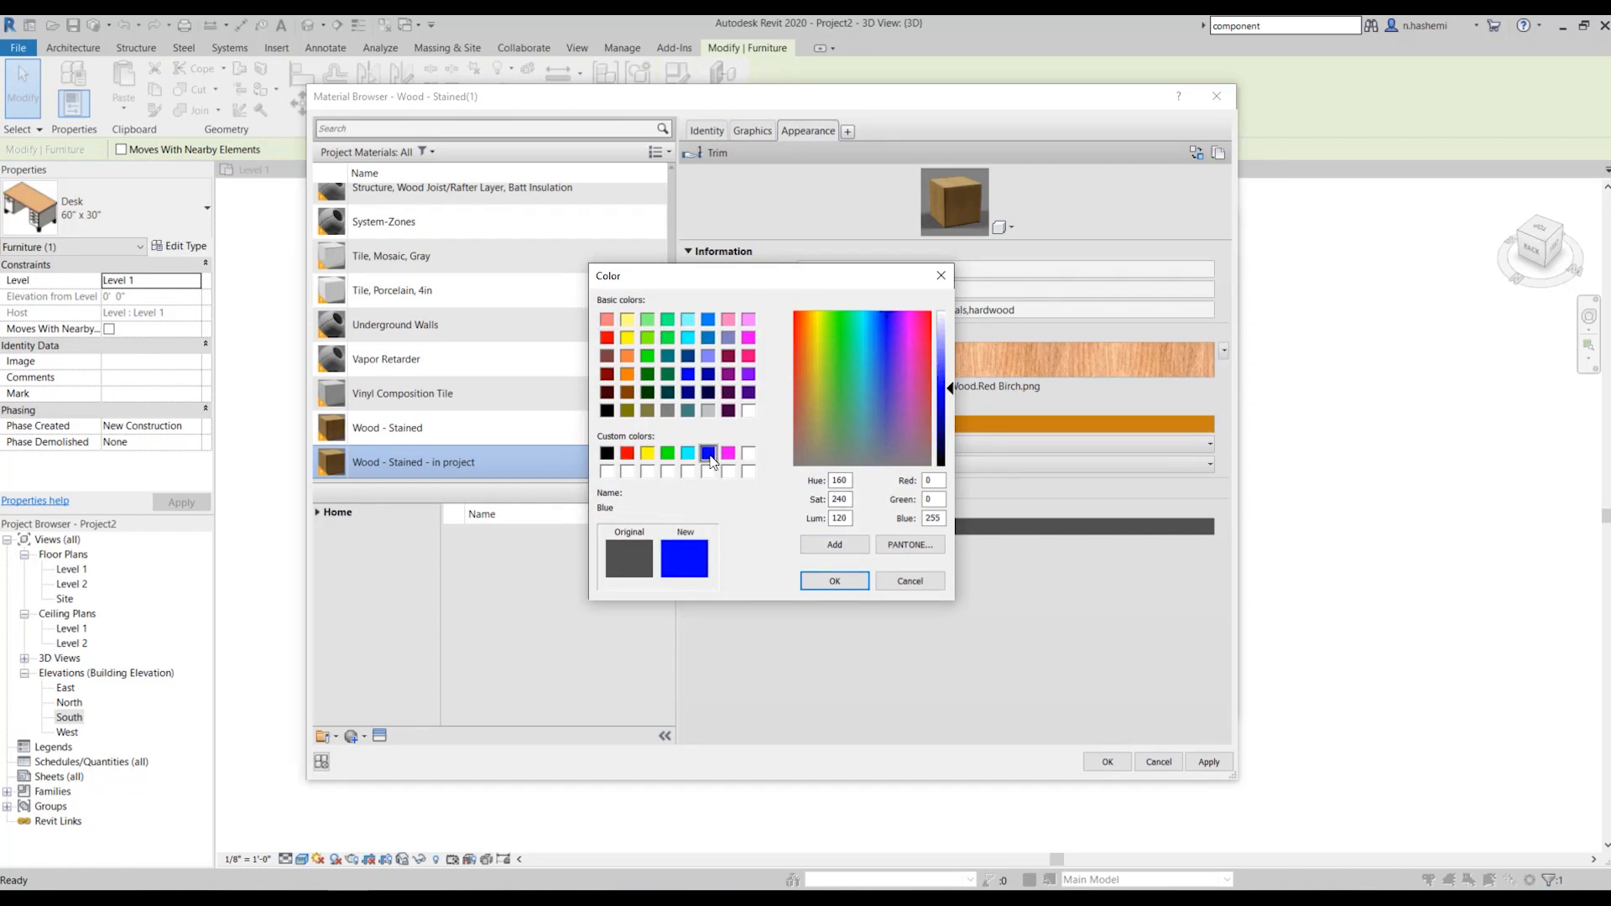
{"action": "left_click", "coordinate": [834, 579]}
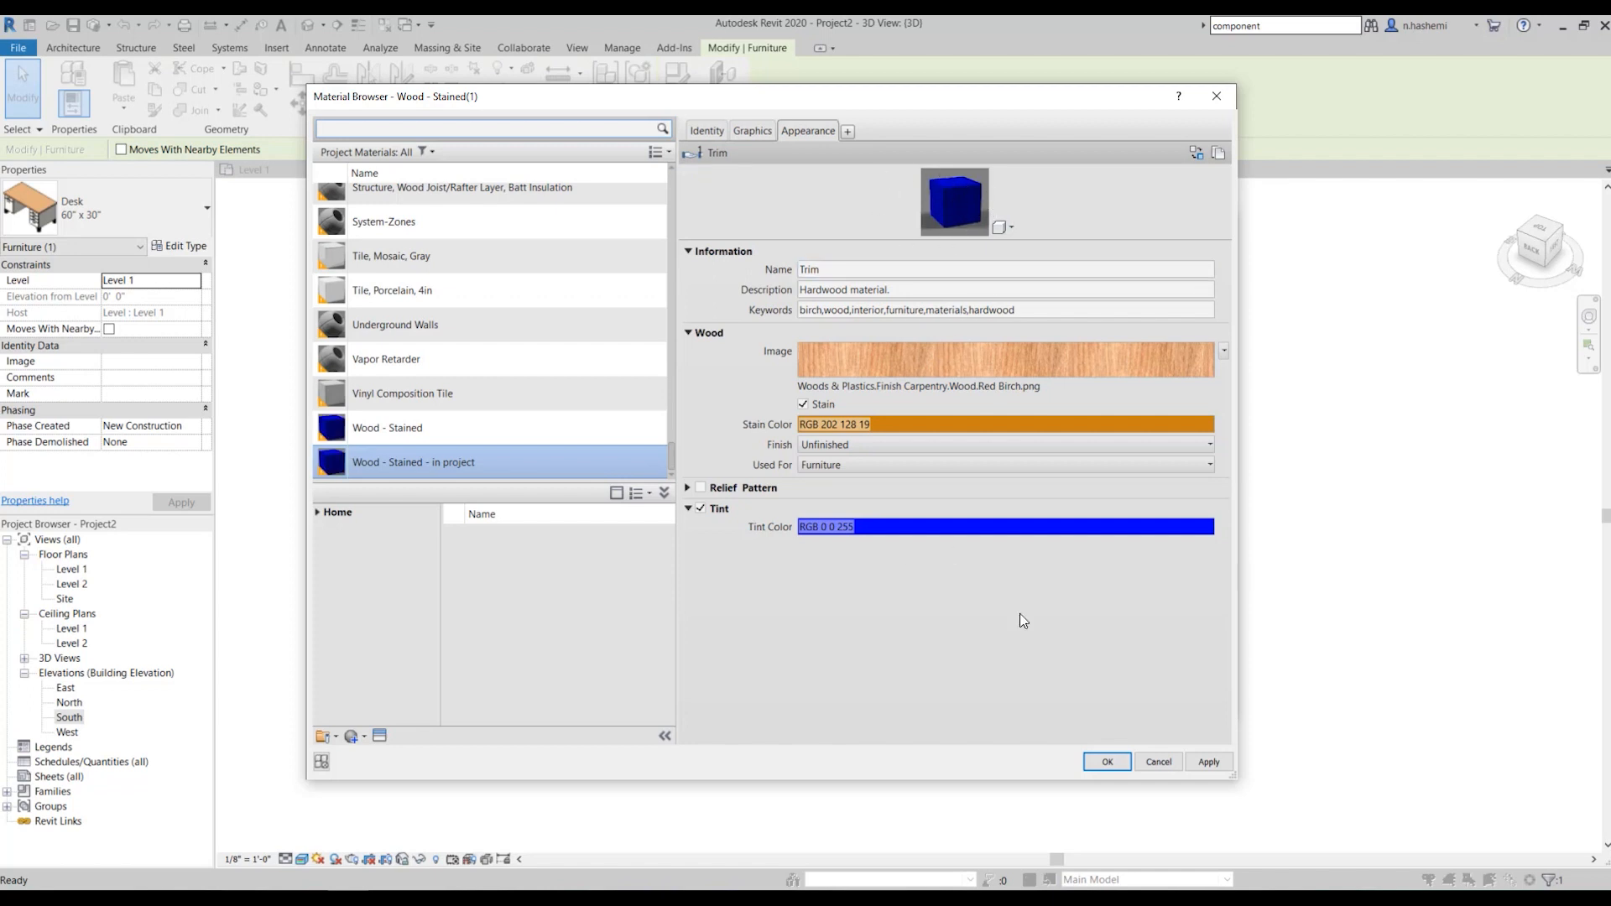
Apply Wood - Stained - in project as the desk type's Top Material, accept the type properties and deselect the desk
{"action": "left_click", "coordinate": [1204, 764]}
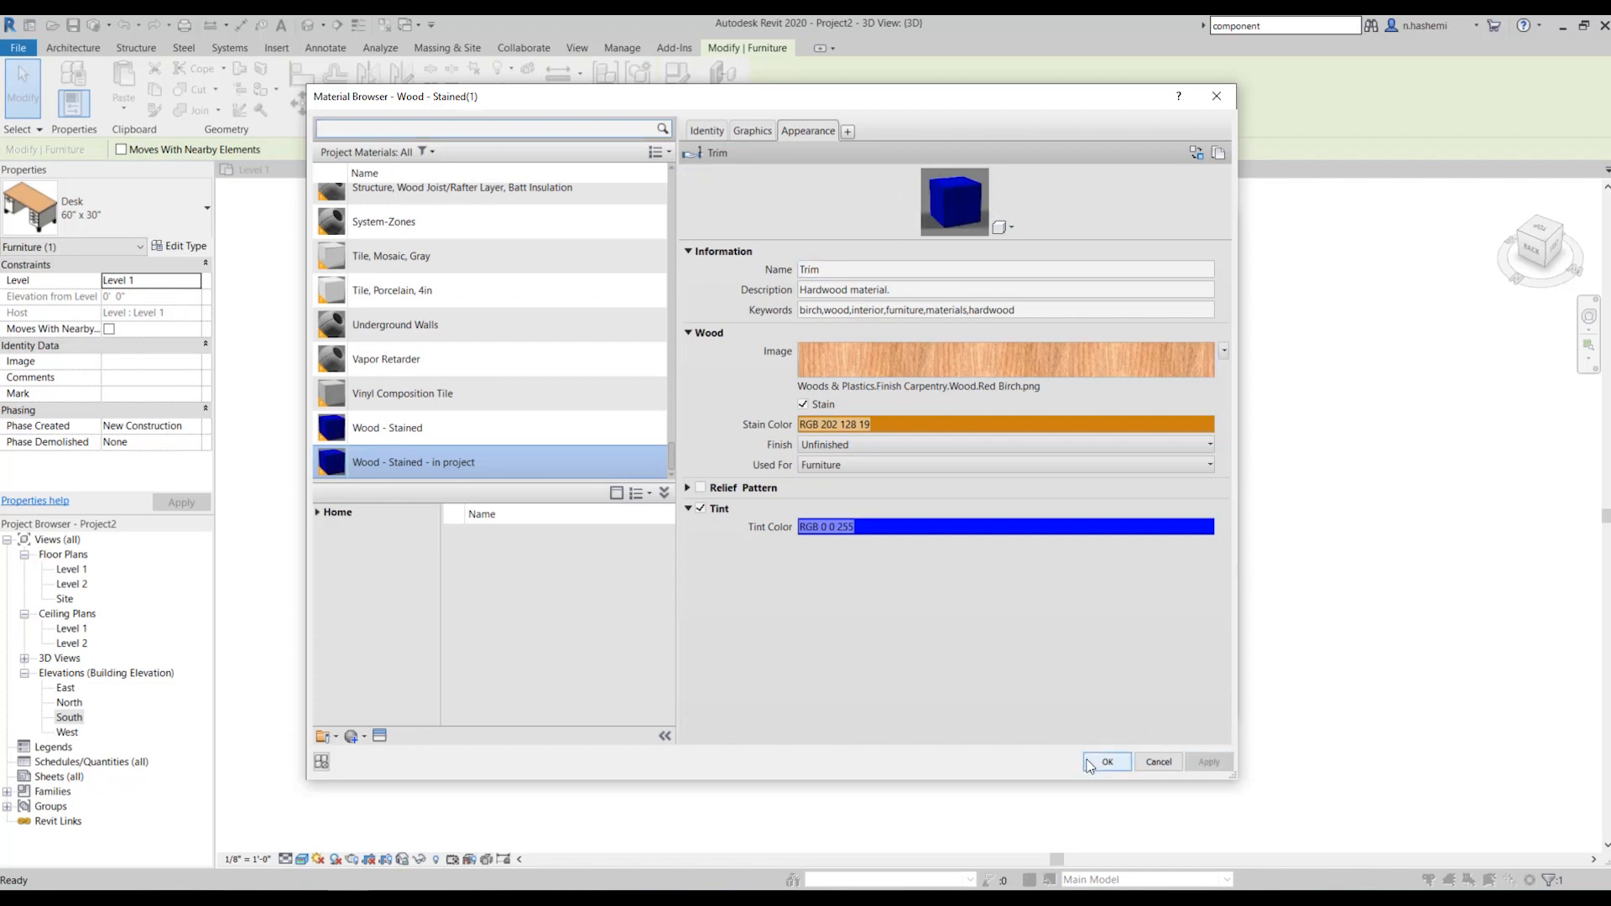
{"action": "left_click", "coordinate": [1106, 762]}
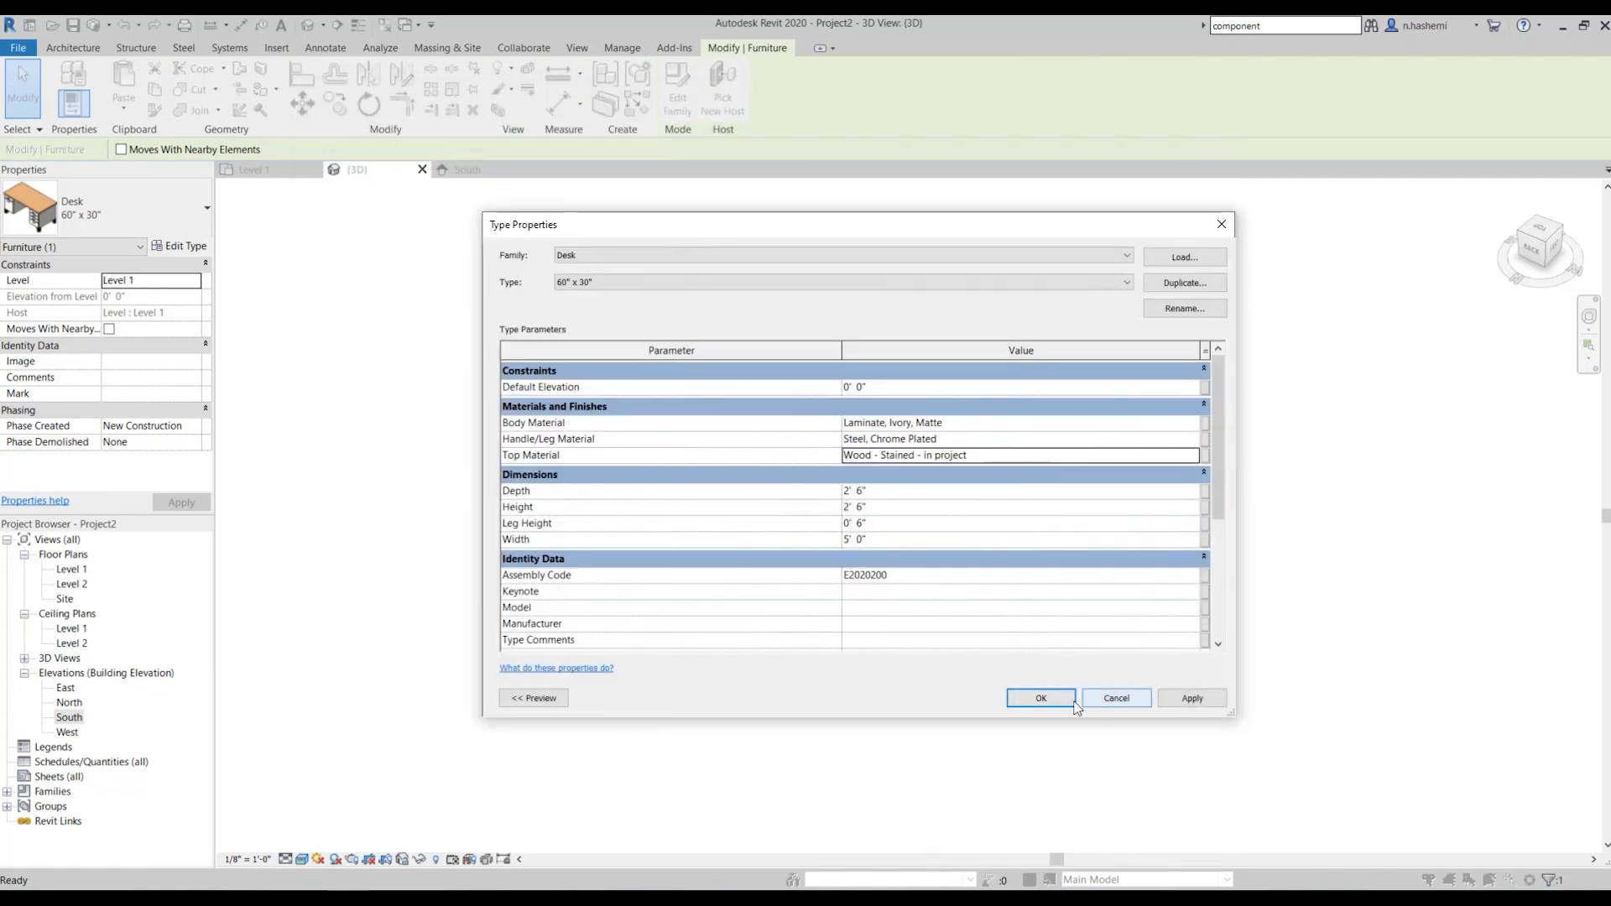
{"action": "left_click", "coordinate": [1049, 700]}
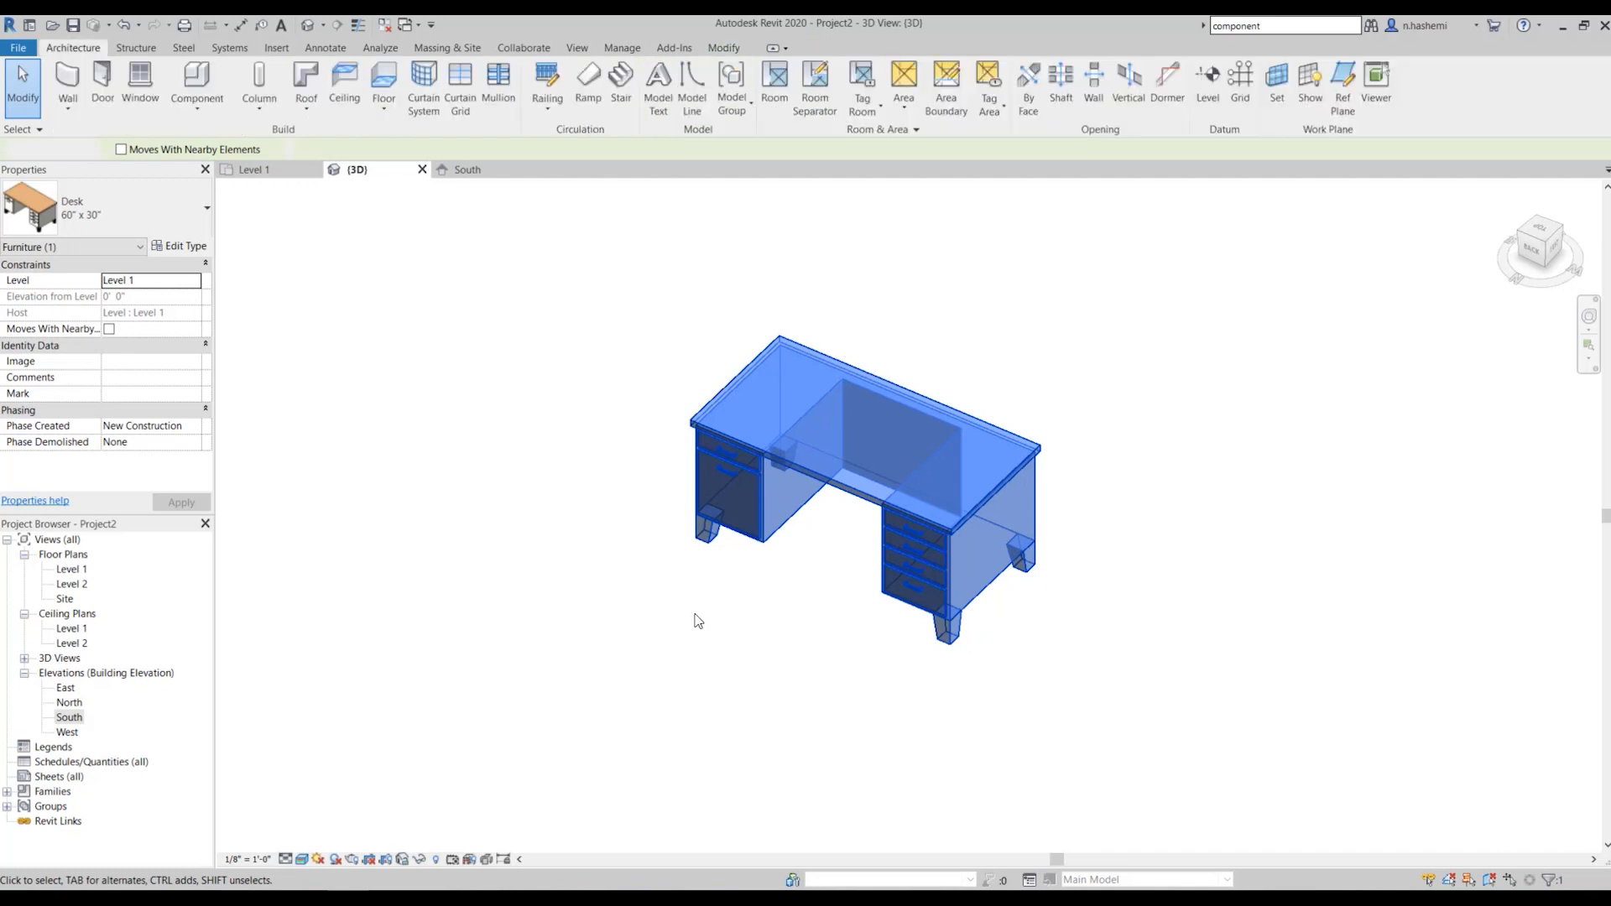
{"action": "left_click", "coordinate": [696, 621]}
Examine the tinted wood finish of the desk top up close and from the whole desk's view
{"action": "scroll", "coordinate": [965, 491], "scroll_direction": "up", "scroll_amount": 4}
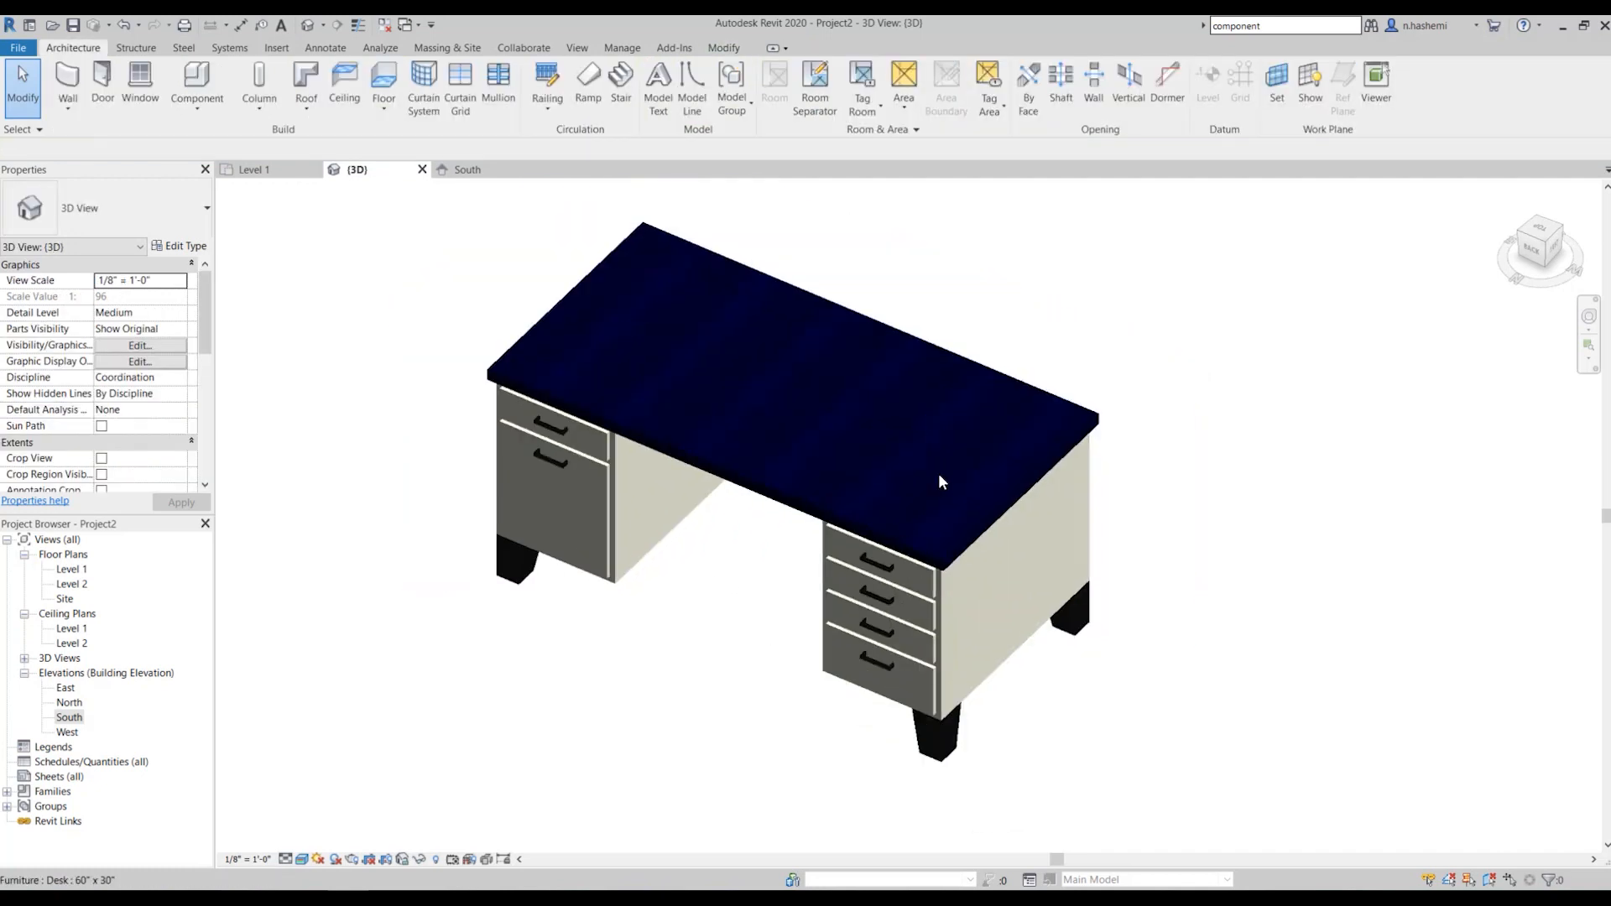
{"action": "scroll", "coordinate": [940, 495], "scroll_direction": "up", "scroll_amount": 3}
{"action": "scroll", "coordinate": [713, 579], "scroll_direction": "up", "scroll_amount": 2}
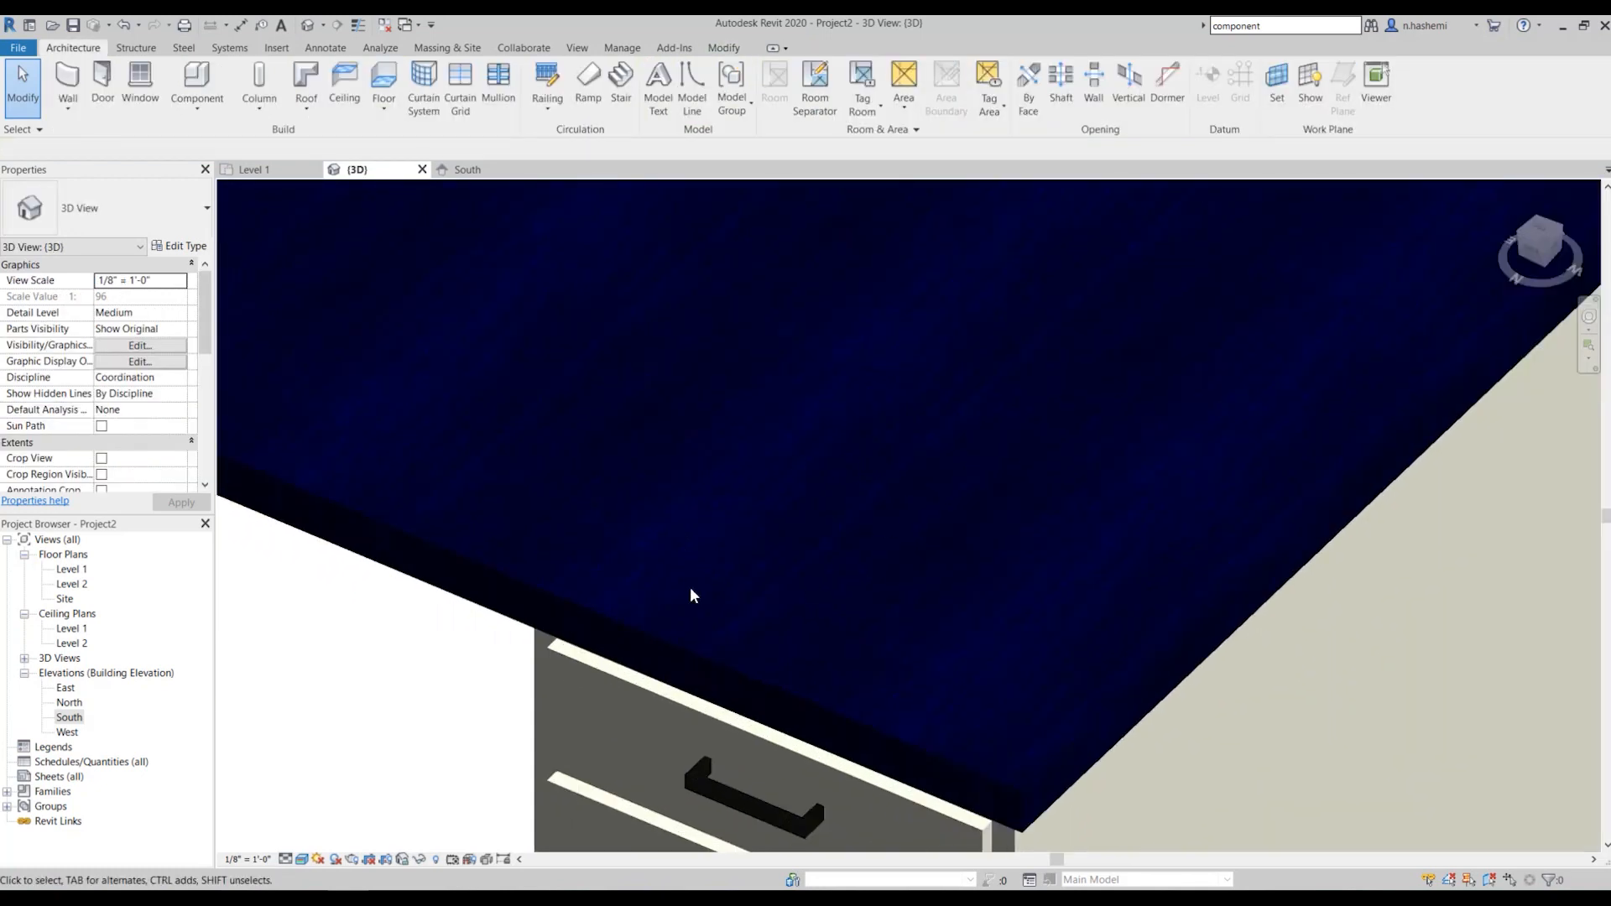
{"action": "scroll", "coordinate": [712, 466], "scroll_direction": "down", "scroll_amount": 3}
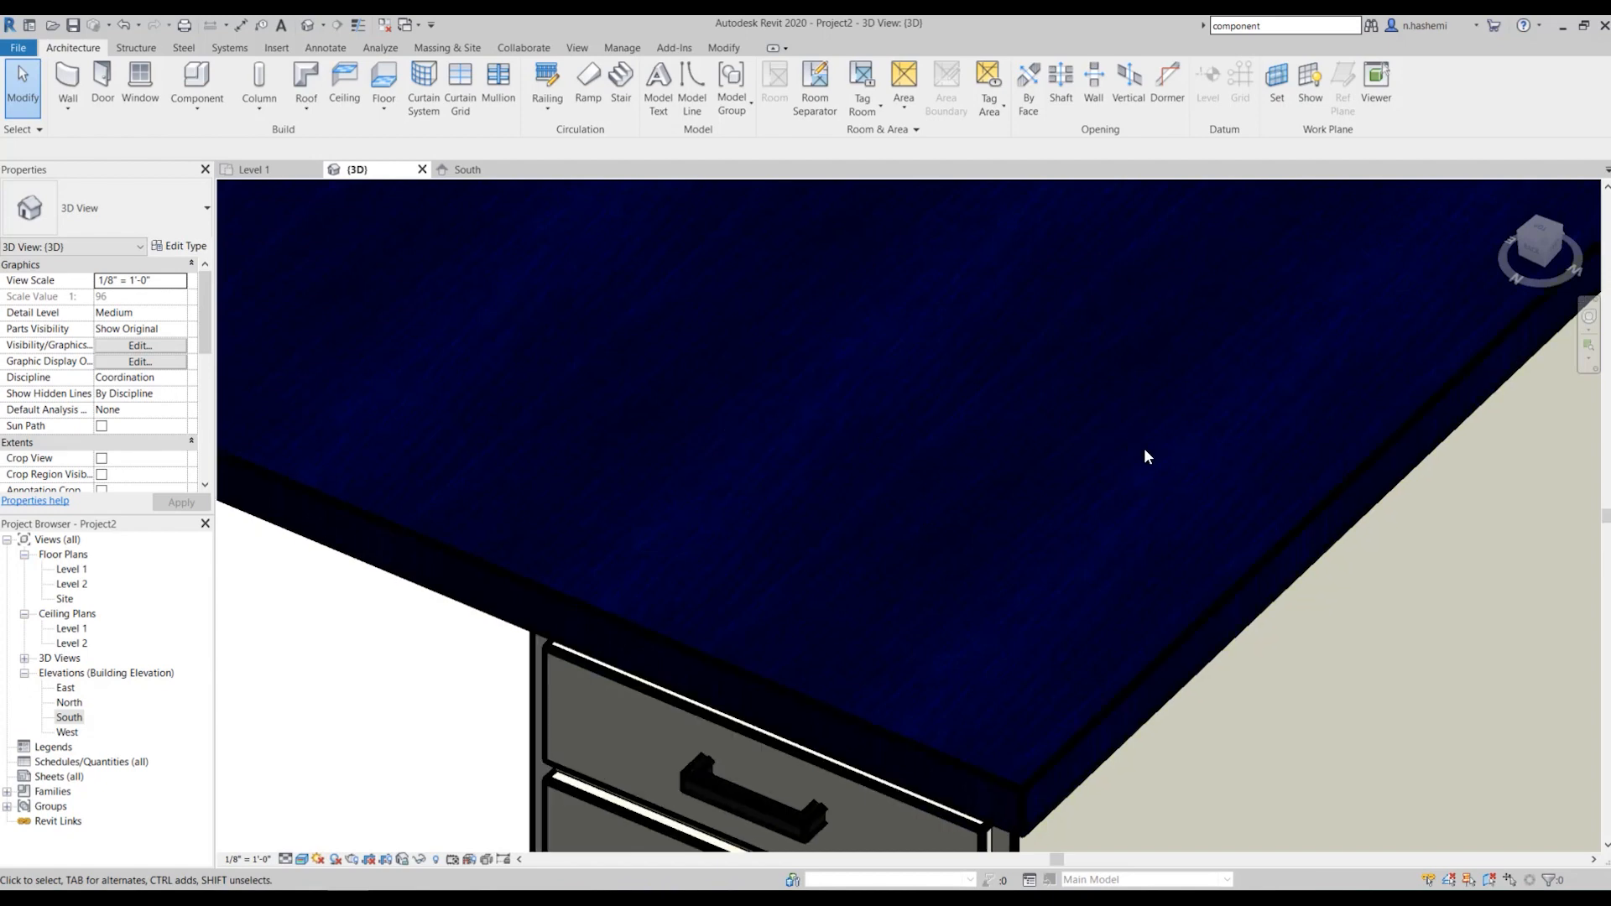
{"action": "middle_click_drag", "start_coordinate": [1146, 450], "coordinate": [928, 384], "text": "shift"}
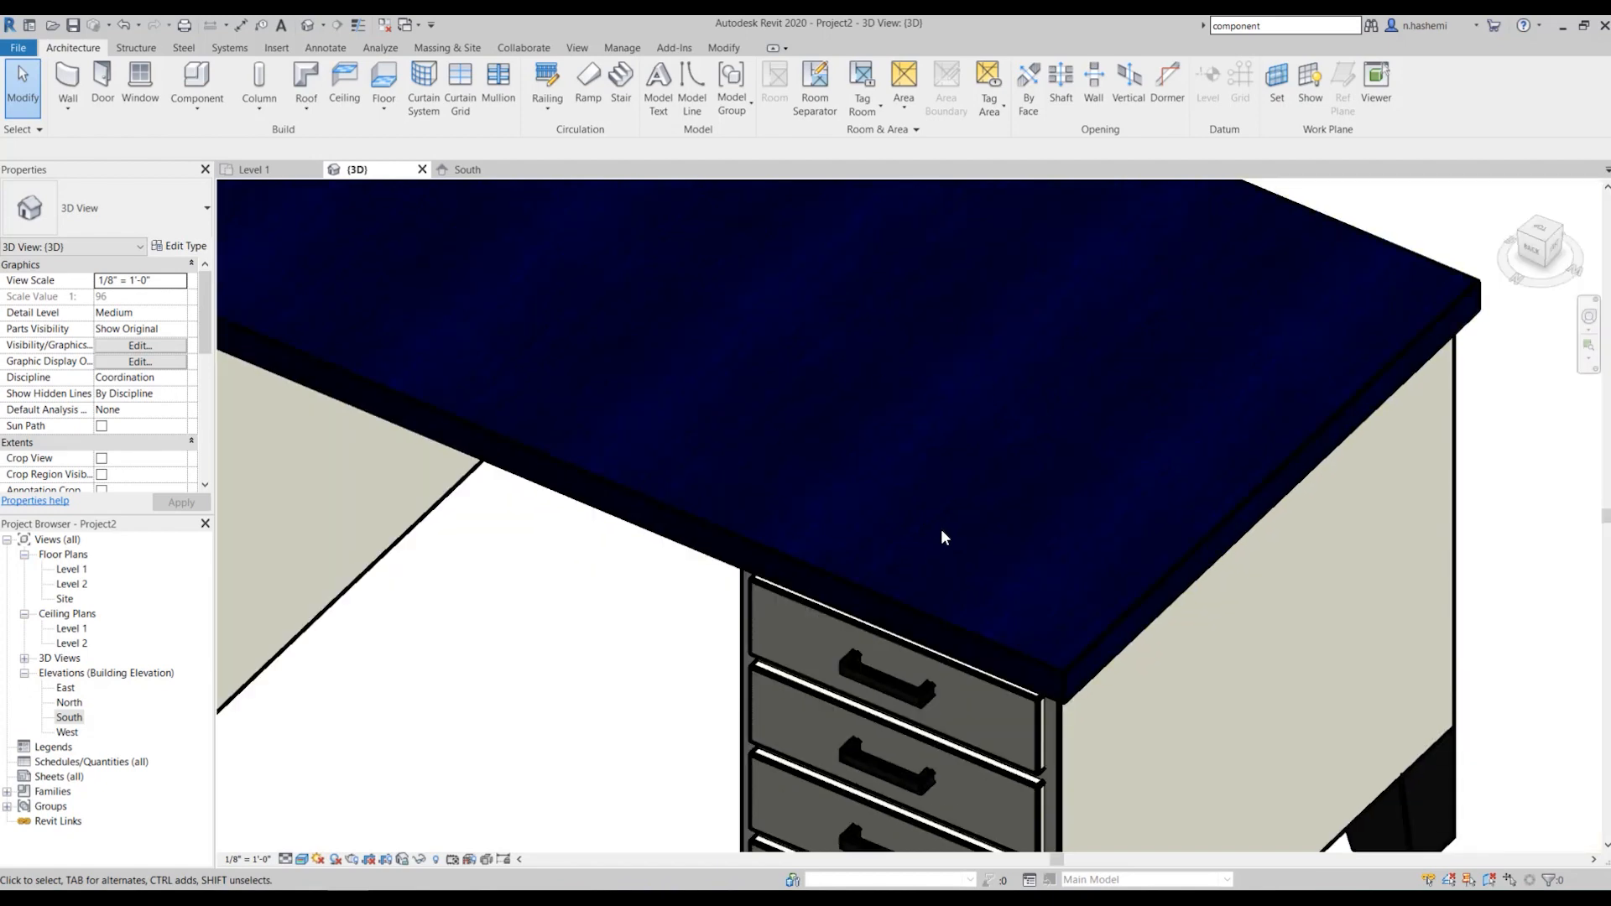
{"action": "scroll", "coordinate": [948, 529], "scroll_direction": "down", "scroll_amount": 6}
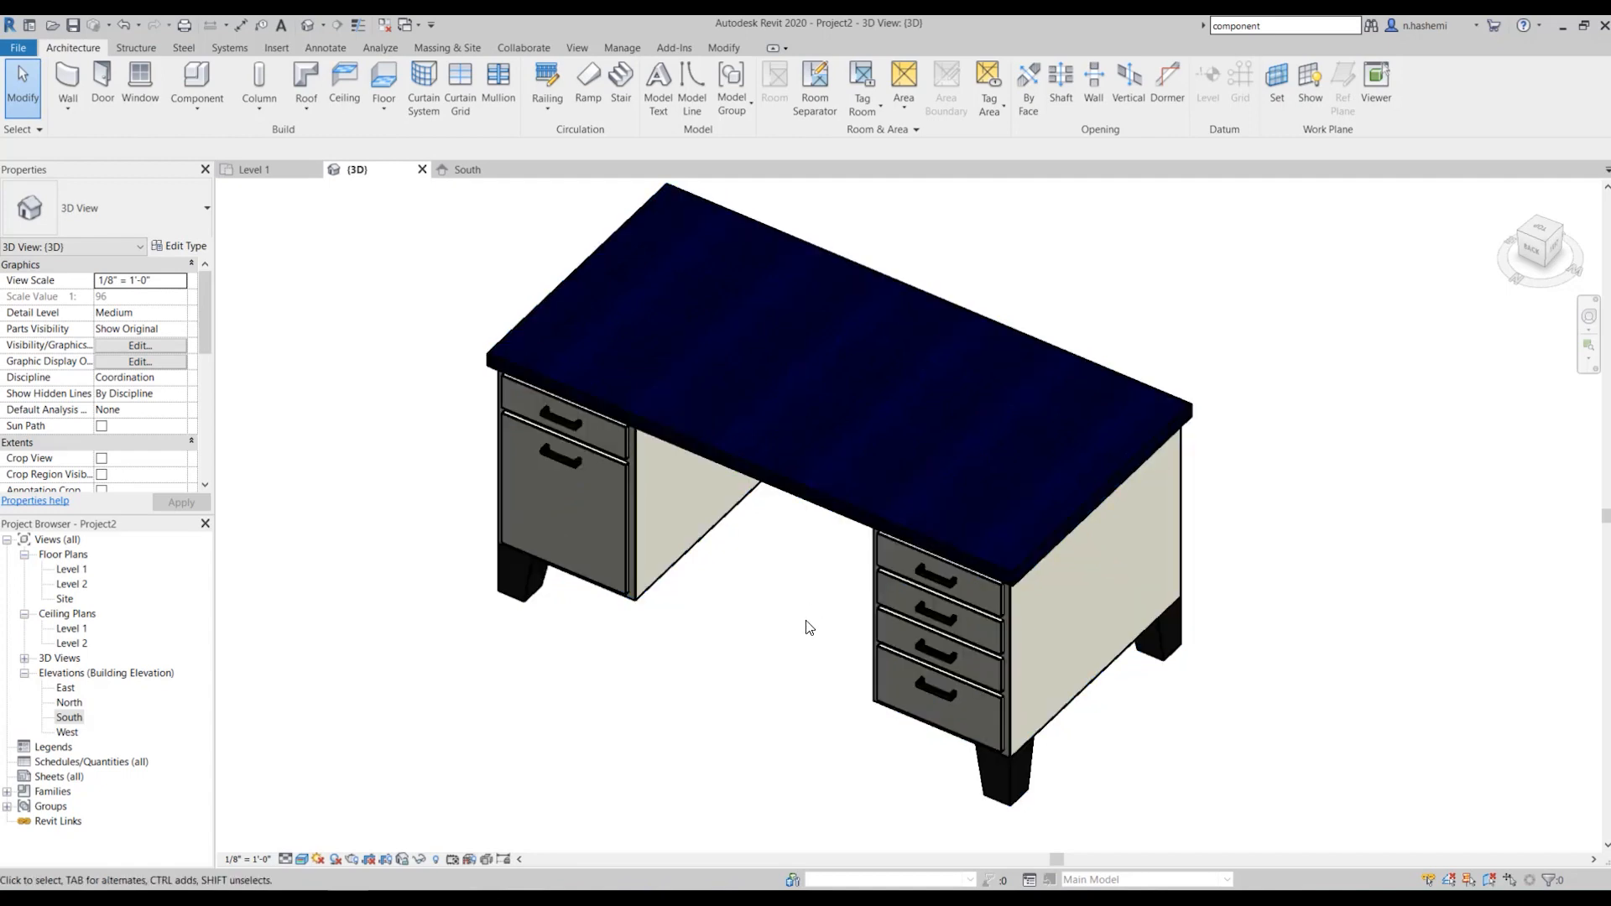
{"action": "scroll", "coordinate": [801, 626], "scroll_direction": "down", "scroll_amount": 2}
{"action": "scroll", "coordinate": [798, 579], "scroll_direction": "up", "scroll_amount": 2}
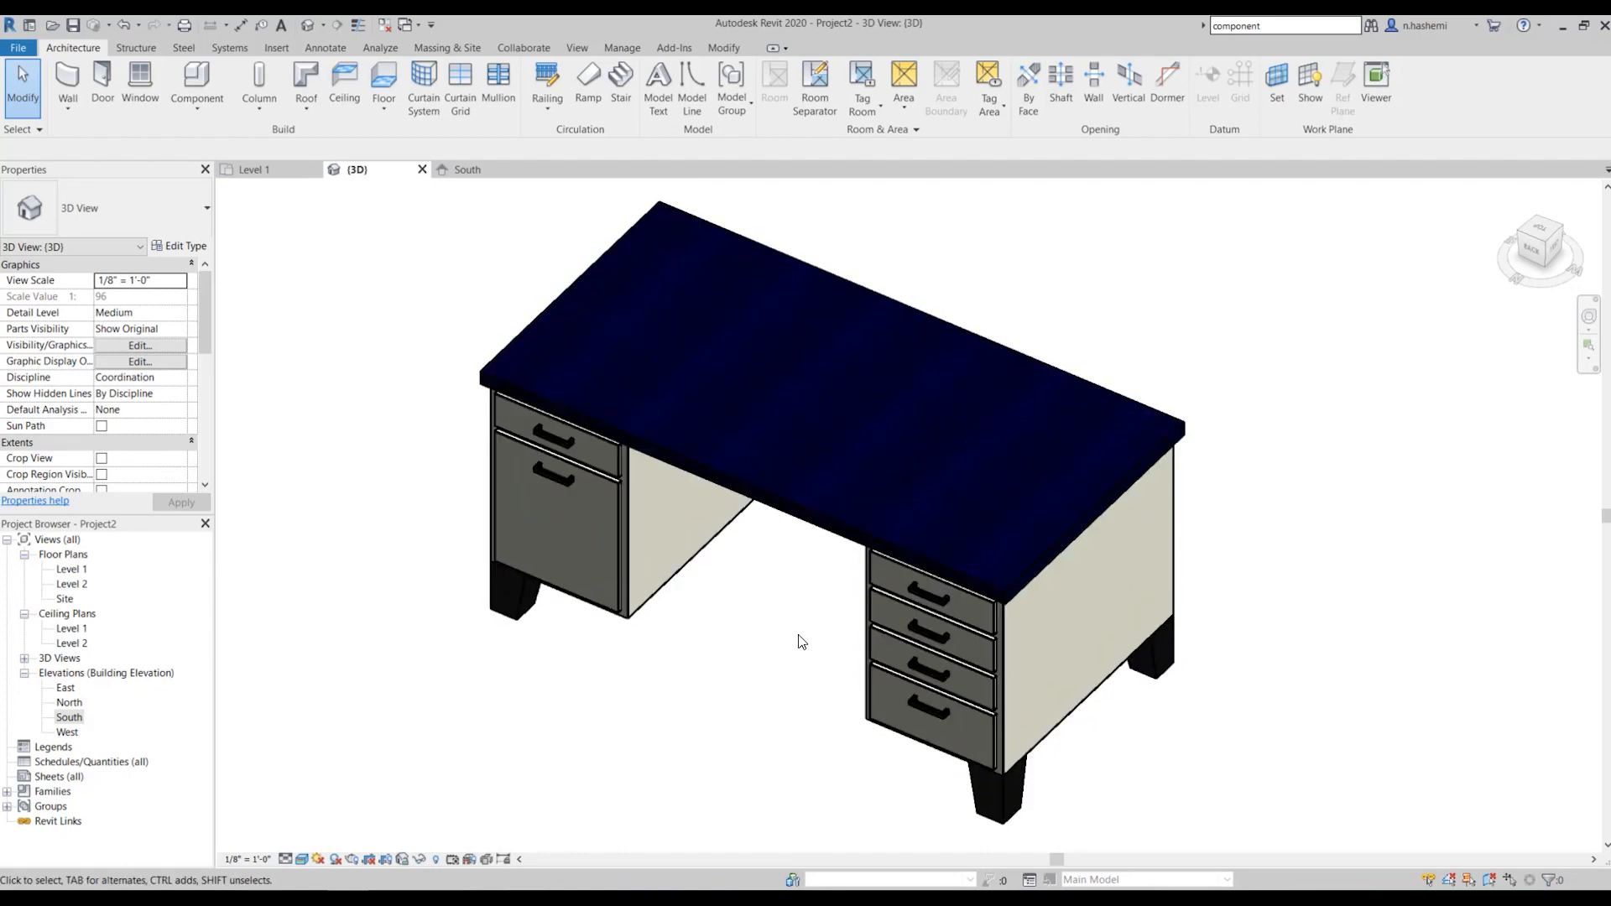